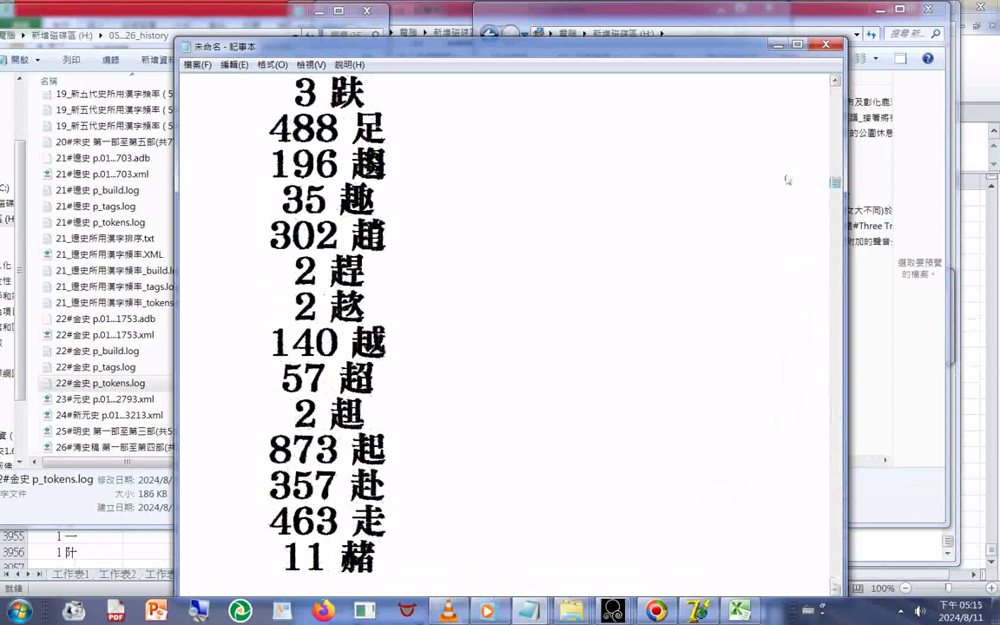
Review the character frequency list down to its last entries, checking the common characters near the end.
{"action": "left_click_drag", "start_coordinate": [787, 181], "coordinate": [849, 581]}
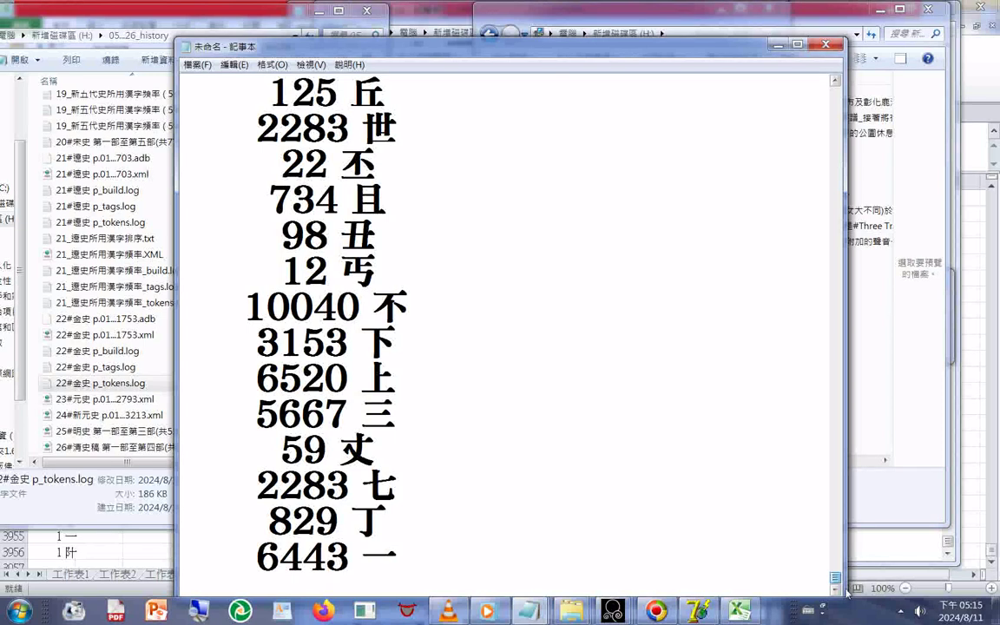
{"action": "scroll", "coordinate": [644, 430], "scroll_direction": "up", "scroll_amount": 3}
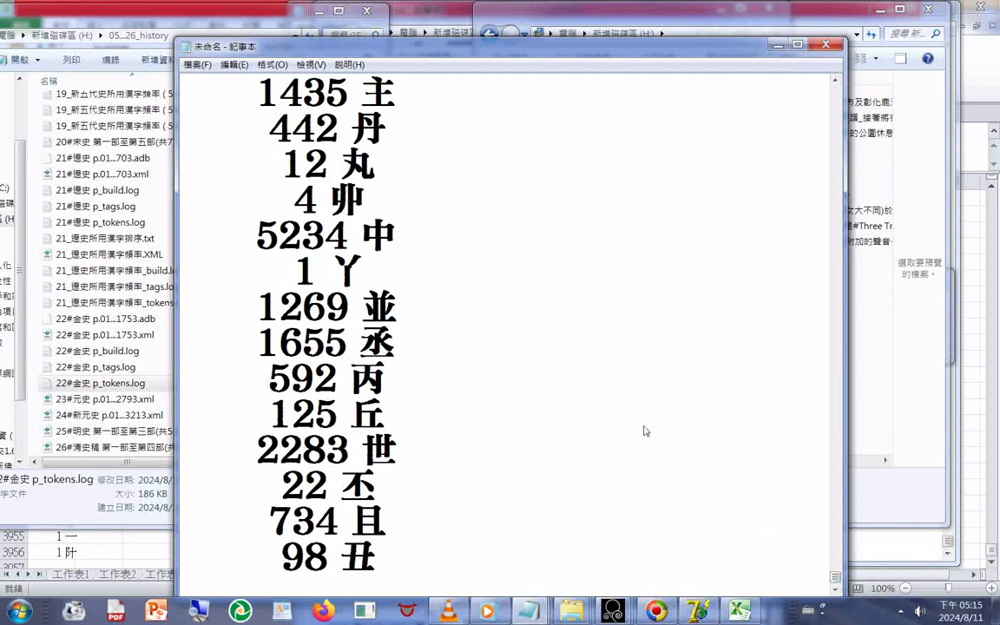
{"action": "scroll", "coordinate": [644, 430], "scroll_direction": "up", "scroll_amount": 2}
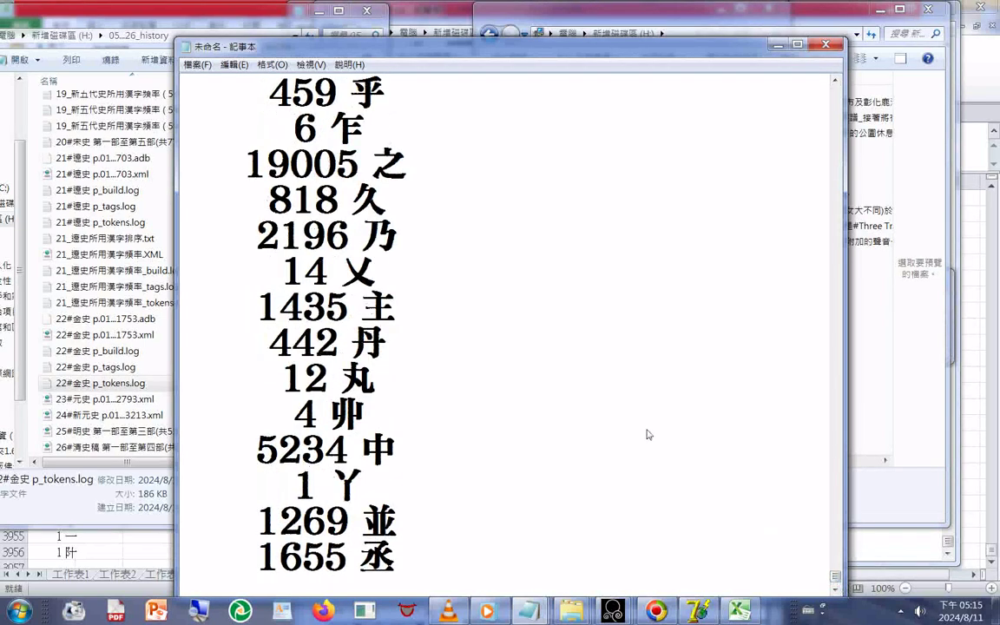
{"action": "scroll", "coordinate": [647, 434], "scroll_direction": "up", "scroll_amount": 2}
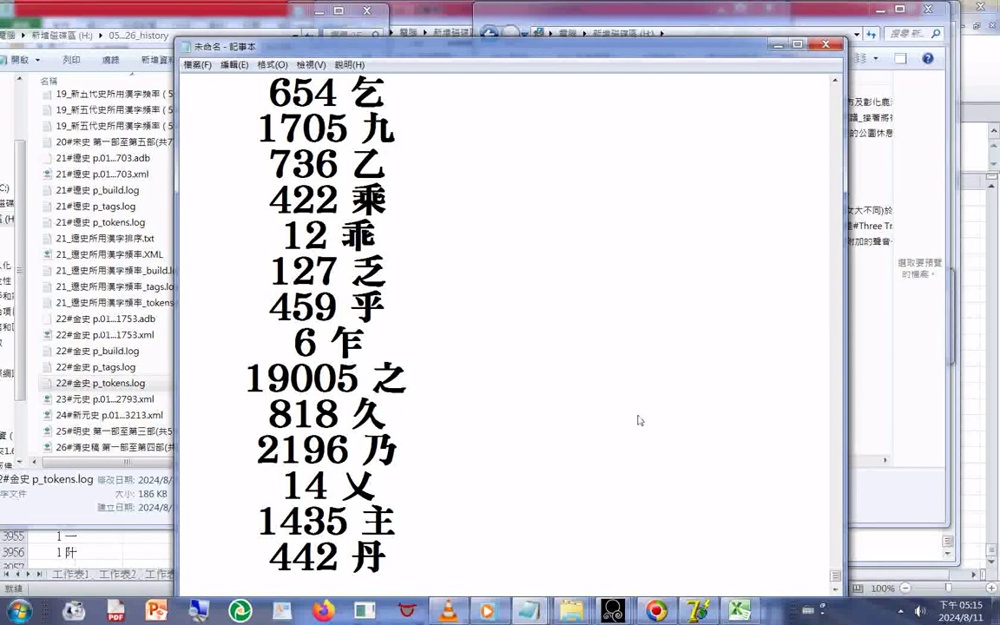
{"action": "scroll", "coordinate": [384, 218], "scroll_direction": "up", "scroll_amount": 3}
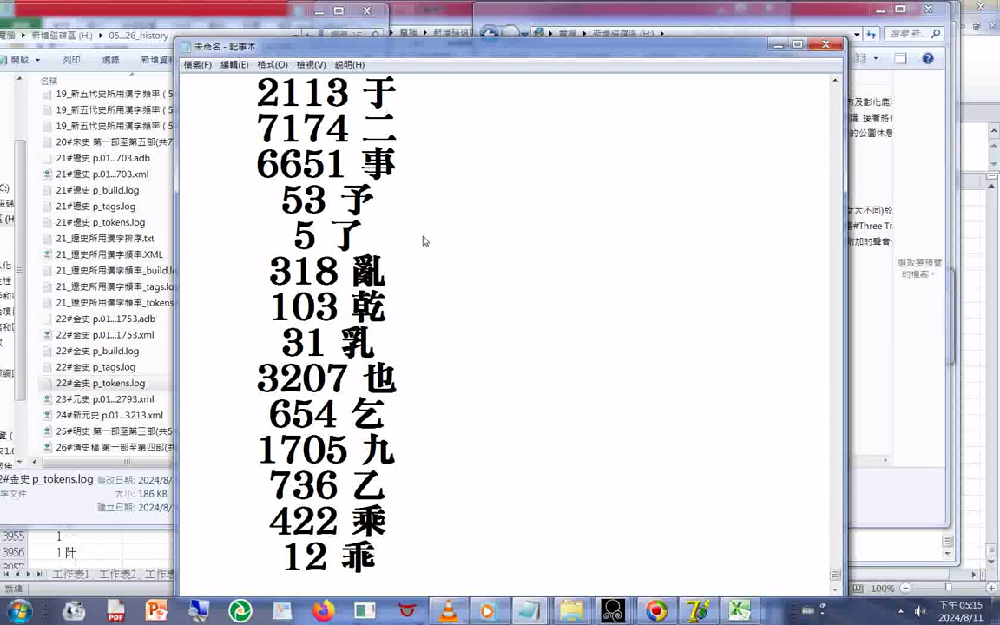
Begin saving the unsaved frequency list under a new name, with the file type set to all files.
{"action": "left_click", "coordinate": [197, 64]}
{"action": "left_click", "coordinate": [211, 125]}
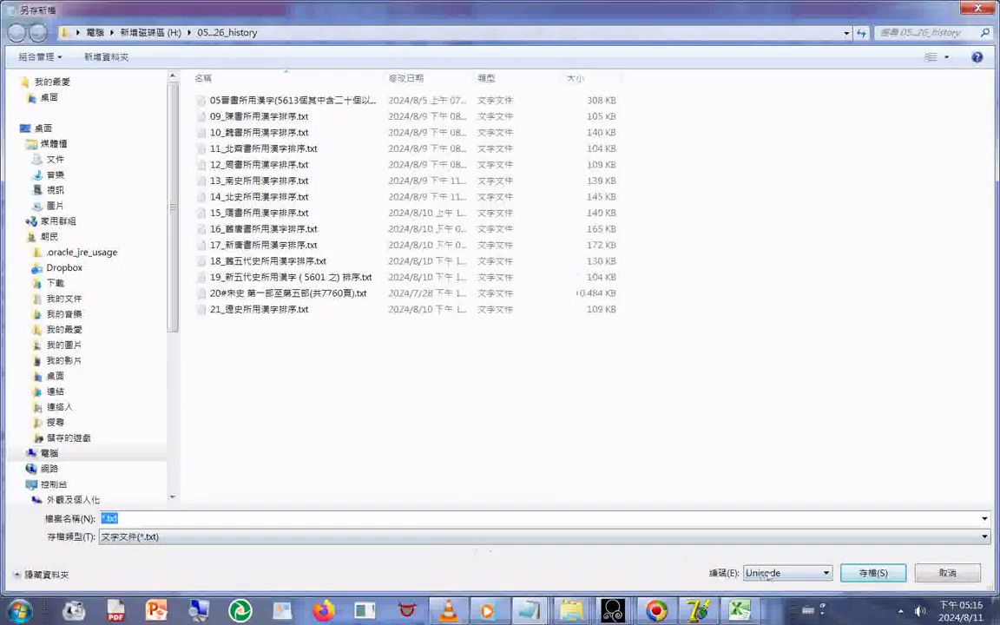
{"action": "left_click", "coordinate": [815, 540]}
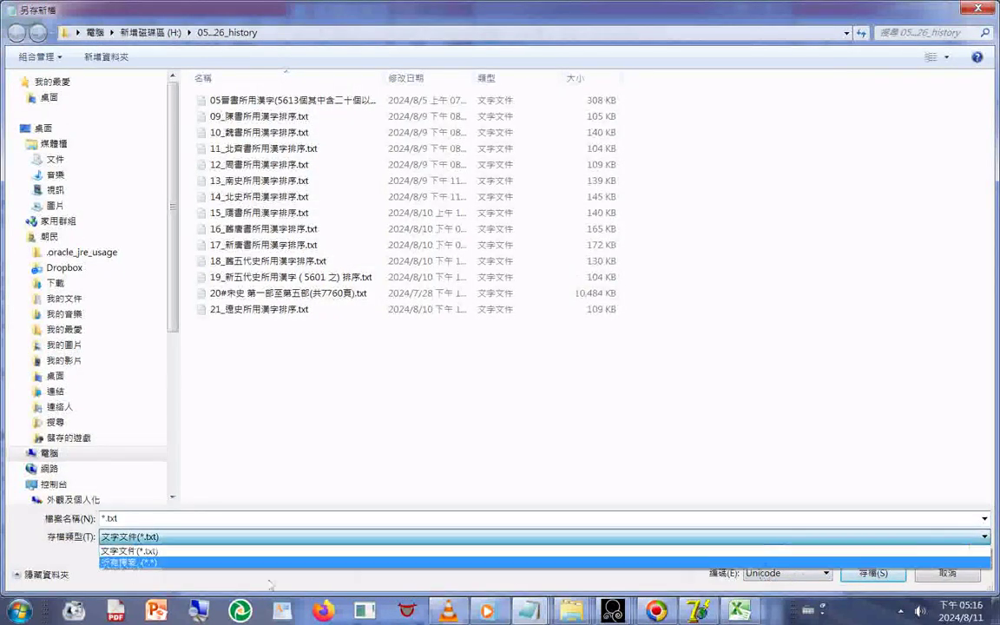
{"action": "left_click", "coordinate": [160, 563]}
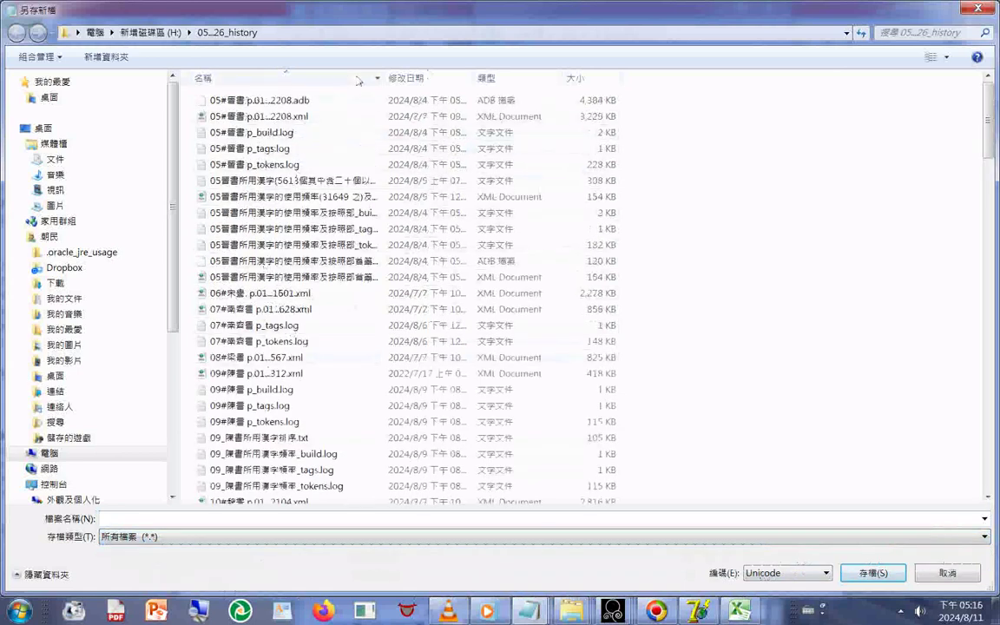
Save the list as 22_金史所用漢字頻率.XML, adapting the name of the existing file 21_遼史所用漢字頻率.XML.
{"action": "left_click", "coordinate": [994, 475]}
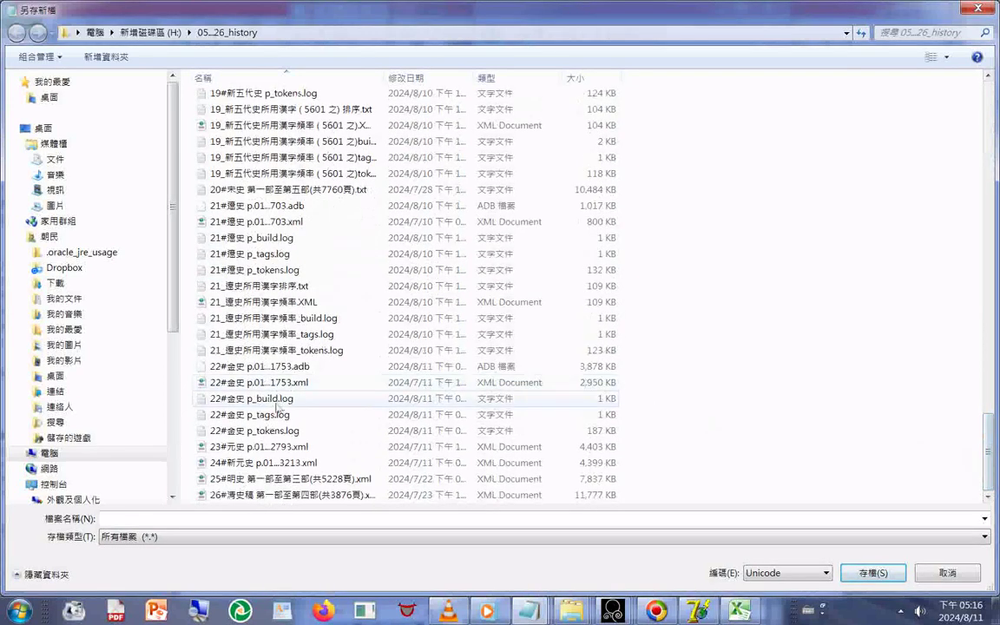
{"action": "left_click", "coordinate": [260, 302]}
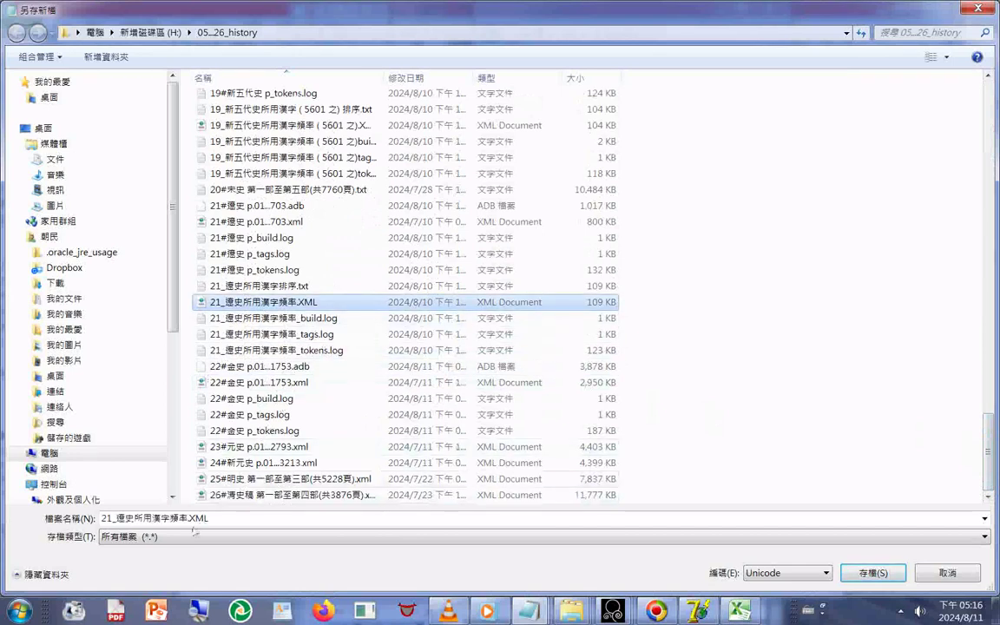
{"action": "left_click", "coordinate": [106, 518]}
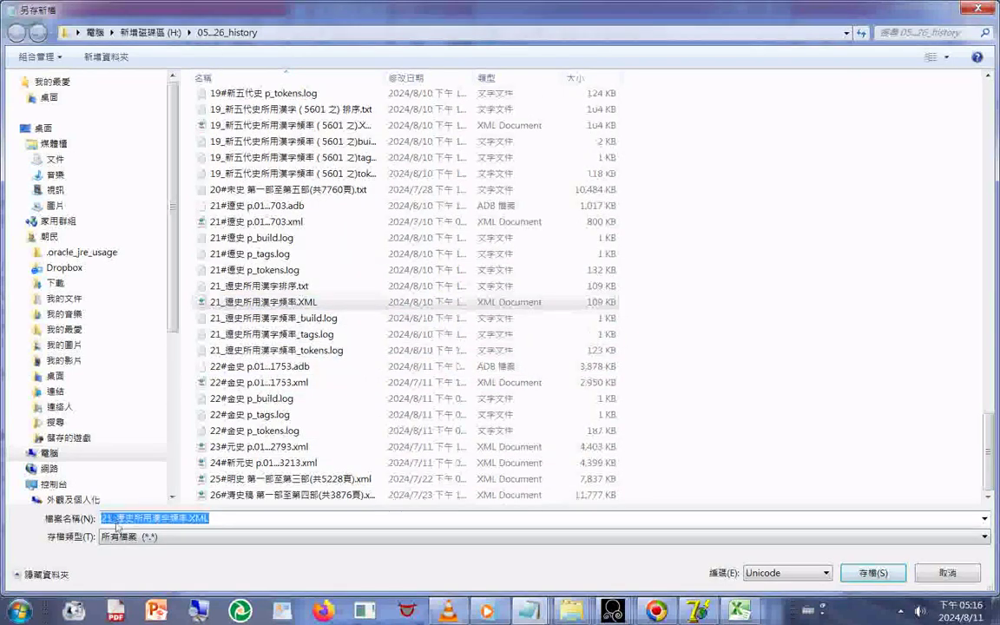
{"action": "left_click", "coordinate": [108, 518]}
{"action": "type", "text": "2"}
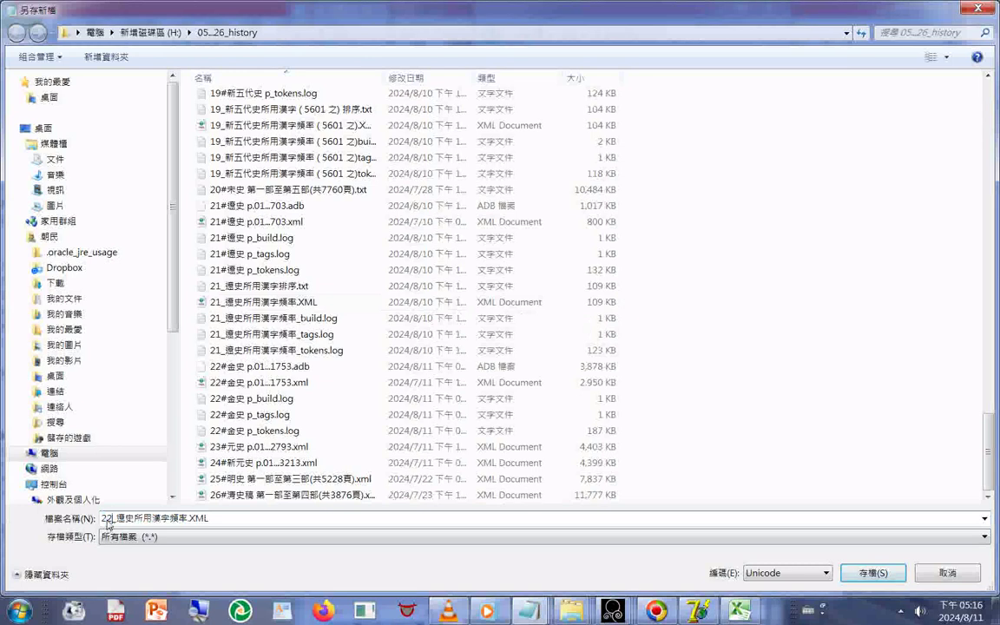
{"action": "key", "text": "Delete"}
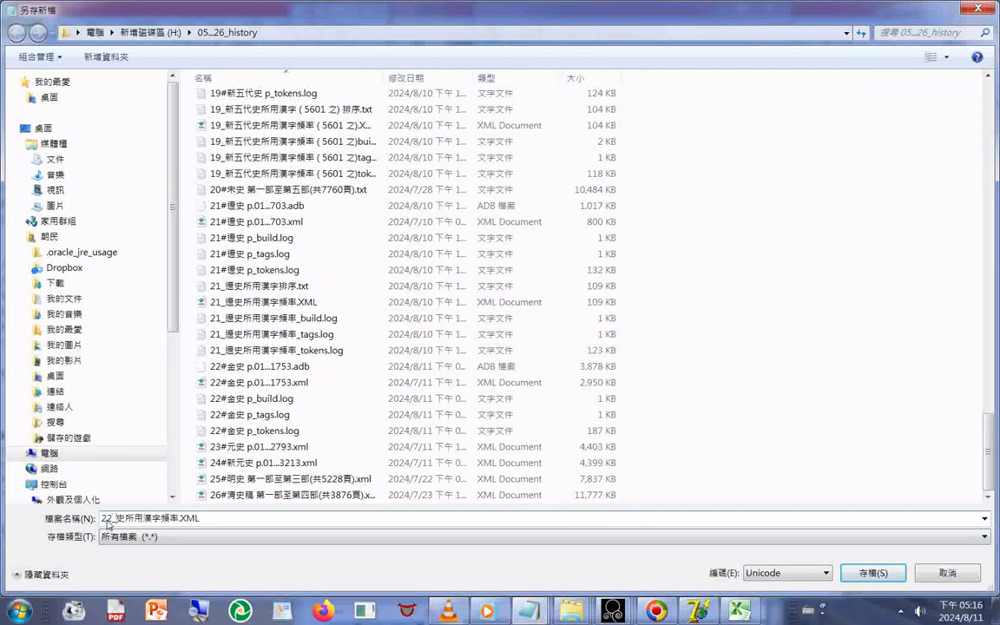
{"action": "key", "text": "ctrl+space"}
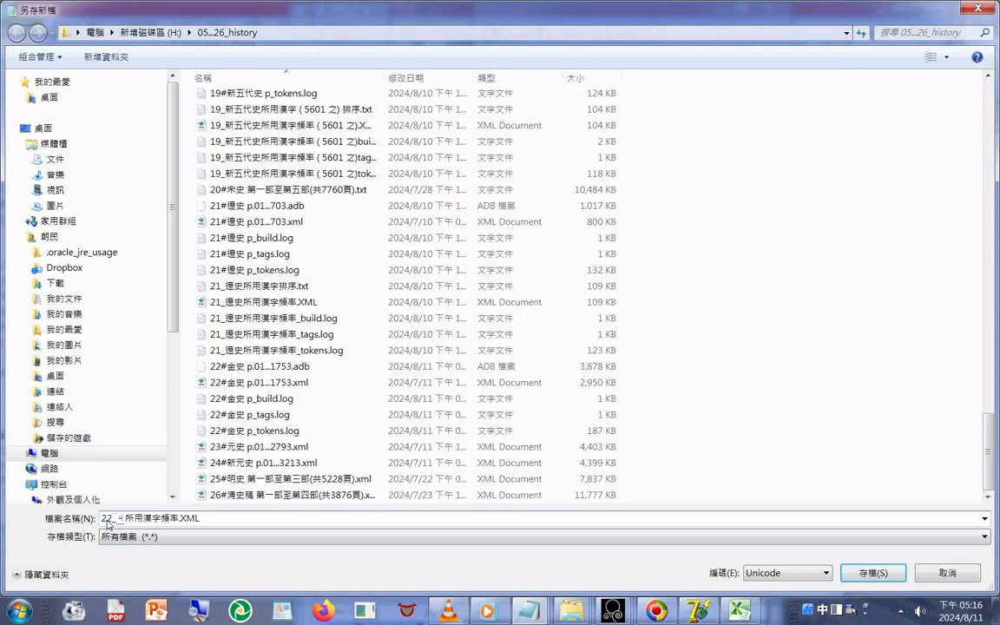
{"action": "type", "text": "金史"}
{"action": "key", "text": "Return"}
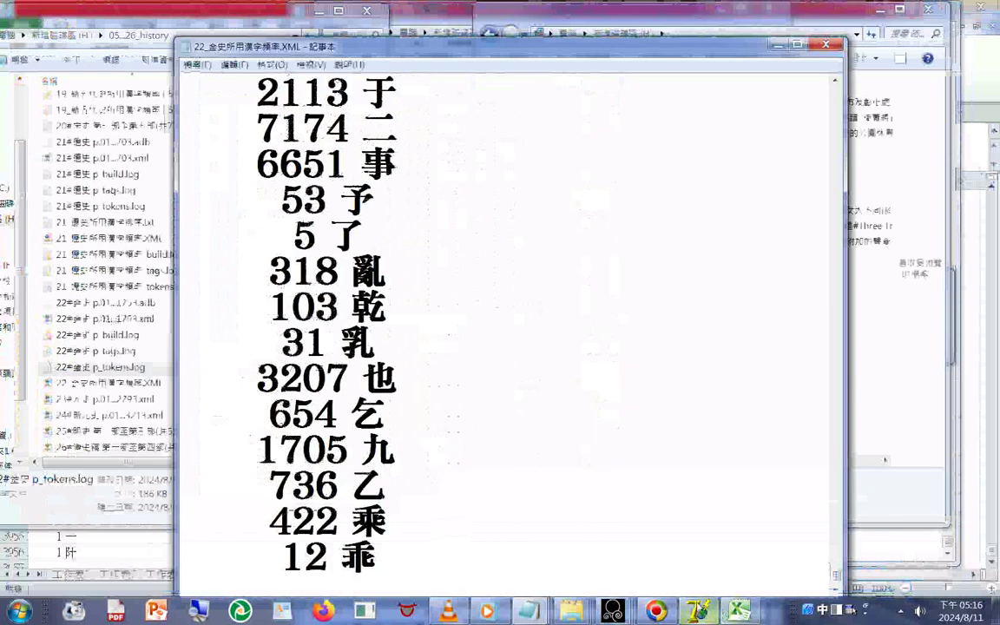
Switch to Indexer, load 22_金史所用漢字頻率.XML from the 05...26_history folder, build its index and check the build log.
{"action": "key", "text": "alt+Tab"}
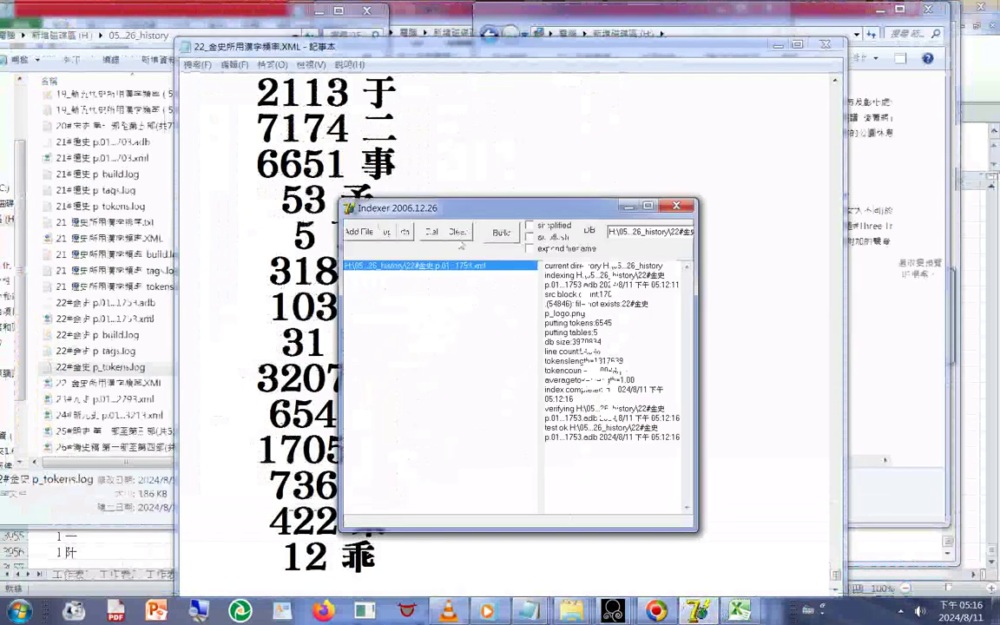
{"action": "left_click", "coordinate": [394, 235]}
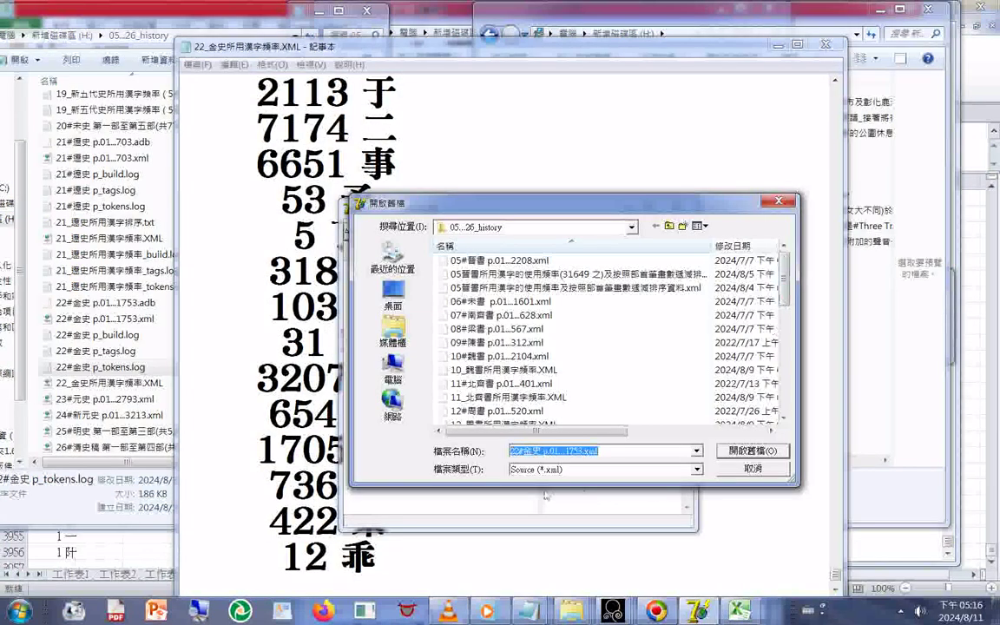
{"action": "left_click_drag", "start_coordinate": [784, 278], "coordinate": [778, 443]}
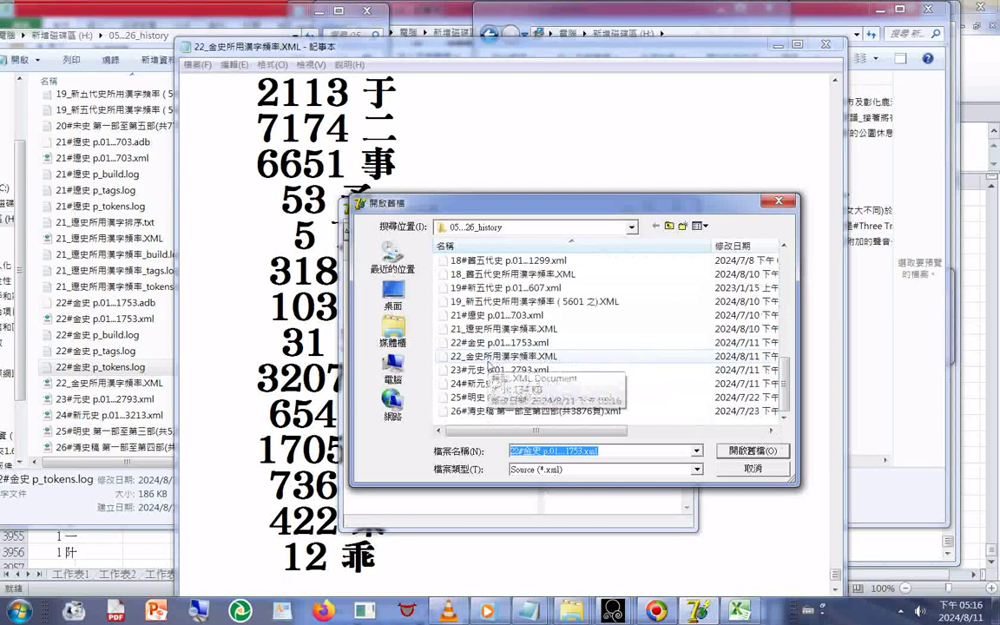
{"action": "double_click", "coordinate": [491, 357]}
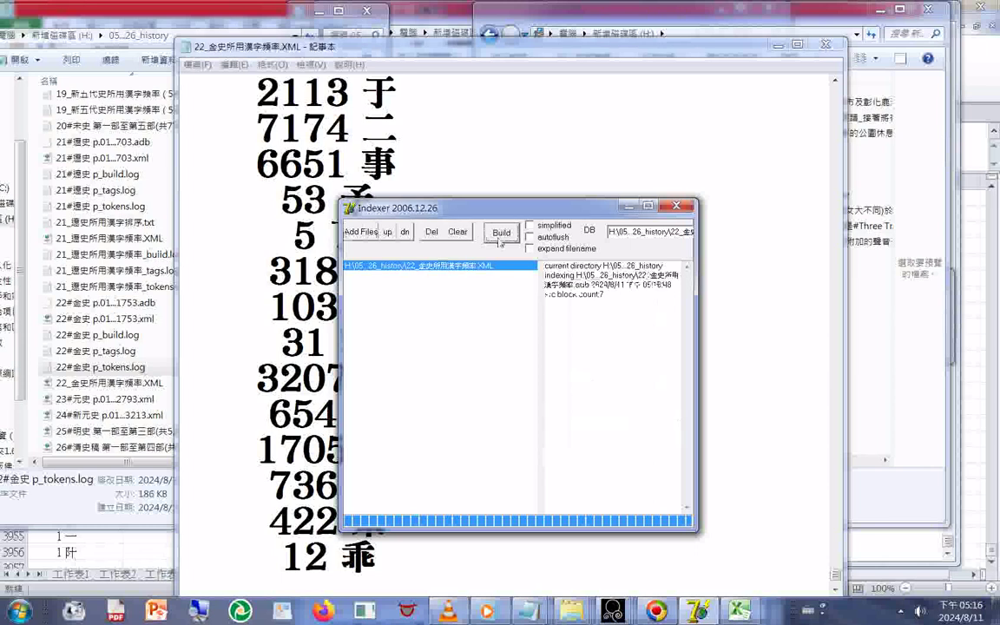
{"action": "left_click_drag", "start_coordinate": [597, 353], "coordinate": [531, 311]}
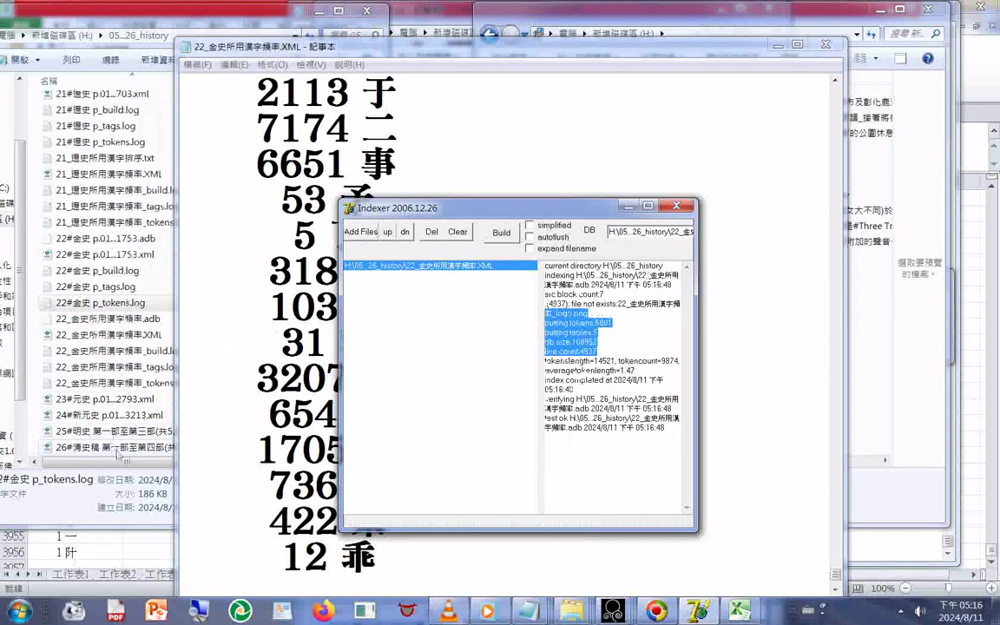
Open 22_金史所用漢字頻率_tags.log from the 05...26_history folder and arrange its window beside the 22_金史所用漢字頻率.XML window.
{"action": "left_click", "coordinate": [124, 466]}
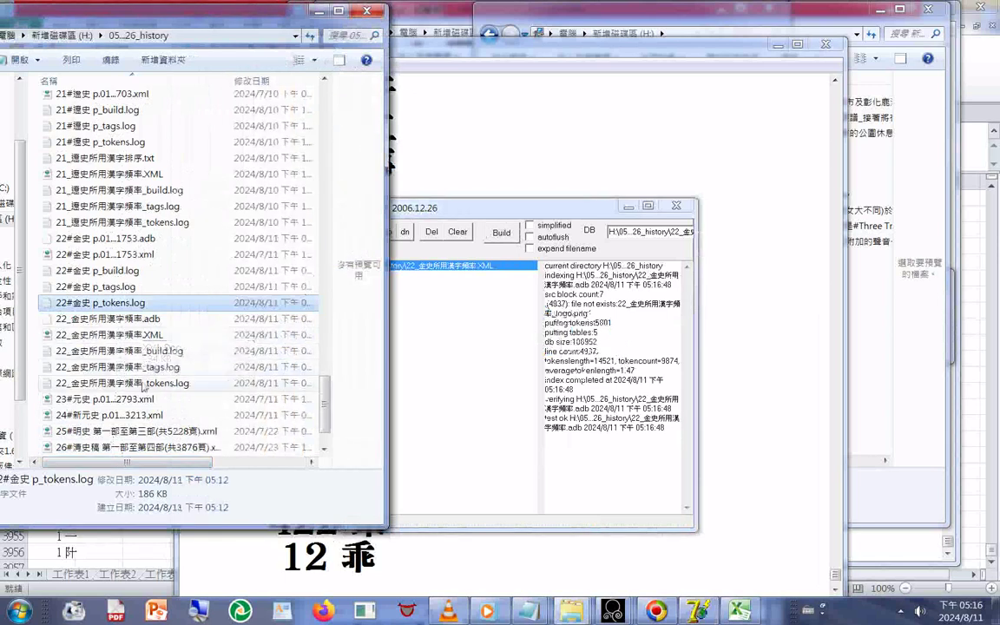
{"action": "double_click", "coordinate": [121, 368]}
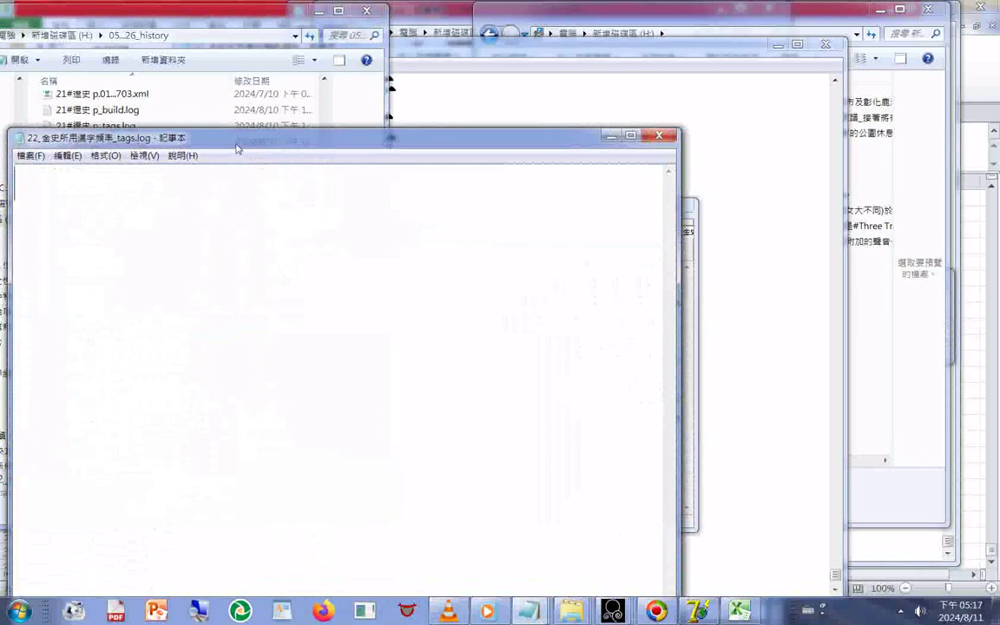
{"action": "left_click_drag", "start_coordinate": [247, 147], "coordinate": [664, 61]}
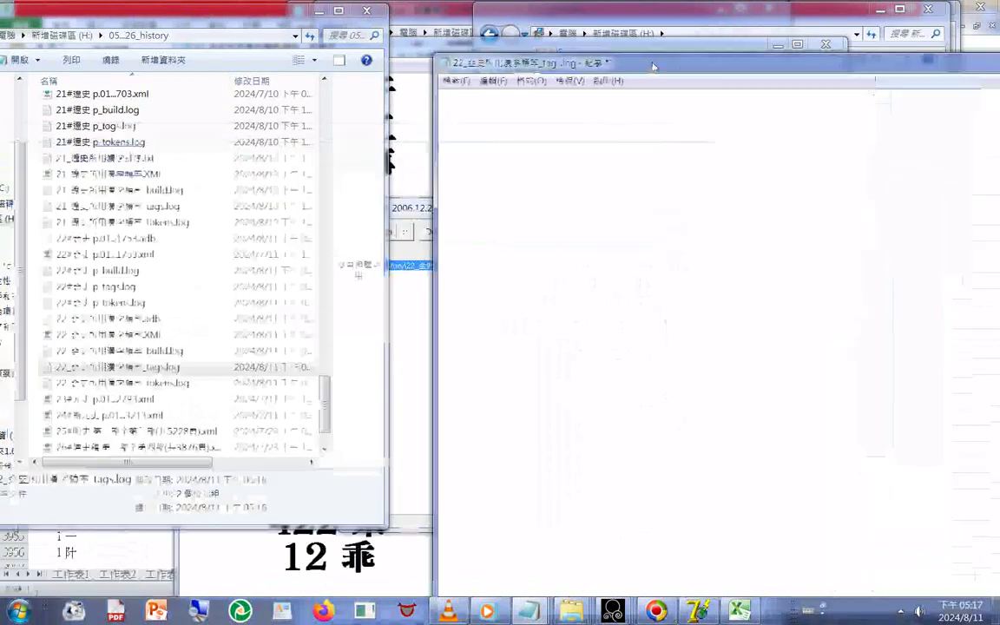
{"action": "left_click", "coordinate": [400, 130]}
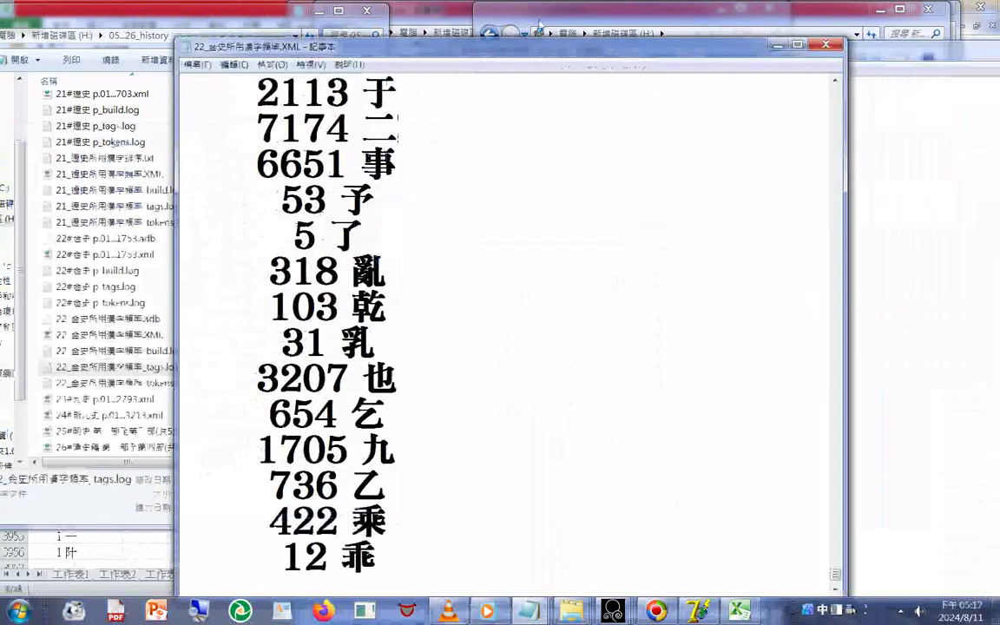
{"action": "left_click_drag", "start_coordinate": [540, 57], "coordinate": [363, 37]}
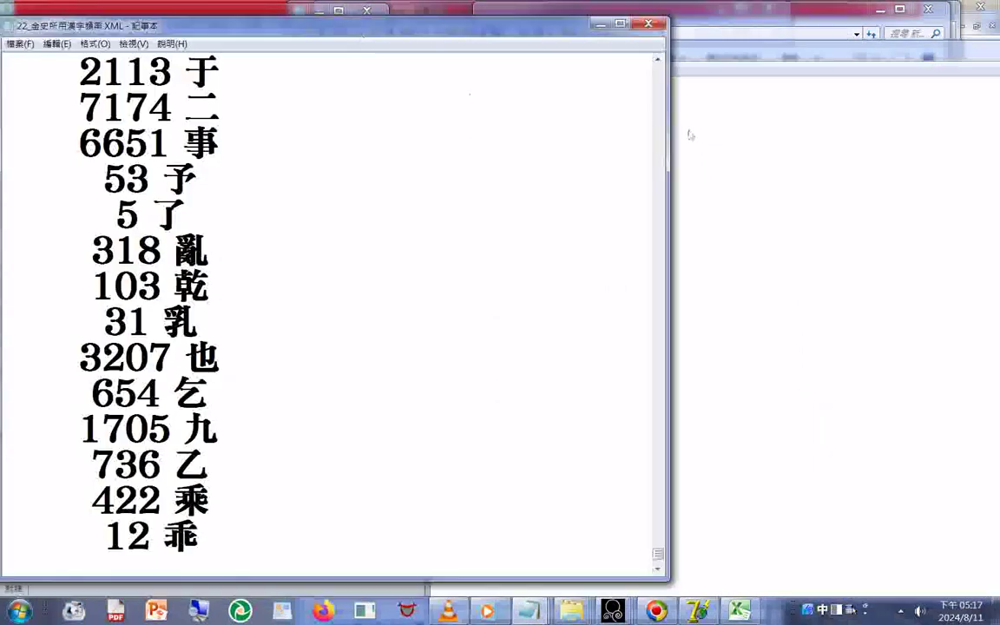
{"action": "left_click", "coordinate": [669, 115]}
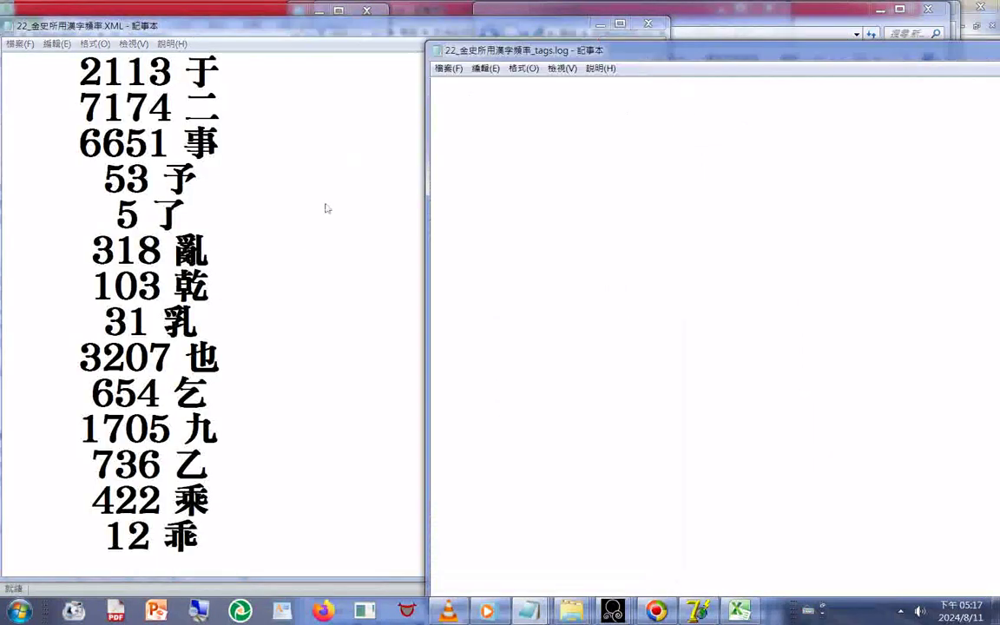
Show the beginning of the list in 22_金史所用漢字頻率.XML, keeping the tags.log window clear of its entries.
{"action": "left_click", "coordinate": [312, 261]}
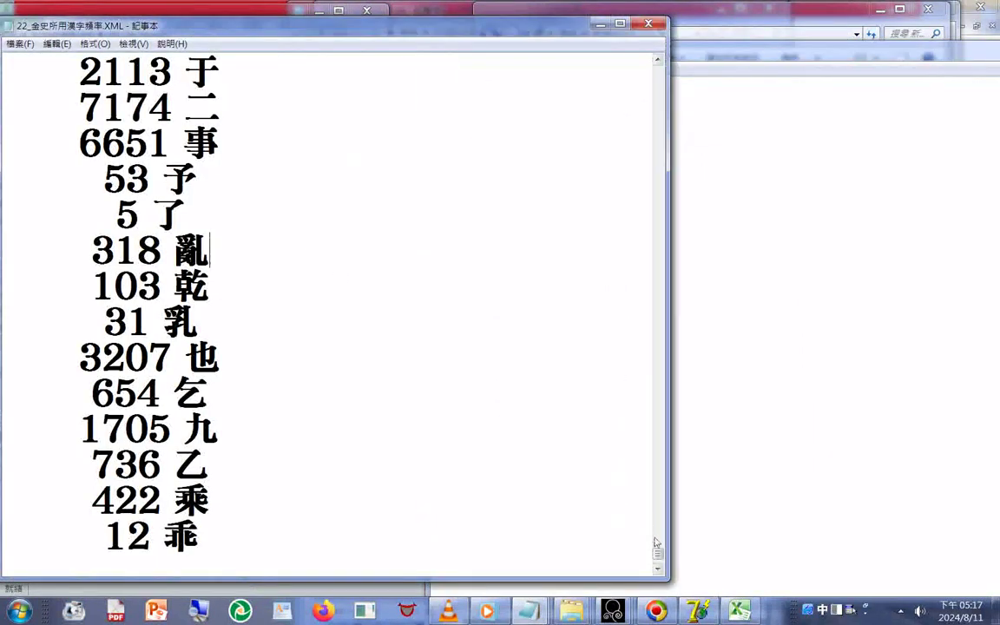
{"action": "left_click_drag", "start_coordinate": [658, 553], "coordinate": [535, 112]}
{"action": "left_click", "coordinate": [777, 159]}
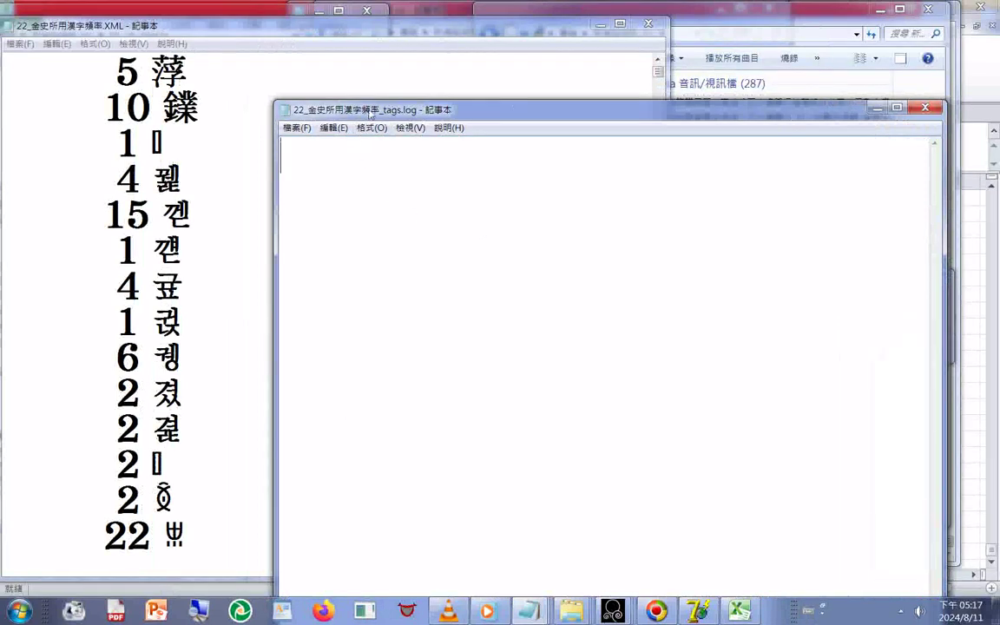
{"action": "left_click_drag", "start_coordinate": [369, 113], "coordinate": [496, 109]}
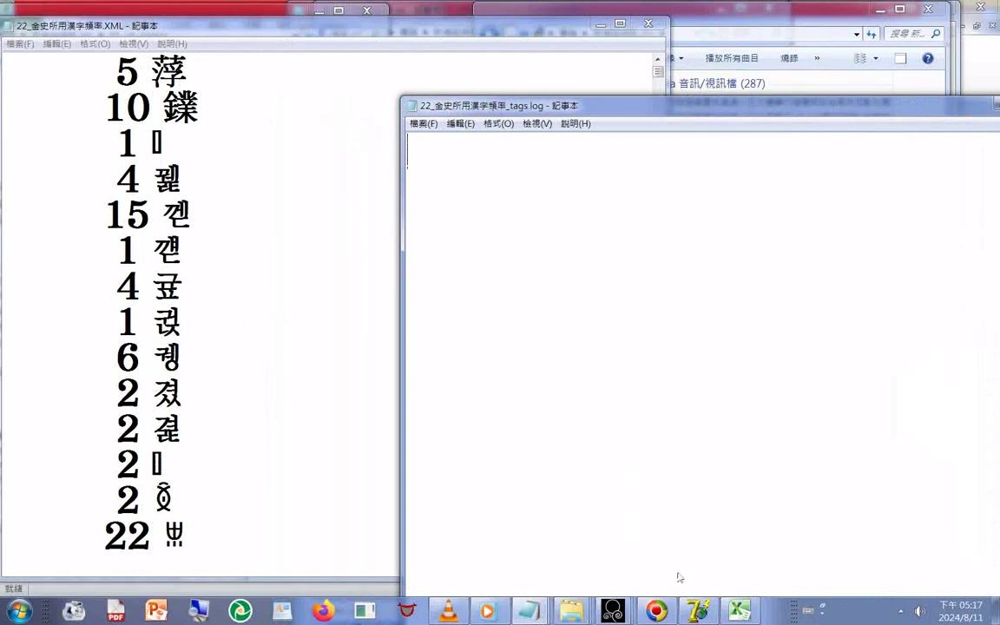
Open 22_金史所用漢字頻率_tokens.log from the 05...26_history folder, clear the tags.log window out of the way and reposition the tokens window.
{"action": "mouse_move", "coordinate": [572, 611]}
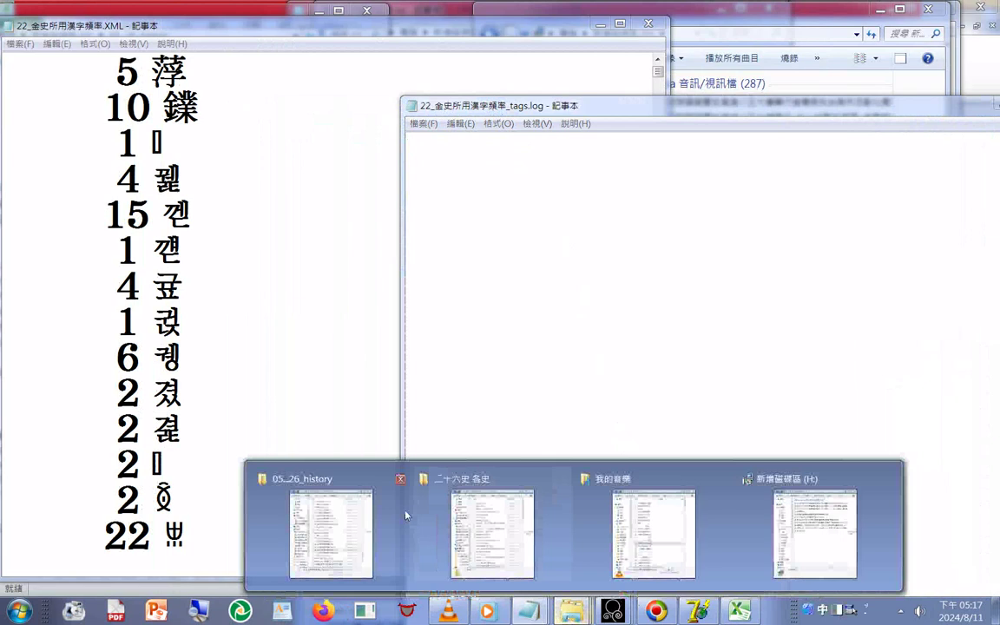
{"action": "left_click", "coordinate": [348, 477]}
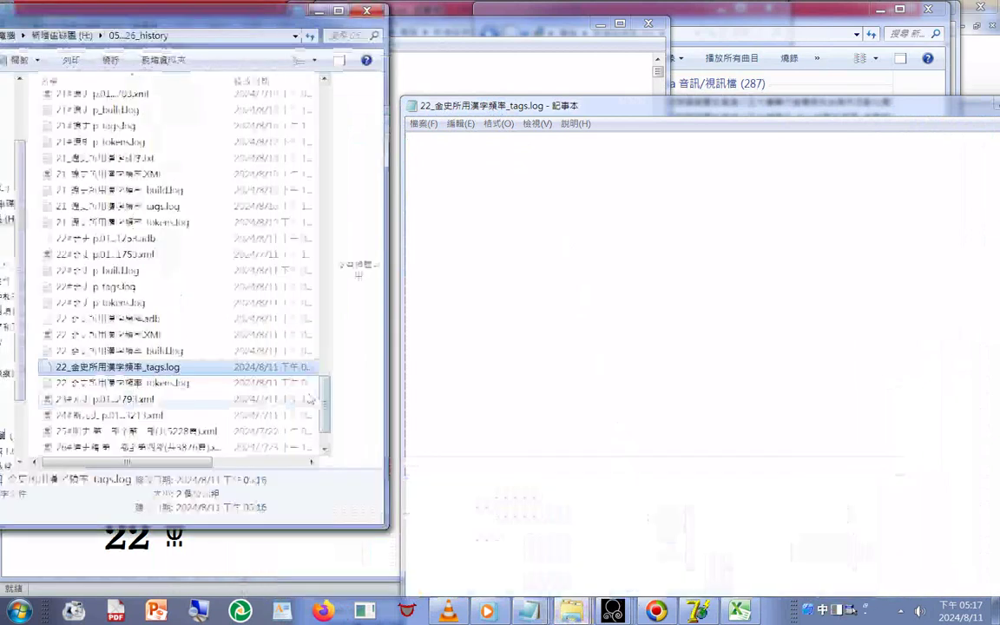
{"action": "double_click", "coordinate": [136, 387]}
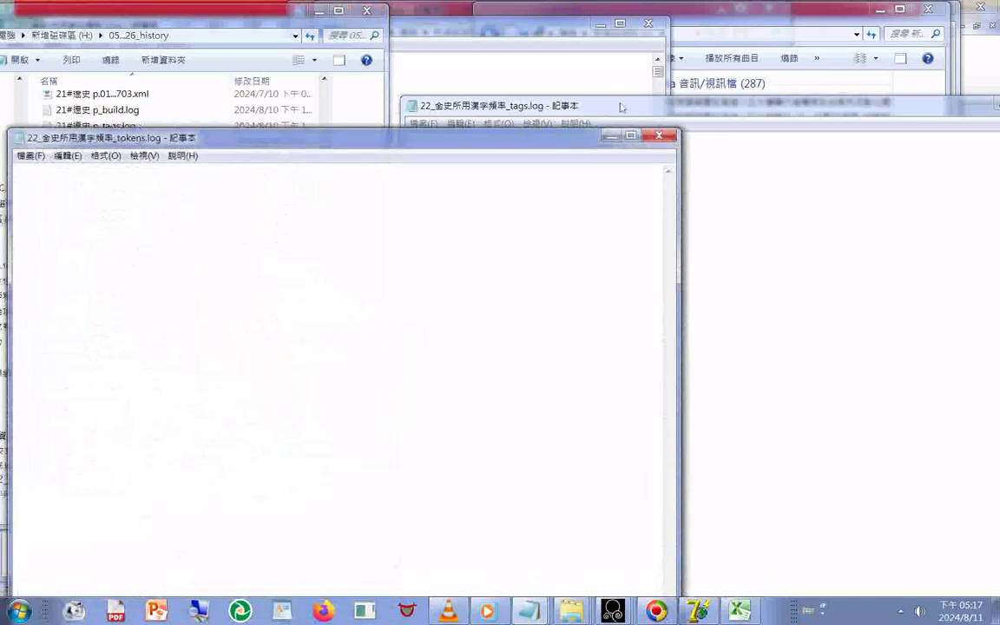
{"action": "left_click_drag", "start_coordinate": [621, 107], "coordinate": [380, 518]}
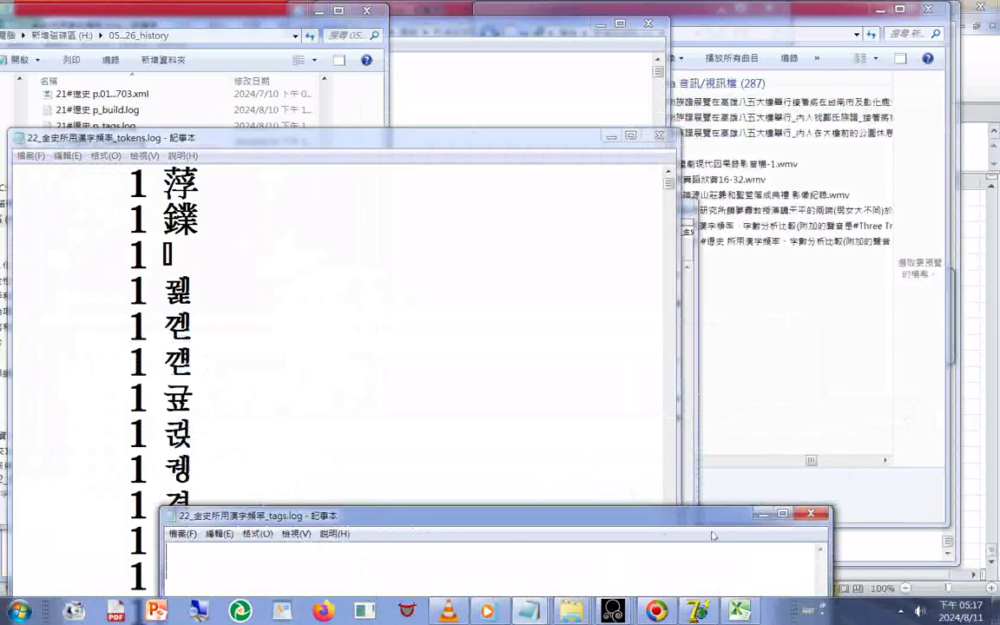
{"action": "left_click", "coordinate": [178, 139]}
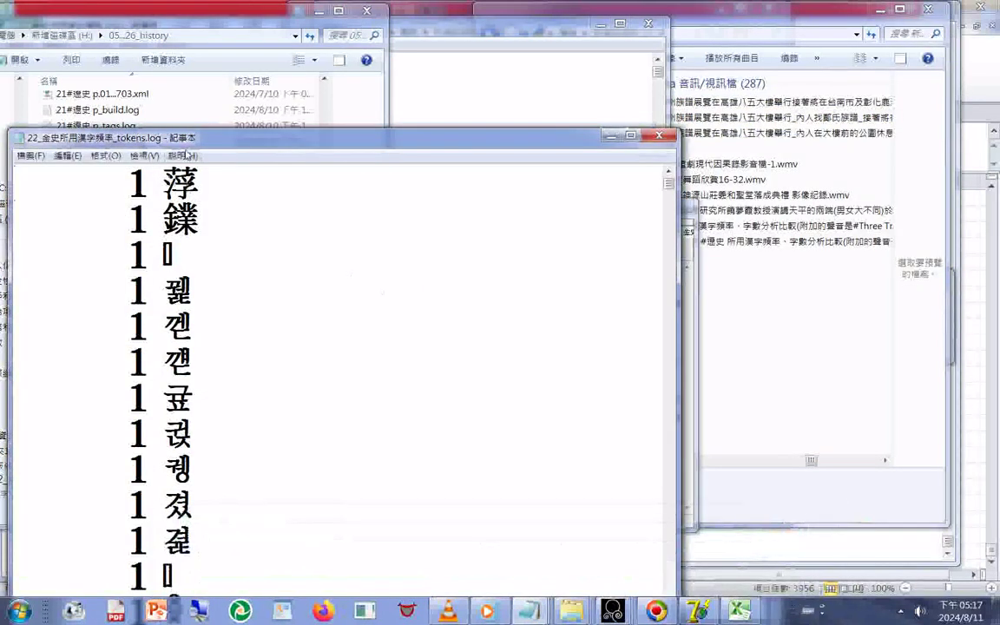
{"action": "left_click_drag", "start_coordinate": [195, 140], "coordinate": [544, 362]}
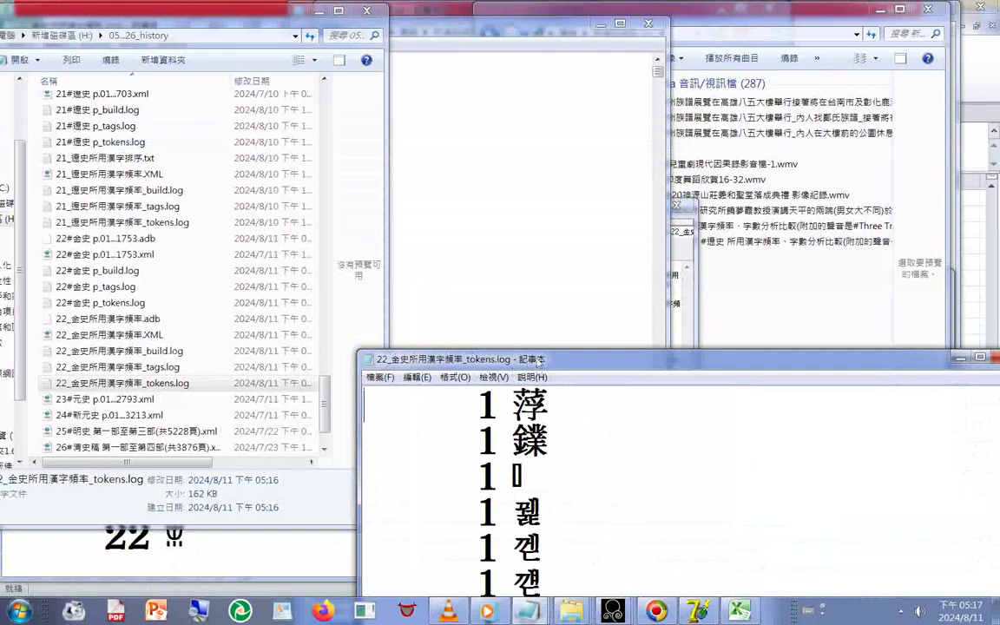
Place the tokens.log window beside the first column of 22_金史所用漢字頻率.XML and show the end of the token list.
{"action": "left_click_drag", "start_coordinate": [538, 362], "coordinate": [593, 99]}
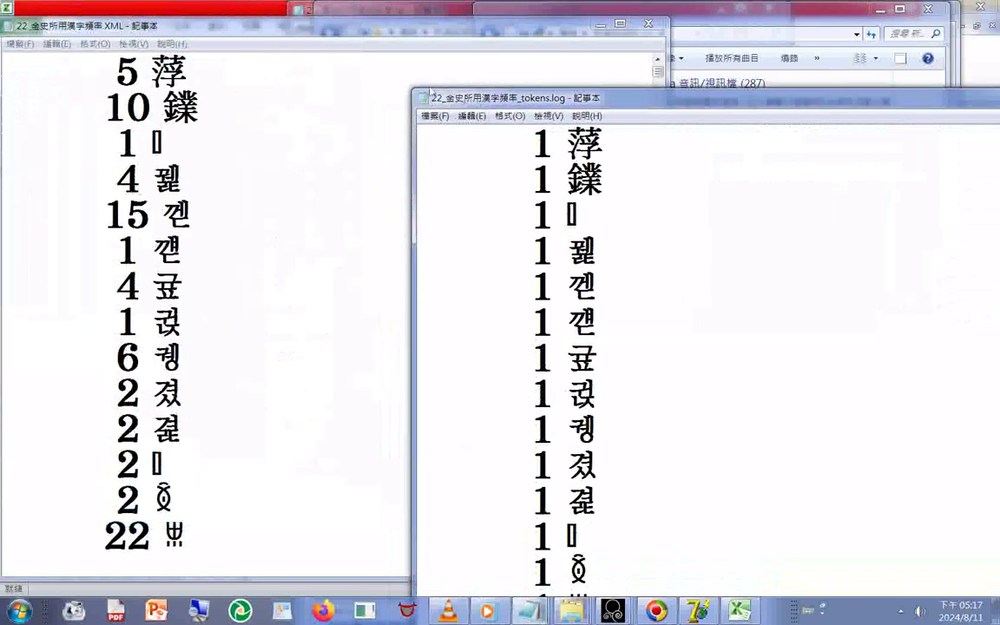
{"action": "left_click_drag", "start_coordinate": [462, 105], "coordinate": [283, 41]}
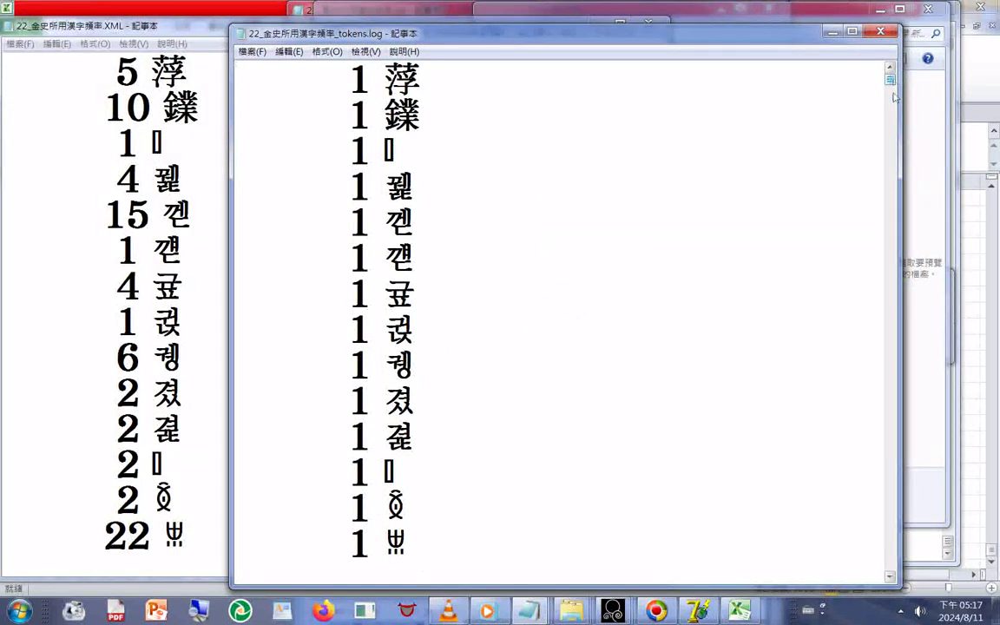
{"action": "left_click_drag", "start_coordinate": [890, 80], "coordinate": [889, 575]}
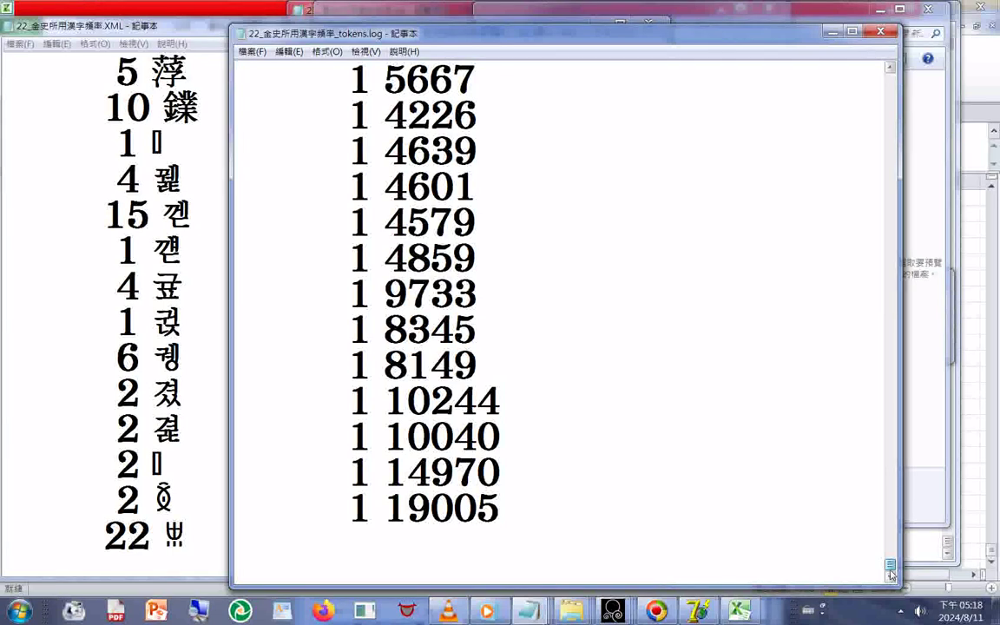
Find the "19005 之" entry near the end of 22_金史所用漢字頻率.XML and copy it.
{"action": "left_click", "coordinate": [88, 346]}
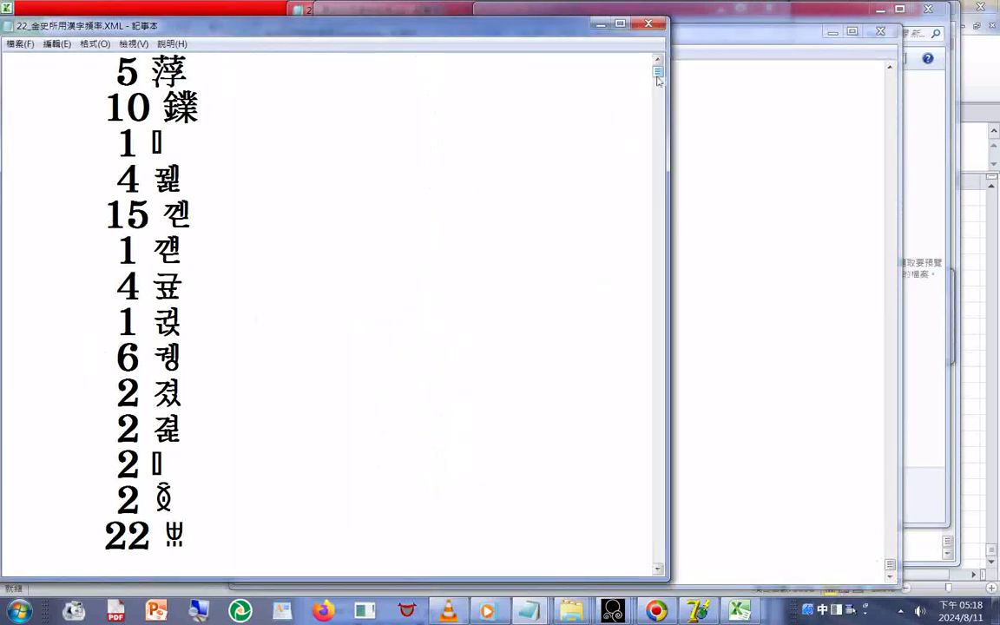
{"action": "left_click_drag", "start_coordinate": [657, 81], "coordinate": [661, 566]}
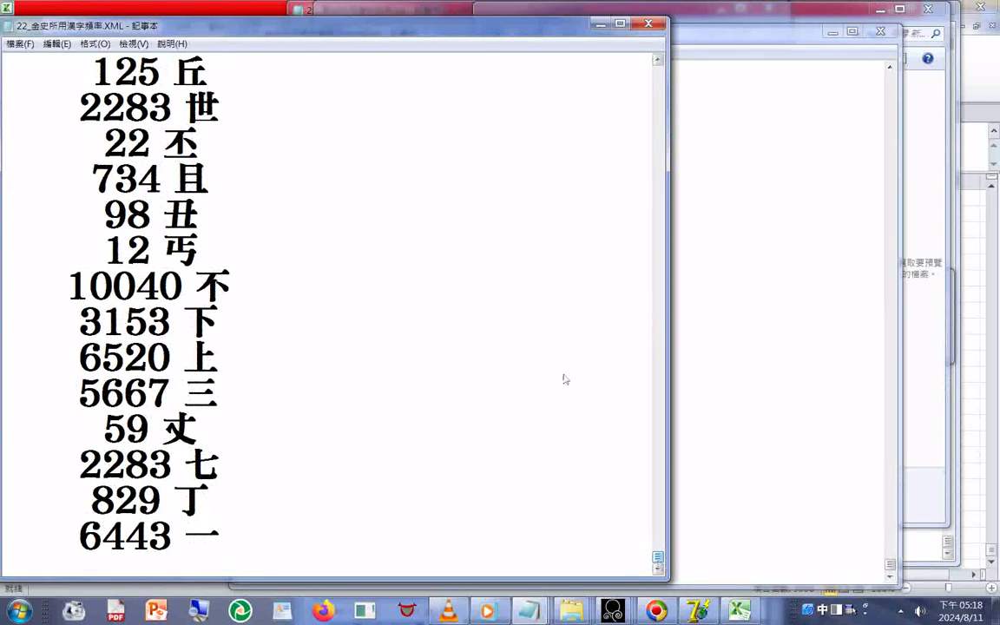
{"action": "scroll", "coordinate": [550, 348], "scroll_direction": "up", "scroll_amount": 3}
{"action": "scroll", "coordinate": [550, 349], "scroll_direction": "up", "scroll_amount": 2}
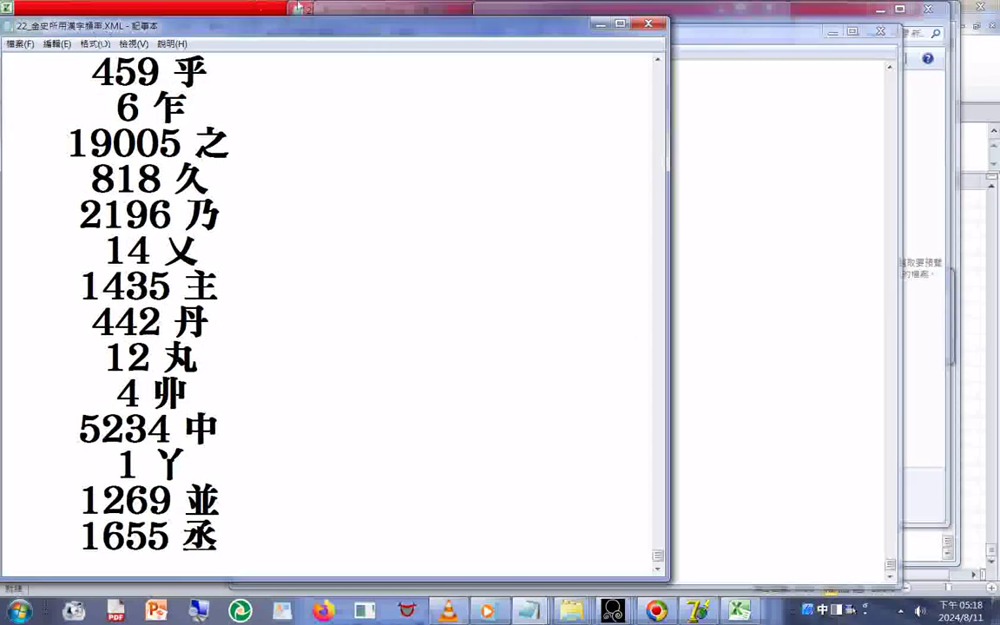
{"action": "left_click_drag", "start_coordinate": [79, 149], "coordinate": [208, 179]}
{"action": "left_click", "coordinate": [236, 144]}
{"action": "left_click_drag", "start_coordinate": [96, 141], "coordinate": [68, 142]}
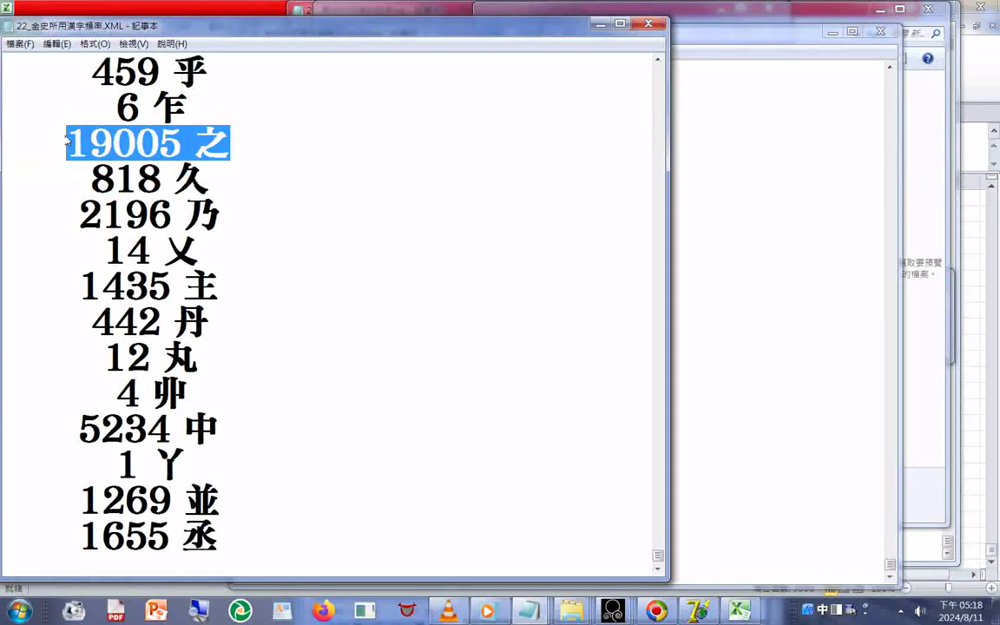
{"action": "right_click", "coordinate": [103, 138]}
{"action": "left_click", "coordinate": [153, 182]}
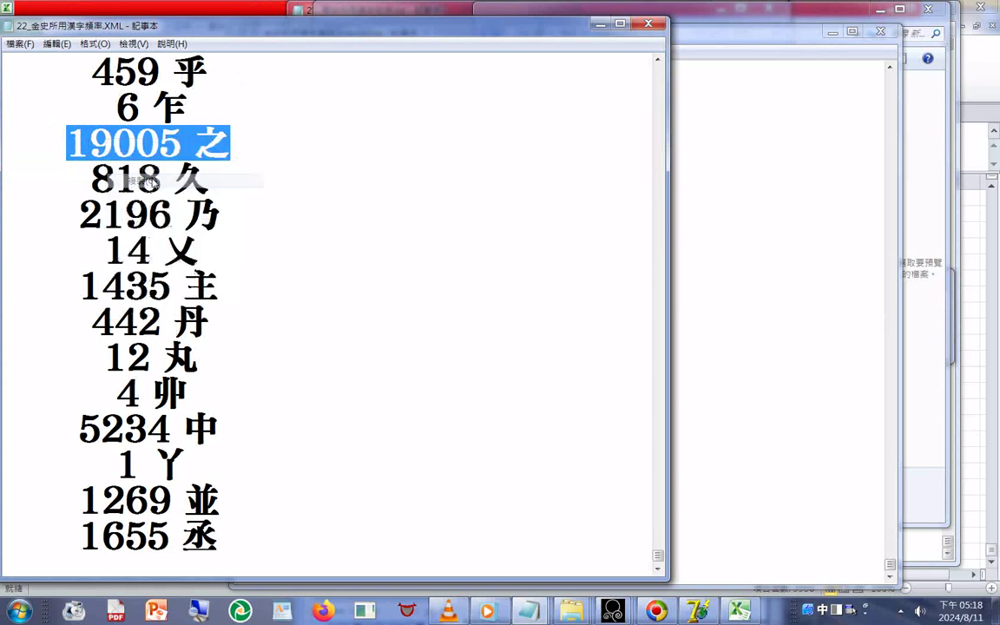
In tokens.log, replace all numeric entries following "1 一", from "94 9" through the end of the file, with the copied "19005 之".
{"action": "left_click", "coordinate": [714, 214]}
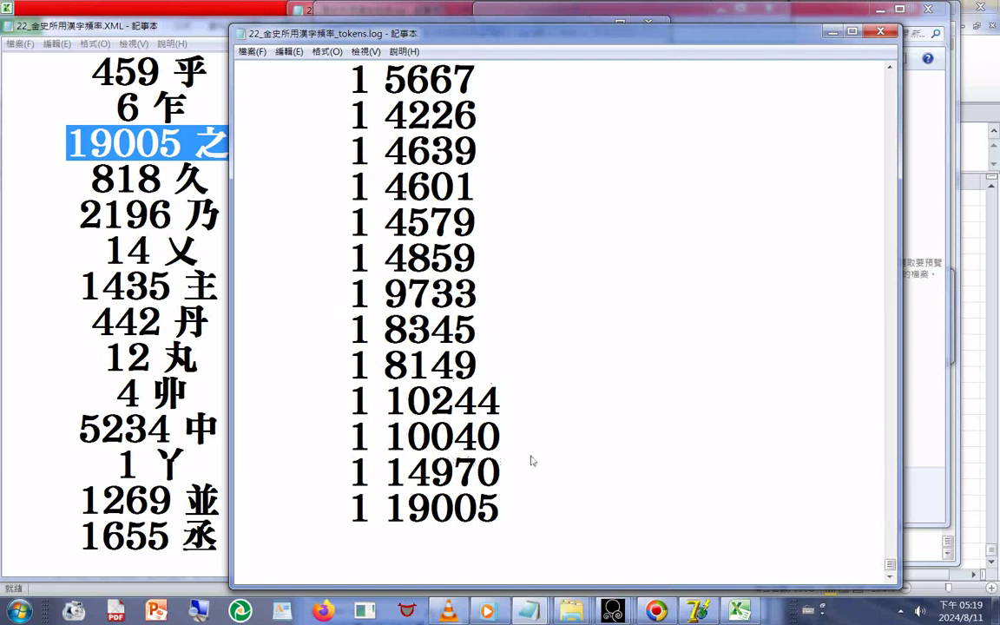
{"action": "left_click_drag", "start_coordinate": [524, 510], "coordinate": [252, 183]}
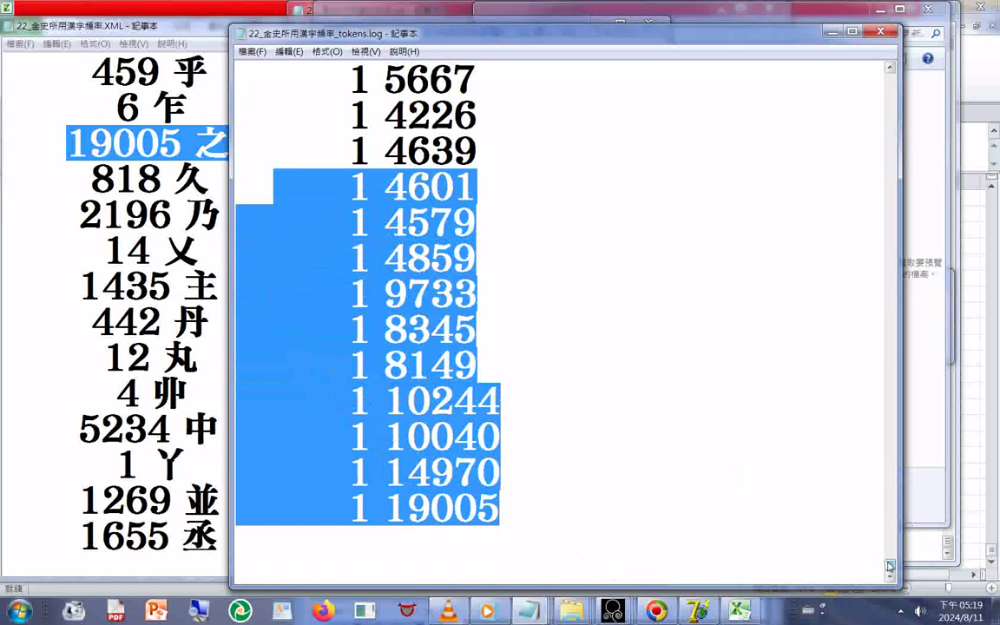
{"action": "left_click_drag", "start_coordinate": [889, 78], "coordinate": [903, 491]}
{"action": "scroll", "coordinate": [737, 453], "scroll_direction": "down", "scroll_amount": 13}
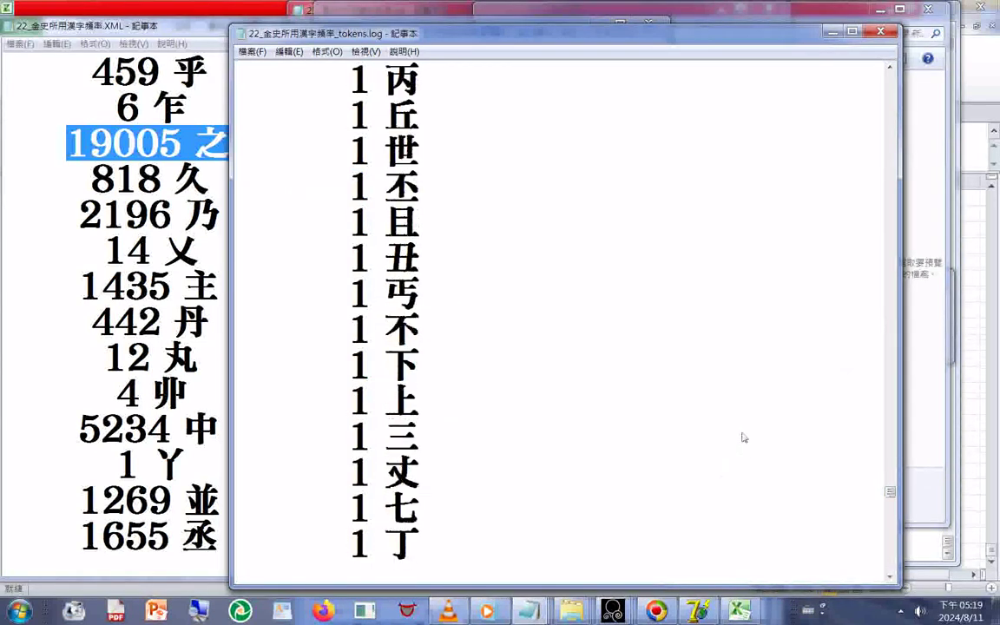
{"action": "scroll", "coordinate": [668, 382], "scroll_direction": "down", "scroll_amount": 4}
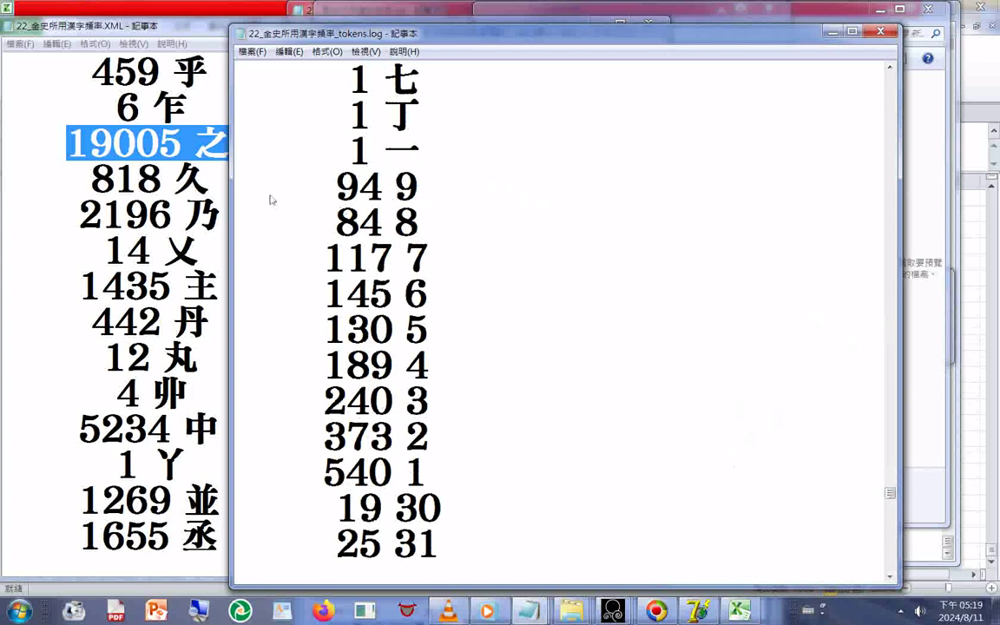
{"action": "left_click", "coordinate": [233, 170]}
{"action": "key", "text": "ctrl+shift+End"}
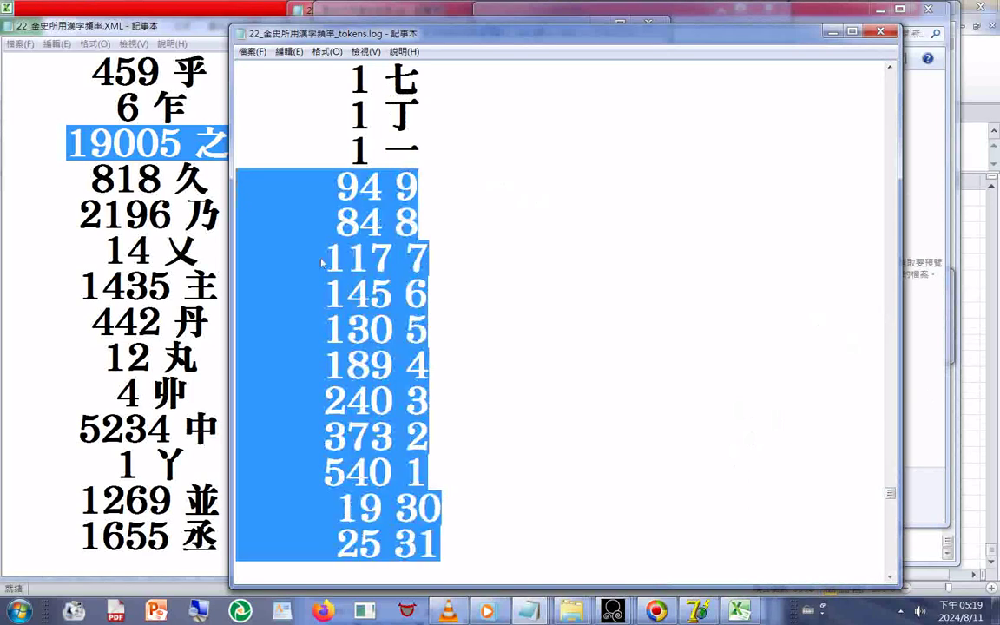
{"action": "right_click", "coordinate": [387, 297]}
{"action": "left_click", "coordinate": [408, 344]}
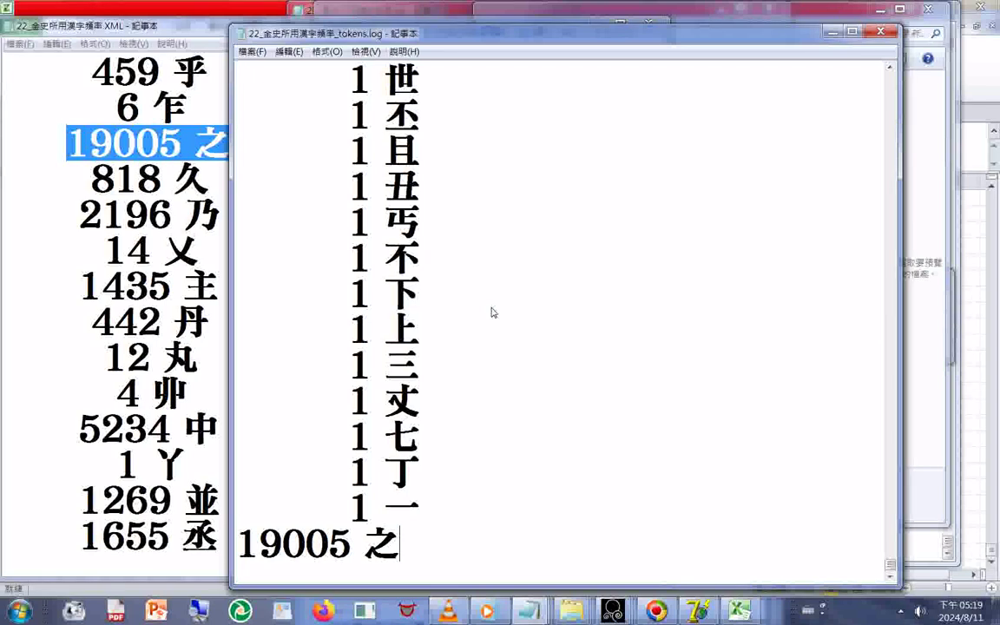
Insert an opening parenthesis before "19005 之" on the last line of the token list.
{"action": "key", "text": "Return"}
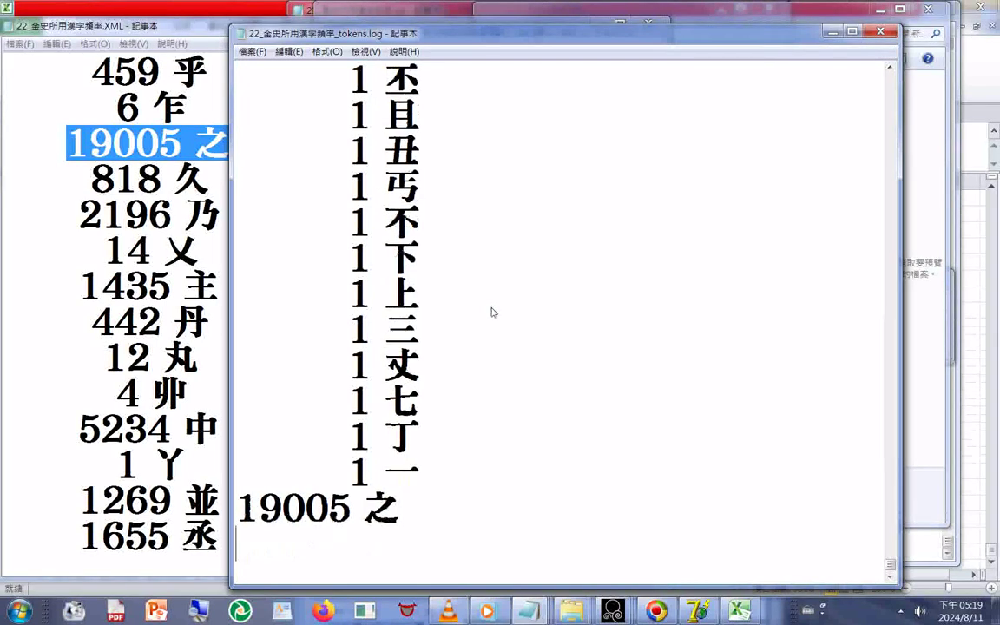
{"action": "type", "text": "("}
{"action": "key", "text": "ctrl+z"}
{"action": "type", "text": "("}
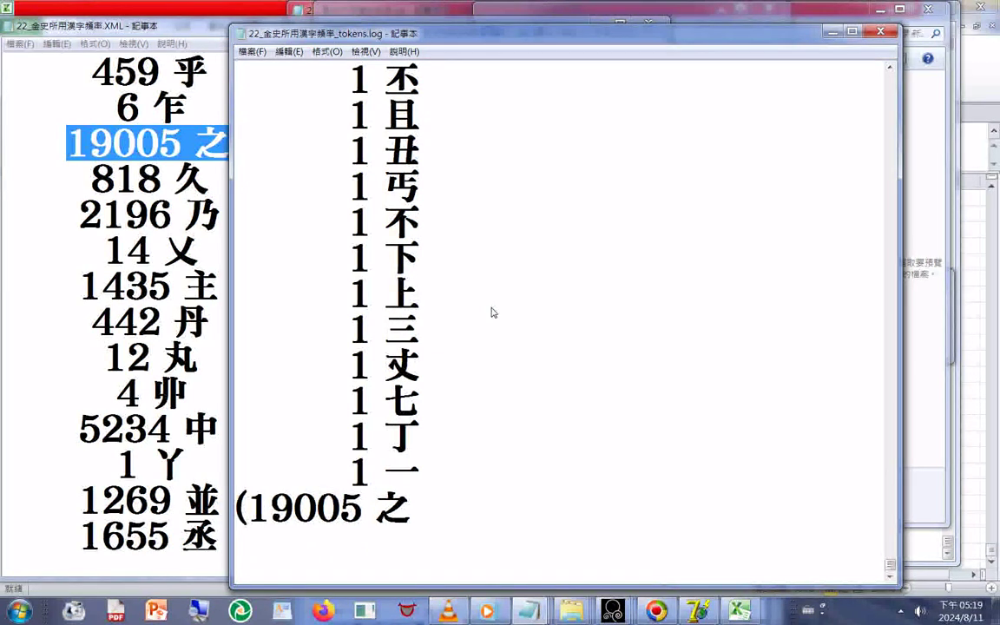
{"action": "type", "text": ")\\"}
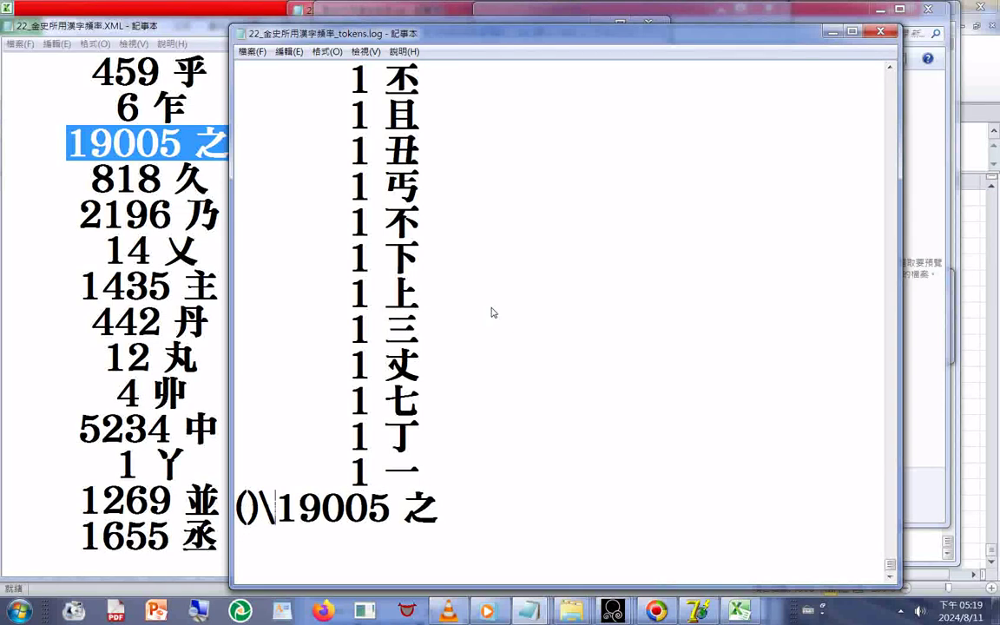
{"action": "type", "text": "\\\\\\"}
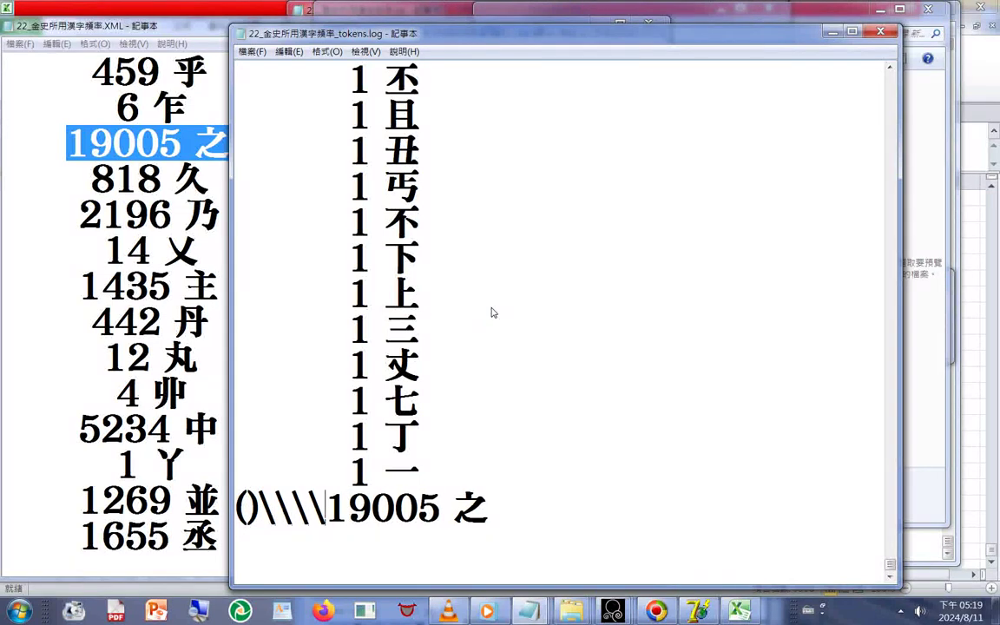
{"action": "key", "text": "BackSpace"}
{"action": "key", "text": "BackSpace"}
{"action": "key", "text": "BackSpace"}
{"action": "key", "text": "BackSpace"}
{"action": "key", "text": "BackSpace"}
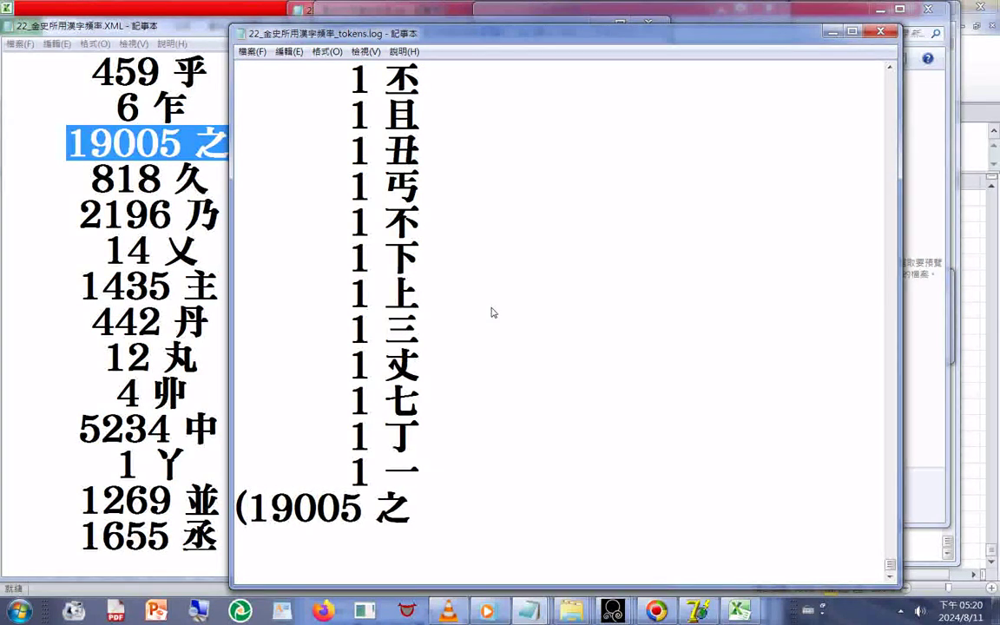
{"action": "type", "text": ")"}
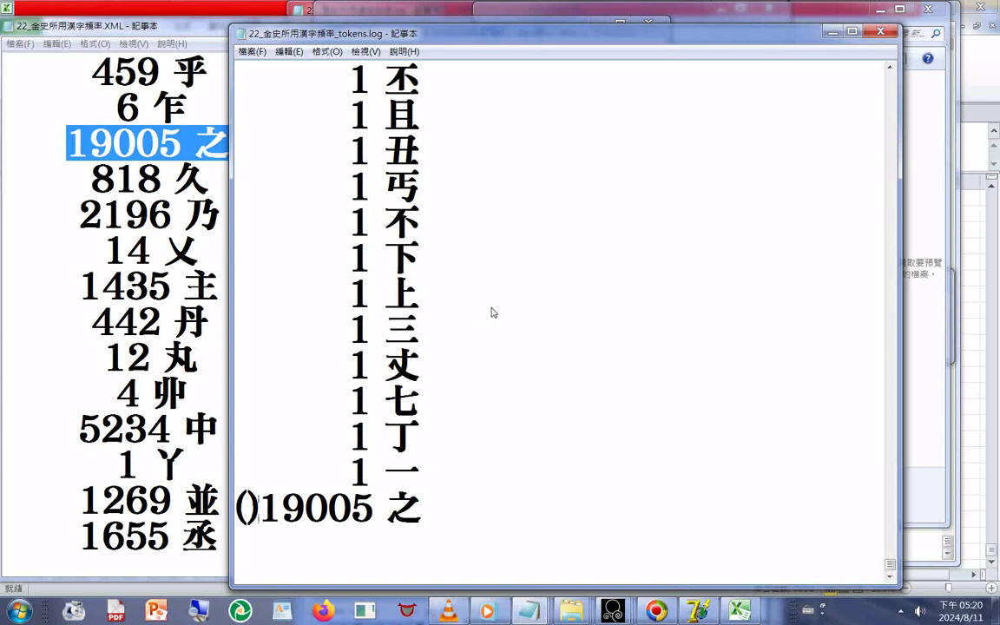
{"action": "key", "text": "BackSpace"}
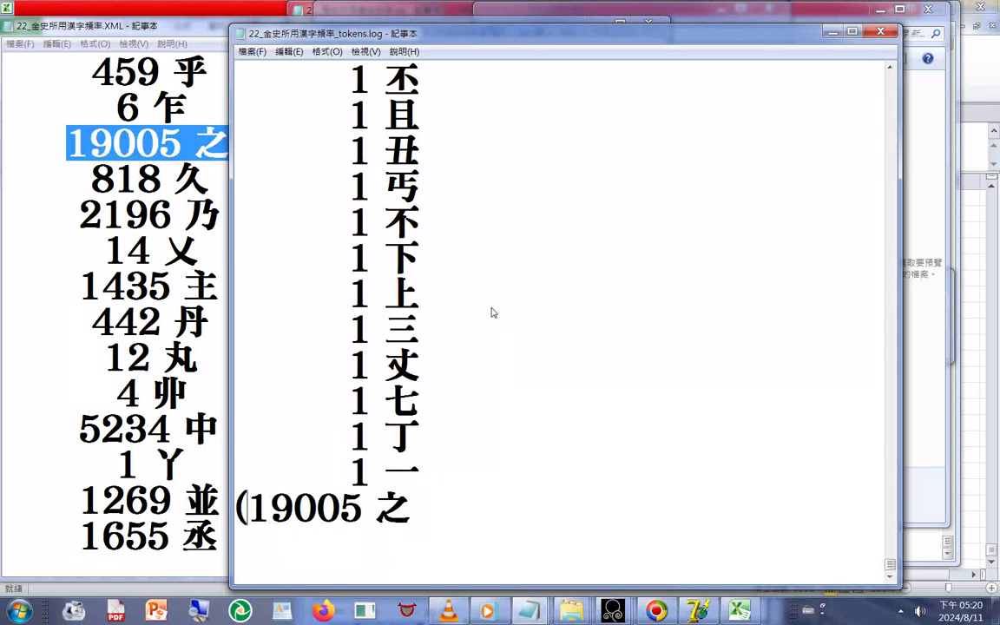
Add a closing parenthesis after "19005 之" on the last line.
{"action": "key", "text": "End"}
{"action": "type", "text": ")"}
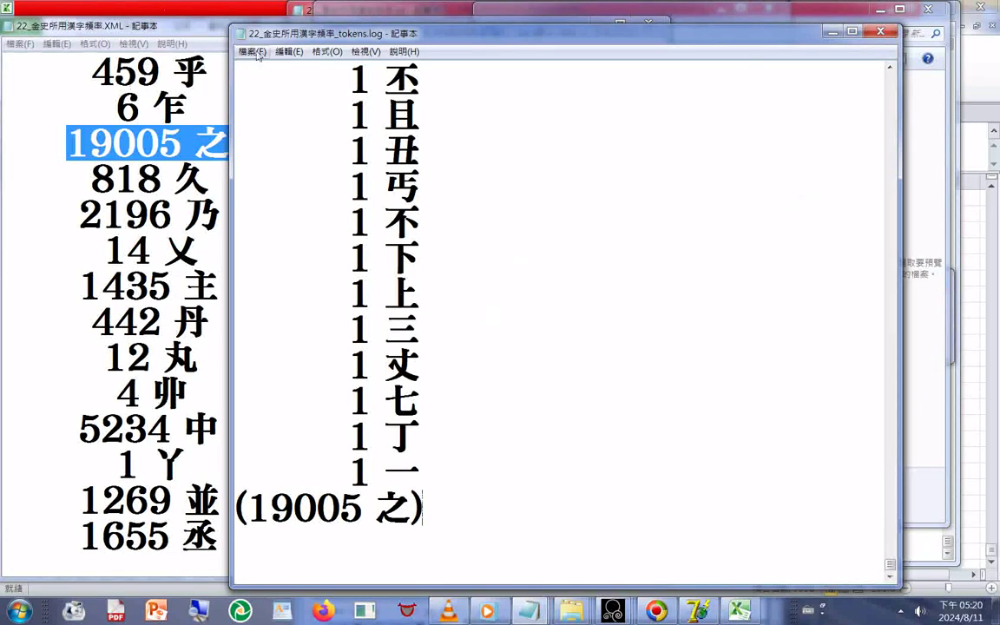
Save the edited token list as 22_金史所用漢字排序.txt in the 05...26_history folder, reusing the name pattern of 21_遼史所用漢字排序.txt.
{"action": "left_click", "coordinate": [245, 52]}
{"action": "left_click", "coordinate": [262, 112]}
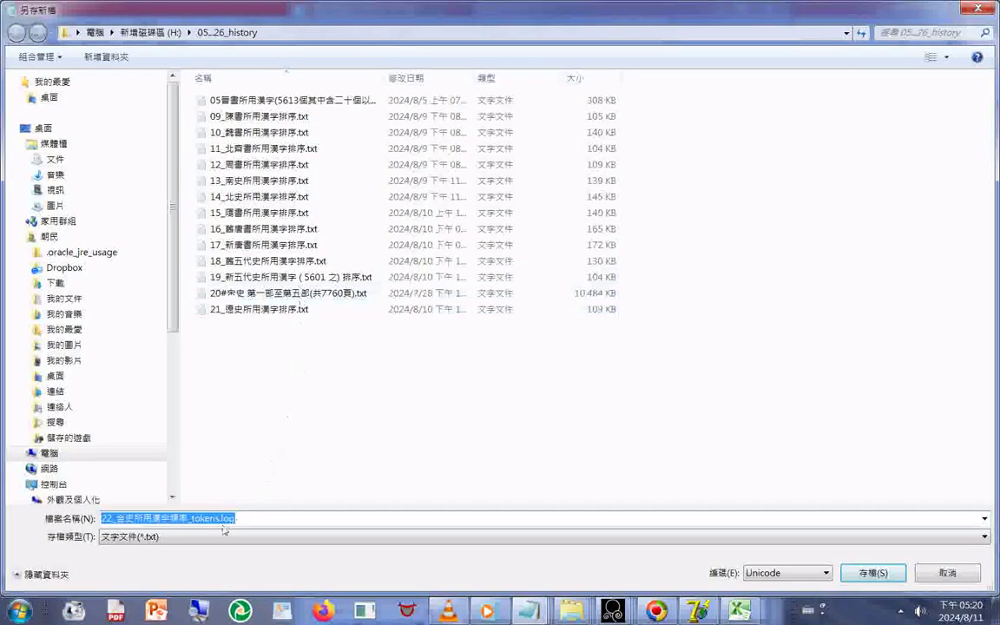
{"action": "left_click_drag", "start_coordinate": [135, 519], "coordinate": [103, 522]}
{"action": "right_click", "coordinate": [117, 519]}
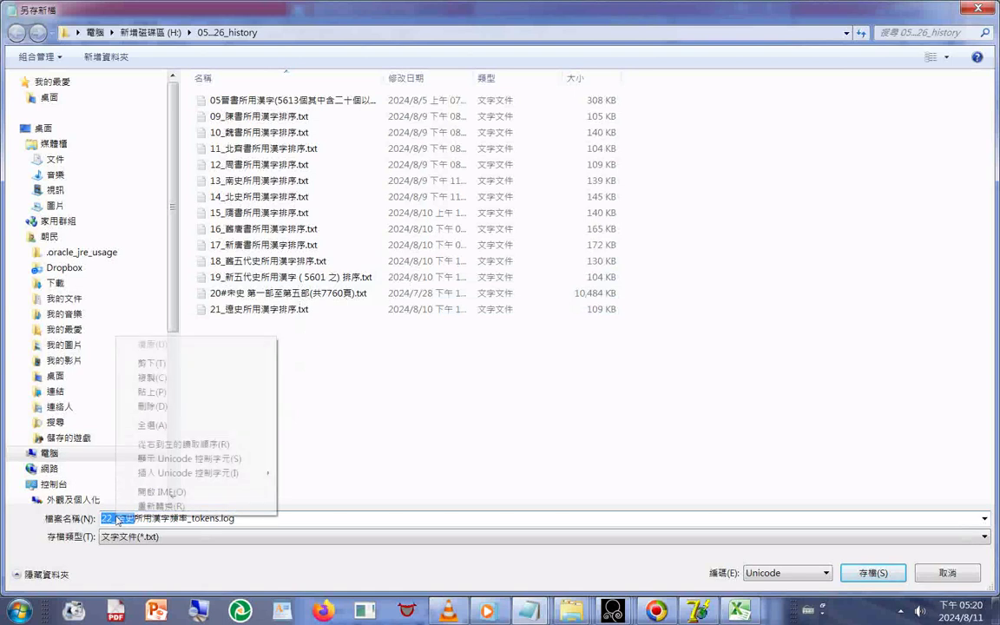
{"action": "left_click", "coordinate": [150, 365]}
{"action": "left_click", "coordinate": [247, 309]}
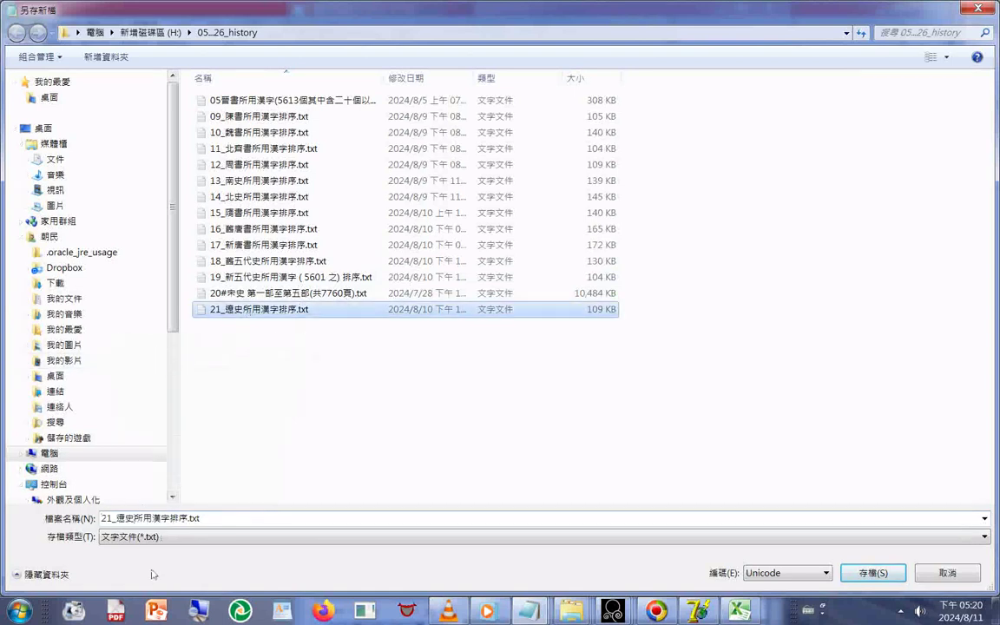
{"action": "left_click", "coordinate": [128, 518]}
{"action": "left_click_drag", "start_coordinate": [128, 518], "coordinate": [104, 518]}
{"action": "right_click", "coordinate": [106, 518]}
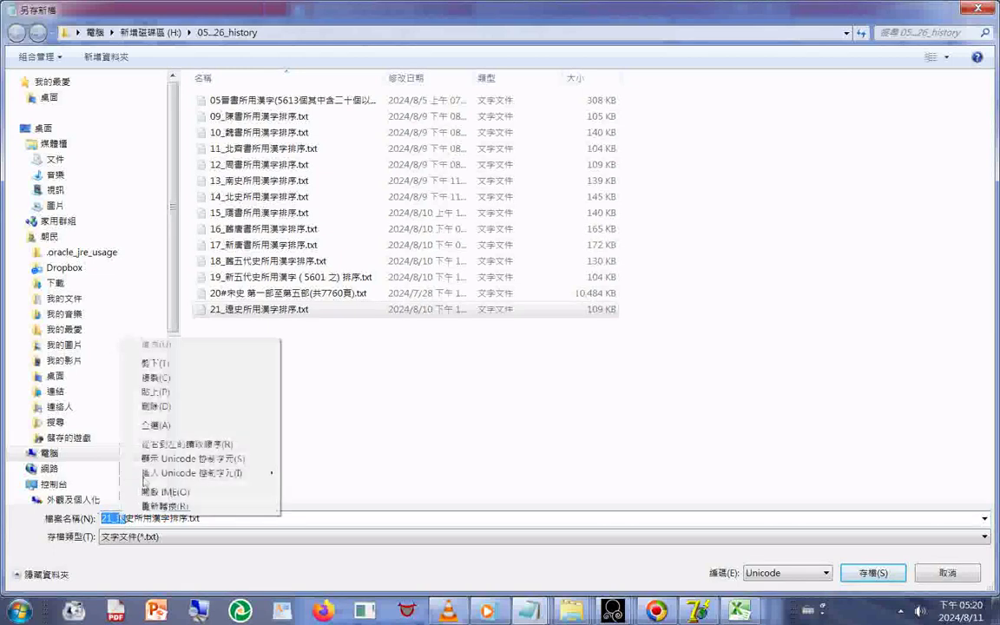
{"action": "left_click", "coordinate": [155, 392]}
{"action": "key", "text": "Delete"}
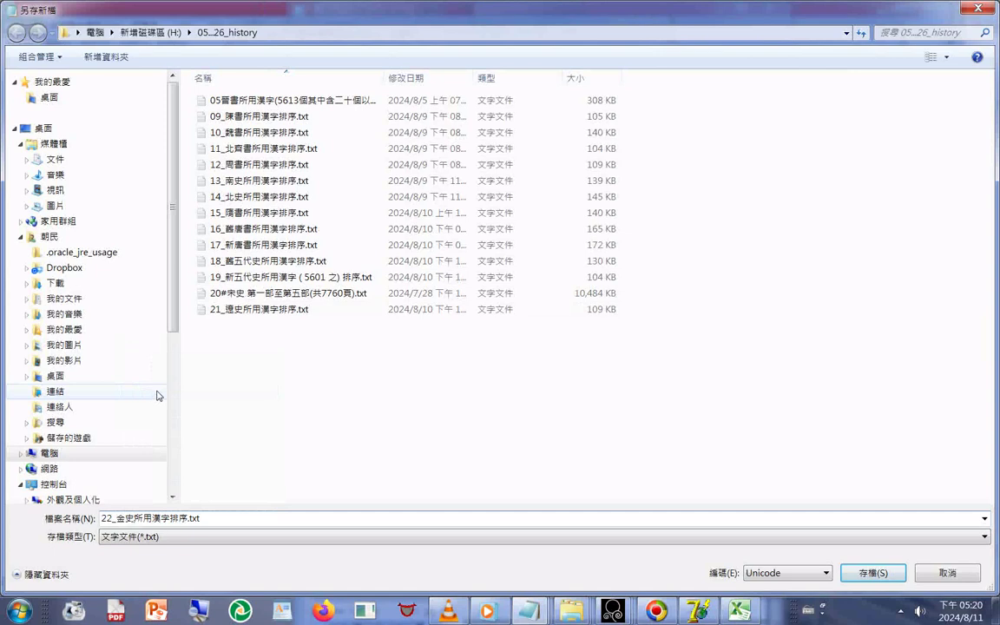
{"action": "key", "text": "Return"}
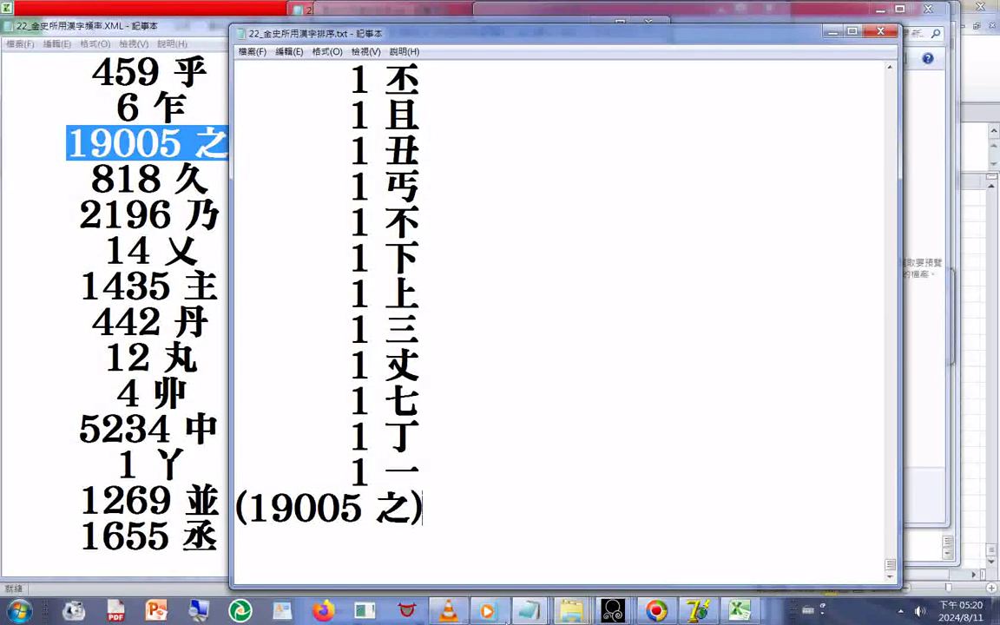
Copy the entire contents of 22_金史所用漢字排序.txt.
{"action": "left_click_drag", "start_coordinate": [422, 473], "coordinate": [248, 422]}
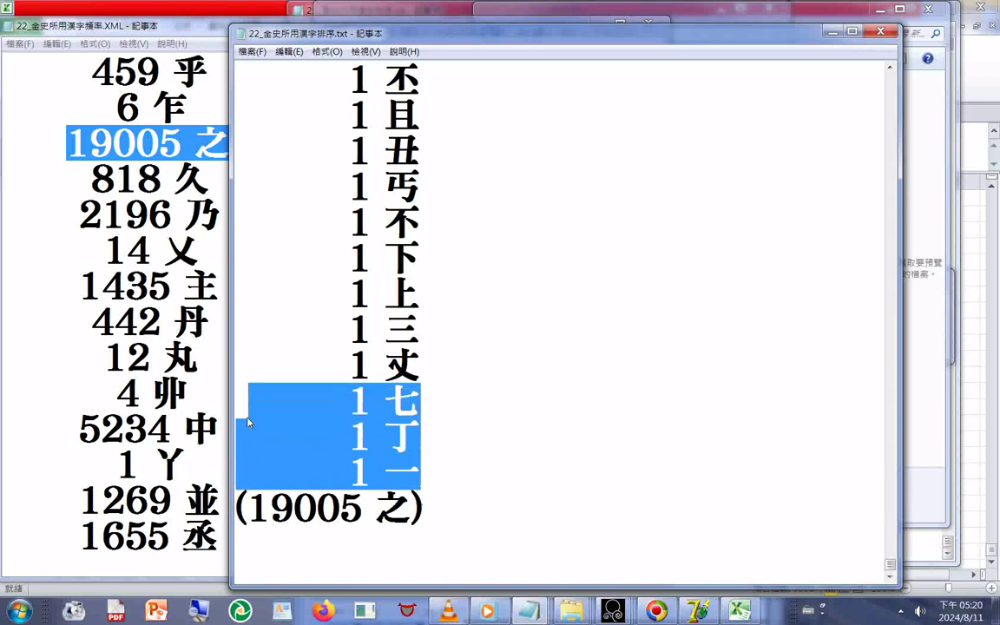
{"action": "left_click_drag", "start_coordinate": [889, 564], "coordinate": [800, 73]}
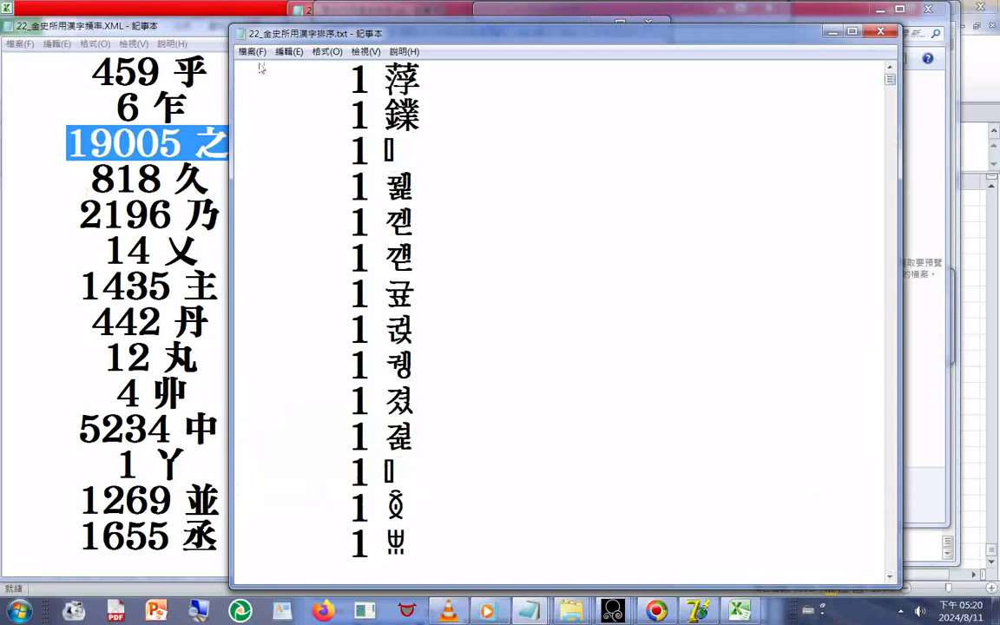
{"action": "key", "text": "ctrl+a"}
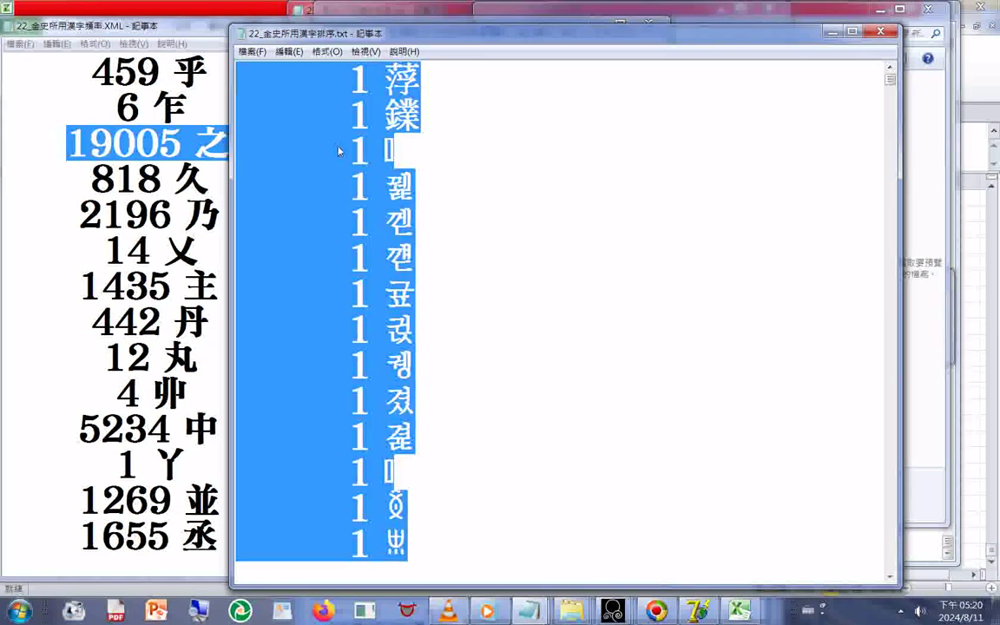
{"action": "right_click", "coordinate": [319, 252]}
{"action": "left_click", "coordinate": [321, 295]}
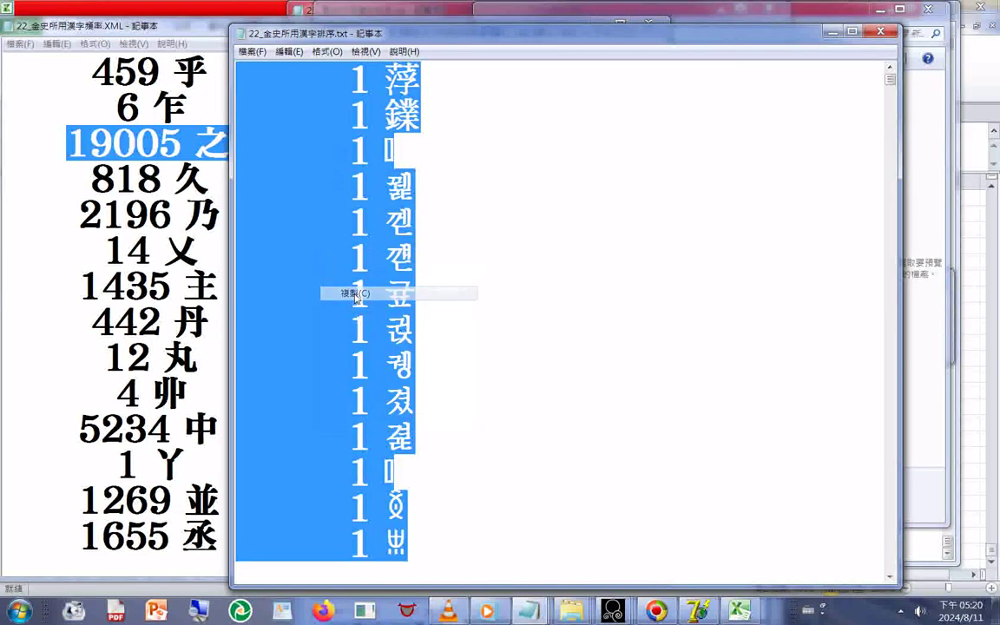
{"action": "left_click", "coordinate": [581, 206]}
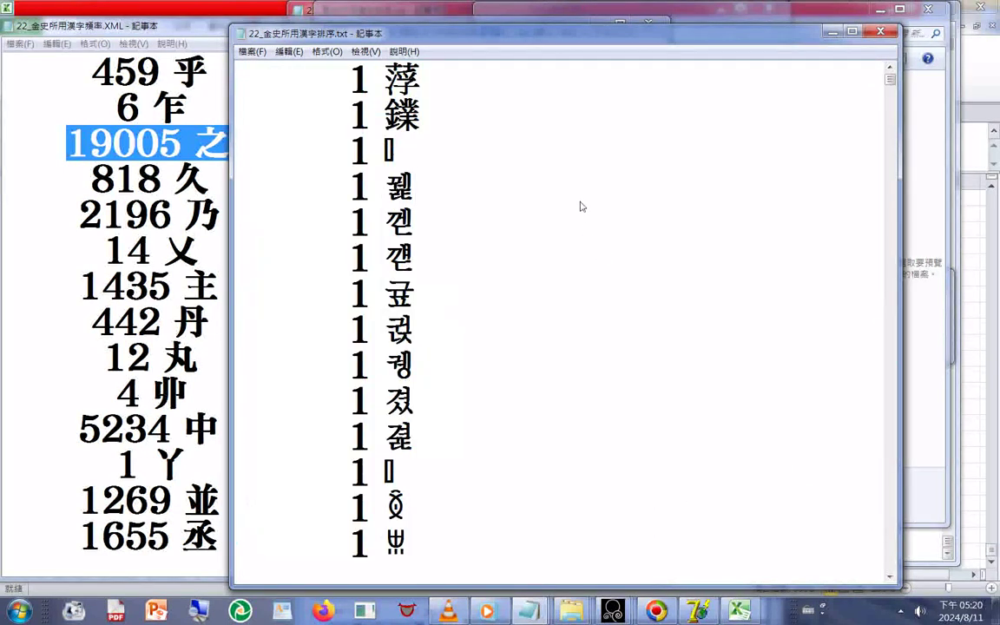
Switch to Excel and add a new worksheet after 工作表4.
{"action": "left_click", "coordinate": [738, 612]}
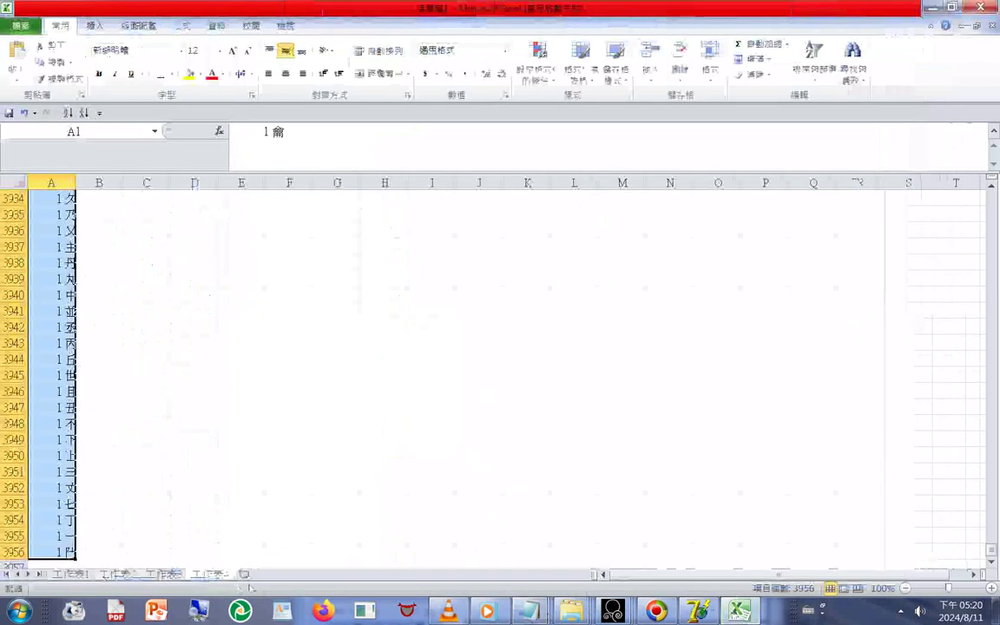
{"action": "left_click", "coordinate": [256, 574]}
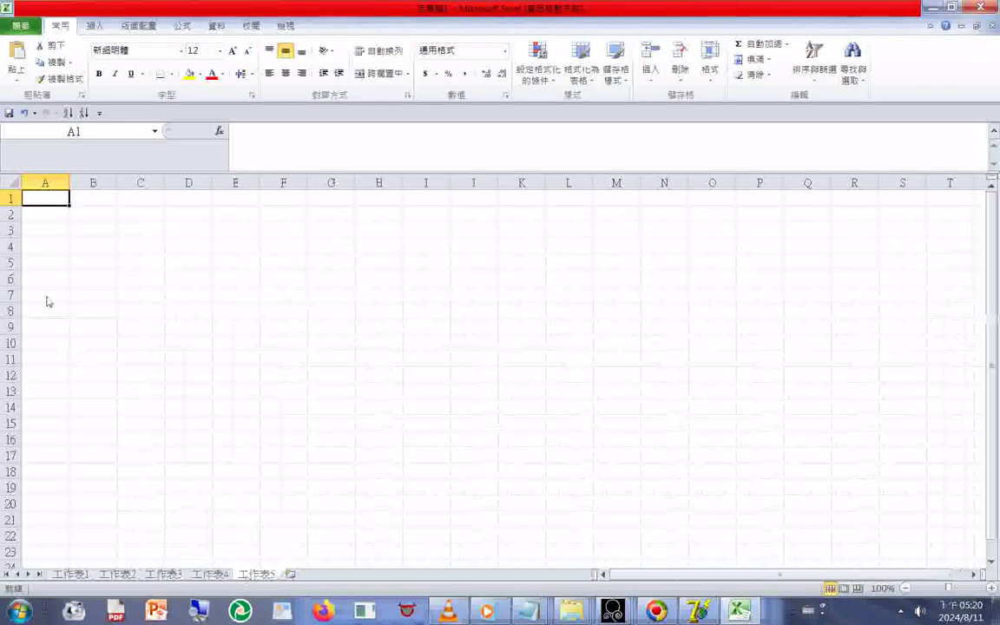
Paste the copied 金史 character list into column A of 工作表5 from cell A1 and check its last row.
{"action": "right_click", "coordinate": [59, 199]}
{"action": "left_click", "coordinate": [87, 257]}
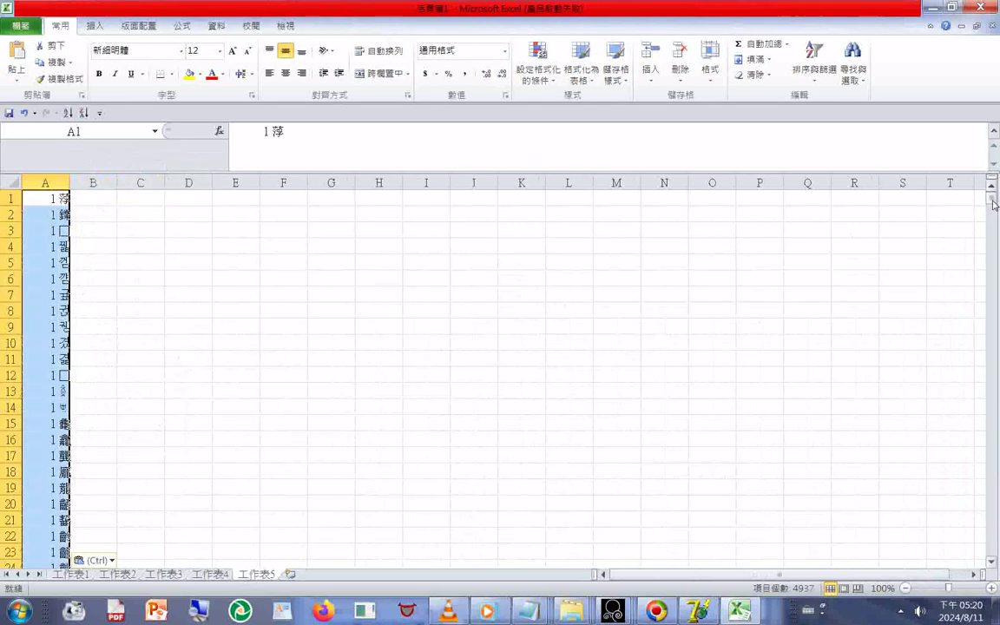
{"action": "left_click_drag", "start_coordinate": [994, 201], "coordinate": [990, 564]}
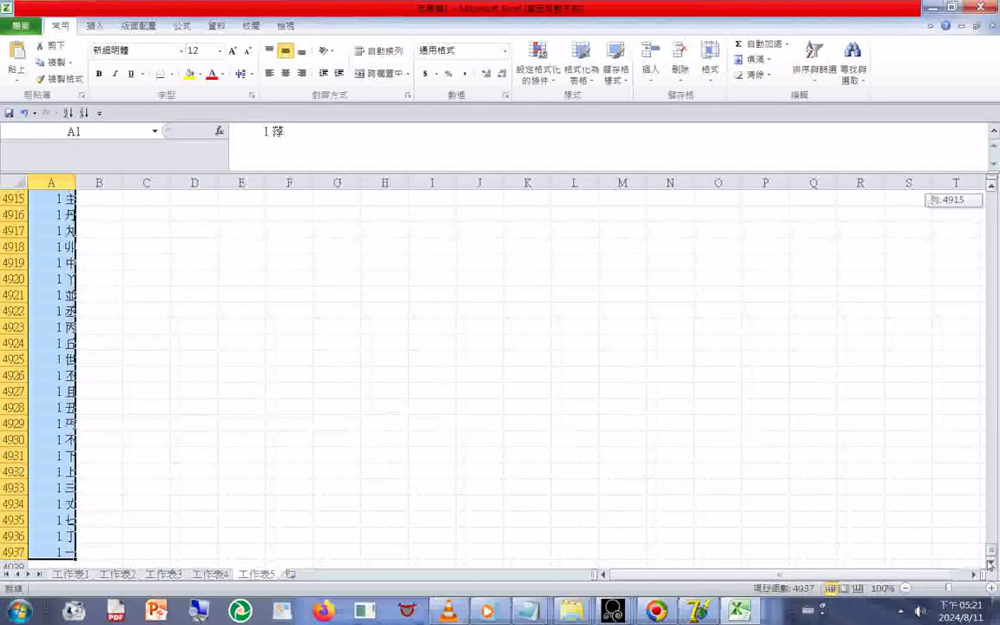
{"action": "left_click_drag", "start_coordinate": [990, 564], "coordinate": [991, 564]}
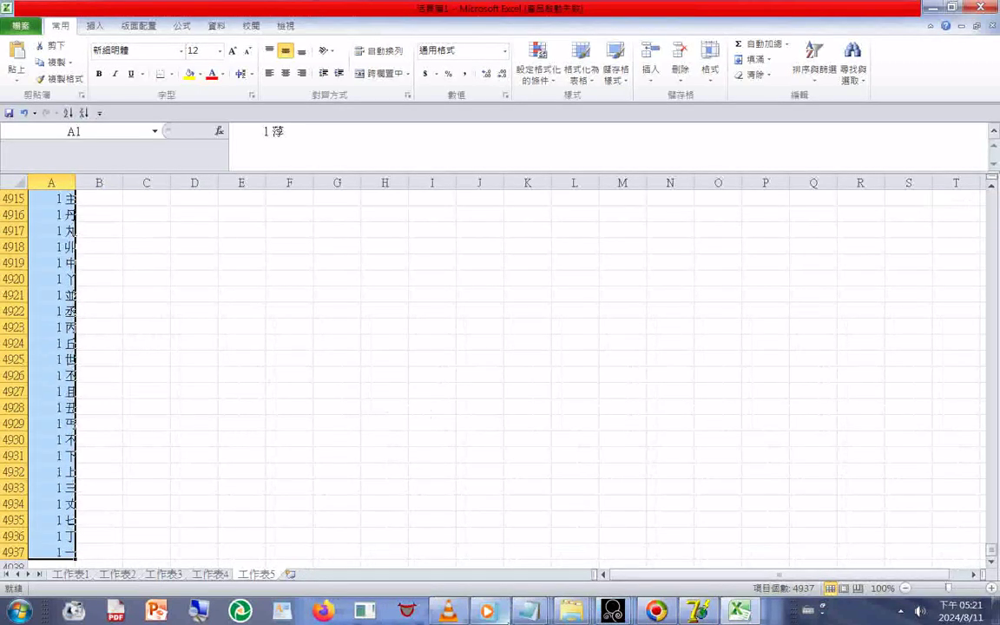
Switch to 22_金史所用漢字排序.txt in Notepad and count the non-Han entries at the start of the list.
{"action": "mouse_move", "coordinate": [534, 613]}
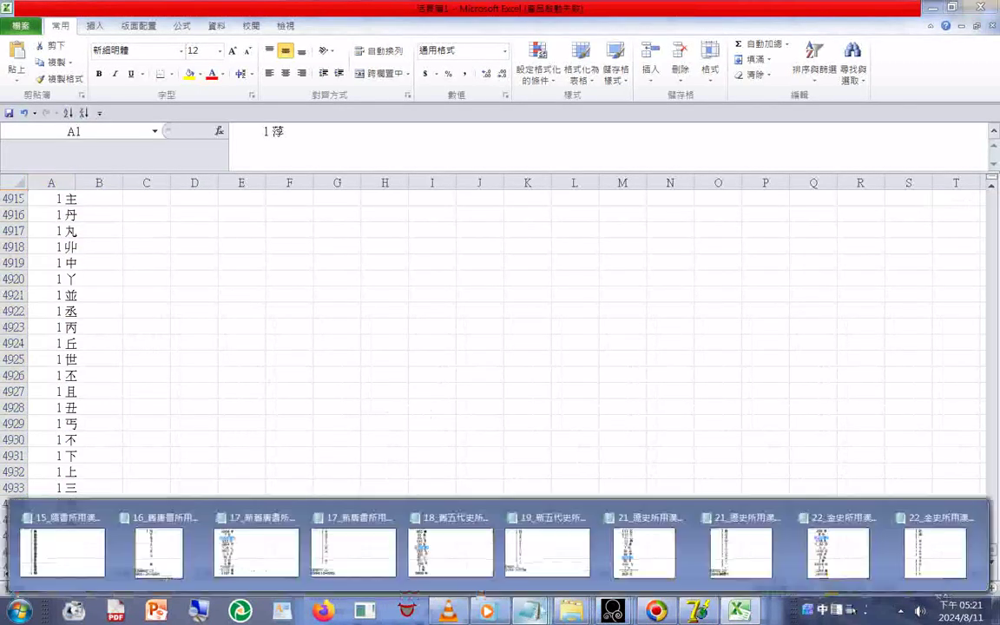
{"action": "left_click", "coordinate": [927, 527]}
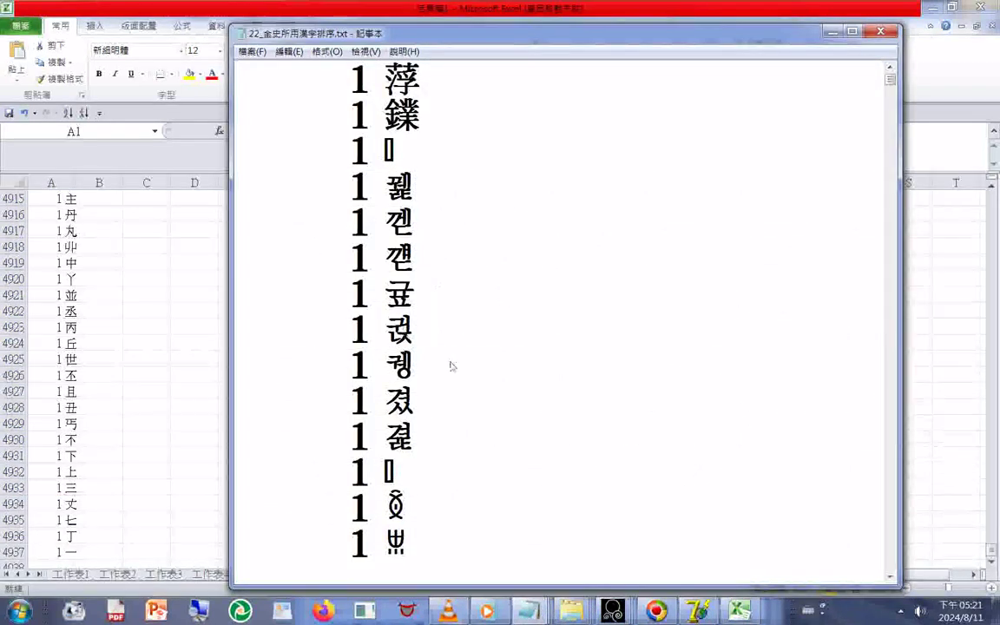
{"action": "left_click", "coordinate": [415, 543]}
{"action": "scroll", "coordinate": [442, 500], "scroll_direction": "down", "scroll_amount": 1}
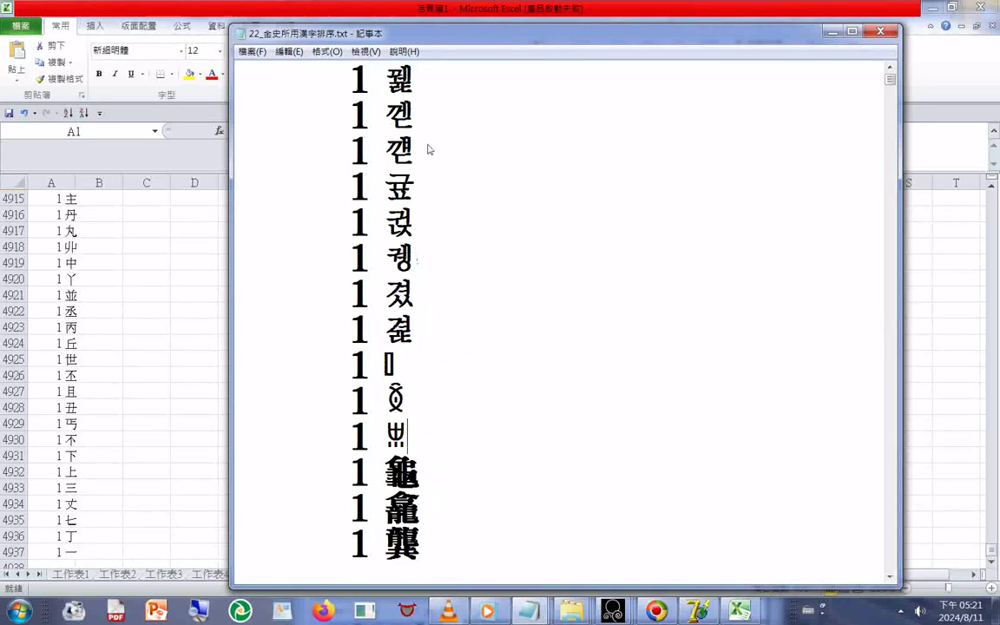
{"action": "scroll", "coordinate": [429, 131], "scroll_direction": "up", "scroll_amount": 1}
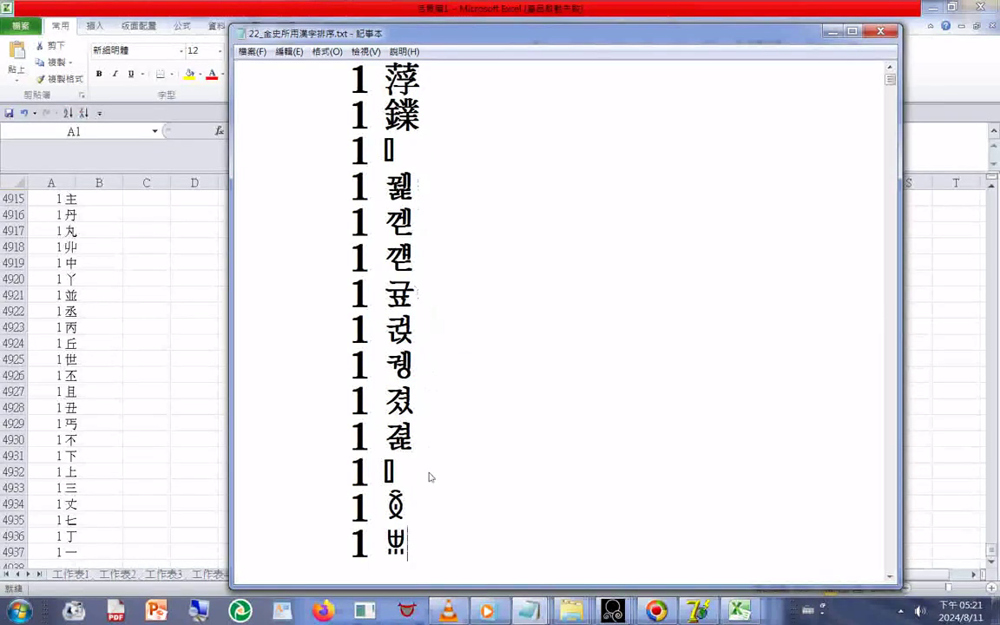
{"action": "scroll", "coordinate": [487, 404], "scroll_direction": "down", "scroll_amount": 3}
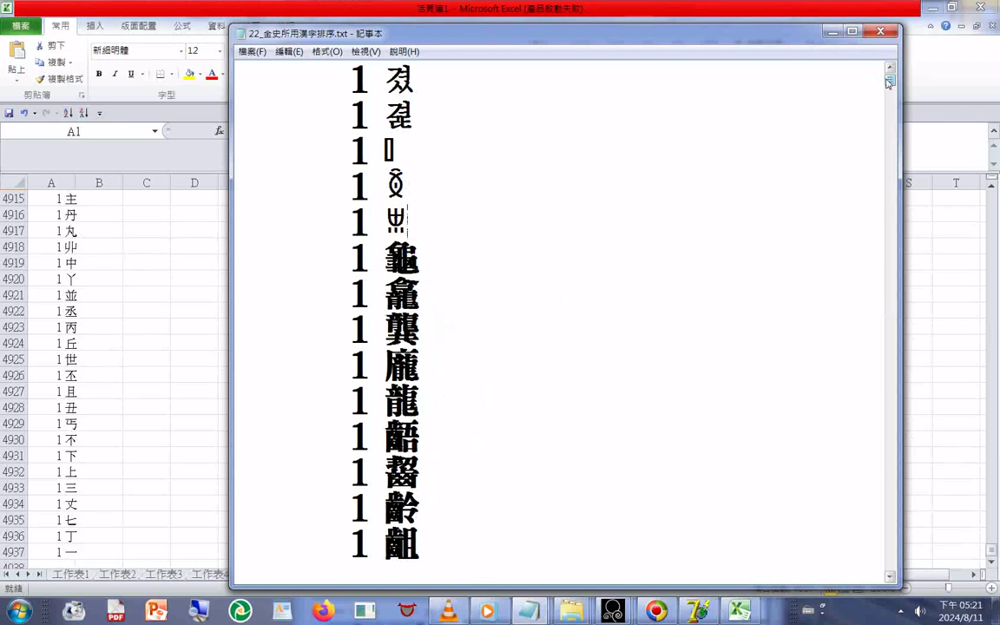
Add the line "4937-12=4925" below "(19005 之)" at the end of the list and save the file.
{"action": "left_click_drag", "start_coordinate": [886, 80], "coordinate": [871, 613]}
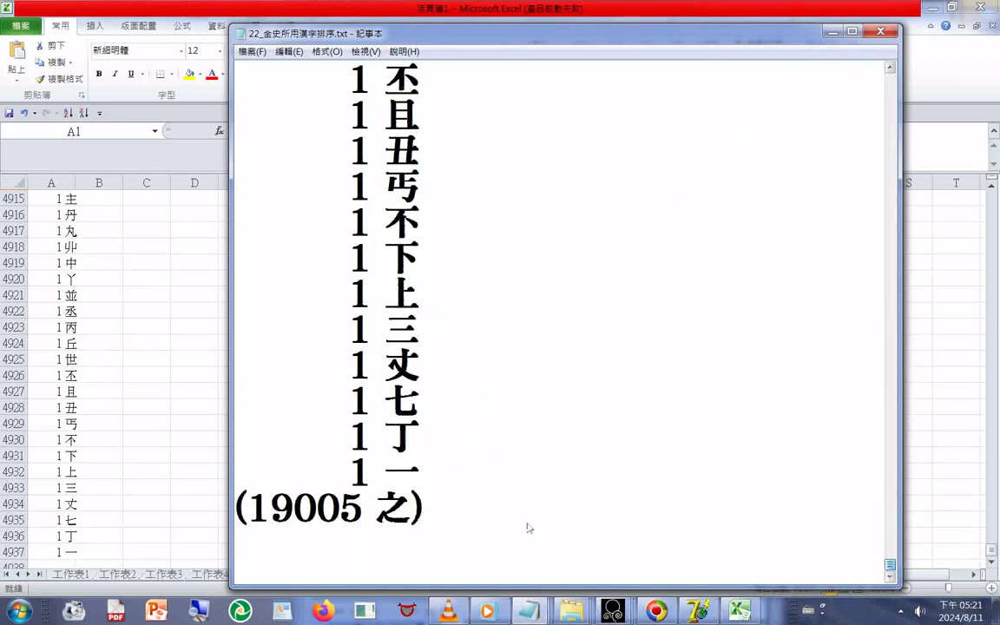
{"action": "right_click", "coordinate": [347, 542]}
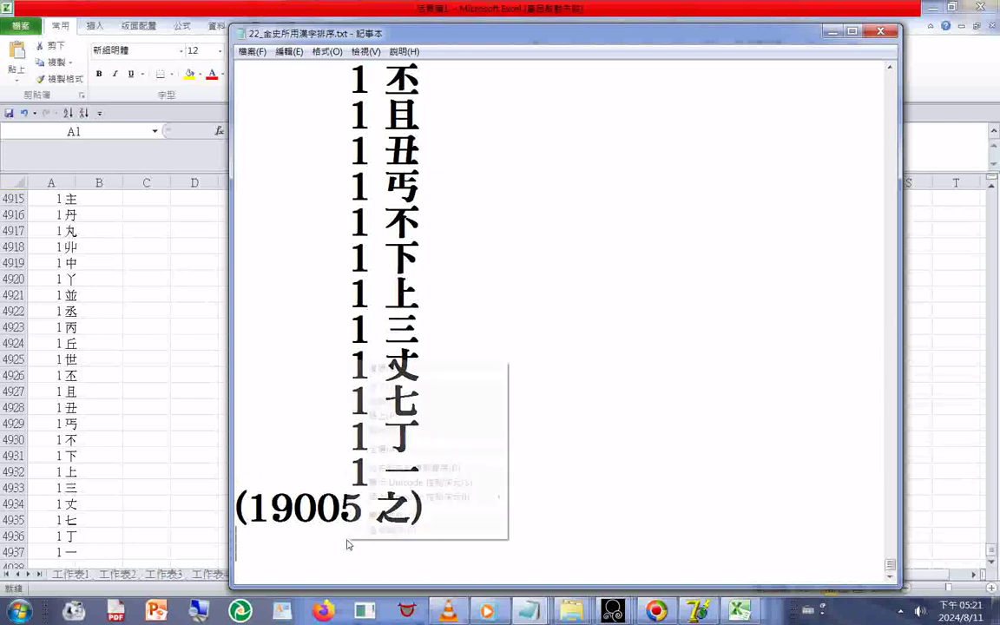
{"action": "left_click", "coordinate": [335, 542]}
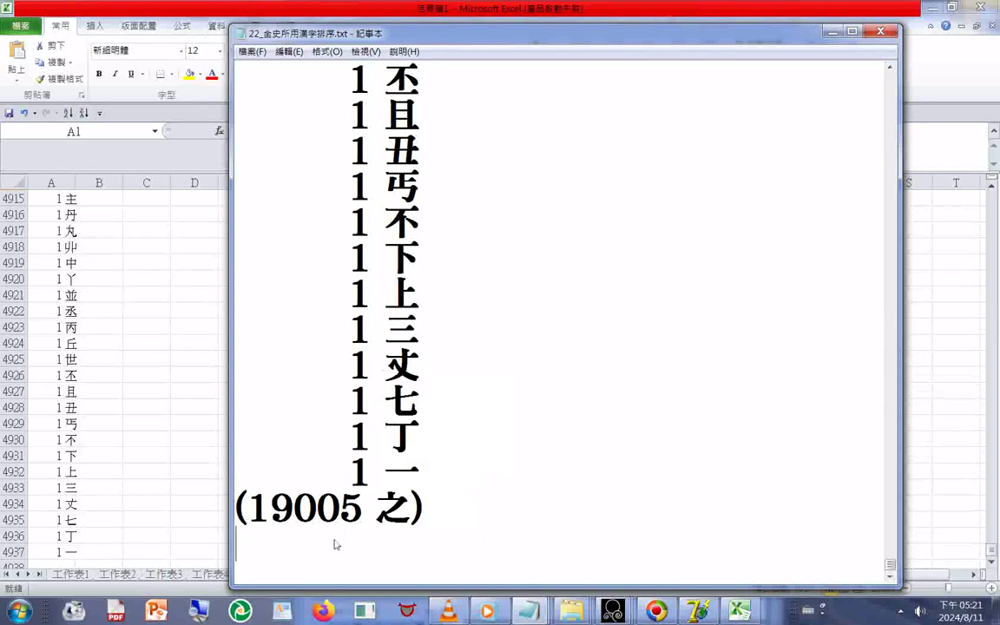
{"action": "type", "text": "49"}
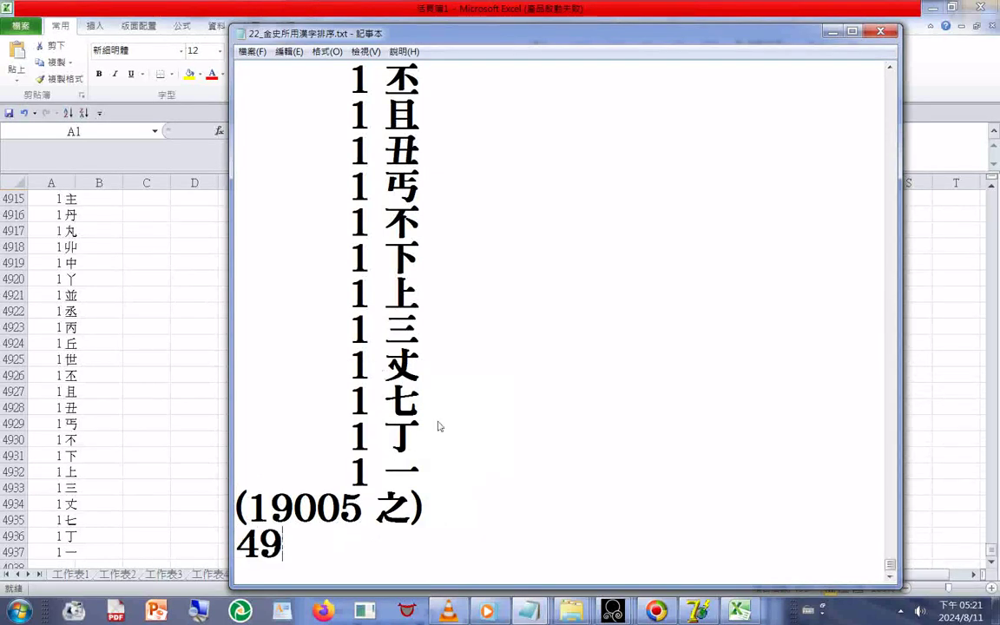
{"action": "type", "text": "37"}
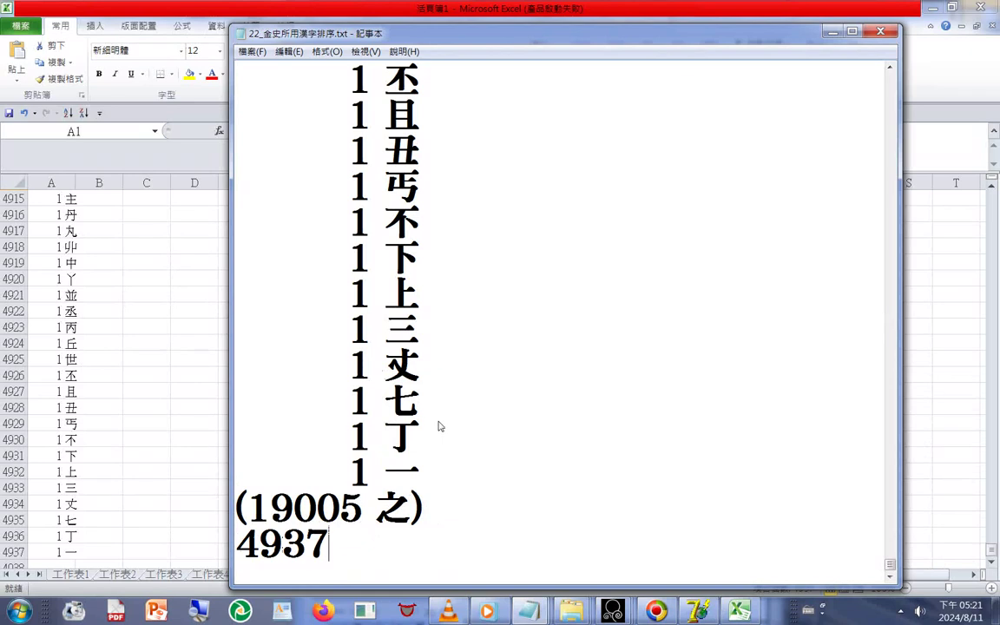
{"action": "type", "text": "12"}
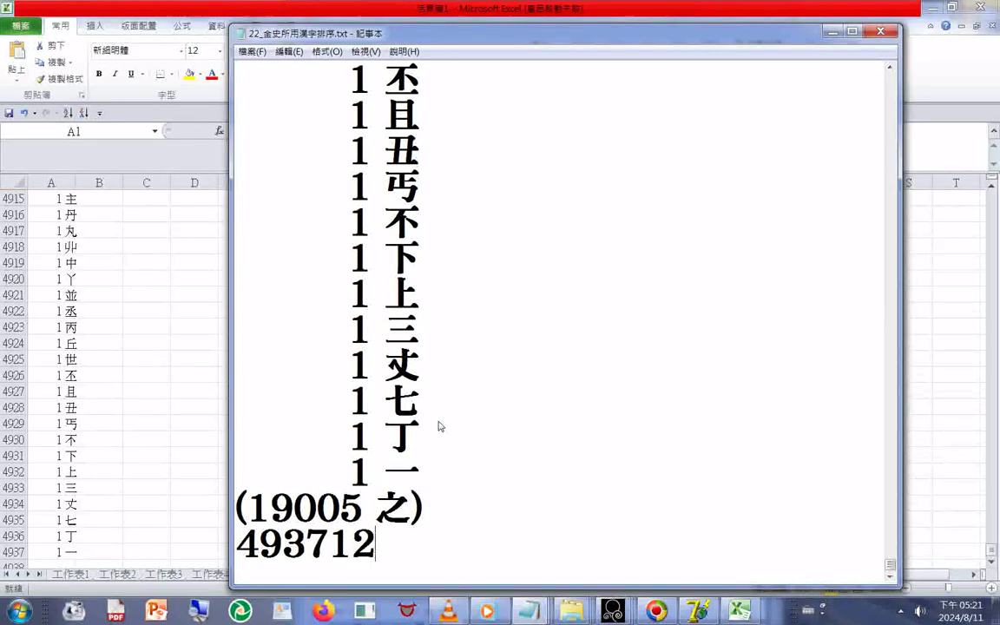
{"action": "type", "text": "4925"}
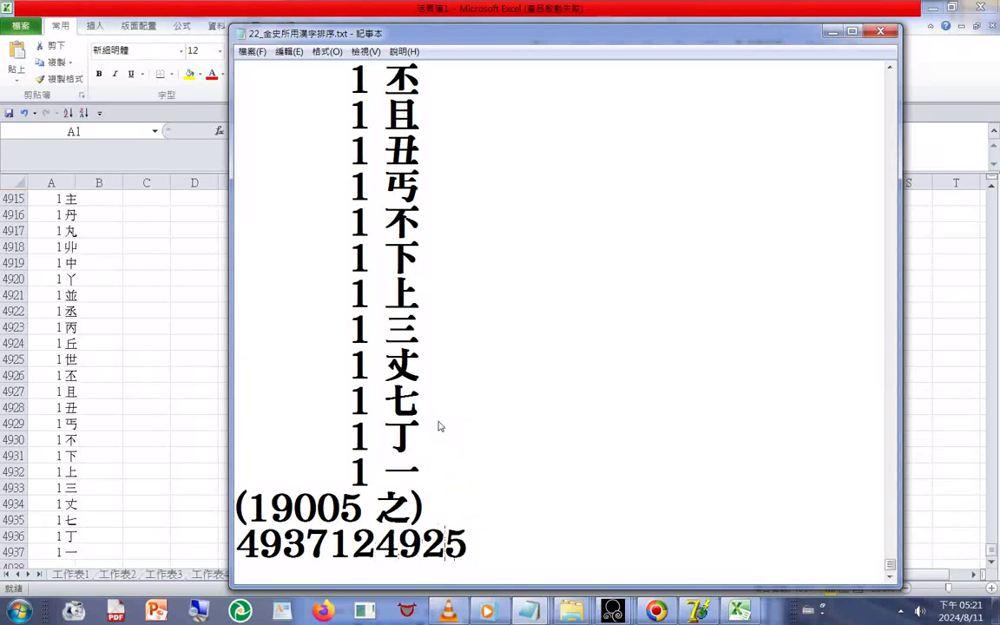
{"action": "key", "text": "Left"}
{"action": "key", "text": "Left"}
{"action": "key", "text": "Left"}
{"action": "type", "text": "="}
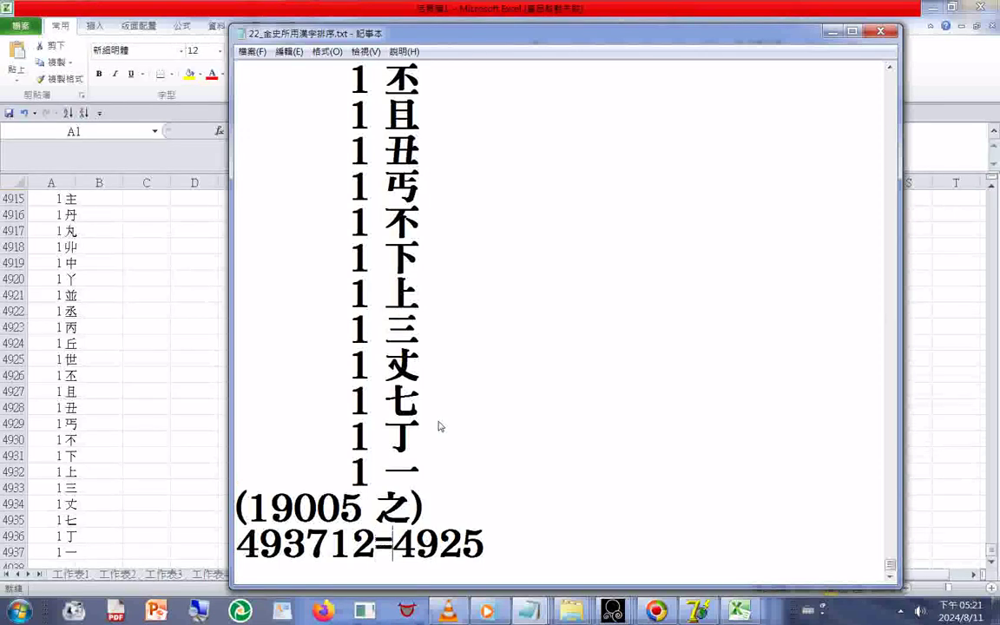
{"action": "key", "text": "Left"}
{"action": "type", "text": "0-"}
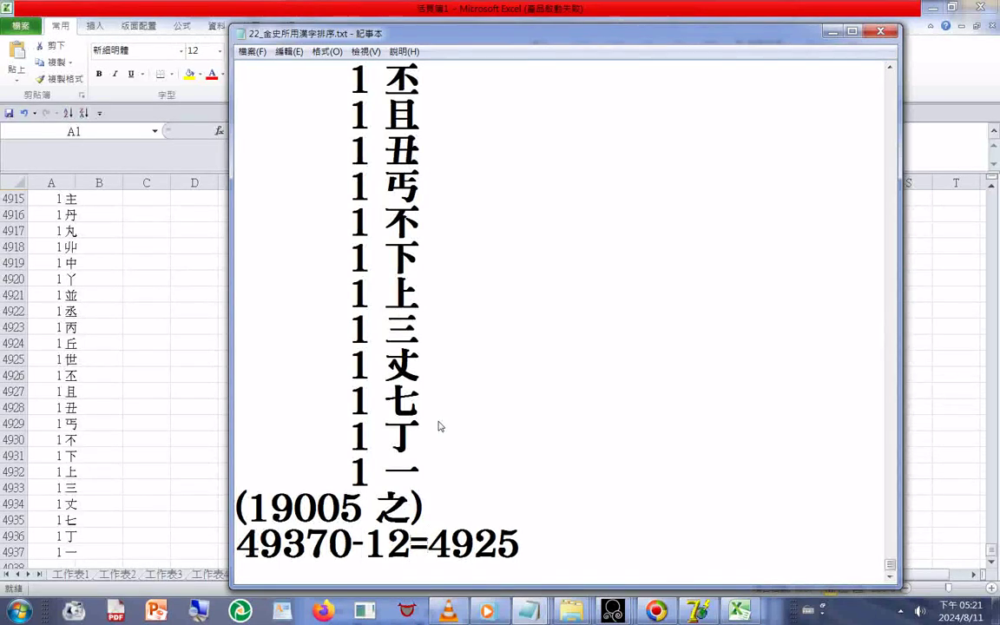
{"action": "key", "text": "Delete"}
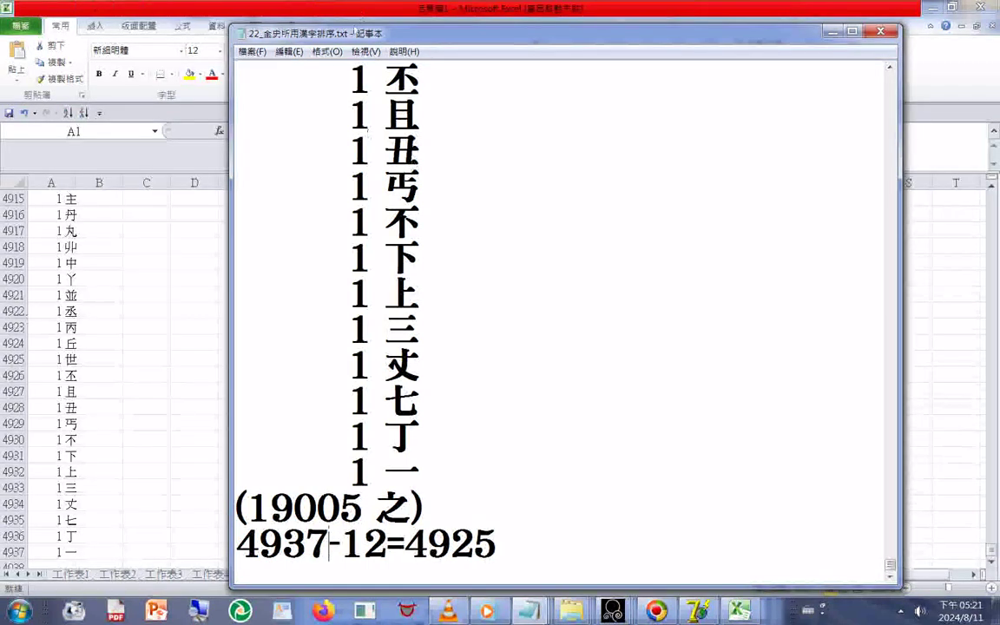
{"action": "left_click", "coordinate": [251, 52]}
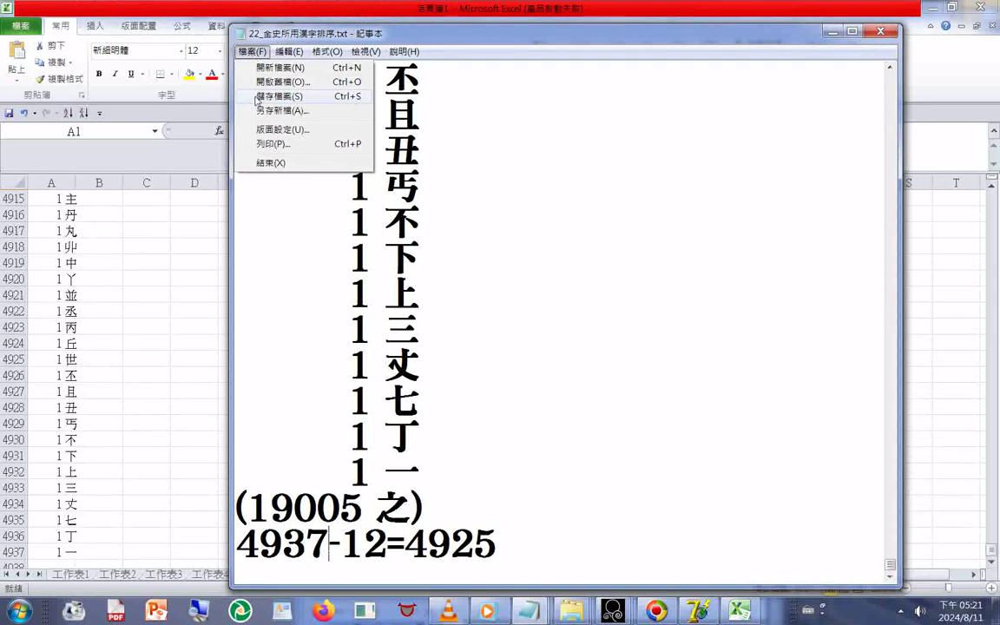
{"action": "left_click", "coordinate": [258, 97]}
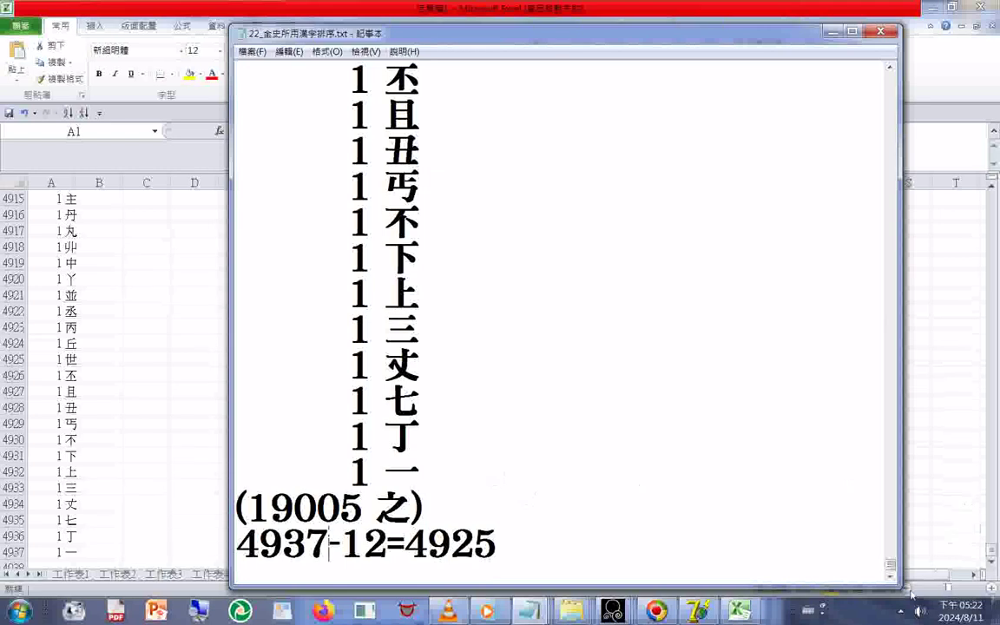
Review the saved 金史 list from its first entry to its last line and minimize its window.
{"action": "left_click_drag", "start_coordinate": [889, 563], "coordinate": [890, 81]}
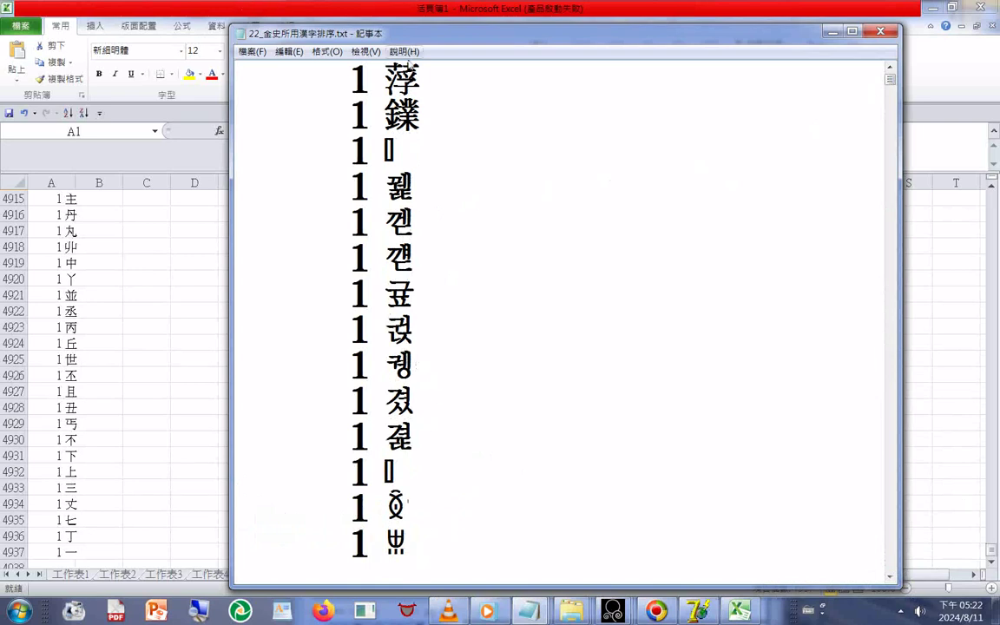
{"action": "left_click", "coordinate": [252, 52]}
{"action": "left_click", "coordinate": [491, 240]}
{"action": "left_click_drag", "start_coordinate": [889, 83], "coordinate": [889, 484]}
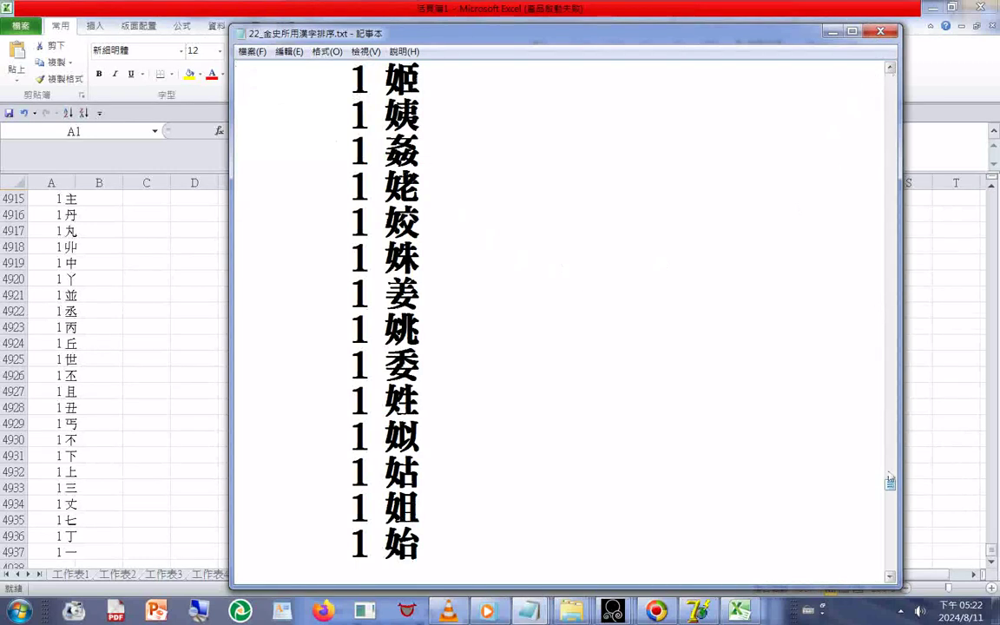
{"action": "left_click_drag", "start_coordinate": [891, 488], "coordinate": [894, 564]}
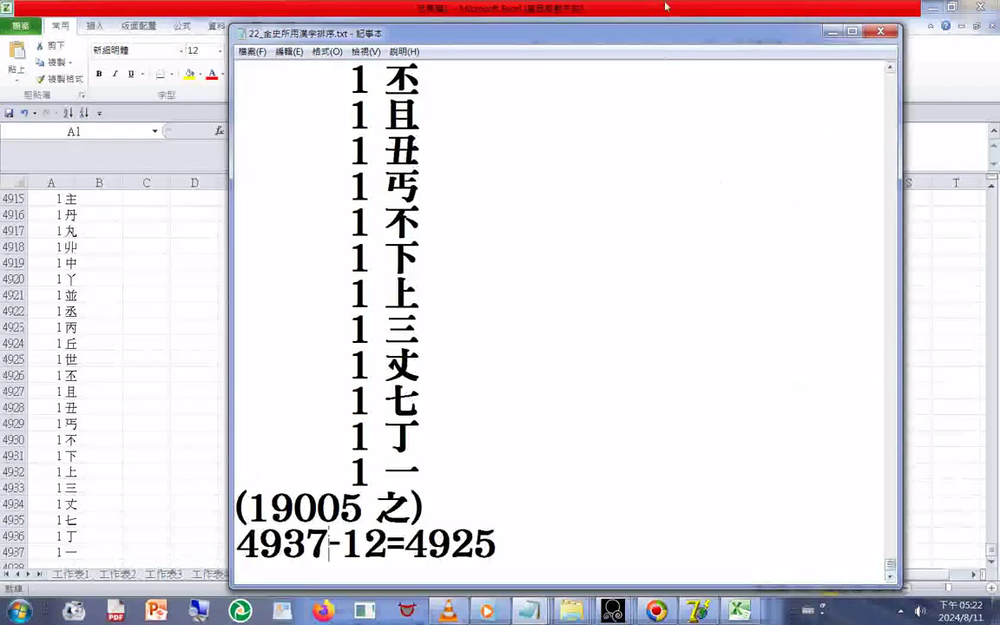
{"action": "left_click", "coordinate": [831, 32]}
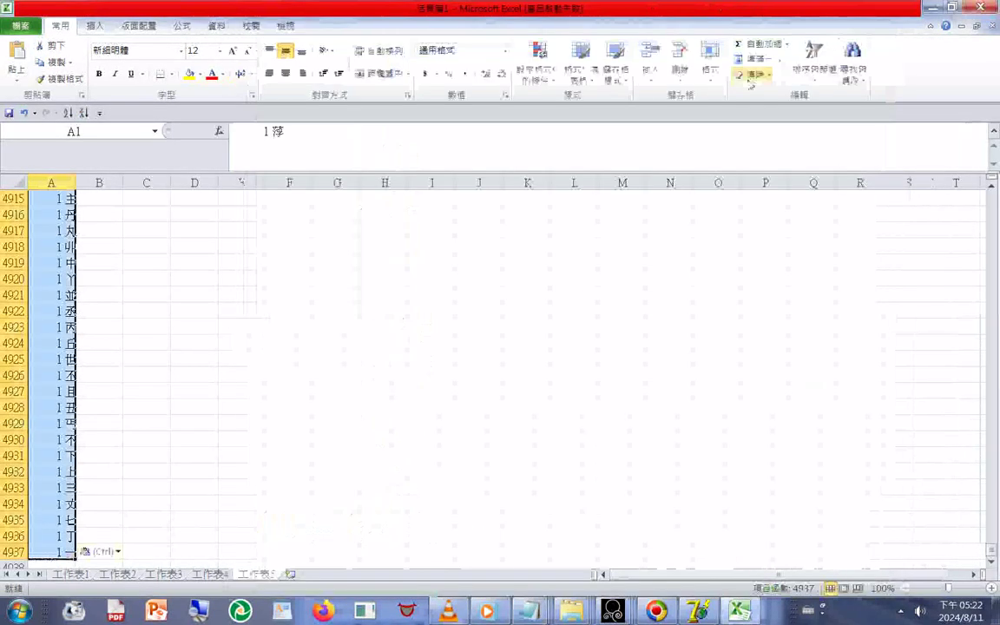
Bring up Indexer and the 05...26_history folder, and clear Indexer's list of source files.
{"action": "left_click", "coordinate": [528, 611]}
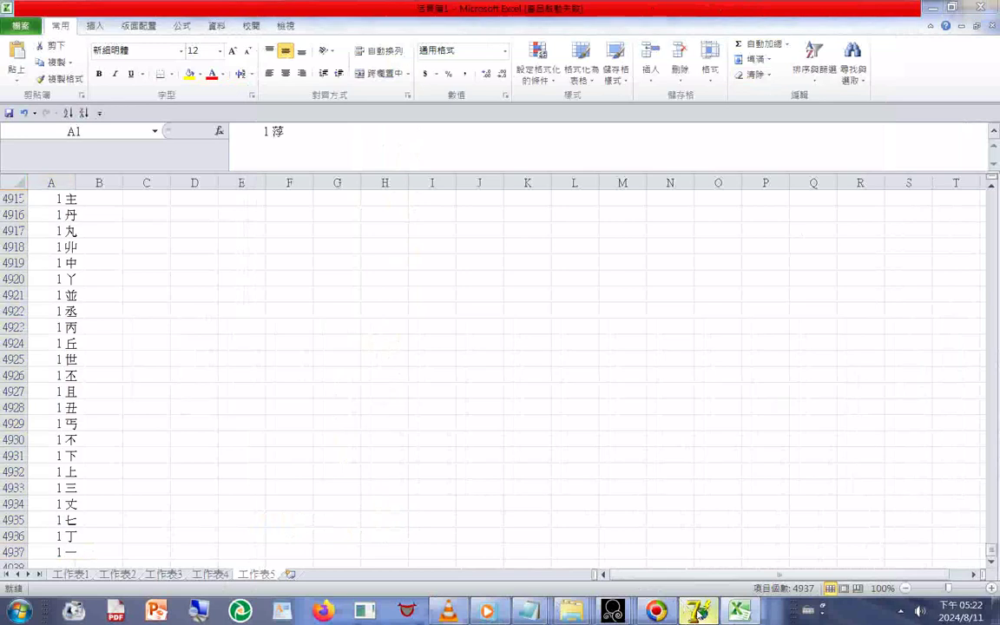
{"action": "mouse_move", "coordinate": [571, 611]}
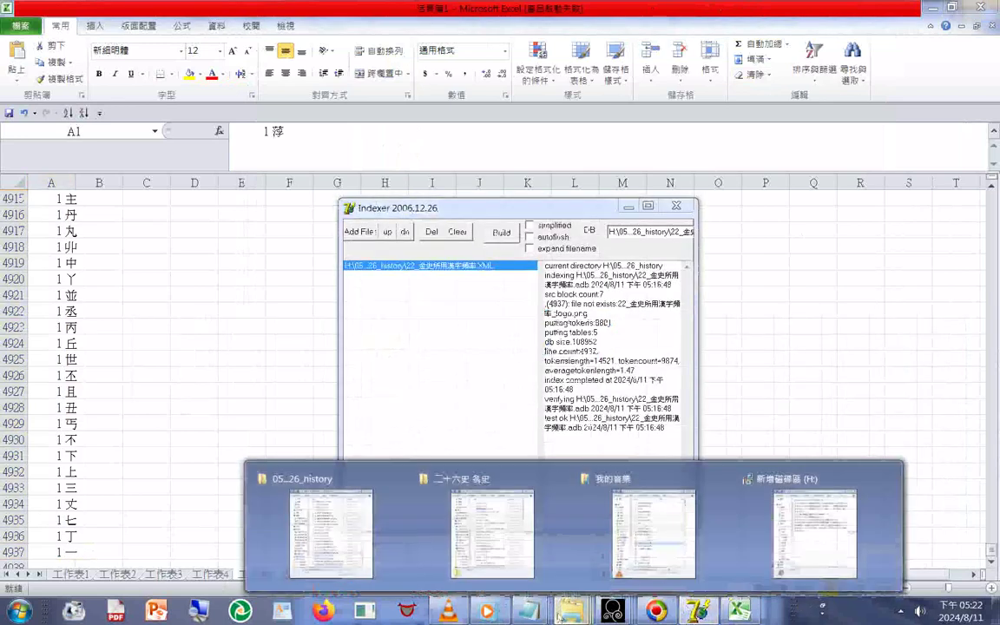
{"action": "left_click", "coordinate": [319, 485]}
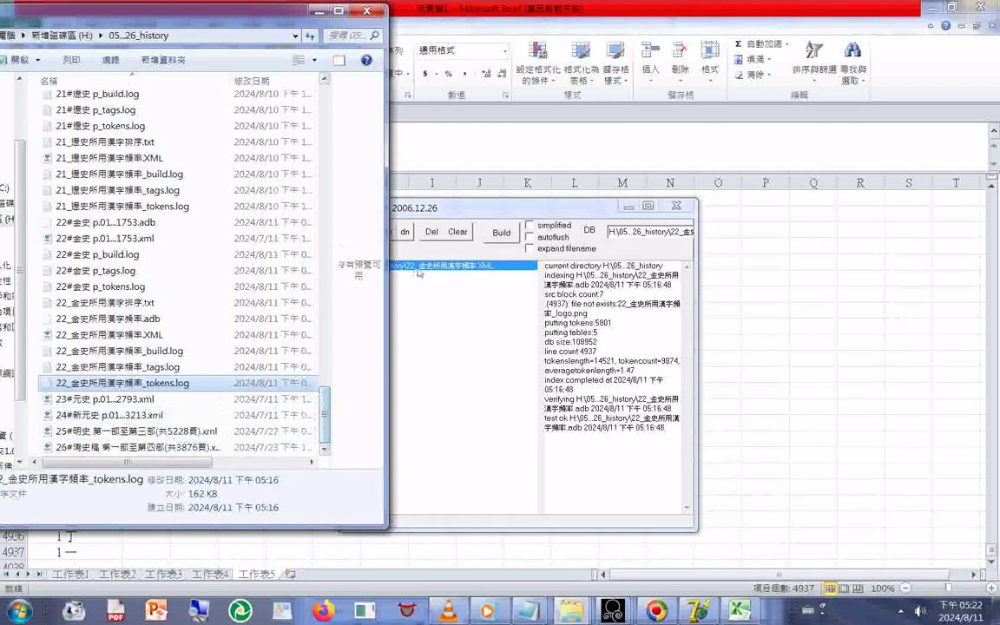
{"action": "left_click", "coordinate": [461, 233]}
Add 23#元史 p.01...2793.xml from the 05...26_history folder to Indexer and build its index.
{"action": "left_click", "coordinate": [361, 232]}
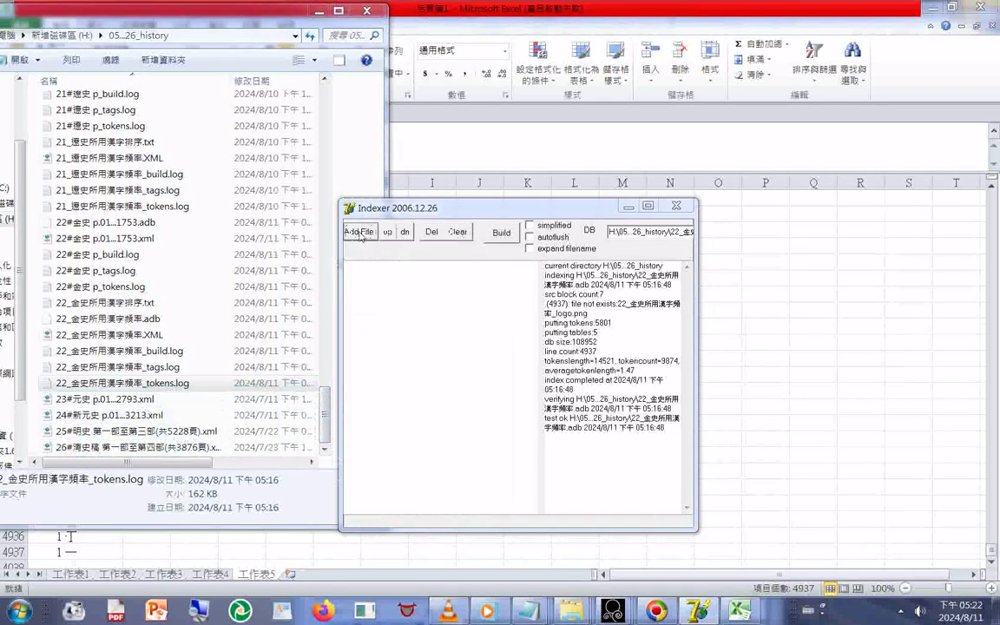
{"action": "left_click", "coordinate": [785, 352]}
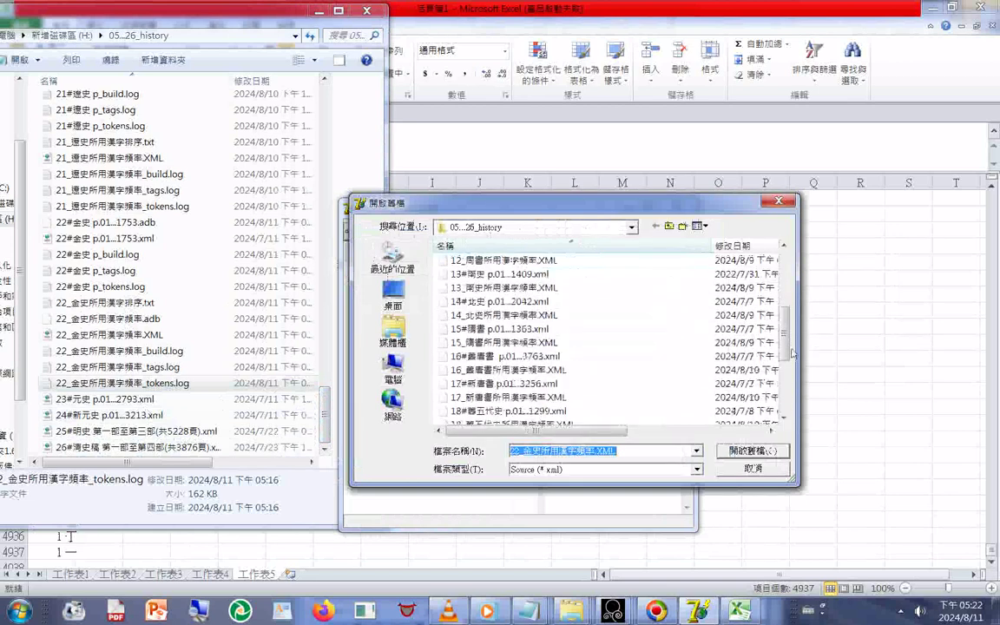
{"action": "left_click", "coordinate": [785, 356]}
{"action": "left_click", "coordinate": [459, 373]}
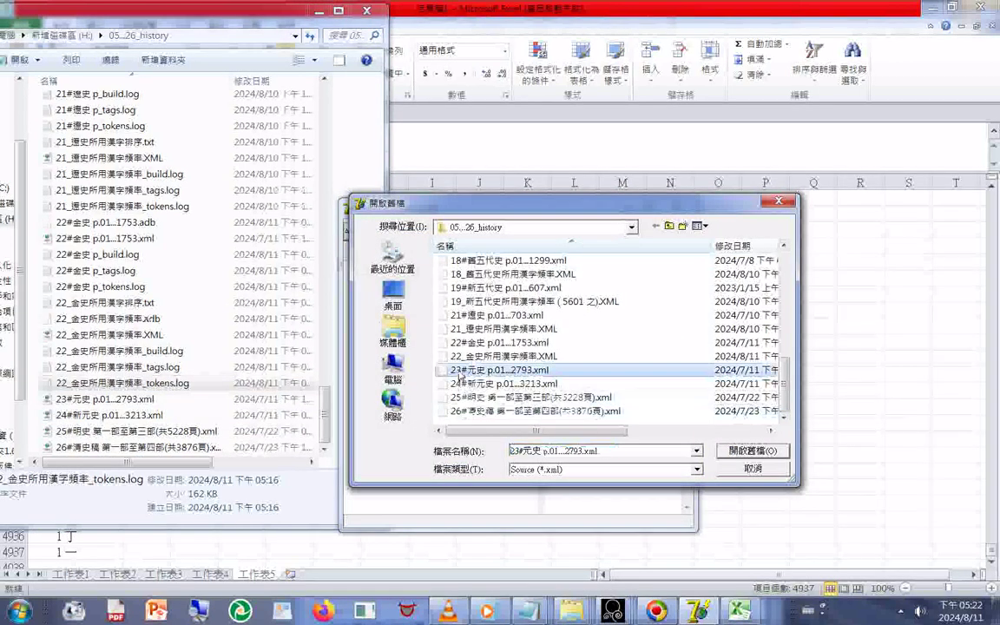
{"action": "double_click", "coordinate": [459, 375]}
{"action": "left_click", "coordinate": [495, 235]}
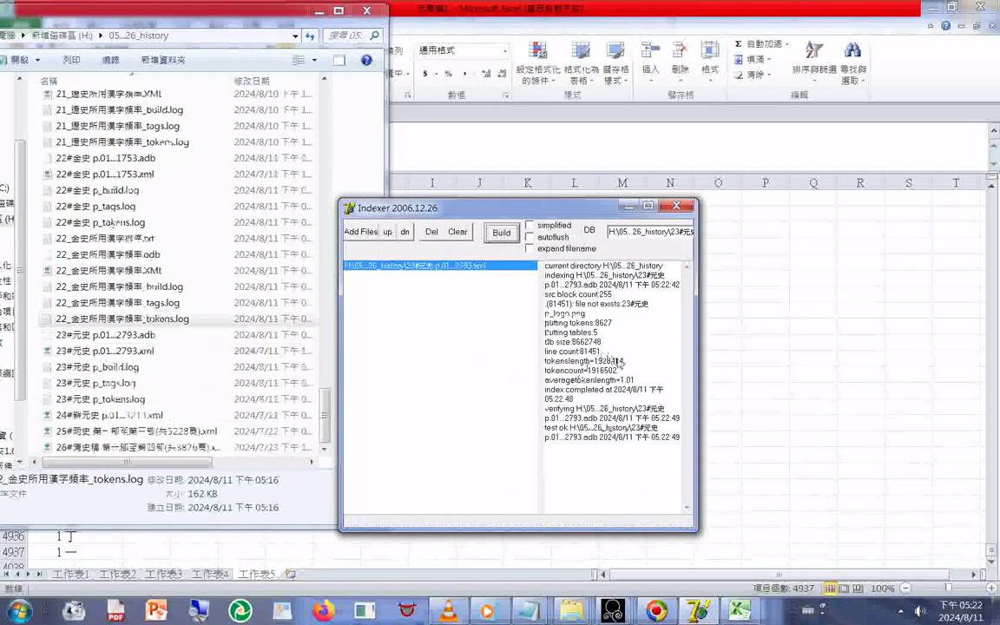
Open 23#元史 p_tokens.log in Notepad and locate the first Han character entries below the punctuation and symbol lines.
{"action": "left_click_drag", "start_coordinate": [638, 375], "coordinate": [516, 339]}
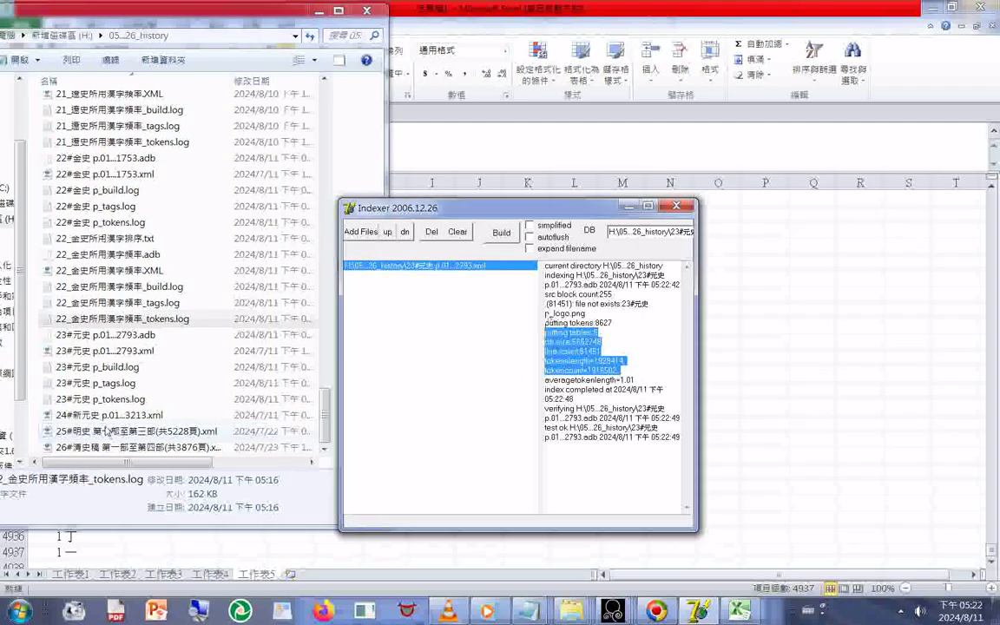
{"action": "double_click", "coordinate": [103, 401]}
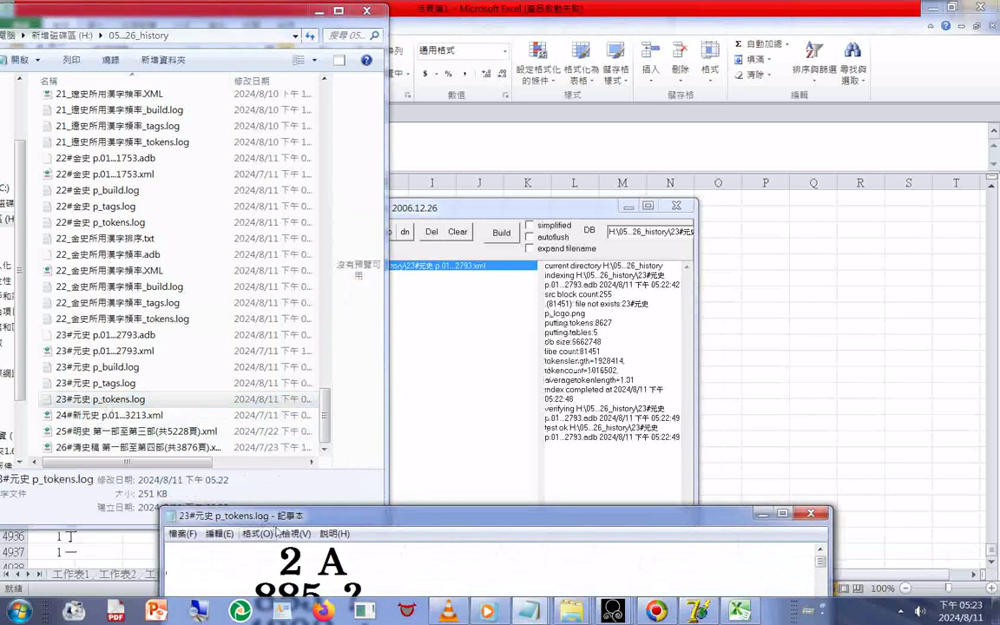
{"action": "left_click_drag", "start_coordinate": [276, 516], "coordinate": [166, 23]}
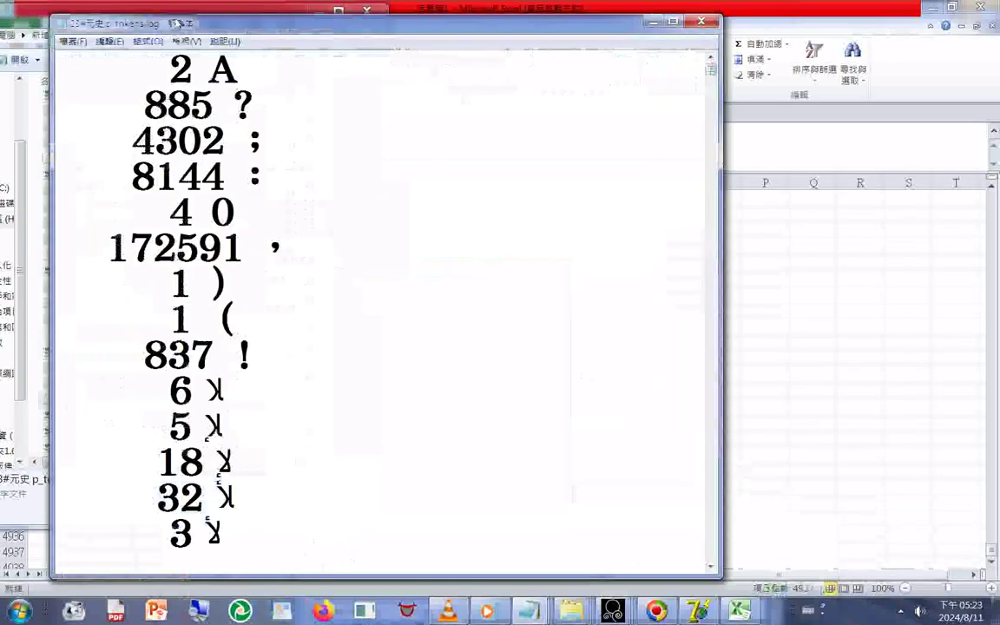
{"action": "scroll", "coordinate": [306, 232], "scroll_direction": "down", "scroll_amount": 4}
{"action": "scroll", "coordinate": [306, 232], "scroll_direction": "down", "scroll_amount": 7}
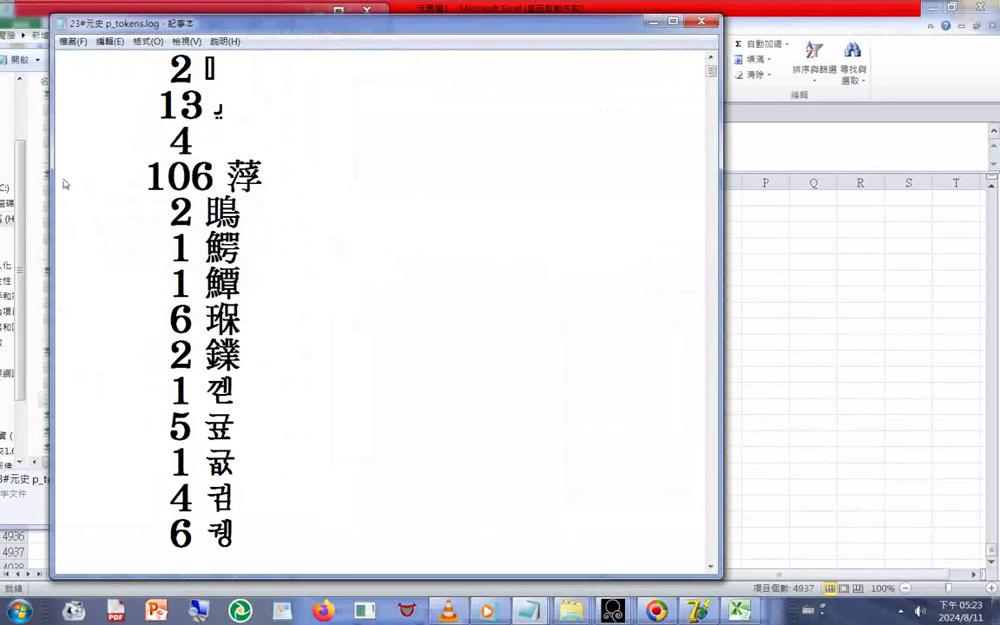
Copy the log's block of character entries from the line with count 106 through the last one above the 》 entry.
{"action": "left_click_drag", "start_coordinate": [62, 182], "coordinate": [154, 464]}
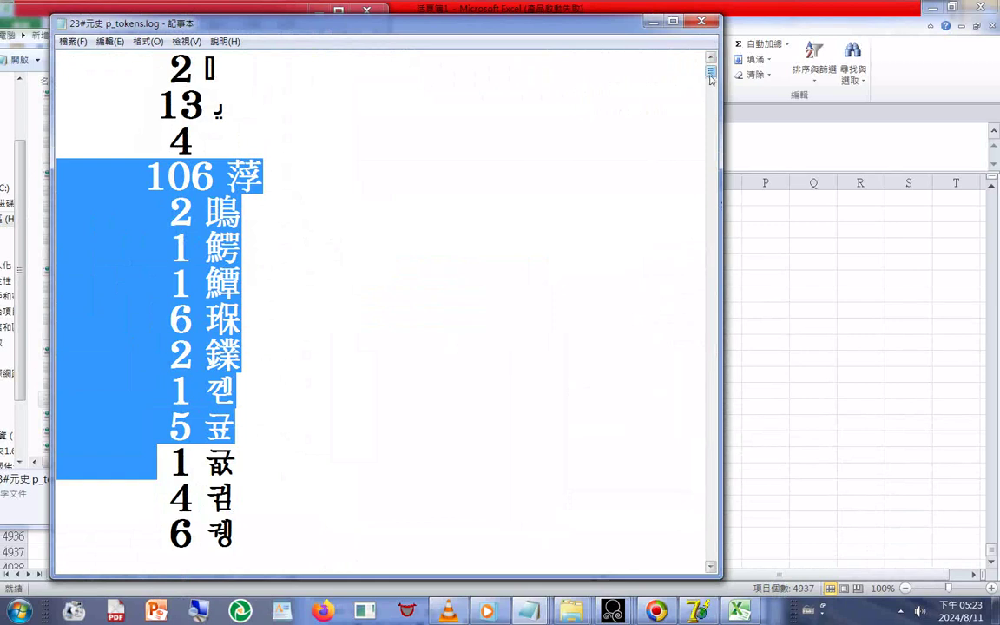
{"action": "left_click_drag", "start_coordinate": [710, 76], "coordinate": [730, 391]}
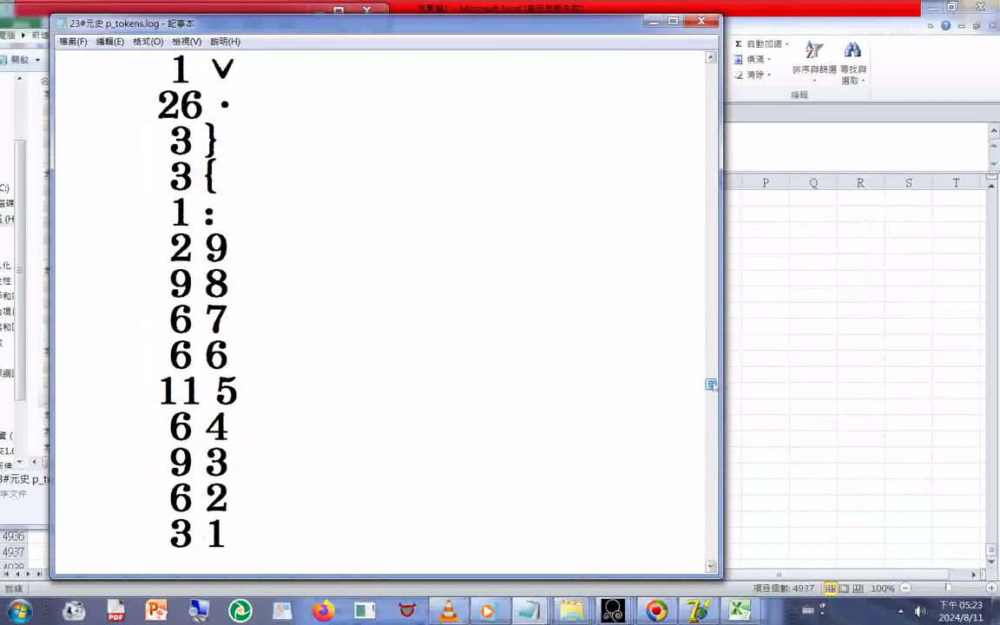
{"action": "scroll", "coordinate": [526, 260], "scroll_direction": "up", "scroll_amount": 5}
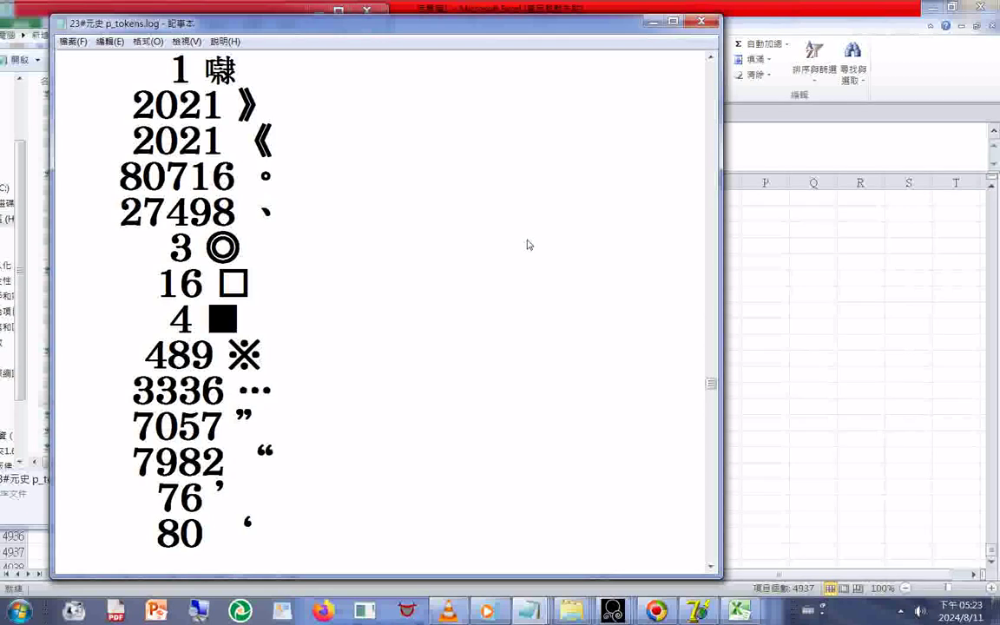
{"action": "scroll", "coordinate": [528, 243], "scroll_direction": "up", "scroll_amount": 1}
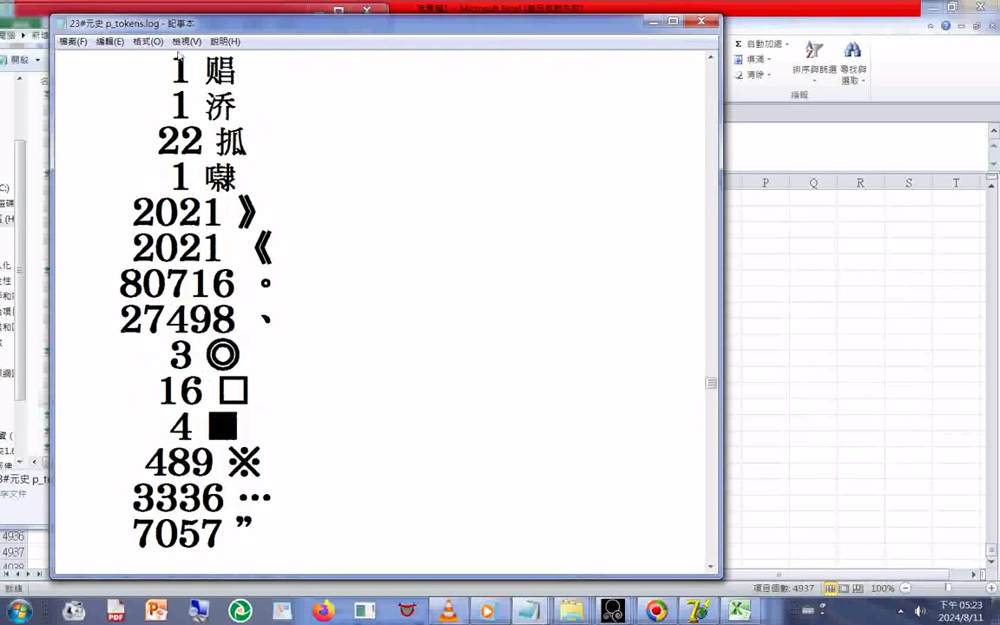
{"action": "left_click", "coordinate": [257, 178], "text": "shift"}
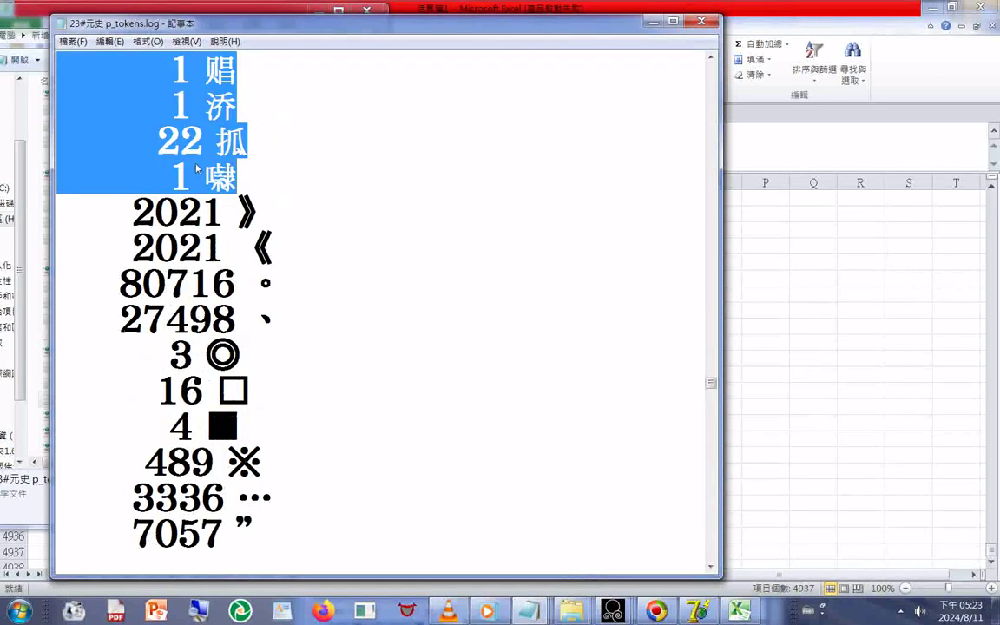
{"action": "scroll", "coordinate": [326, 148], "scroll_direction": "up", "scroll_amount": 3}
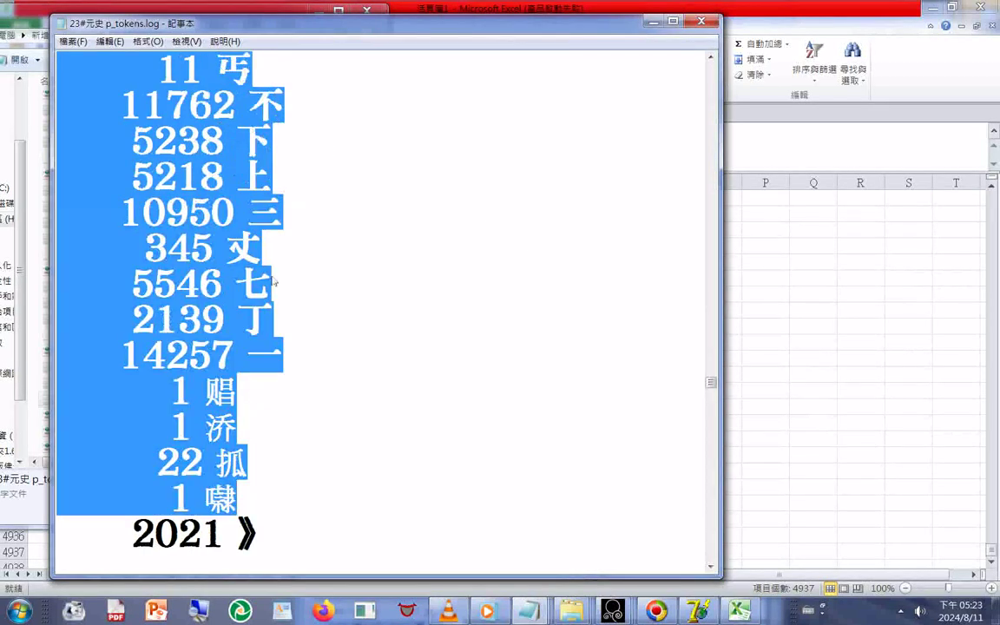
{"action": "right_click", "coordinate": [181, 309]}
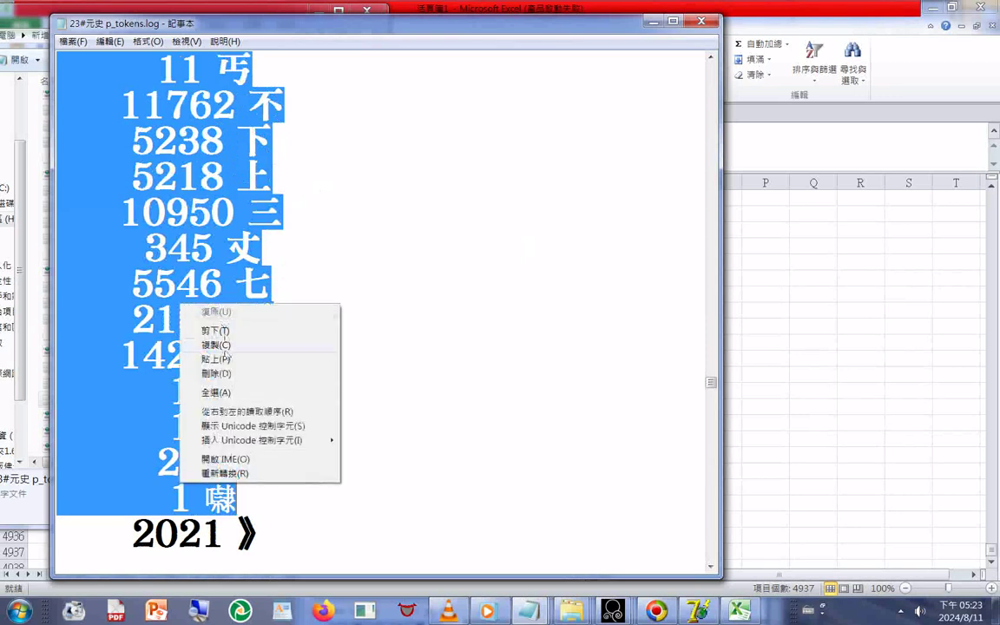
{"action": "left_click", "coordinate": [224, 348]}
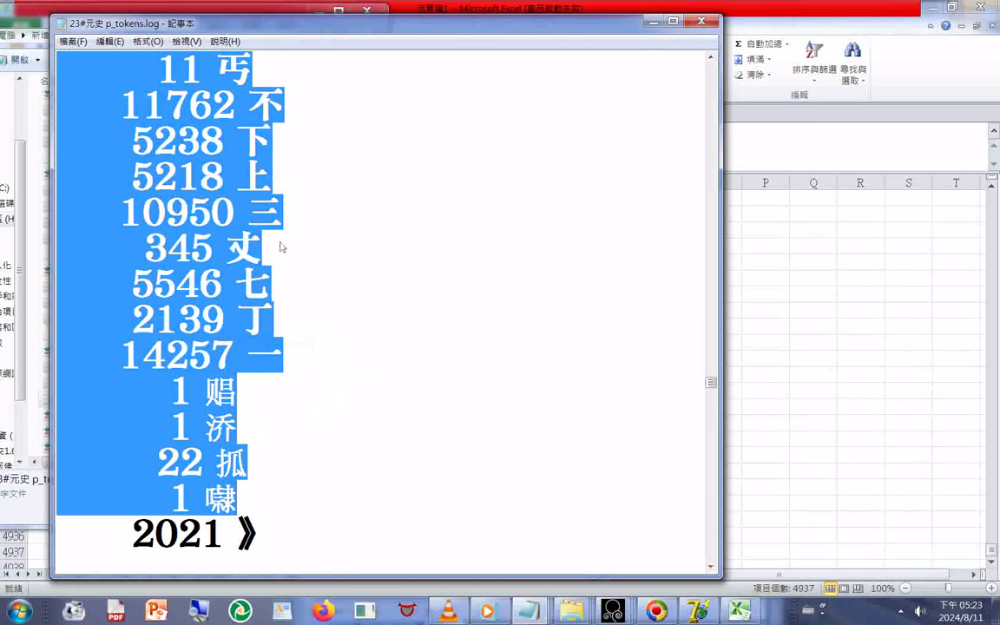
Look through the common characters near the end of the block and highlight the 之 entry with its frequency.
{"action": "scroll", "coordinate": [317, 258], "scroll_direction": "up", "scroll_amount": 1}
{"action": "scroll", "coordinate": [318, 259], "scroll_direction": "up", "scroll_amount": 1}
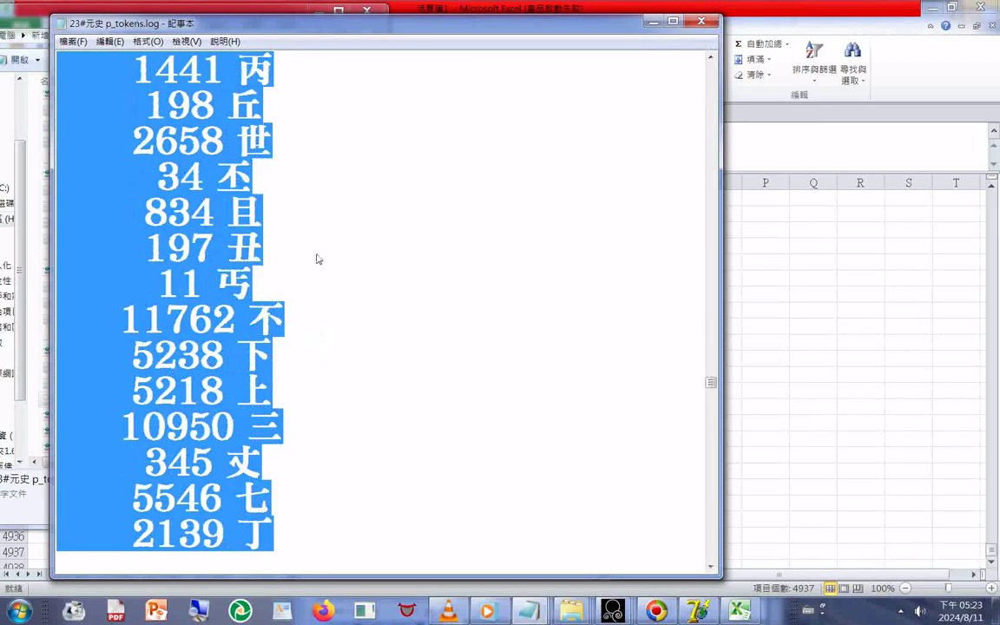
{"action": "scroll", "coordinate": [318, 258], "scroll_direction": "up", "scroll_amount": 3}
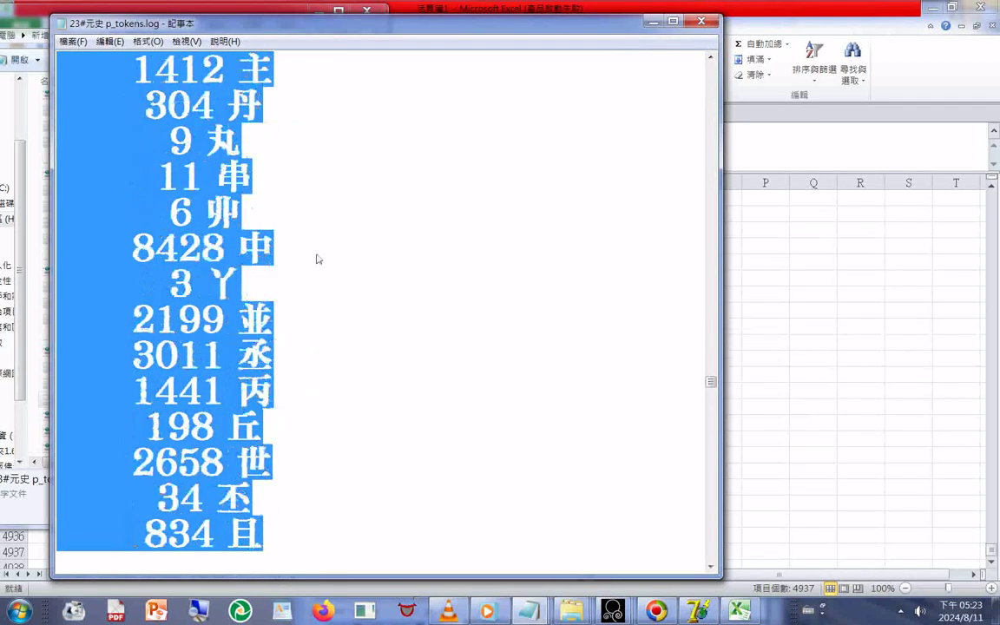
{"action": "scroll", "coordinate": [318, 258], "scroll_direction": "up", "scroll_amount": 2}
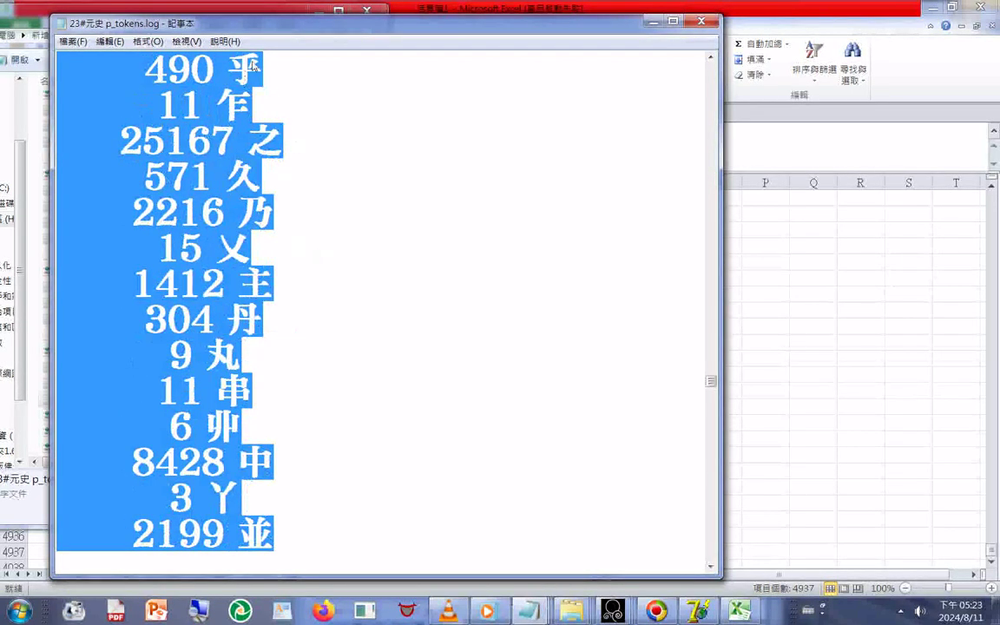
{"action": "left_click_drag", "start_coordinate": [124, 152], "coordinate": [295, 141]}
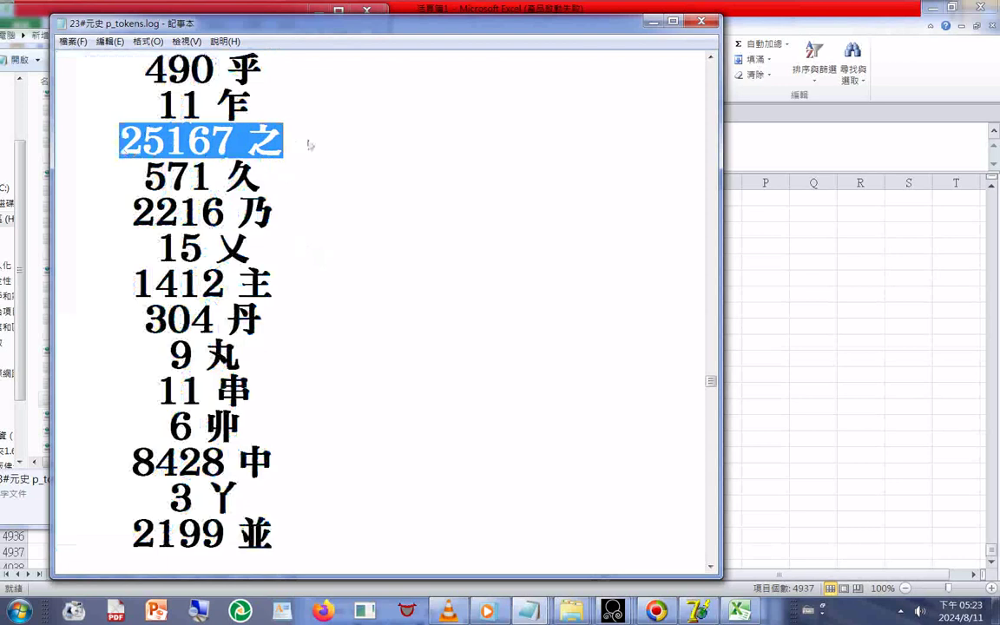
Check the details of 23#元史 p.01...2793.xml in the 05...26_history folder and bring the 元史 token log back to the front.
{"action": "left_click_drag", "start_coordinate": [254, 32], "coordinate": [553, 65]}
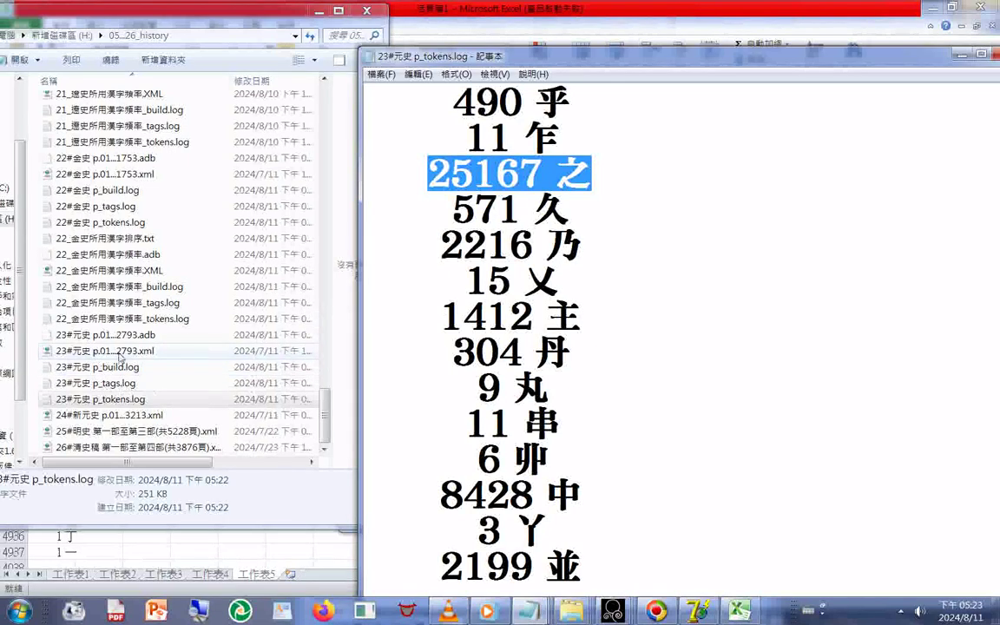
{"action": "left_click", "coordinate": [119, 353]}
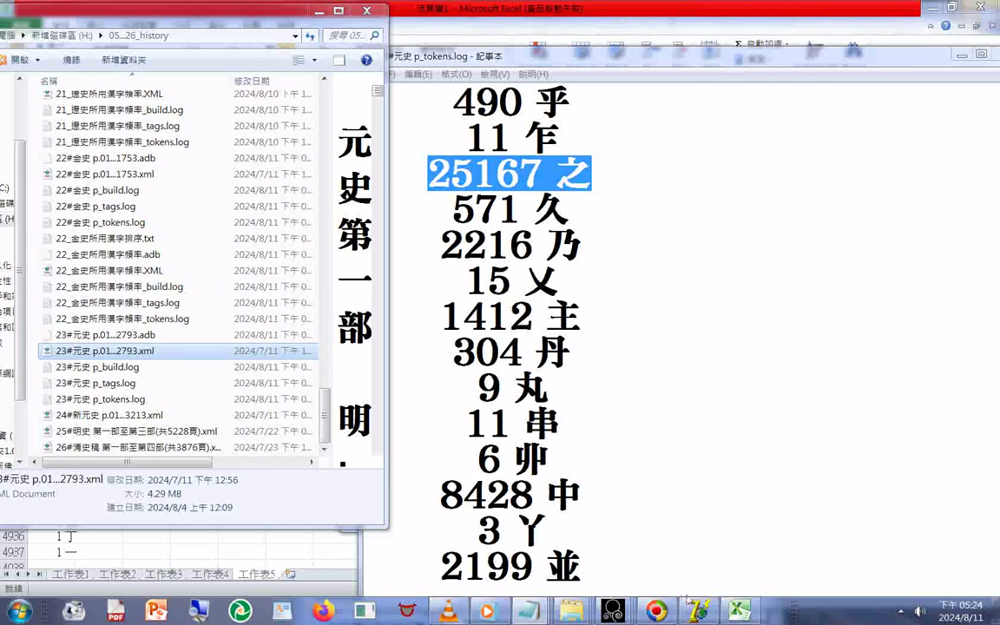
{"action": "mouse_move", "coordinate": [732, 613]}
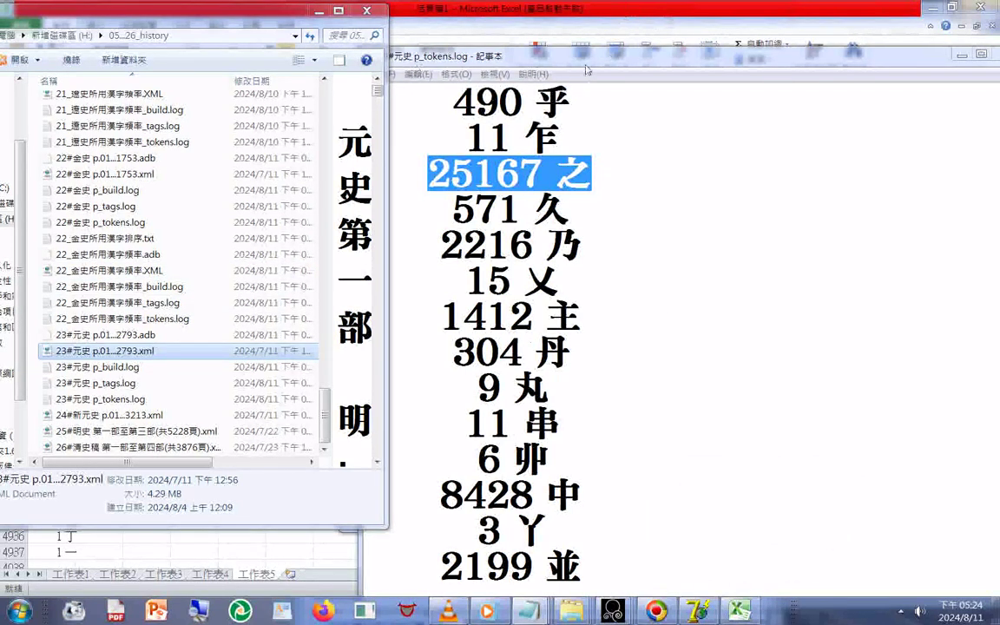
{"action": "left_click_drag", "start_coordinate": [586, 66], "coordinate": [321, 28]}
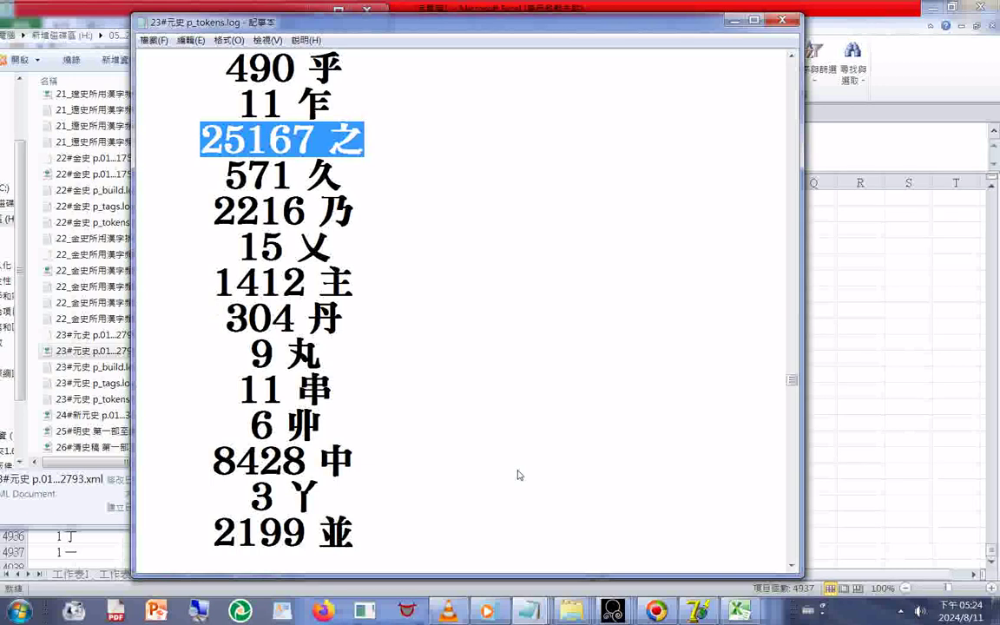
{"action": "left_click", "coordinate": [526, 612]}
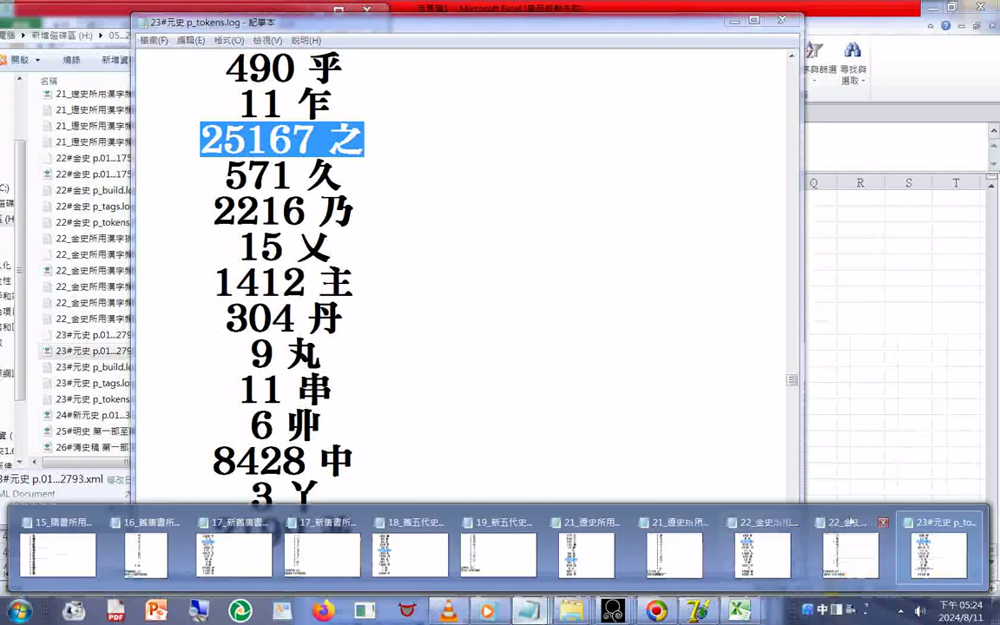
{"action": "left_click", "coordinate": [955, 564]}
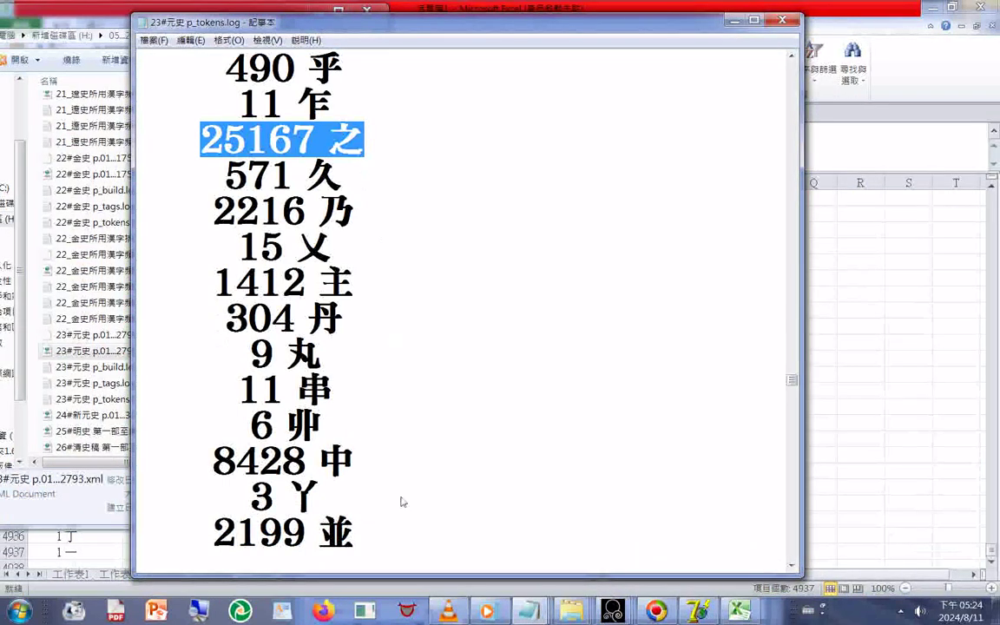
Delete everything from the 》 entry to the end of the token log, including the trailing empty line.
{"action": "key", "text": "ctrl+End"}
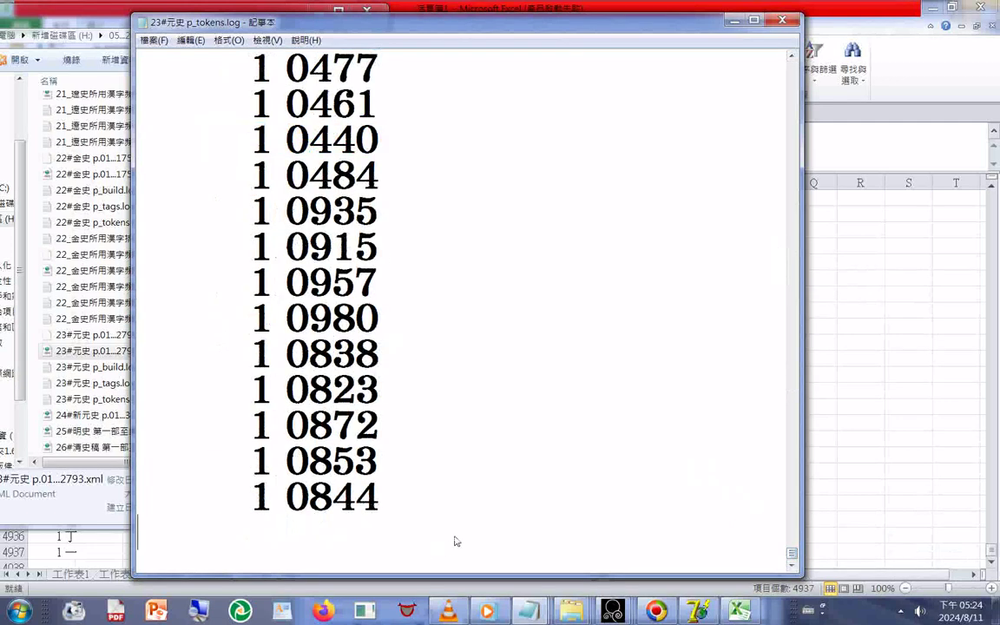
{"action": "left_click_drag", "start_coordinate": [424, 520], "coordinate": [130, 497]}
{"action": "right_click", "coordinate": [375, 459]}
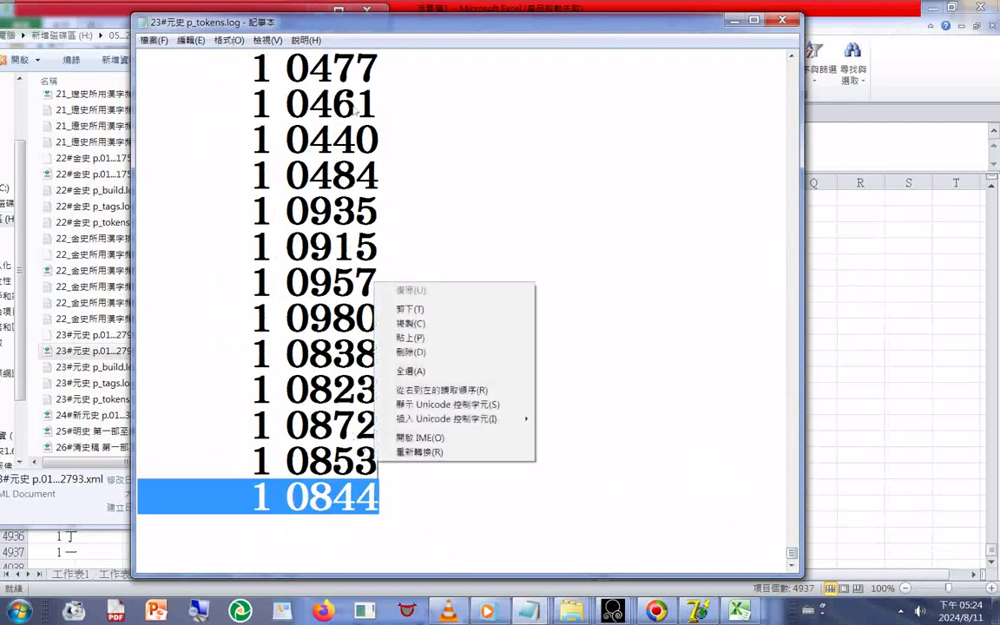
{"action": "left_click", "coordinate": [794, 83]}
{"action": "scroll", "coordinate": [793, 82], "scroll_direction": "up", "scroll_amount": 20}
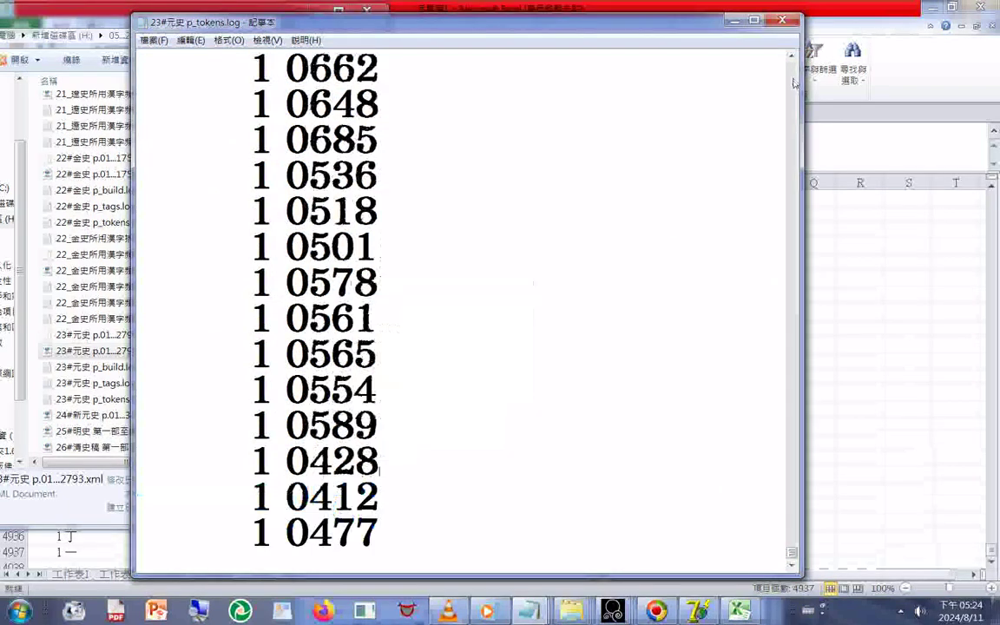
{"action": "left_click_drag", "start_coordinate": [793, 82], "coordinate": [683, 415]}
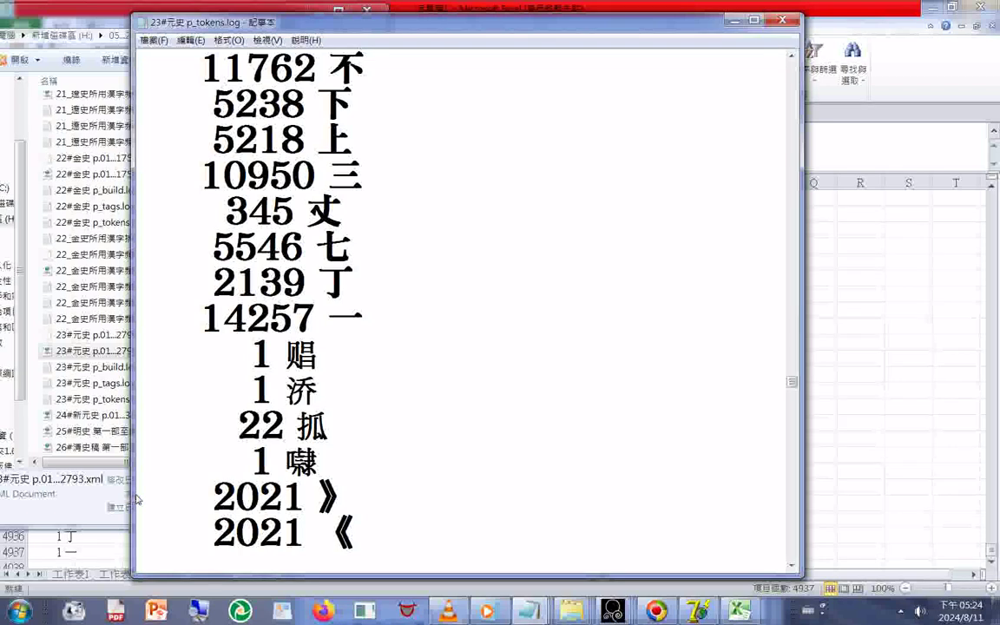
{"action": "left_click_drag", "start_coordinate": [130, 485], "coordinate": [354, 547]}
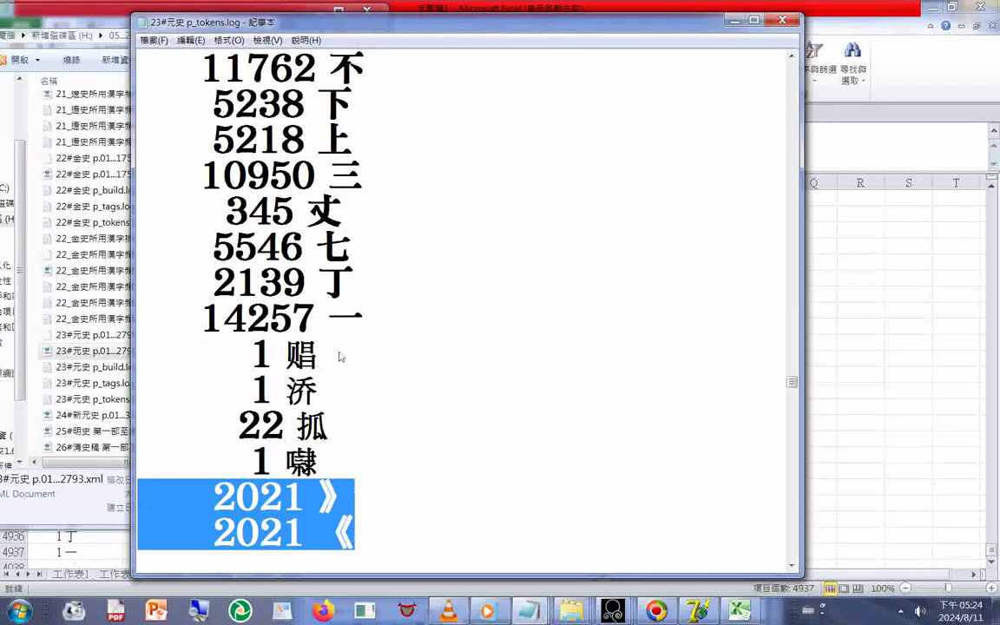
{"action": "key", "text": "Delete"}
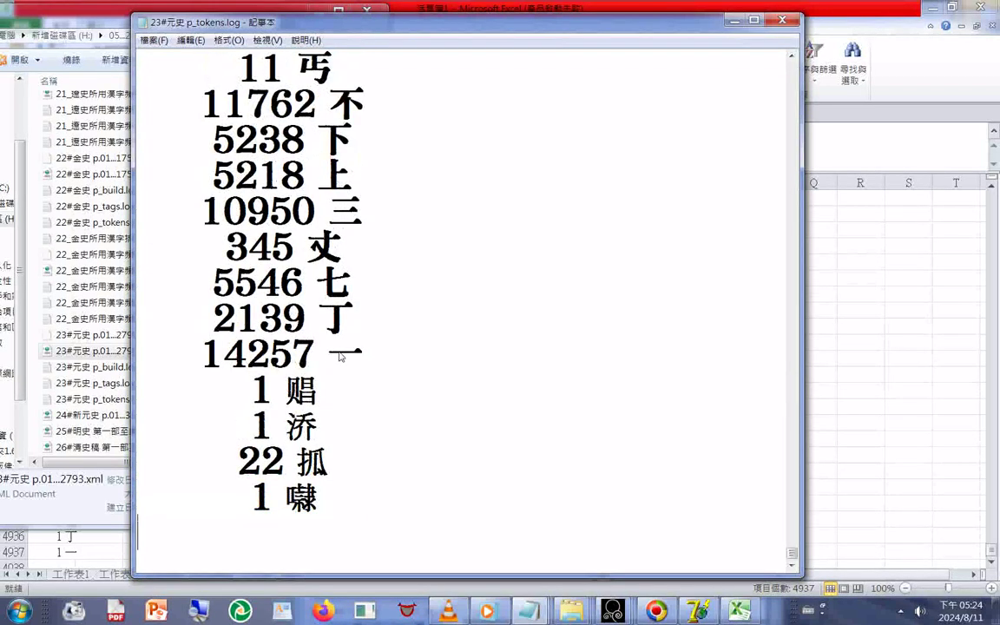
{"action": "key", "text": "BackSpace"}
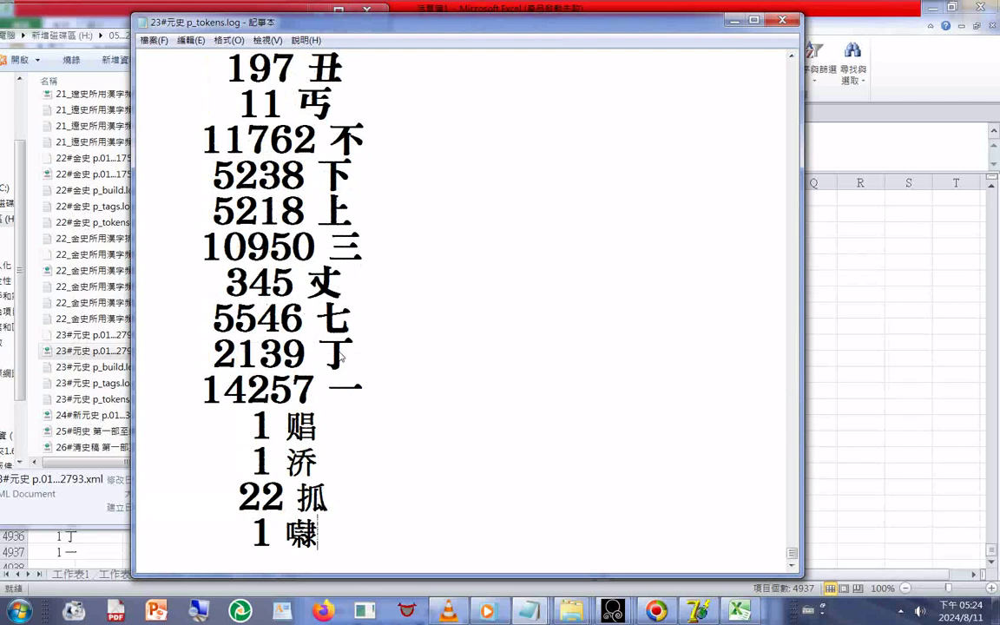
Delete all symbol and punctuation lines above the first Han character entry, including the empty line left at the start.
{"action": "key", "text": "ctrl+Home"}
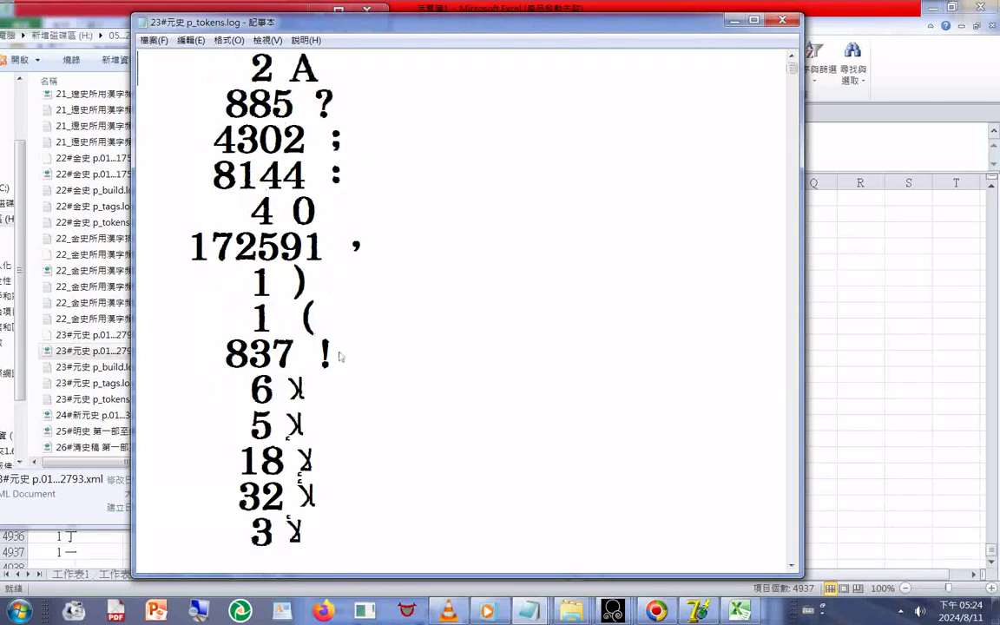
{"action": "key", "text": "ctrl+a"}
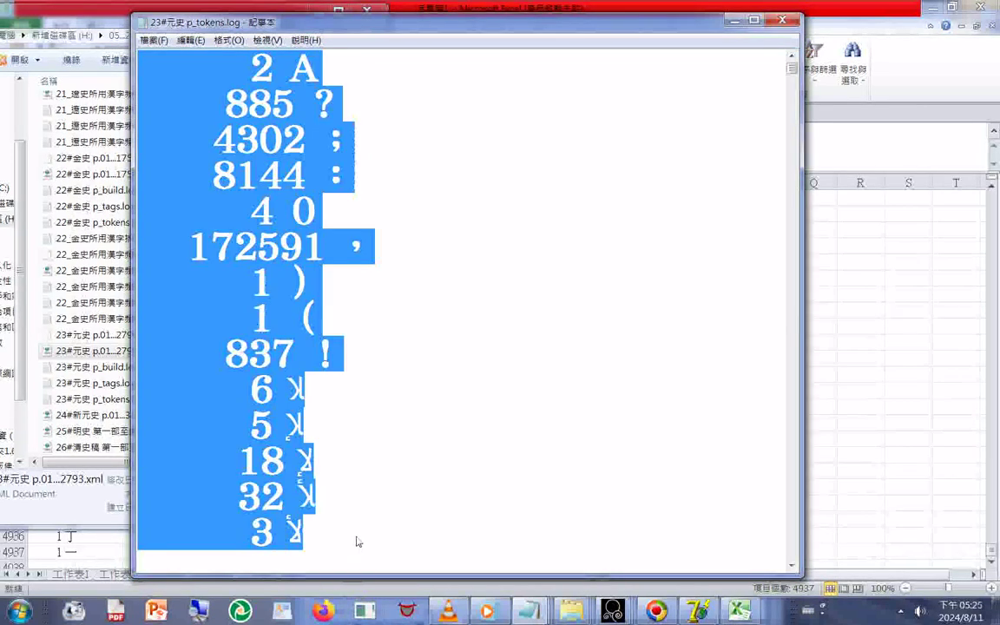
{"action": "scroll", "coordinate": [401, 493], "scroll_direction": "down", "scroll_amount": 4}
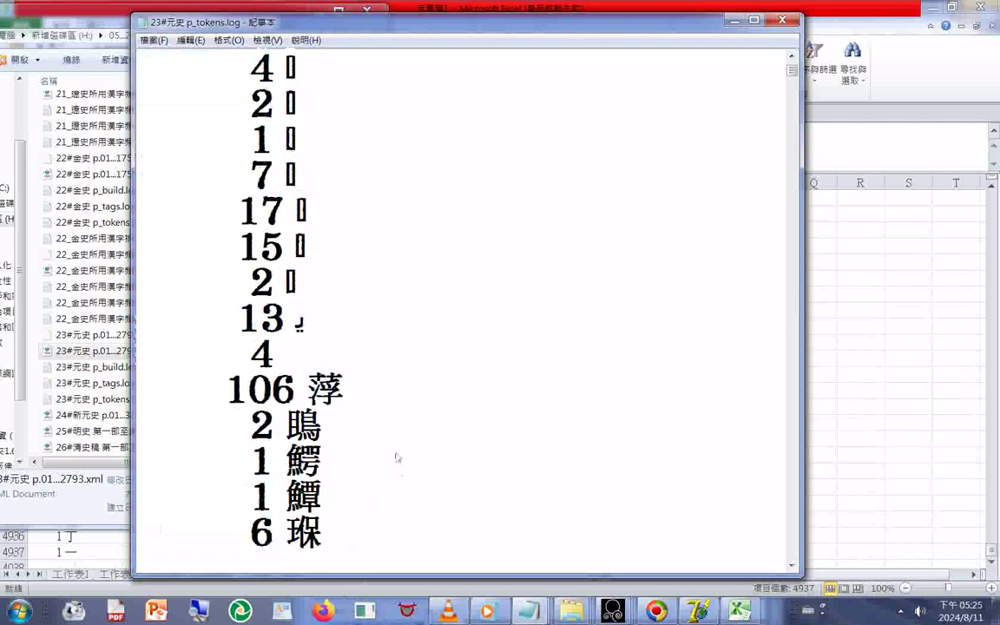
{"action": "left_click", "coordinate": [359, 368], "text": "shift"}
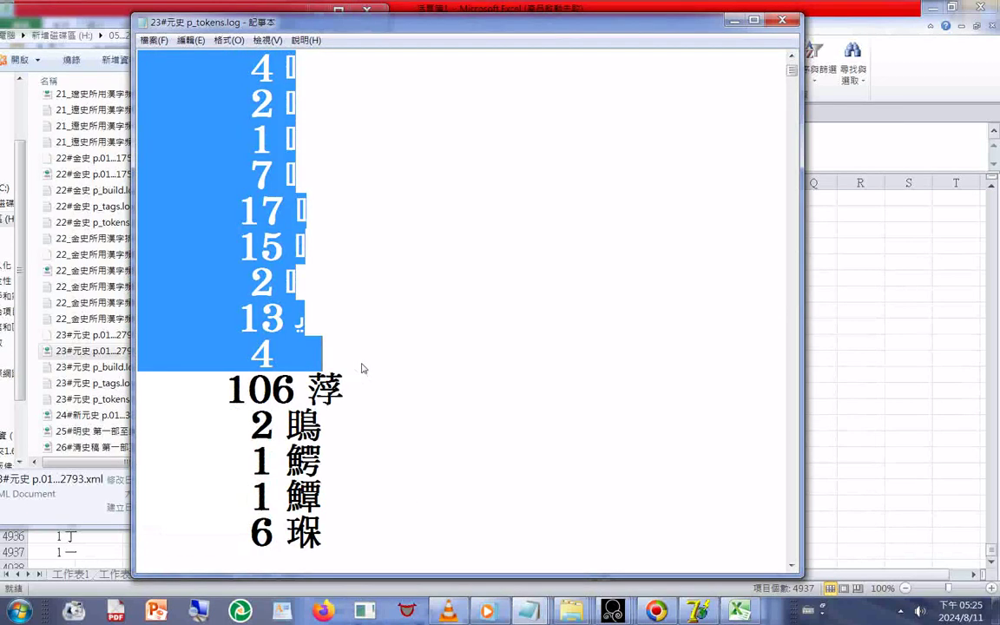
{"action": "key", "text": "Delete"}
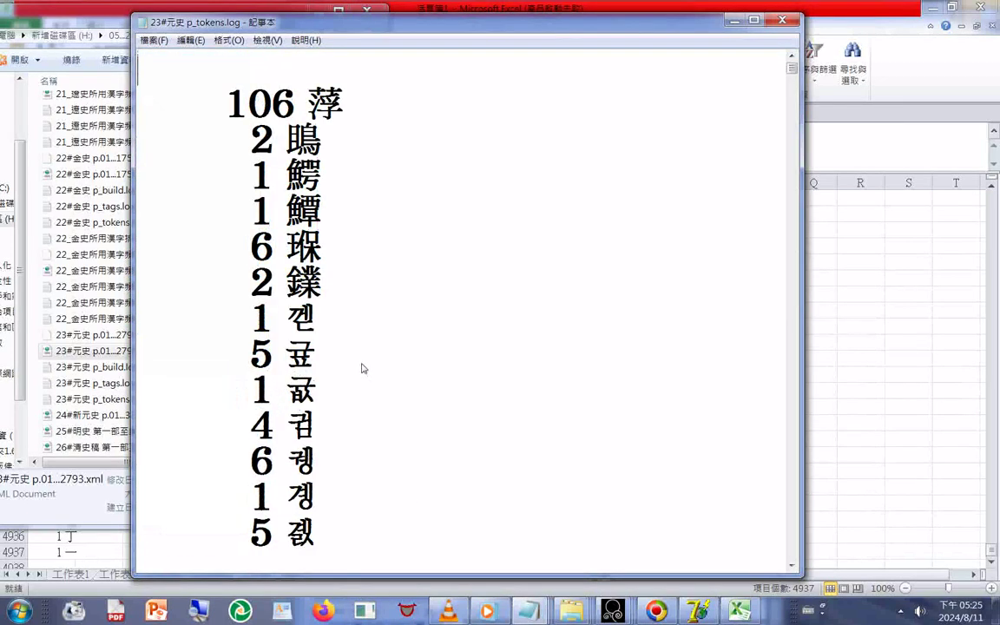
{"action": "key", "text": "Delete"}
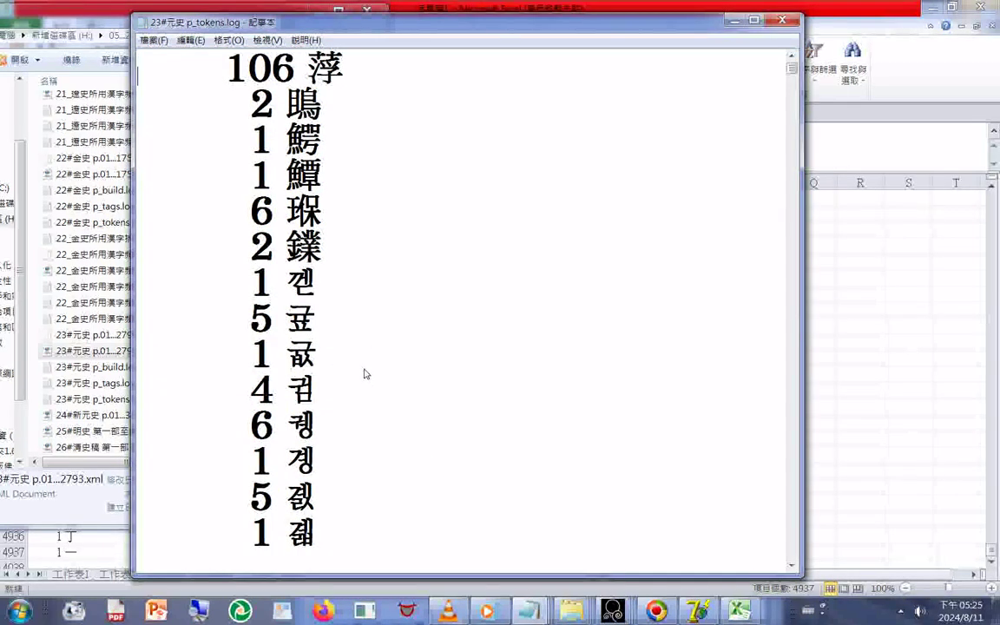
Select the whole cleaned 元史 list and start saving it under a new name, with the file type set to 所有檔案 (*.*).
{"action": "right_click", "coordinate": [159, 63]}
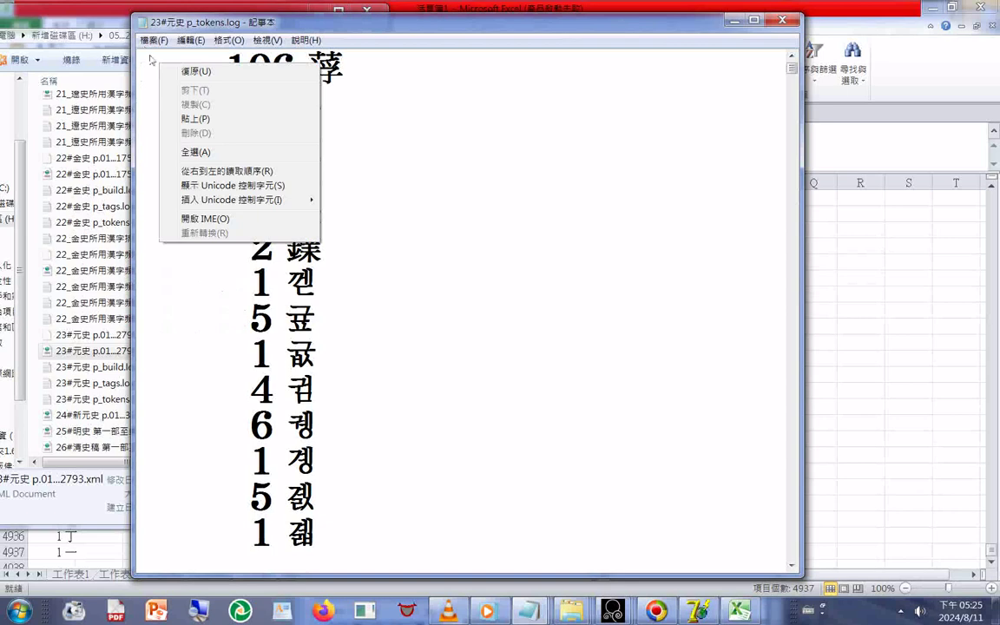
{"action": "left_click", "coordinate": [208, 154]}
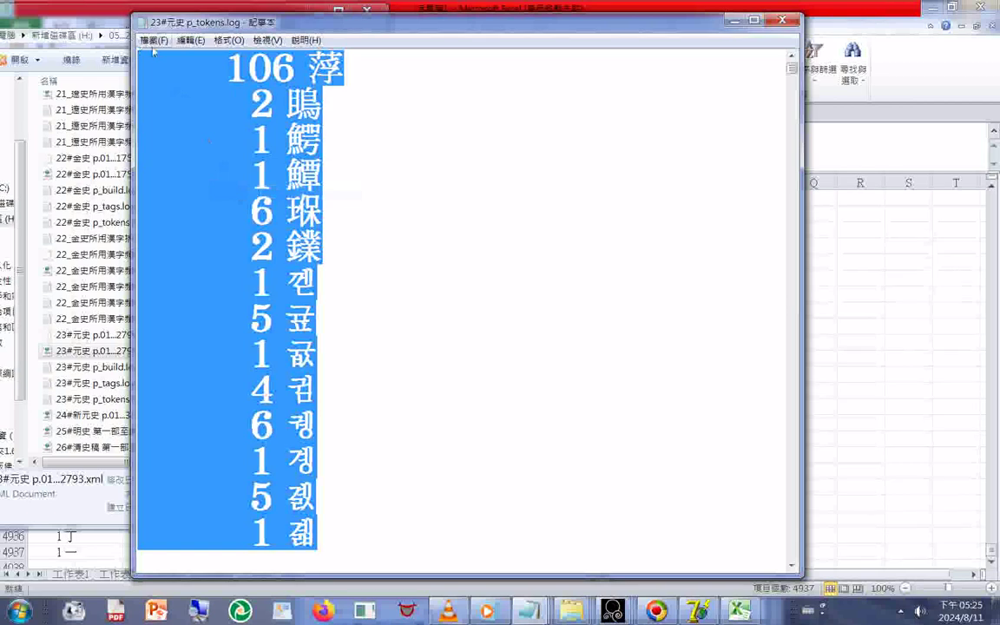
{"action": "left_click", "coordinate": [154, 40]}
{"action": "left_click", "coordinate": [182, 100]}
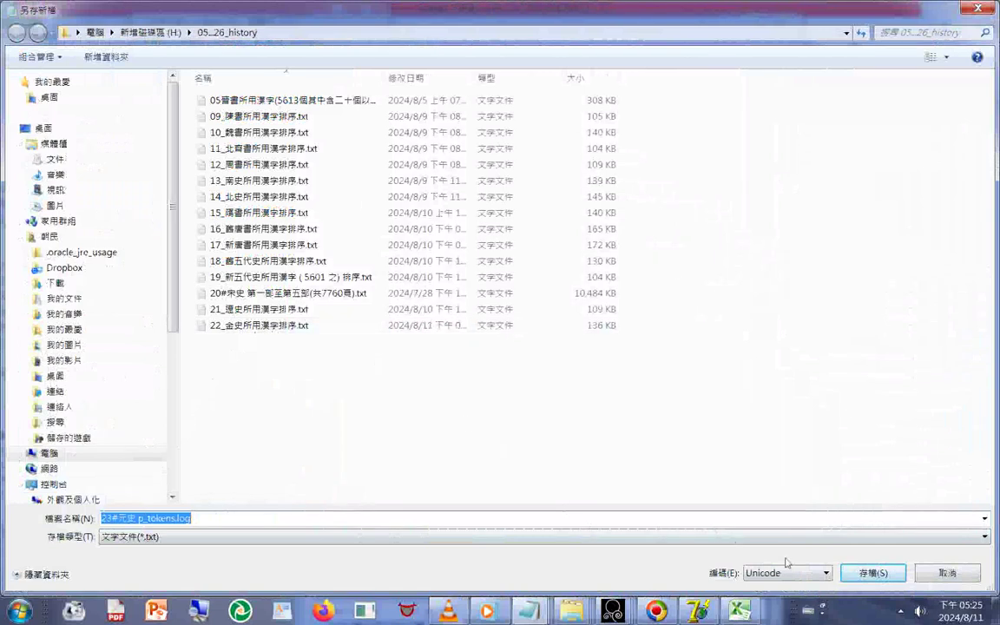
{"action": "left_click", "coordinate": [920, 542]}
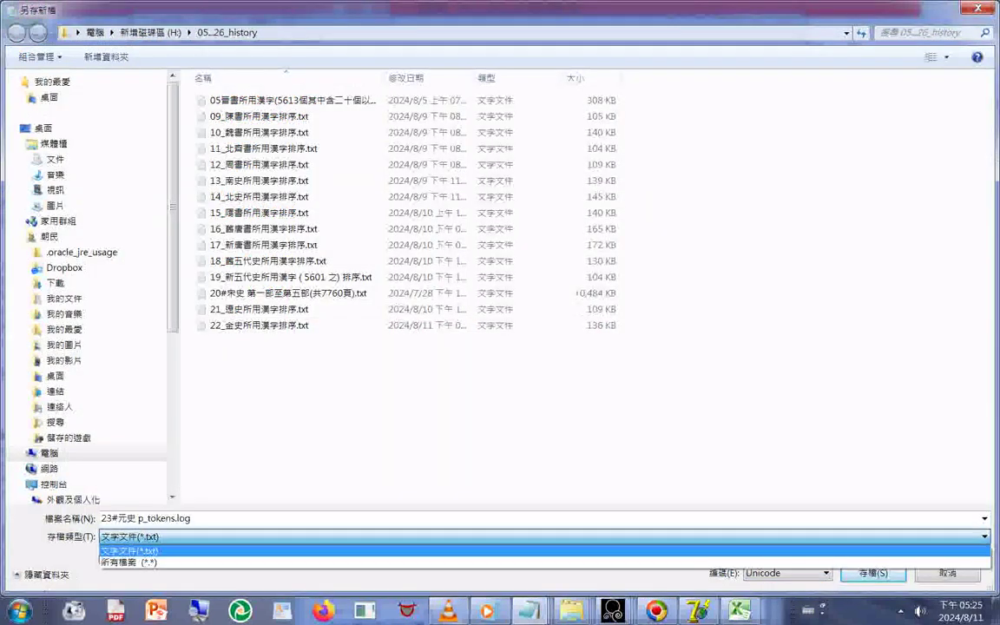
{"action": "left_click", "coordinate": [148, 566]}
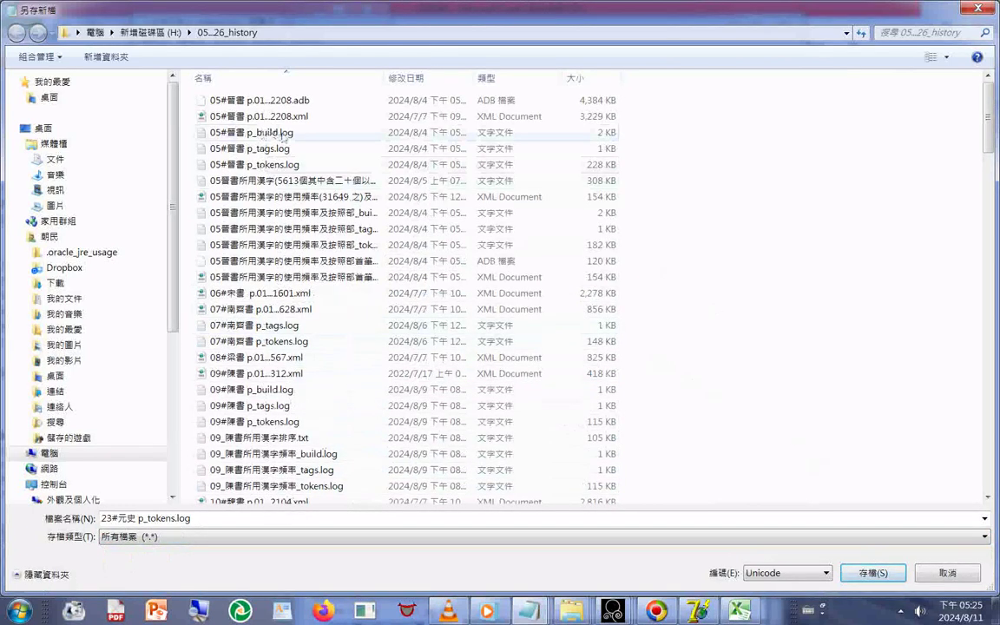
Delete 05#晉書 p.01...2208.adb from the 05...26_history folder.
{"action": "right_click", "coordinate": [271, 98]}
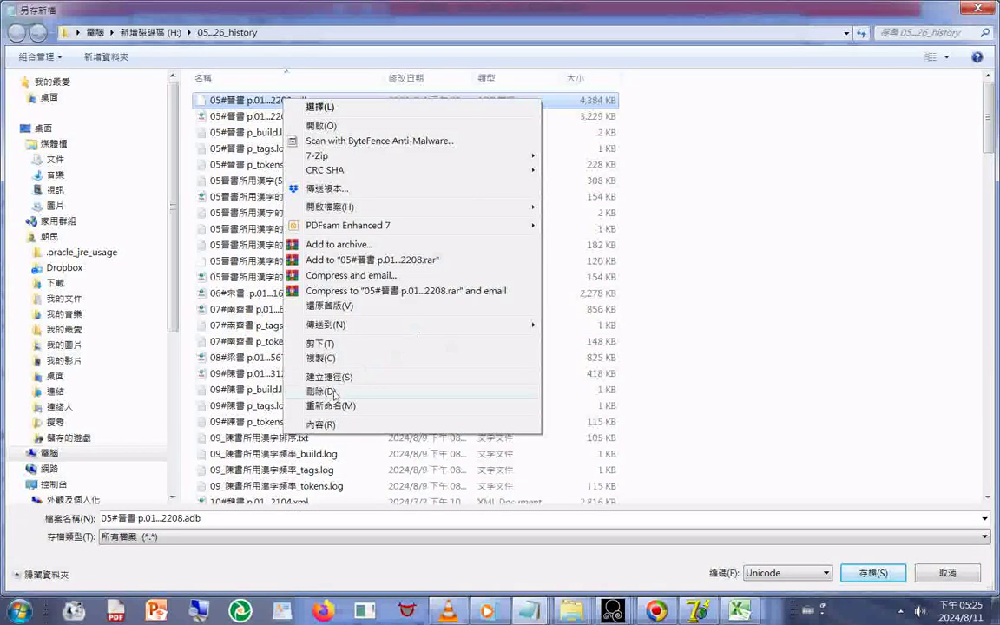
{"action": "left_click", "coordinate": [343, 352]}
{"action": "key", "text": "Return"}
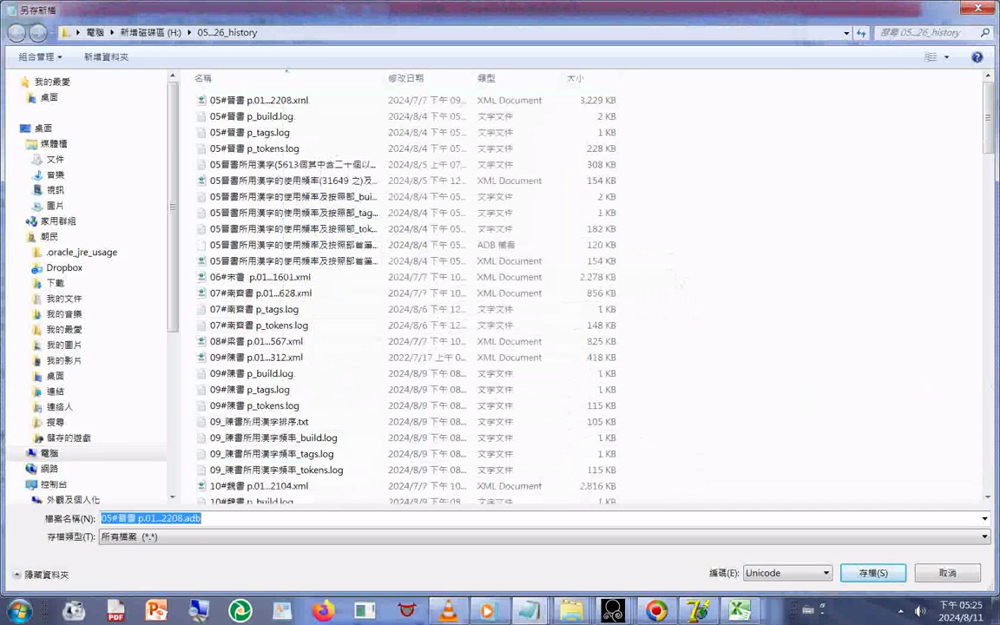
Find 22_金史所用漢字頻率.XML in the folder and take its name as the basis for the new file name.
{"action": "scroll", "coordinate": [990, 431], "scroll_direction": "down", "scroll_amount": 8}
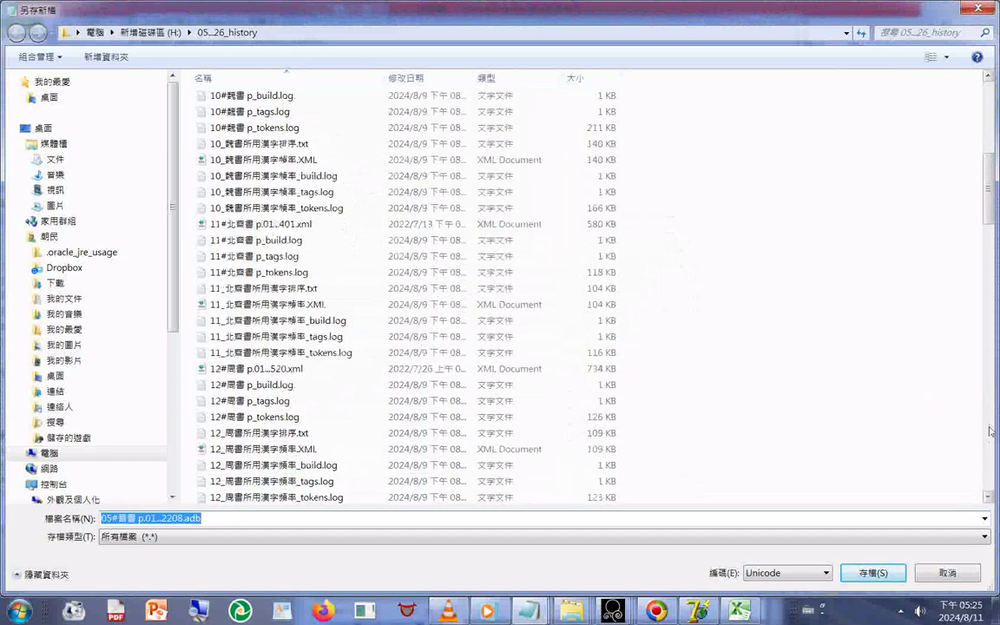
{"action": "scroll", "coordinate": [990, 432], "scroll_direction": "down", "scroll_amount": 8}
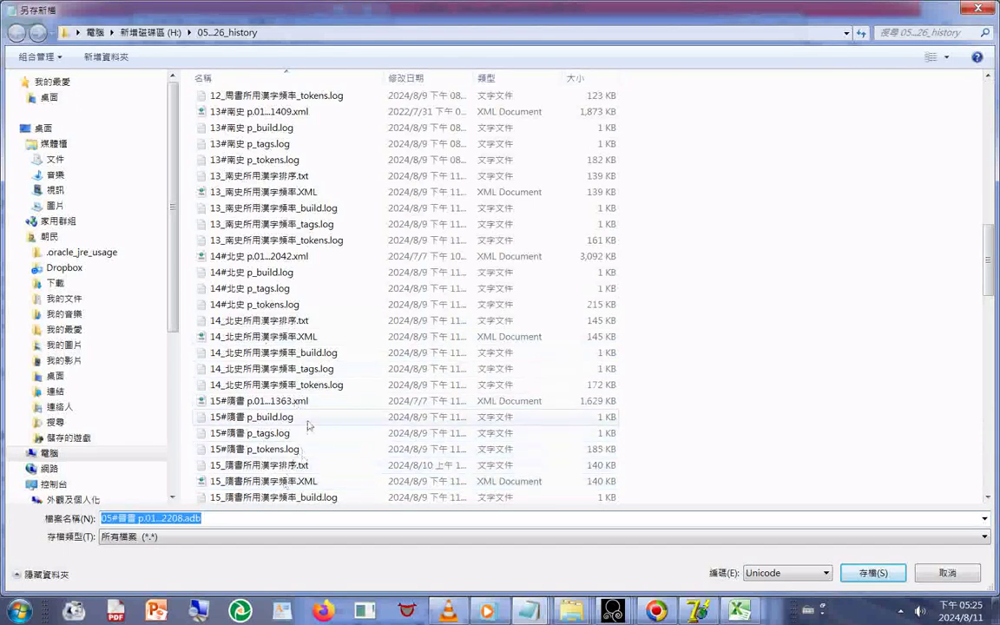
{"action": "scroll", "coordinate": [991, 421], "scroll_direction": "down", "scroll_amount": 15}
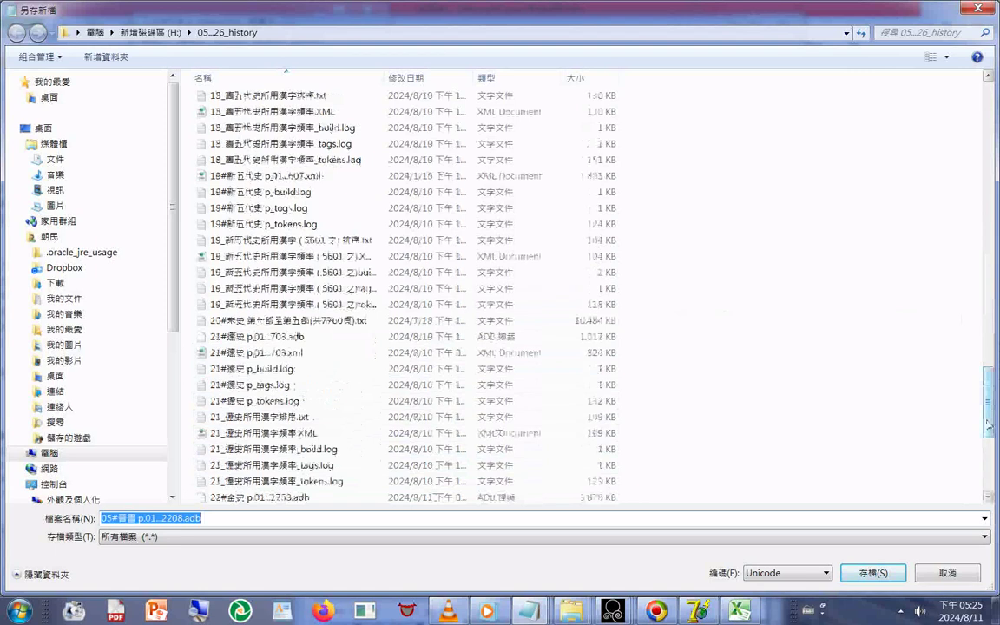
{"action": "scroll", "coordinate": [989, 425], "scroll_direction": "down", "scroll_amount": 2}
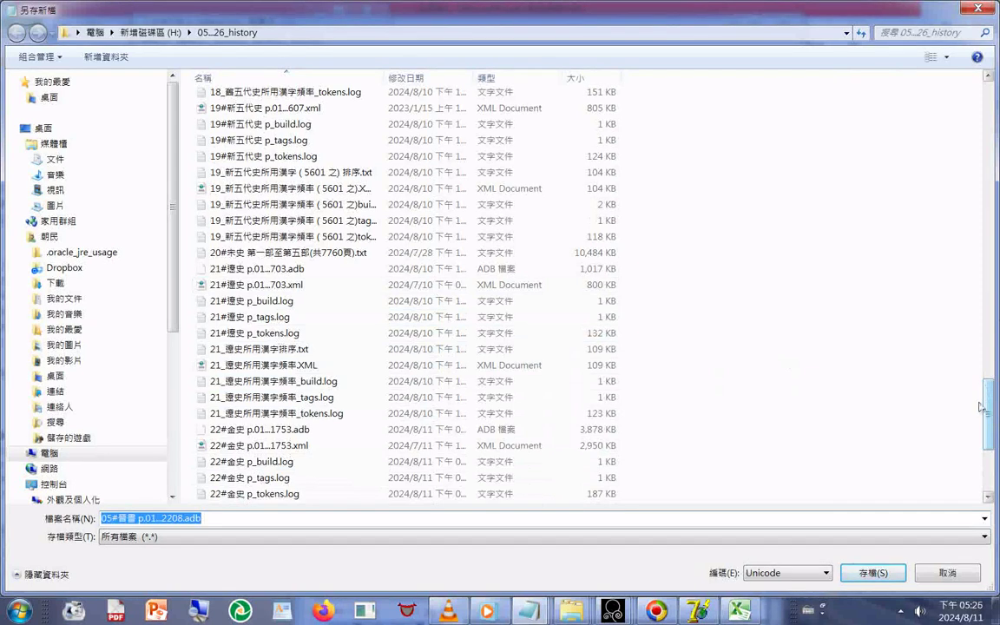
{"action": "scroll", "coordinate": [981, 406], "scroll_direction": "down", "scroll_amount": 3}
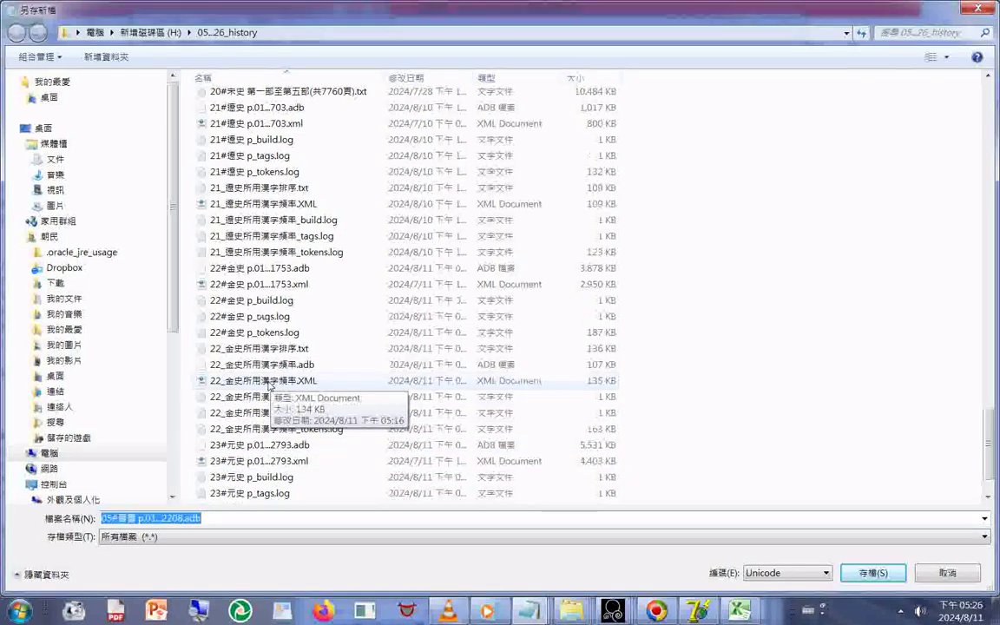
{"action": "left_click", "coordinate": [270, 382]}
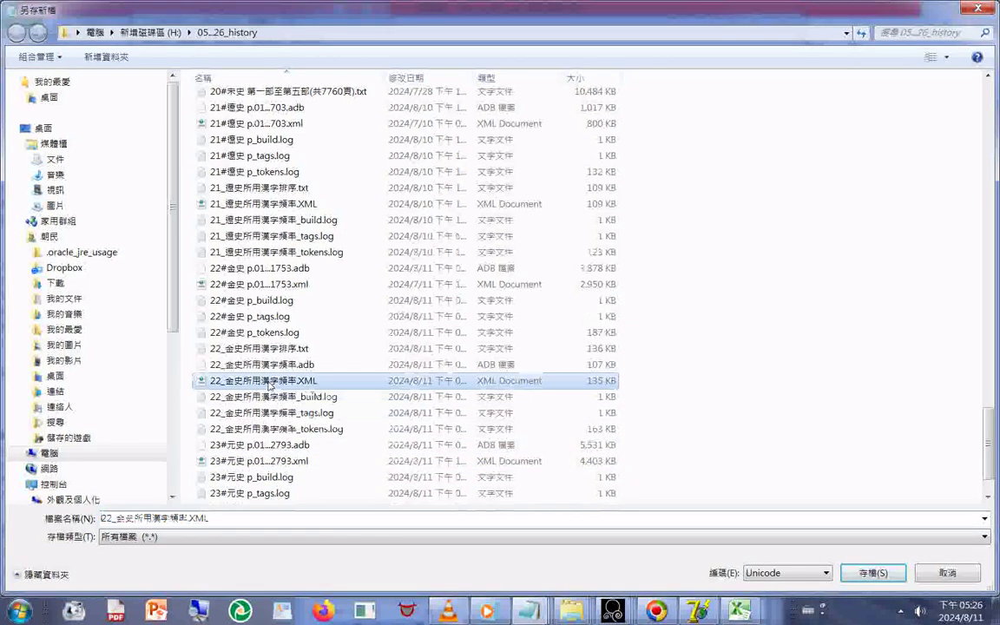
Change the file name to 23_元史所用漢字頻率.XML and save the list.
{"action": "left_click", "coordinate": [109, 519]}
{"action": "left_click_drag", "start_coordinate": [109, 522], "coordinate": [127, 522]}
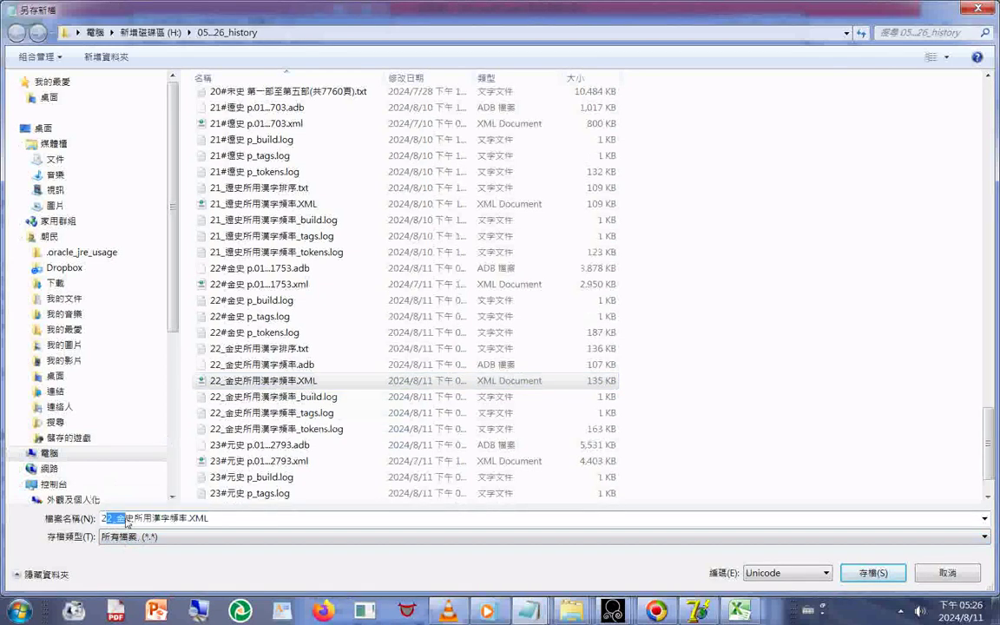
{"action": "type", "text": "3"}
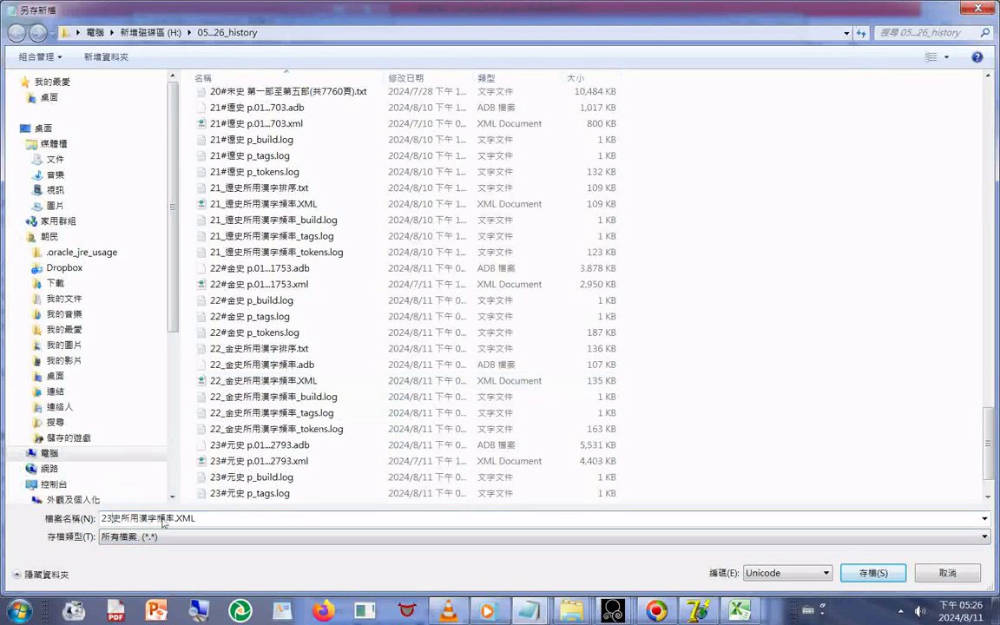
{"action": "type", "text": "_"}
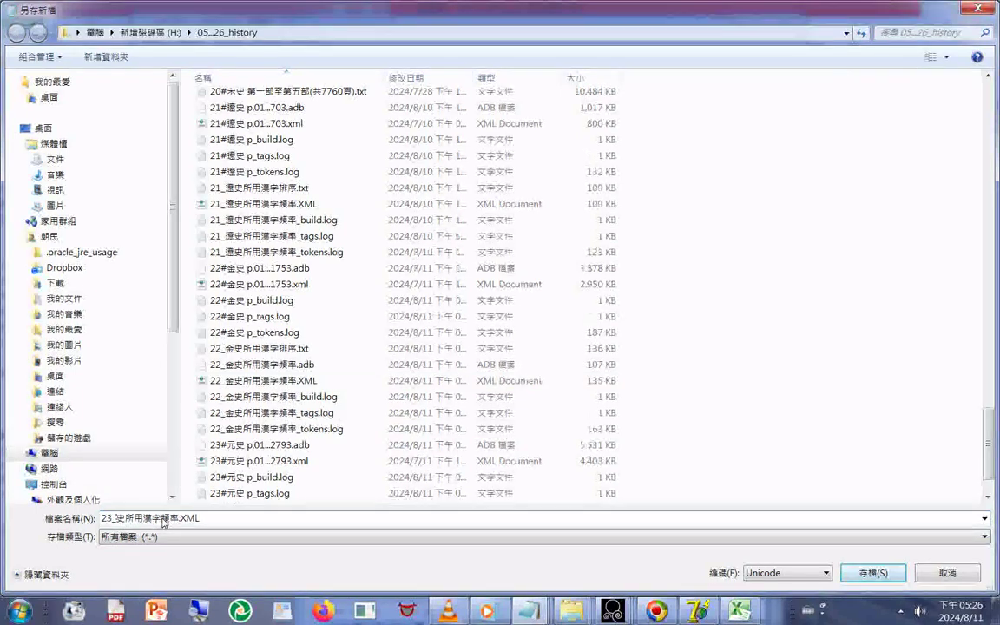
{"action": "key", "text": "ctrl+space"}
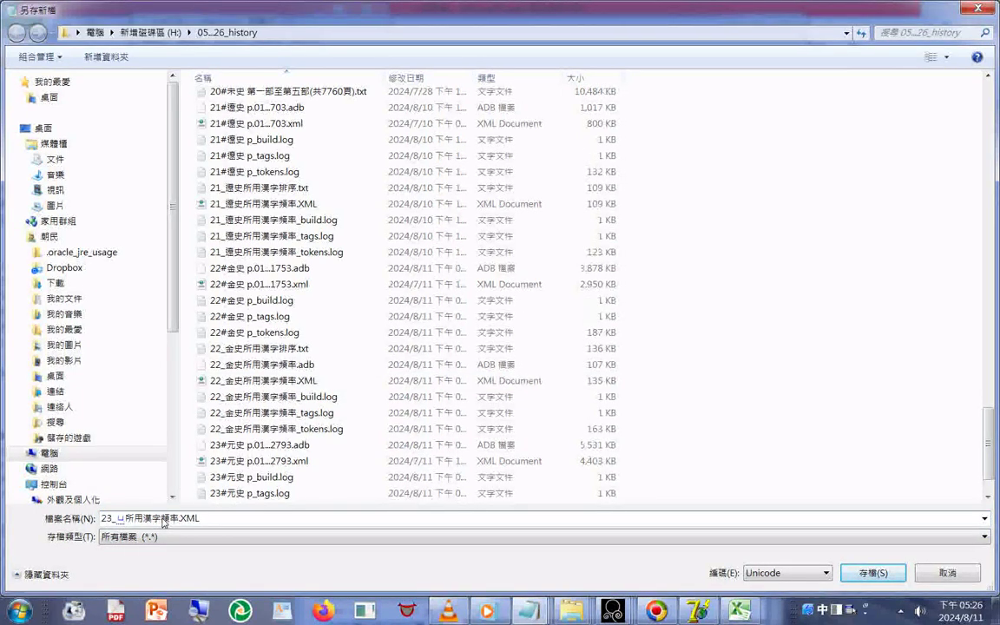
{"action": "type", "text": "m06"}
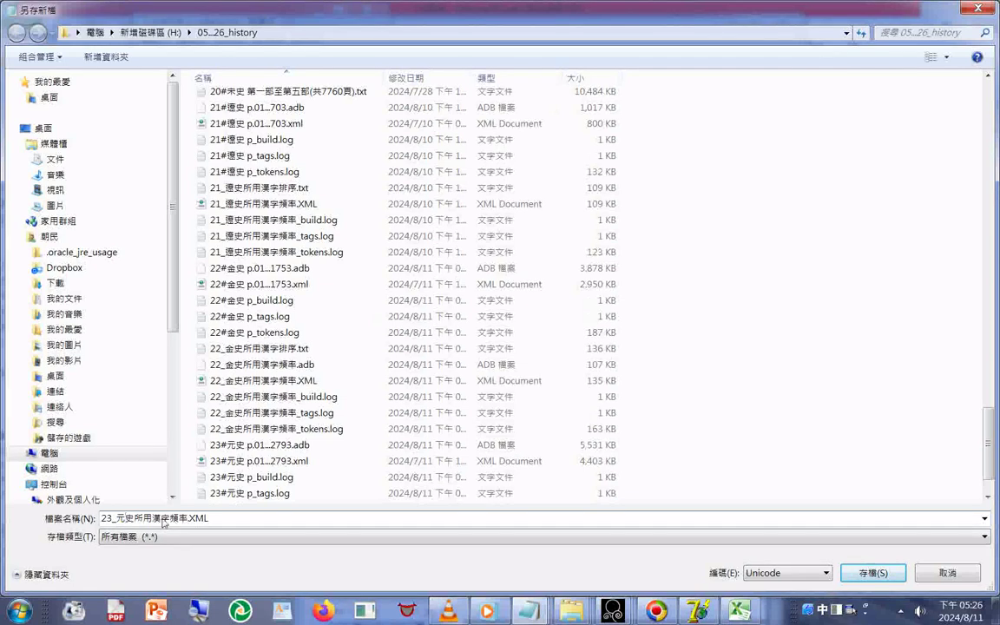
{"action": "key", "text": "Return"}
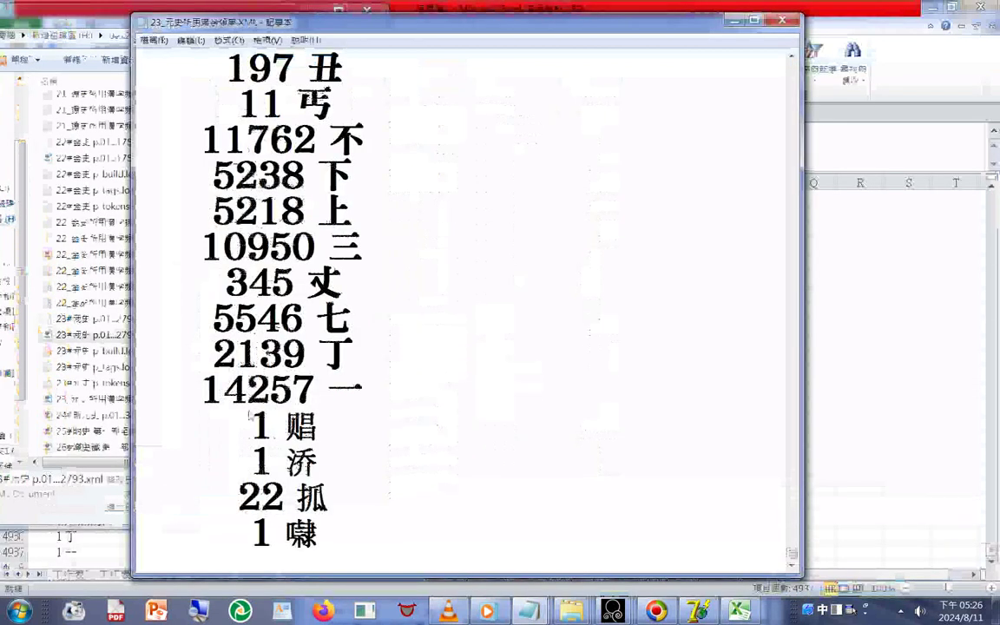
Copy the entire 元史 character list into column A of a new Excel worksheet, pasting it as text from A1.
{"action": "key", "text": "ctrl+a"}
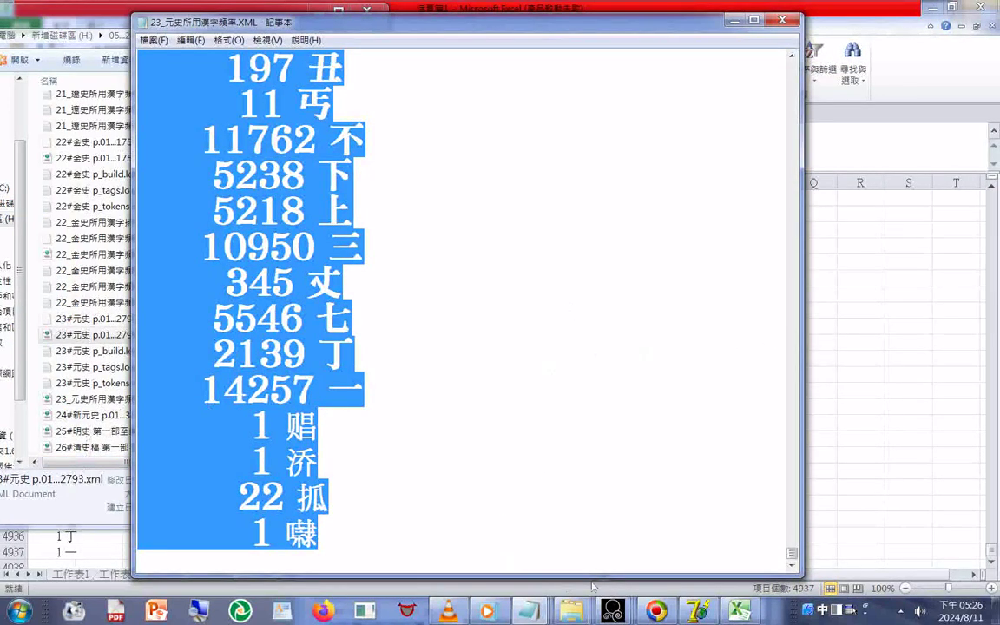
{"action": "key", "text": "alt+Tab"}
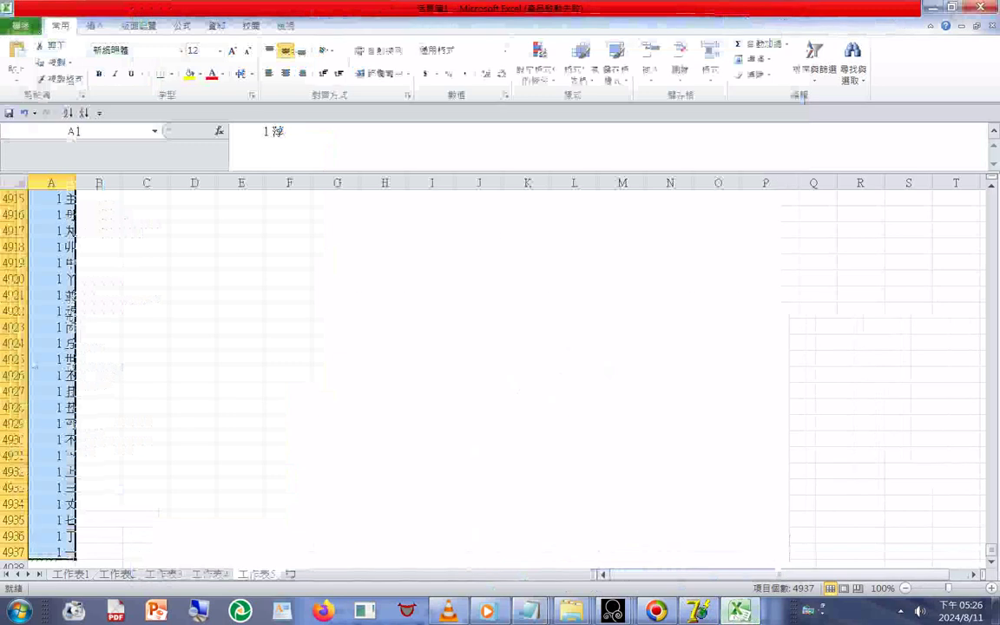
{"action": "left_click", "coordinate": [291, 575]}
{"action": "right_click", "coordinate": [36, 200]}
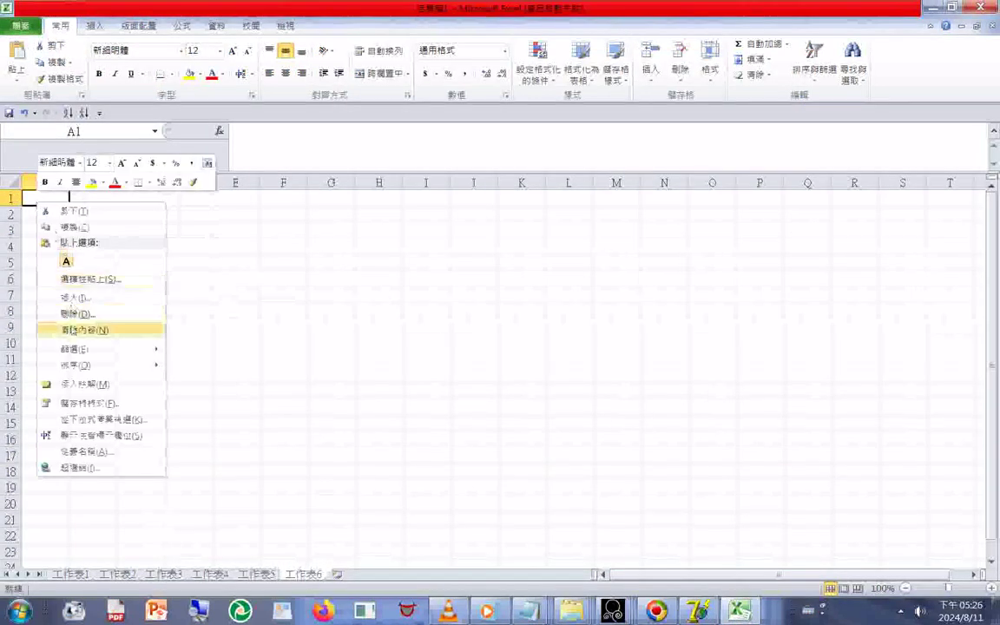
{"action": "left_click", "coordinate": [66, 260]}
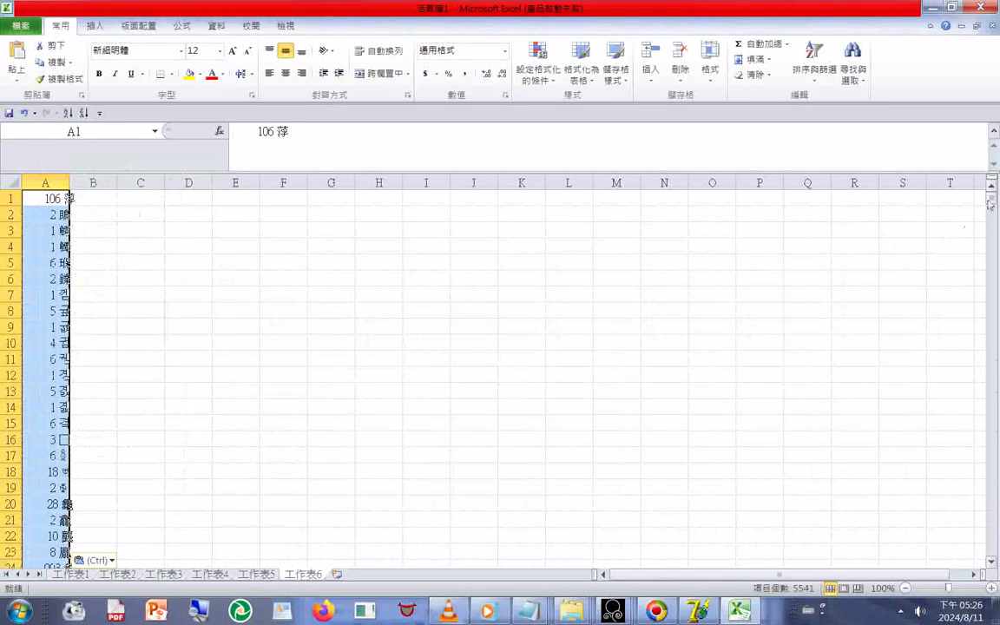
Check the last rows of the pasted list and bring 23_元史所用漢字頻率.XML back to the front in Notepad.
{"action": "left_click_drag", "start_coordinate": [994, 200], "coordinate": [997, 576]}
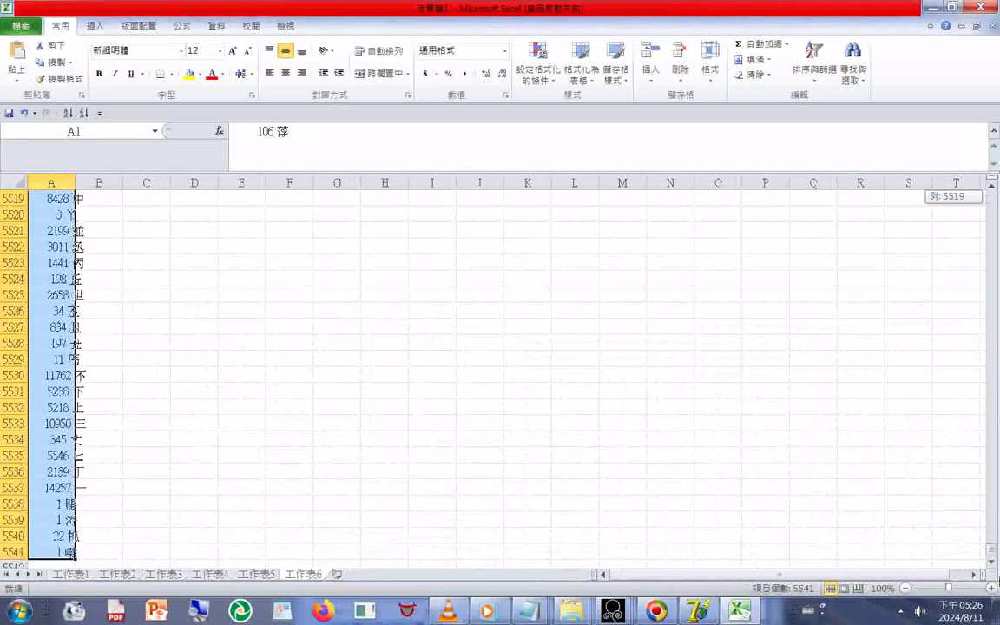
{"action": "left_click_drag", "start_coordinate": [996, 575], "coordinate": [996, 575]}
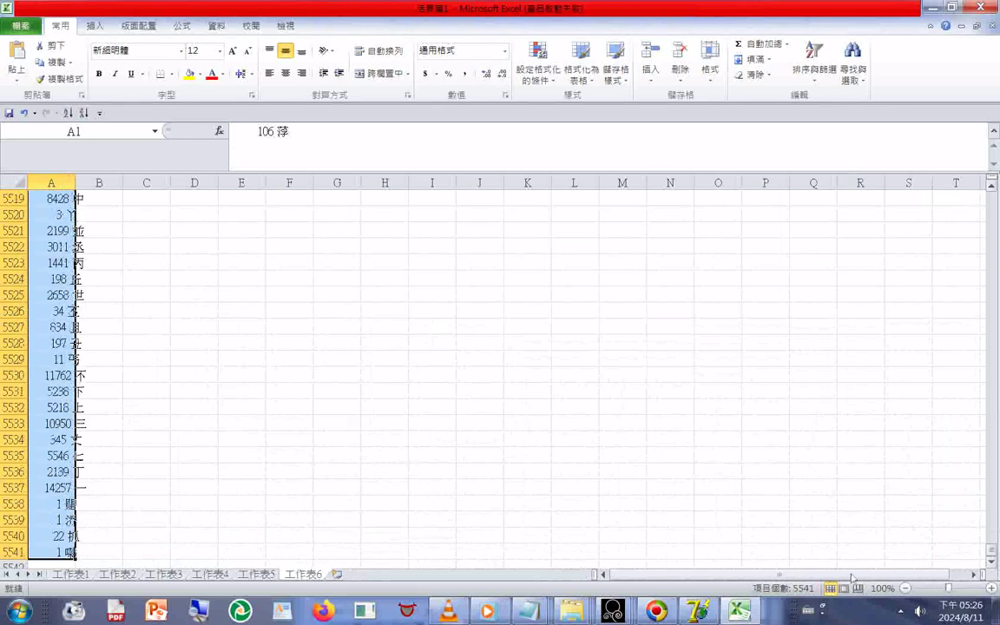
{"action": "left_click", "coordinate": [546, 608]}
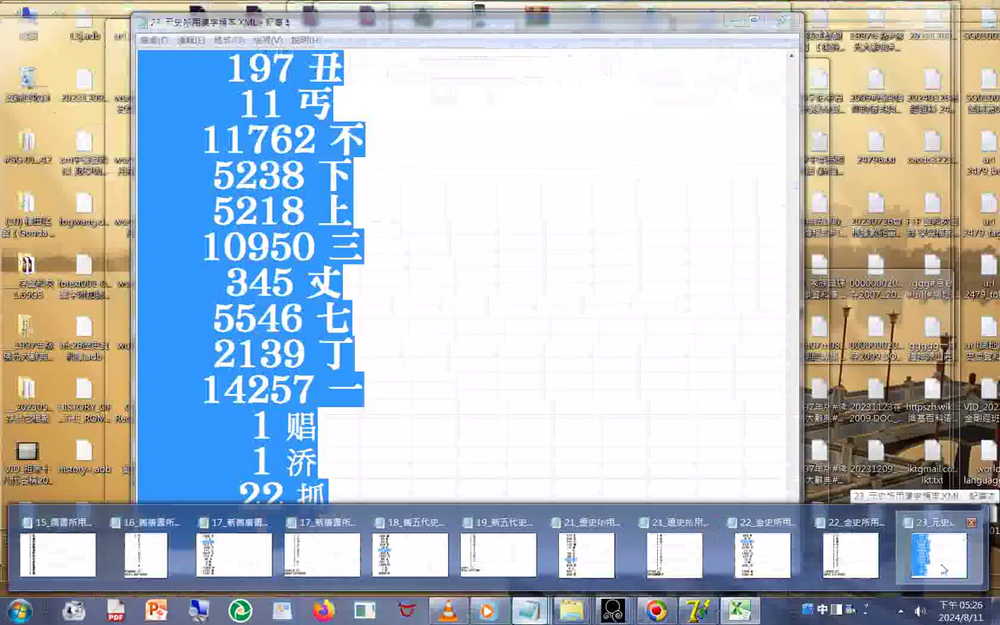
{"action": "left_click", "coordinate": [943, 569]}
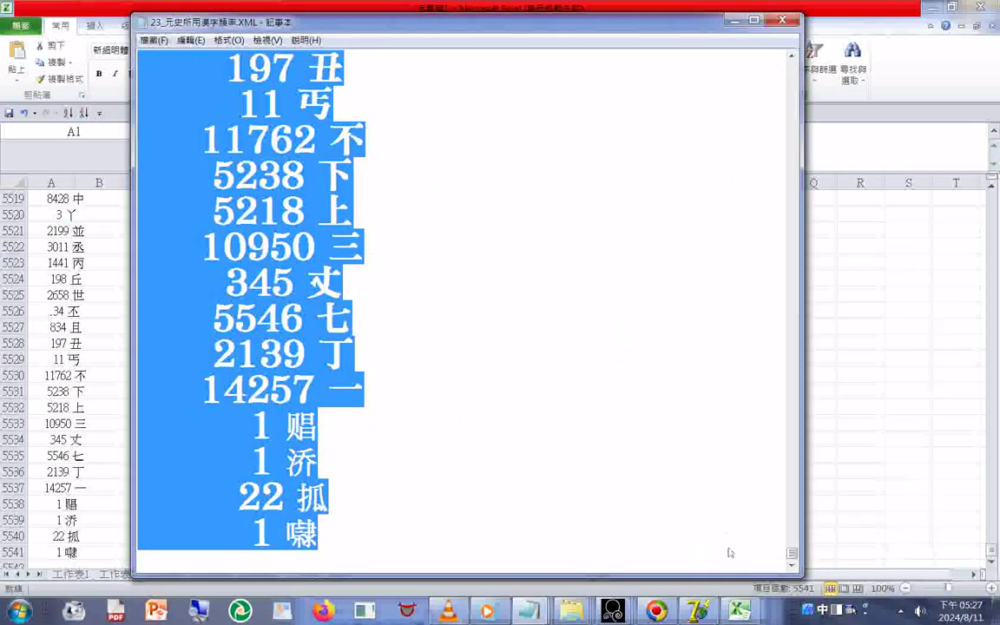
Switch to Indexer, clear its file list, add 23_元史所用漢字頻率.XML from 05...26_history and build its index.
{"action": "left_click", "coordinate": [697, 612]}
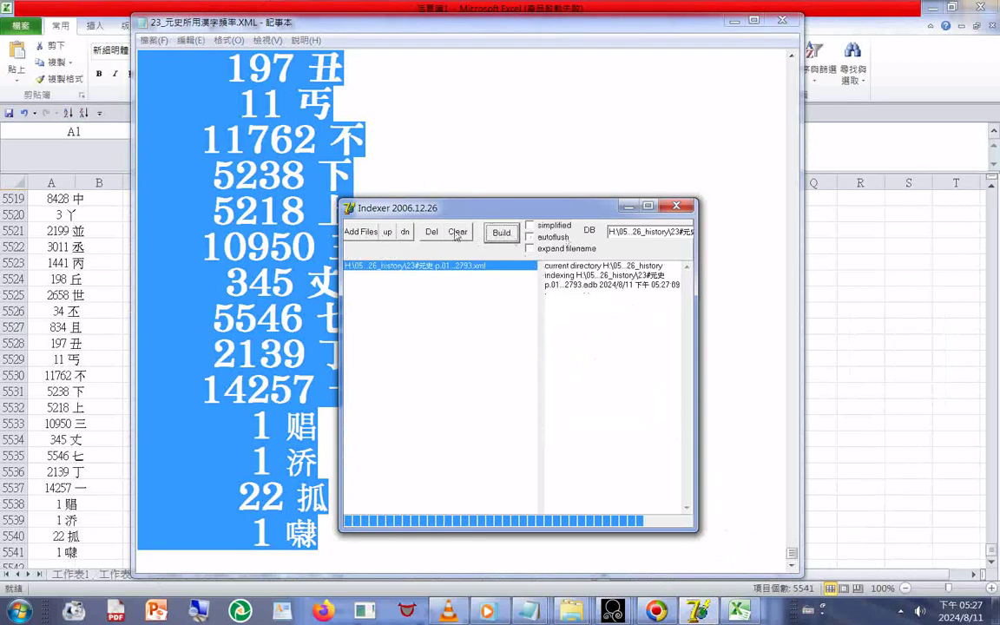
{"action": "left_click", "coordinate": [456, 232]}
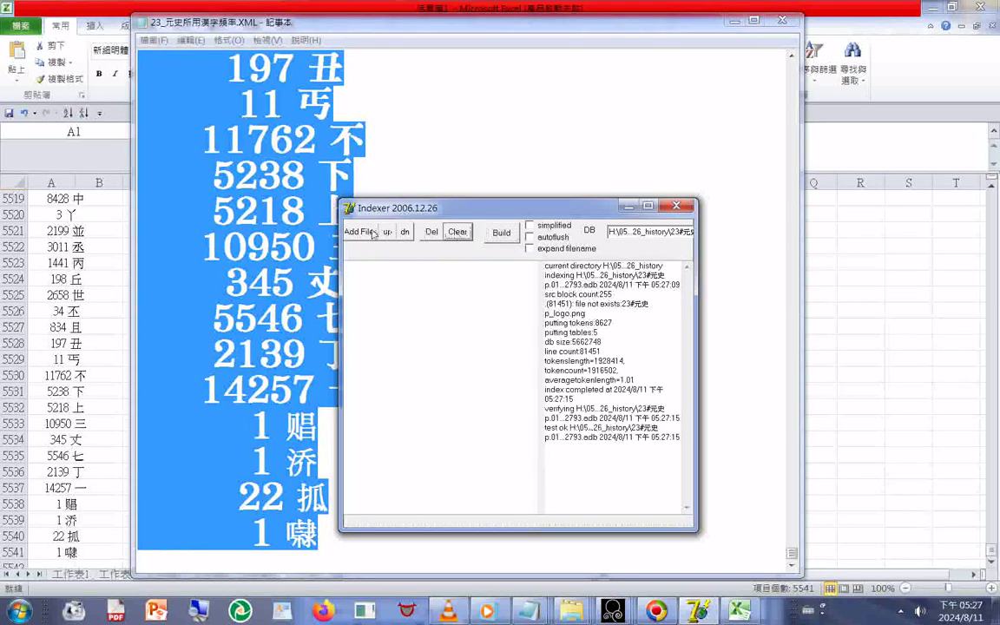
{"action": "left_click", "coordinate": [373, 233]}
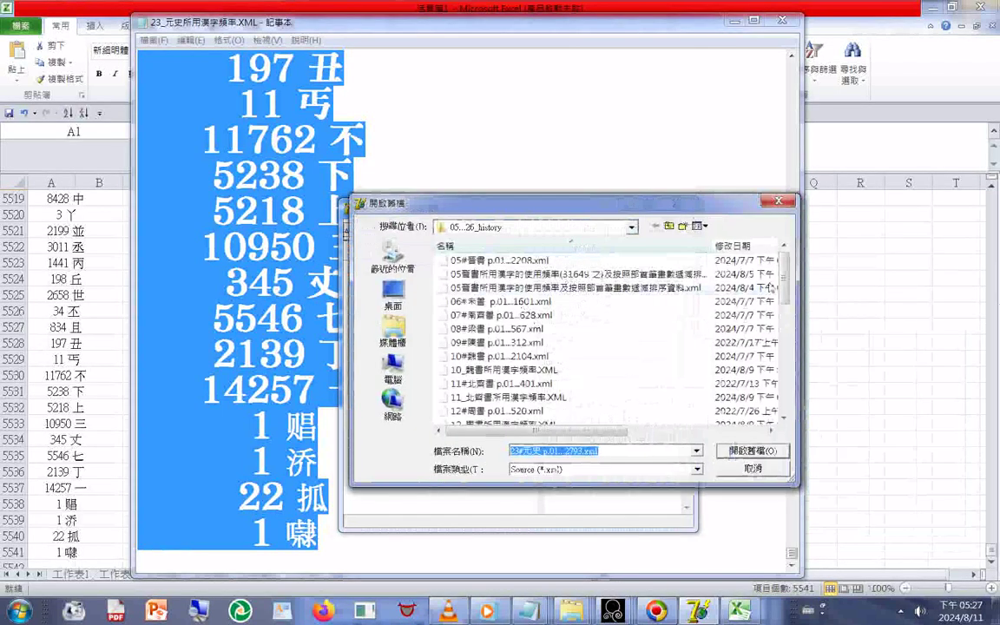
{"action": "left_click_drag", "start_coordinate": [787, 296], "coordinate": [716, 395]}
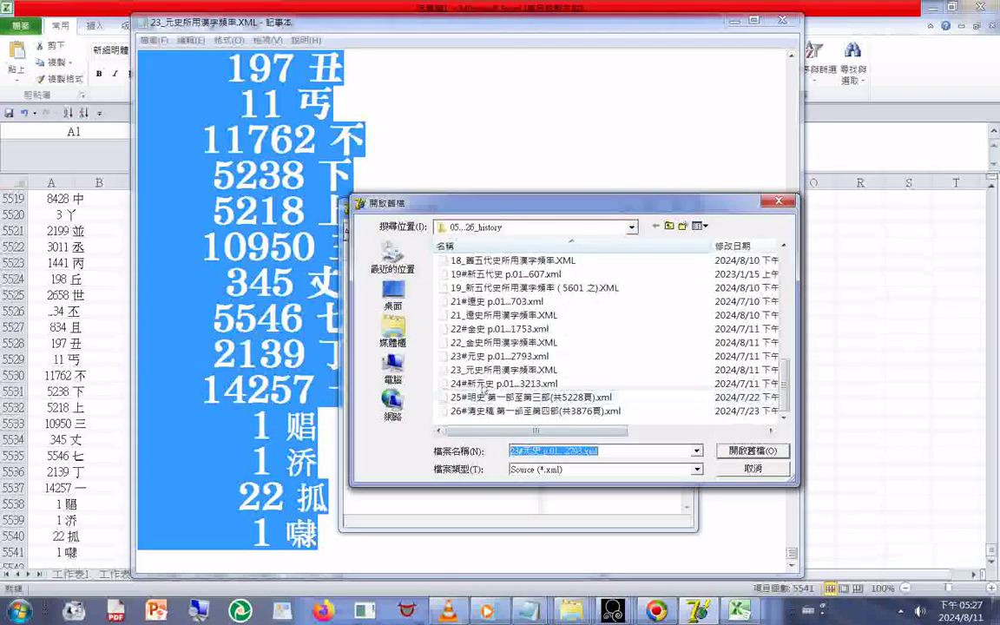
{"action": "double_click", "coordinate": [490, 369]}
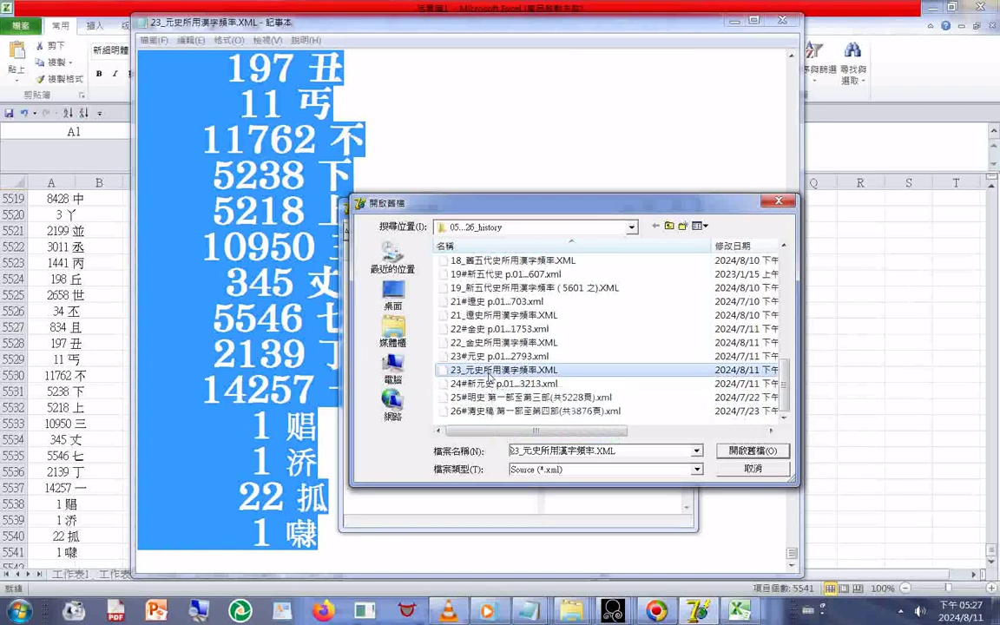
{"action": "left_click", "coordinate": [502, 232]}
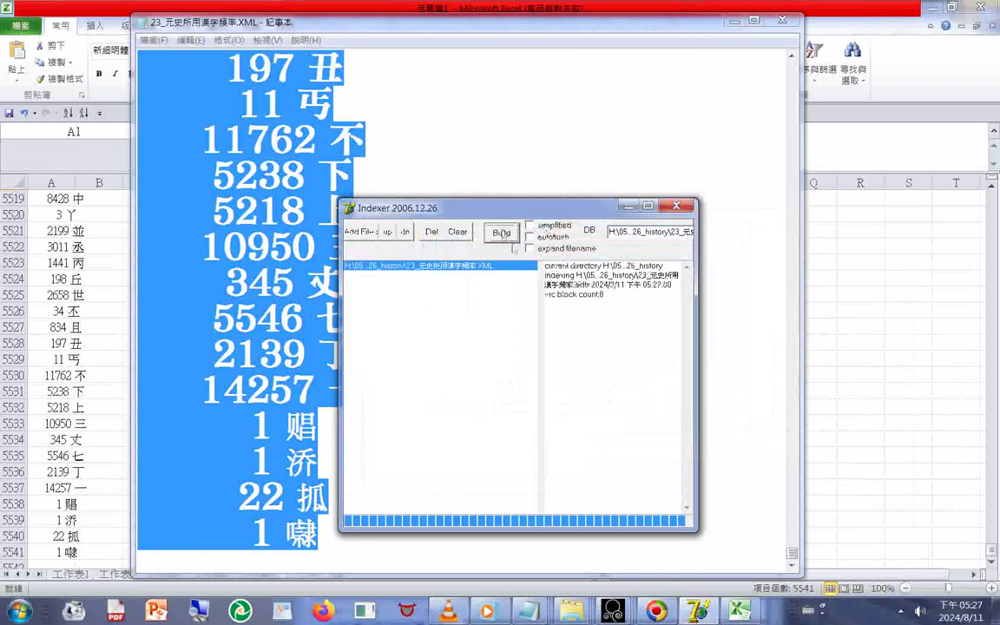
Check the index statistics and open 23_元史所用漢字頻率_tokens.log from 05...26_history in Notepad, placing it beside the frequency list.
{"action": "left_click_drag", "start_coordinate": [636, 380], "coordinate": [541, 369]}
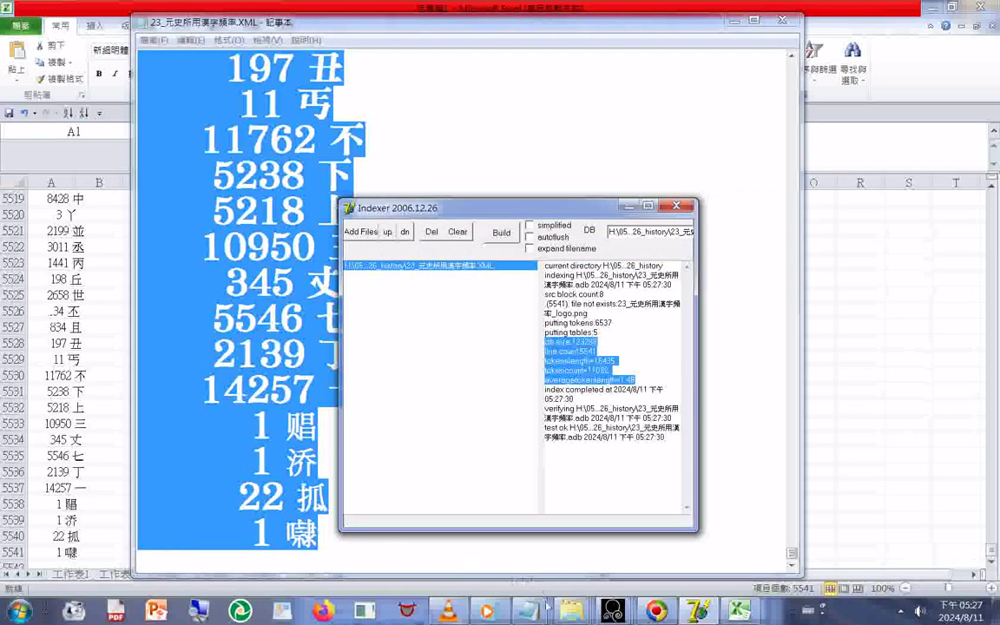
{"action": "left_click", "coordinate": [571, 611]}
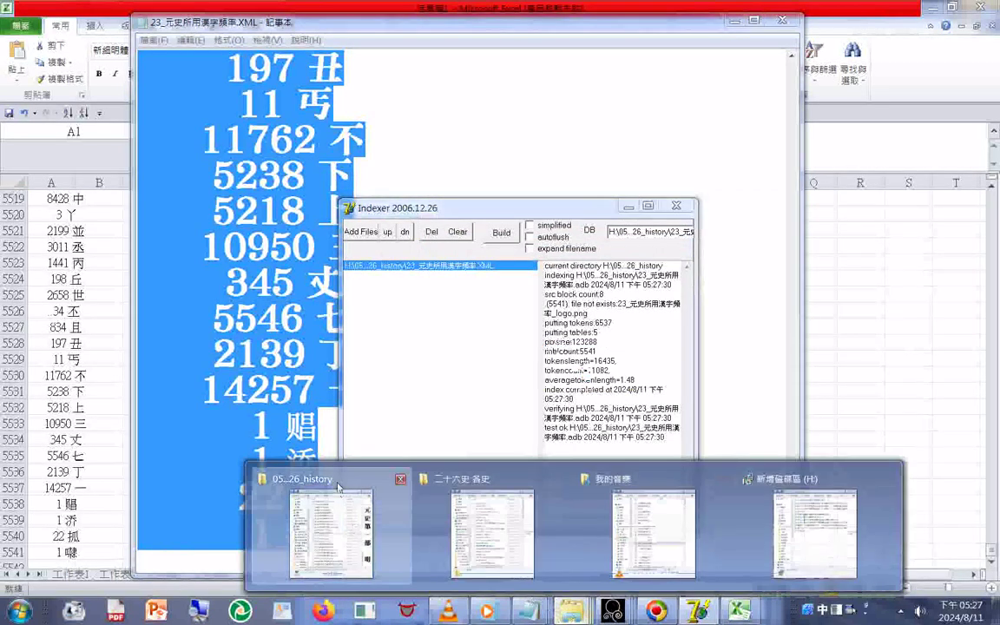
{"action": "left_click", "coordinate": [338, 488]}
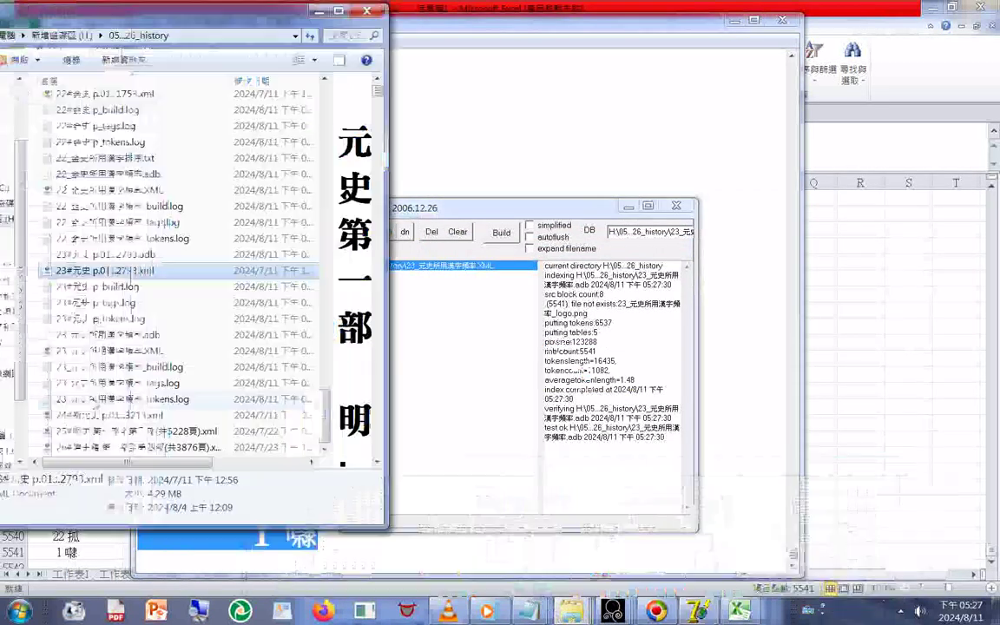
{"action": "double_click", "coordinate": [97, 401]}
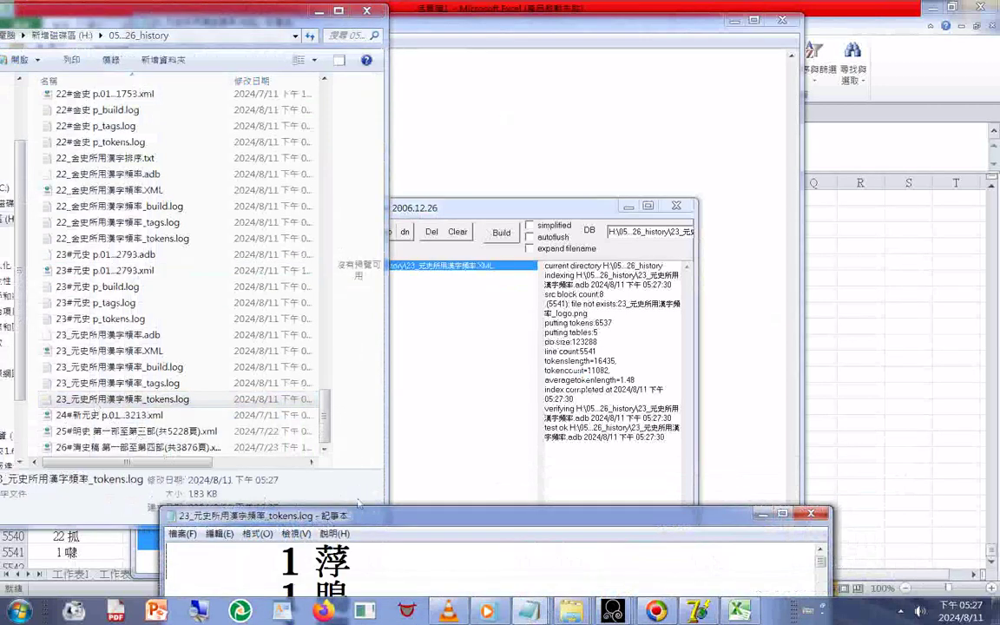
{"action": "left_click_drag", "start_coordinate": [358, 515], "coordinate": [651, 72]}
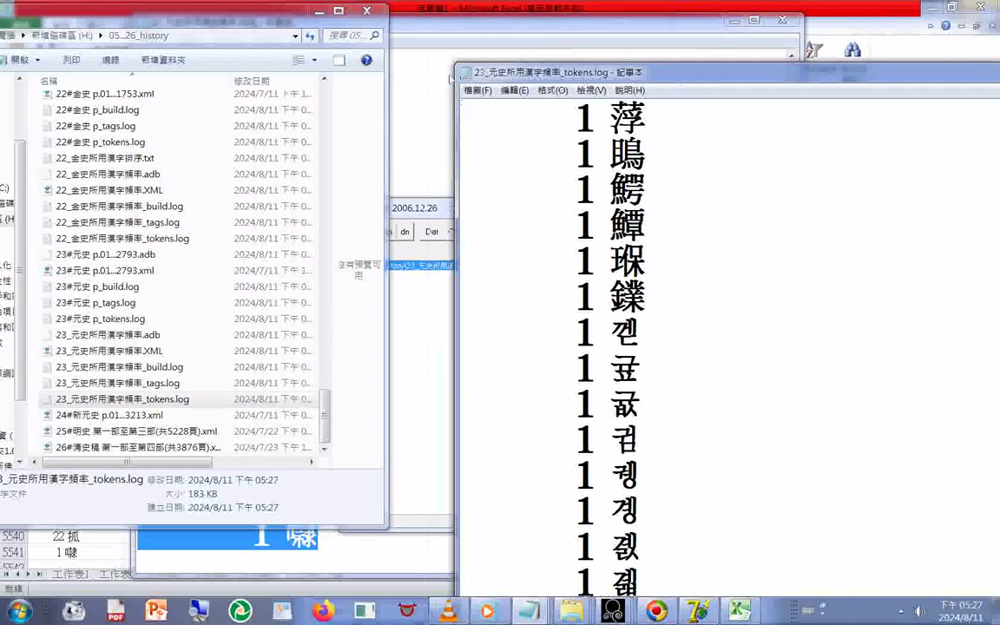
Compare the opening entries of 23_元史所用漢字頻率.XML with those of the tokens log, keeping the two lists side by side.
{"action": "left_click", "coordinate": [424, 86]}
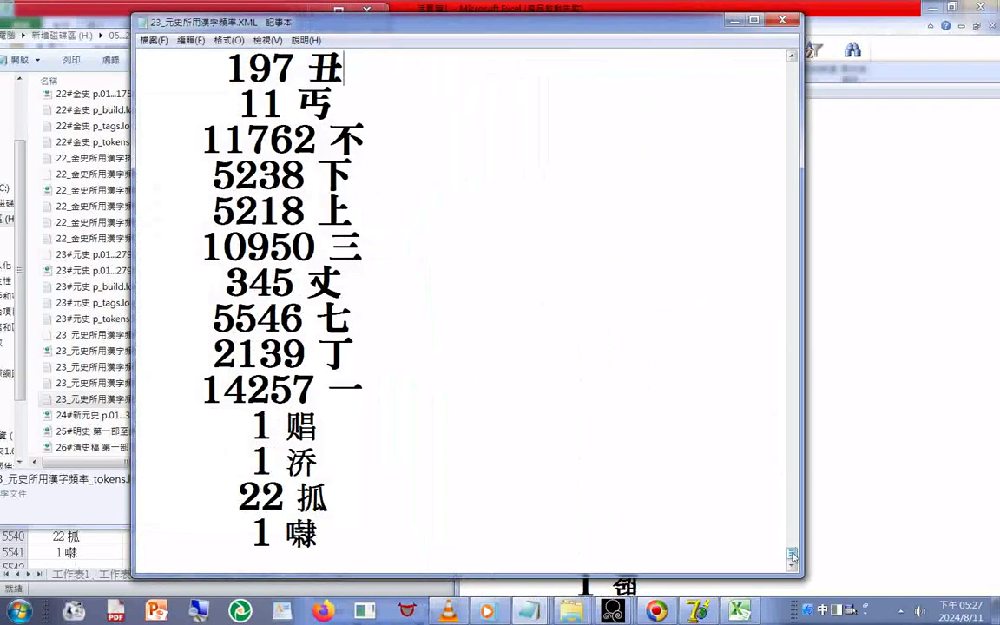
{"action": "mouse_move", "coordinate": [791, 555]}
{"action": "left_mouse_down"}
{"action": "mouse_move", "coordinate": [754, 105]}
{"action": "mouse_move", "coordinate": [876, 96]}
{"action": "mouse_move", "coordinate": [715, 60]}
{"action": "mouse_move", "coordinate": [857, 78]}
{"action": "left_mouse_up"}
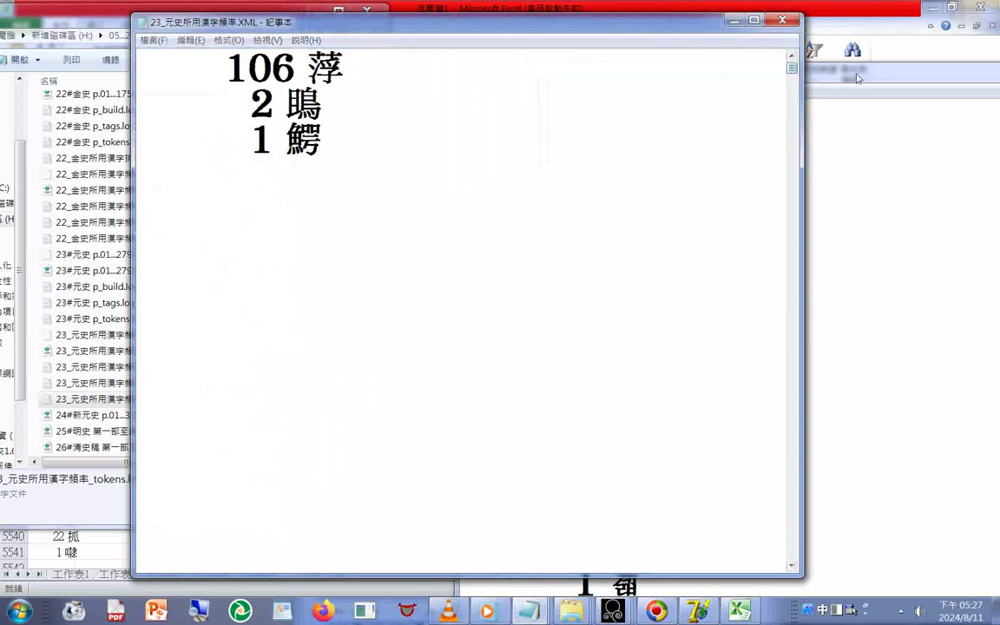
{"action": "left_click", "coordinate": [857, 78]}
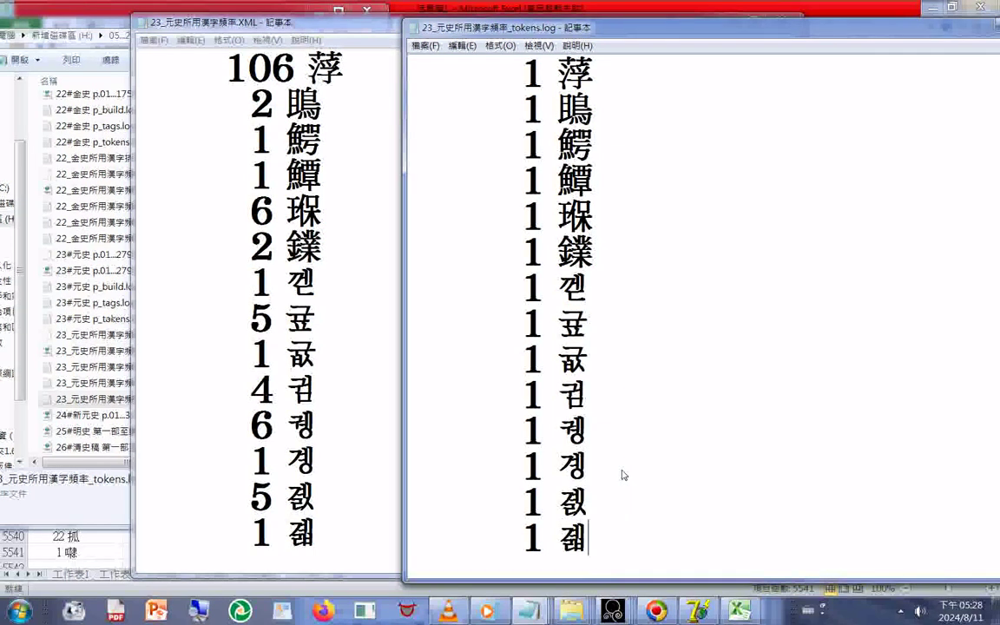
{"action": "scroll", "coordinate": [622, 475], "scroll_direction": "down", "scroll_amount": 1}
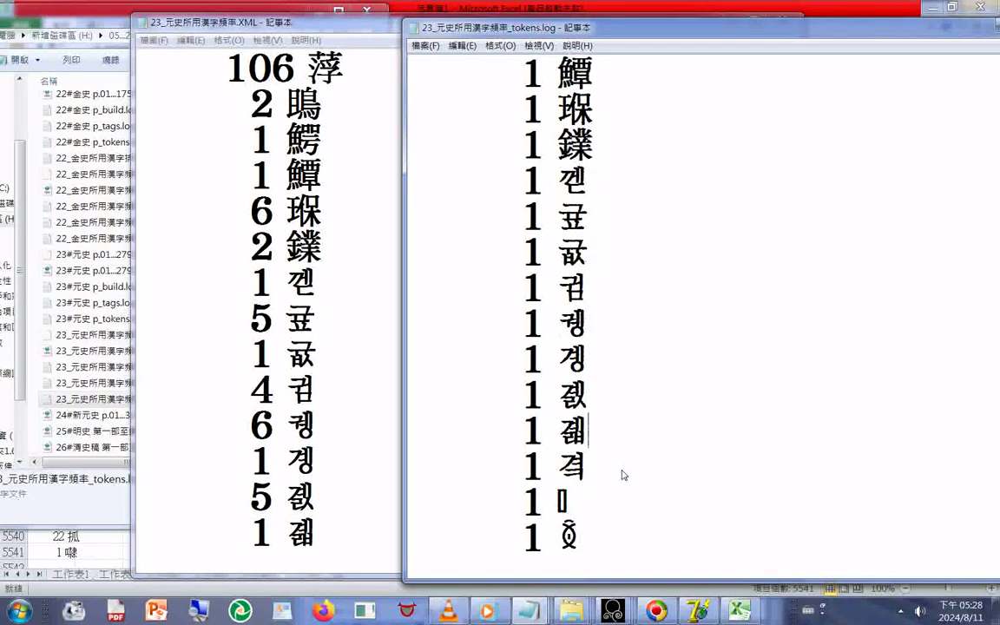
{"action": "left_click", "coordinate": [342, 539]}
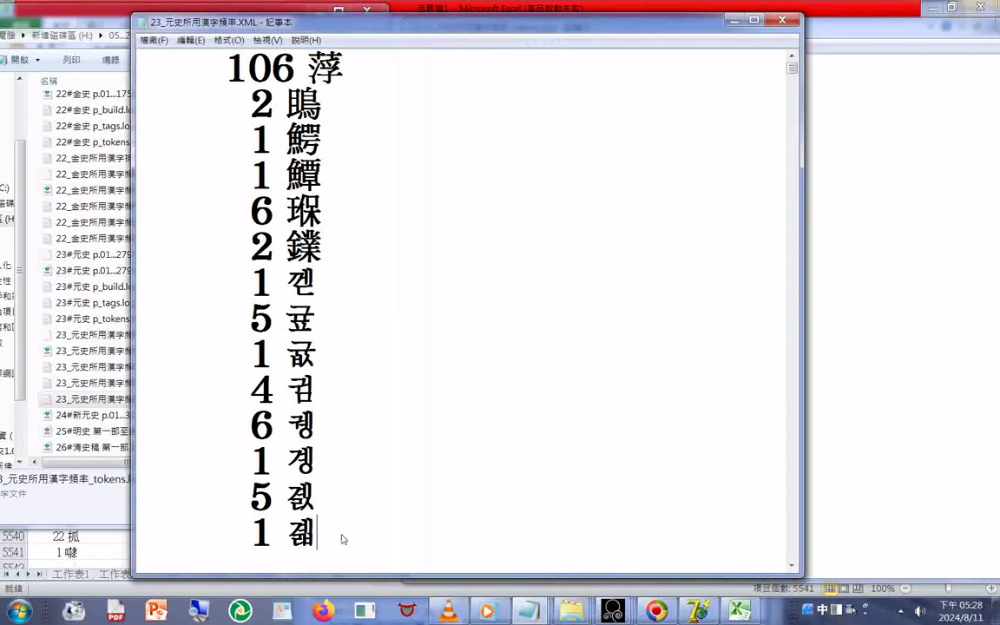
{"action": "scroll", "coordinate": [342, 539], "scroll_direction": "down", "scroll_amount": 1}
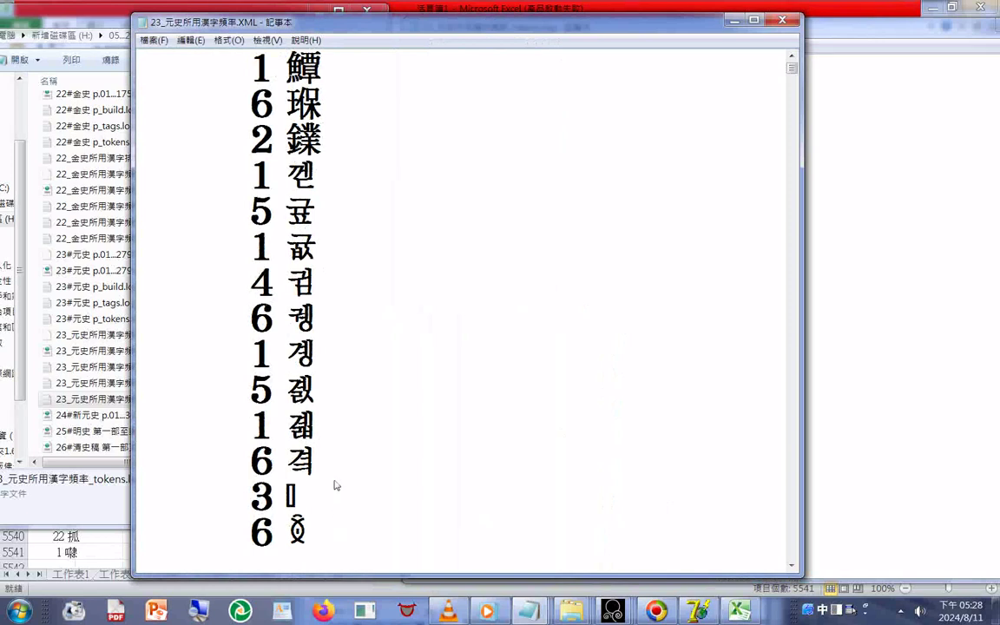
{"action": "scroll", "coordinate": [337, 486], "scroll_direction": "down", "scroll_amount": 1}
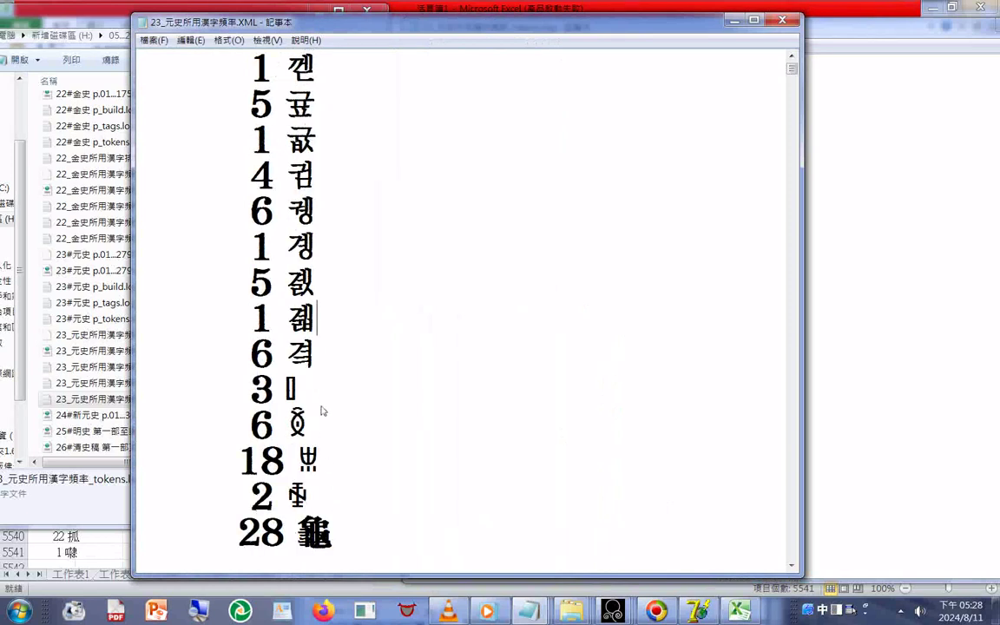
{"action": "left_click", "coordinate": [914, 332]}
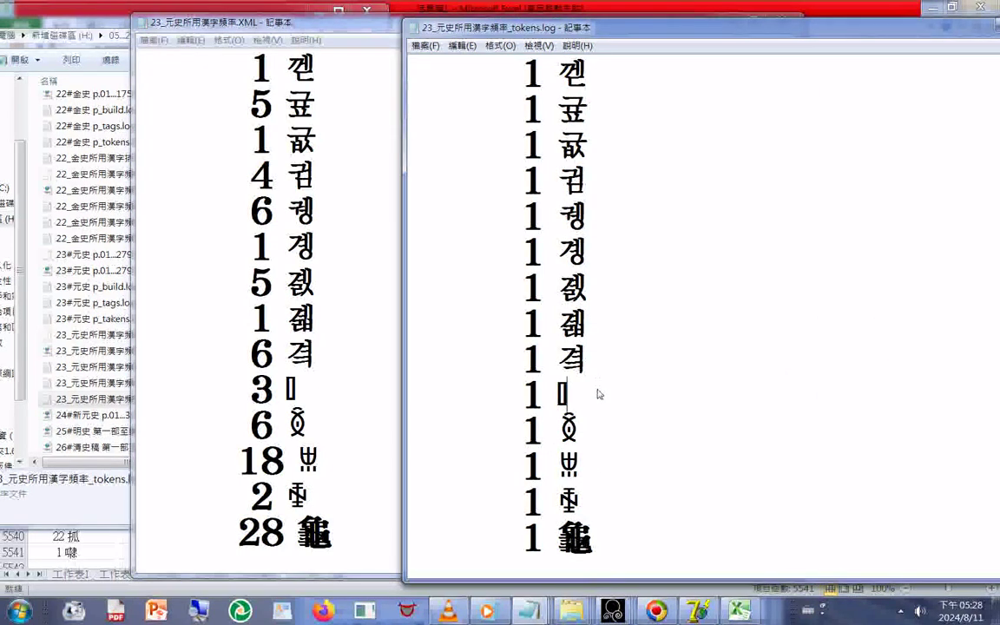
{"action": "left_click", "coordinate": [599, 264]}
{"action": "scroll", "coordinate": [621, 129], "scroll_direction": "up", "scroll_amount": 1}
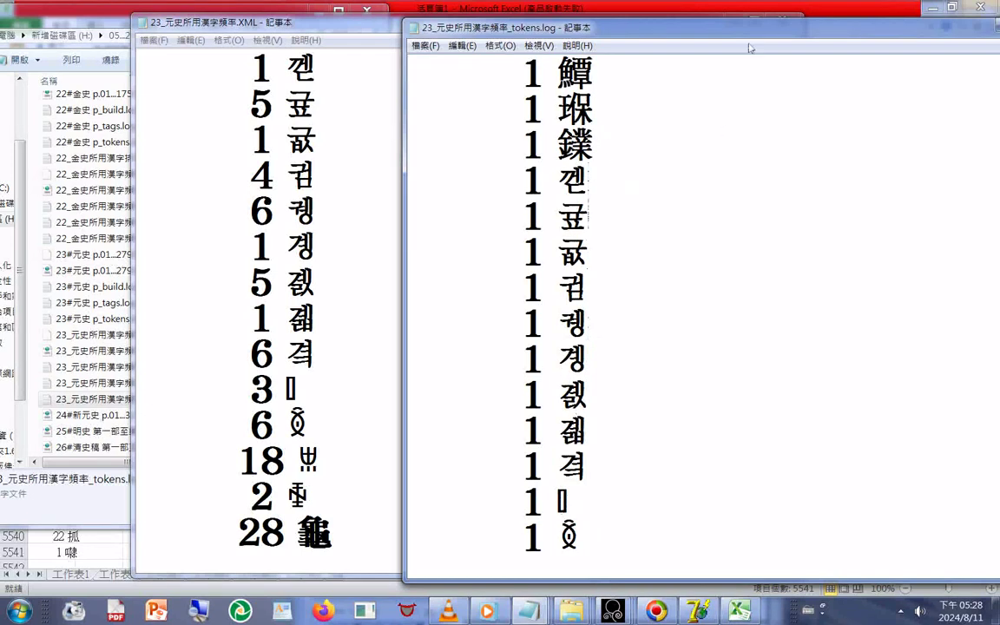
Examine the five-digit number tokens at the end of 23_元史所用漢字頻率_tokens.log, highlighting them from 25167 to the last line.
{"action": "left_click_drag", "start_coordinate": [750, 31], "coordinate": [451, 24]}
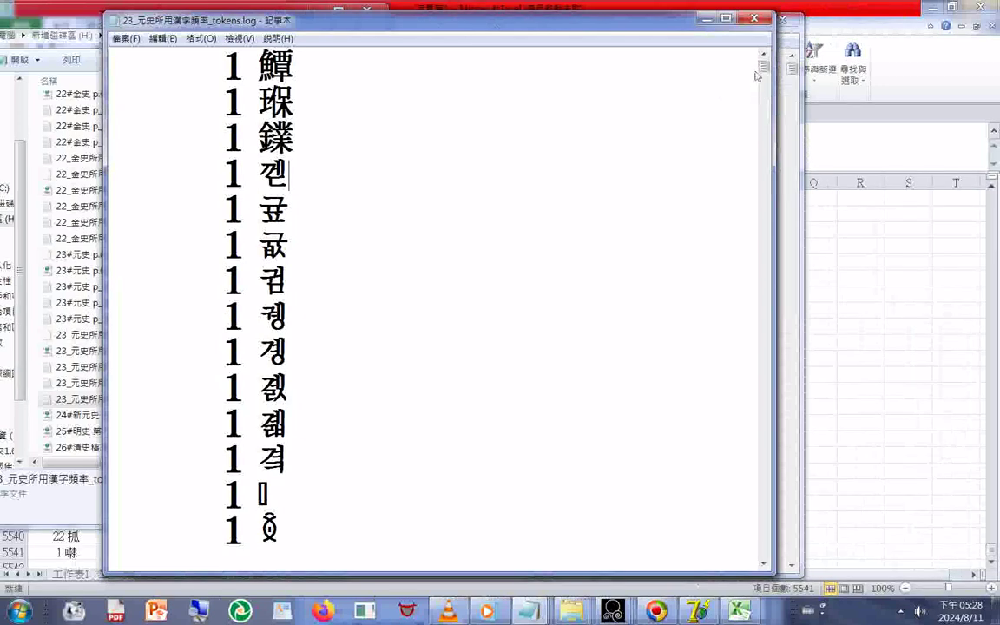
{"action": "left_click_drag", "start_coordinate": [760, 70], "coordinate": [744, 564]}
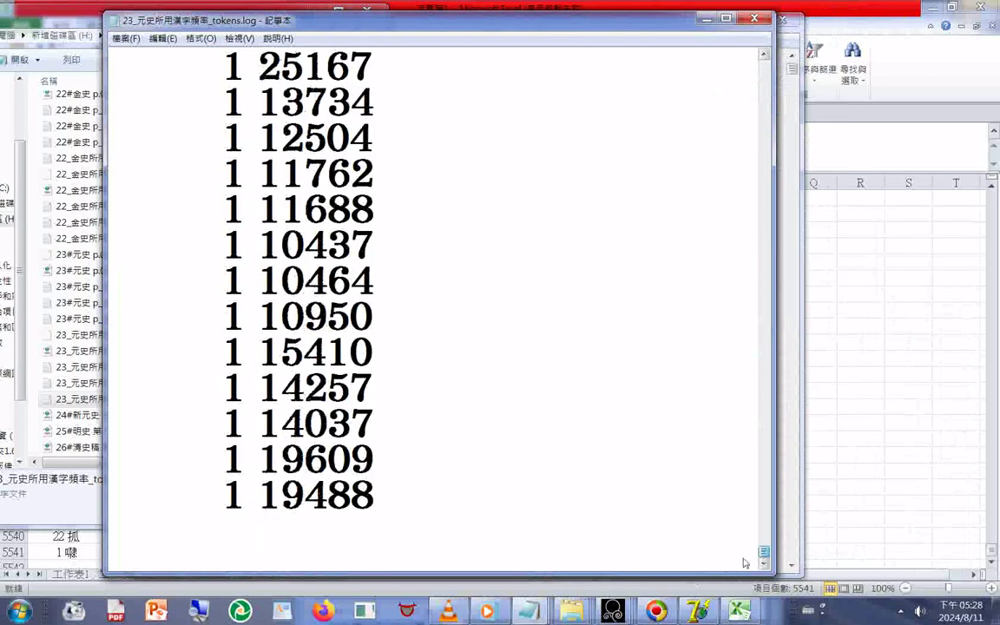
{"action": "left_click_drag", "start_coordinate": [407, 495], "coordinate": [104, 59]}
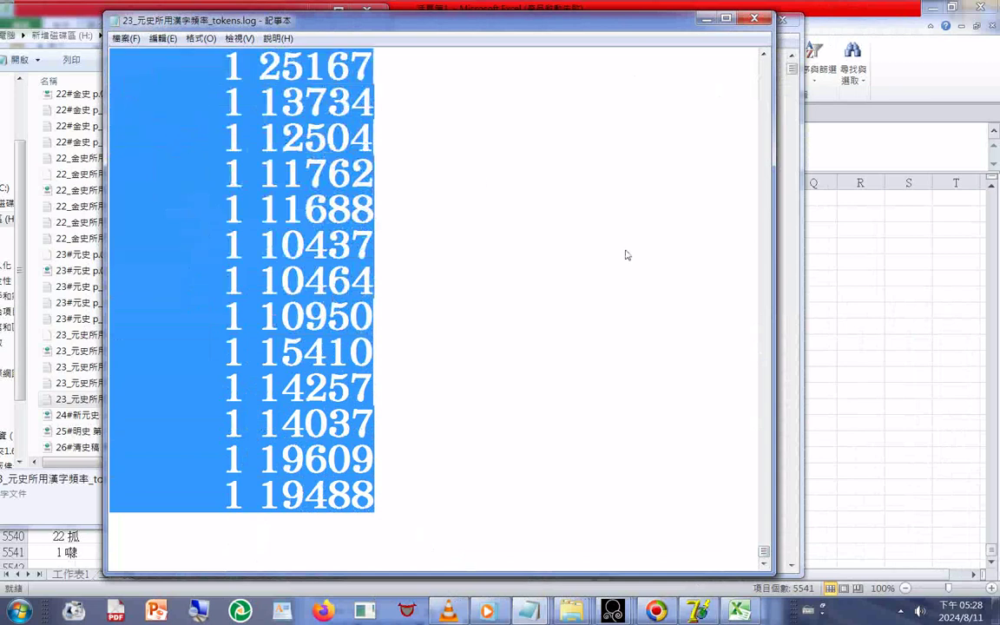
{"action": "scroll", "coordinate": [627, 255], "scroll_direction": "up", "scroll_amount": 3}
{"action": "scroll", "coordinate": [674, 295], "scroll_direction": "up", "scroll_amount": 3}
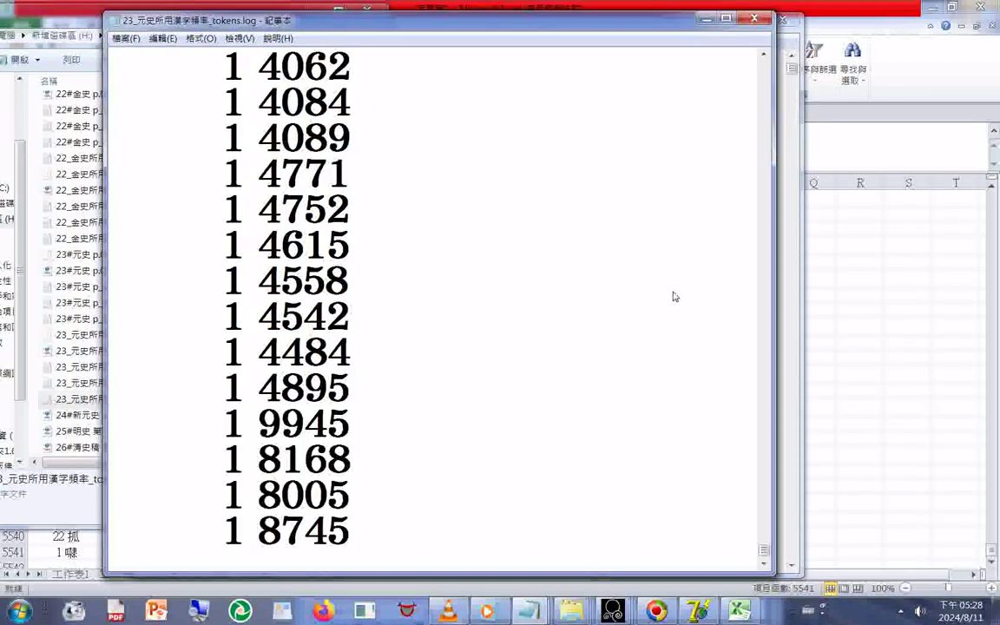
{"action": "scroll", "coordinate": [675, 295], "scroll_direction": "down", "scroll_amount": 2}
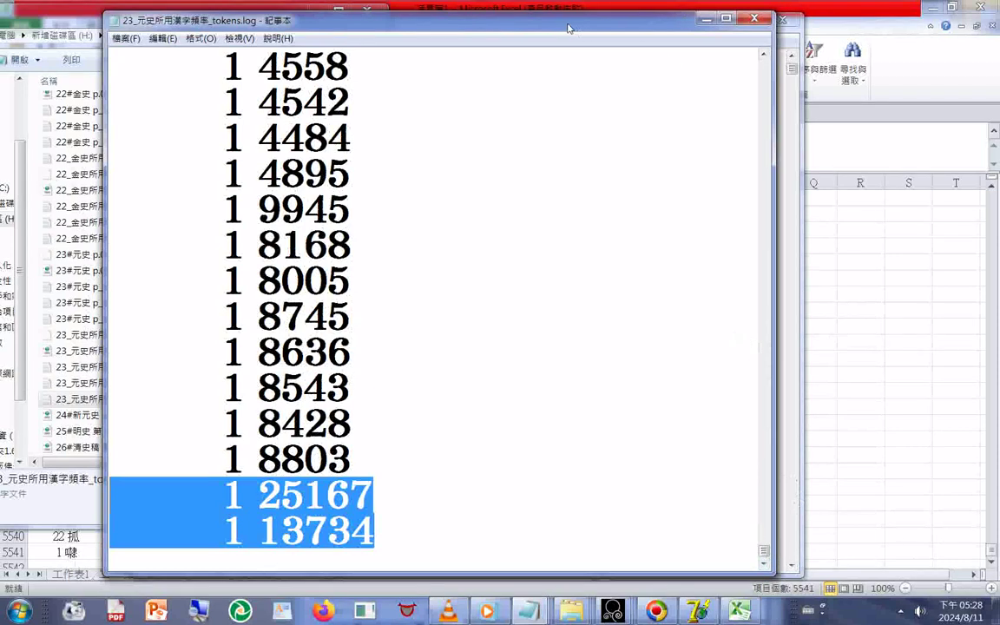
Find and highlight the entry for 之 near the end of 23_元史所用漢字頻率.XML.
{"action": "left_click_drag", "start_coordinate": [576, 26], "coordinate": [842, 41]}
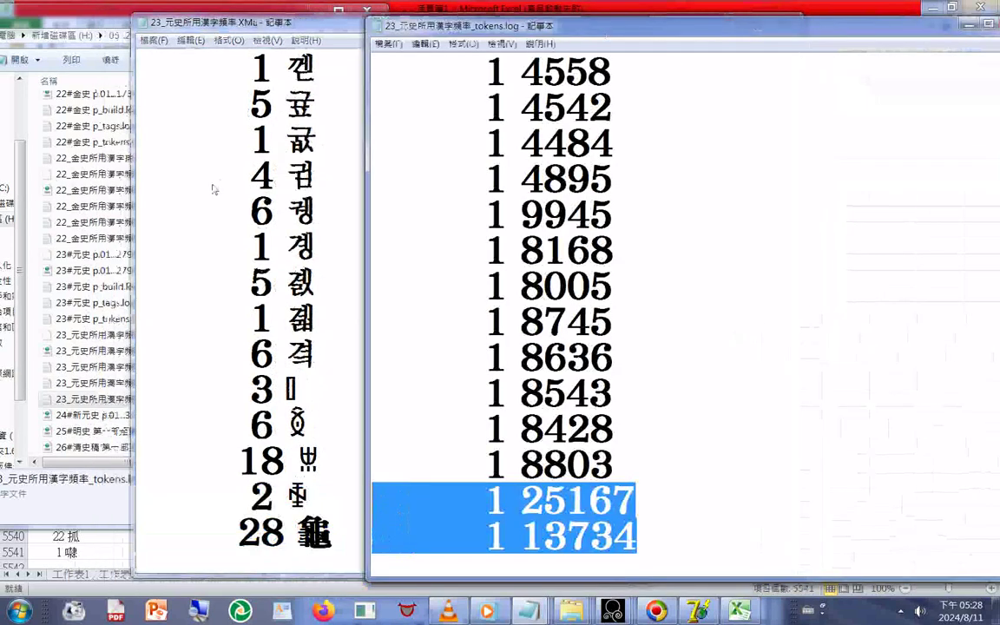
{"action": "left_click", "coordinate": [223, 210]}
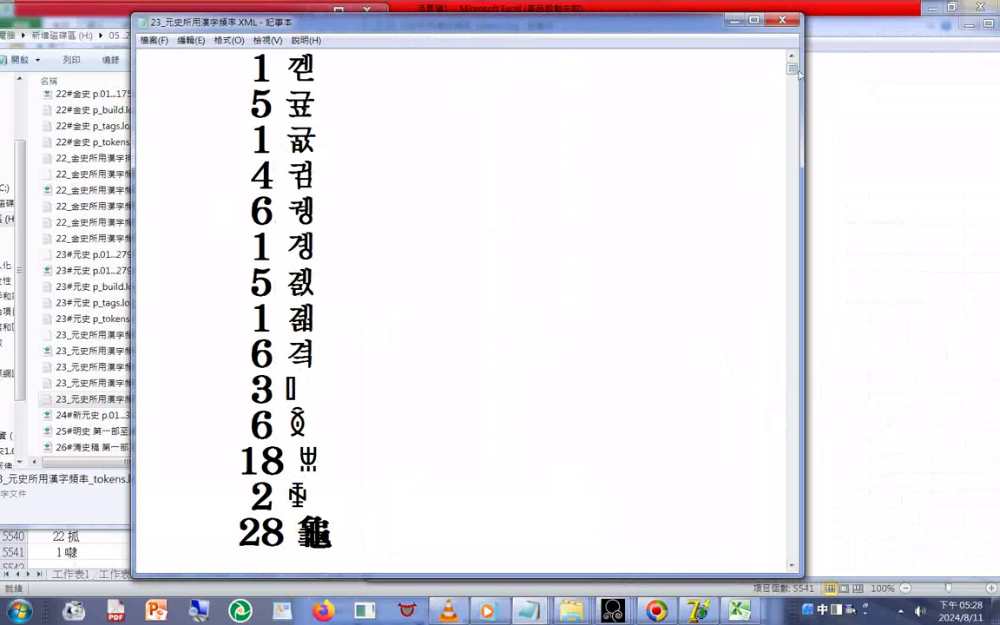
{"action": "left_click_drag", "start_coordinate": [798, 72], "coordinate": [791, 560]}
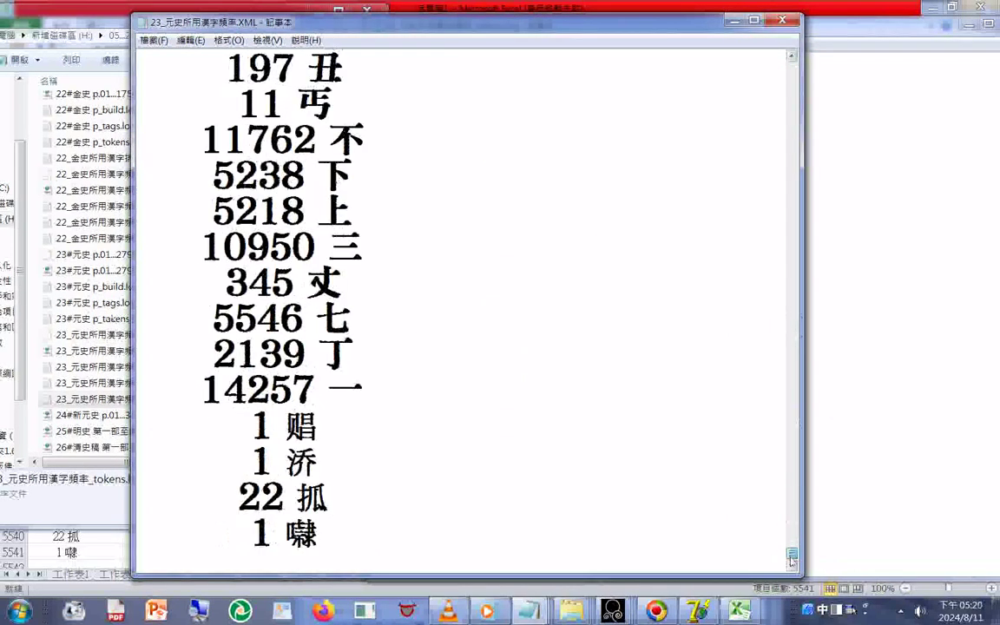
{"action": "scroll", "coordinate": [374, 200], "scroll_direction": "up", "scroll_amount": 4}
{"action": "scroll", "coordinate": [327, 164], "scroll_direction": "up", "scroll_amount": 2}
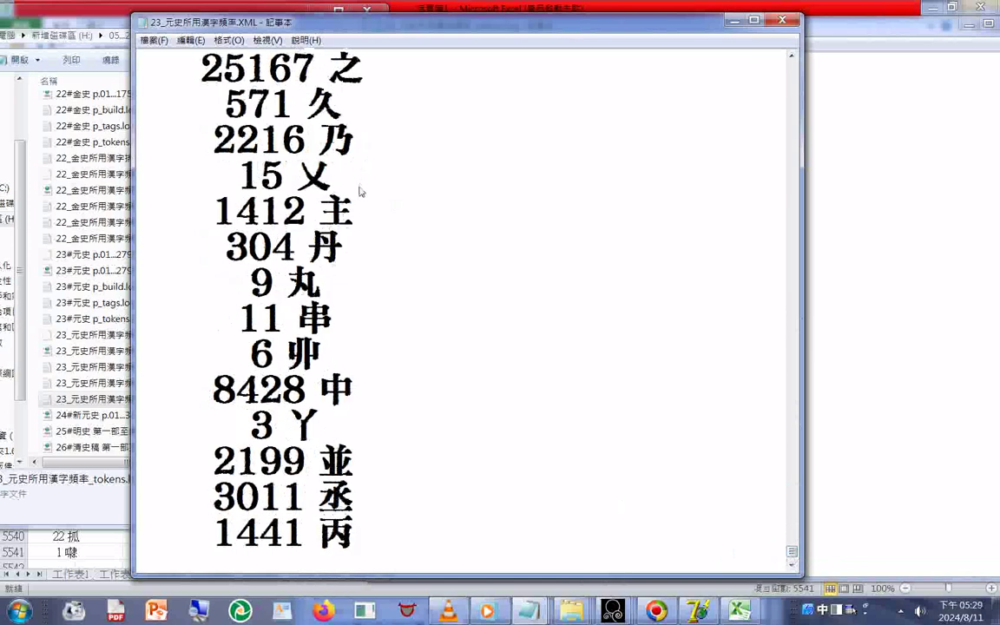
{"action": "left_click_drag", "start_coordinate": [198, 69], "coordinate": [375, 76]}
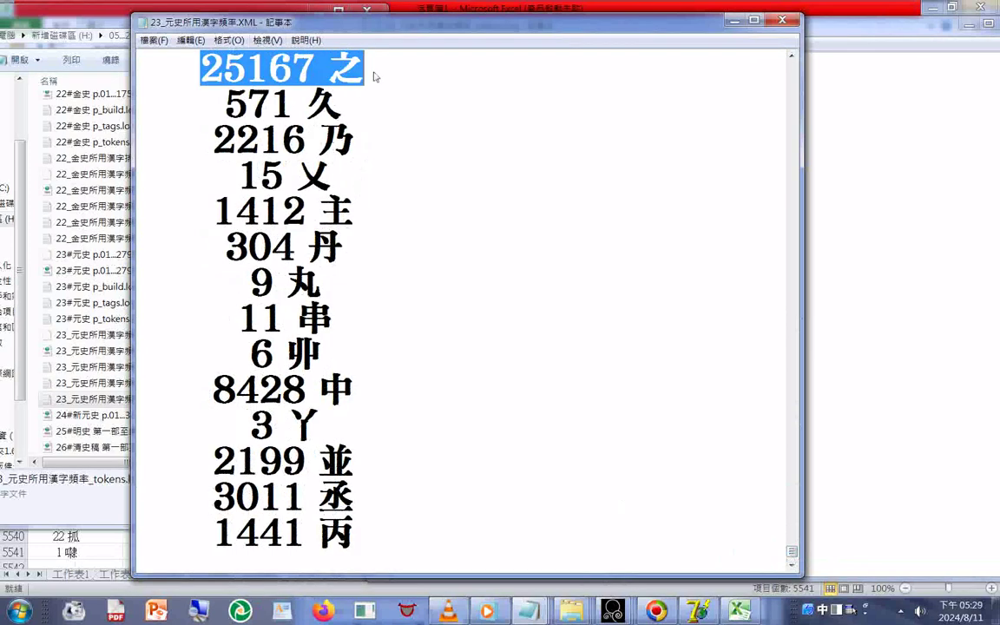
Match the highlighted frequency of 之 against the number tokens at the end of the tokens log and review the preceding numbers.
{"action": "left_click", "coordinate": [857, 41]}
{"action": "scroll", "coordinate": [734, 148], "scroll_direction": "up", "scroll_amount": 3}
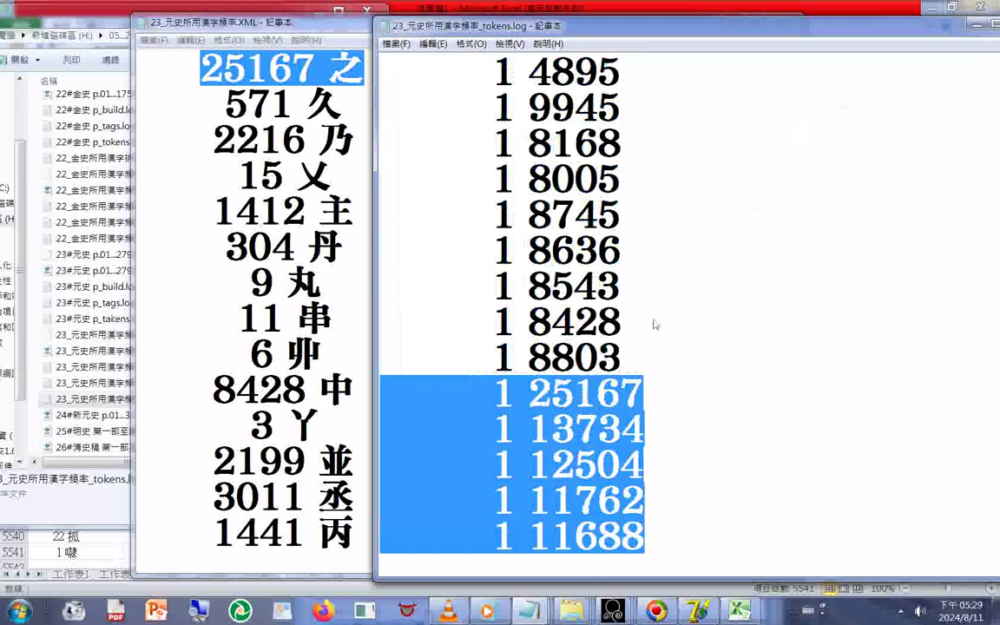
{"action": "scroll", "coordinate": [655, 324], "scroll_direction": "down", "scroll_amount": 2}
{"action": "scroll", "coordinate": [655, 324], "scroll_direction": "down", "scroll_amount": 1}
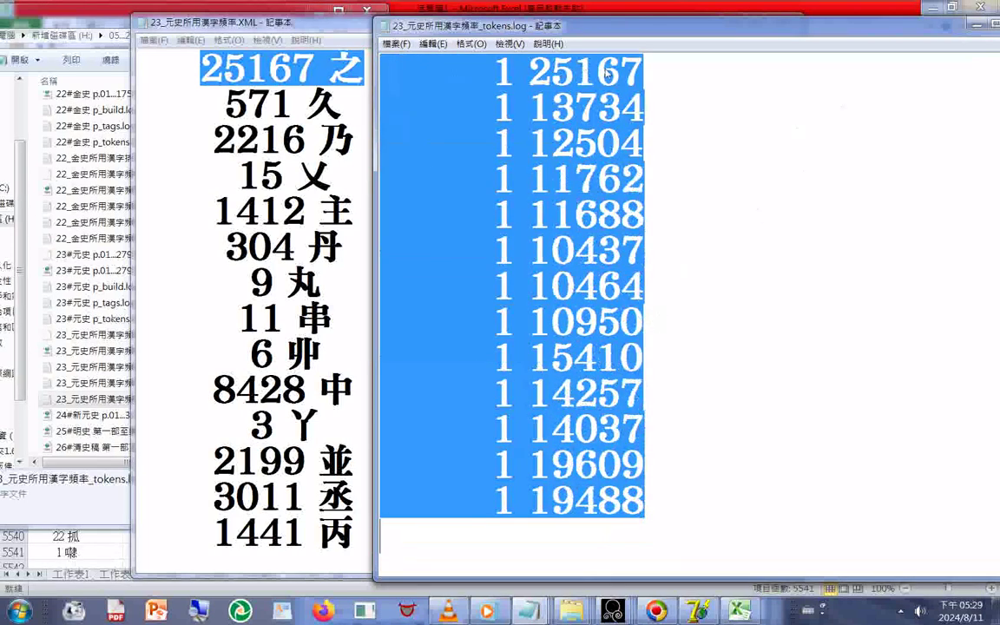
{"action": "scroll", "coordinate": [713, 206], "scroll_direction": "up", "scroll_amount": 3}
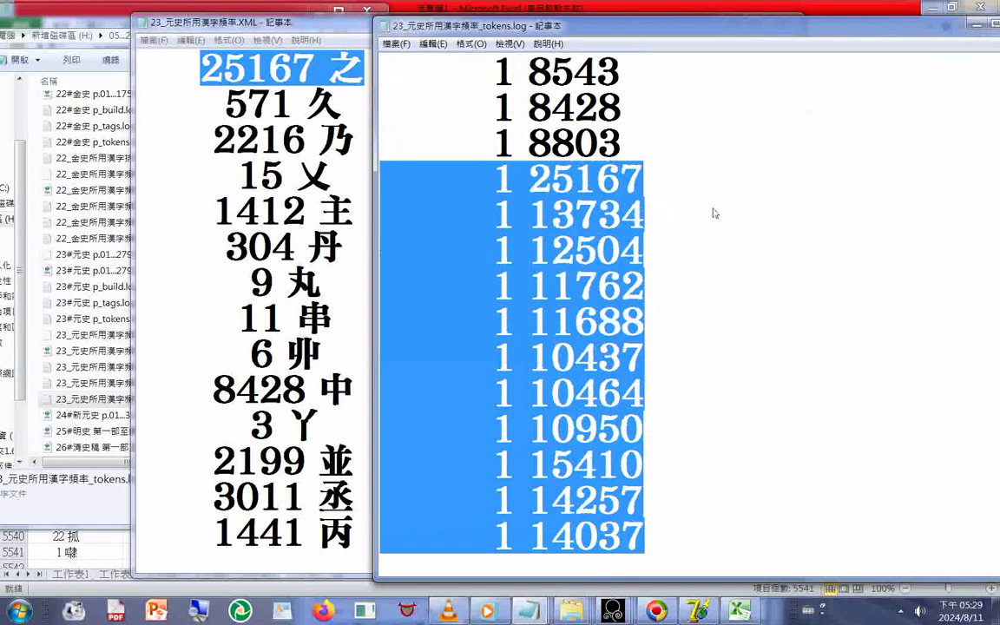
{"action": "scroll", "coordinate": [715, 202], "scroll_direction": "up", "scroll_amount": 10}
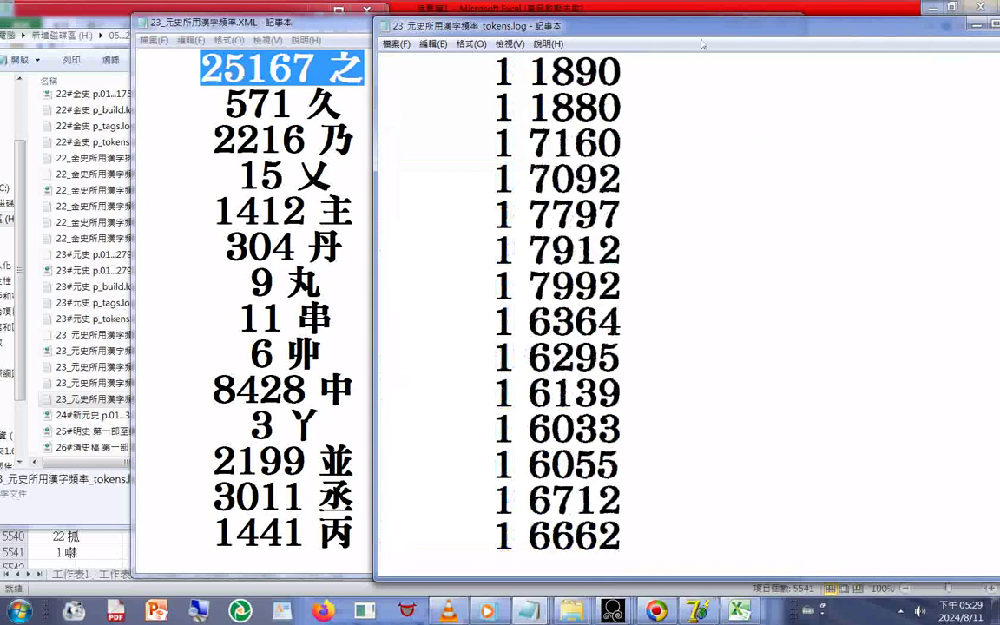
Locate the point in the tokens log where the Chinese characters end and the number tokens begin.
{"action": "left_click_drag", "start_coordinate": [681, 35], "coordinate": [536, 25]}
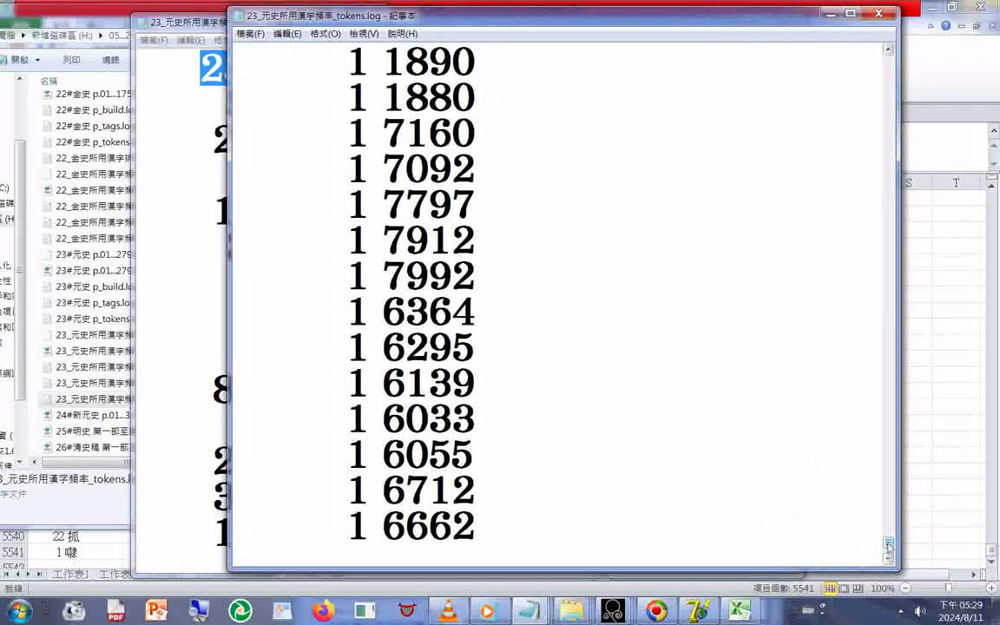
{"action": "left_click_drag", "start_coordinate": [888, 544], "coordinate": [888, 467]}
{"action": "right_click", "coordinate": [888, 467]}
{"action": "left_click", "coordinate": [632, 471]}
{"action": "scroll", "coordinate": [637, 490], "scroll_direction": "down", "scroll_amount": 4}
{"action": "scroll", "coordinate": [637, 490], "scroll_direction": "down", "scroll_amount": 4}
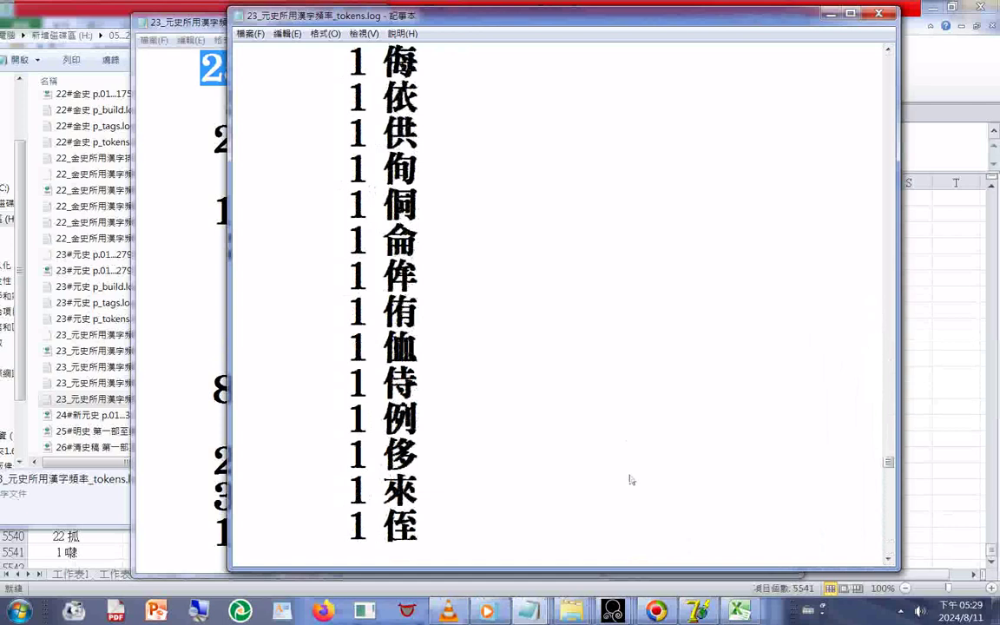
{"action": "scroll", "coordinate": [632, 480], "scroll_direction": "down", "scroll_amount": 5}
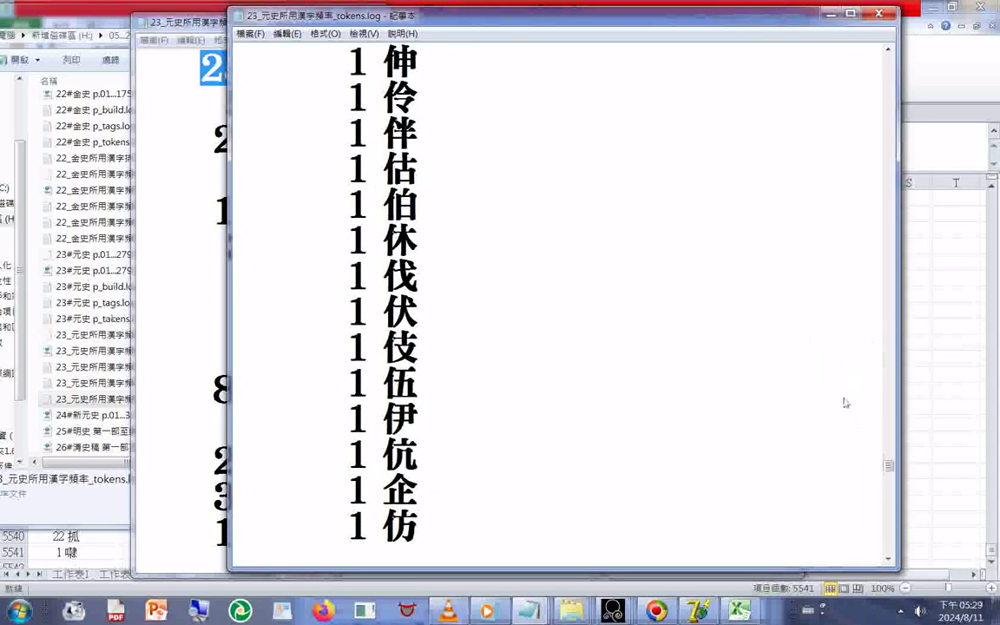
{"action": "left_click", "coordinate": [888, 497]}
{"action": "left_click", "coordinate": [888, 498]}
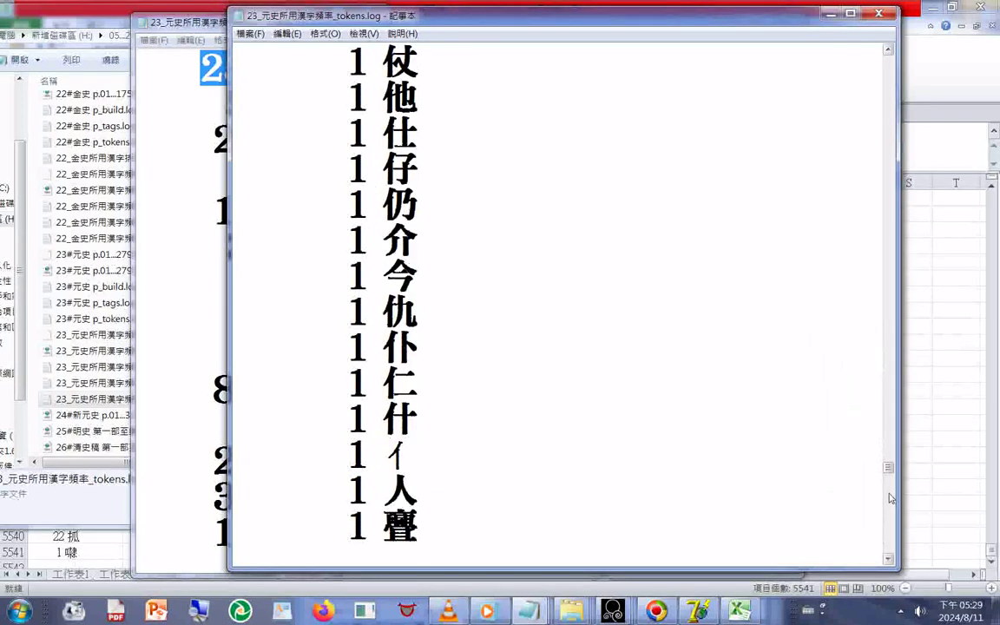
{"action": "left_click", "coordinate": [888, 498]}
{"action": "left_click", "coordinate": [888, 498]}
{"action": "left_click", "coordinate": [888, 497]}
{"action": "left_click", "coordinate": [888, 497]}
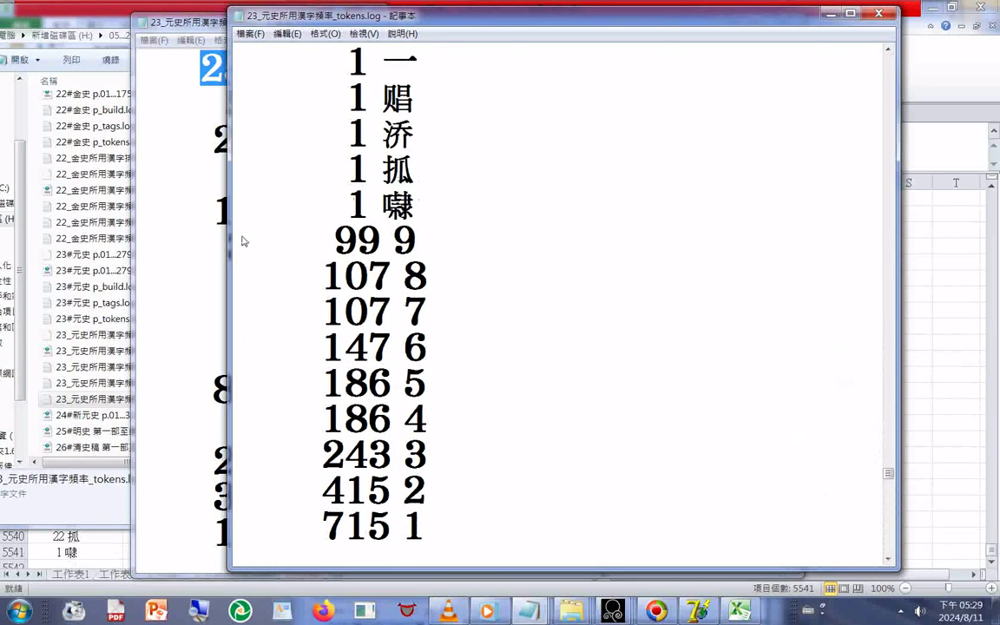
Delete all number tokens after 囖, from the 99 9 line to the end of the tokens log, leaving an empty last line.
{"action": "left_click_drag", "start_coordinate": [243, 241], "coordinate": [239, 52]}
{"action": "left_click_drag", "start_coordinate": [234, 241], "coordinate": [328, 557]}
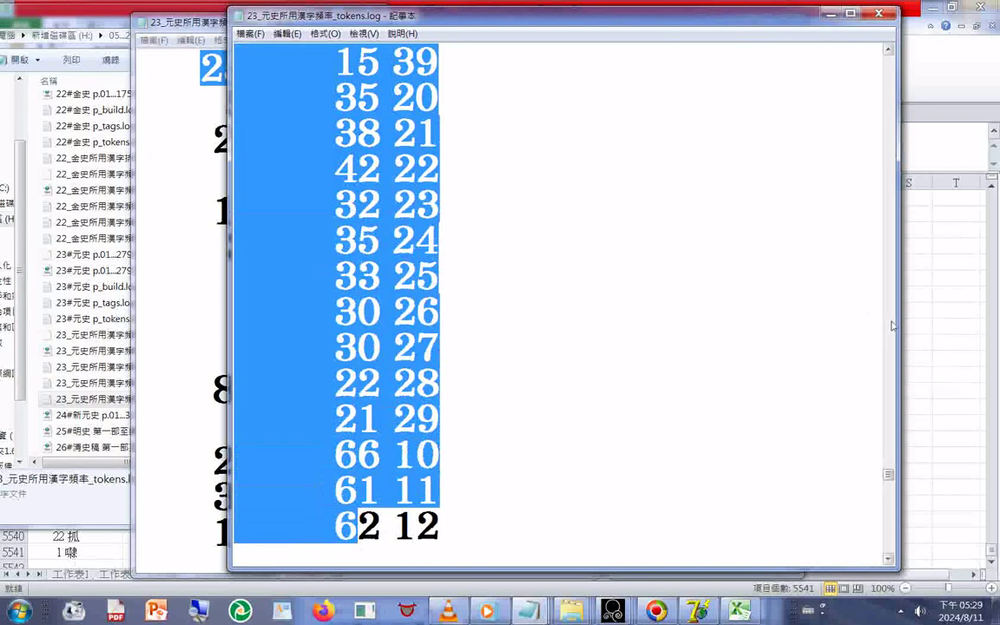
{"action": "left_click_drag", "start_coordinate": [890, 487], "coordinate": [889, 556]}
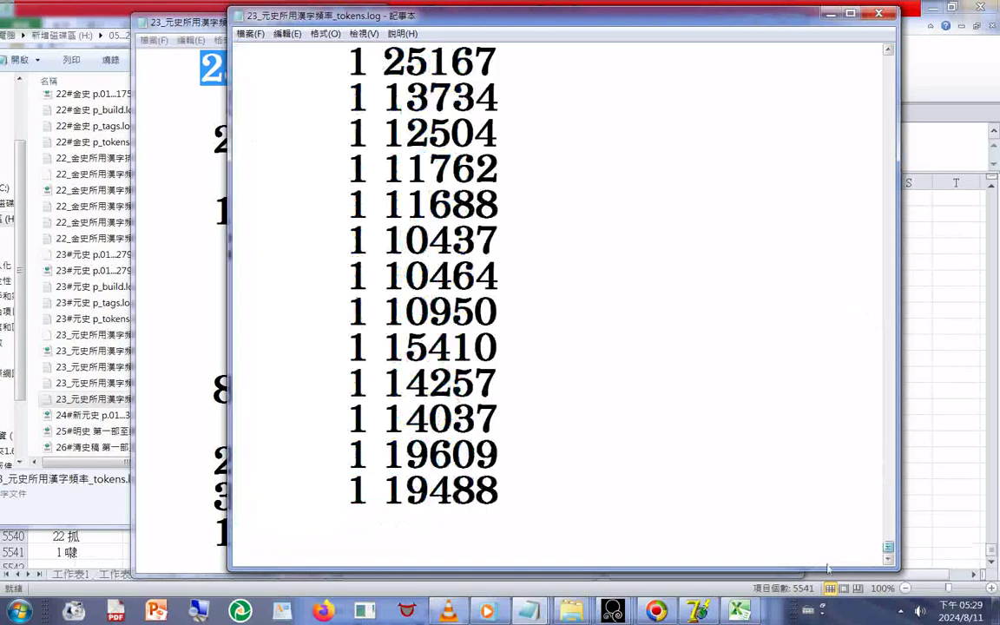
{"action": "left_click", "coordinate": [799, 495], "text": "shift"}
{"action": "key", "text": "Down"}
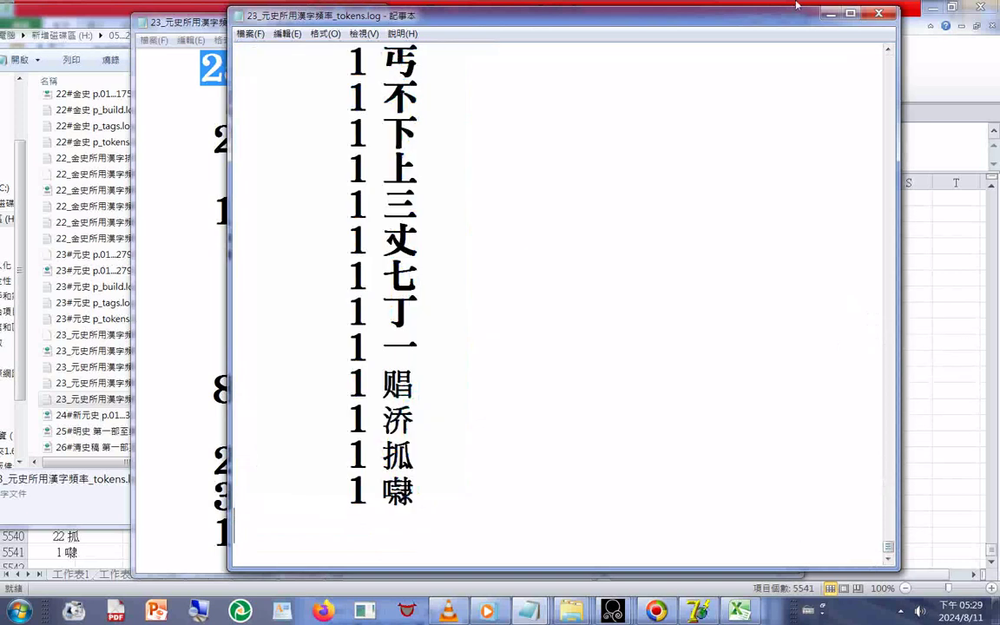
{"action": "key", "text": "BackSpace"}
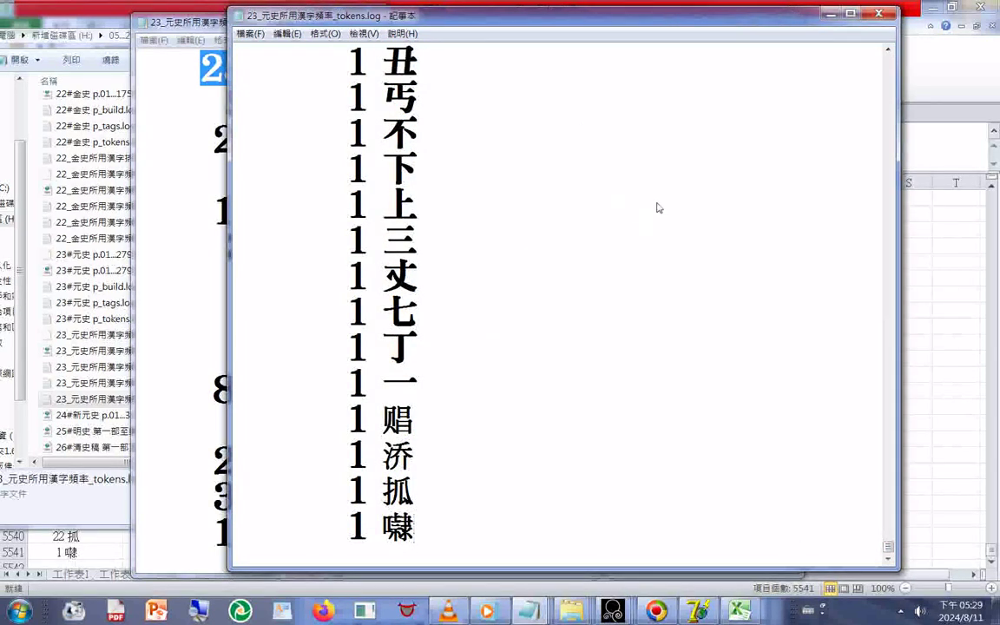
{"action": "key", "text": "Return"}
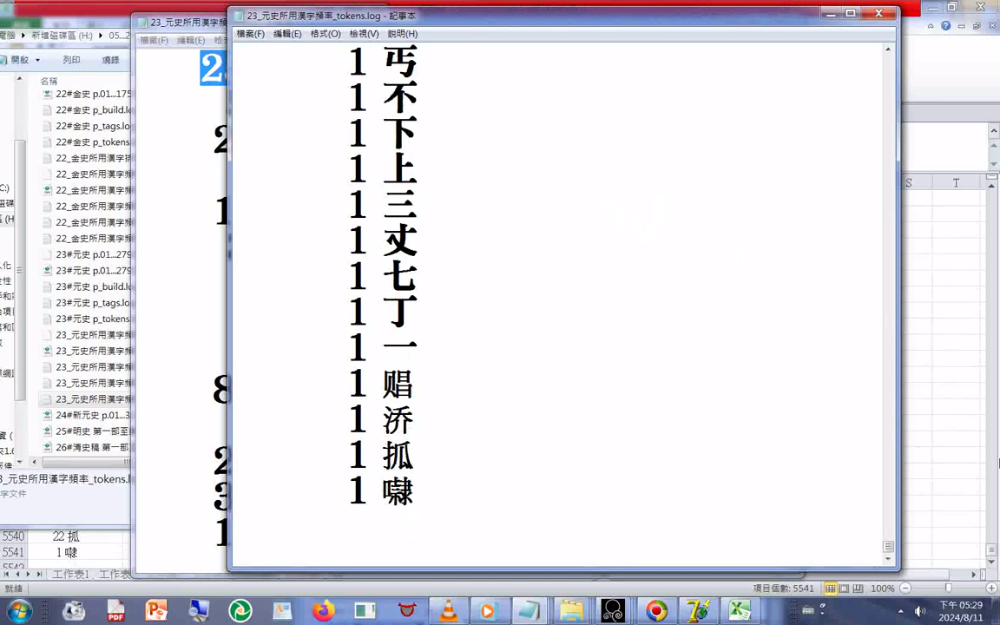
Check the character count in the worksheet and enter 5541 on the empty last line of the tokens log.
{"action": "left_click", "coordinate": [740, 611]}
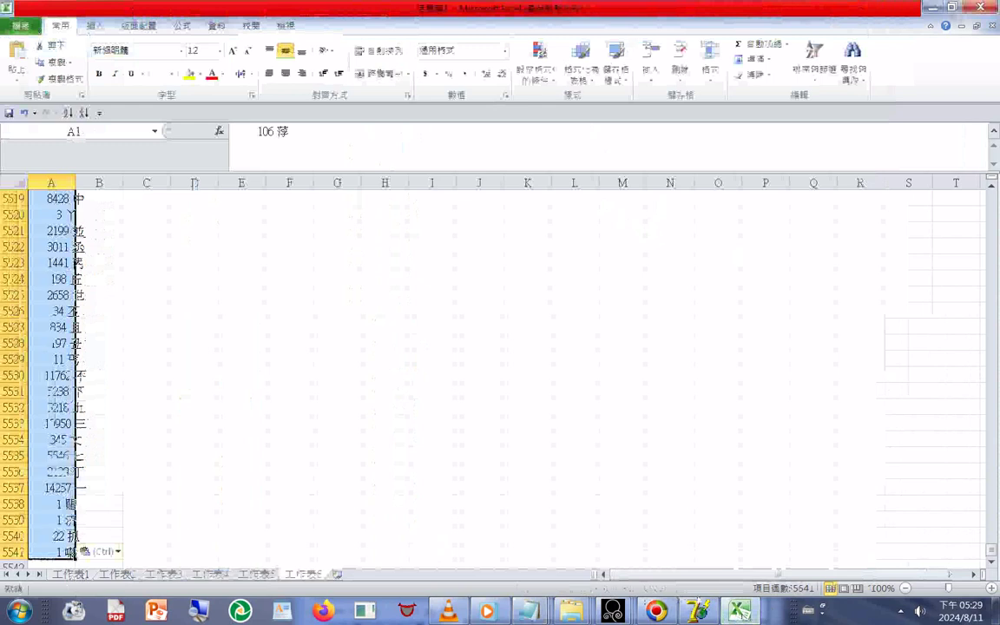
{"action": "mouse_move", "coordinate": [529, 612]}
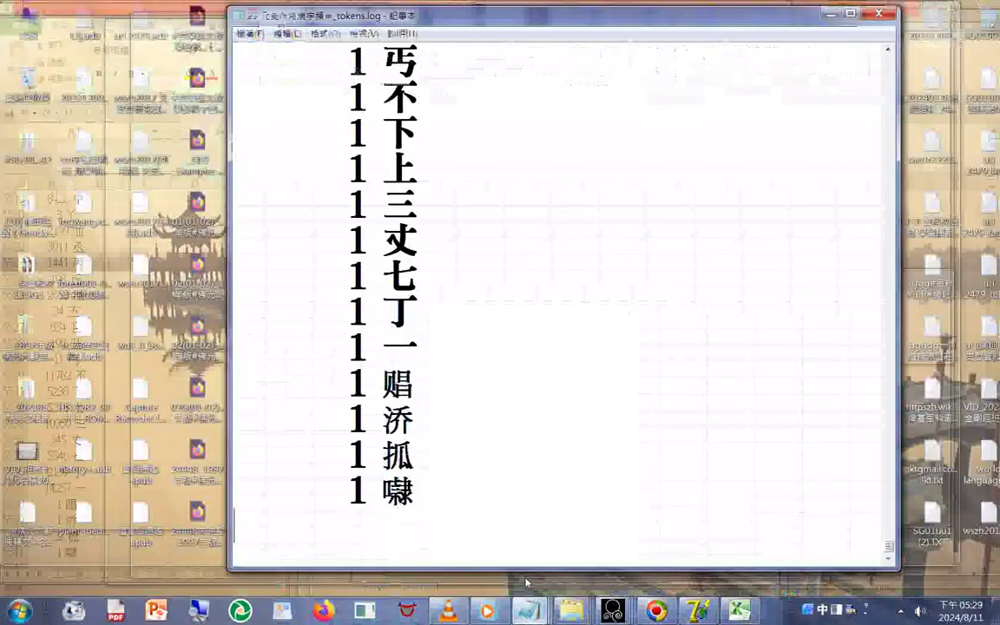
{"action": "left_click", "coordinate": [526, 578]}
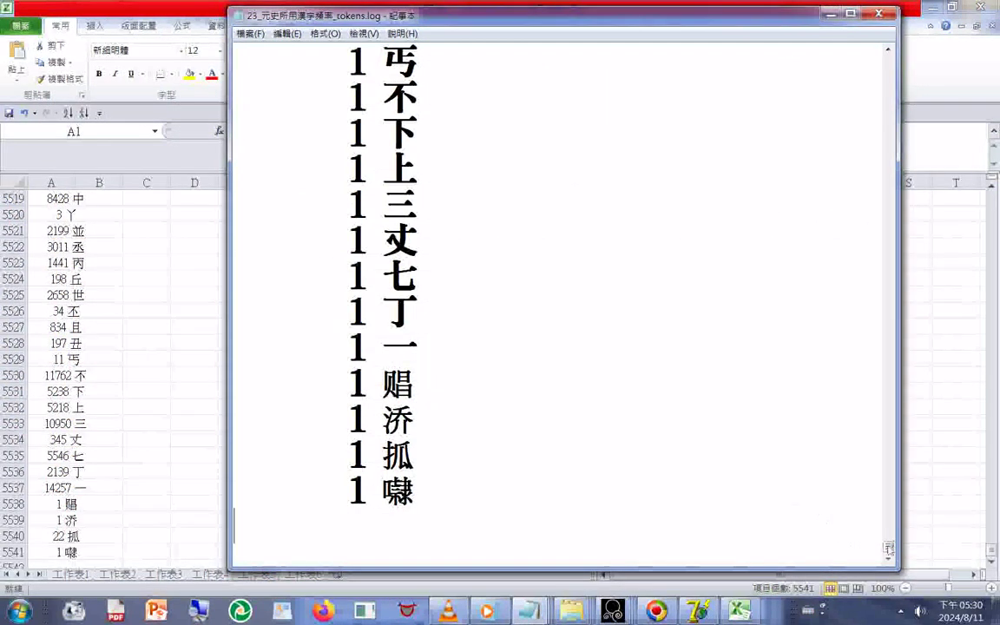
{"action": "left_click_drag", "start_coordinate": [888, 547], "coordinate": [786, 538]}
{"action": "left_click_drag", "start_coordinate": [444, 555], "coordinate": [438, 550]}
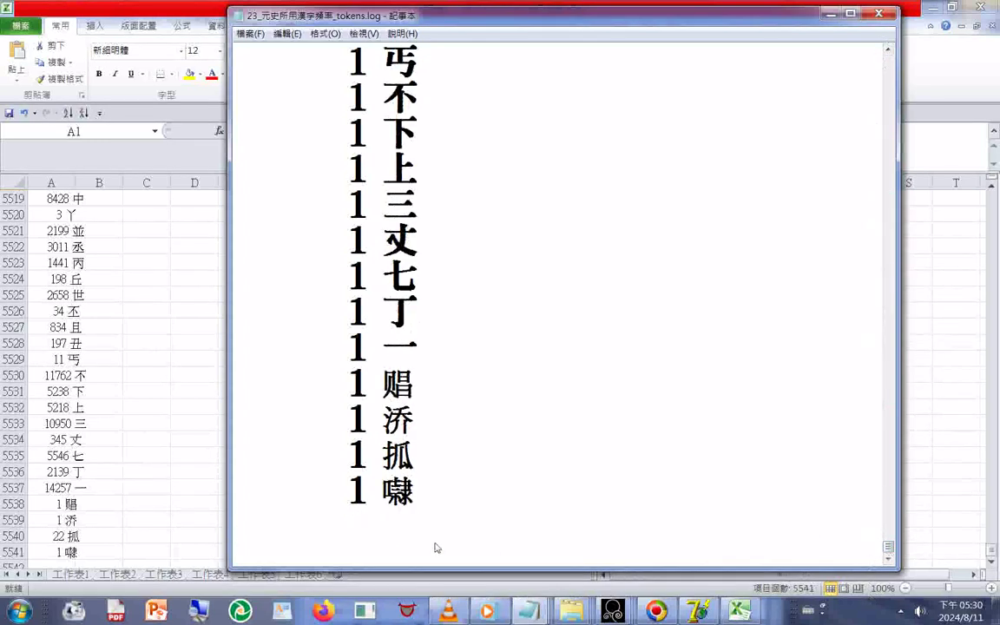
{"action": "right_click", "coordinate": [390, 525]}
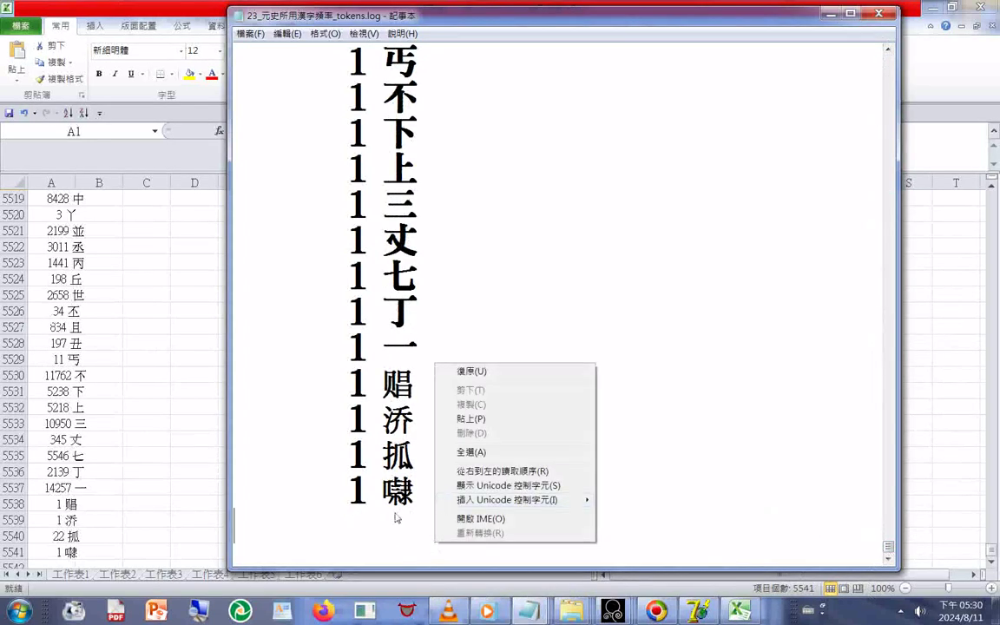
{"action": "left_click", "coordinate": [367, 547]}
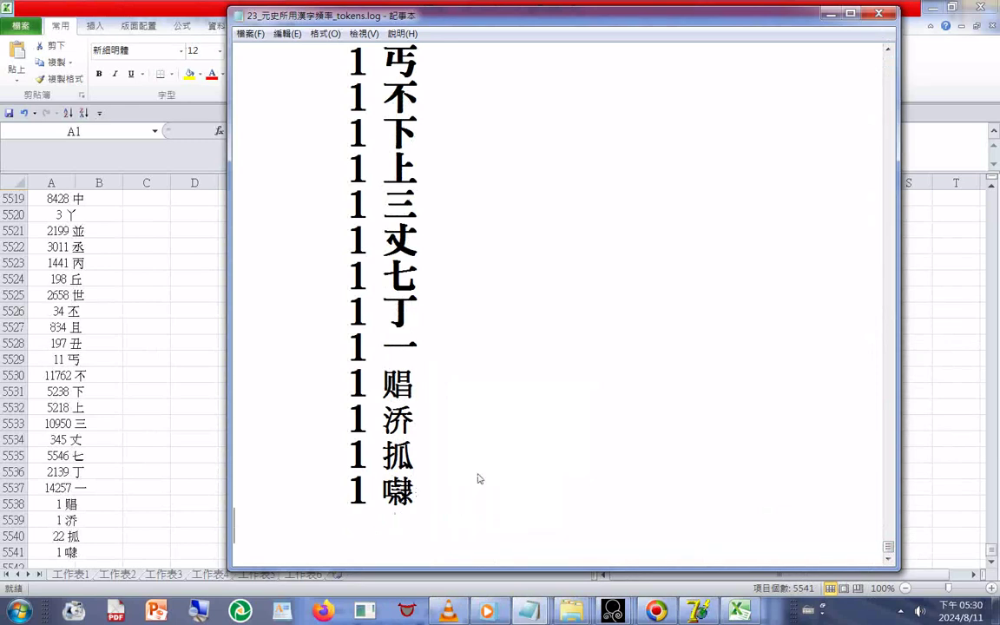
{"action": "type", "text": "5541"}
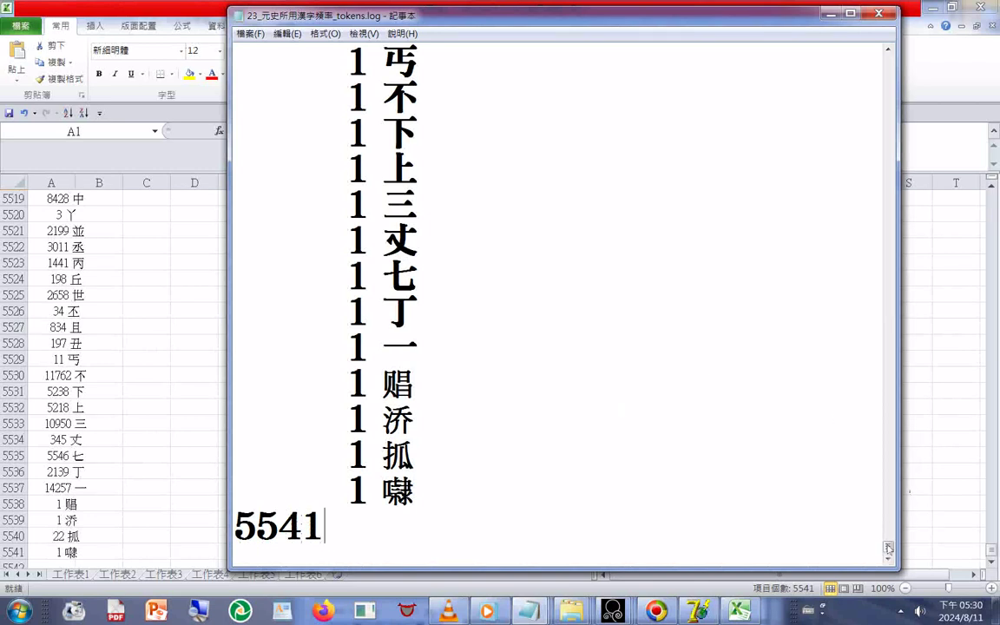
Examine the non-Chinese symbols near the start of the tokens log, highlighting them from the line after 鏷 to the line before 龜.
{"action": "left_click_drag", "start_coordinate": [887, 545], "coordinate": [875, 61]}
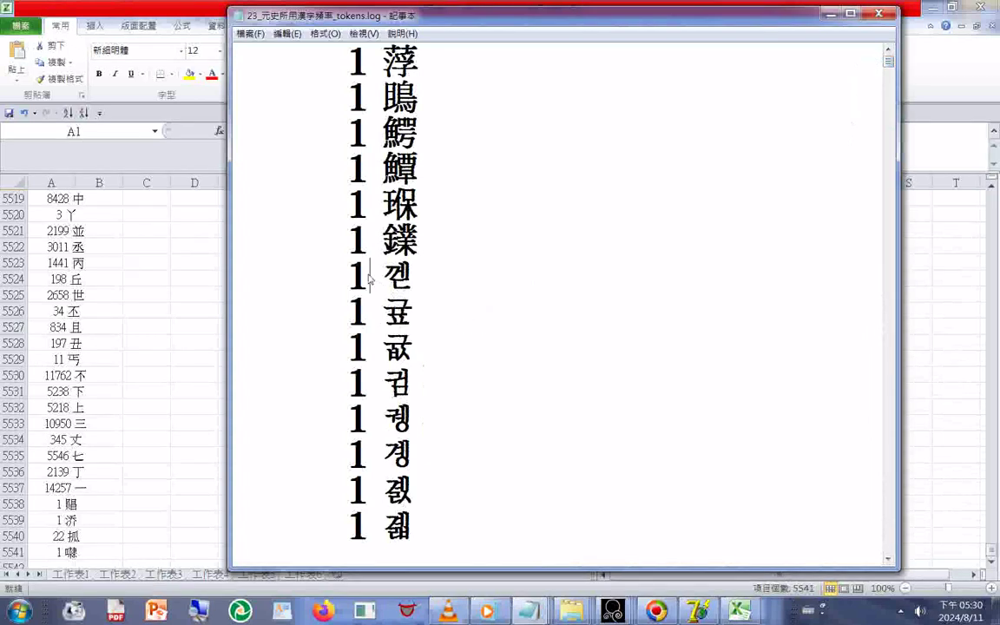
{"action": "left_click_drag", "start_coordinate": [370, 277], "coordinate": [439, 532]}
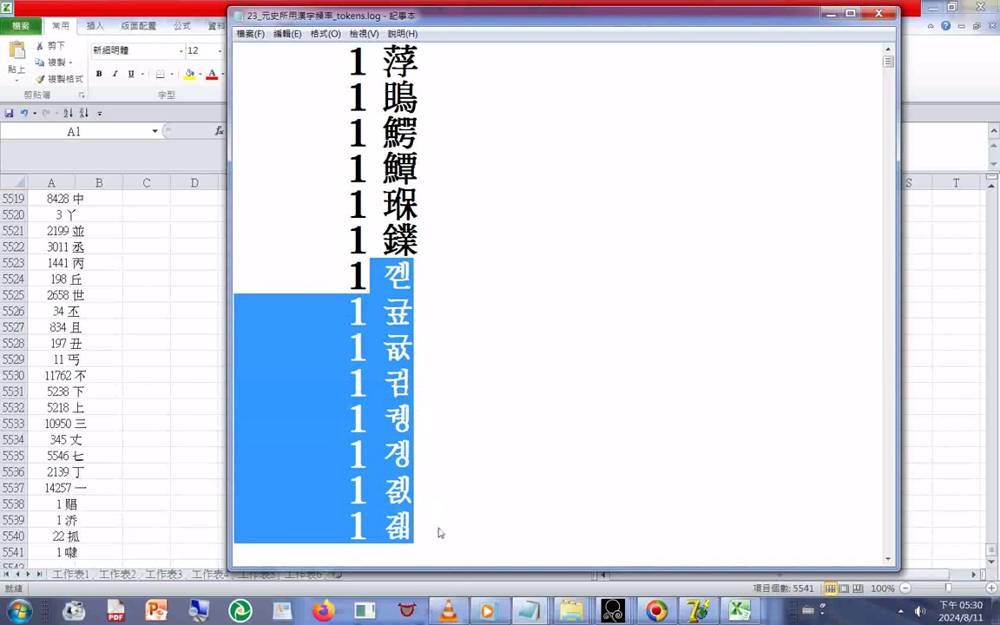
{"action": "scroll", "coordinate": [535, 408], "scroll_direction": "down", "scroll_amount": 4}
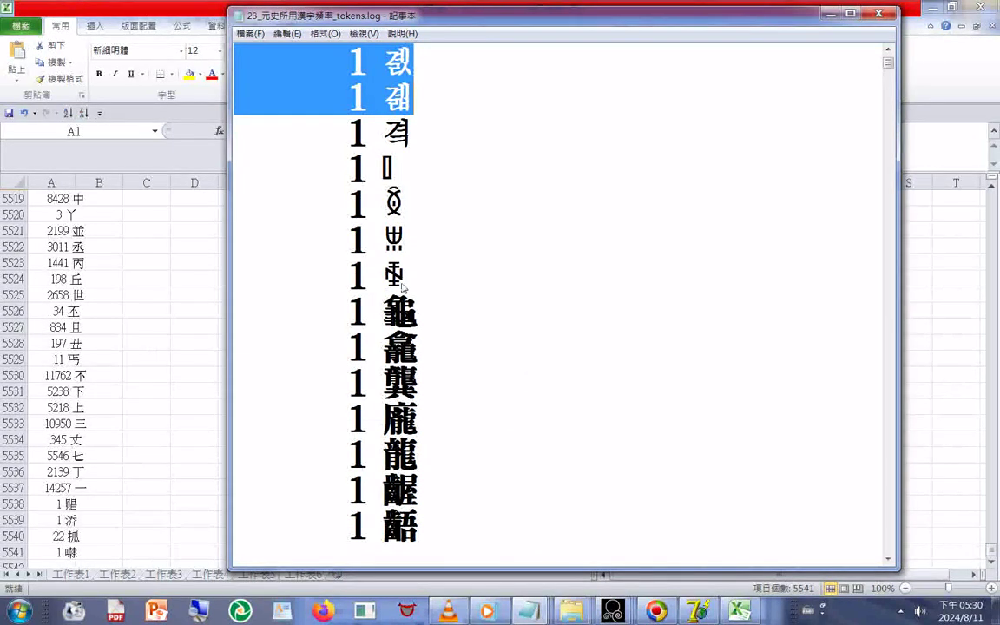
{"action": "scroll", "coordinate": [576, 174], "scroll_direction": "up", "scroll_amount": 3}
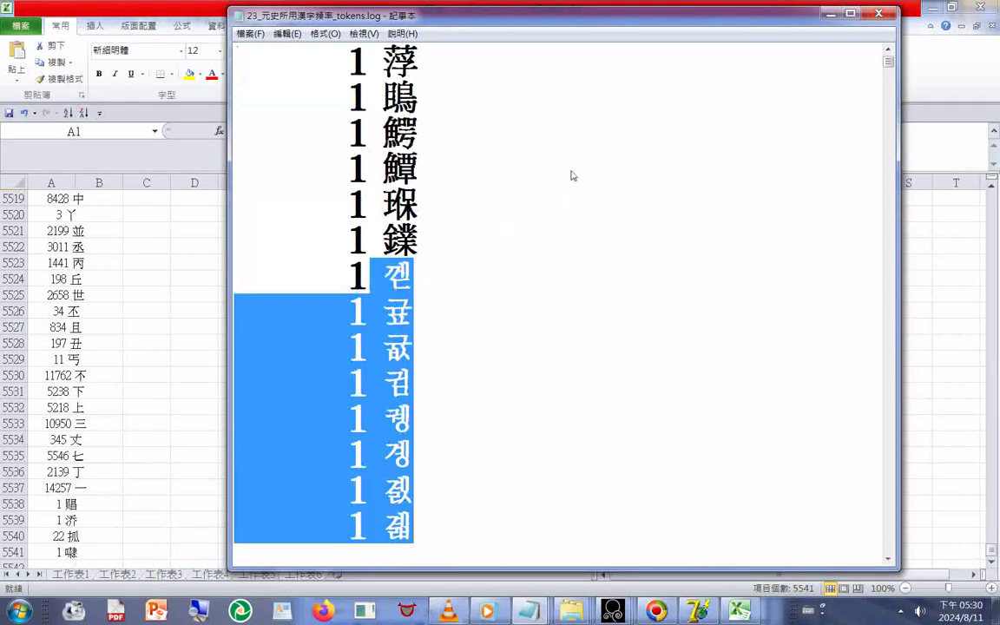
{"action": "scroll", "coordinate": [439, 469], "scroll_direction": "down", "scroll_amount": 1}
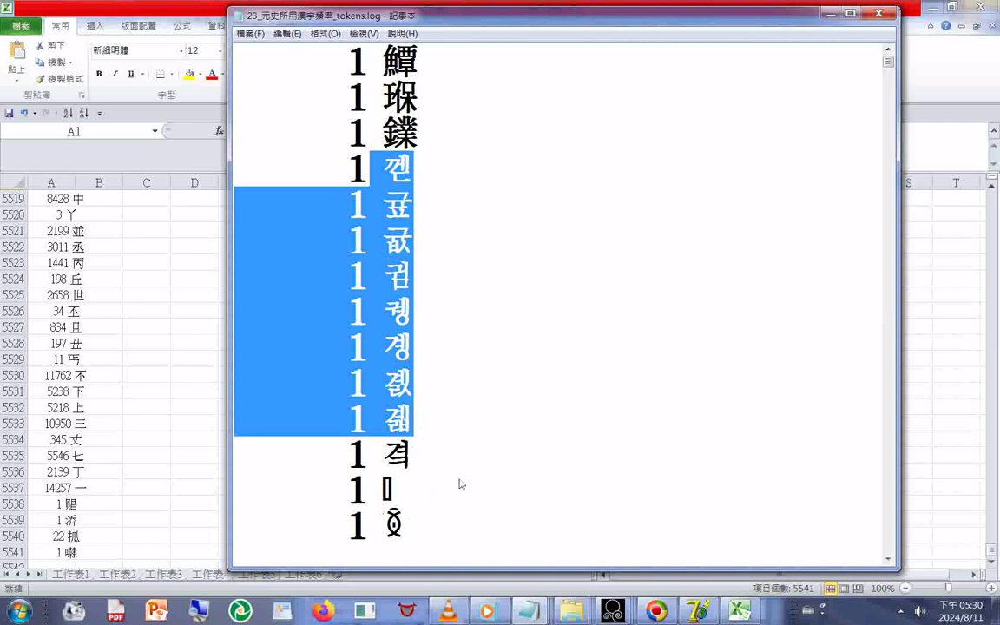
{"action": "scroll", "coordinate": [460, 483], "scroll_direction": "down", "scroll_amount": 2}
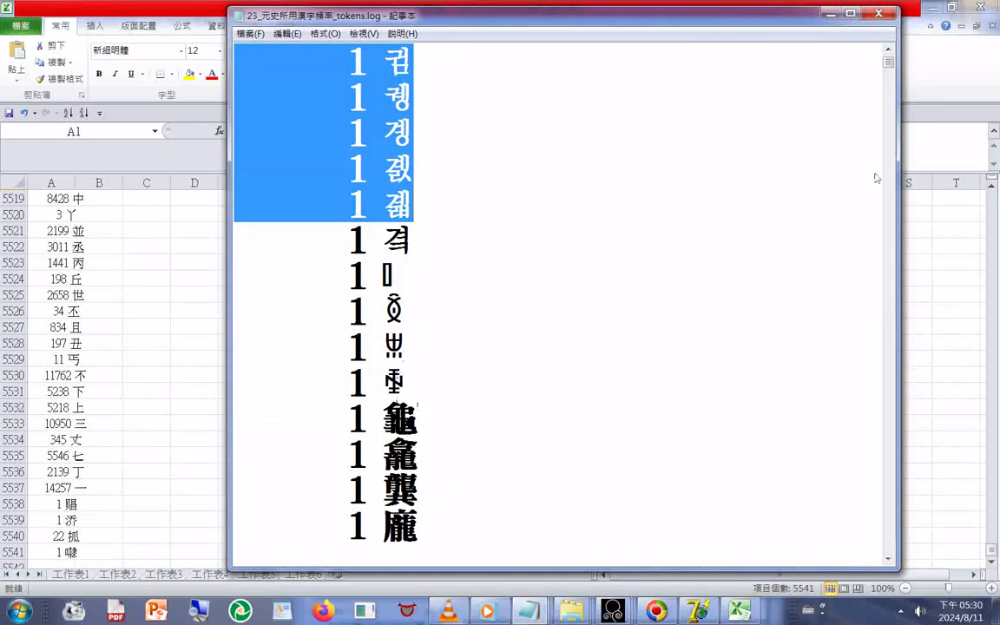
{"action": "left_click_drag", "start_coordinate": [888, 61], "coordinate": [888, 549]}
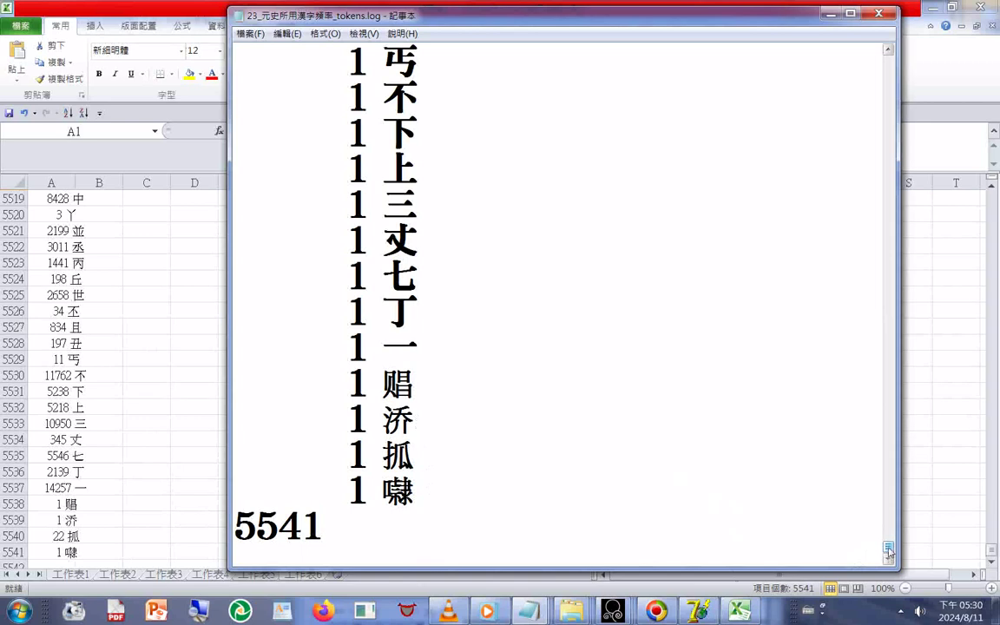
{"action": "left_click_drag", "start_coordinate": [888, 550], "coordinate": [862, 67]}
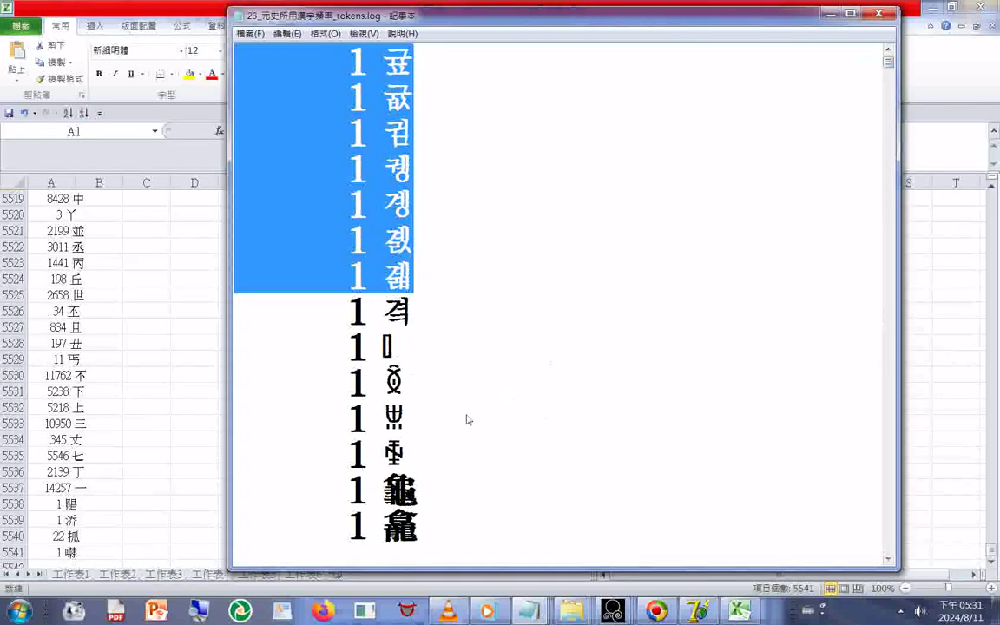
{"action": "left_click_drag", "start_coordinate": [417, 467], "coordinate": [220, 82]}
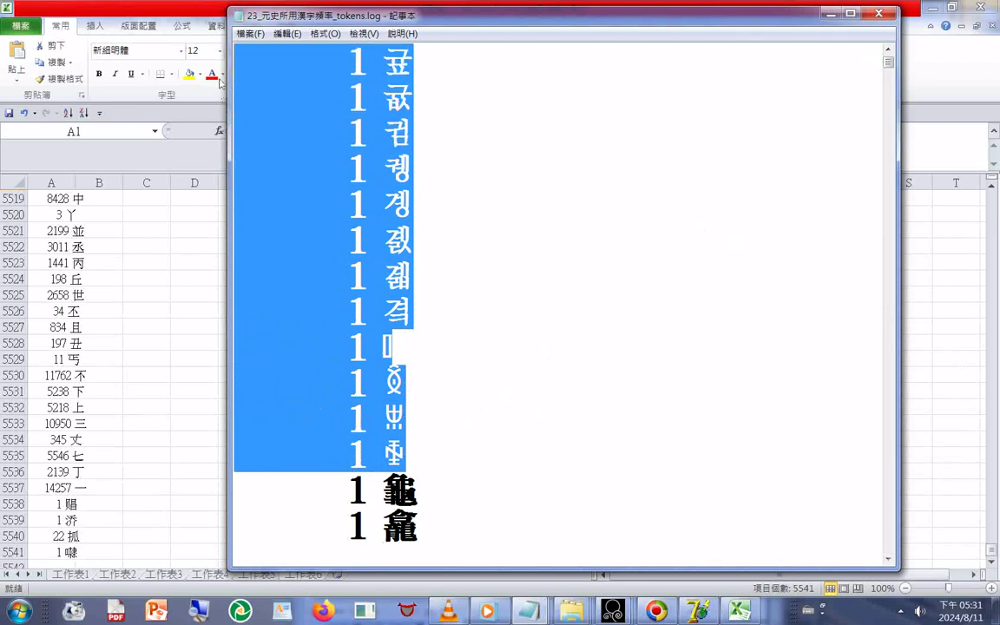
{"action": "scroll", "coordinate": [397, 358], "scroll_direction": "up", "scroll_amount": 2}
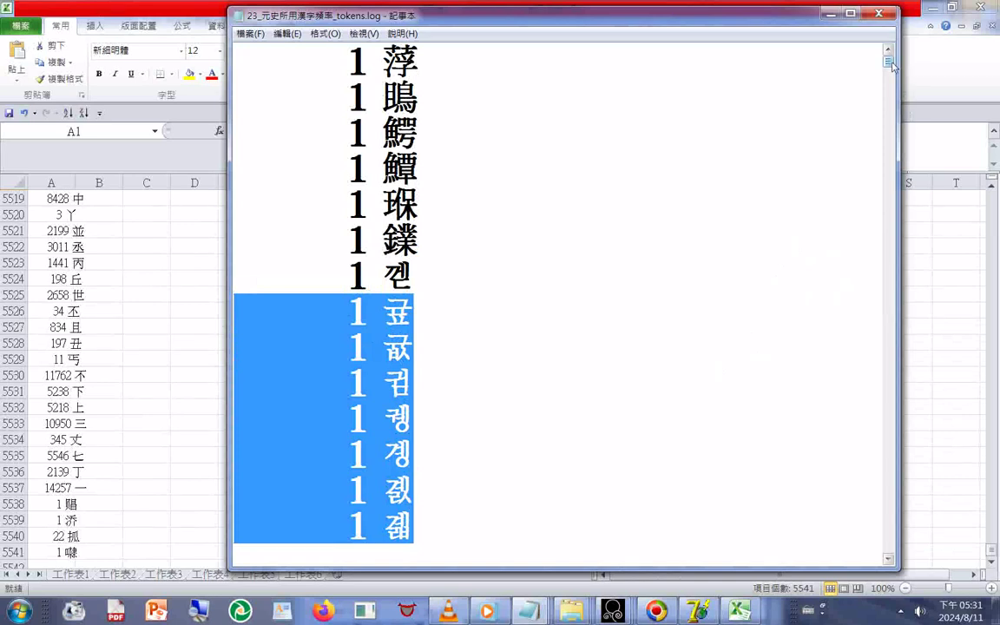
Append 13 and 5528 after 5541 on the last line of the tokens log and place the cursor before 5528.
{"action": "left_click_drag", "start_coordinate": [888, 61], "coordinate": [888, 547]}
{"action": "left_click", "coordinate": [393, 533]}
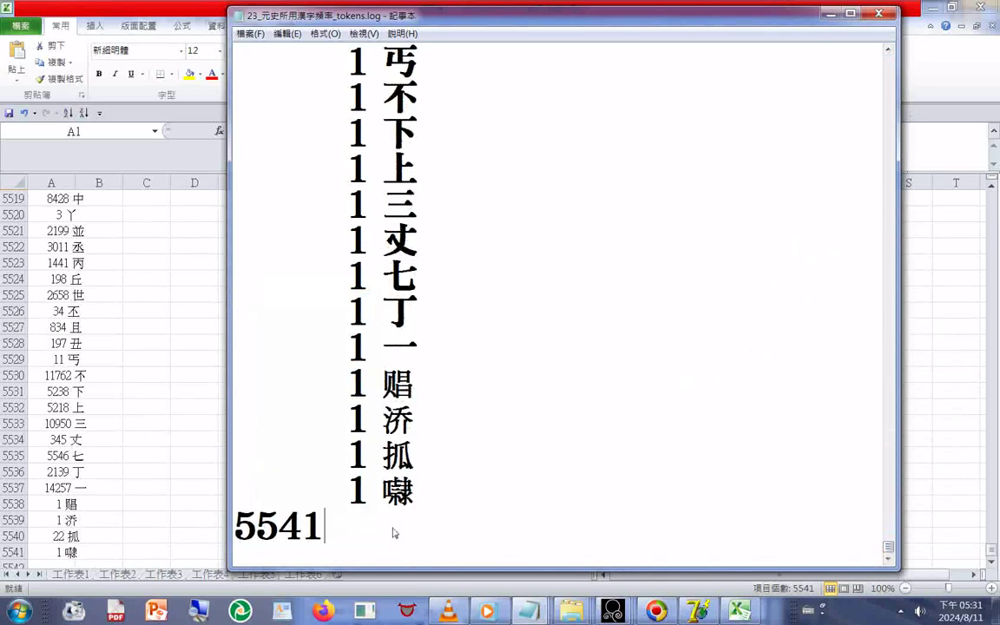
{"action": "type", "text": "13"}
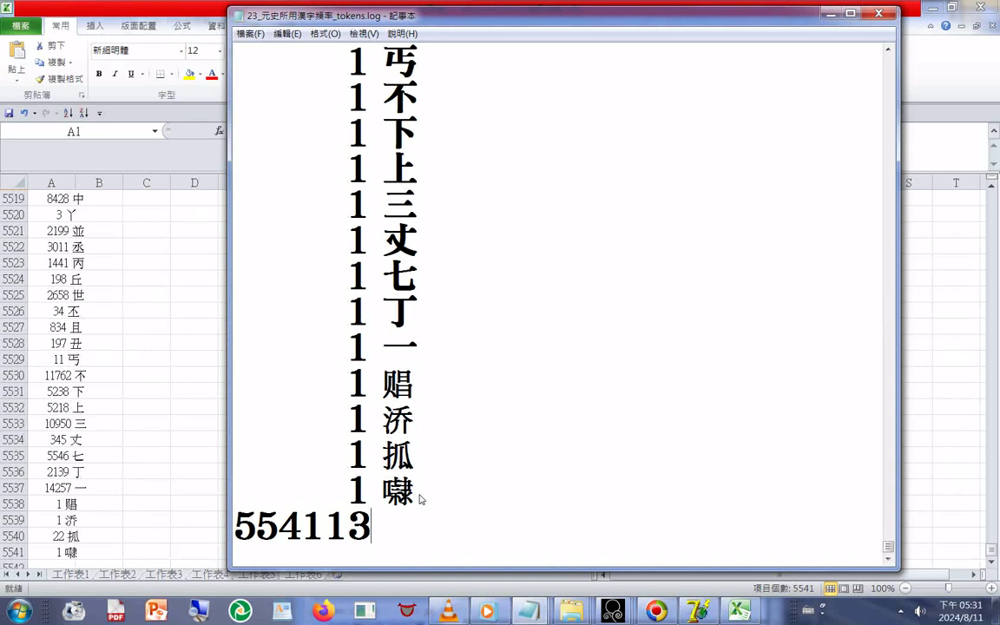
{"action": "type", "text": "5528"}
{"action": "key", "text": "Left"}
{"action": "key", "text": "Left"}
{"action": "key", "text": "Left"}
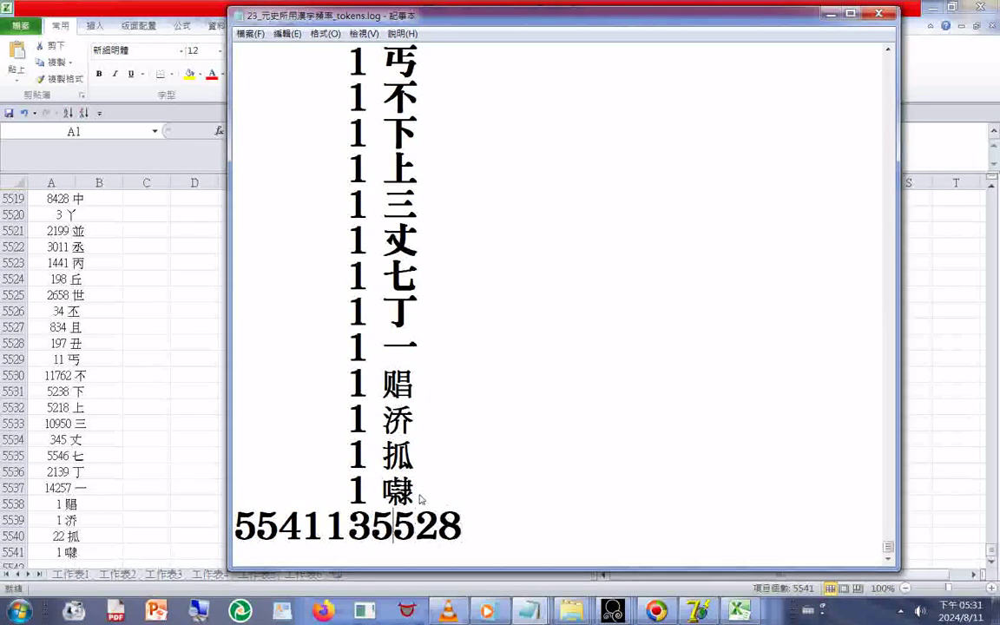
{"action": "key", "text": "Left"}
{"action": "type", "text": "-"}
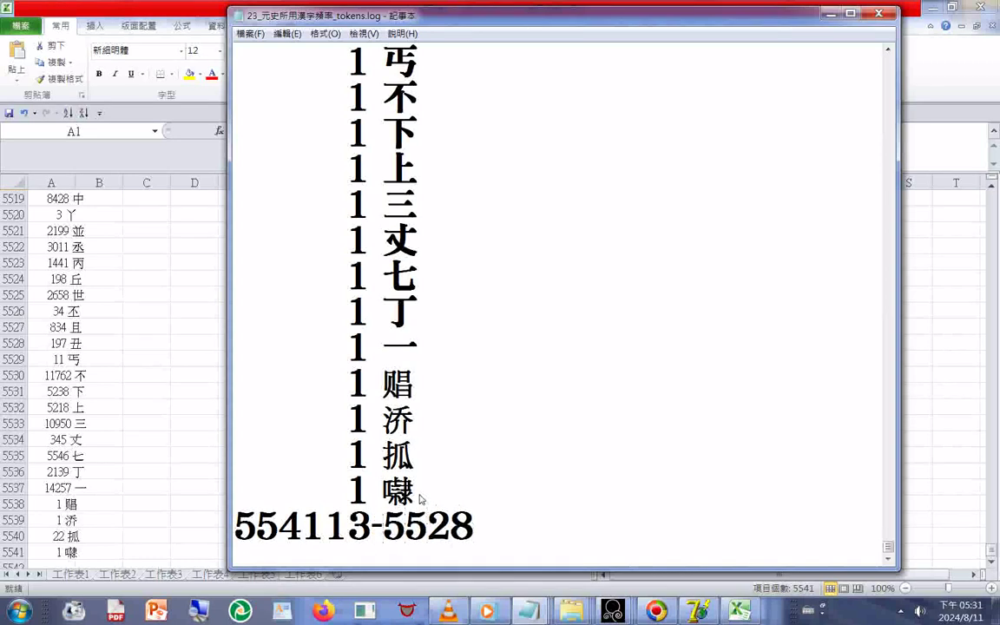
{"action": "type", "text": "0-"}
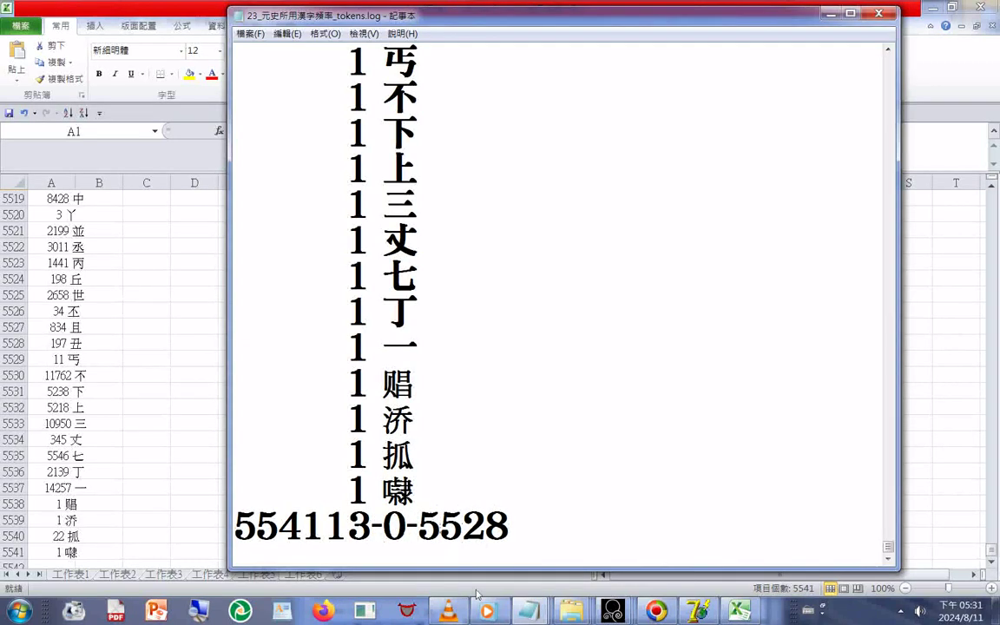
{"action": "key", "text": "BackSpace"}
{"action": "key", "text": "BackSpace"}
{"action": "key", "text": "BackSpace"}
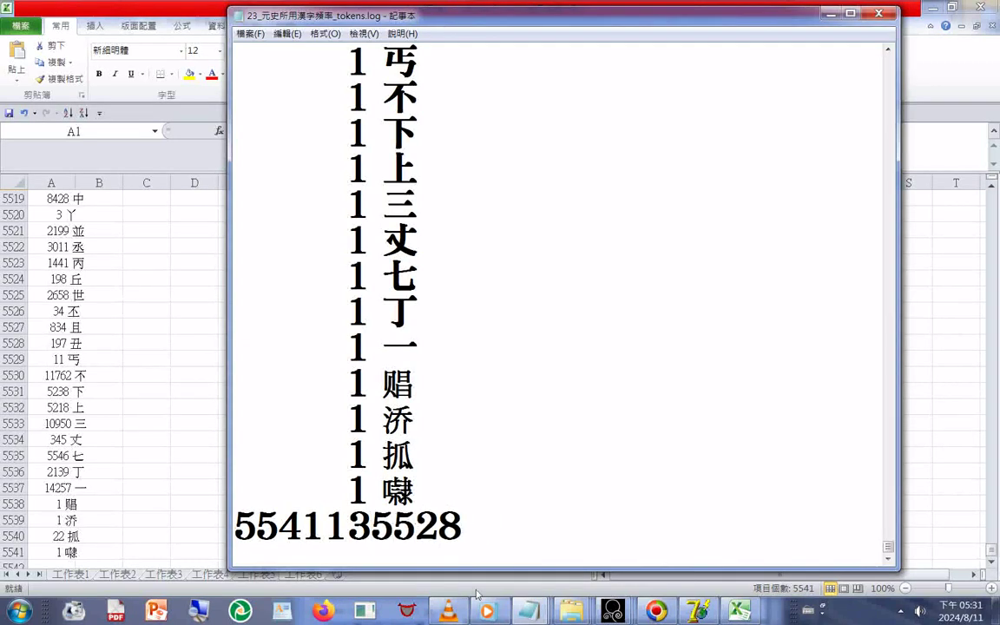
Insert the equals and minus signs so the last line reads 5541-13=5528.
{"action": "type", "text": "="}
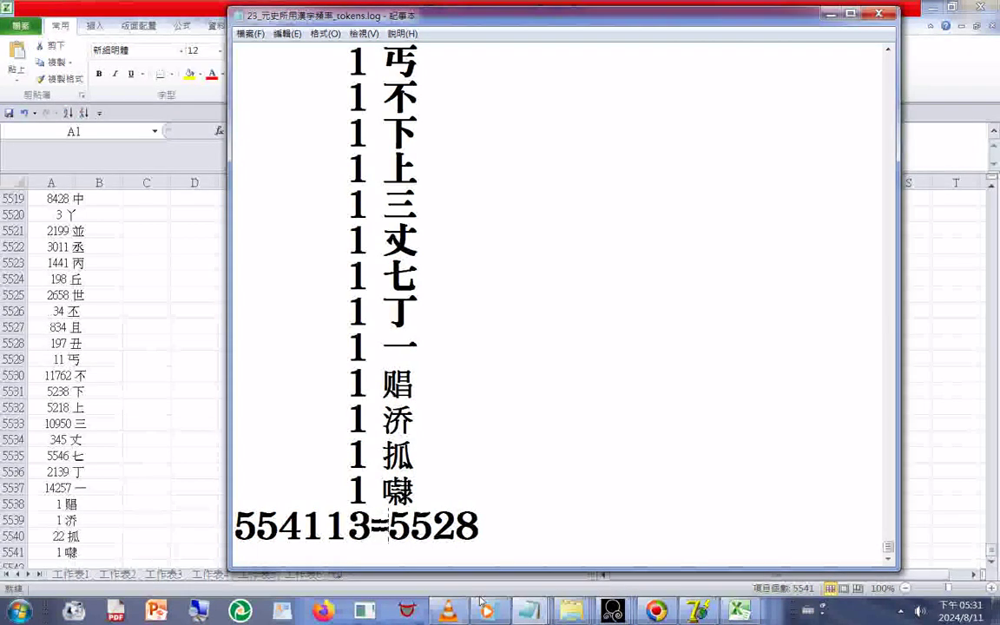
{"action": "key", "text": "Left"}
{"action": "key", "text": "Left"}
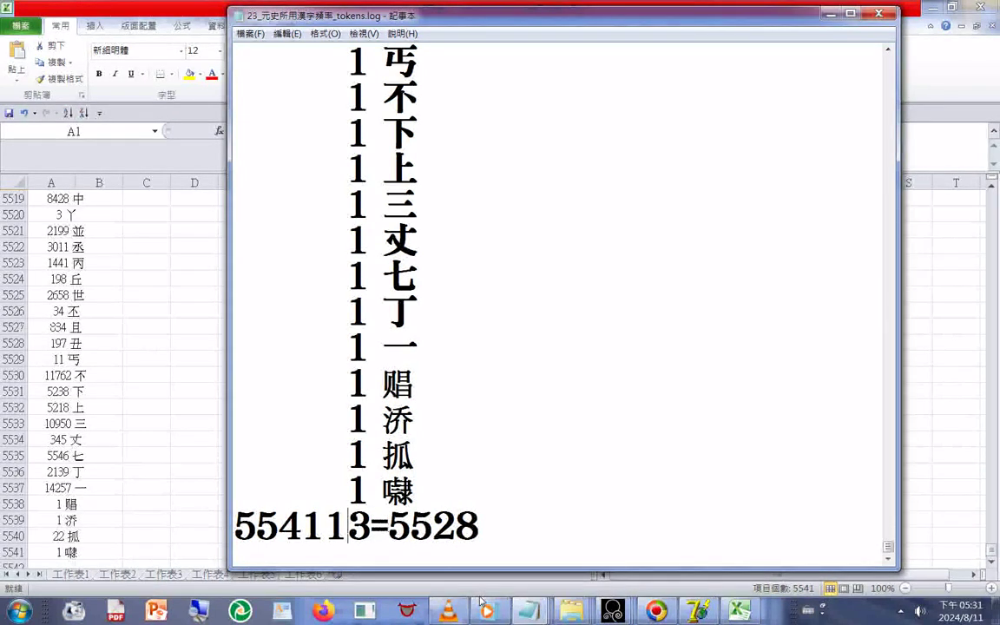
{"action": "type", "text": "-"}
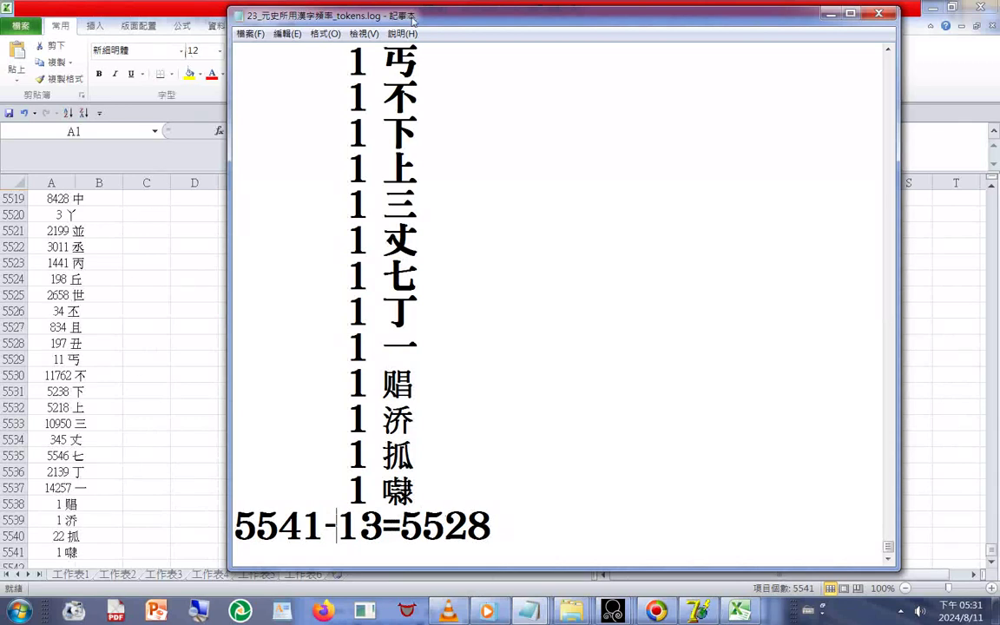
Move the tokens log window aside and copy the line "25167 之" from 23_元史所用漢字頻率.XML.
{"action": "left_click_drag", "start_coordinate": [413, 19], "coordinate": [998, 26]}
{"action": "left_click", "coordinate": [529, 611]}
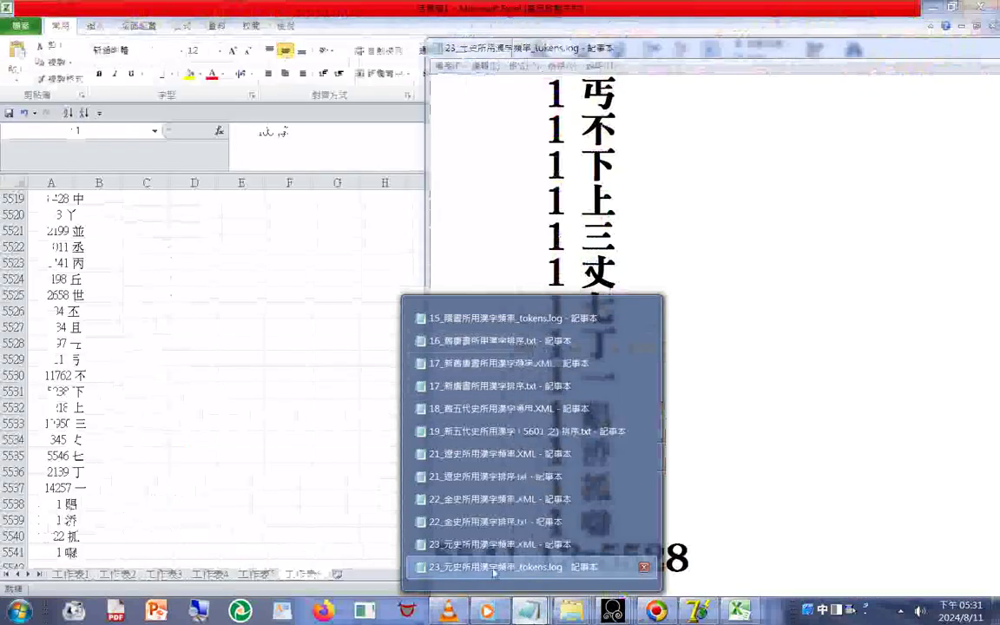
{"action": "left_click", "coordinate": [496, 544]}
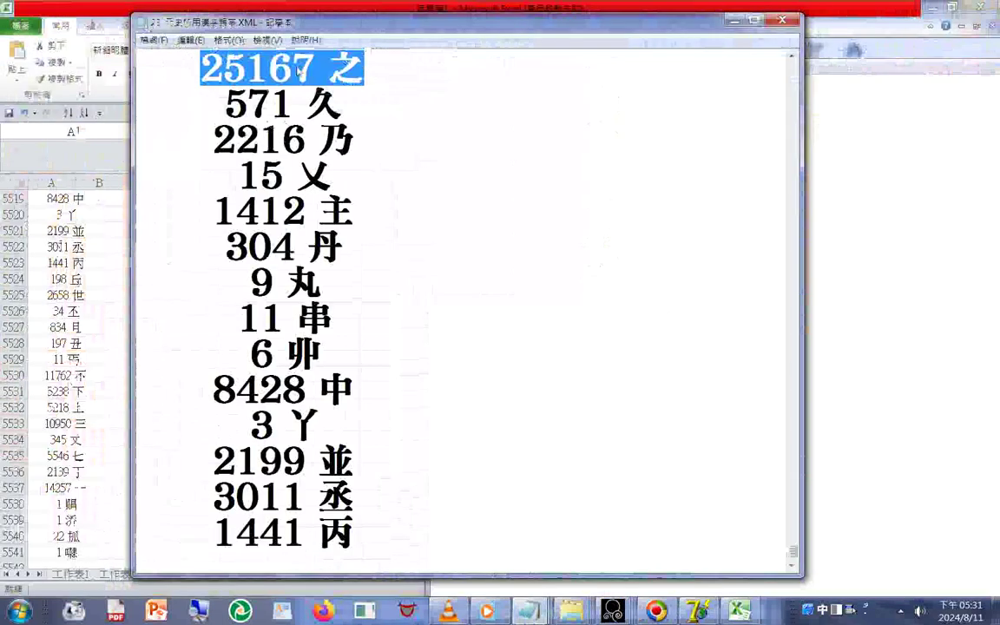
{"action": "right_click", "coordinate": [299, 67]}
{"action": "left_click", "coordinate": [353, 108]}
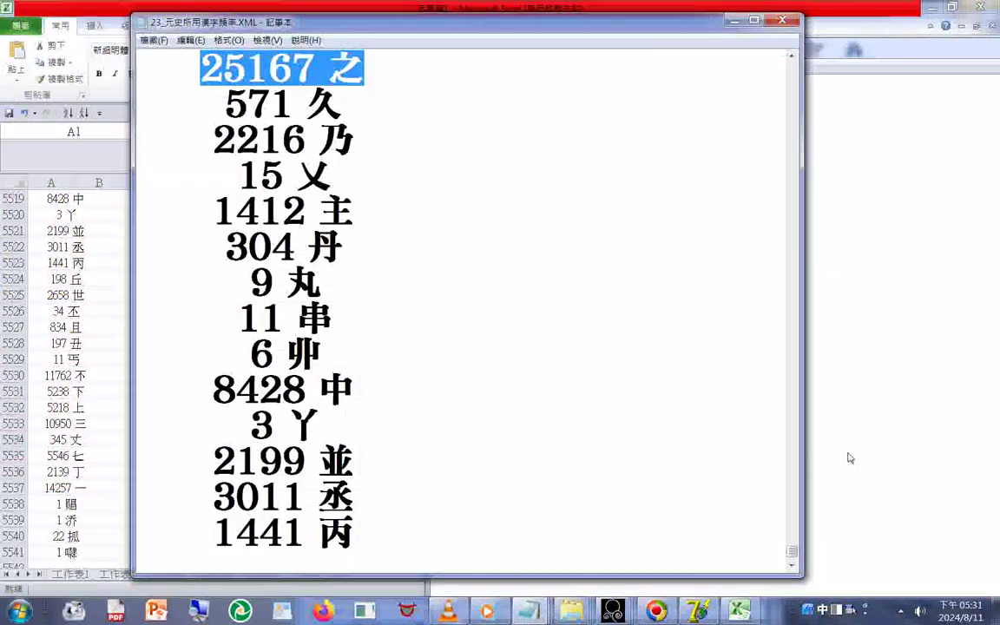
Switch back to the tokens log and paste "25167 之" on a new line above 5541-13=5528.
{"action": "key", "text": "alt+Tab"}
{"action": "key", "text": "Down"}
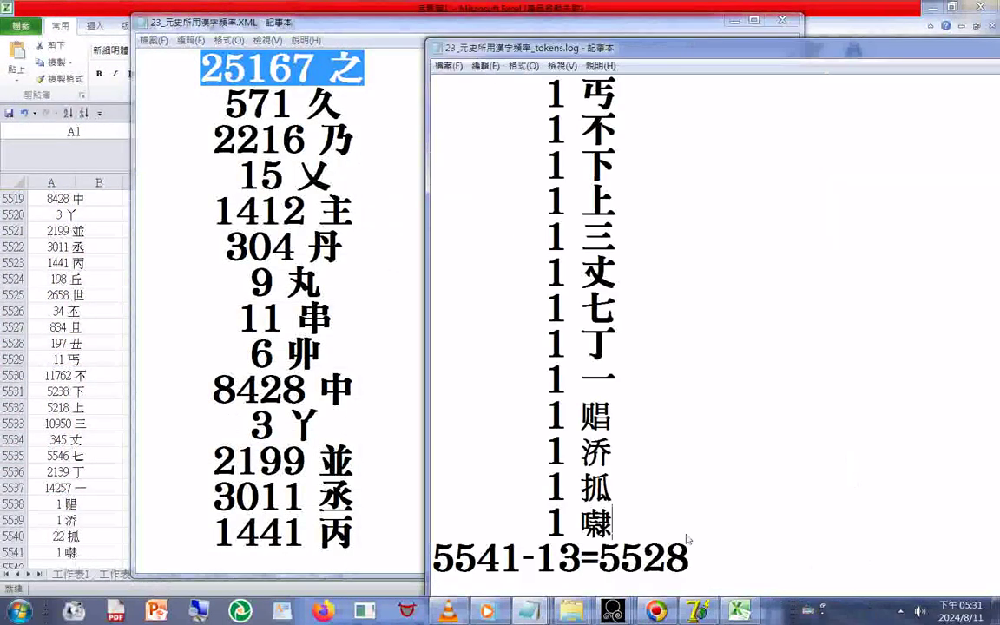
{"action": "key", "text": "ctrl+z"}
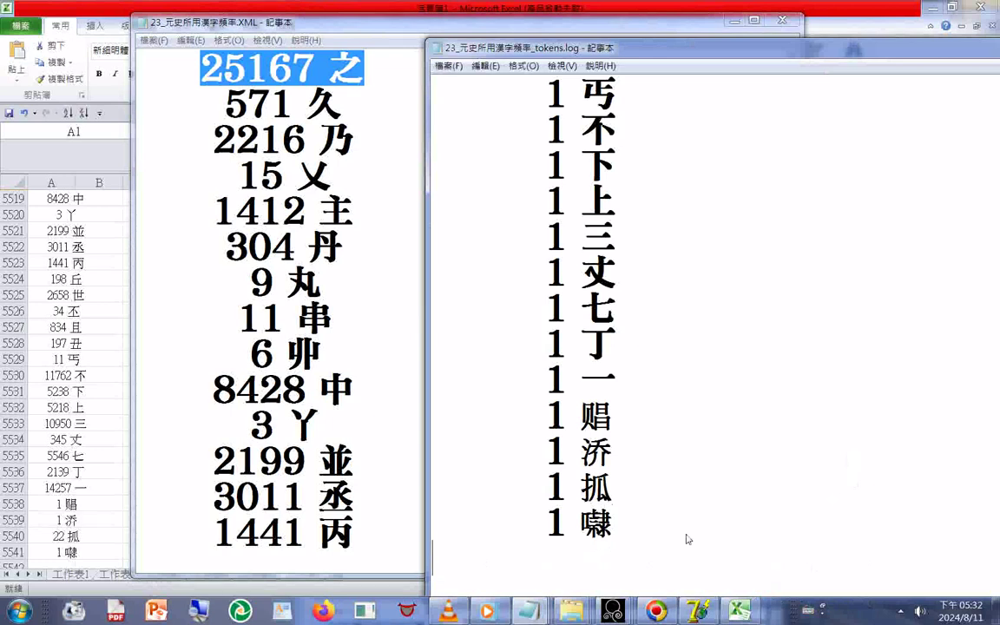
{"action": "type", "text": "25167 之"}
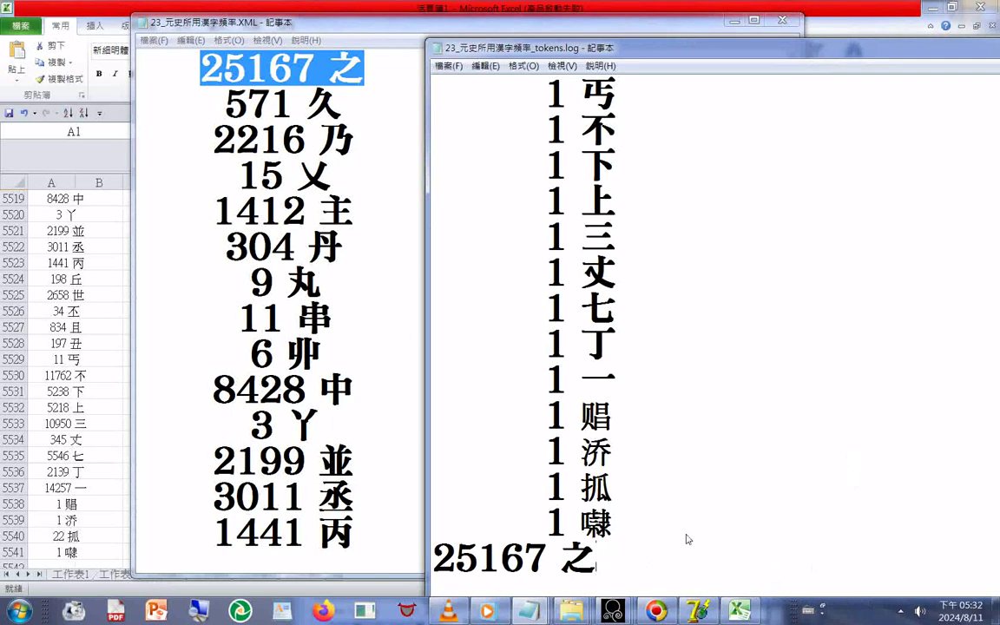
Enclose the pasted entry in parentheses as (25167 之), leaving no stray digit or blank line around it.
{"action": "type", "text": ")"}
{"action": "key", "text": "Home"}
{"action": "type", "text": "9"}
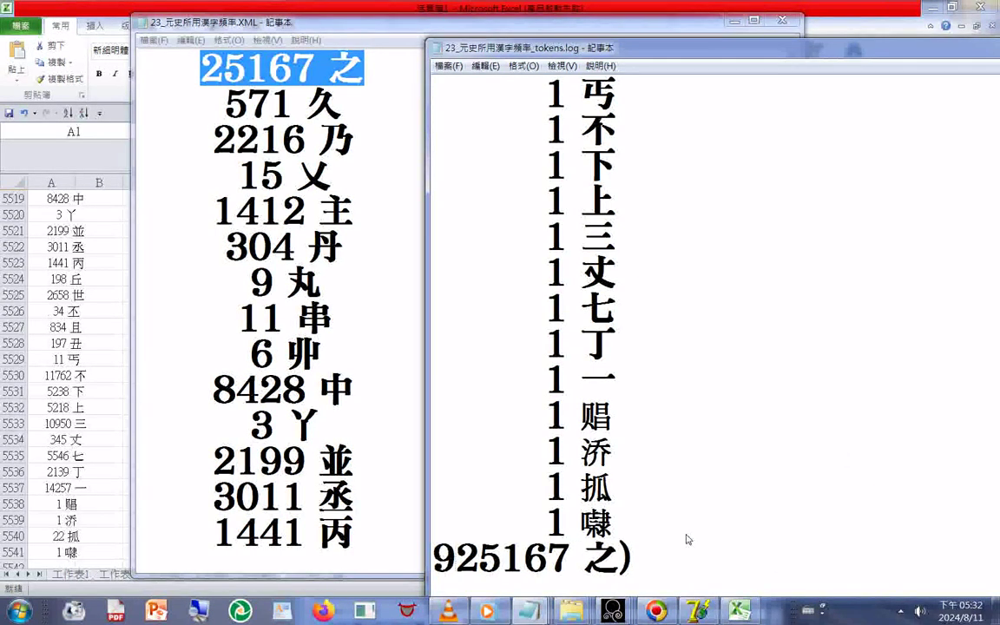
{"action": "type", "text": "("}
{"action": "key", "text": "Home"}
{"action": "key", "text": "Return"}
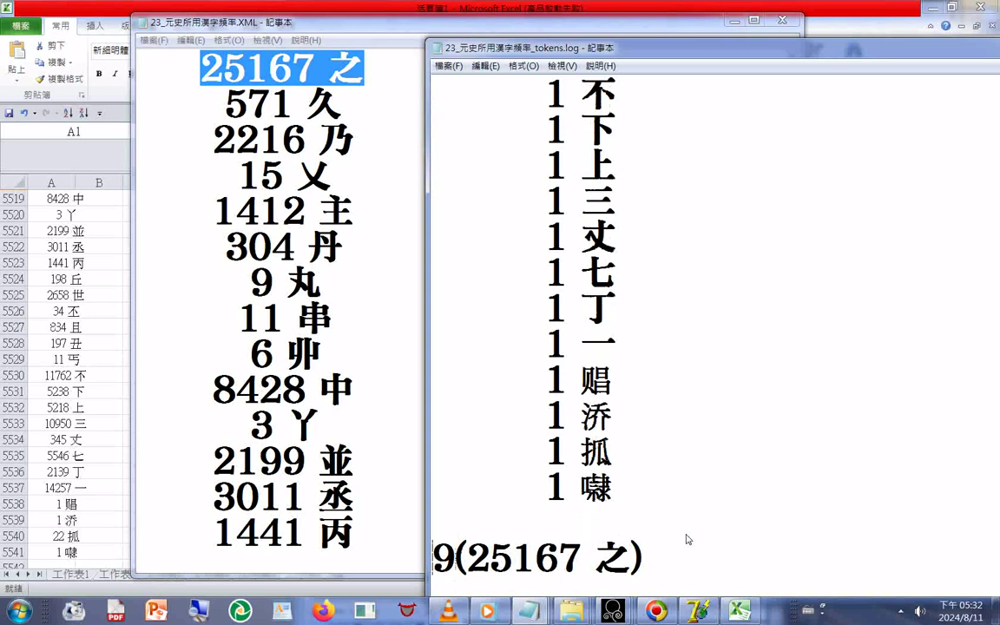
{"action": "key", "text": "Delete"}
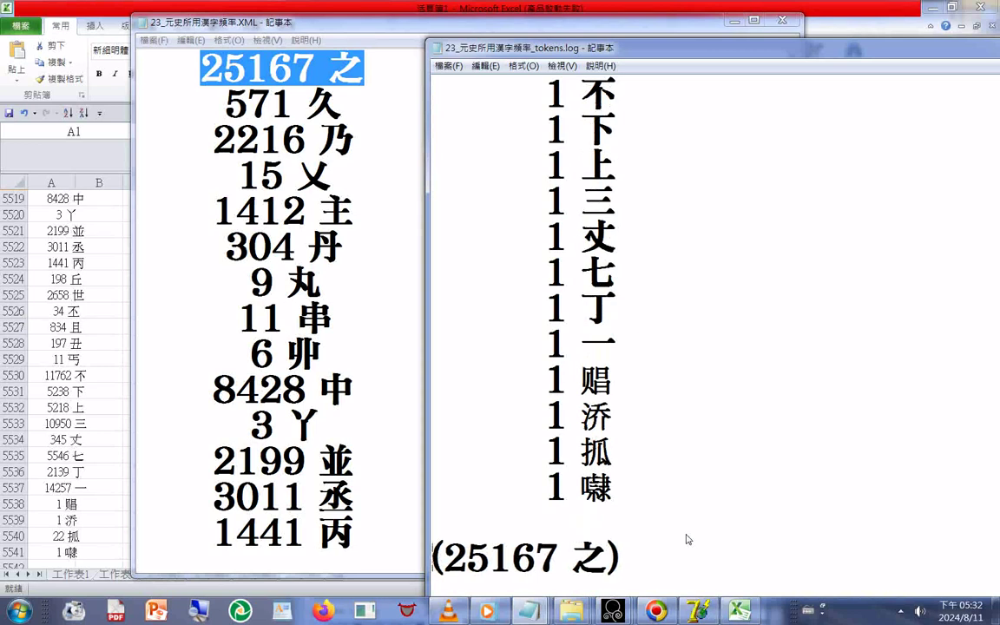
{"action": "key", "text": "BackSpace"}
{"action": "key", "text": "End"}
{"action": "key", "text": "Return"}
{"action": "type", "text": "5541-13=5528"}
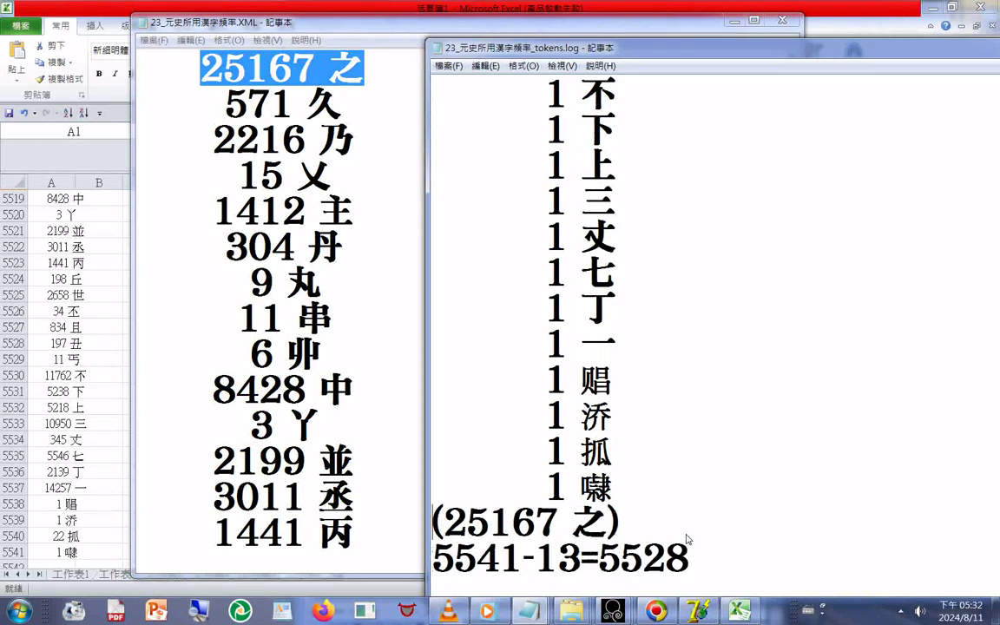
Start saving the log under a new name and copy the prefix 23_元史 from the proposed file name.
{"action": "left_click", "coordinate": [447, 66]}
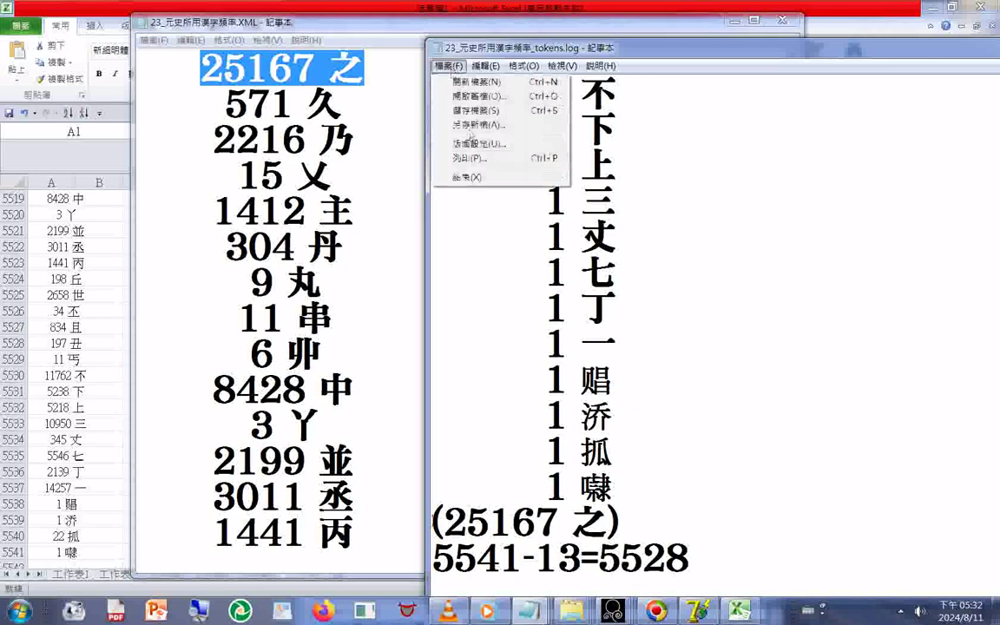
{"action": "left_click", "coordinate": [470, 127]}
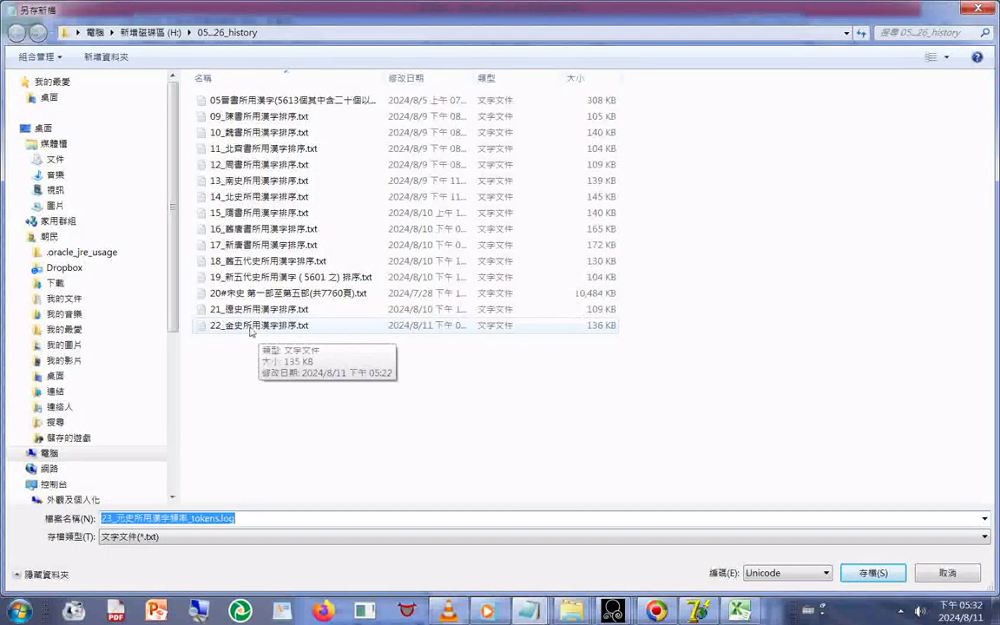
{"action": "double_click", "coordinate": [103, 521]}
{"action": "key", "text": "super+c"}
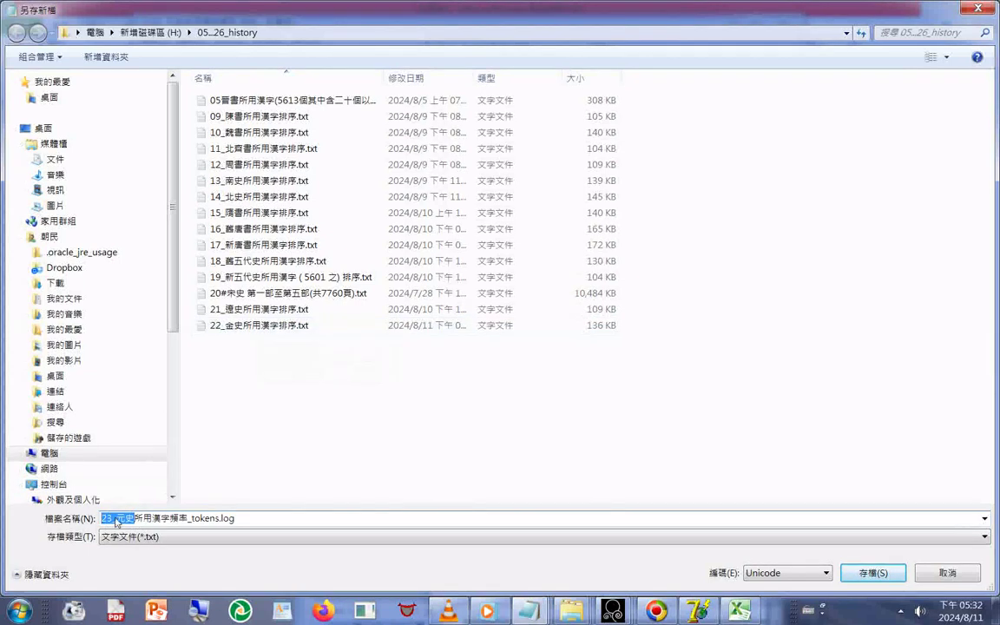
{"action": "right_click", "coordinate": [115, 523]}
{"action": "left_click", "coordinate": [157, 364]}
Reuse the name of 22_金史所用漢字排序.txt, replace its prefix with 23_元史, and save as 23_元史所用漢字排序.txt.
{"action": "left_click", "coordinate": [232, 331]}
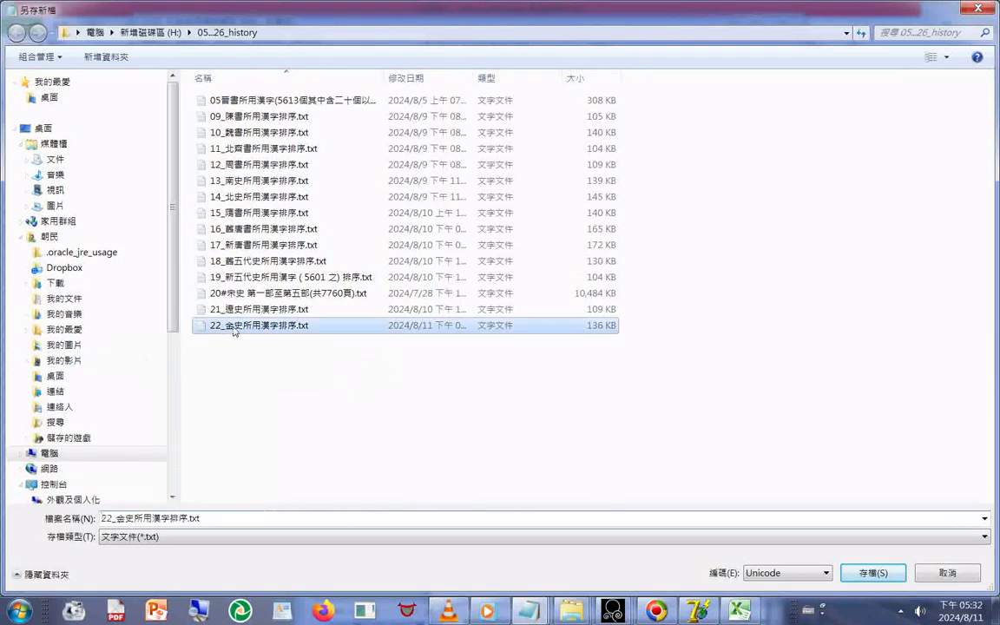
{"action": "left_click", "coordinate": [116, 518]}
{"action": "left_click", "coordinate": [132, 519]}
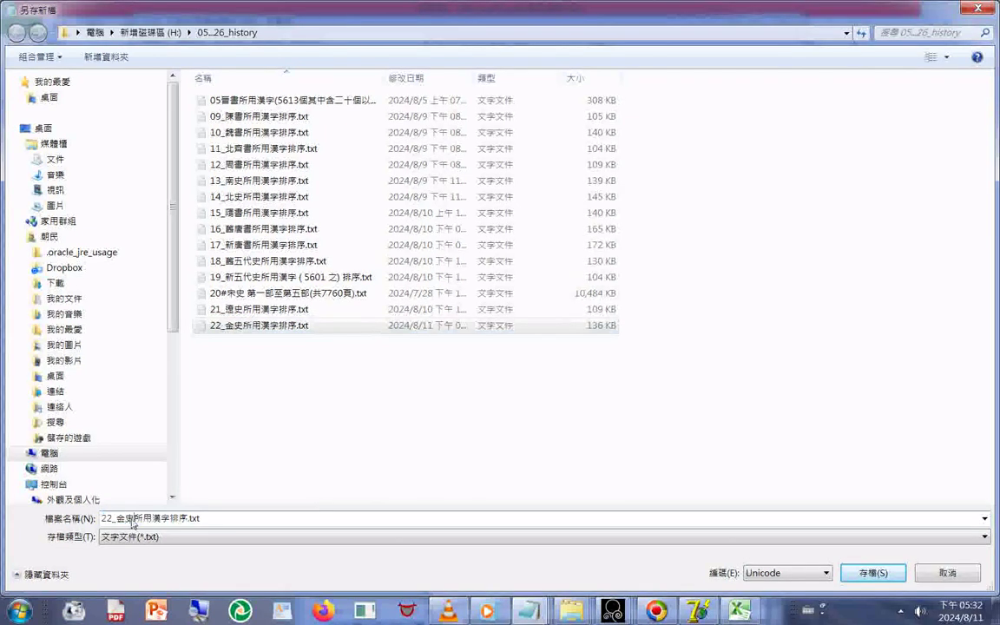
{"action": "double_click", "coordinate": [132, 519]}
{"action": "right_click", "coordinate": [130, 519]}
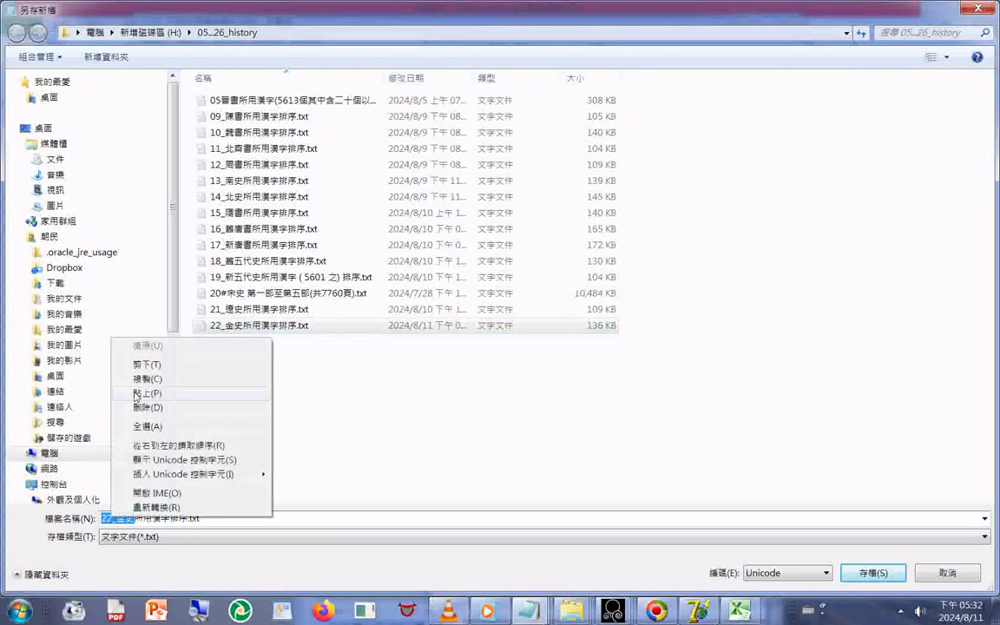
{"action": "left_click", "coordinate": [146, 393]}
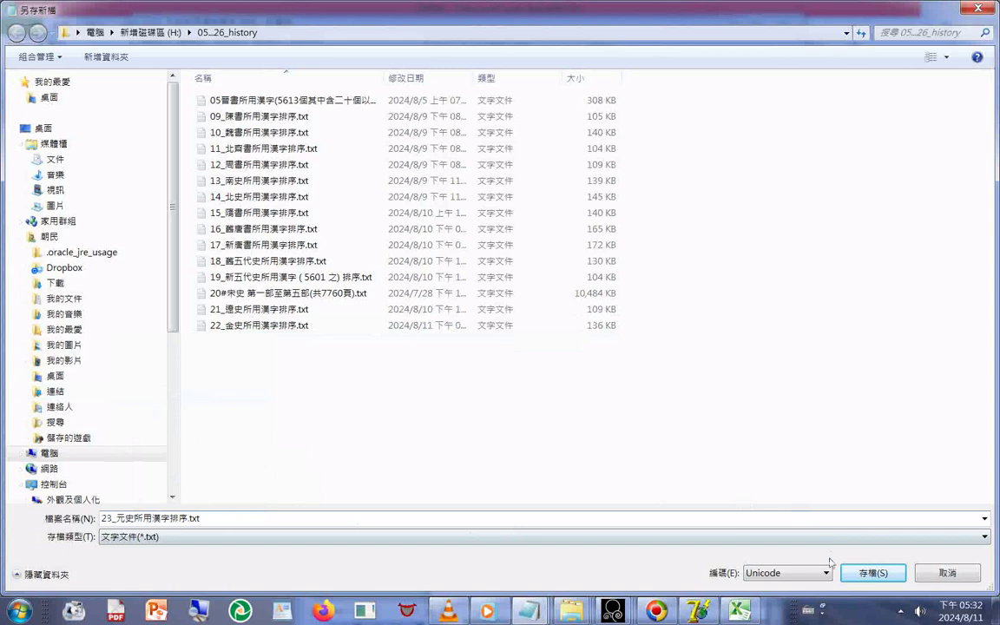
{"action": "left_click", "coordinate": [853, 574]}
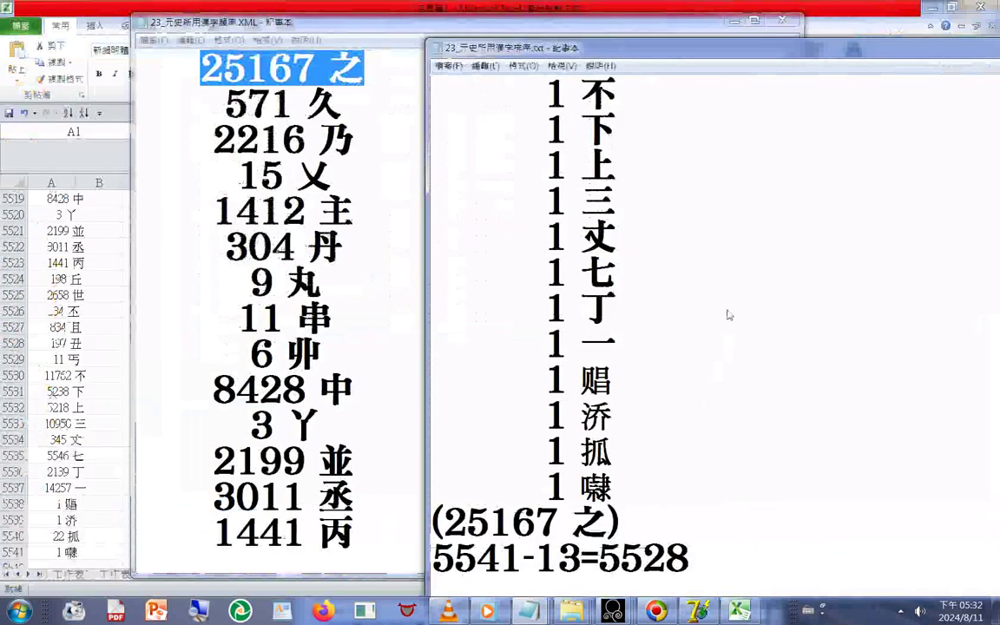
Check 23_元史所用漢字排序.txt and its size in the save dialog's file list, then cancel without saving.
{"action": "left_click", "coordinate": [449, 66]}
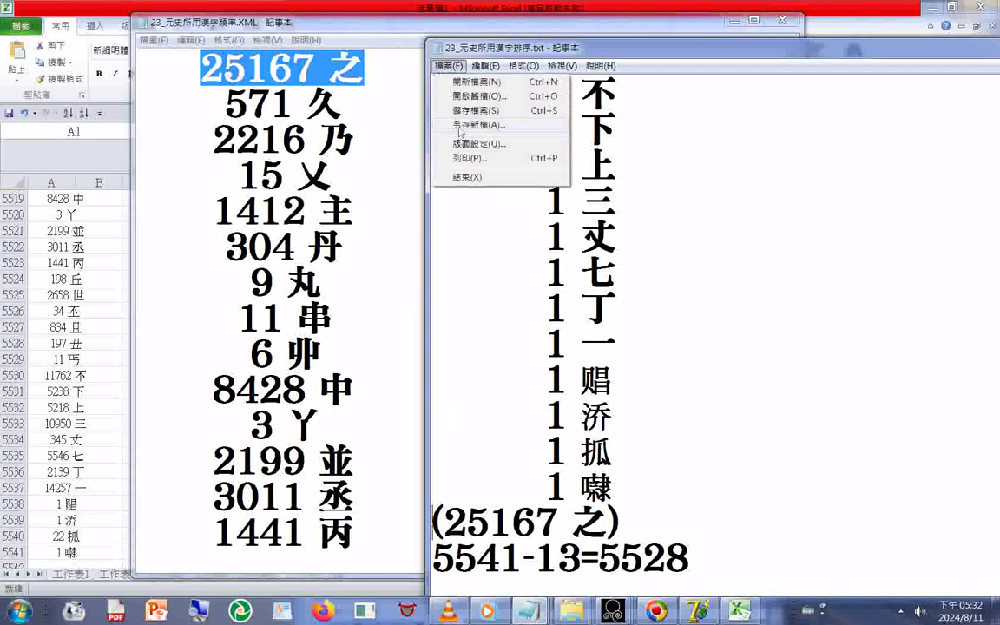
{"action": "left_click", "coordinate": [461, 128]}
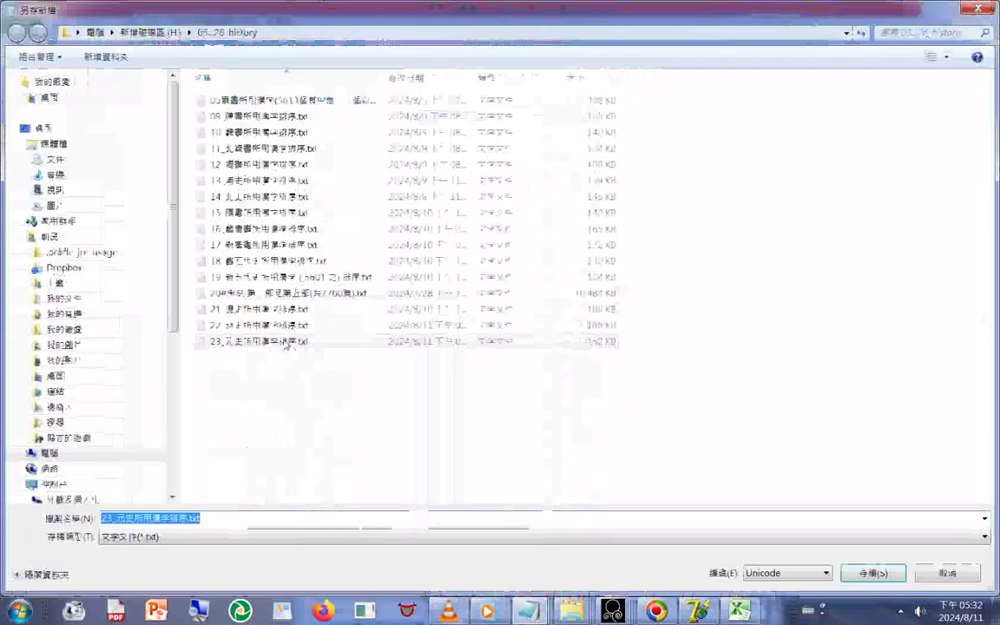
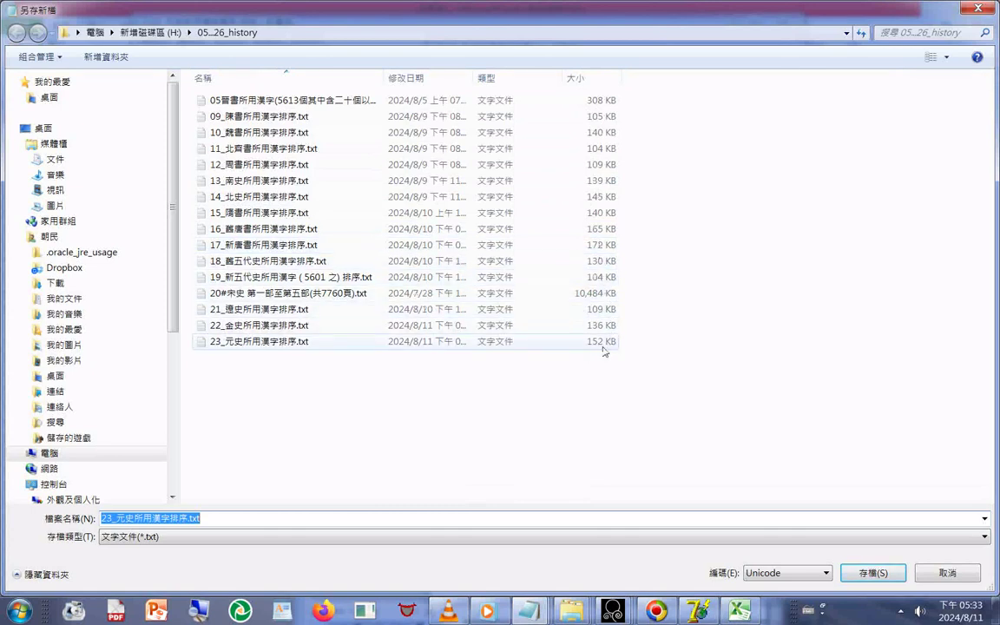
{"action": "left_click", "coordinate": [956, 577]}
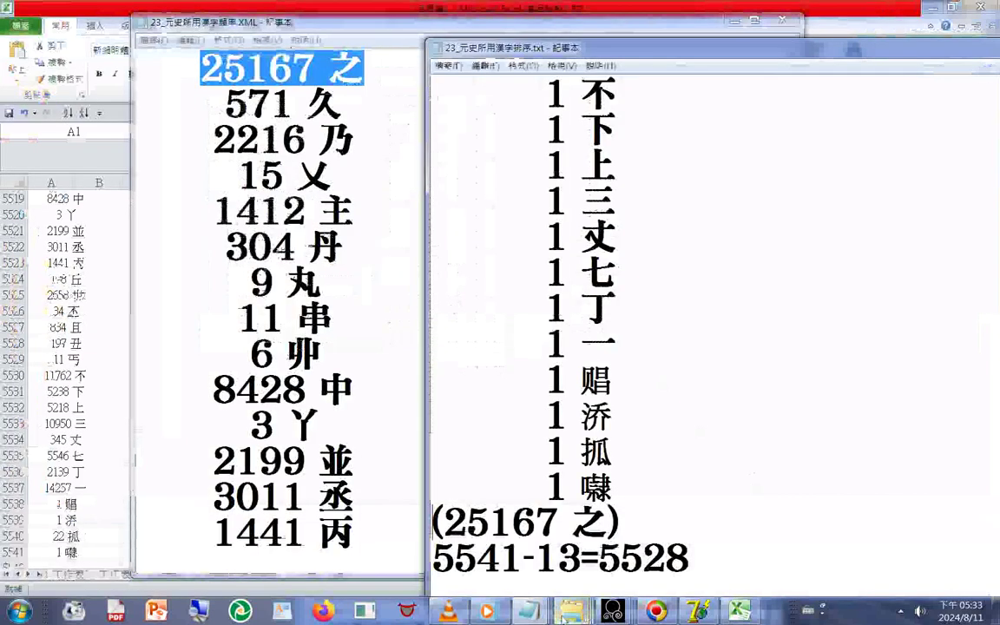
Open the 05...26_history folder and send 23#元史 p.01...2793.adb to the recycle bin.
{"action": "mouse_move", "coordinate": [571, 611]}
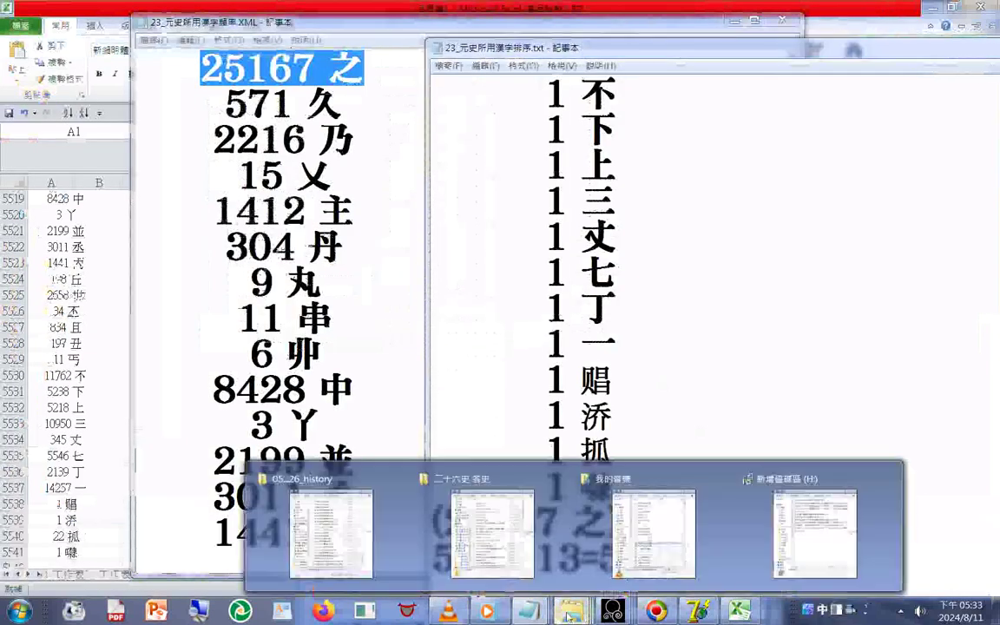
{"action": "left_click", "coordinate": [350, 489]}
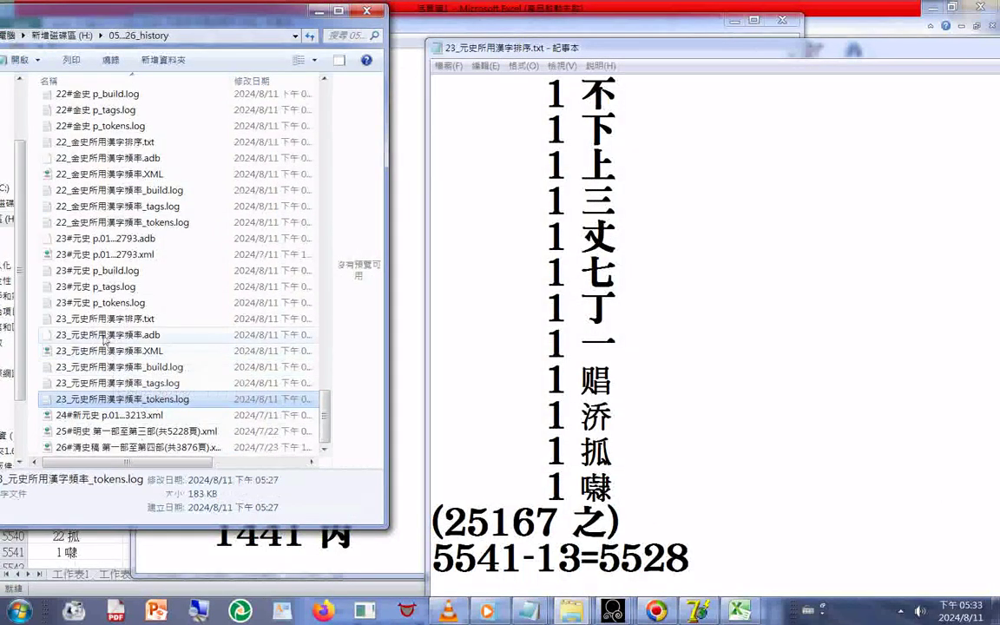
{"action": "left_click", "coordinate": [104, 340]}
{"action": "left_click", "coordinate": [102, 319]}
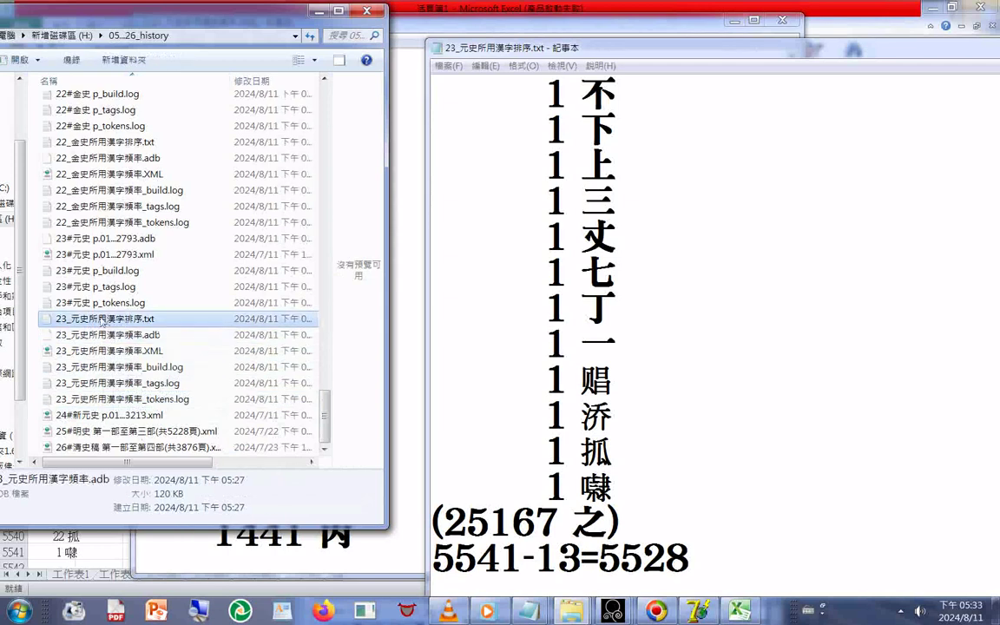
{"action": "left_click", "coordinate": [101, 304]}
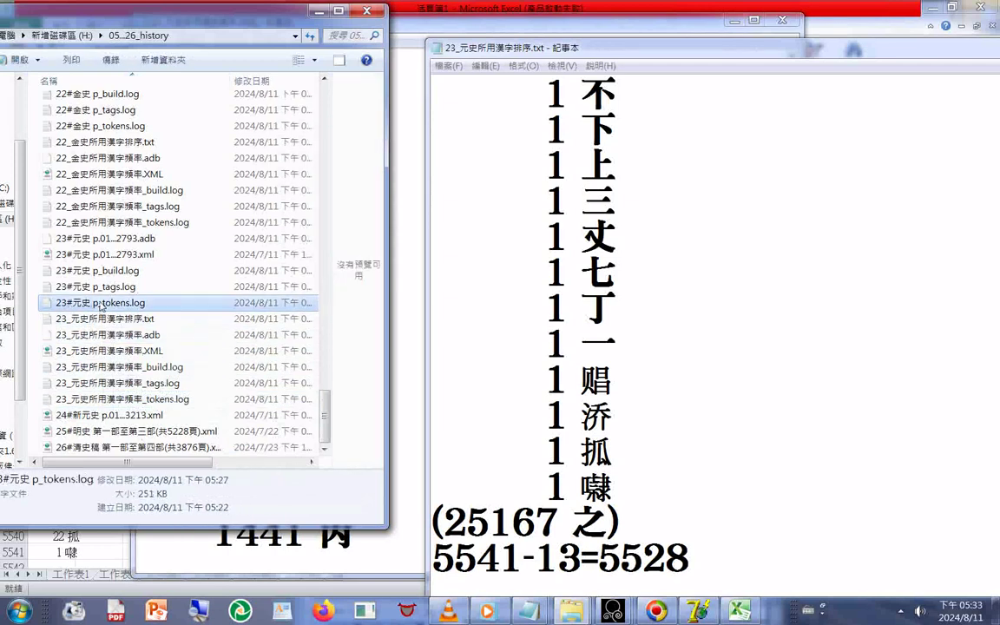
{"action": "left_click", "coordinate": [98, 288]}
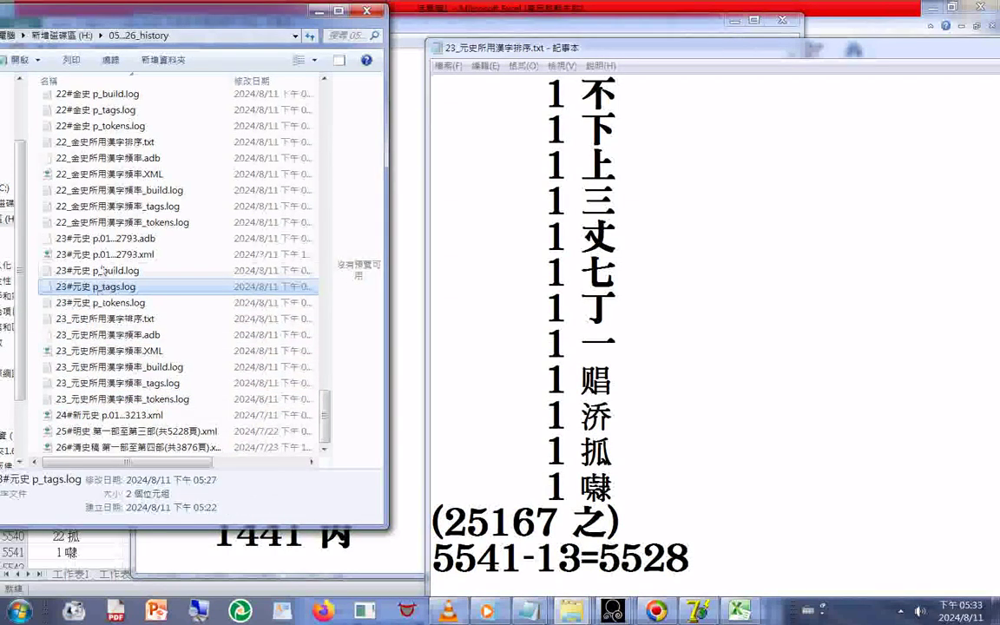
{"action": "left_click", "coordinate": [122, 239]}
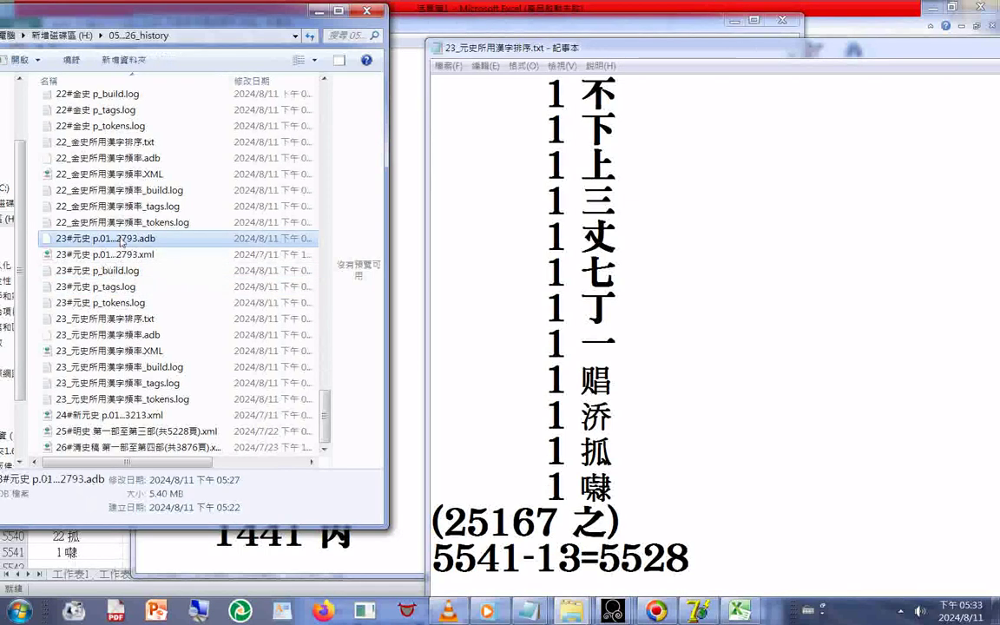
{"action": "mouse_move", "coordinate": [164, 256]}
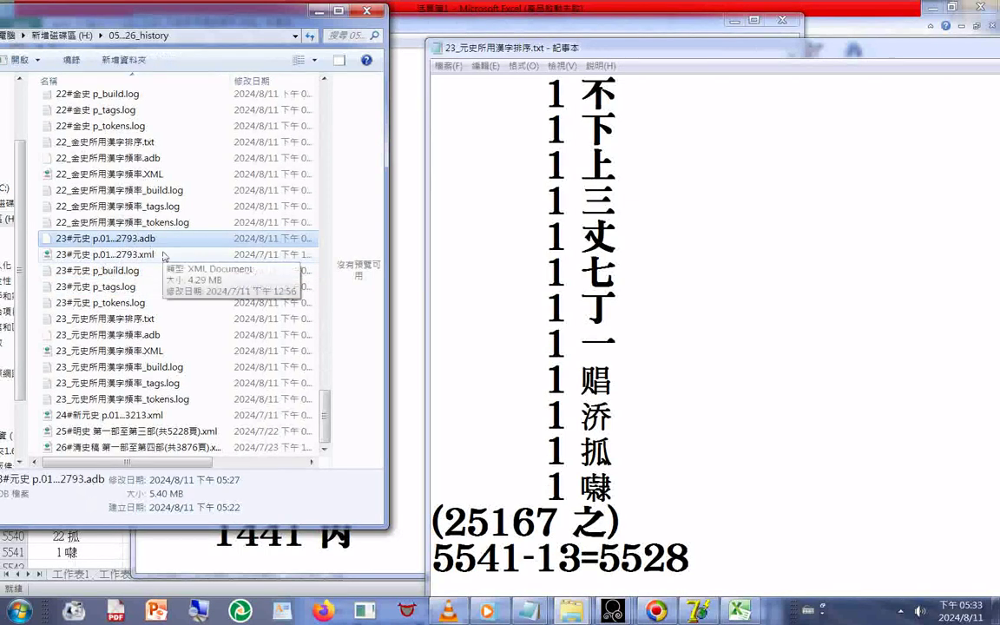
{"action": "key", "text": "Delete"}
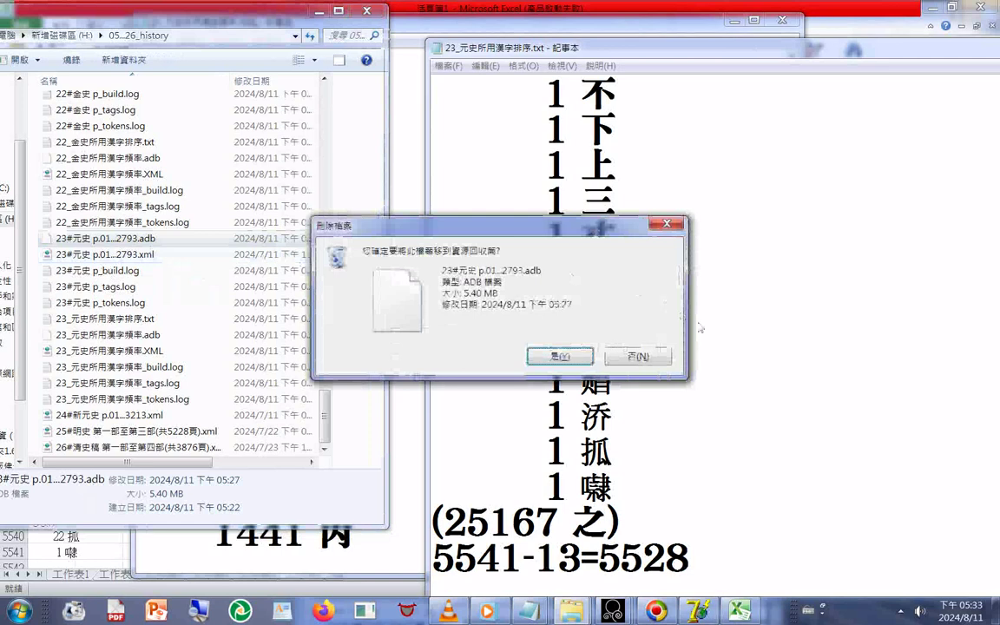
{"action": "left_click", "coordinate": [560, 357]}
Delete the file 22_金史所用漢字頻率.adb from the folder.
{"action": "left_click", "coordinate": [148, 174]}
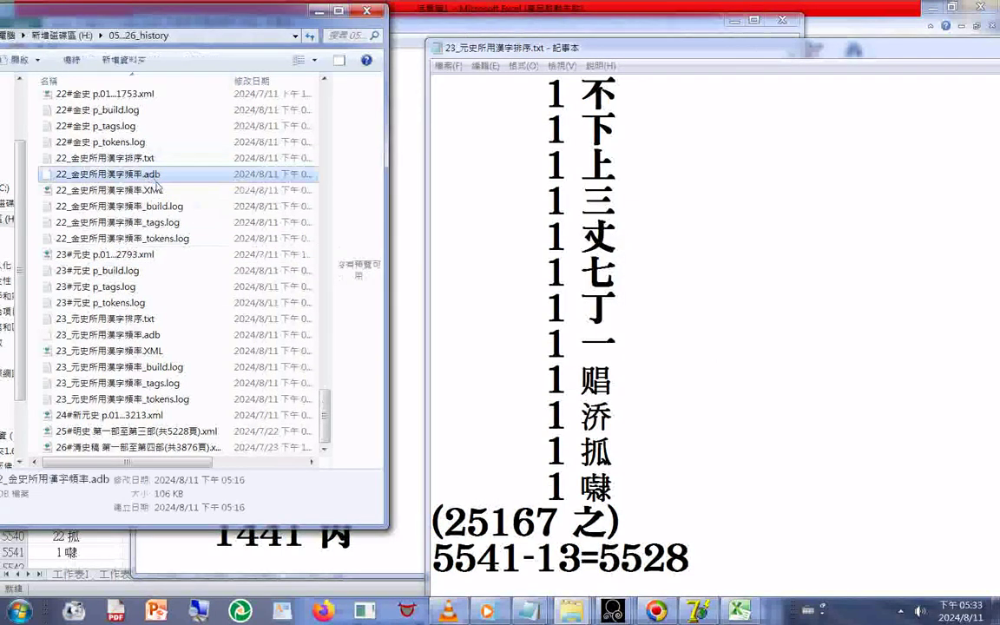
{"action": "key", "text": "Delete"}
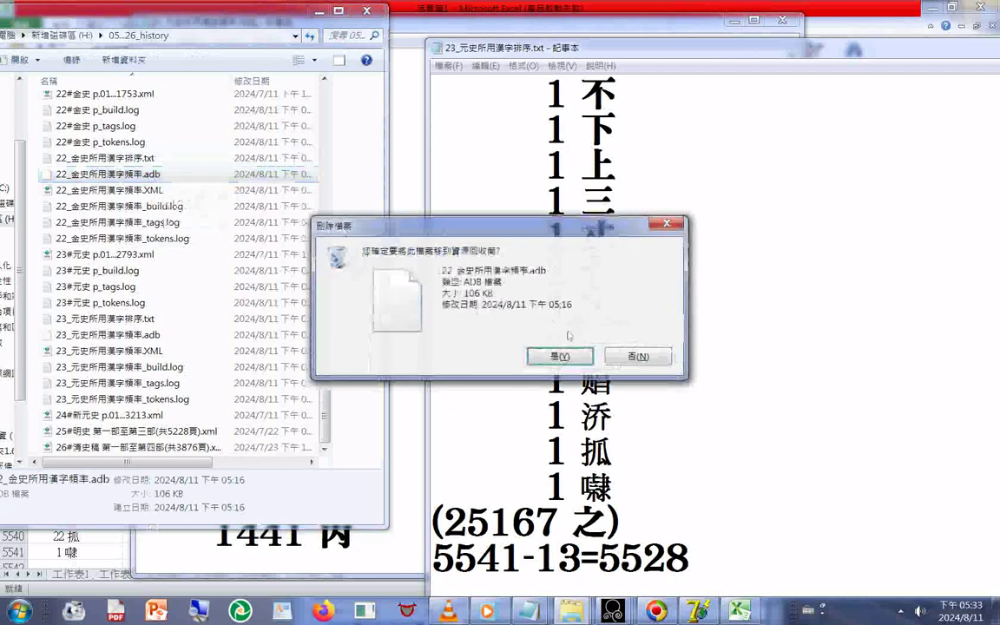
{"action": "left_click", "coordinate": [560, 357]}
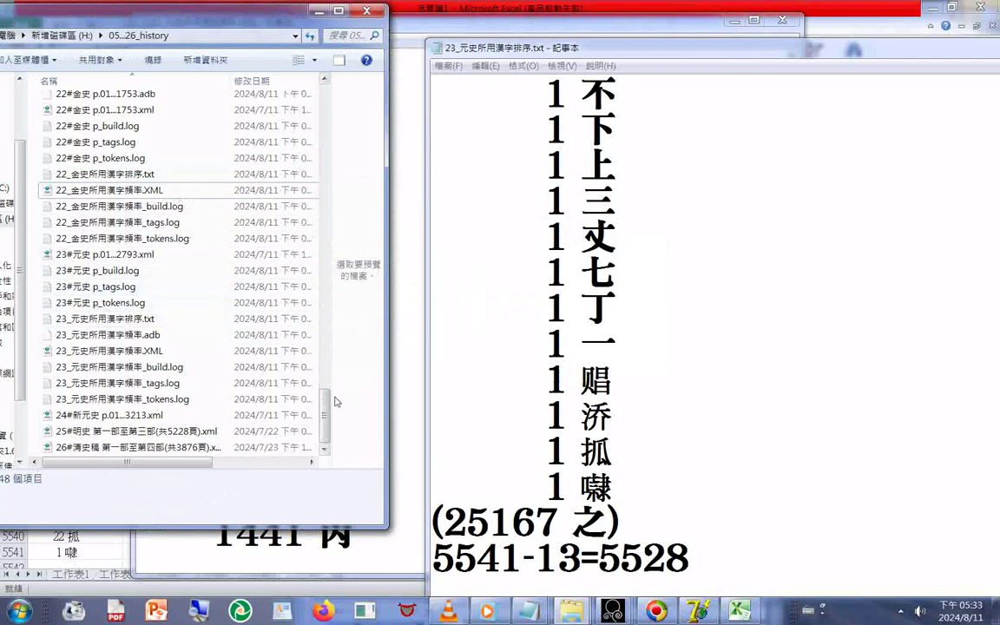
Send the index files 22#金史 p.01...1753.adb and 21#遼史 p.01...703.adb to the recycle bin.
{"action": "left_click_drag", "start_coordinate": [328, 412], "coordinate": [326, 385]}
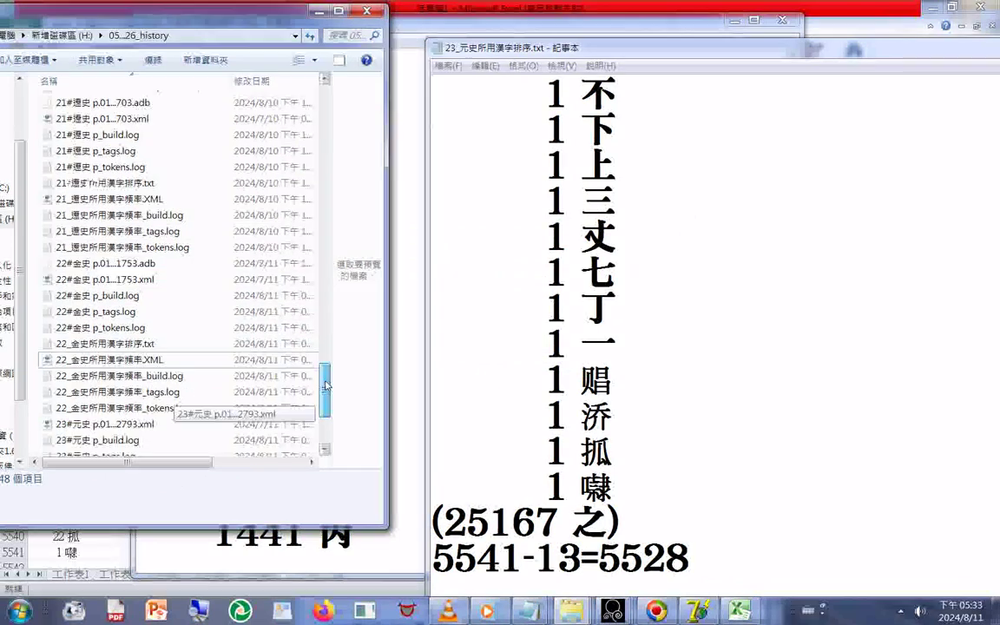
{"action": "left_click", "coordinate": [148, 263]}
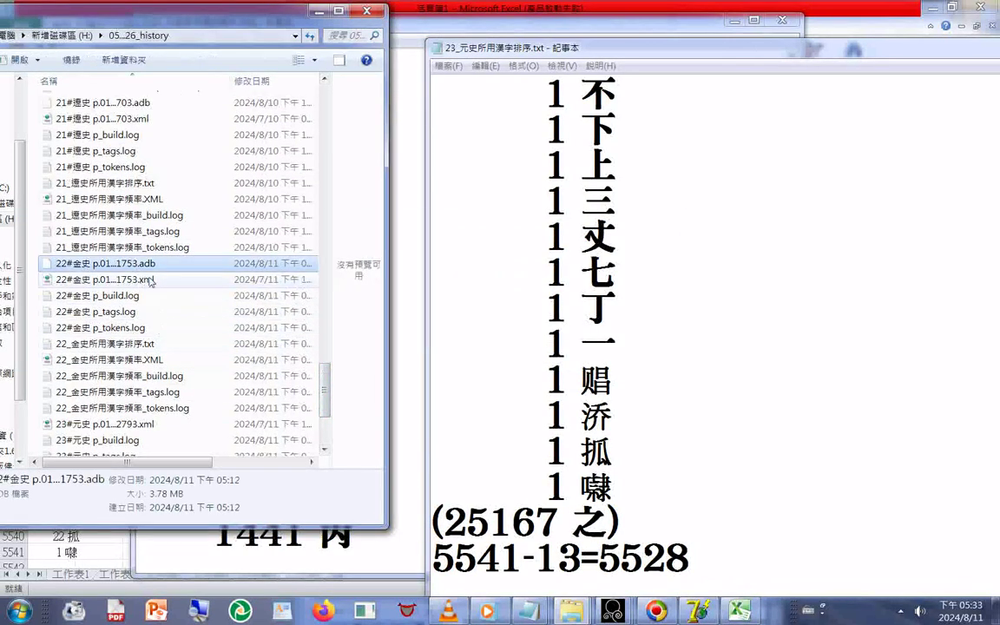
{"action": "key", "text": "Delete"}
{"action": "key", "text": "Return"}
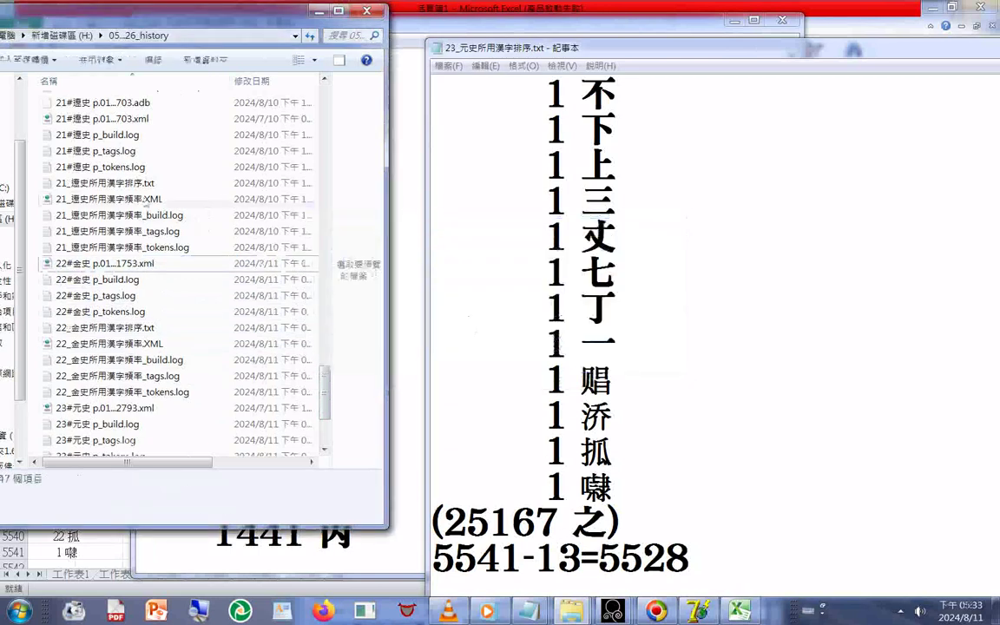
{"action": "left_click", "coordinate": [170, 103]}
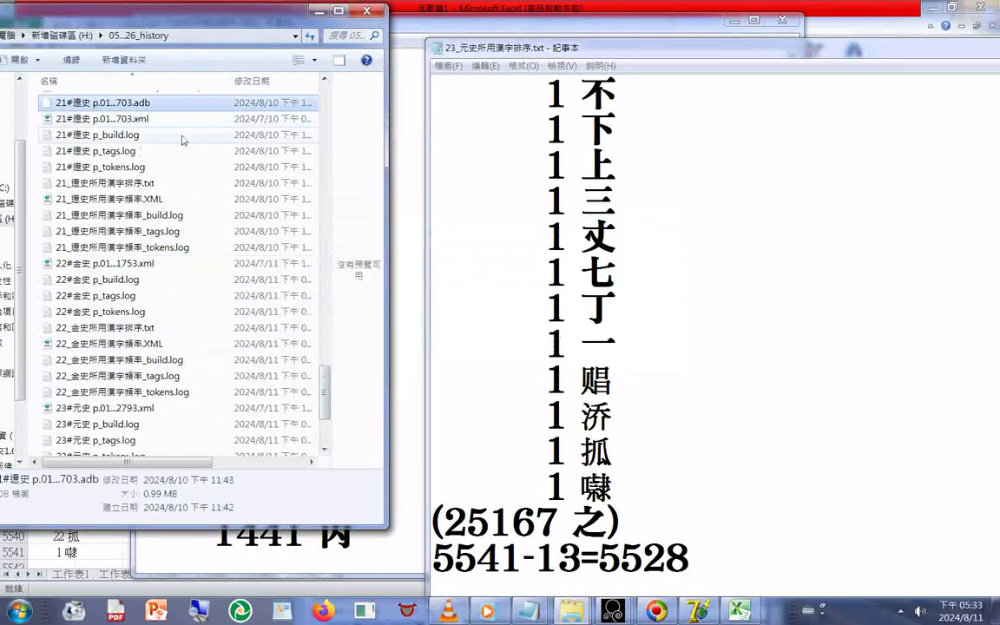
{"action": "key", "text": "Delete"}
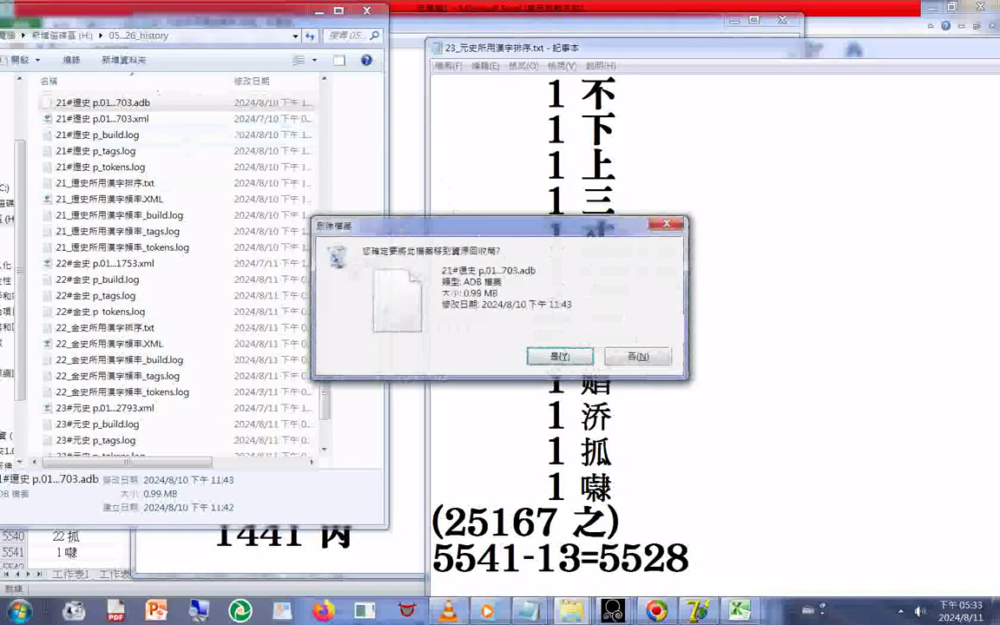
{"action": "key", "text": "Return"}
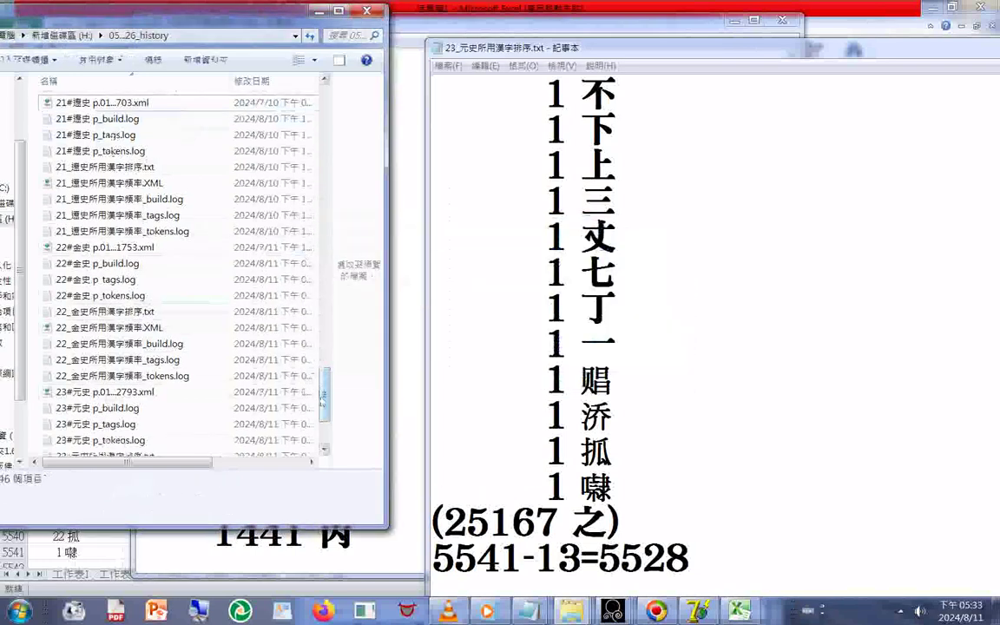
Find the leftover index file 16#舊唐書 p.01...3763.adb and send it to the recycle bin.
{"action": "left_click_drag", "start_coordinate": [324, 395], "coordinate": [309, 287]}
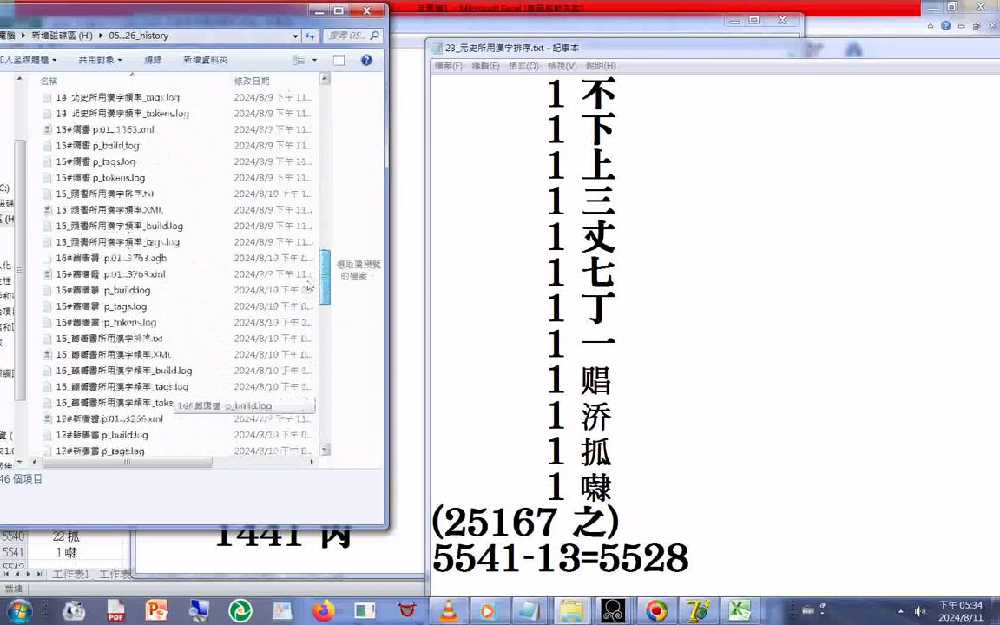
{"action": "left_click", "coordinate": [152, 260]}
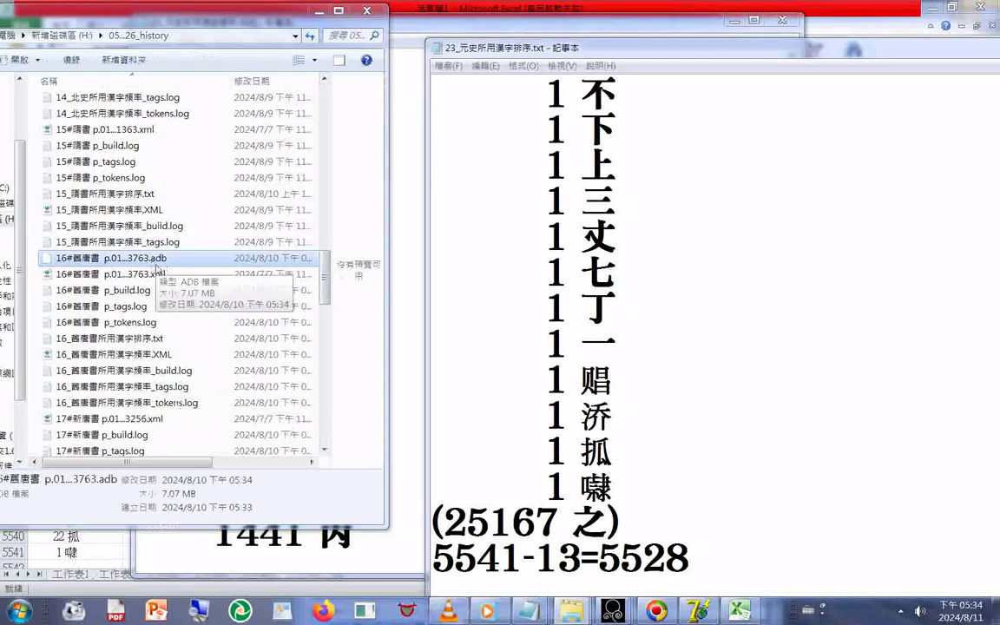
{"action": "key", "text": "Delete"}
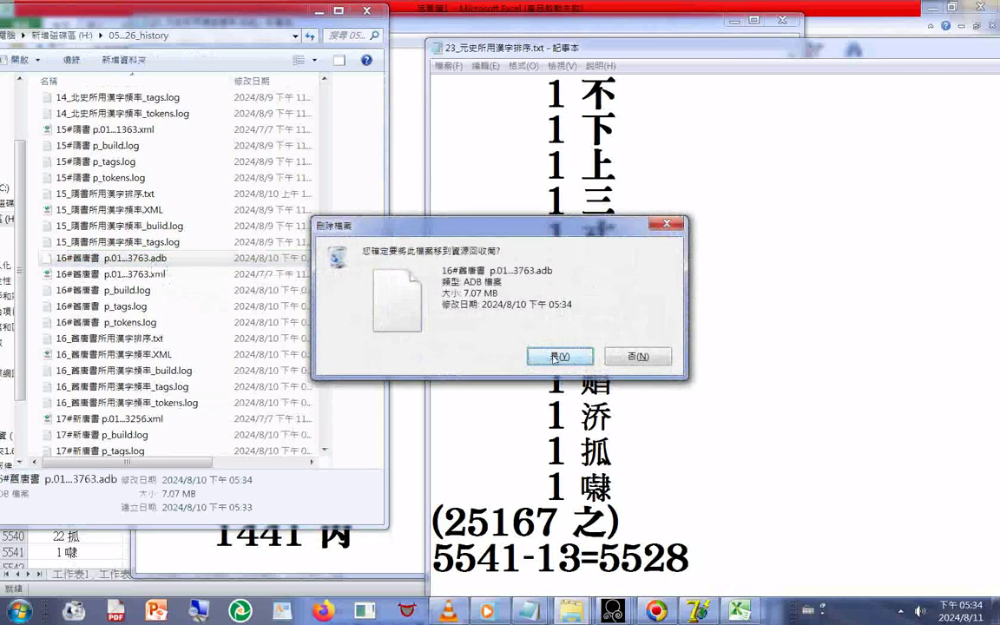
{"action": "left_click", "coordinate": [558, 357]}
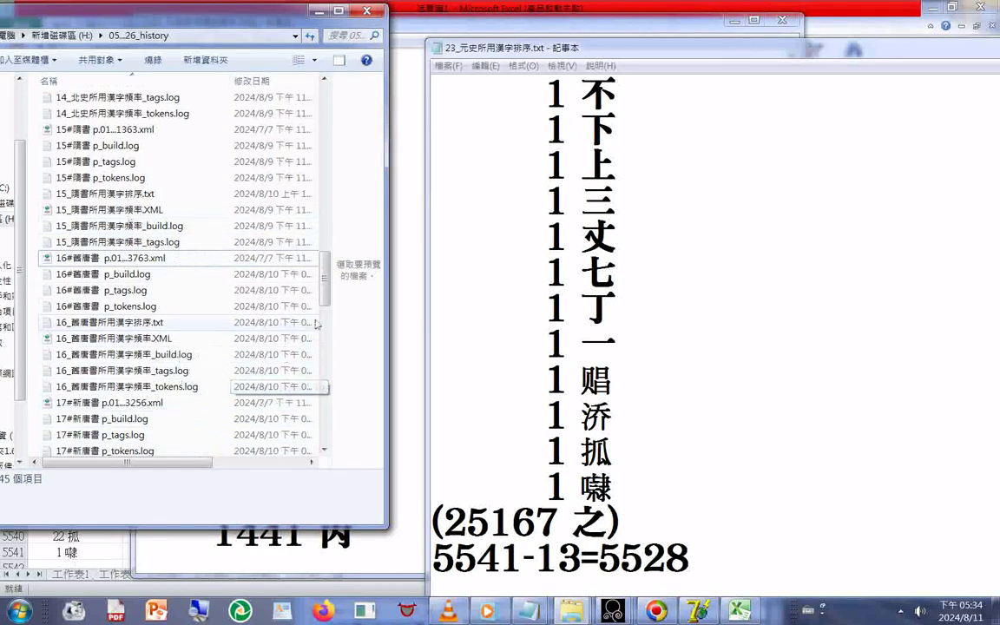
Look through the folder for remaining .adb files and check the details of the 舊唐書, 新唐書 and 元史 source XML files.
{"action": "left_click_drag", "start_coordinate": [329, 289], "coordinate": [316, 165]}
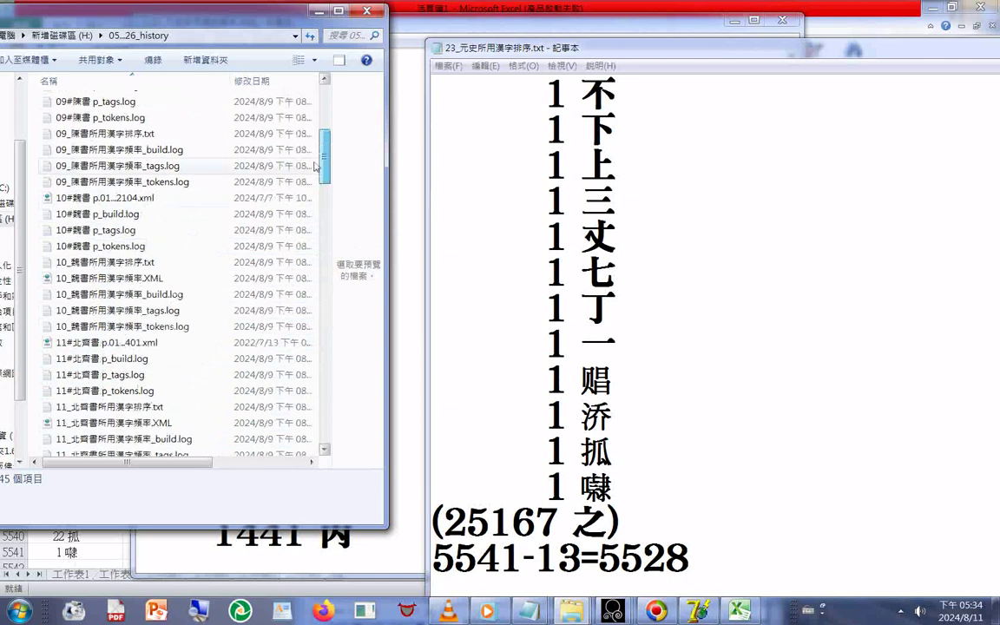
{"action": "scroll", "coordinate": [316, 165], "scroll_direction": "down", "scroll_amount": 6}
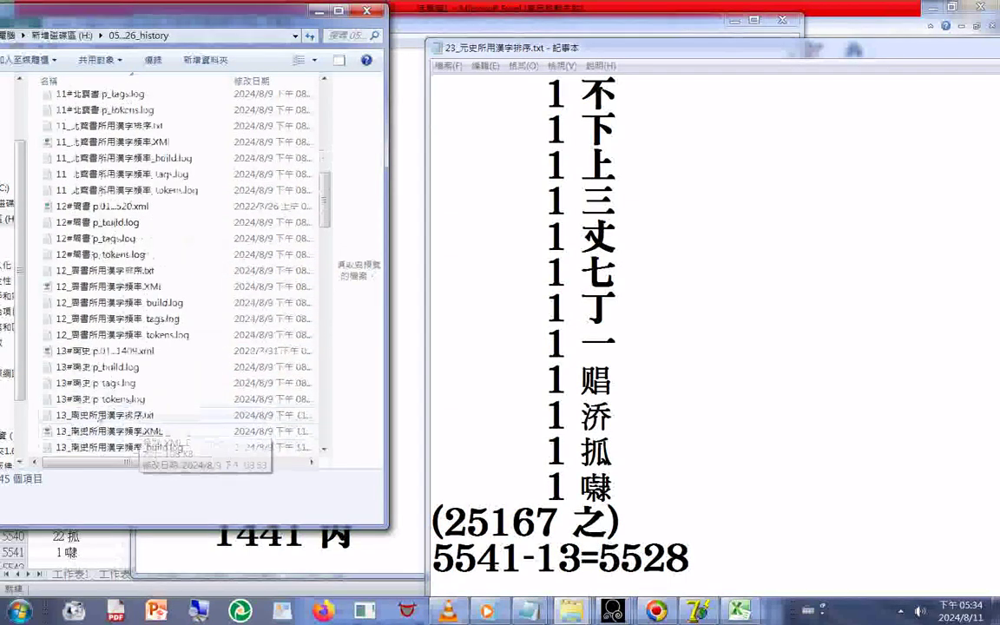
{"action": "scroll", "coordinate": [100, 373], "scroll_direction": "down", "scroll_amount": 5}
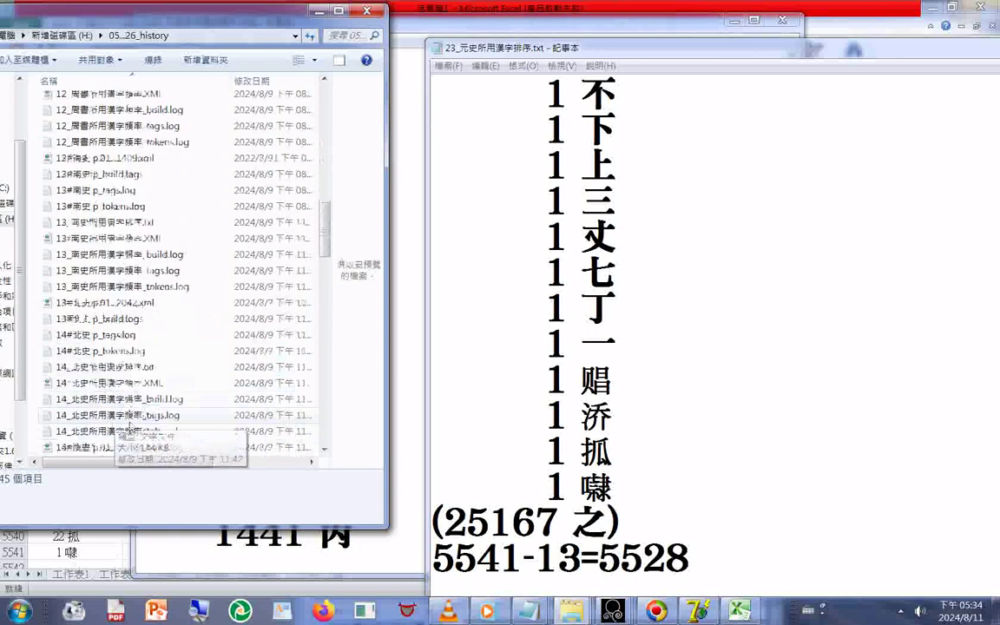
{"action": "scroll", "coordinate": [112, 408], "scroll_direction": "down", "scroll_amount": 3}
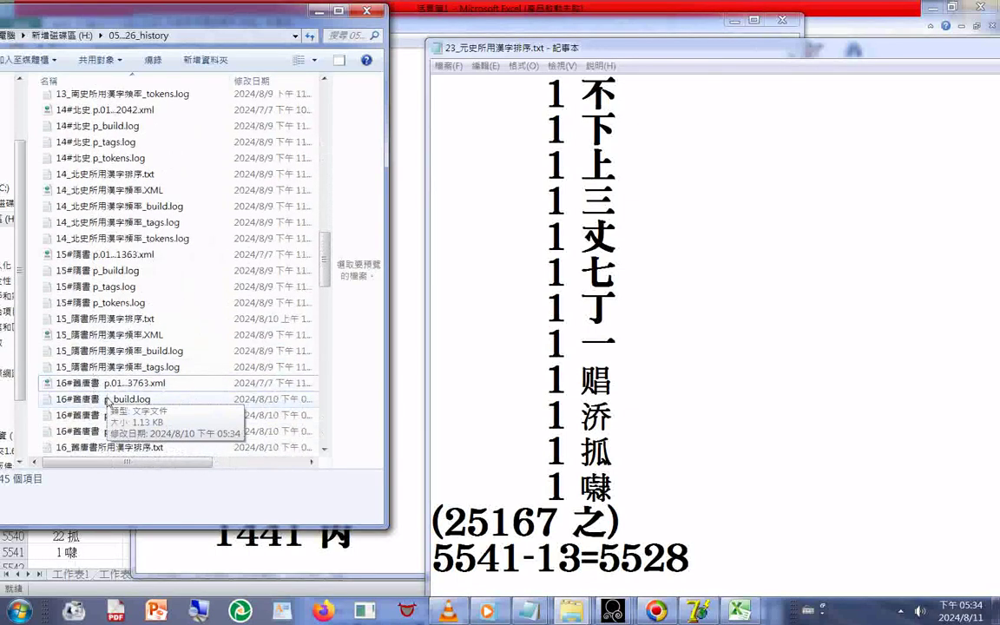
{"action": "left_click", "coordinate": [111, 384]}
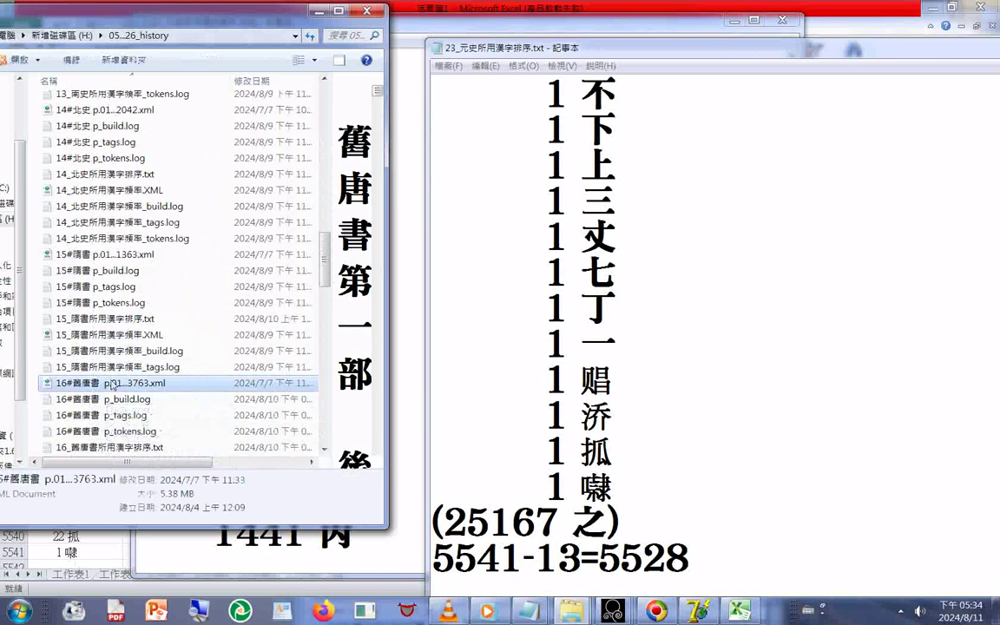
{"action": "scroll", "coordinate": [143, 417], "scroll_direction": "down", "scroll_amount": 2}
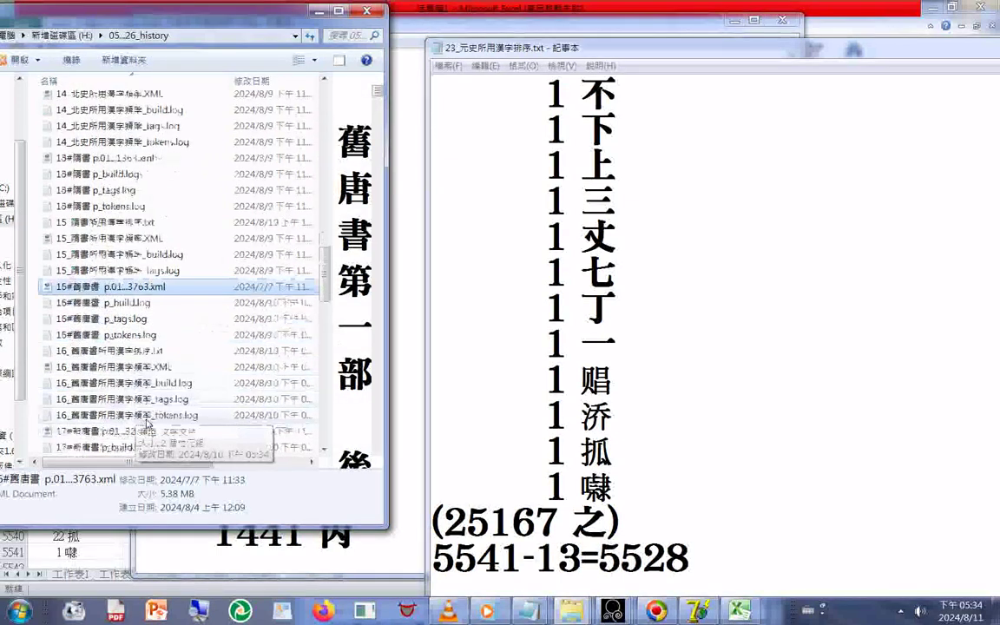
{"action": "left_click", "coordinate": [110, 431]}
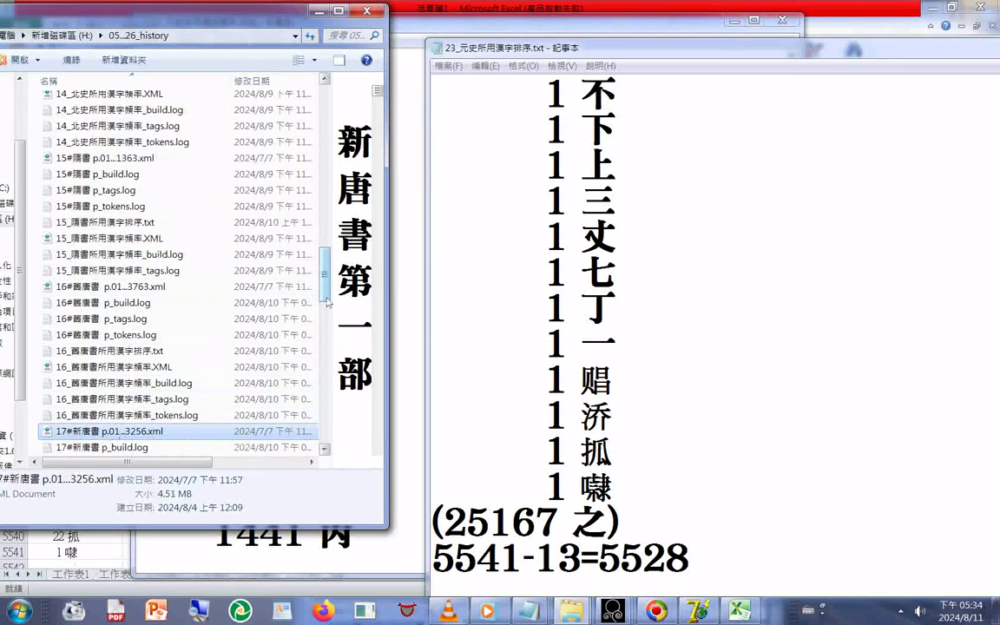
{"action": "left_click_drag", "start_coordinate": [327, 299], "coordinate": [328, 429]}
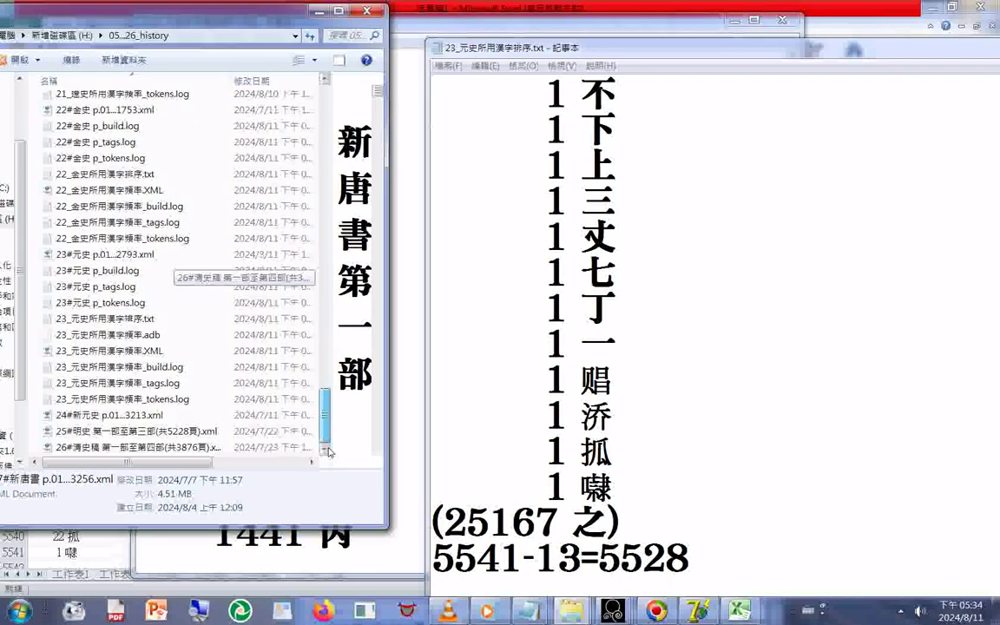
{"action": "left_click", "coordinate": [132, 257]}
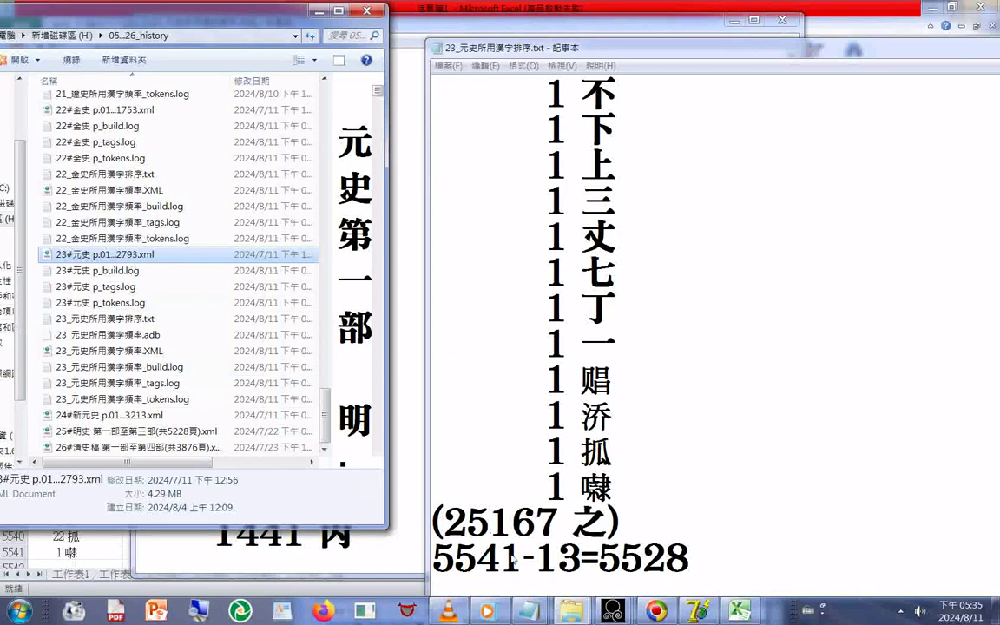
Review the sorted-character text files and their sizes in the Save As dialog of 23_元史所用漢字排序.txt, then cancel without saving.
{"action": "left_click", "coordinate": [531, 613]}
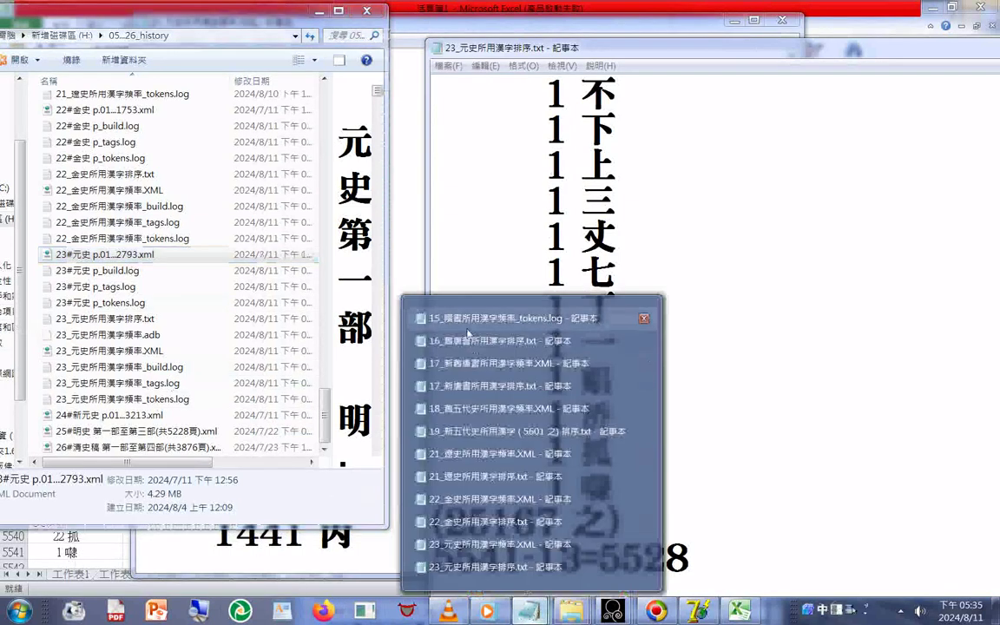
{"action": "left_click", "coordinate": [449, 121]}
{"action": "left_click", "coordinate": [445, 67]}
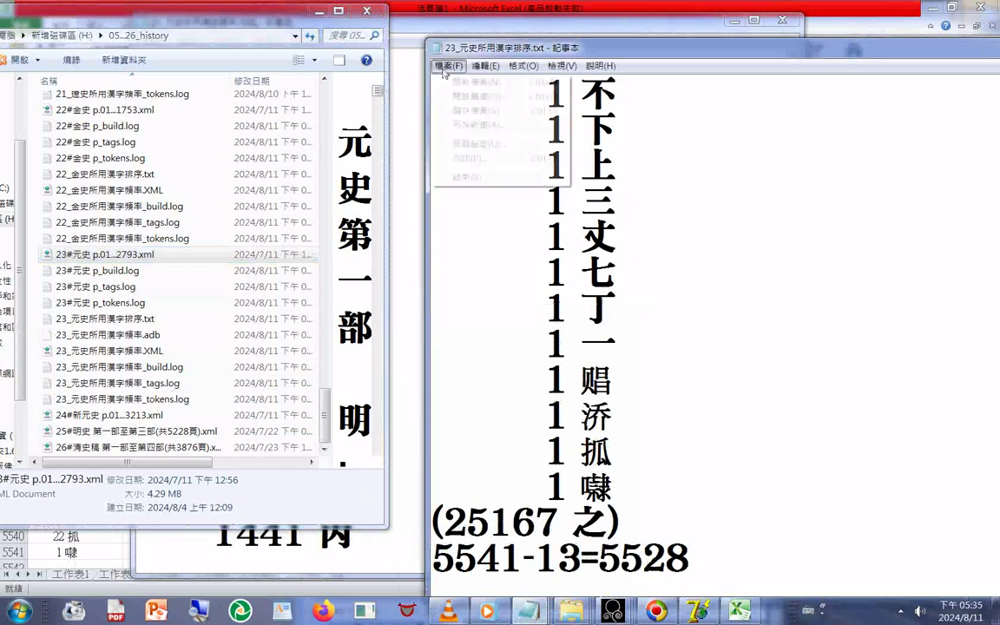
{"action": "left_click", "coordinate": [469, 126]}
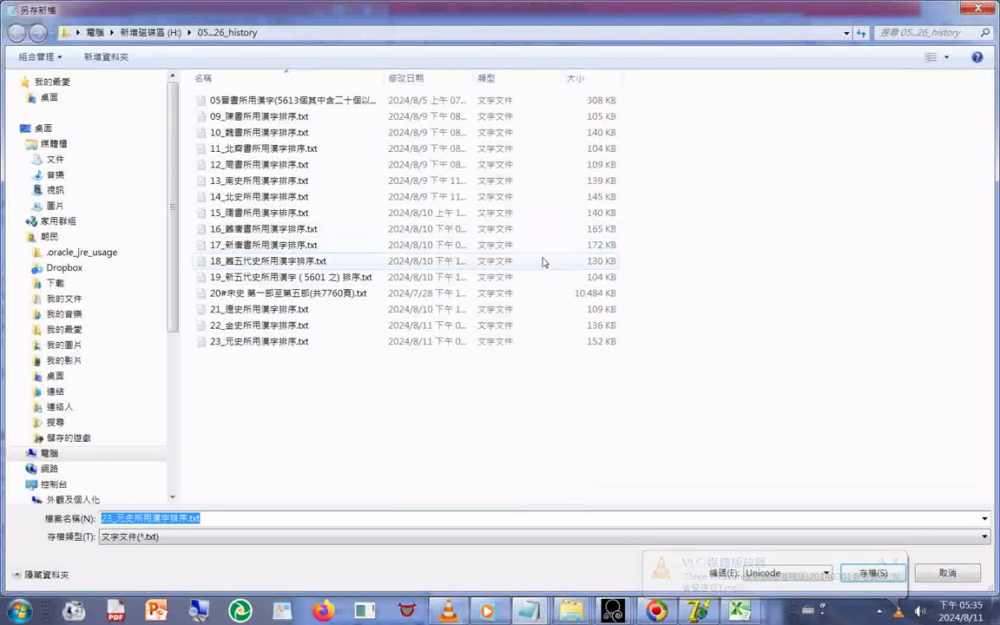
{"action": "left_click", "coordinate": [939, 574]}
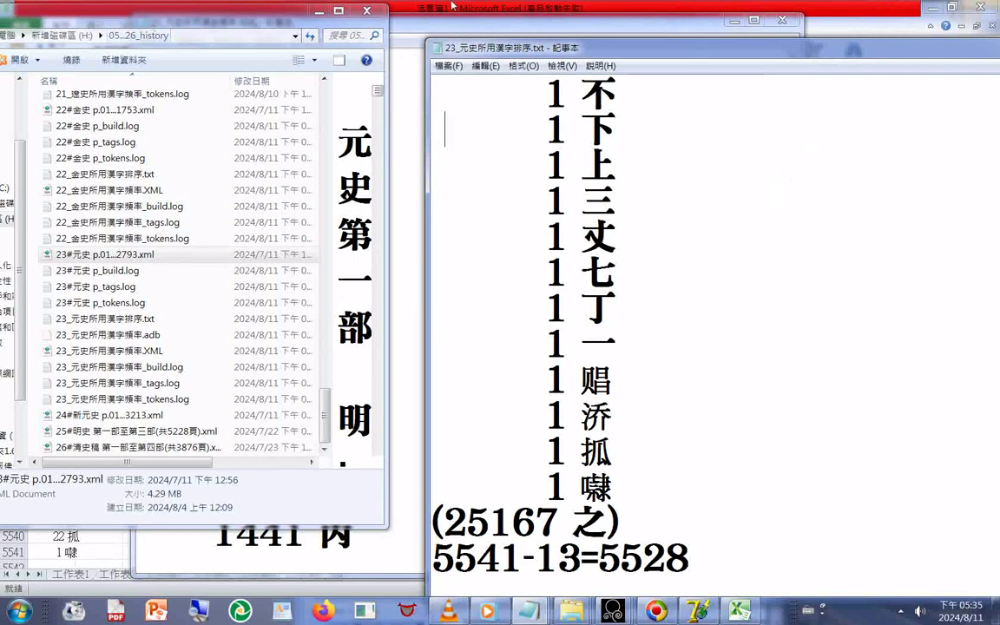
Move the 23_元史所用漢字排序.txt and 23_元史所用漢字頻率.XML Notepad windows aside to uncover the Excel worksheet.
{"action": "left_click_drag", "start_coordinate": [990, 47], "coordinate": [468, 140]}
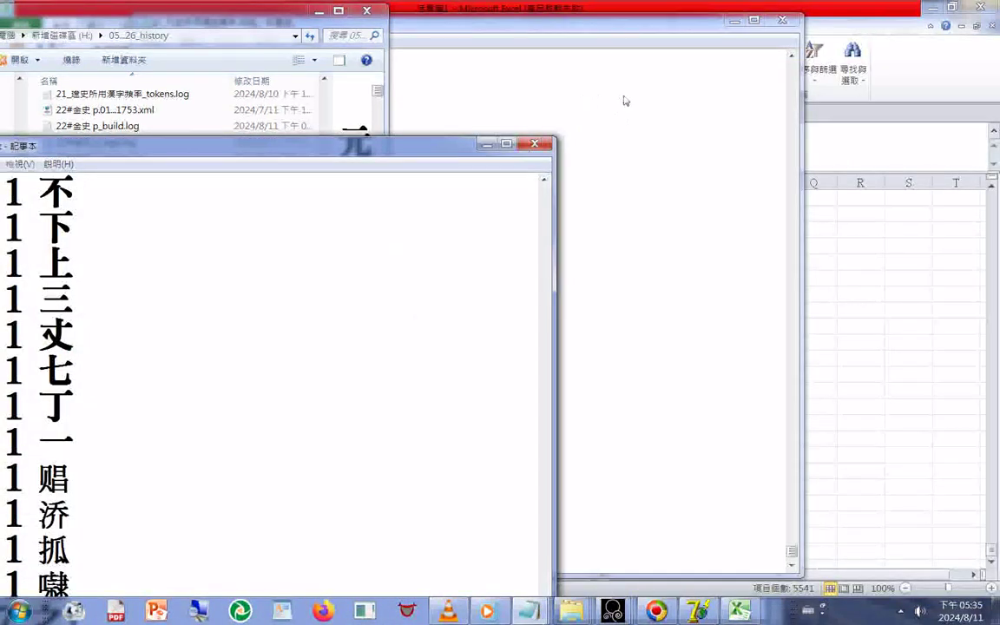
{"action": "left_click", "coordinate": [624, 100]}
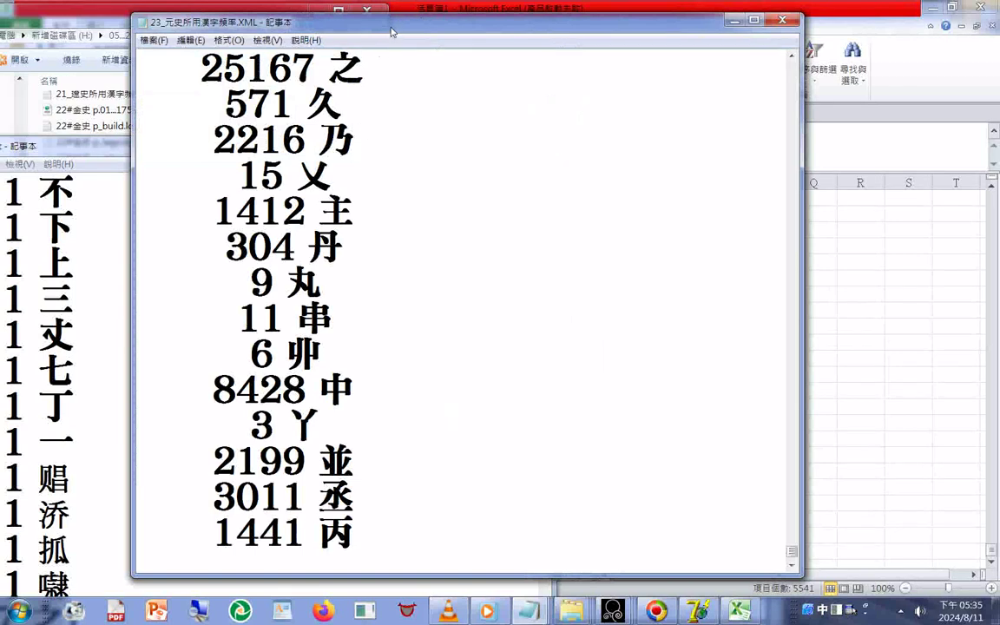
{"action": "left_click_drag", "start_coordinate": [399, 22], "coordinate": [208, 452]}
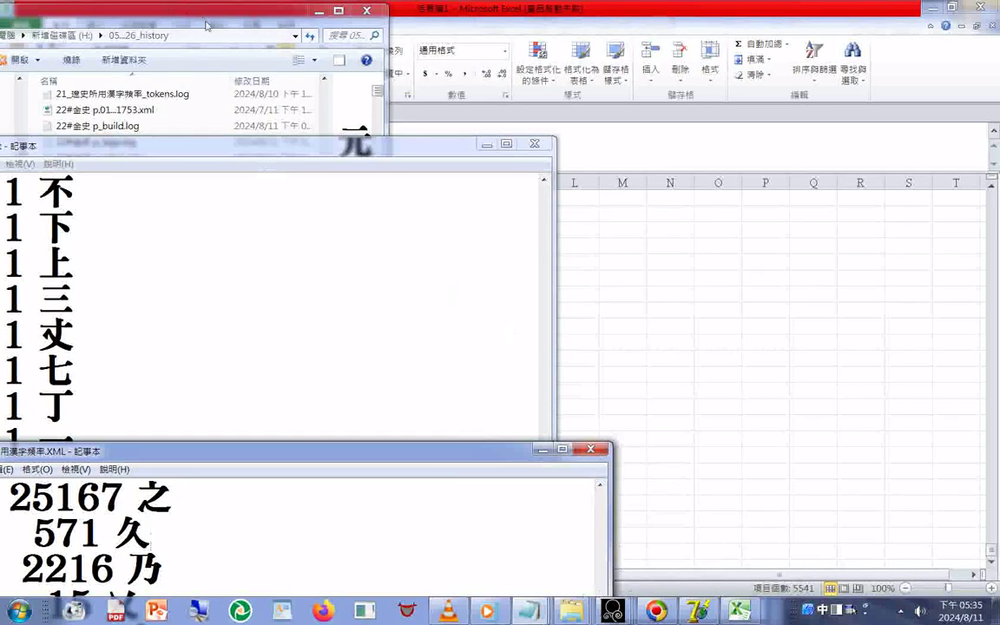
Switch to Indexer, clear its file list, add 25#明史 第一部至第三部(共5228頁).xml from 05...26_history, and build its index.
{"action": "left_click", "coordinate": [571, 611]}
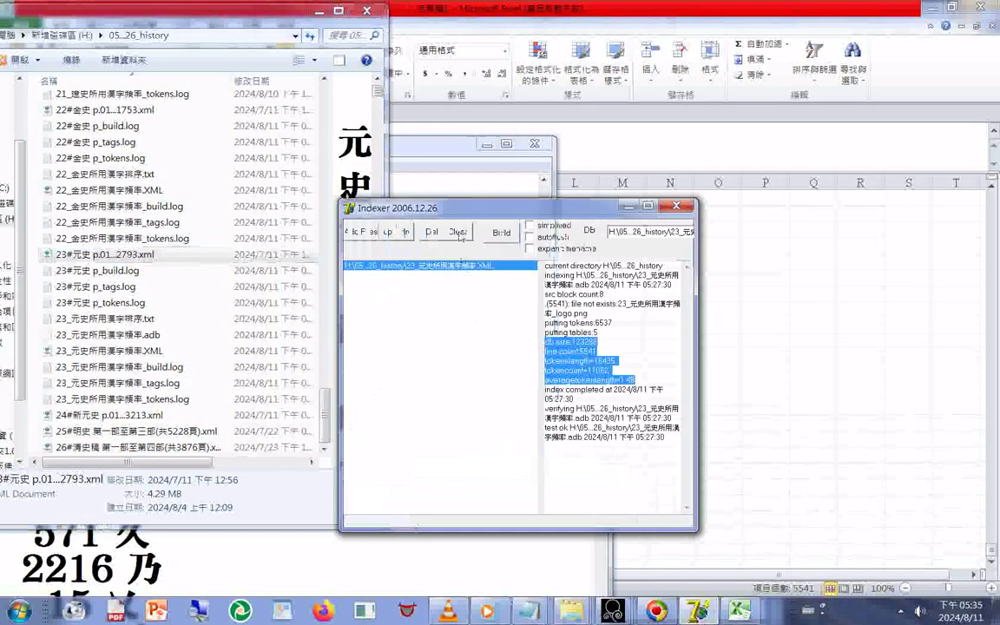
{"action": "left_click", "coordinate": [362, 232]}
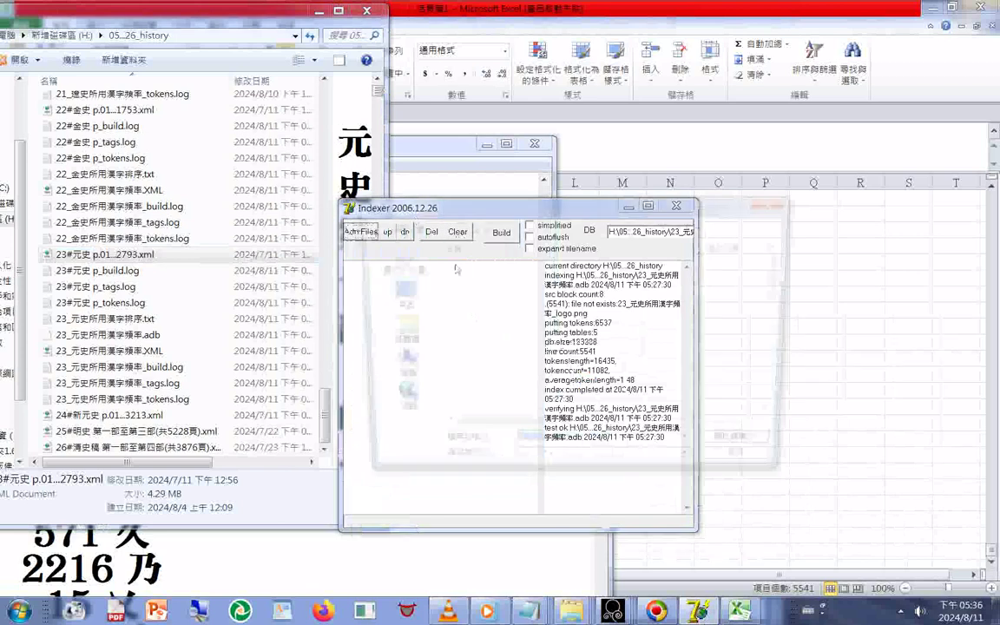
{"action": "scroll", "coordinate": [581, 434], "scroll_direction": "down", "scroll_amount": 5}
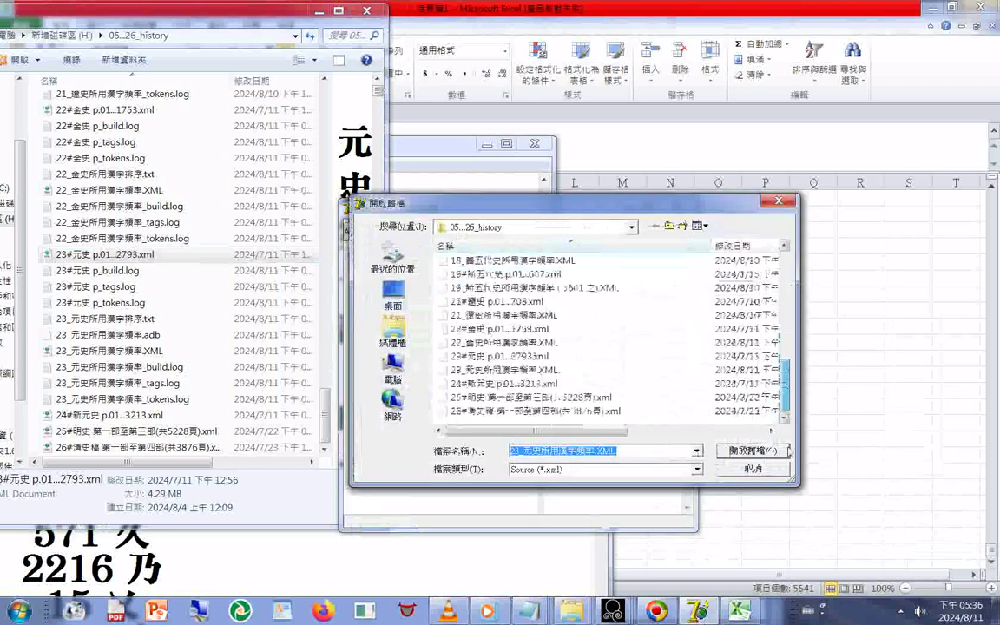
{"action": "left_click", "coordinate": [513, 397]}
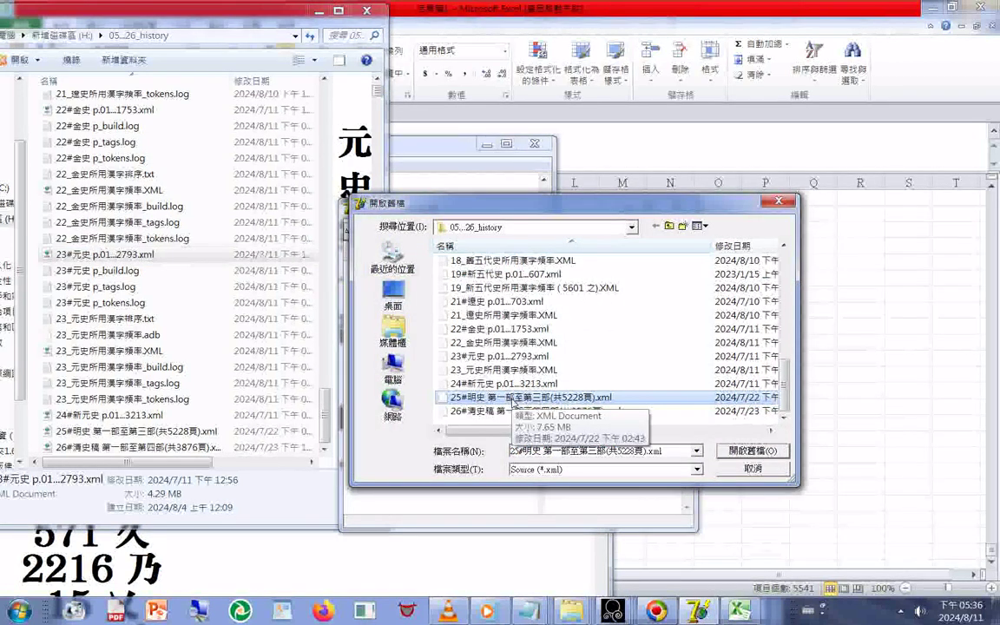
{"action": "left_click", "coordinate": [130, 431]}
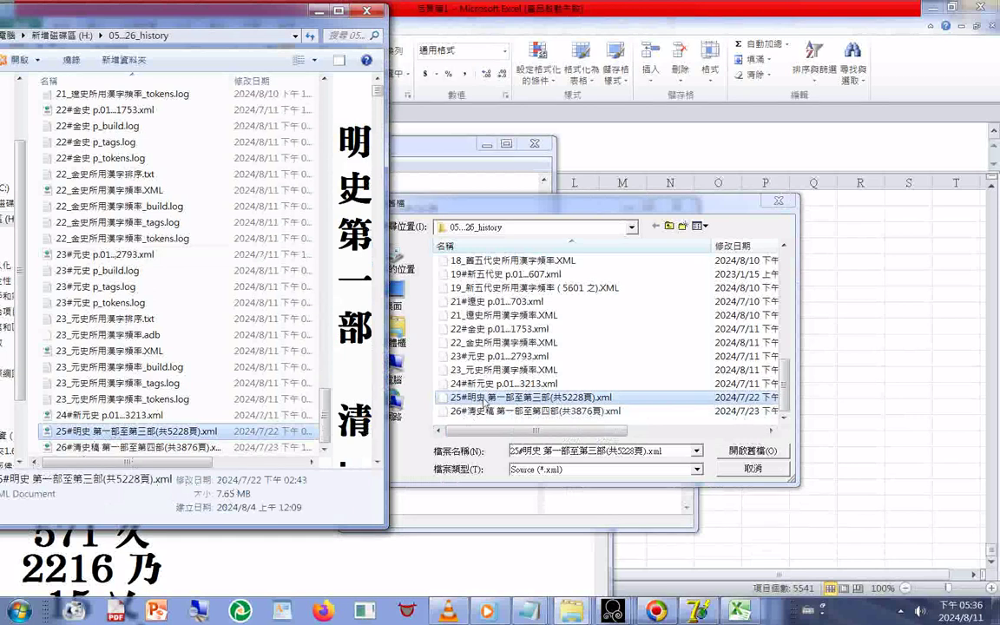
{"action": "left_click", "coordinate": [481, 400]}
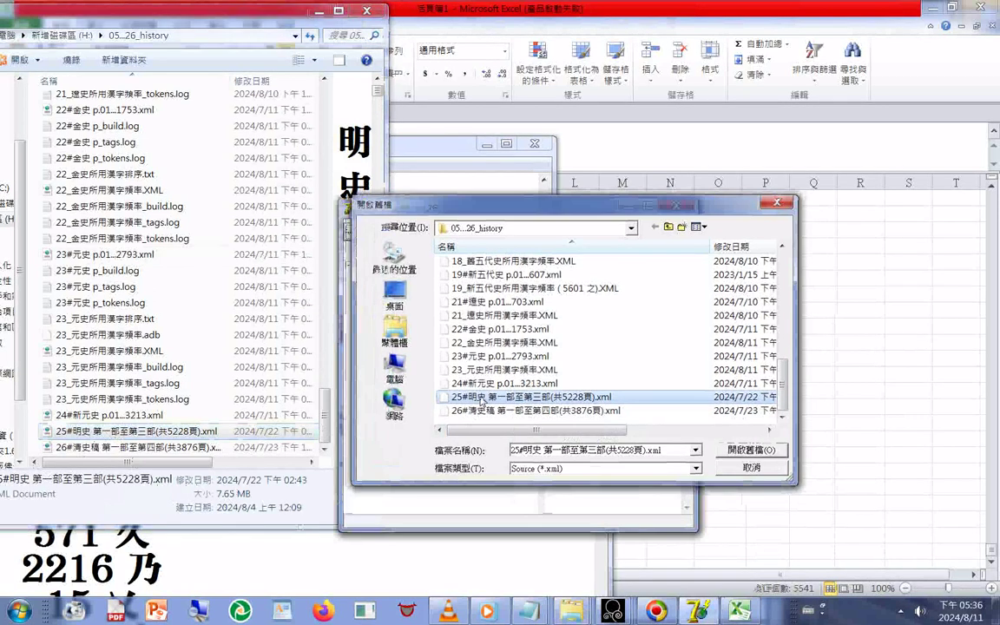
{"action": "double_click", "coordinate": [481, 400]}
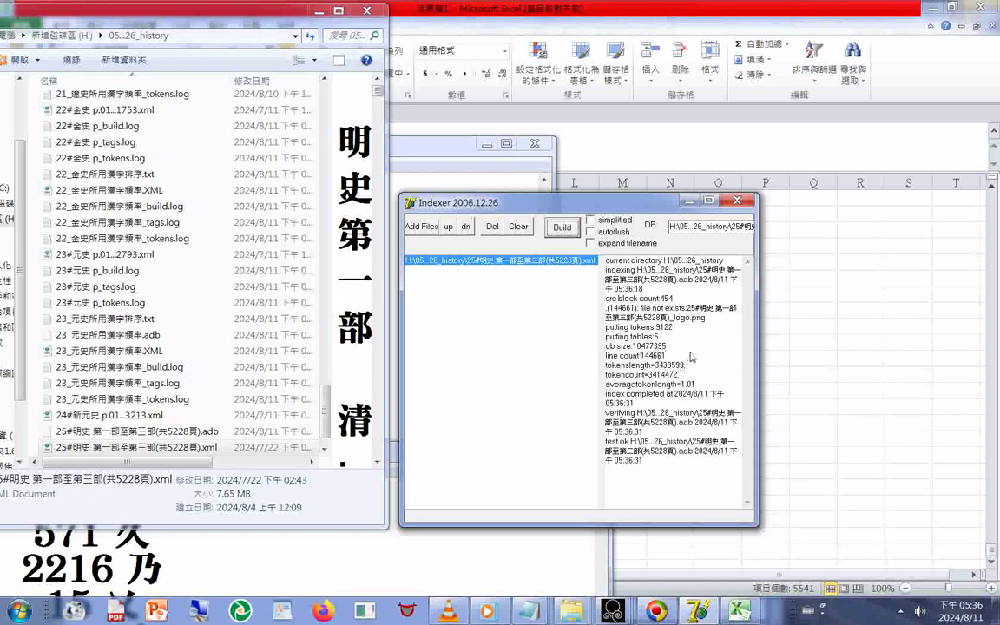
Highlight the db size, line count, tokens length and token count lines in the 明史 build log.
{"action": "left_click_drag", "start_coordinate": [665, 356], "coordinate": [594, 350]}
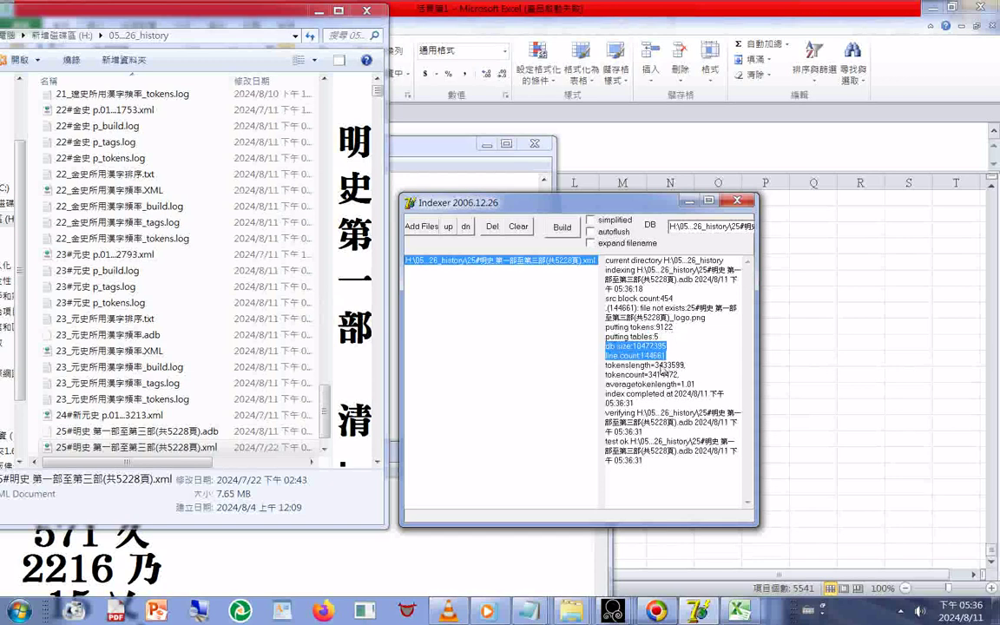
{"action": "left_click_drag", "start_coordinate": [679, 374], "coordinate": [593, 359]}
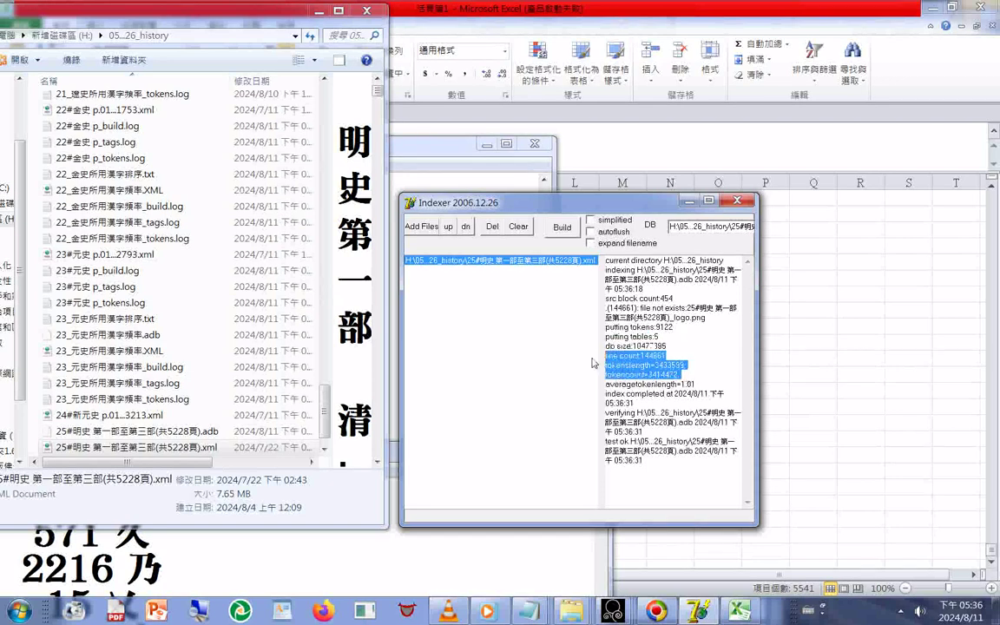
Delete the index file 25#明史 第一部至第三部(共5228頁).adb from the 05...26_history folder.
{"action": "left_click", "coordinate": [706, 370]}
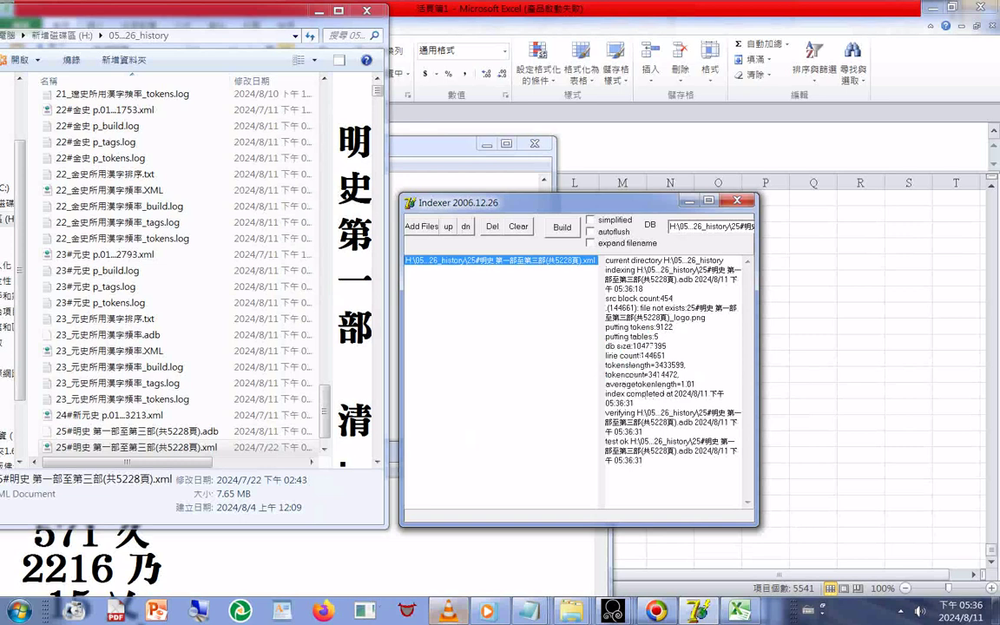
{"action": "left_click", "coordinate": [243, 434]}
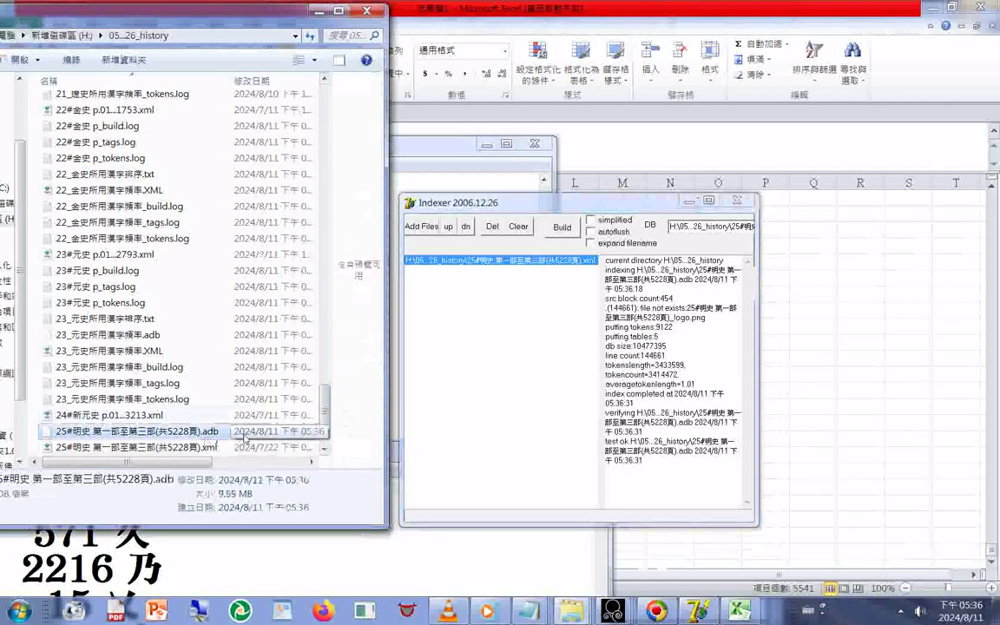
{"action": "key", "text": "Delete"}
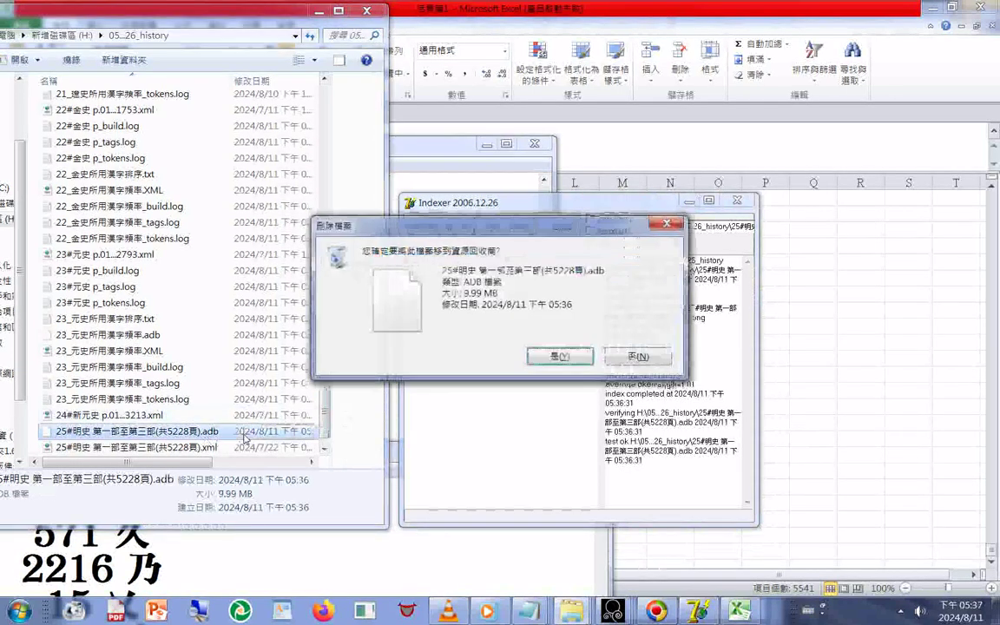
{"action": "left_click", "coordinate": [575, 356]}
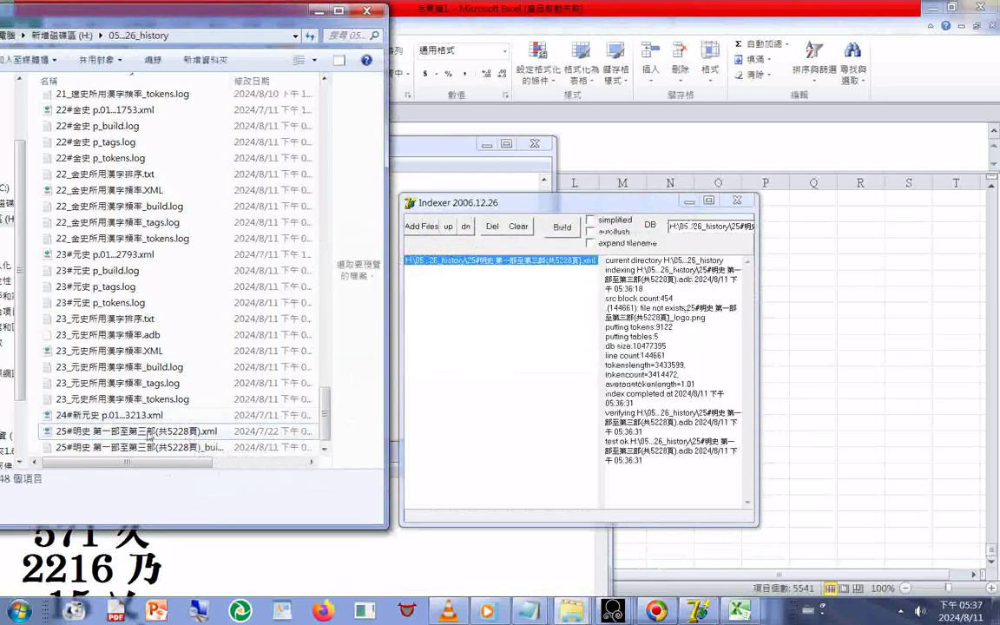
Open the token log 25#明史 第一部至第三部(共5228頁)_tokens.log from the 05...26_history folder in Notepad.
{"action": "left_click", "coordinate": [149, 431]}
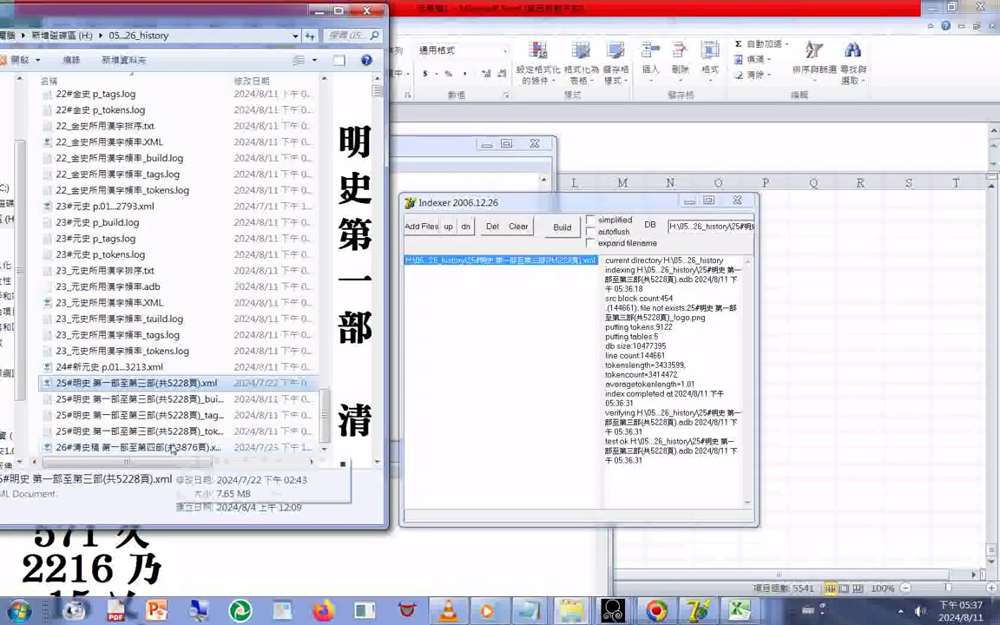
{"action": "double_click", "coordinate": [149, 431]}
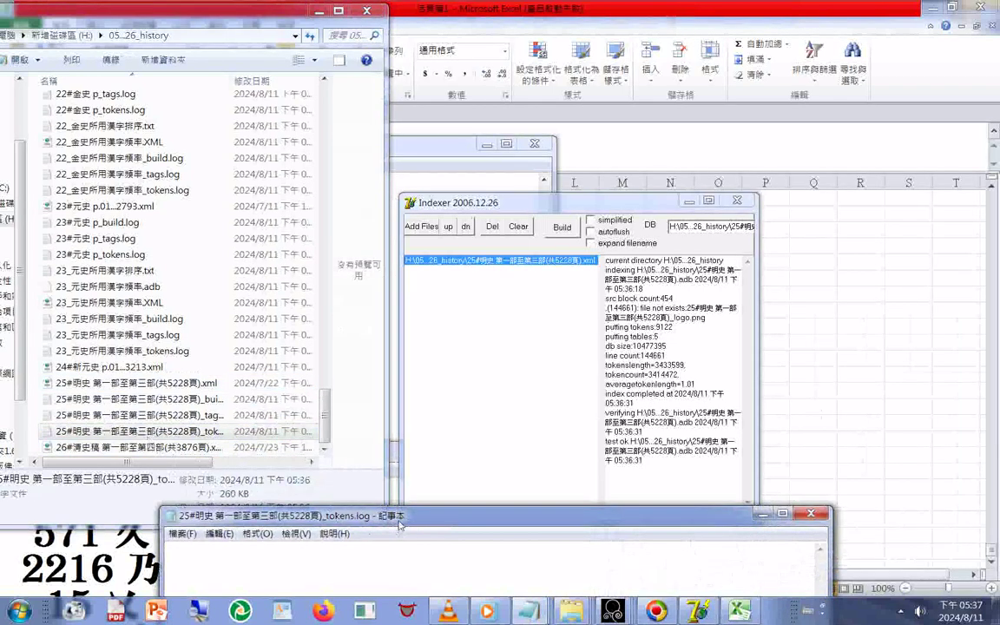
Move the 25#明史 tokens log window fully into view and examine where the Chinese character entries begin.
{"action": "left_click_drag", "start_coordinate": [400, 525], "coordinate": [463, 17]}
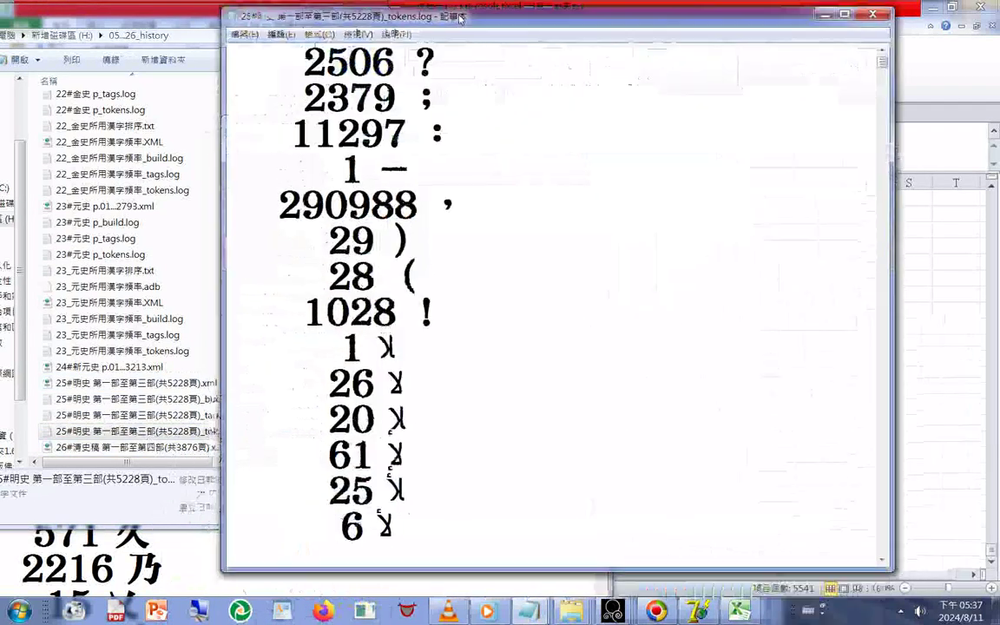
{"action": "left_click", "coordinate": [877, 347]}
{"action": "left_click", "coordinate": [884, 347]}
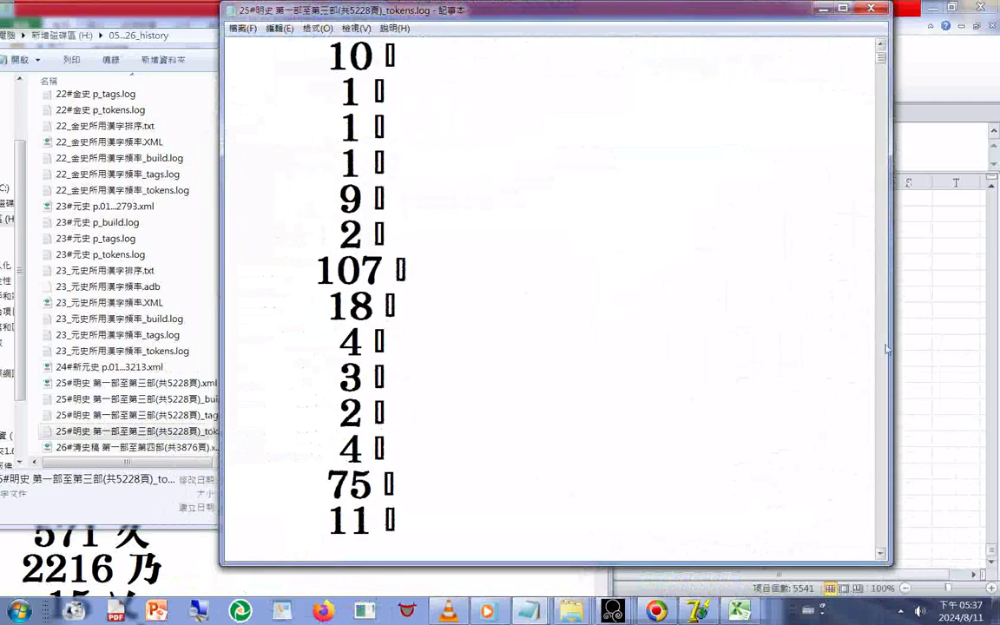
{"action": "scroll", "coordinate": [599, 330], "scroll_direction": "down", "scroll_amount": 20}
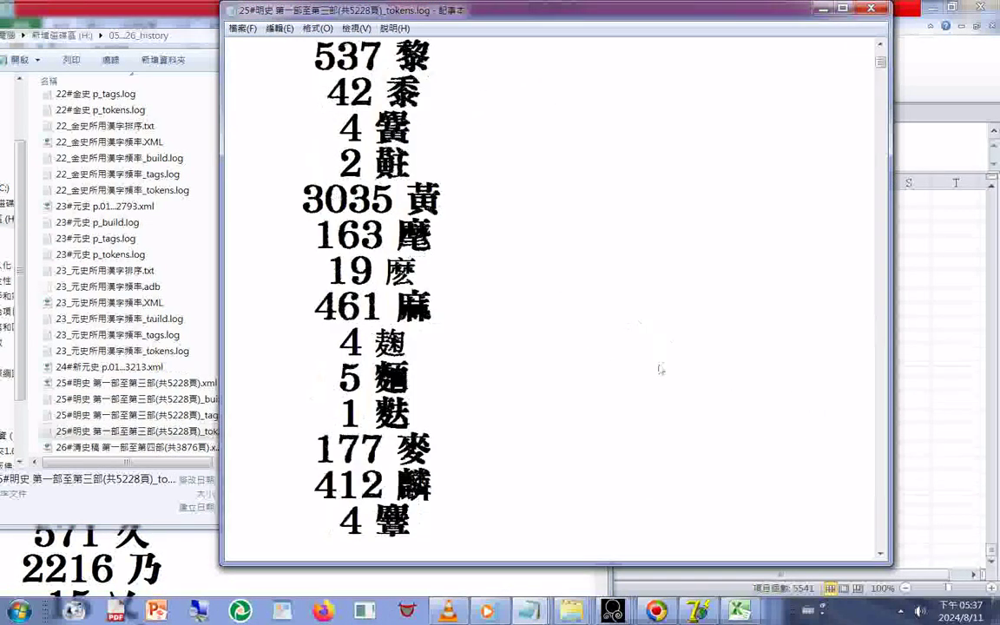
{"action": "scroll", "coordinate": [657, 357], "scroll_direction": "down", "scroll_amount": 5}
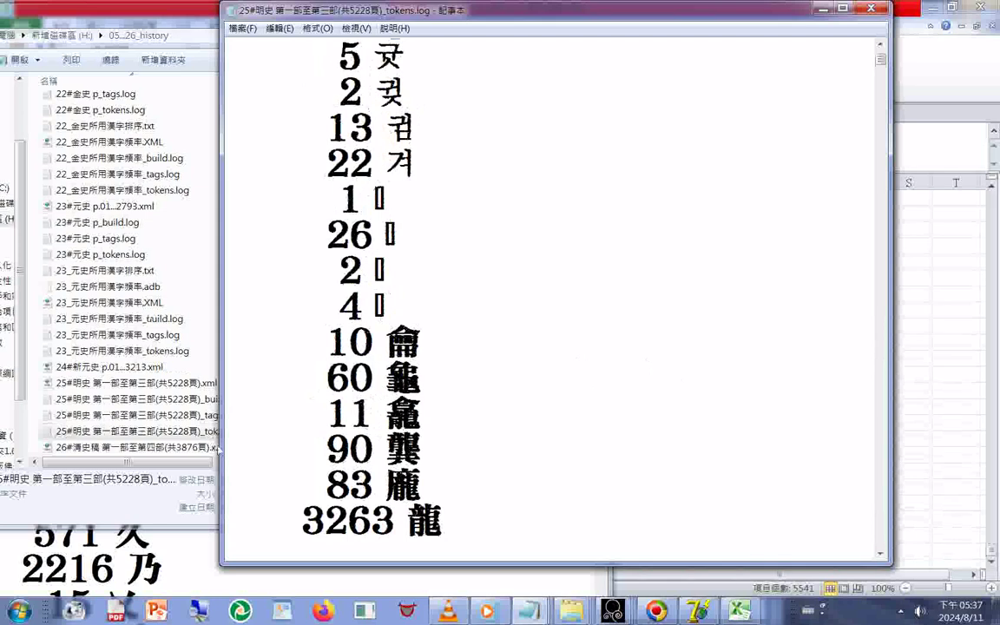
{"action": "right_click", "coordinate": [230, 343]}
{"action": "left_click", "coordinate": [631, 159]}
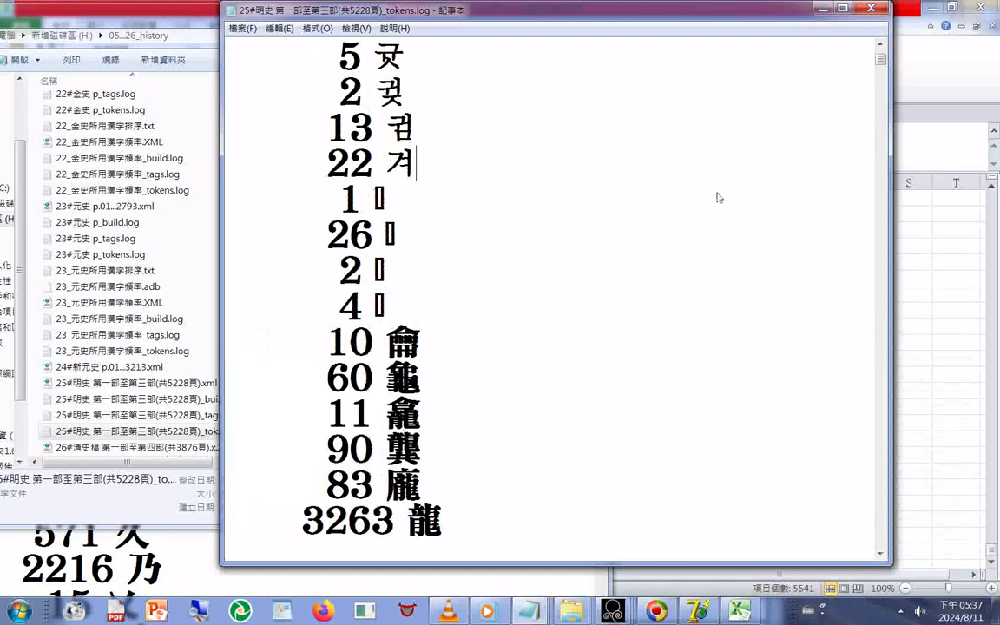
{"action": "scroll", "coordinate": [718, 198], "scroll_direction": "up", "scroll_amount": 3}
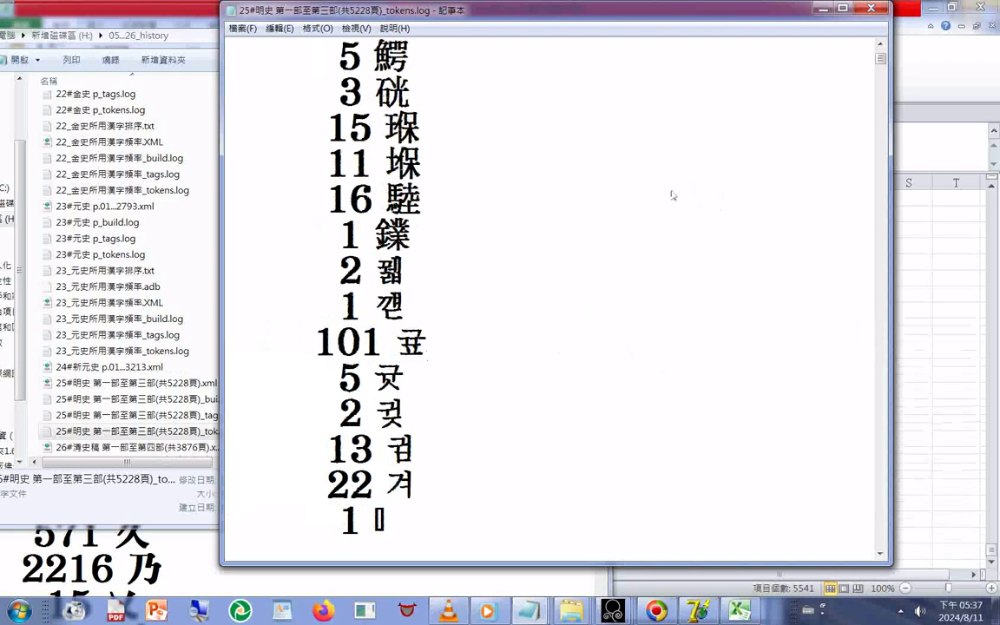
{"action": "scroll", "coordinate": [672, 196], "scroll_direction": "up", "scroll_amount": 1}
Select the first few character lines of the log, starting at the "1 龍" line just below the "117" entry.
{"action": "left_click_drag", "start_coordinate": [227, 87], "coordinate": [306, 449]}
{"action": "scroll", "coordinate": [912, 224], "scroll_direction": "up", "scroll_amount": 5}
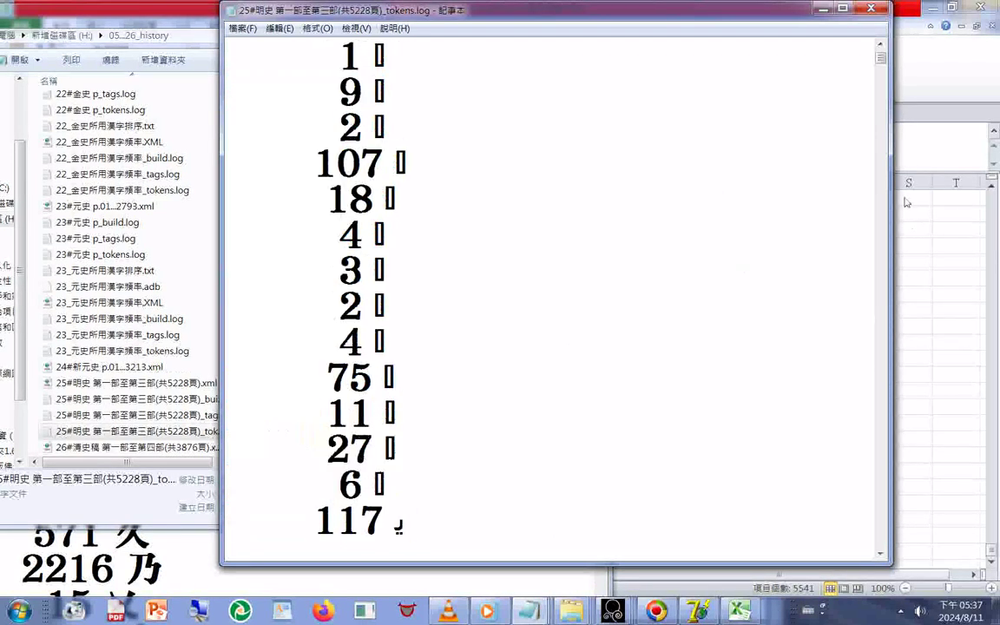
{"action": "scroll", "coordinate": [907, 202], "scroll_direction": "down", "scroll_amount": 2}
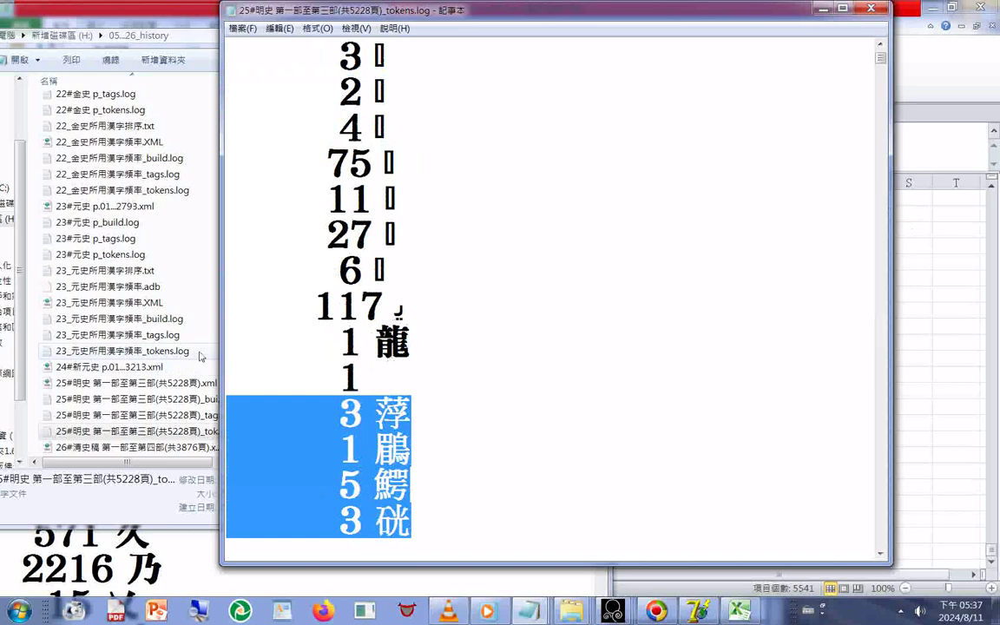
{"action": "left_click_drag", "start_coordinate": [227, 346], "coordinate": [294, 517]}
Examine the entries around and below the selected lines, including the Korean-looking glyphs, the boxes and the "3263 龍" line.
{"action": "scroll", "coordinate": [683, 283], "scroll_direction": "down", "scroll_amount": 5}
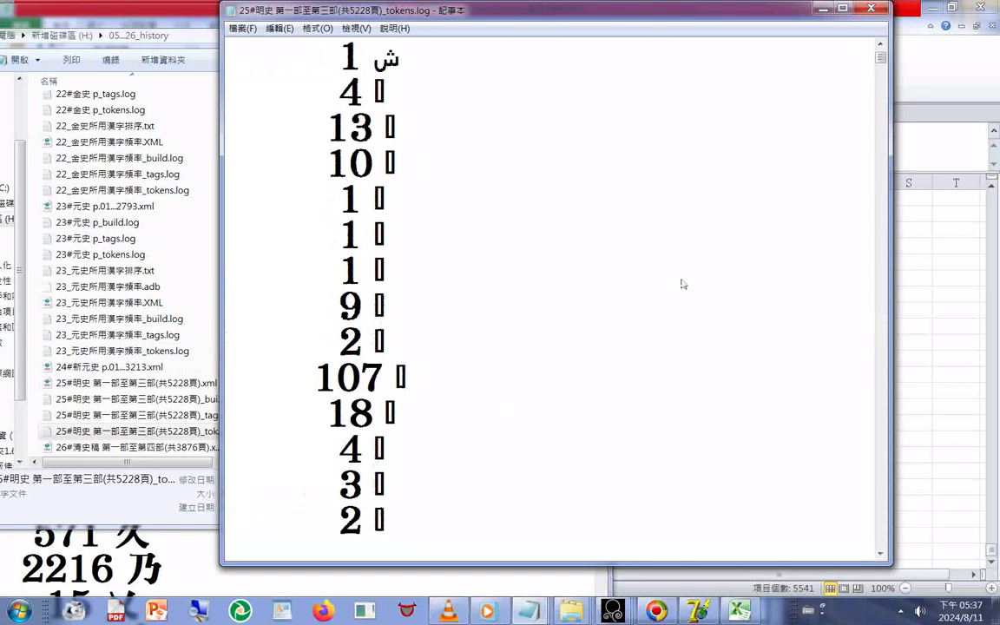
{"action": "scroll", "coordinate": [683, 284], "scroll_direction": "up", "scroll_amount": 5}
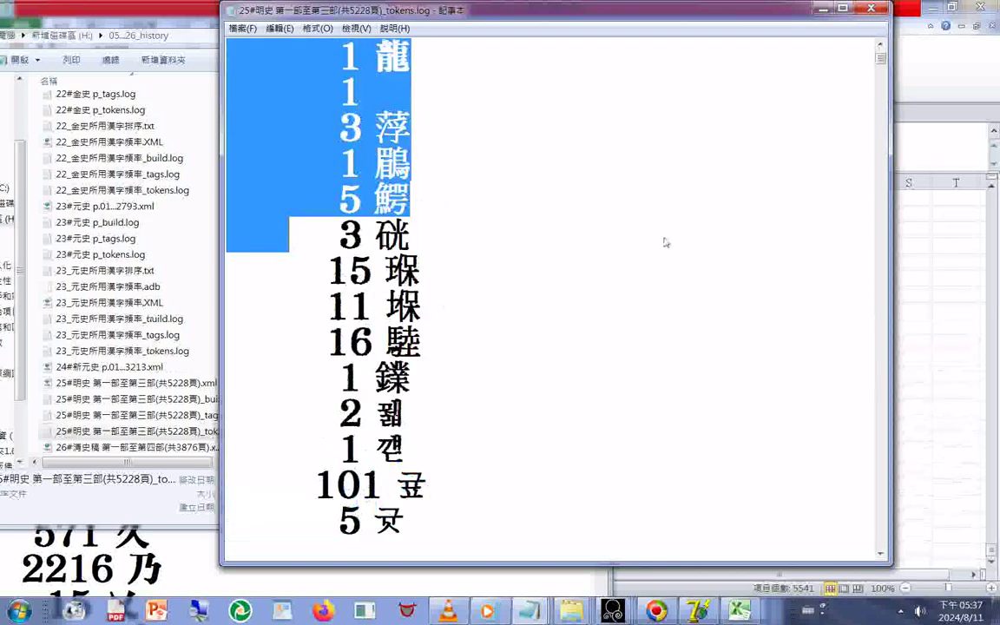
{"action": "scroll", "coordinate": [666, 242], "scroll_direction": "down", "scroll_amount": 3}
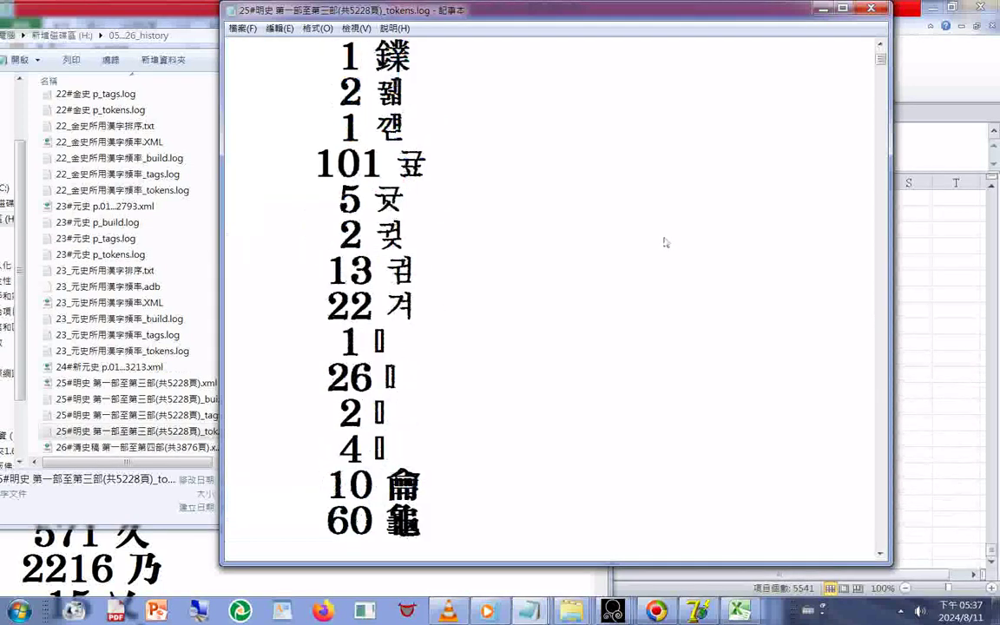
{"action": "scroll", "coordinate": [660, 237], "scroll_direction": "down", "scroll_amount": 2}
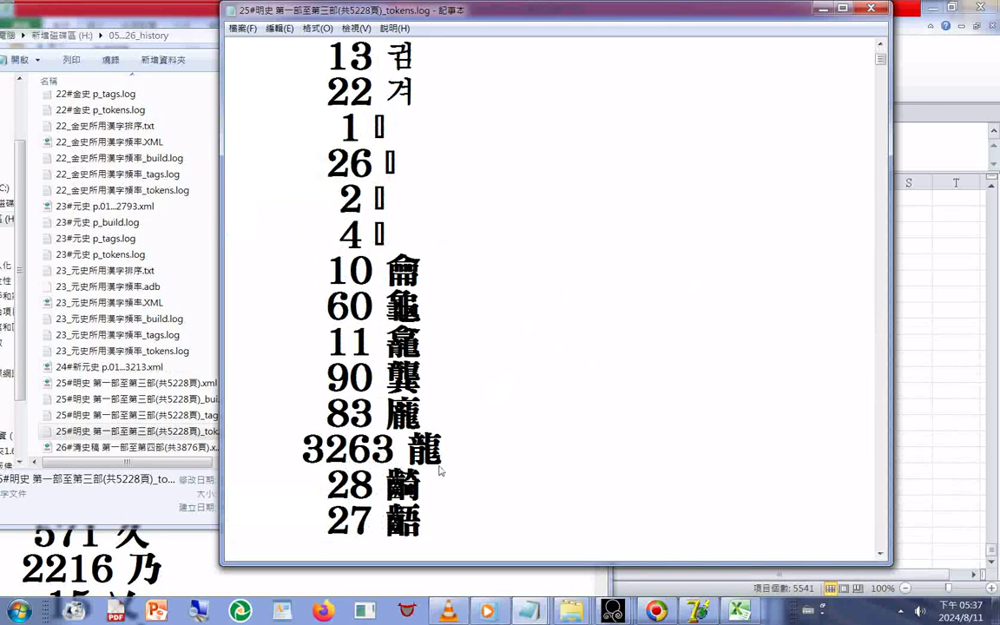
{"action": "scroll", "coordinate": [469, 442], "scroll_direction": "up", "scroll_amount": 5}
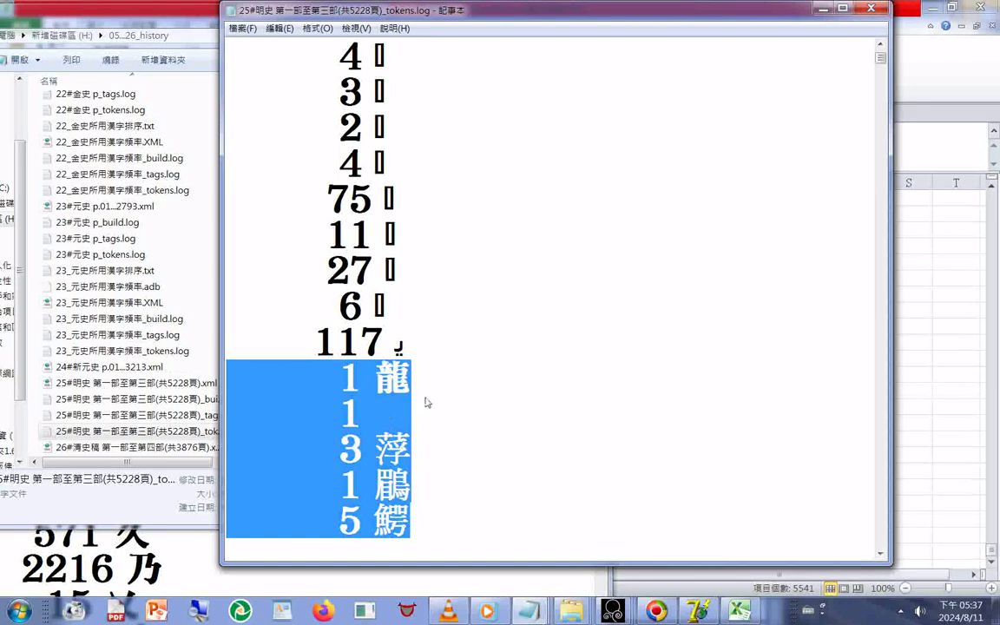
{"action": "scroll", "coordinate": [426, 402], "scroll_direction": "down", "scroll_amount": 8}
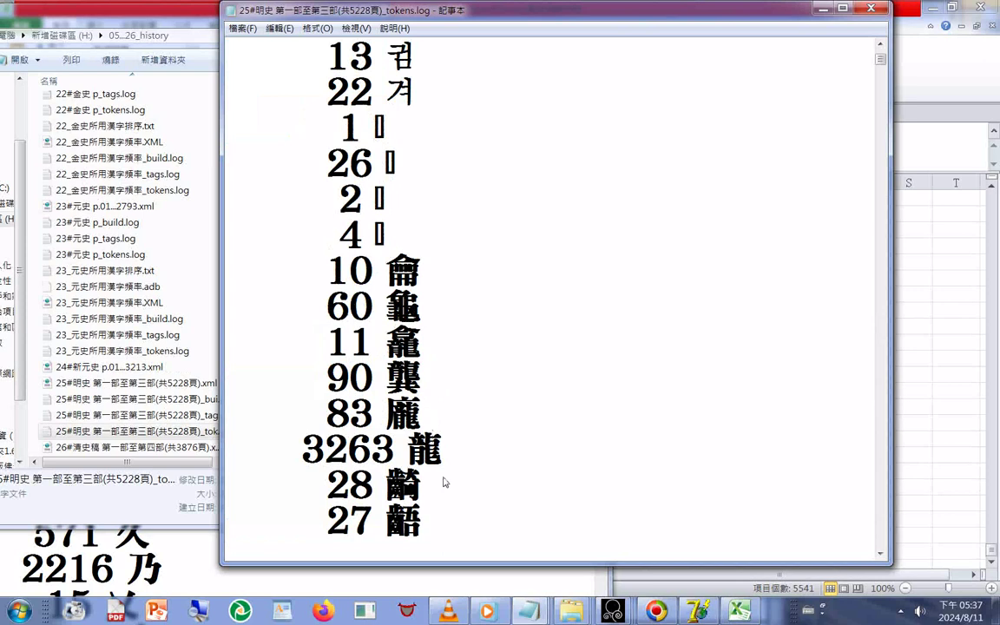
{"action": "scroll", "coordinate": [434, 452], "scroll_direction": "up", "scroll_amount": 8}
{"action": "scroll", "coordinate": [423, 424], "scroll_direction": "down", "scroll_amount": 4}
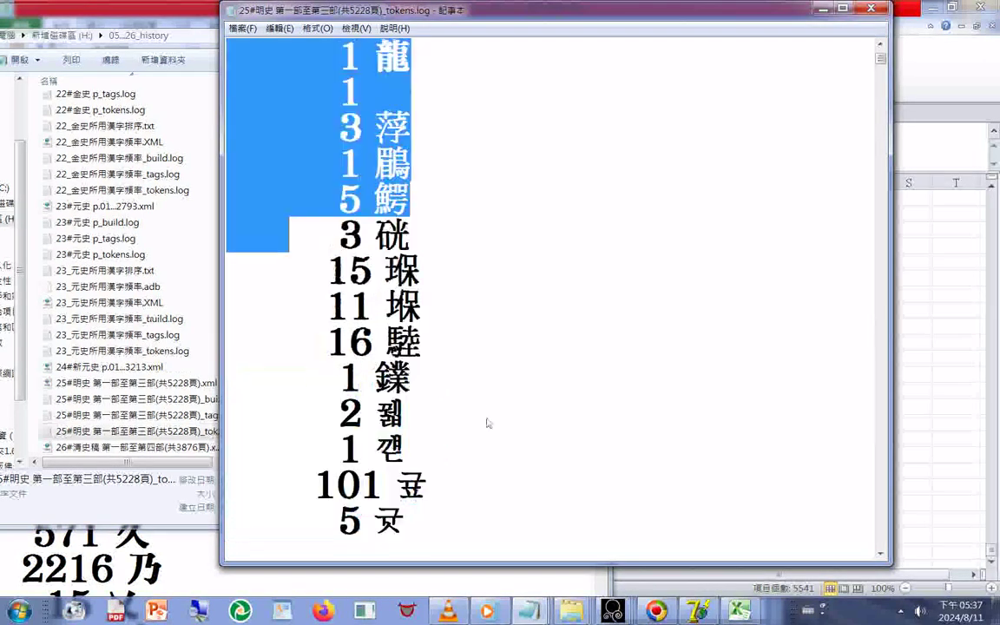
{"action": "scroll", "coordinate": [480, 407], "scroll_direction": "down", "scroll_amount": 6}
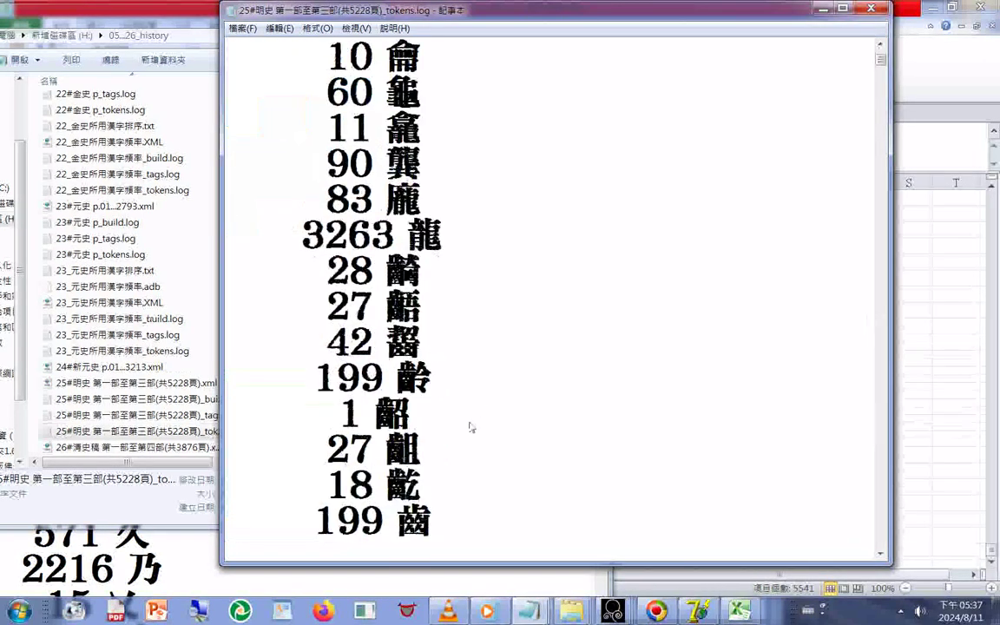
{"action": "scroll", "coordinate": [473, 405], "scroll_direction": "down", "scroll_amount": 3}
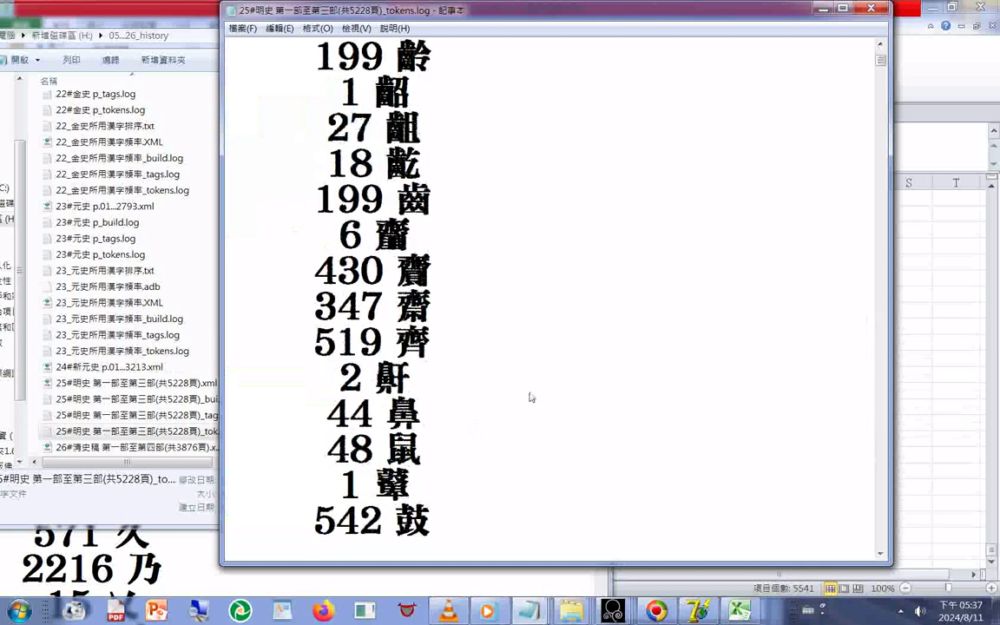
{"action": "scroll", "coordinate": [531, 402], "scroll_direction": "down", "scroll_amount": 9}
{"action": "scroll", "coordinate": [532, 402], "scroll_direction": "down", "scroll_amount": 9}
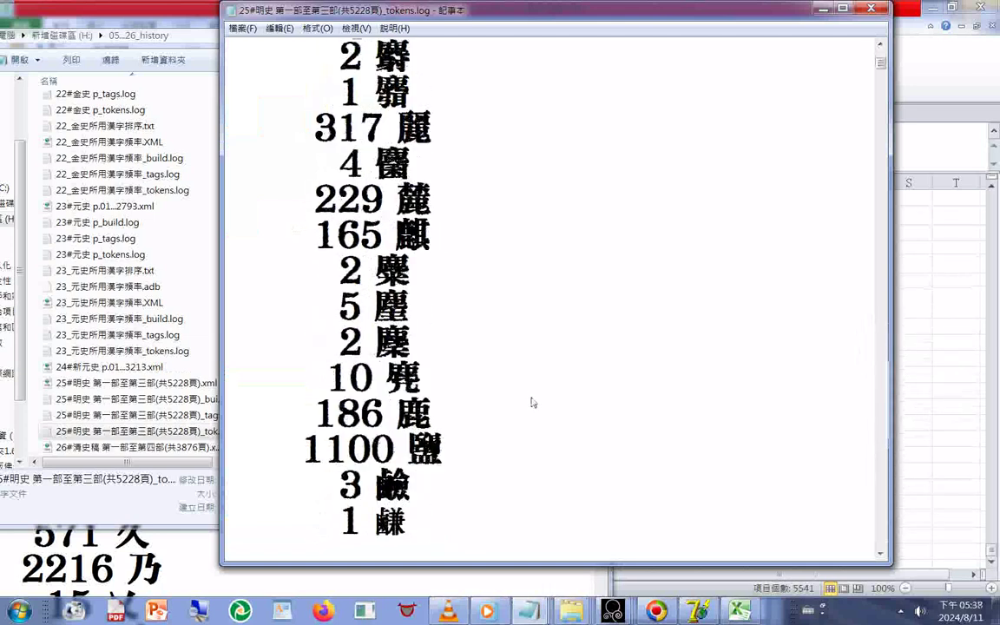
{"action": "scroll", "coordinate": [532, 403], "scroll_direction": "down", "scroll_amount": 5}
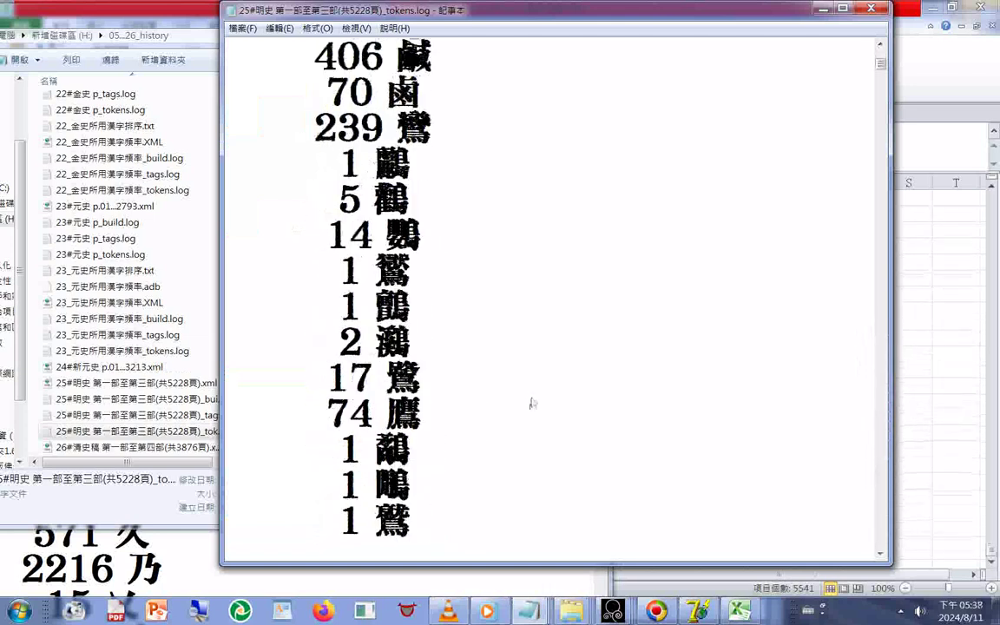
{"action": "scroll", "coordinate": [532, 403], "scroll_direction": "down", "scroll_amount": 5}
Extend the selection from the "1 龍" line down to the last character entry directly above "2 〗", and copy it.
{"action": "left_click_drag", "start_coordinate": [883, 75], "coordinate": [897, 566]}
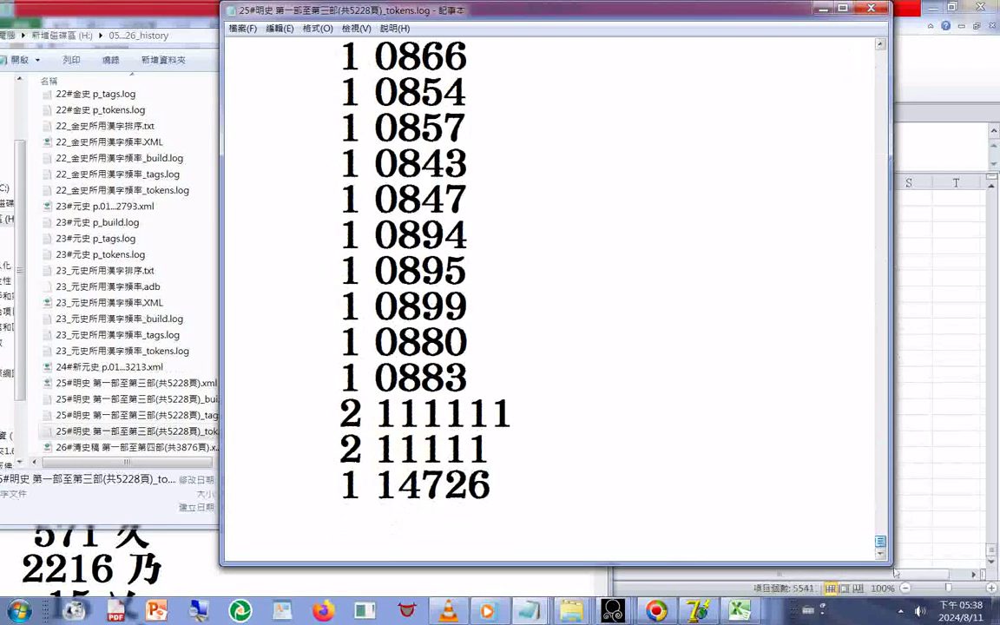
{"action": "left_click_drag", "start_coordinate": [892, 564], "coordinate": [879, 422]}
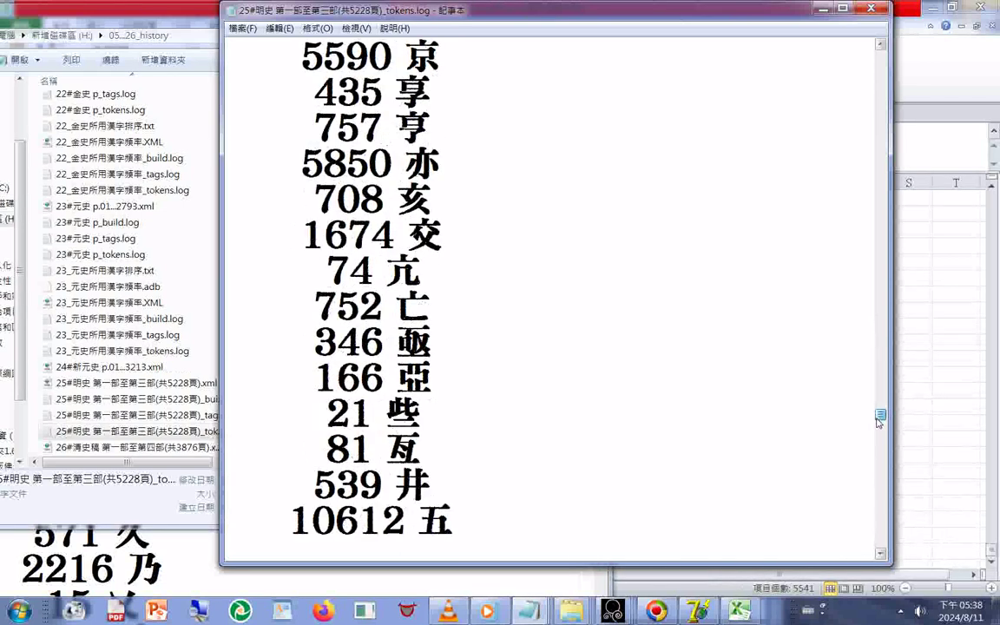
{"action": "scroll", "coordinate": [790, 386], "scroll_direction": "down", "scroll_amount": 10}
{"action": "scroll", "coordinate": [799, 420], "scroll_direction": "down", "scroll_amount": 5}
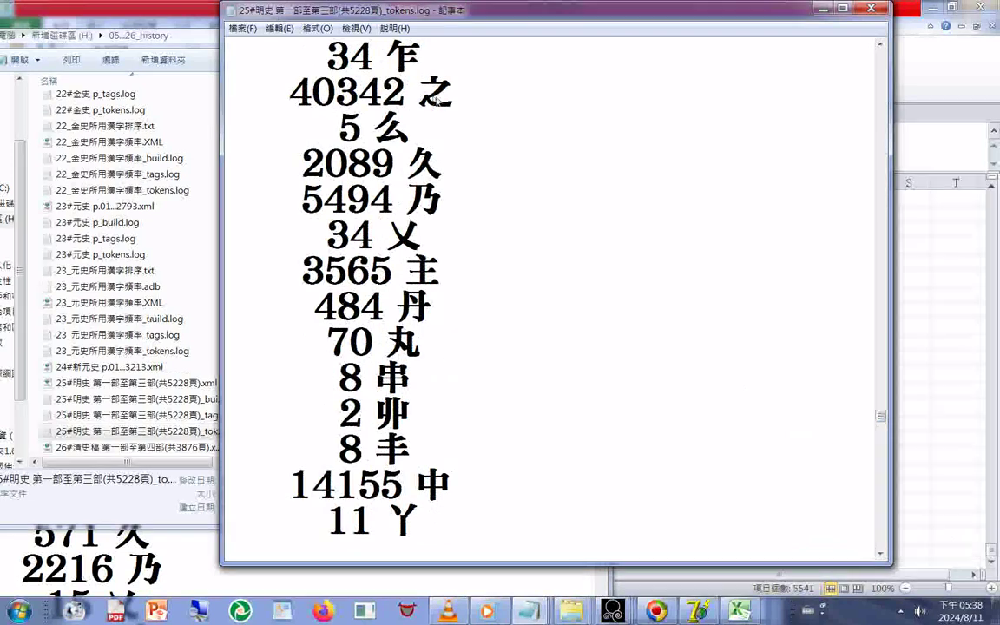
{"action": "left_click", "coordinate": [880, 553]}
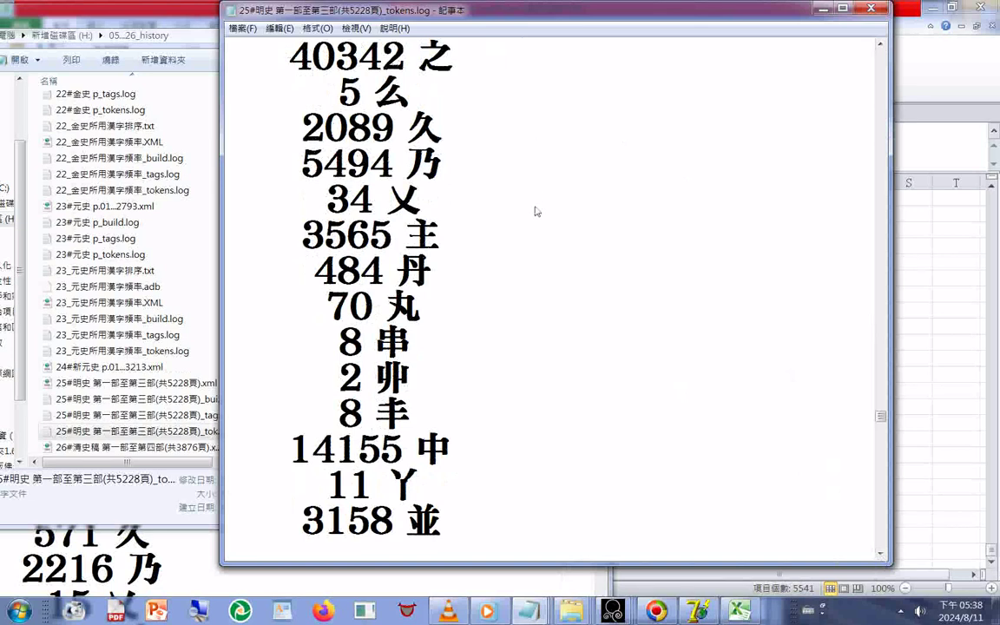
{"action": "scroll", "coordinate": [536, 213], "scroll_direction": "down", "scroll_amount": 6}
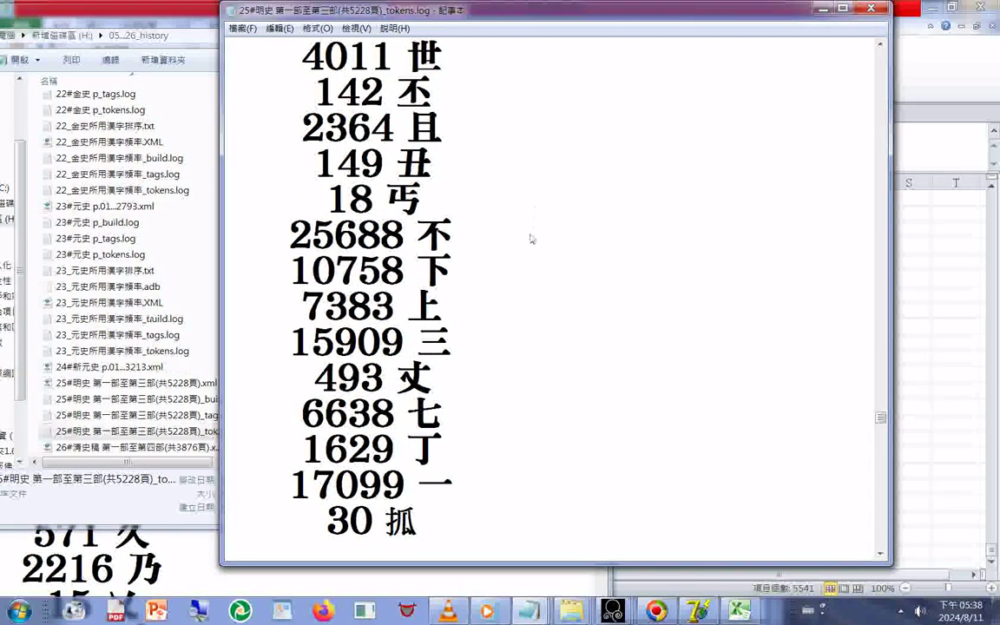
{"action": "scroll", "coordinate": [532, 239], "scroll_direction": "down", "scroll_amount": 1}
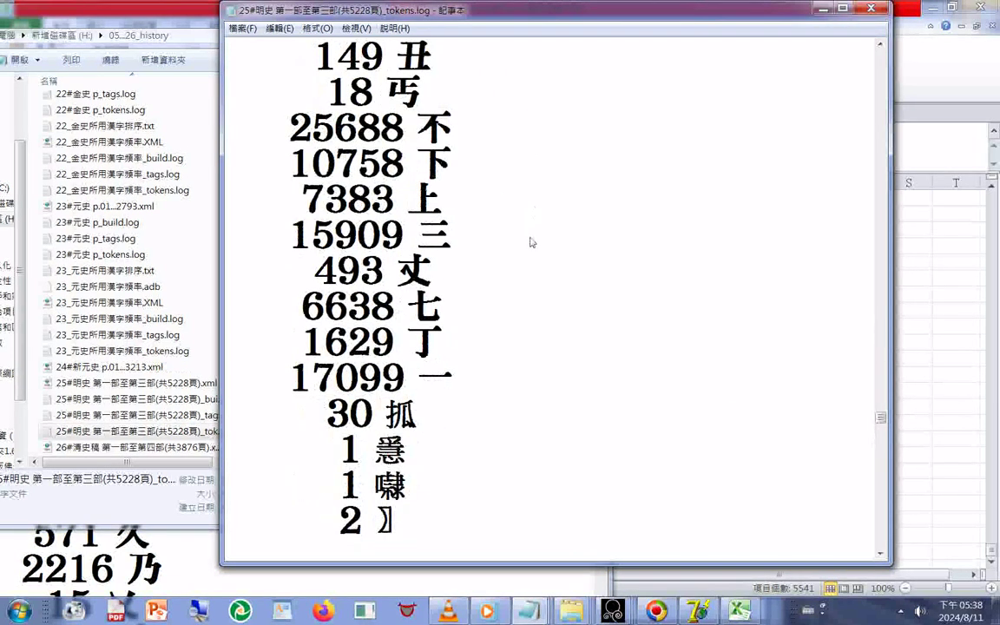
{"action": "scroll", "coordinate": [532, 243], "scroll_direction": "down", "scroll_amount": 1}
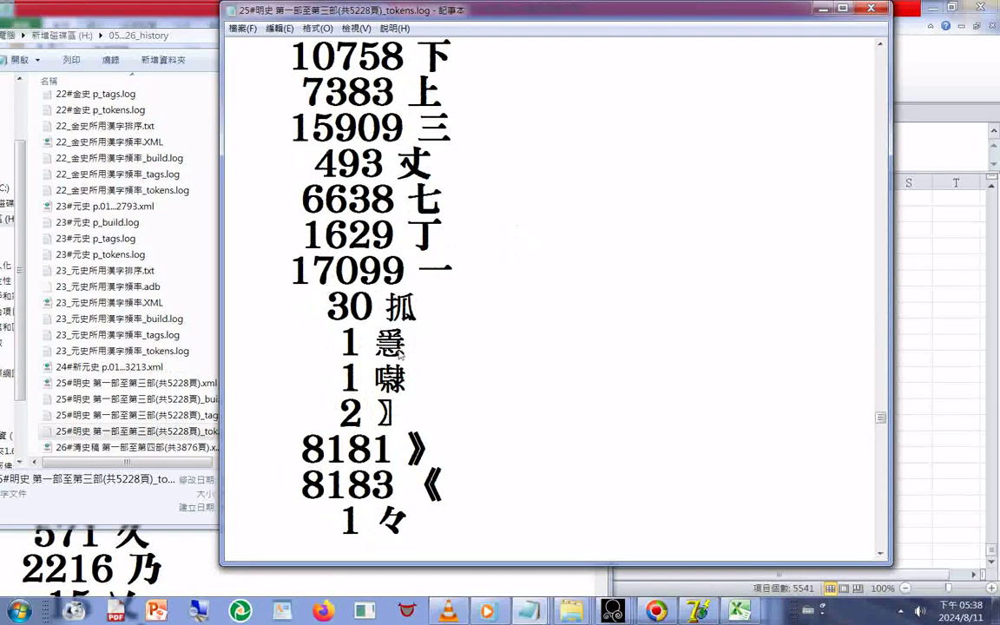
{"action": "left_click", "coordinate": [438, 384], "text": "shift"}
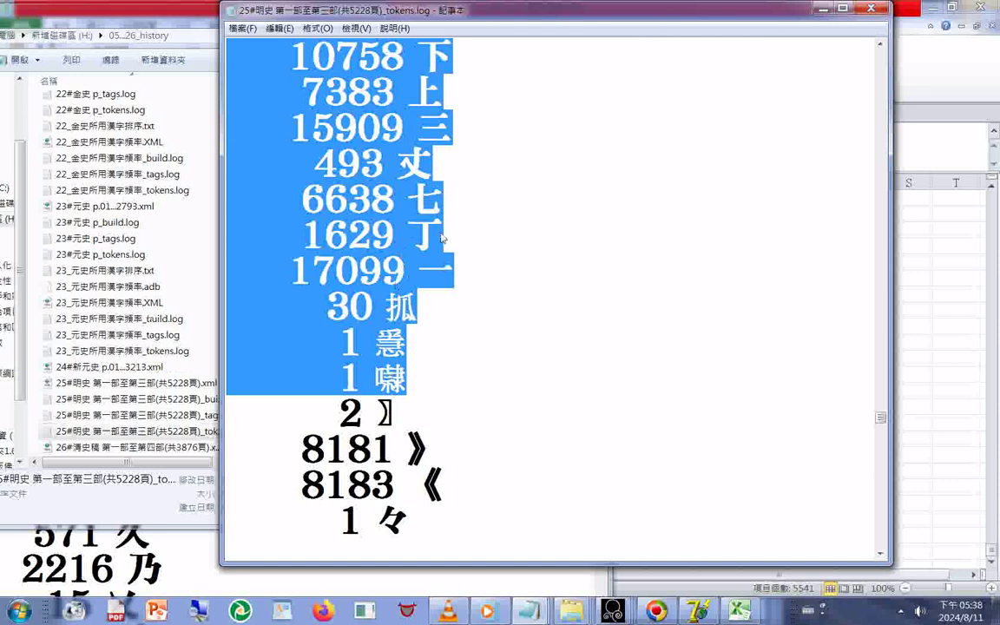
{"action": "right_click", "coordinate": [408, 248]}
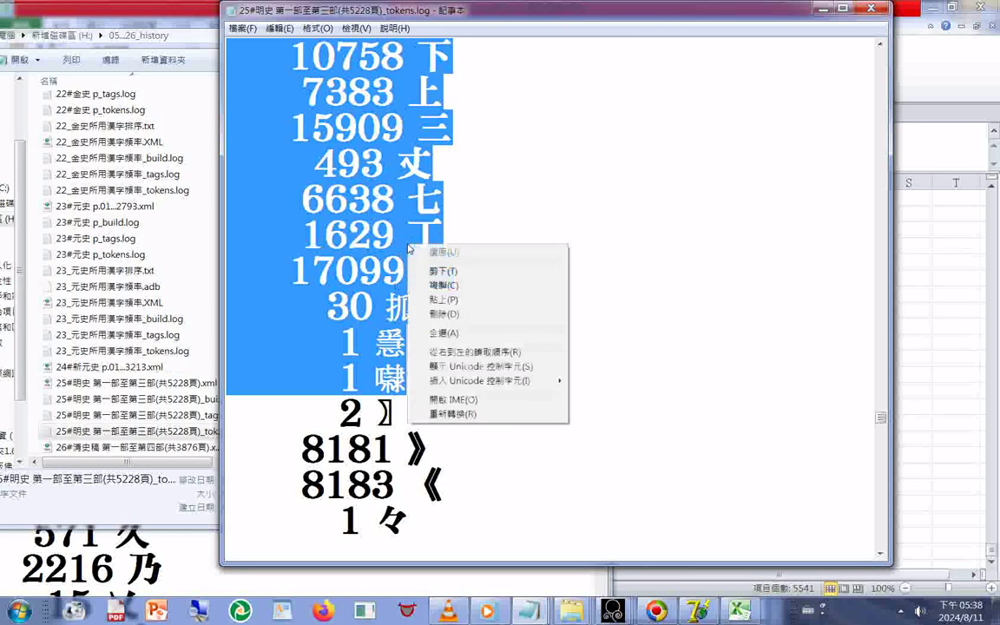
{"action": "left_click", "coordinate": [443, 285]}
Examine the punctuation, symbol and digit entries that follow the copied character block.
{"action": "scroll", "coordinate": [469, 347], "scroll_direction": "down", "scroll_amount": 2}
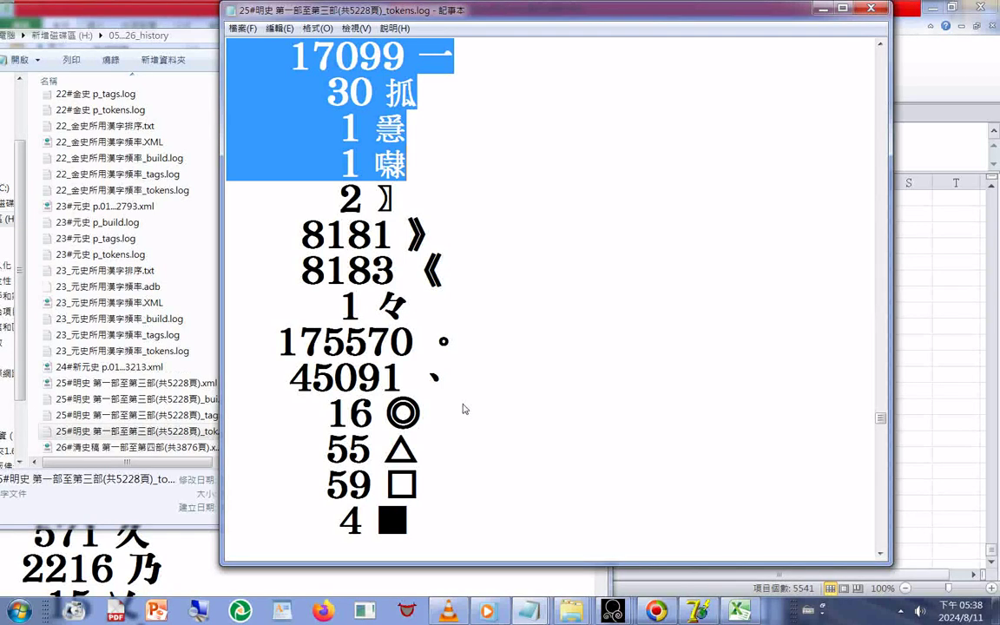
{"action": "scroll", "coordinate": [465, 409], "scroll_direction": "down", "scroll_amount": 1}
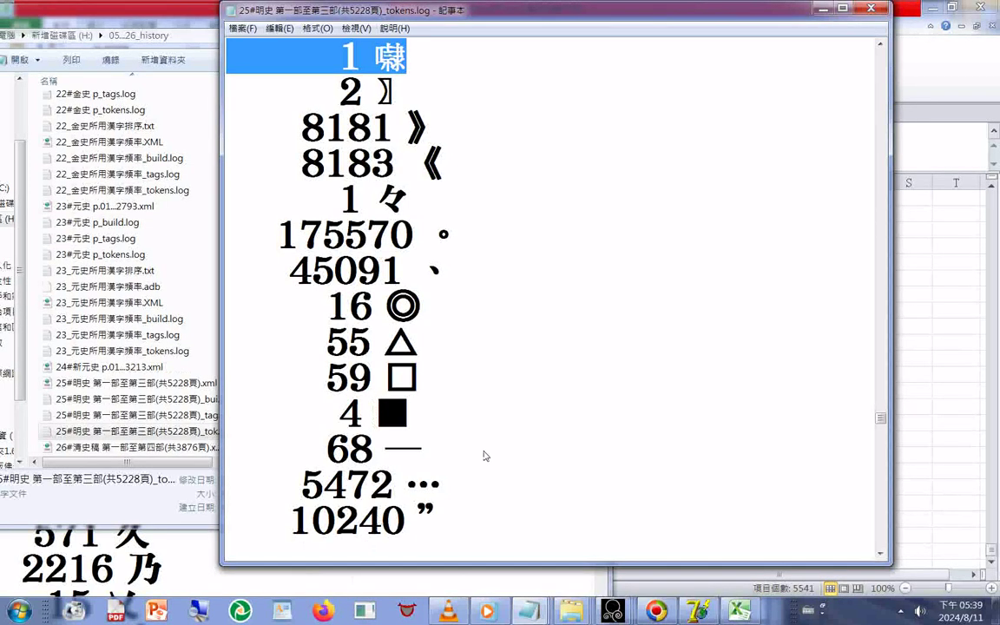
{"action": "scroll", "coordinate": [481, 457], "scroll_direction": "down", "scroll_amount": 1}
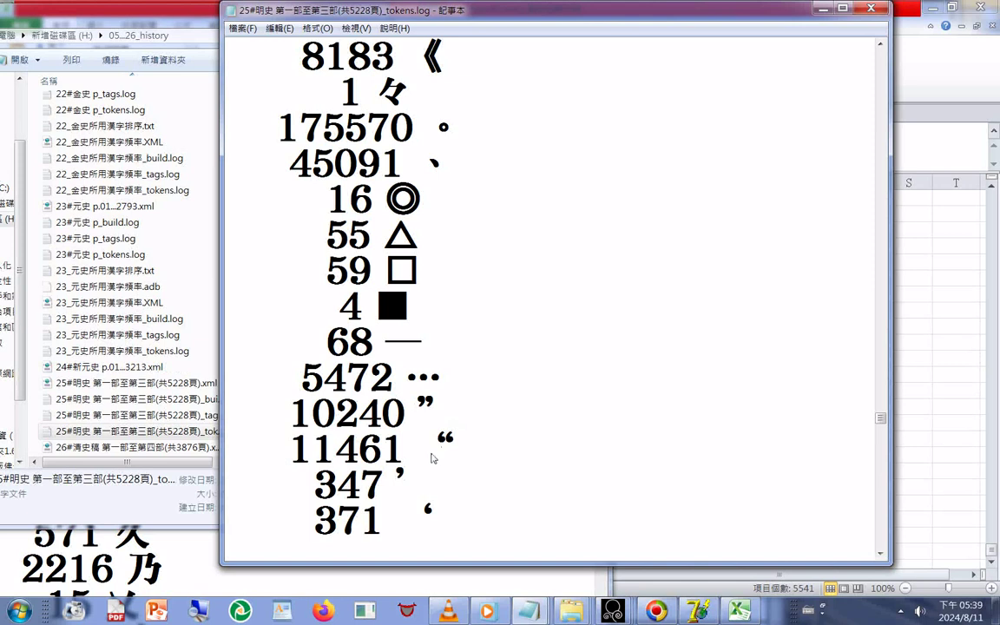
{"action": "scroll", "coordinate": [431, 459], "scroll_direction": "down", "scroll_amount": 1}
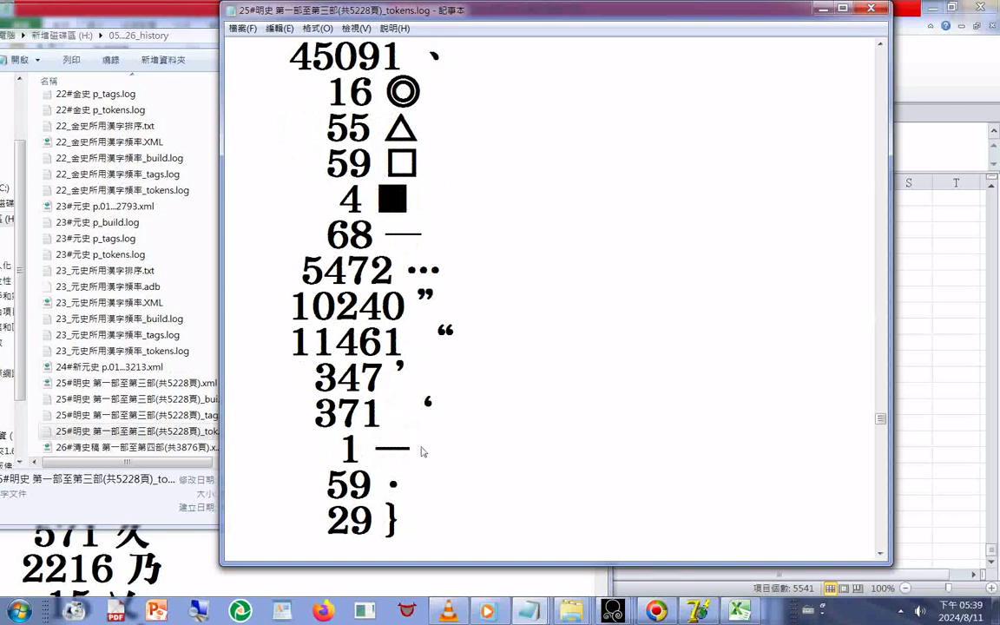
{"action": "scroll", "coordinate": [422, 455], "scroll_direction": "down", "scroll_amount": 1}
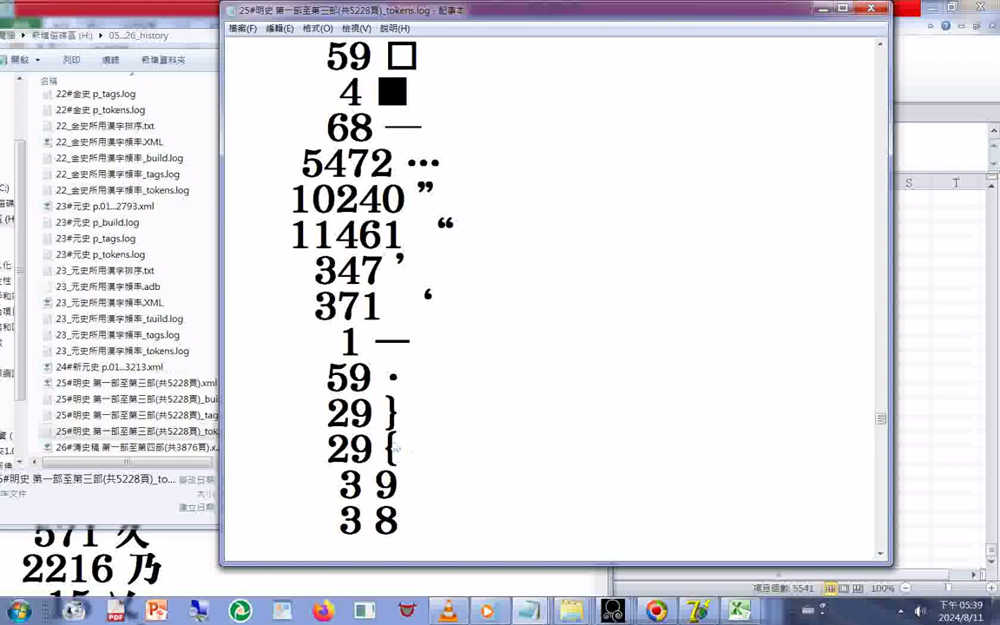
{"action": "scroll", "coordinate": [395, 443], "scroll_direction": "down", "scroll_amount": 1}
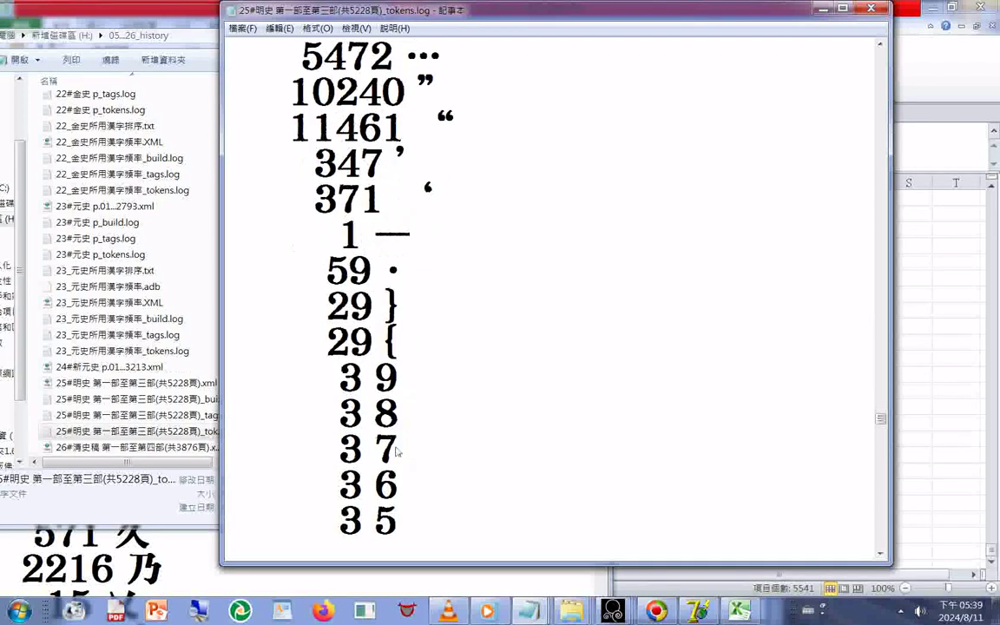
{"action": "scroll", "coordinate": [395, 444], "scroll_direction": "down", "scroll_amount": 2}
{"action": "scroll", "coordinate": [392, 482], "scroll_direction": "down", "scroll_amount": 1}
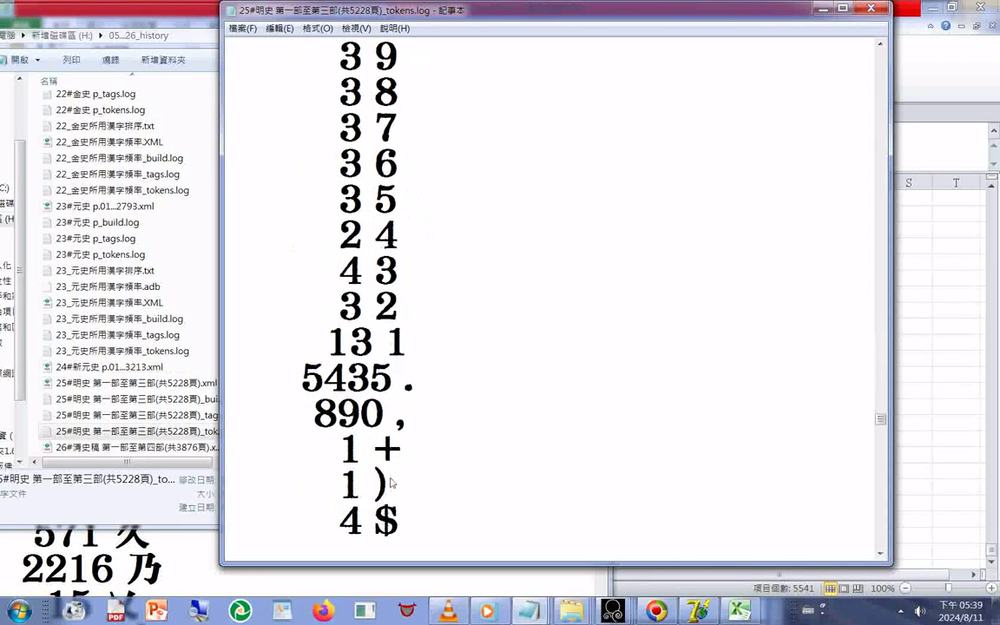
Examine the numeric entries that follow the symbols, down to the last line of the log.
{"action": "scroll", "coordinate": [402, 435], "scroll_direction": "down", "scroll_amount": 1}
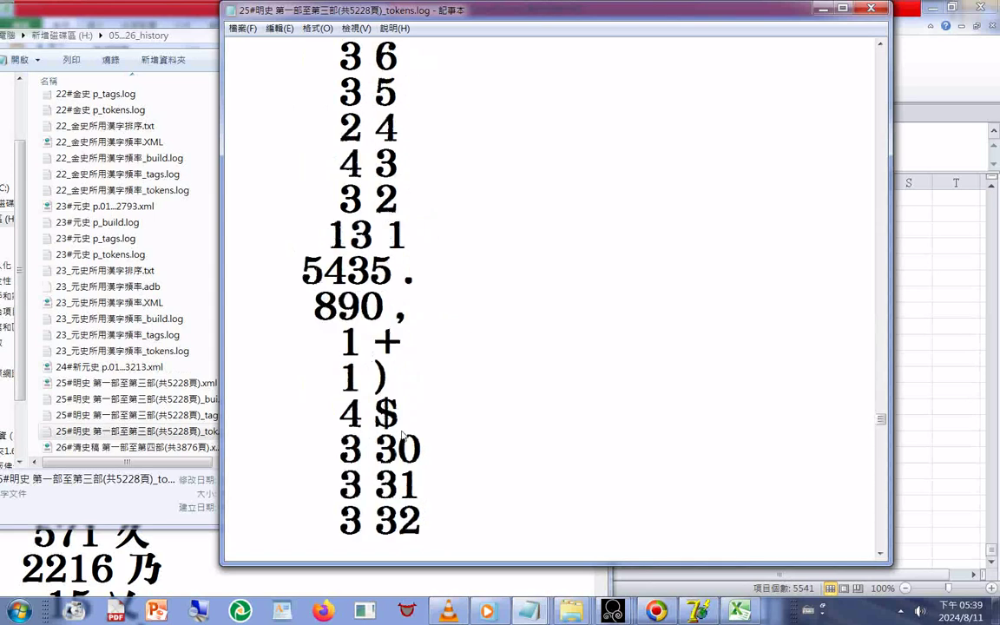
{"action": "scroll", "coordinate": [402, 436], "scroll_direction": "down", "scroll_amount": 1}
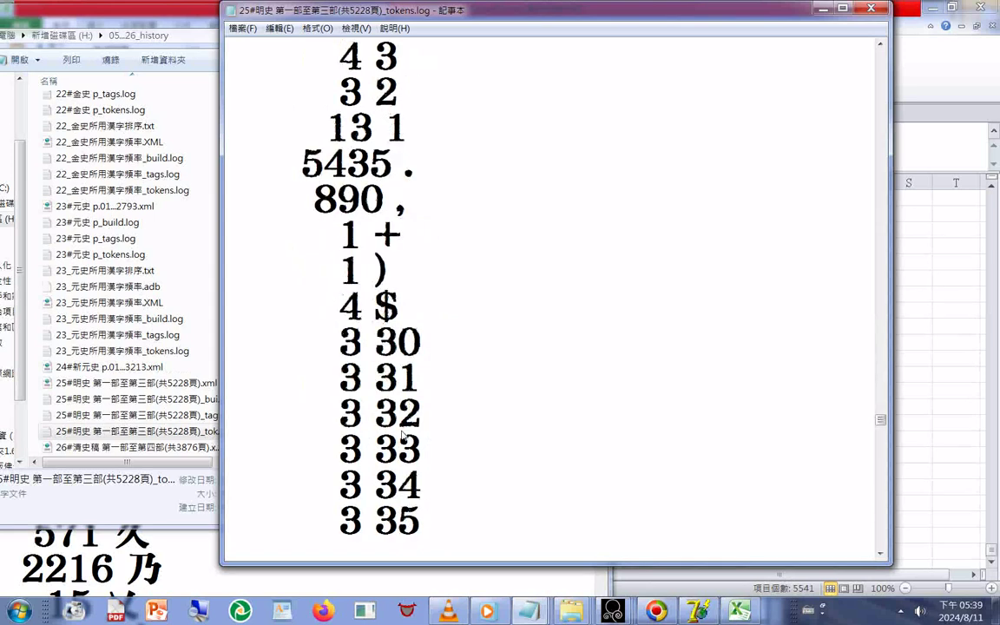
{"action": "scroll", "coordinate": [402, 436], "scroll_direction": "down", "scroll_amount": 4}
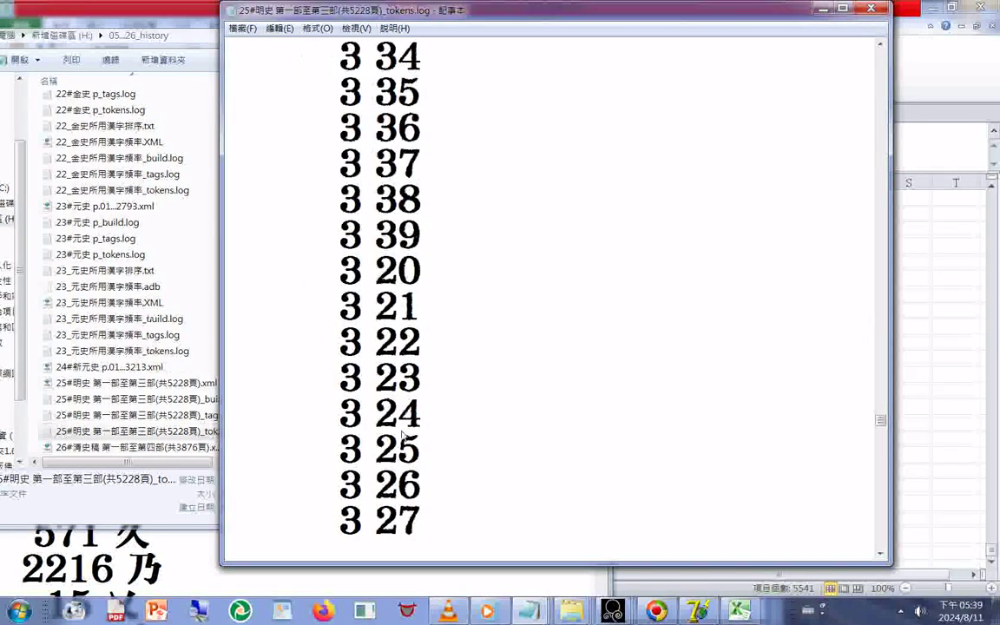
{"action": "scroll", "coordinate": [808, 497], "scroll_direction": "down", "scroll_amount": 2}
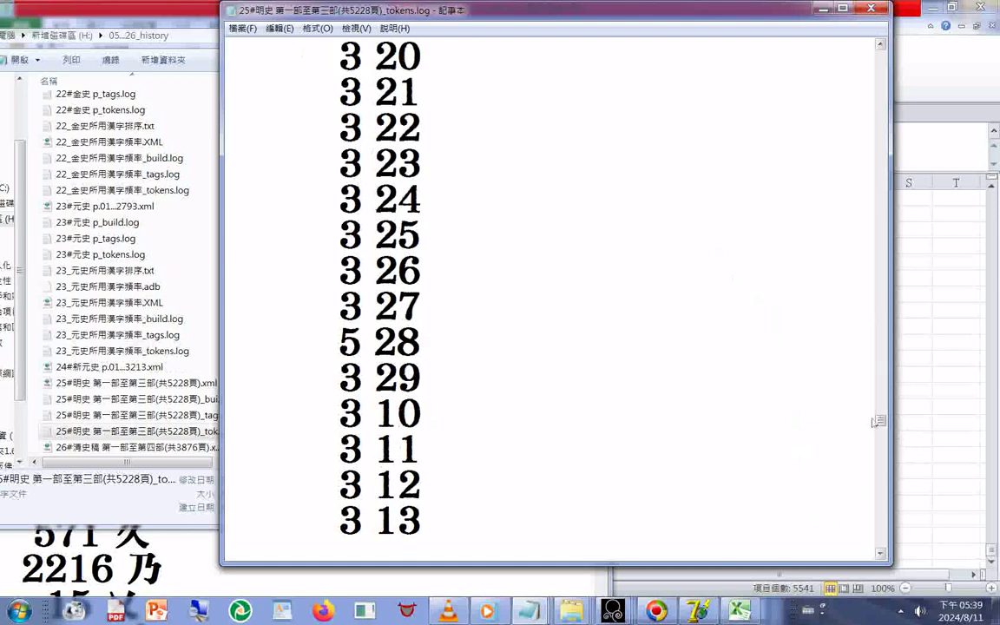
{"action": "left_click_drag", "start_coordinate": [889, 499], "coordinate": [887, 499]}
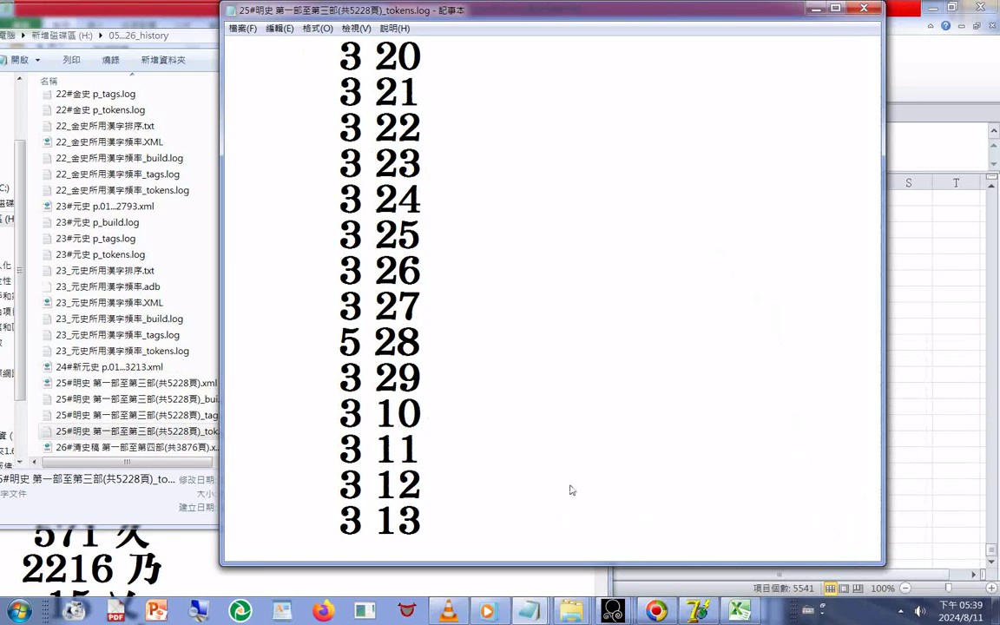
{"action": "scroll", "coordinate": [571, 490], "scroll_direction": "down", "scroll_amount": 5}
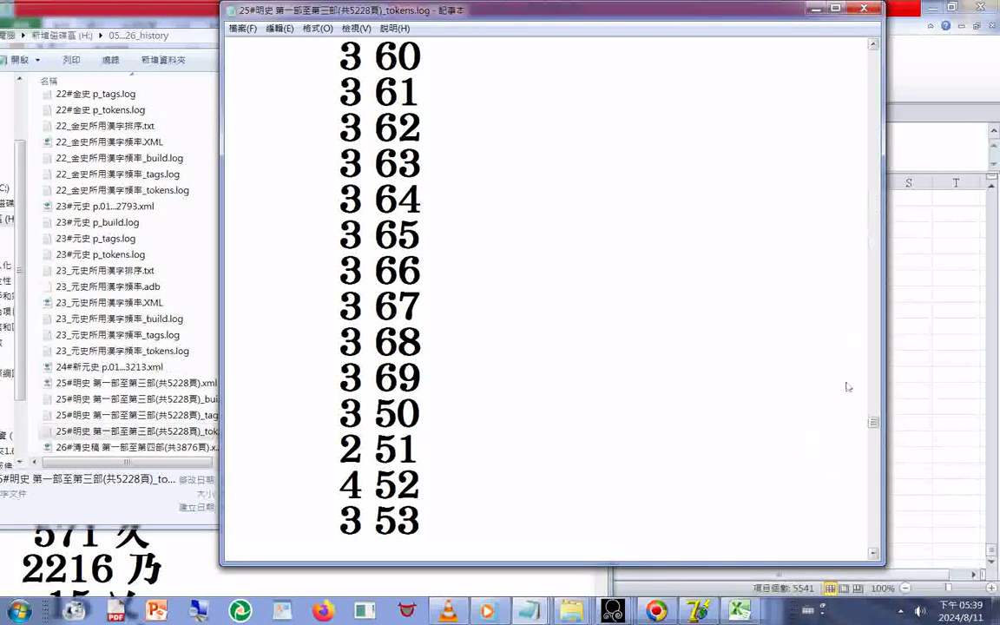
{"action": "scroll", "coordinate": [875, 523], "scroll_direction": "down", "scroll_amount": 15}
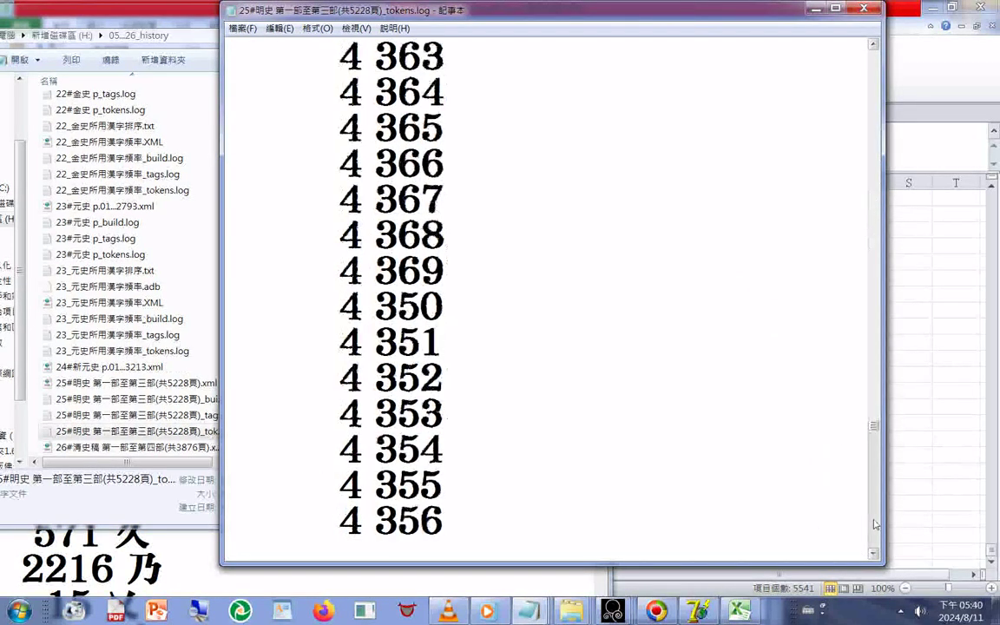
{"action": "scroll", "coordinate": [875, 523], "scroll_direction": "down", "scroll_amount": 20}
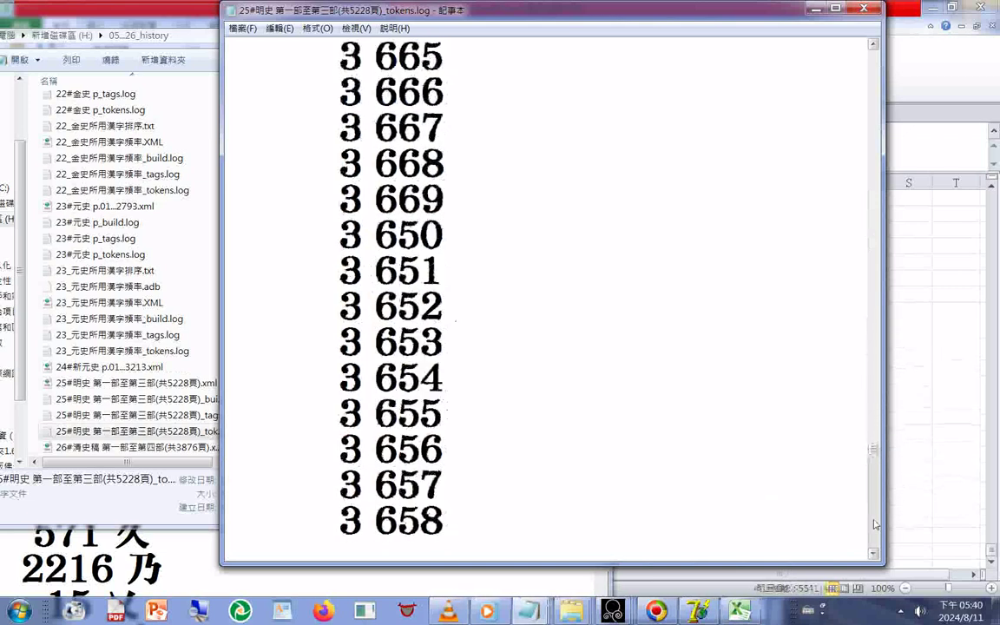
{"action": "scroll", "coordinate": [875, 523], "scroll_direction": "down", "scroll_amount": 20}
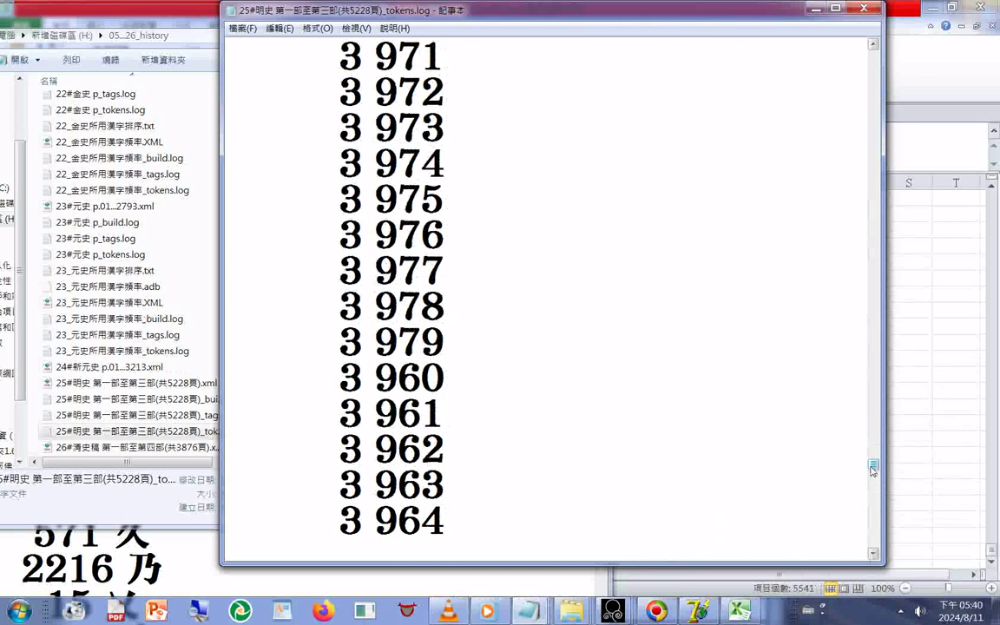
{"action": "left_click_drag", "start_coordinate": [873, 469], "coordinate": [870, 551]}
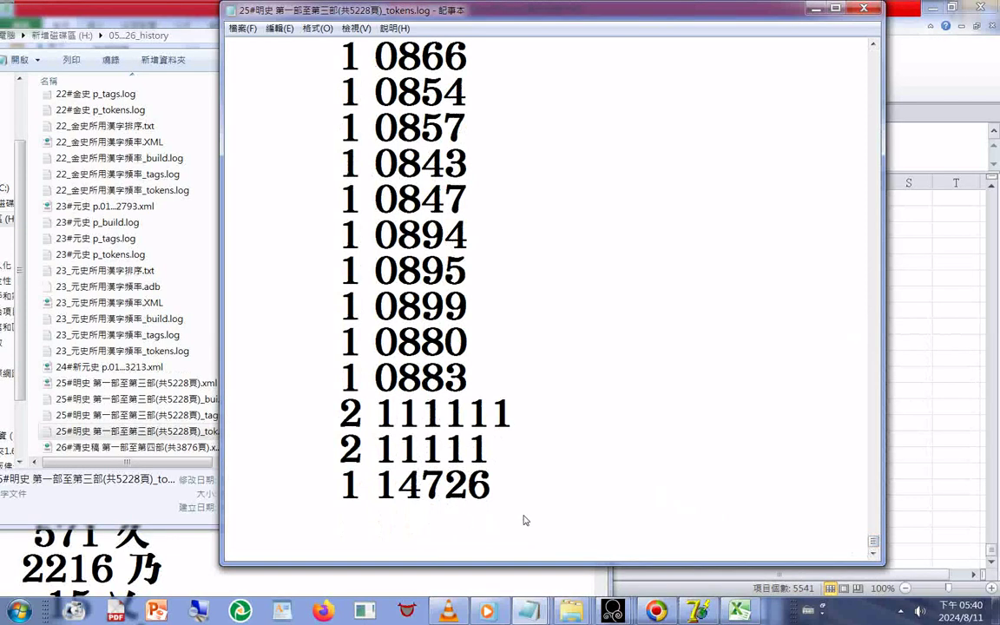
Remove everything from the "1 龍" line to the end of the log, and check the remaining entries up to the first line.
{"action": "key", "text": "ctrl+a"}
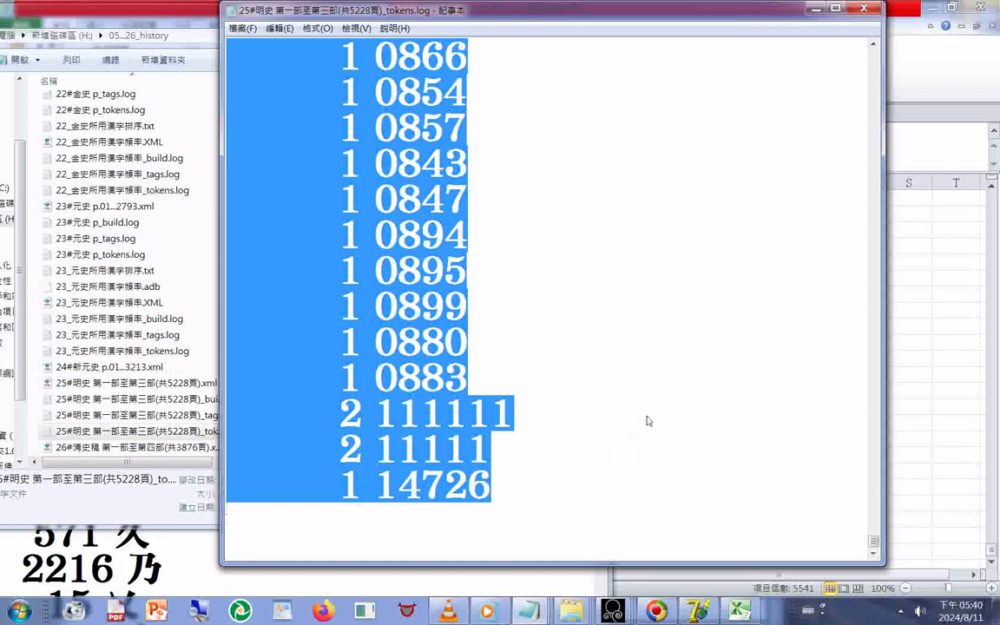
{"action": "key", "text": "ctrl+v"}
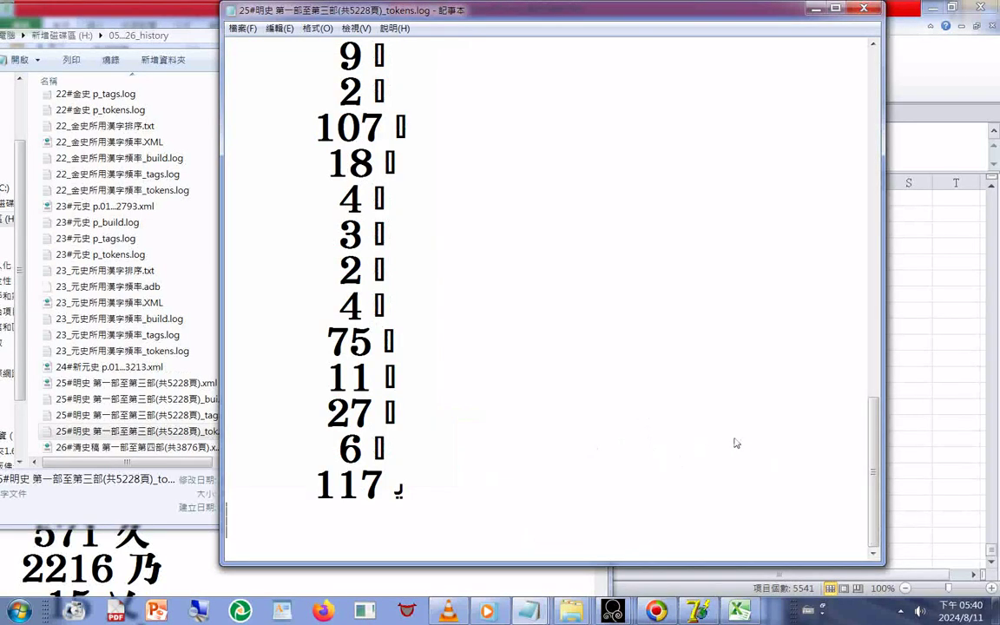
{"action": "key", "text": "Up"}
{"action": "key", "text": "shift+Up"}
{"action": "key", "text": "shift+Up"}
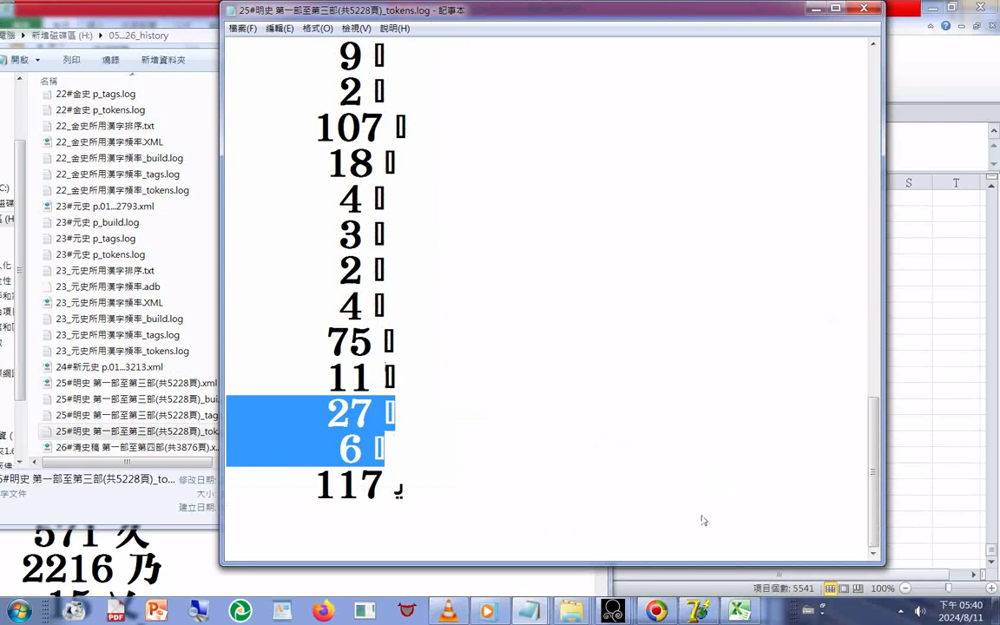
{"action": "left_click_drag", "start_coordinate": [653, 520], "coordinate": [224, 86]}
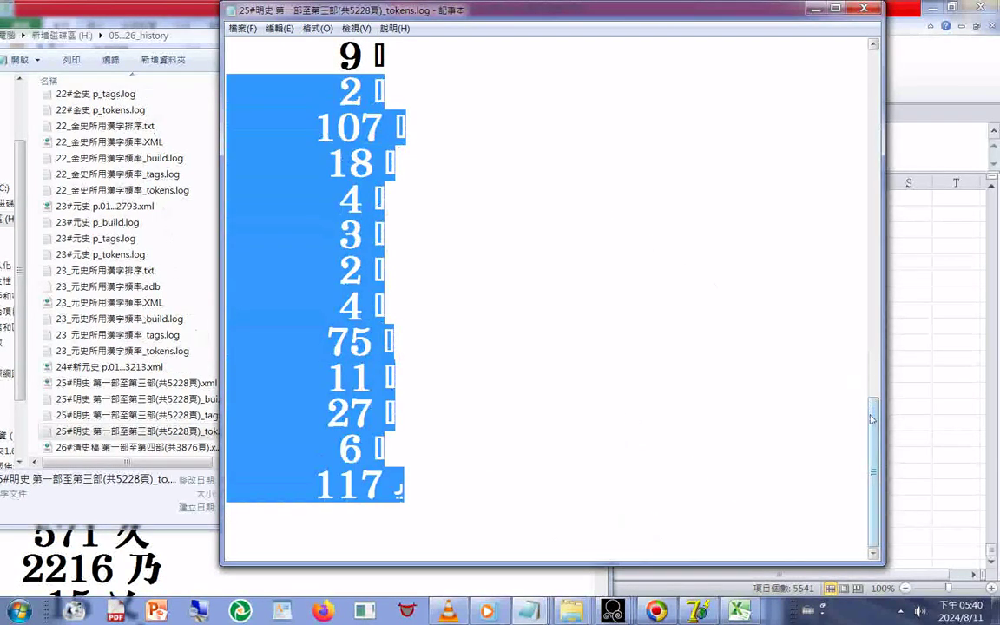
{"action": "left_click_drag", "start_coordinate": [871, 417], "coordinate": [871, 59]}
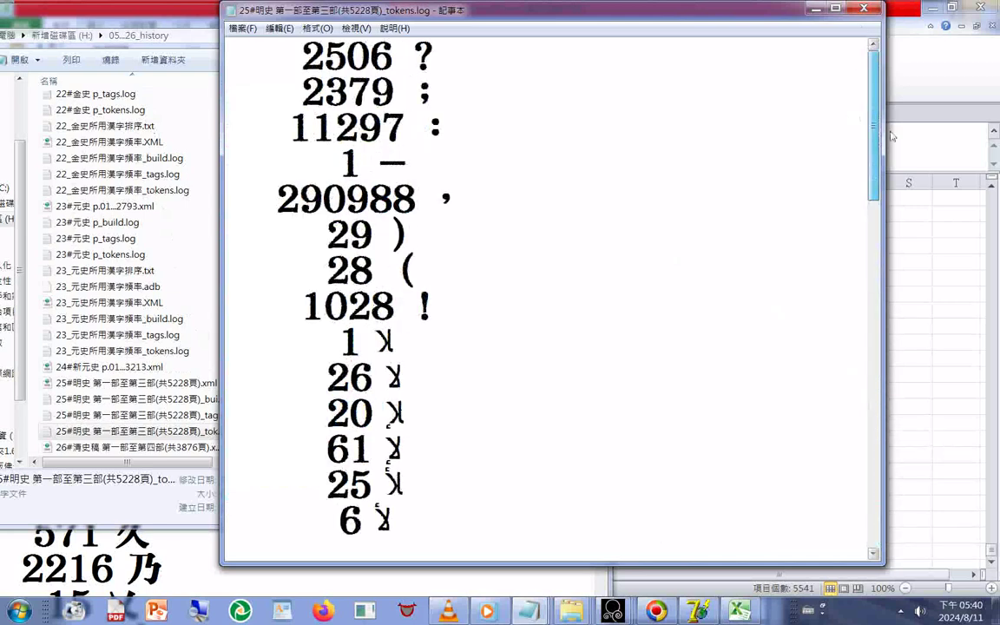
Undo the removal of the entries from the log, keeping the restored block selected.
{"action": "left_click", "coordinate": [314, 28]}
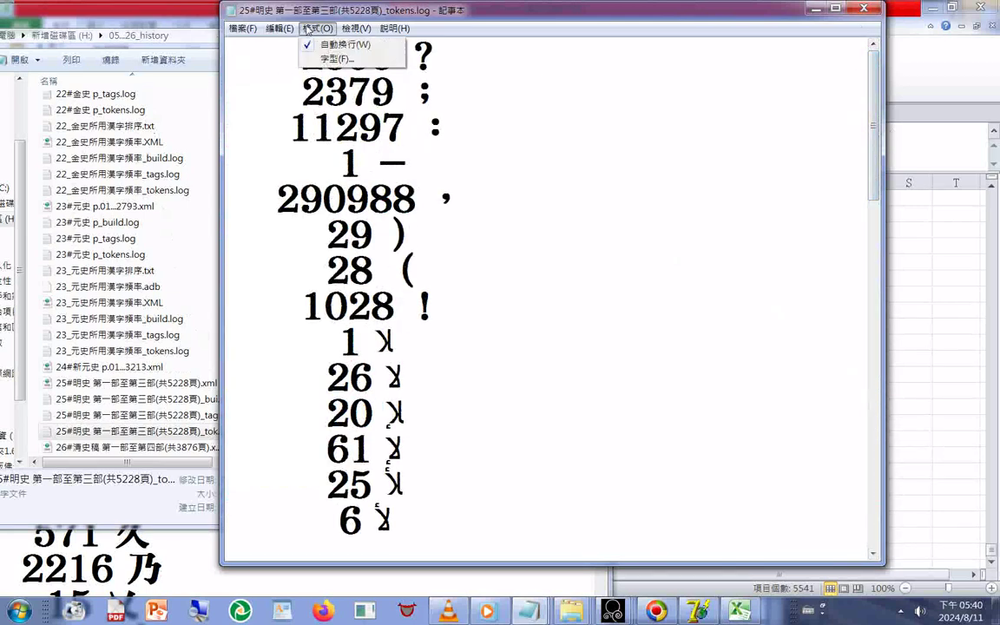
{"action": "mouse_move", "coordinate": [285, 35]}
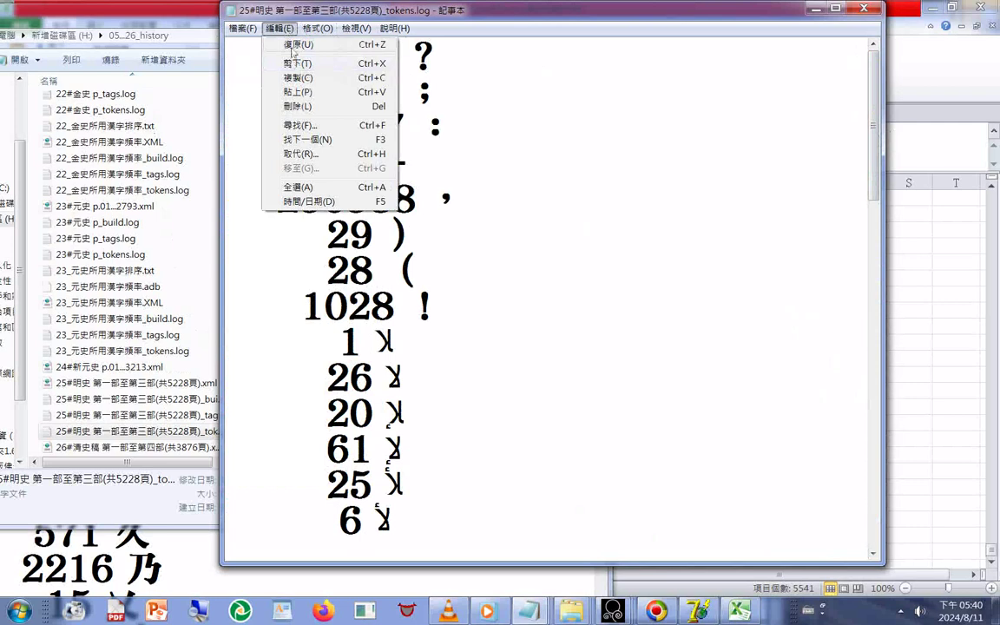
{"action": "left_click", "coordinate": [293, 48]}
{"action": "key", "text": "ctrl+a"}
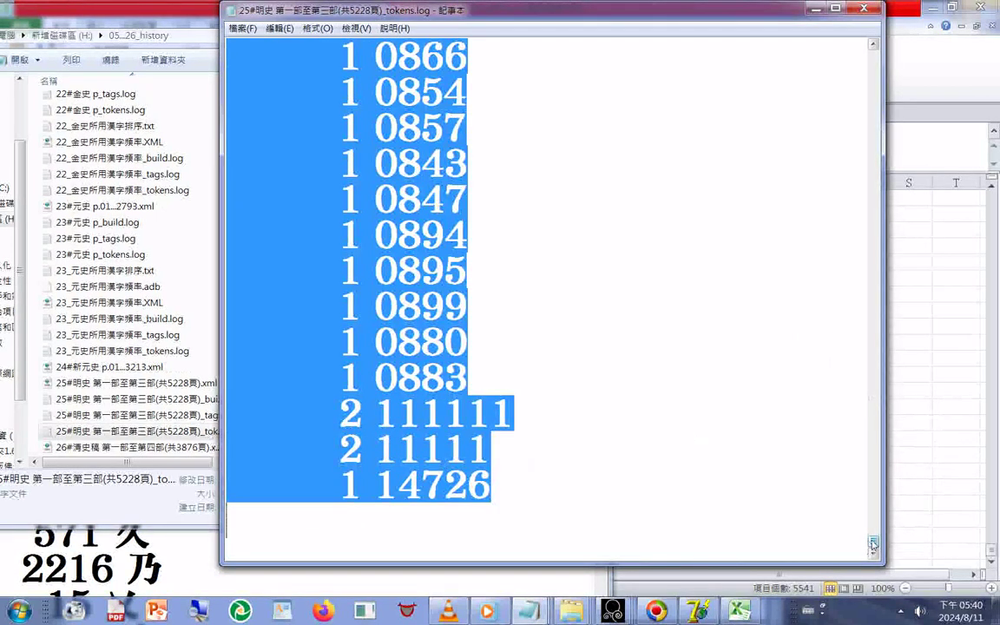
Shorten the selection to end at the last character entry directly above "2 〗", and copy the selected block.
{"action": "left_click_drag", "start_coordinate": [873, 544], "coordinate": [872, 420]}
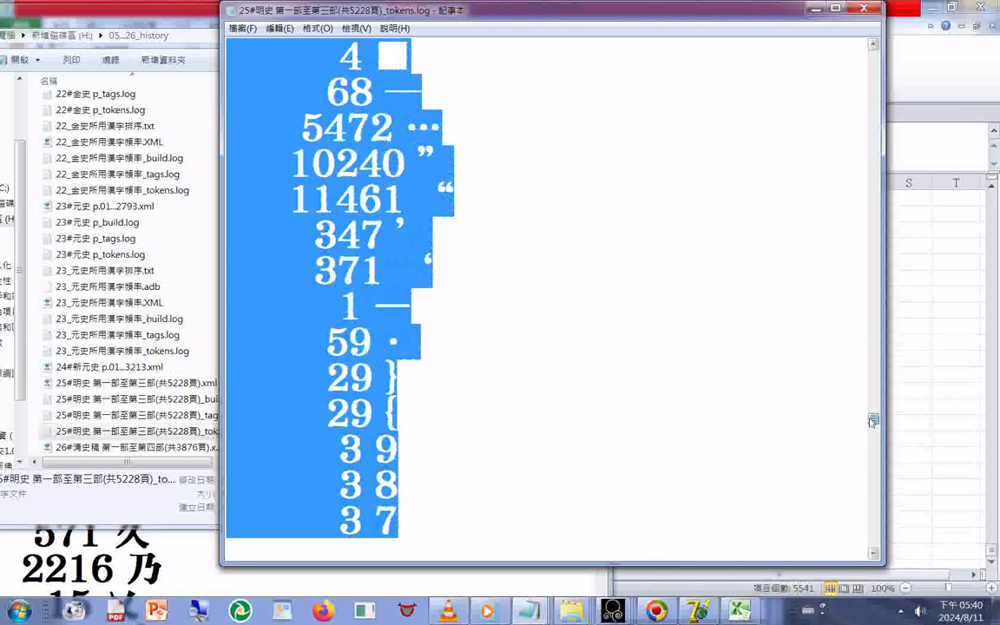
{"action": "scroll", "coordinate": [604, 293], "scroll_direction": "up", "scroll_amount": 3}
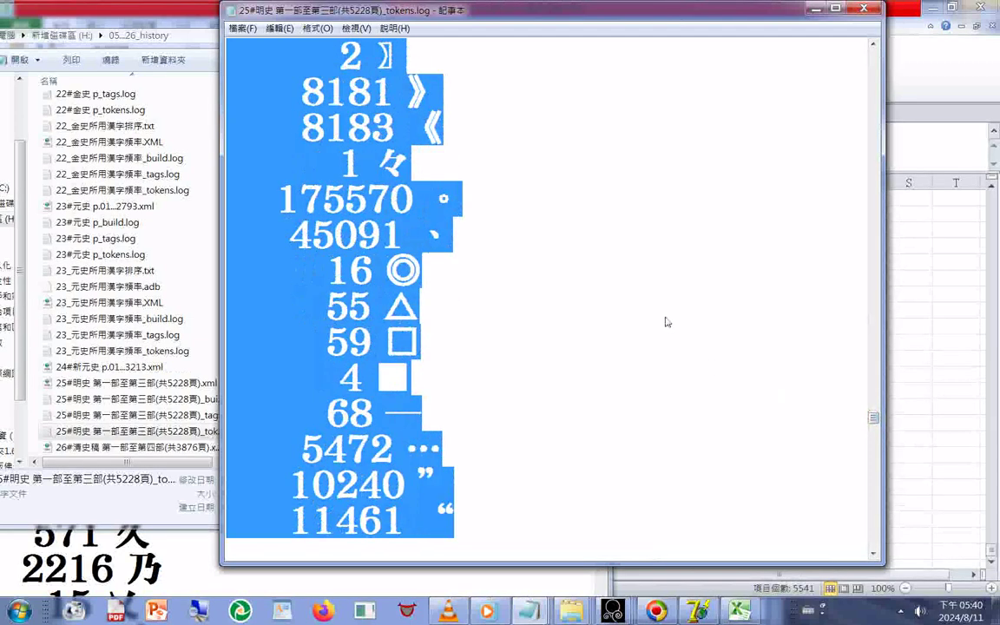
{"action": "scroll", "coordinate": [667, 322], "scroll_direction": "up", "scroll_amount": 2}
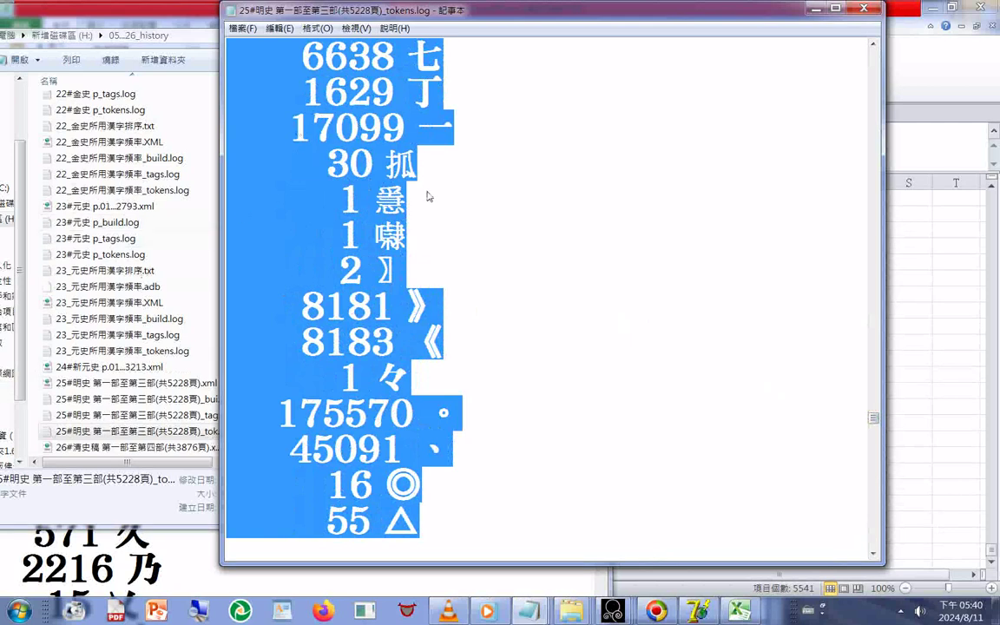
{"action": "key", "text": "shift+Up"}
{"action": "key", "text": "shift+Up"}
{"action": "key", "text": "shift+Up"}
{"action": "key", "text": "shift+Up"}
{"action": "key", "text": "shift+Up"}
{"action": "key", "text": "shift+Up"}
{"action": "key", "text": "shift+Up"}
{"action": "key", "text": "shift+Up"}
{"action": "right_click", "coordinate": [337, 180]}
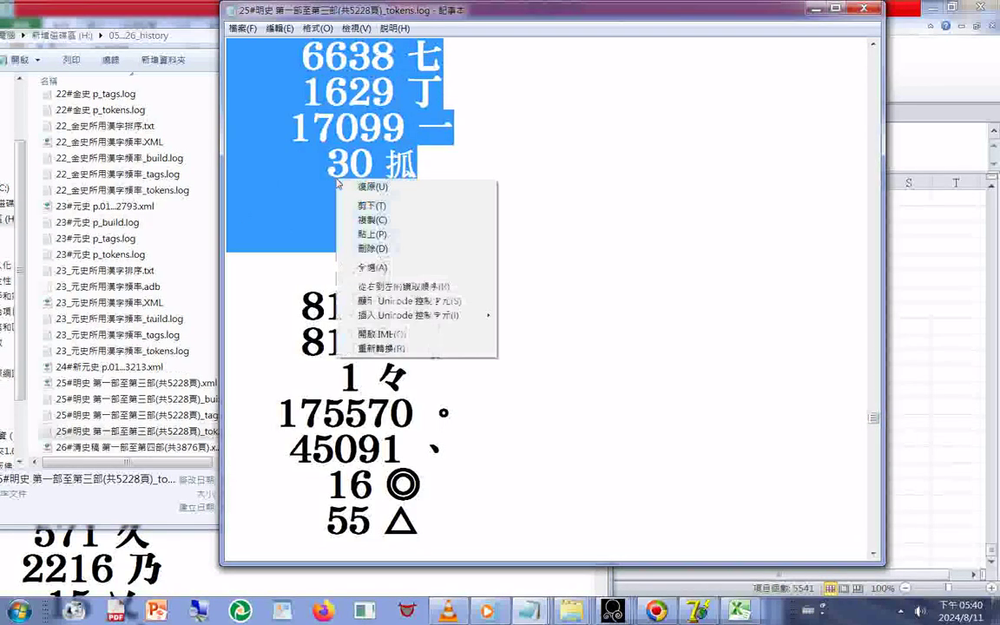
{"action": "left_click", "coordinate": [379, 223]}
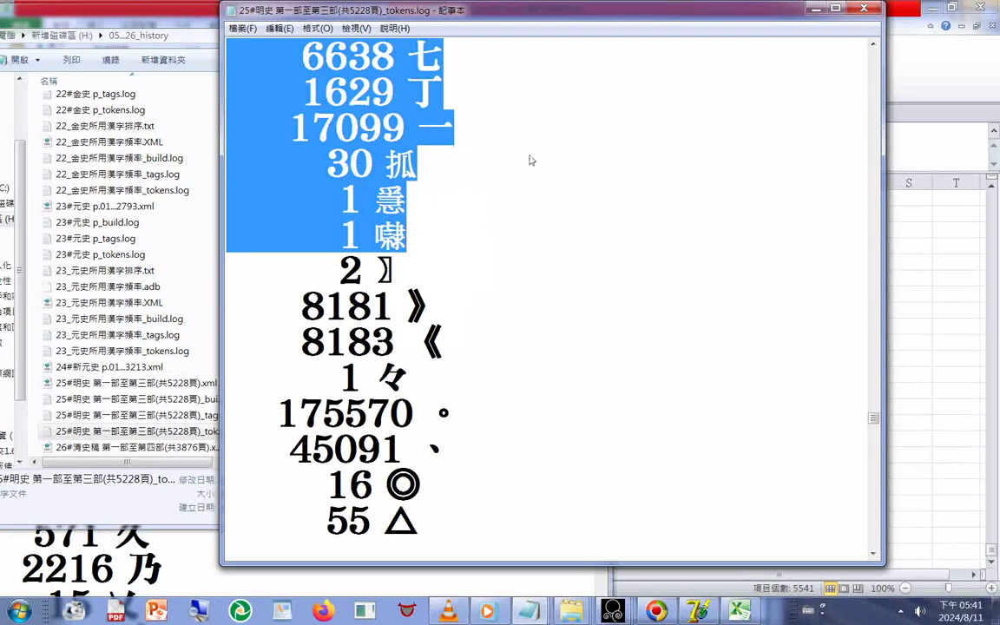
Start a new blank text document without saving changes to the log, and paste the copied character block into it.
{"action": "left_click", "coordinate": [243, 27]}
{"action": "left_click", "coordinate": [261, 41]}
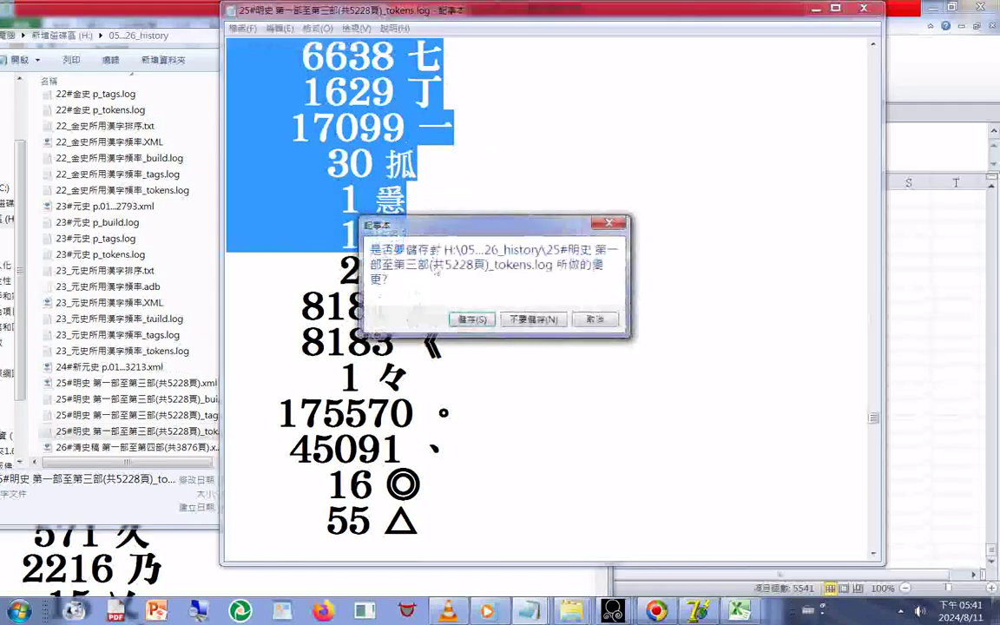
{"action": "left_click", "coordinate": [535, 320]}
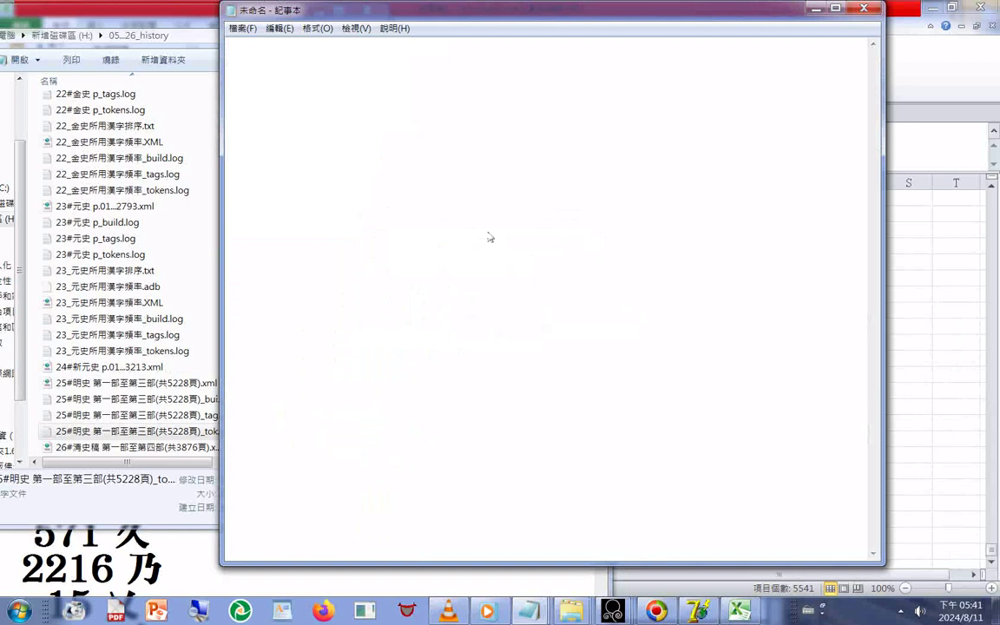
{"action": "key", "text": "ctrl+v"}
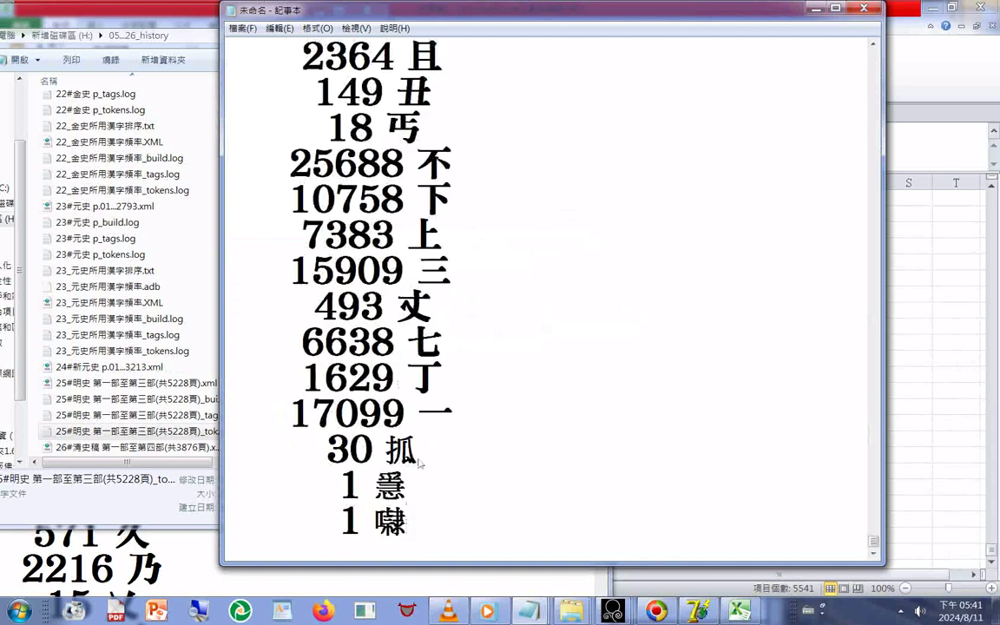
Switch to the Excel workbook, add a new worksheet, and paste the character block as text from cell A1, checking its last rows.
{"action": "left_click", "coordinate": [737, 612]}
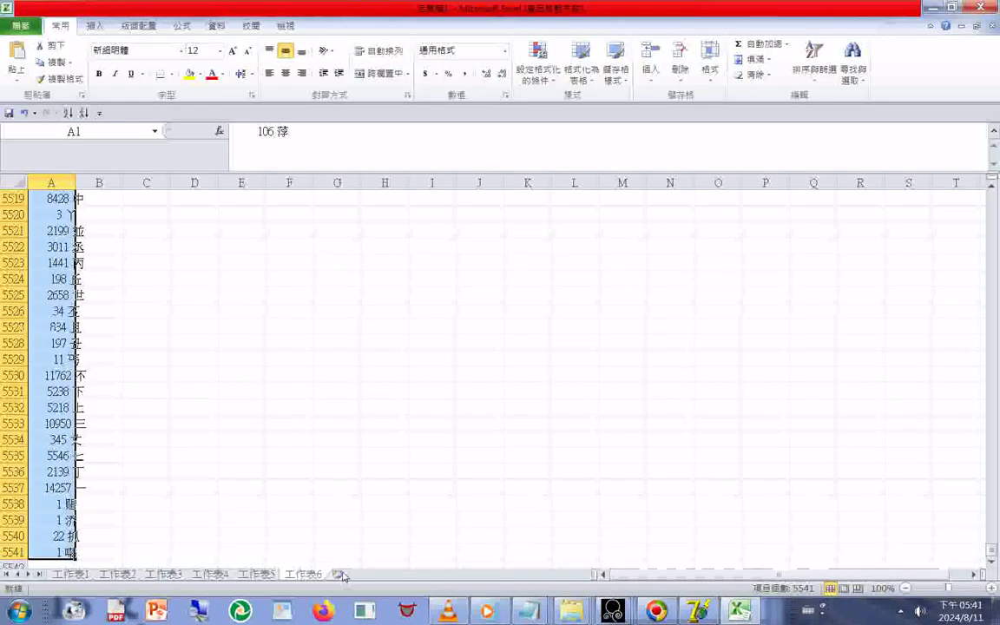
{"action": "left_click", "coordinate": [335, 575]}
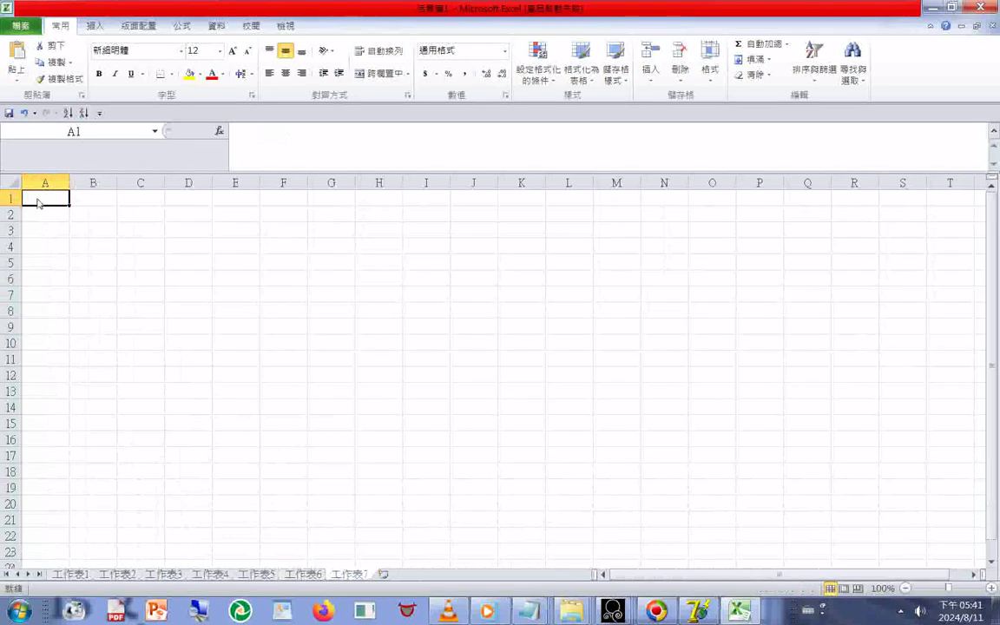
{"action": "right_click", "coordinate": [38, 203]}
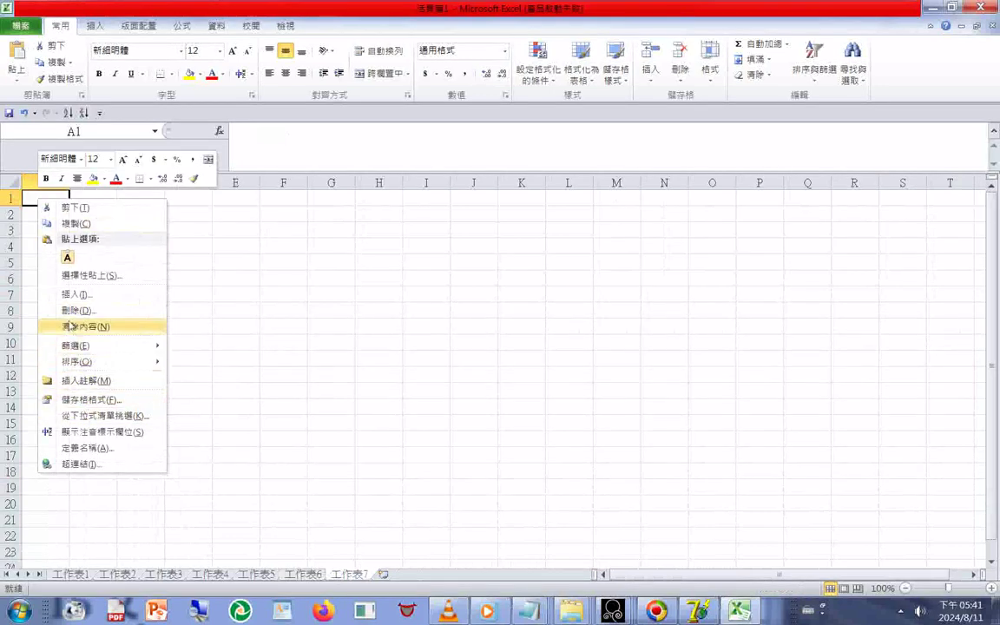
{"action": "left_click", "coordinate": [67, 257]}
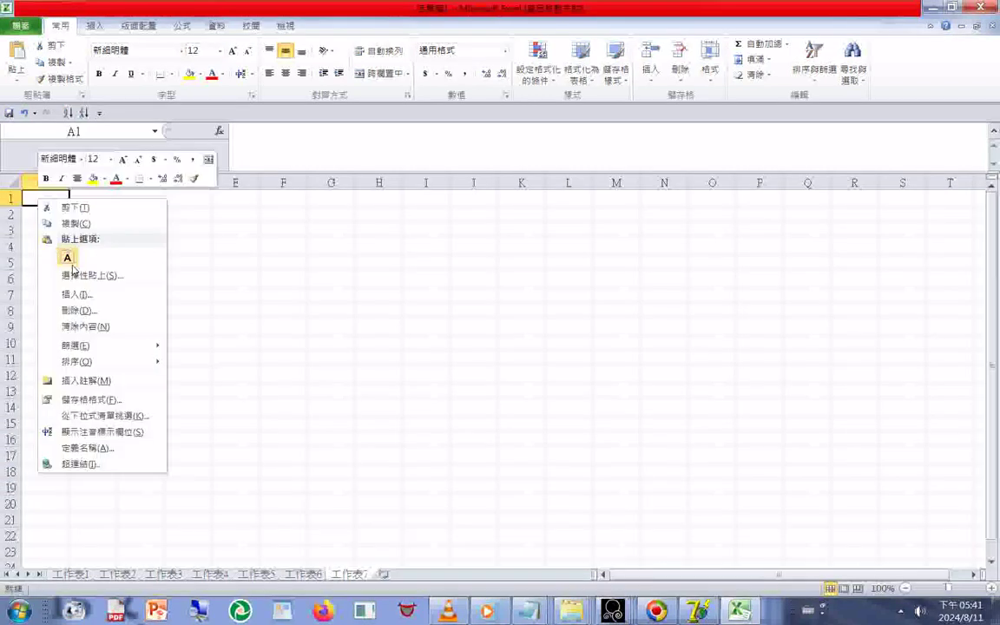
{"action": "left_click", "coordinate": [69, 259]}
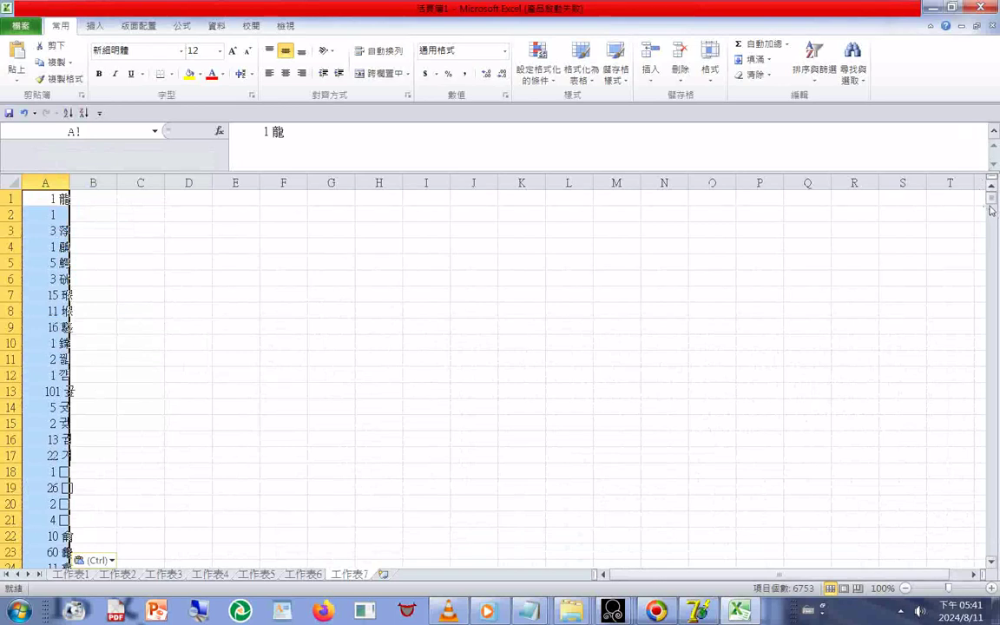
{"action": "left_click_drag", "start_coordinate": [992, 200], "coordinate": [995, 551]}
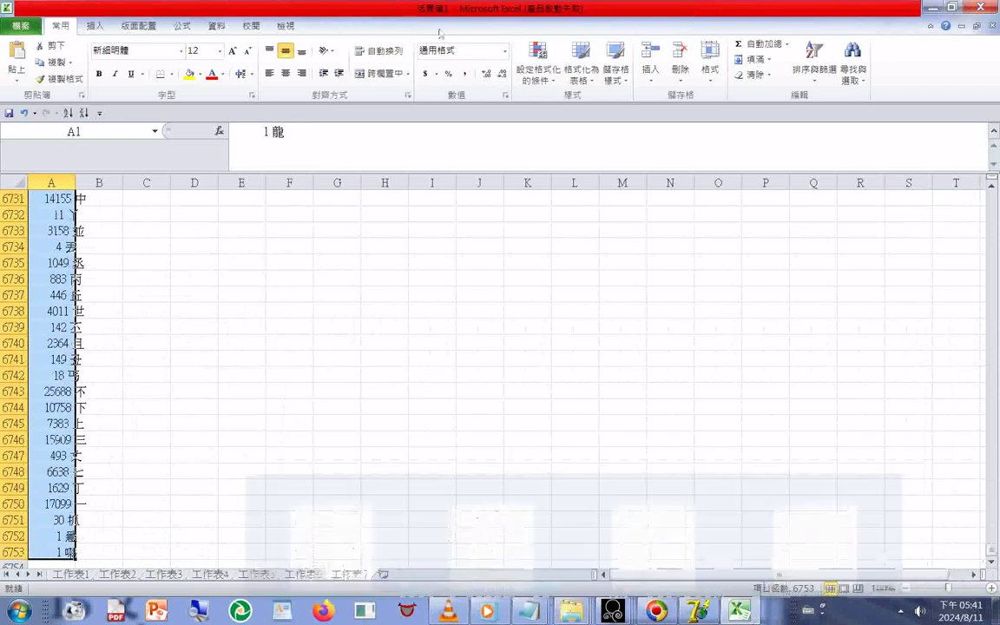
Rename the newly added worksheet 工作表7 as 25_明史.
{"action": "right_click", "coordinate": [345, 576]}
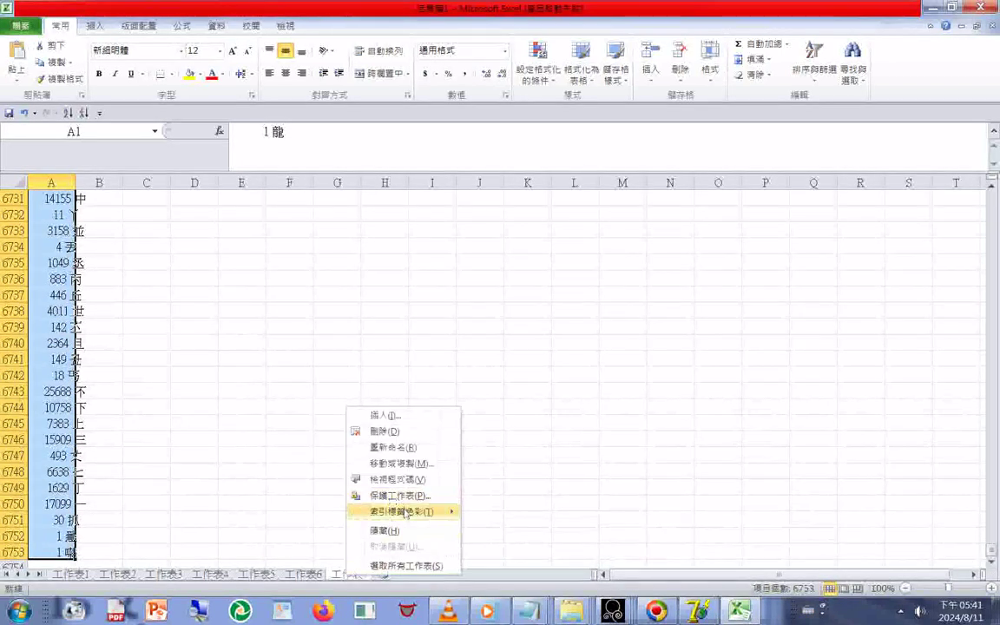
{"action": "left_click", "coordinate": [390, 447]}
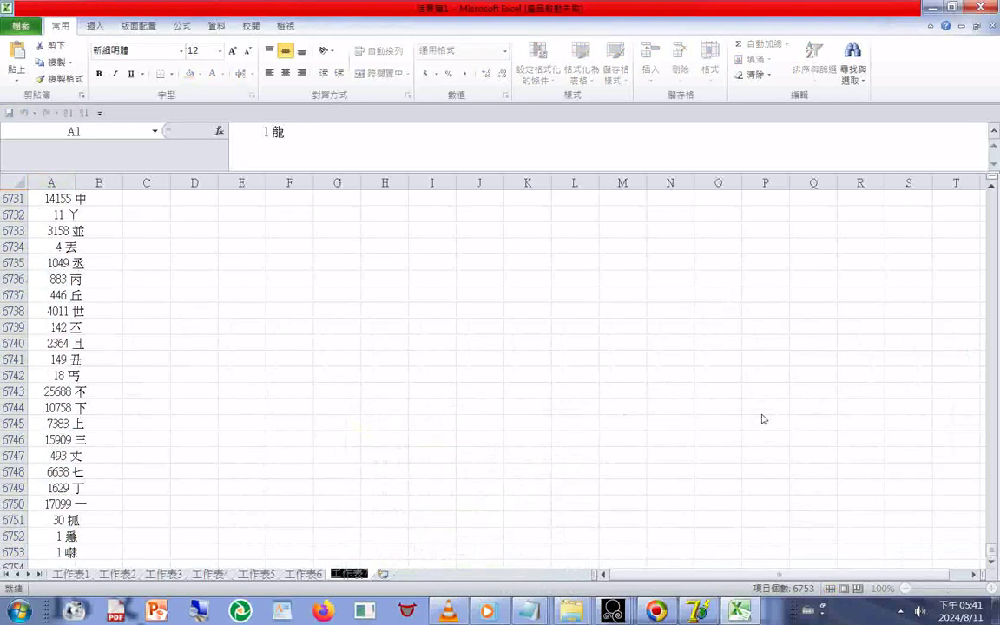
{"action": "key", "text": "ctrl+space"}
{"action": "type", "text": "公司"}
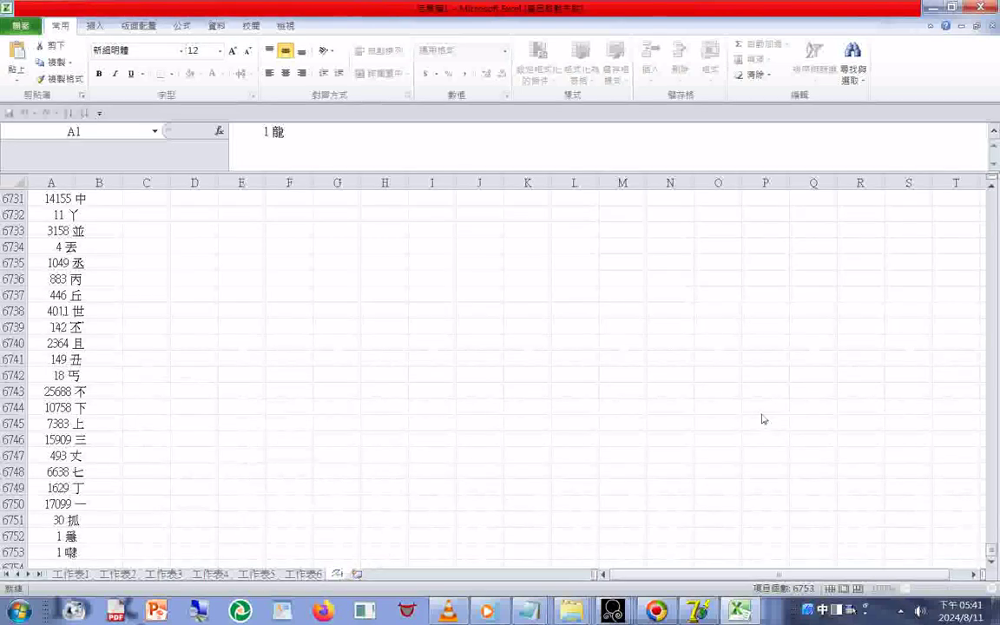
{"action": "type", "text": "片"}
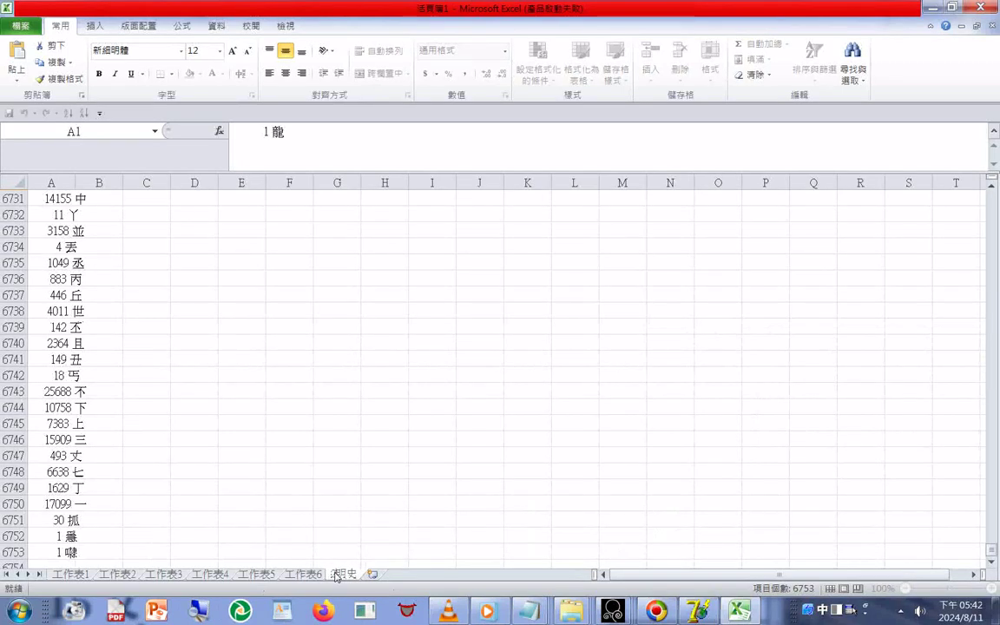
{"action": "type", "text": "分"}
{"action": "type", "text": "1"}
{"action": "type", "text": "、"}
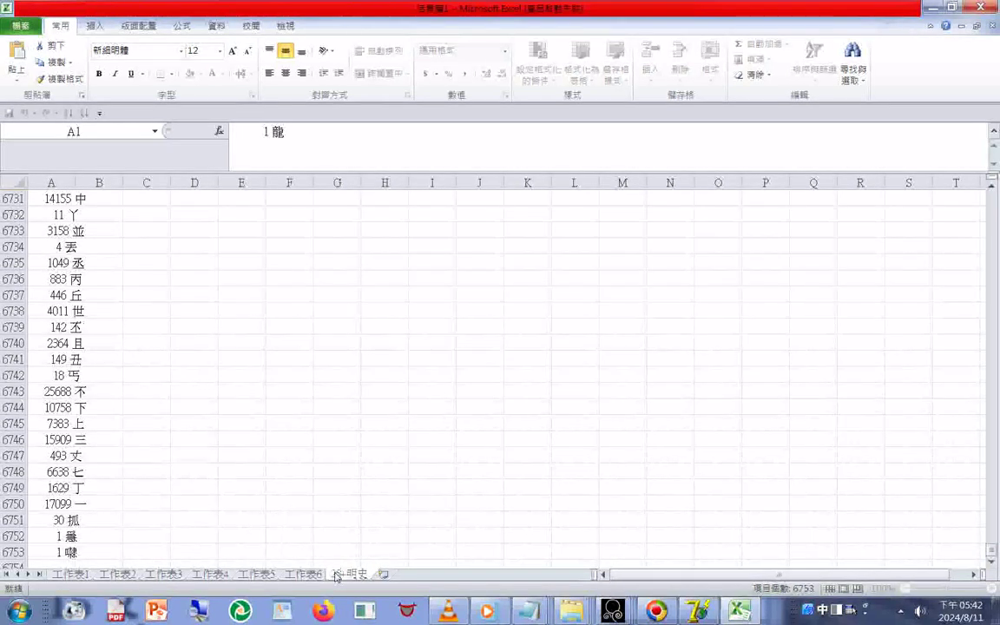
{"action": "type", "text": "1）"}
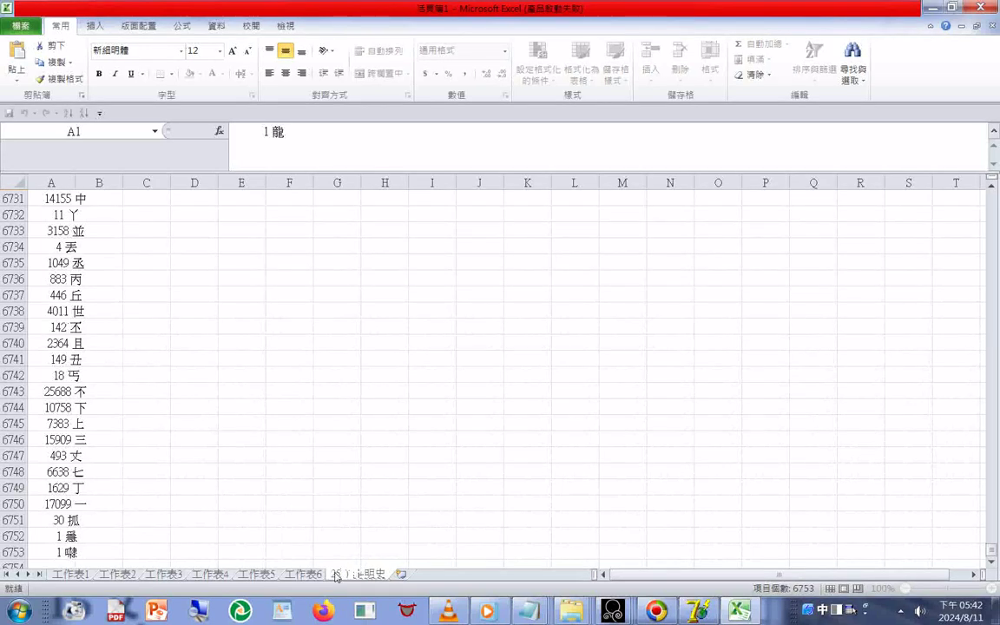
{"action": "key", "text": "BackSpace"}
{"action": "key", "text": "BackSpace"}
{"action": "key", "text": "BackSpace"}
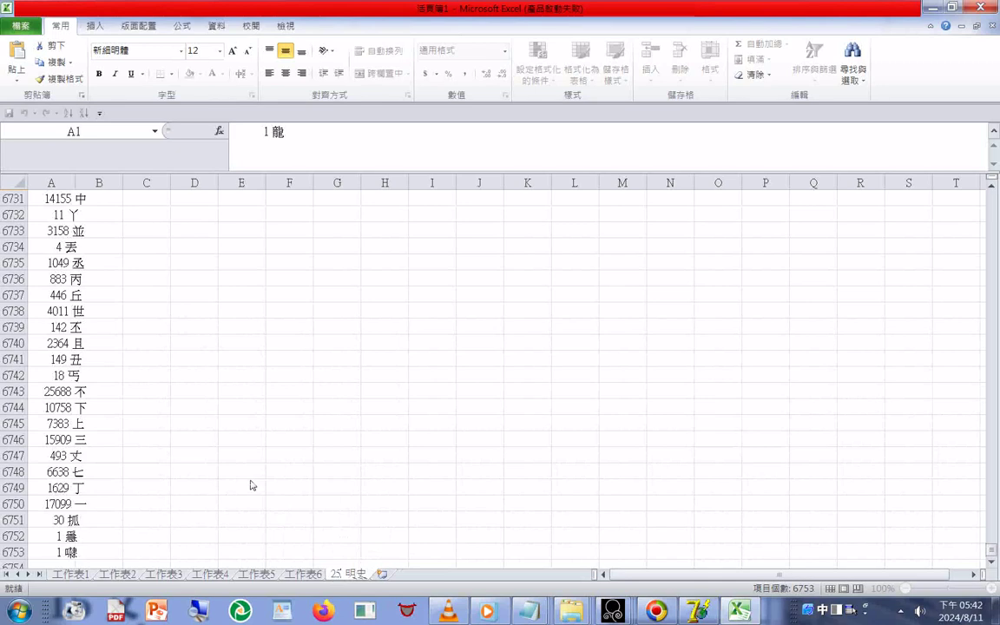
{"action": "key", "text": "Return"}
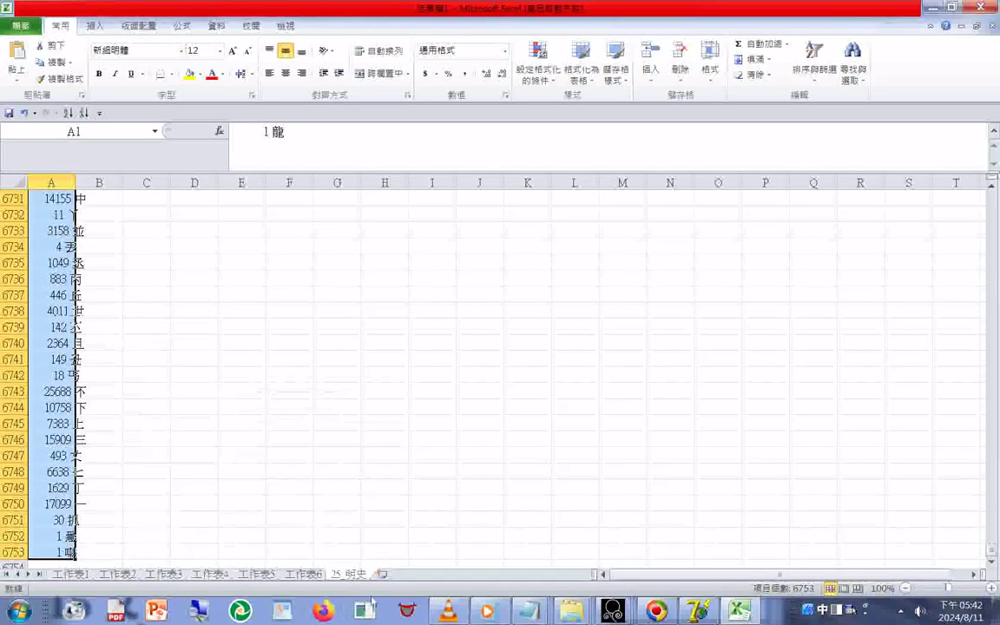
Switch to the untitled Notepad document and begin saving it under a new name, with all file types listed in the 05...26_history folder.
{"action": "left_click", "coordinate": [528, 611]}
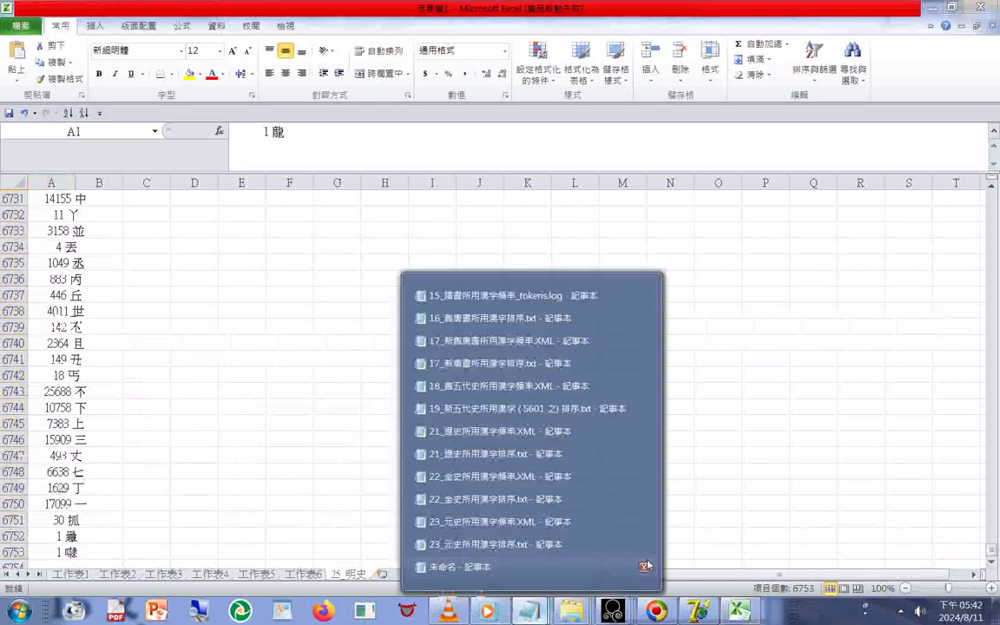
{"action": "left_click", "coordinate": [465, 569]}
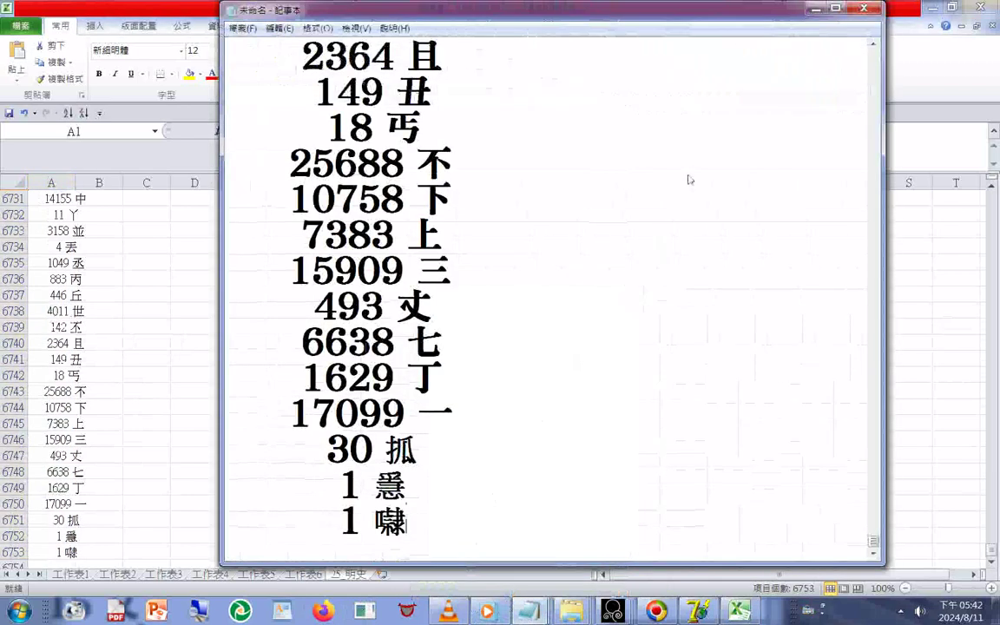
{"action": "left_click", "coordinate": [241, 27]}
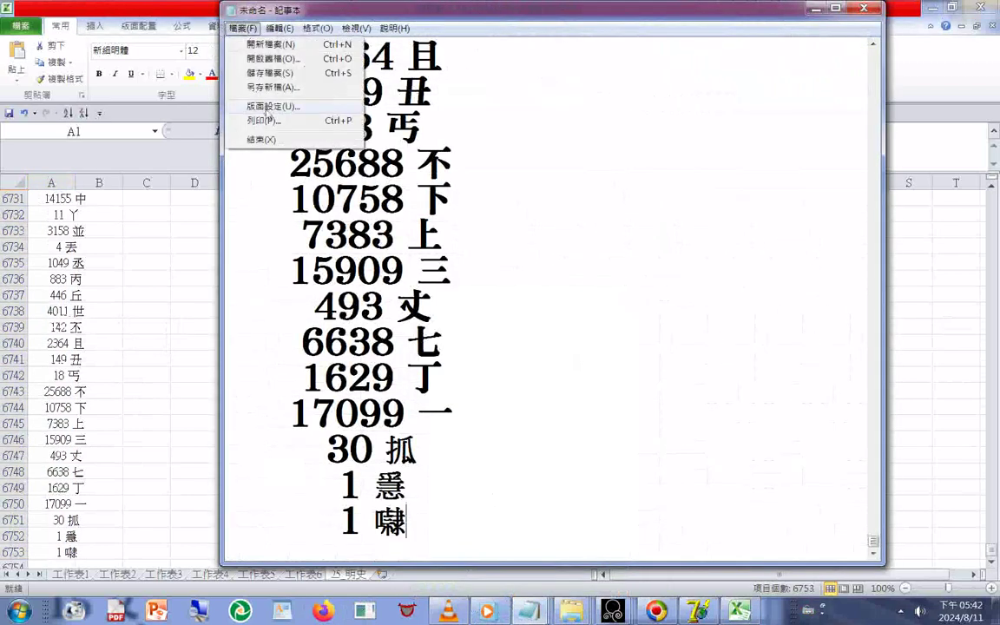
{"action": "left_click", "coordinate": [254, 88]}
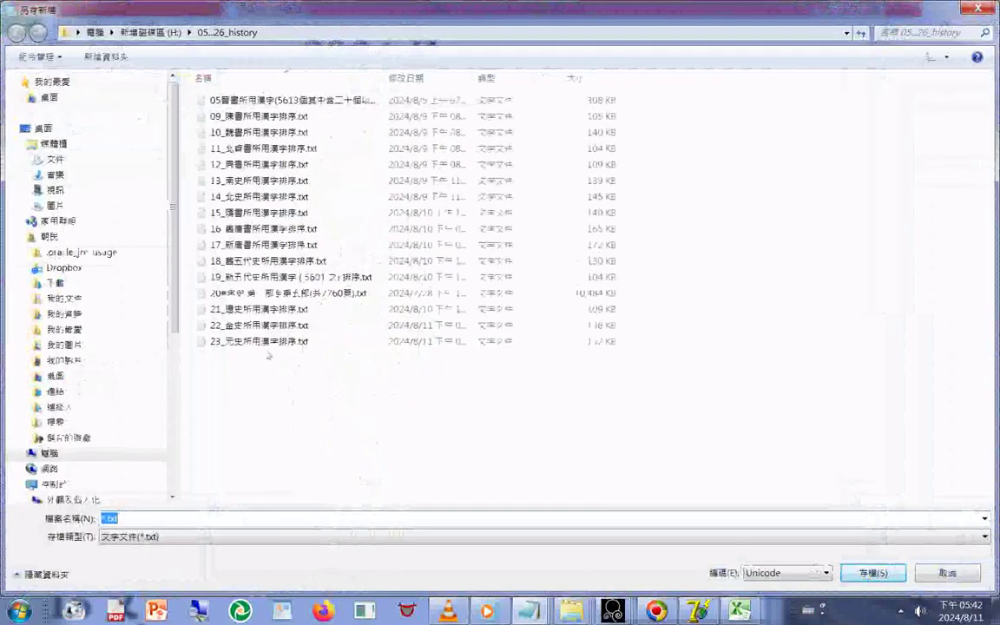
{"action": "left_click", "coordinate": [339, 544]}
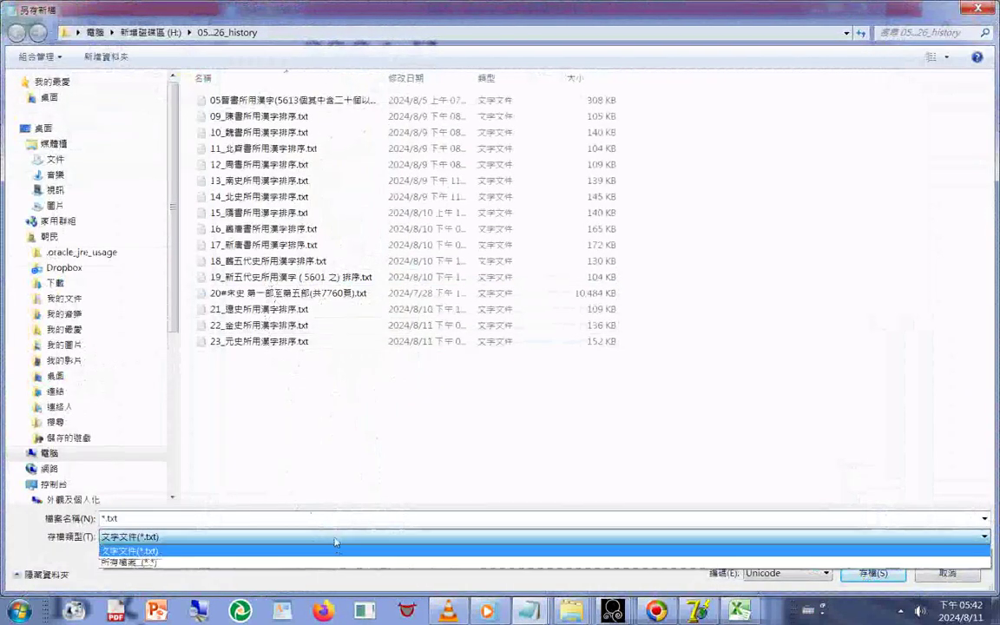
{"action": "left_click", "coordinate": [224, 559]}
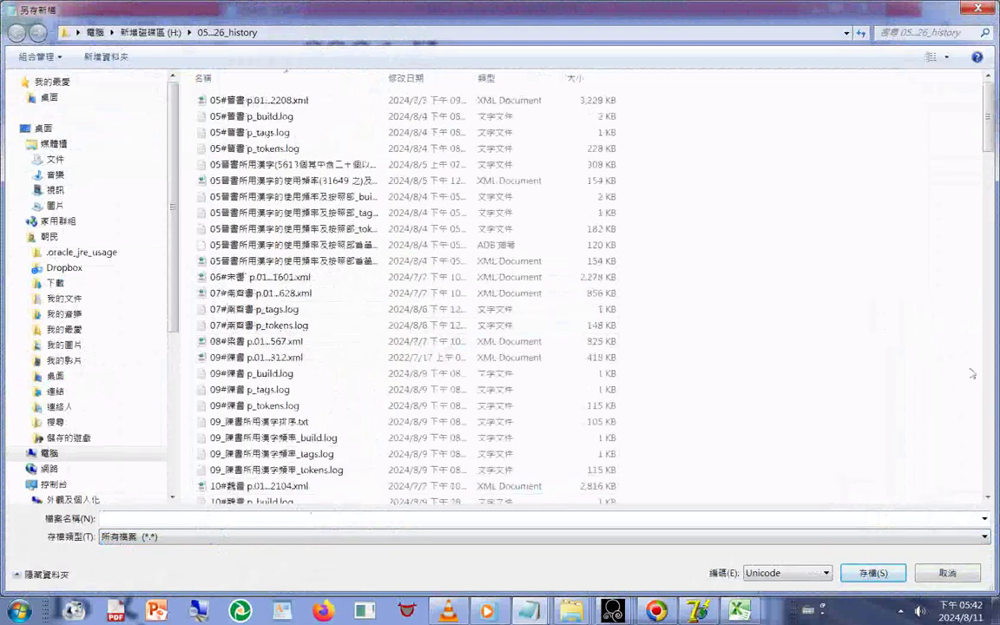
{"action": "scroll", "coordinate": [972, 373], "scroll_direction": "down", "scroll_amount": 20}
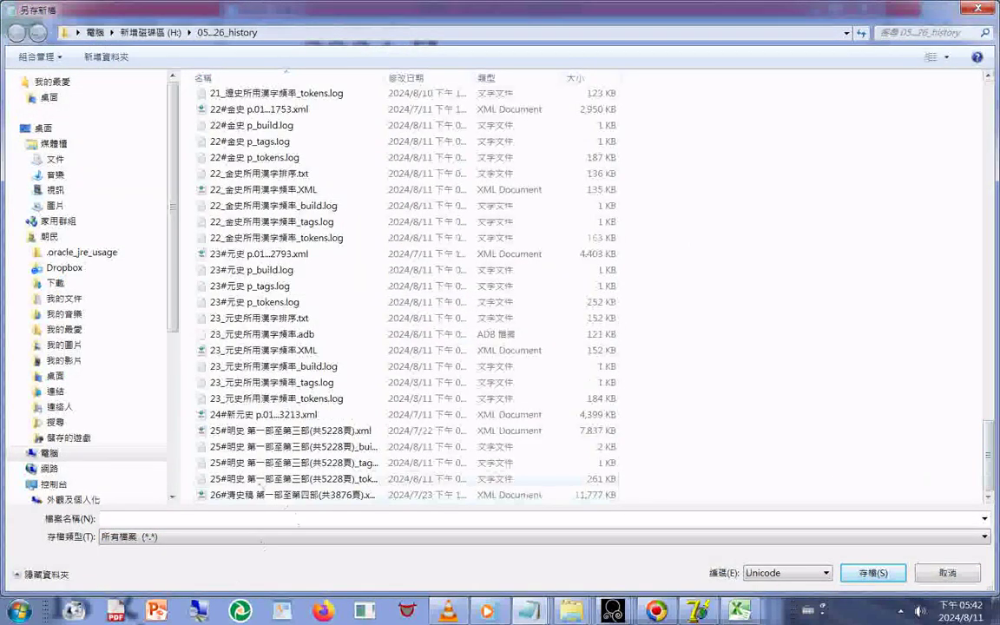
Take the name of the 25#明史 tokens log as file name and cut its leading "25#明史" part for reuse.
{"action": "left_click", "coordinate": [224, 480]}
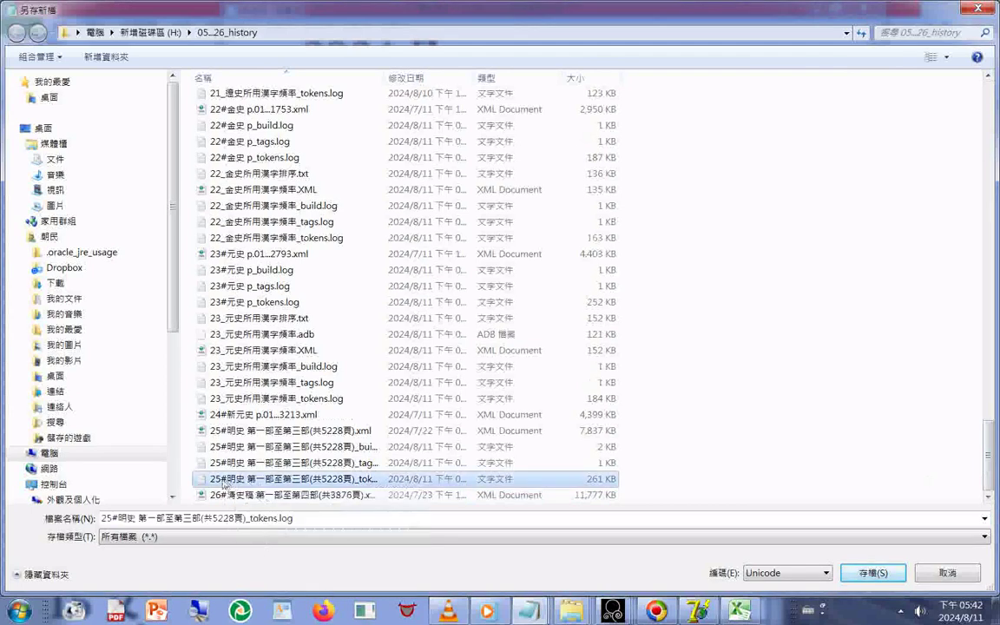
{"action": "triple_click", "coordinate": [128, 521]}
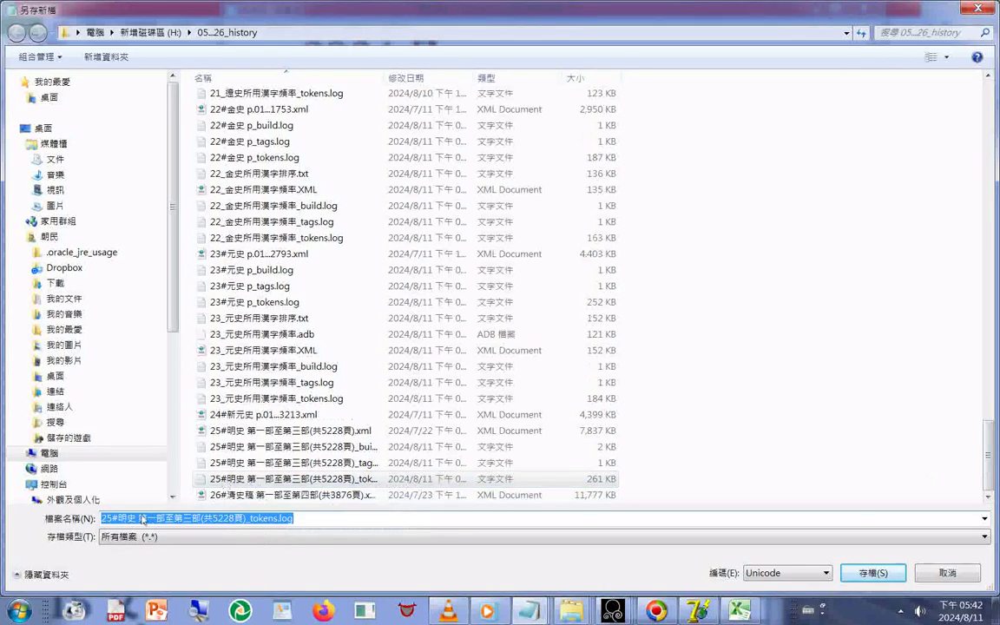
{"action": "left_click", "coordinate": [144, 519]}
{"action": "left_click_drag", "start_coordinate": [143, 520], "coordinate": [99, 519]}
{"action": "right_click", "coordinate": [112, 524]}
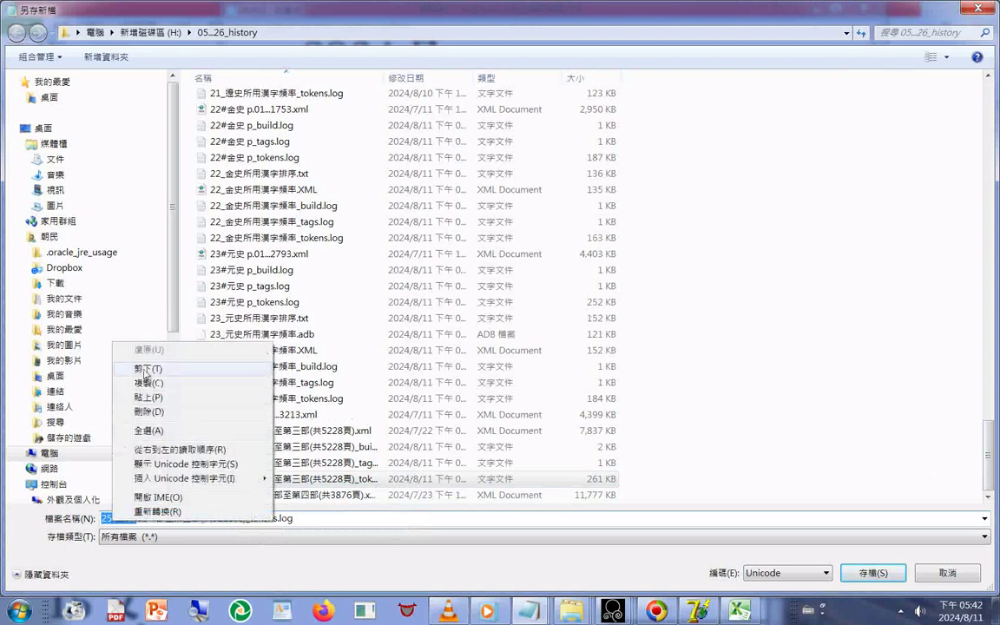
{"action": "left_click", "coordinate": [146, 369]}
Use 23_元史所用漢字頻率.XML as the file name template and replace its "23_元史" part with the cut "25#明史".
{"action": "left_click", "coordinate": [264, 350]}
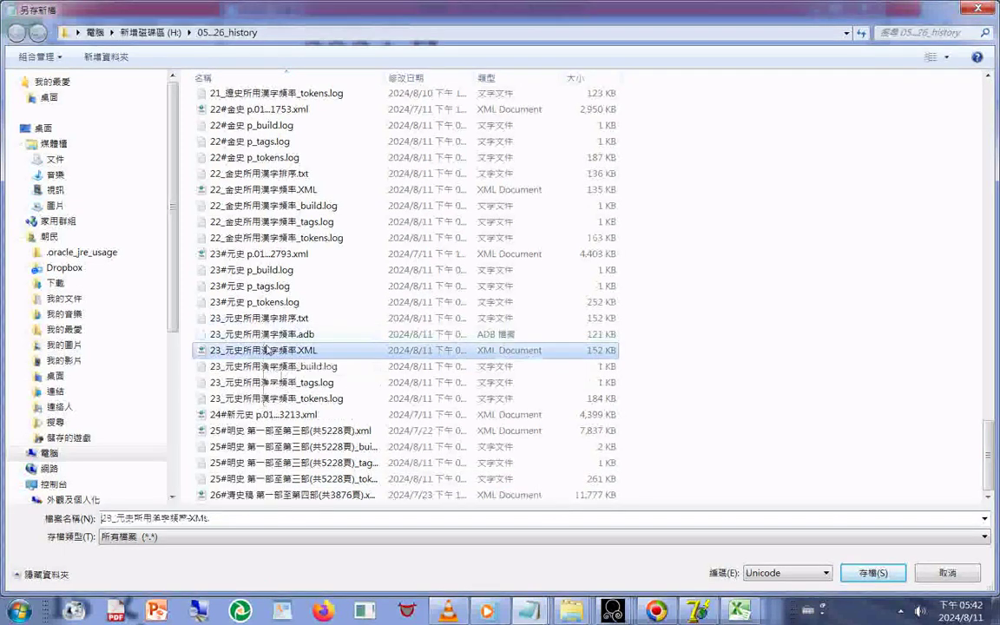
{"action": "right_click", "coordinate": [135, 519]}
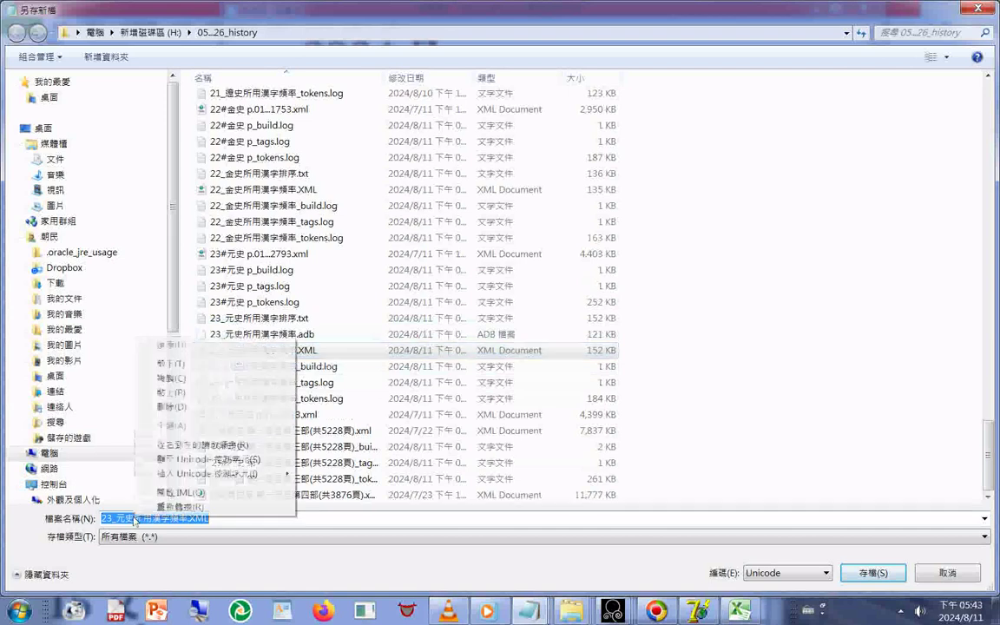
{"action": "left_click", "coordinate": [135, 519]}
{"action": "left_click_drag", "start_coordinate": [137, 519], "coordinate": [102, 519]}
{"action": "right_click", "coordinate": [120, 519]}
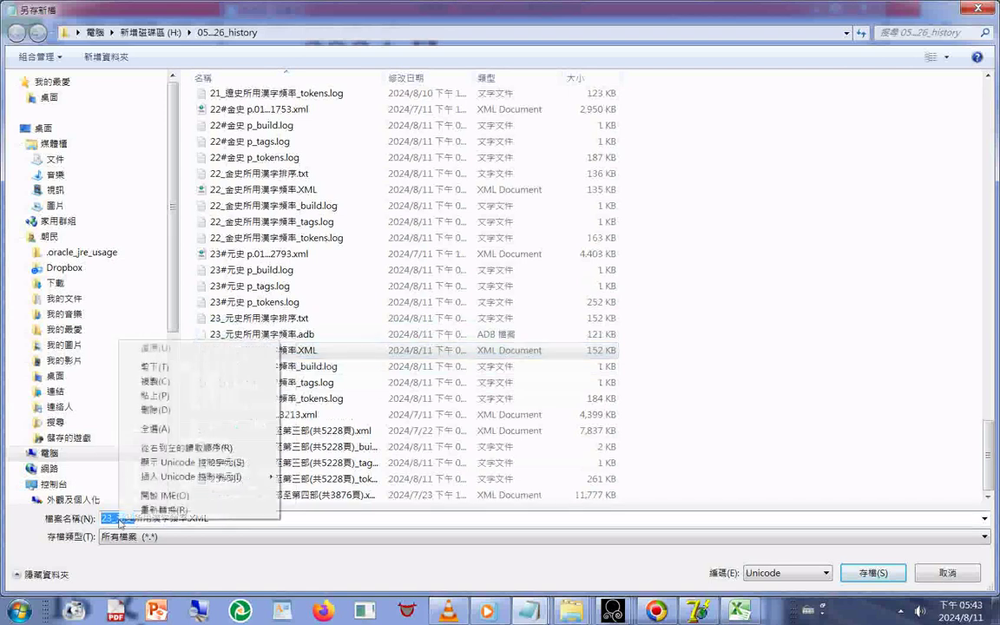
{"action": "left_click", "coordinate": [165, 397]}
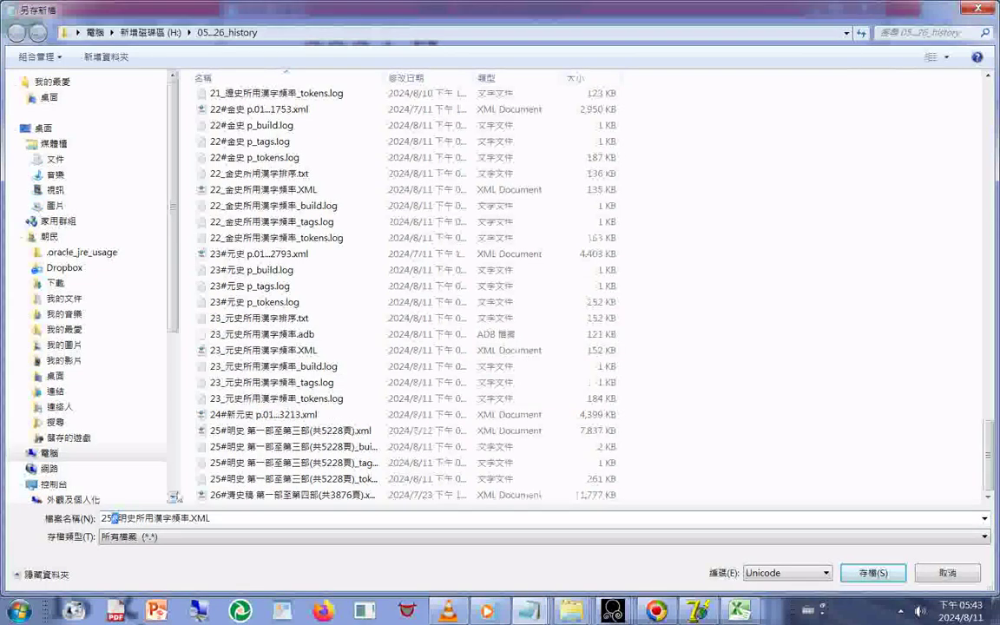
Replace the # in the file name with an underscore and save the document as 25_明史所用漢字頻率.XML in Unicode encoding.
{"action": "type", "text": ")"}
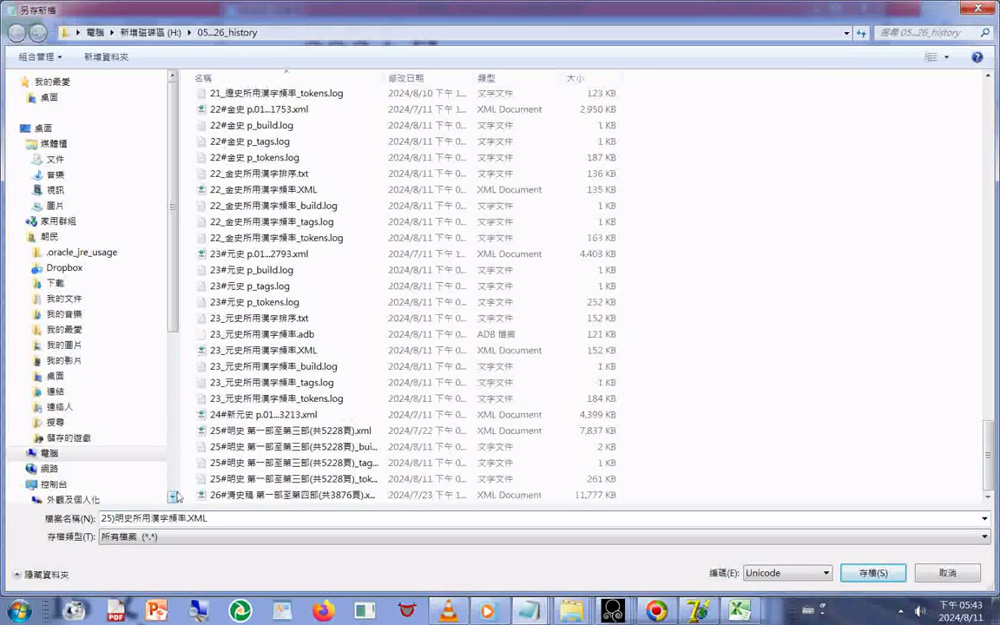
{"action": "type", "text": "_"}
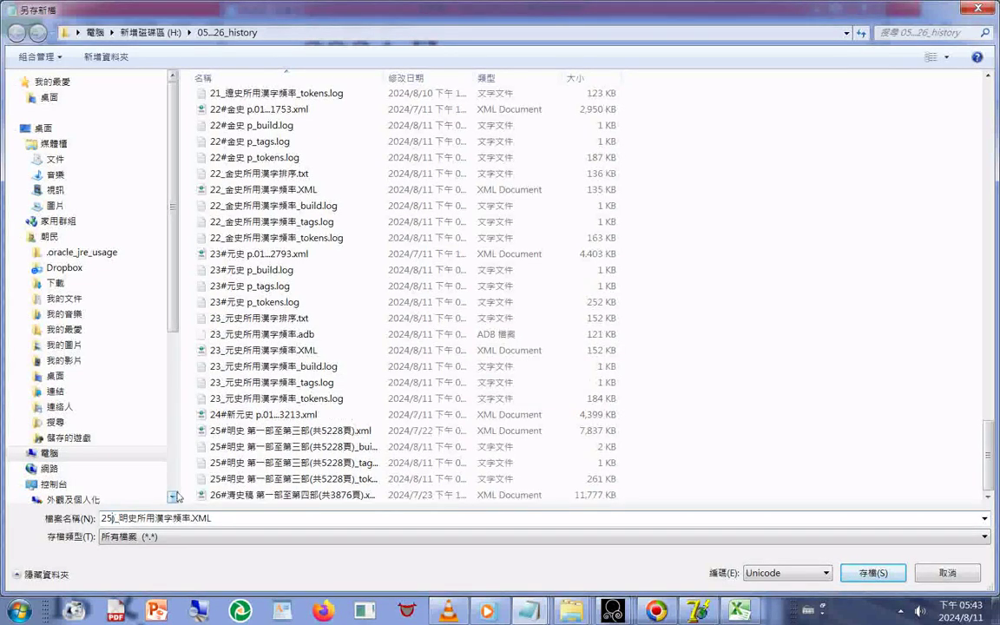
{"action": "key", "text": "BackSpace"}
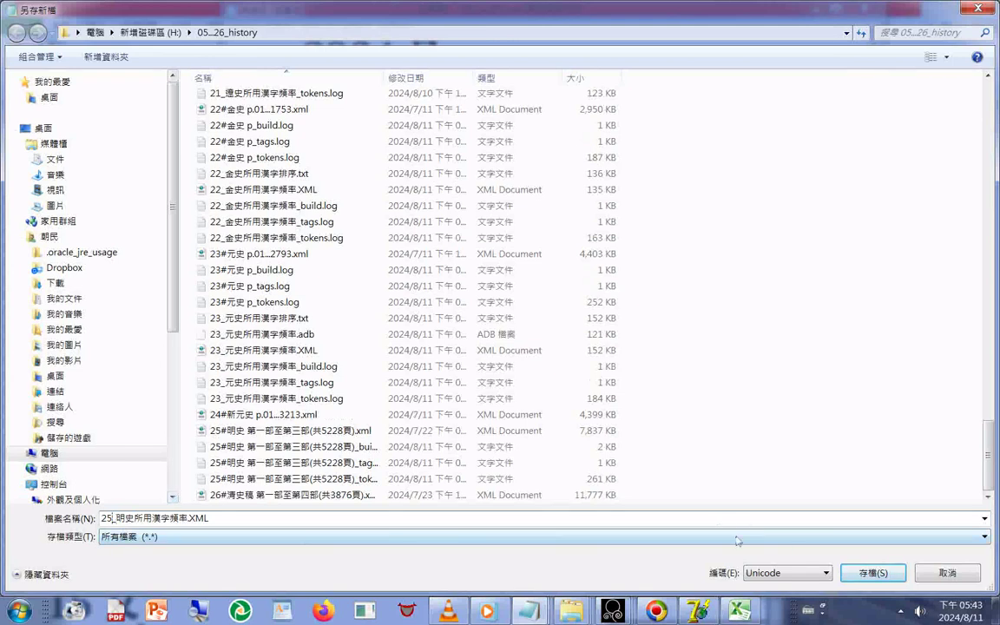
{"action": "left_click", "coordinate": [861, 574]}
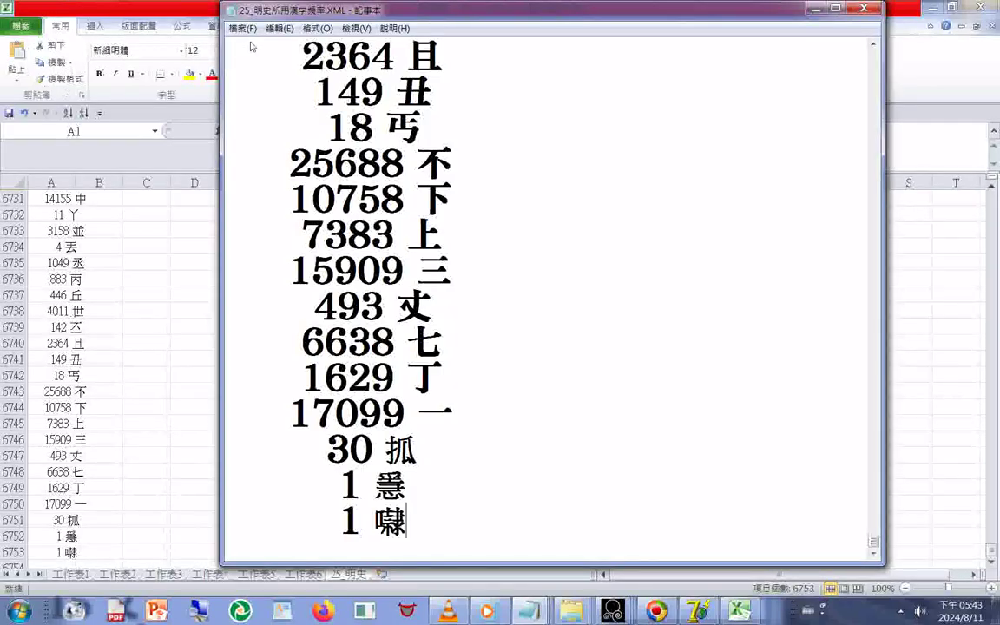
In Indexer, replace the listed source with 25_明史所用漢字頻率.XML, build its index, and check the token statistics.
{"action": "left_click", "coordinate": [702, 611]}
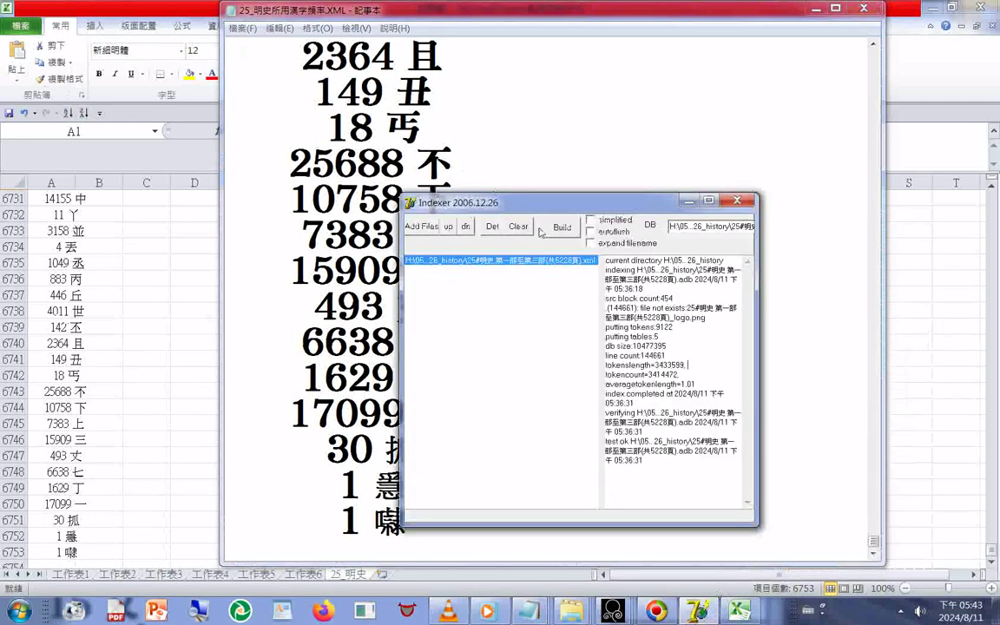
{"action": "left_click", "coordinate": [518, 226]}
{"action": "left_click", "coordinate": [421, 227]}
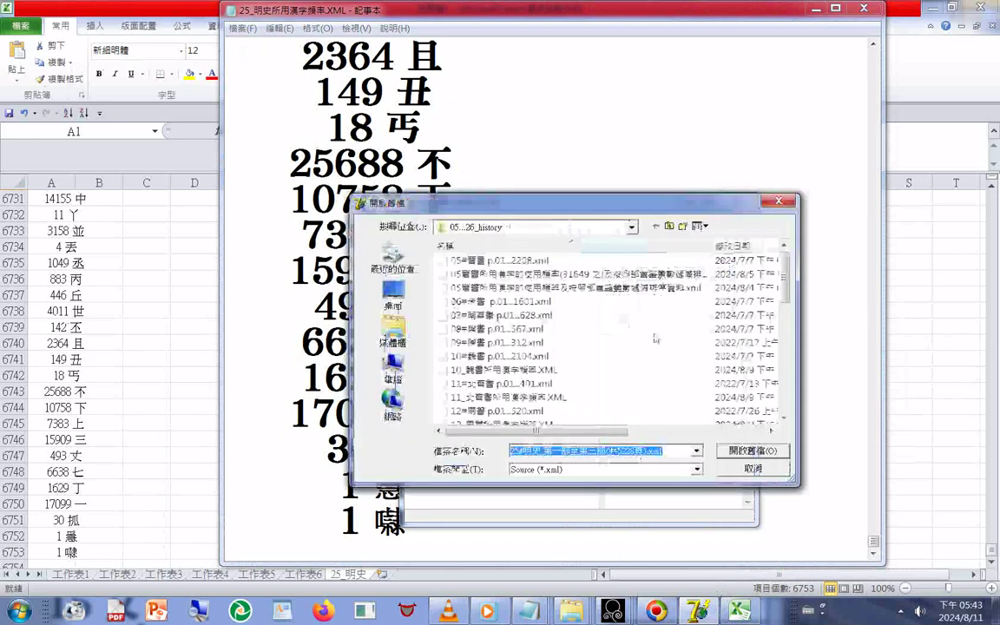
{"action": "scroll", "coordinate": [656, 338], "scroll_direction": "down", "scroll_amount": 8}
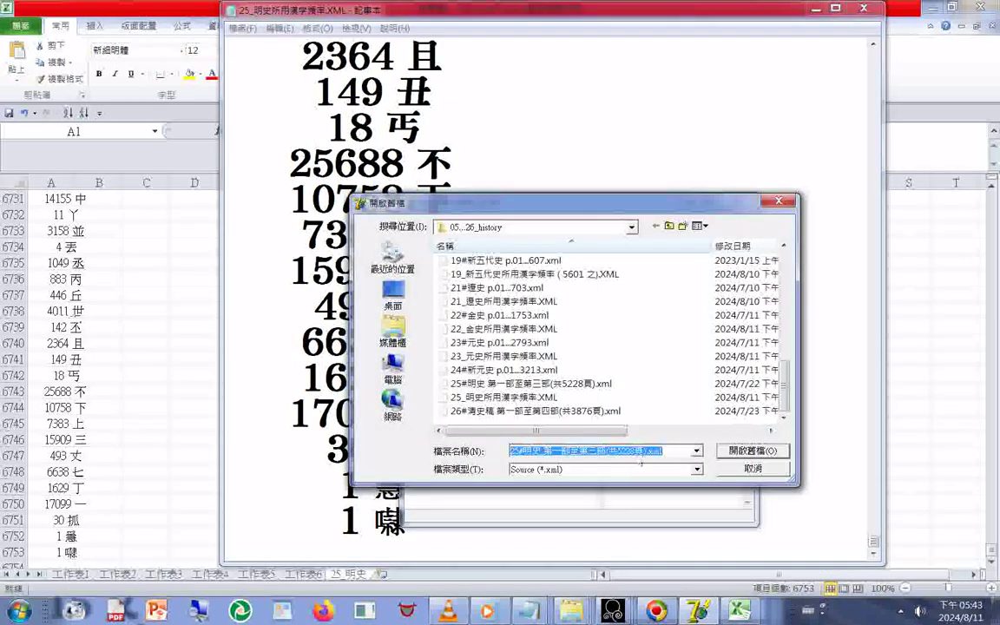
{"action": "left_click", "coordinate": [487, 401]}
{"action": "double_click", "coordinate": [487, 401]}
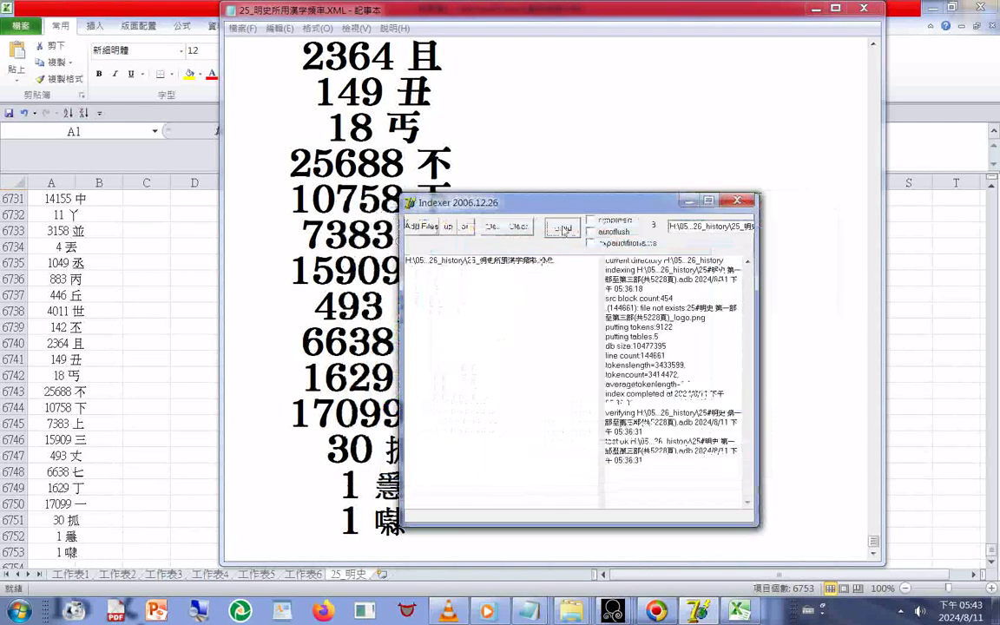
{"action": "left_click", "coordinate": [562, 227]}
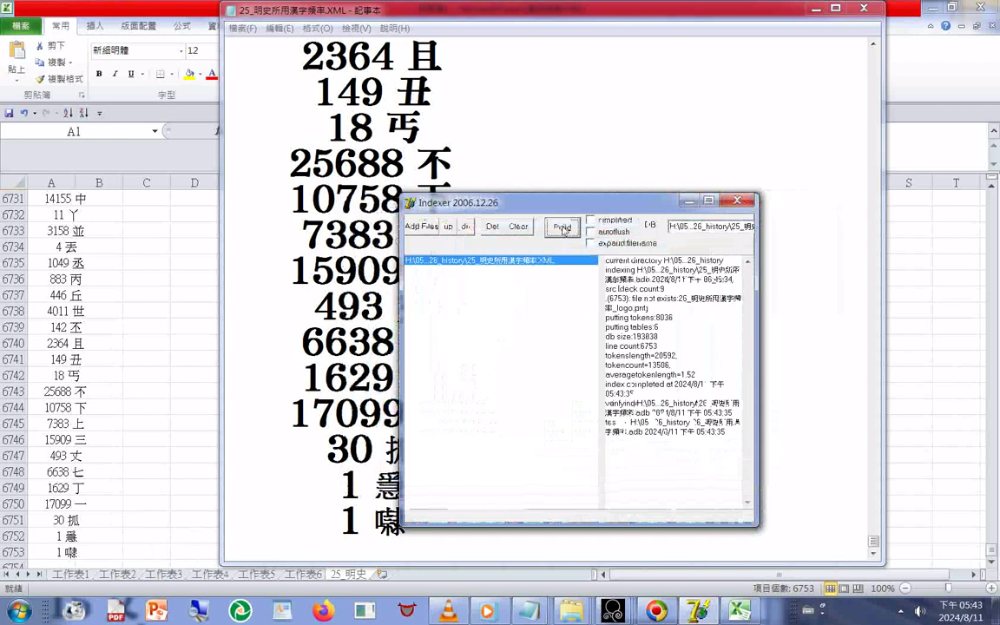
{"action": "left_click_drag", "start_coordinate": [605, 318], "coordinate": [695, 374]}
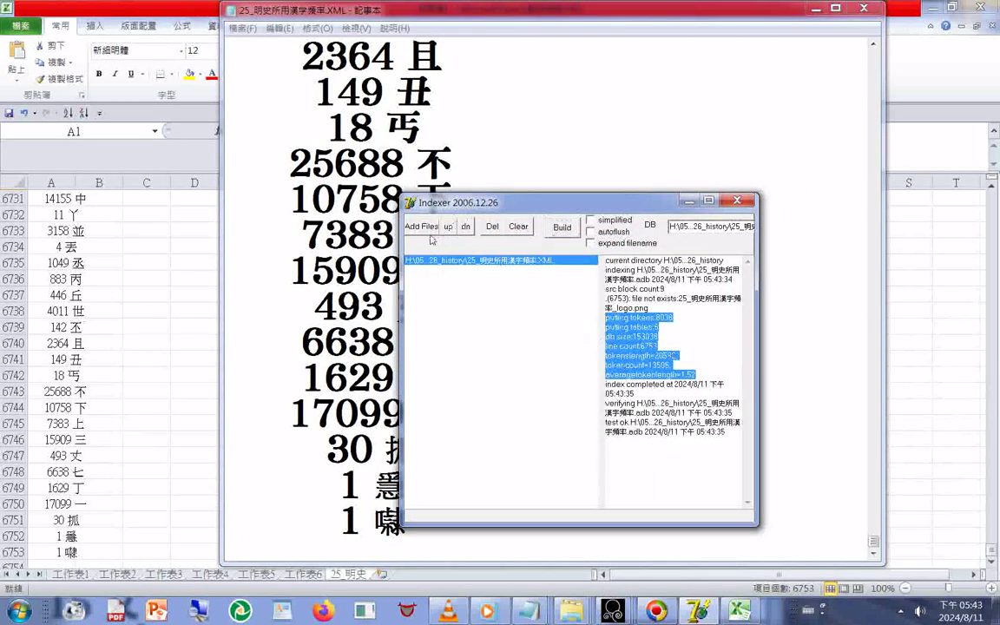
Open 25_明史所用漢字頻率_tokens.log from the 05...26_history folder.
{"action": "left_click", "coordinate": [581, 613]}
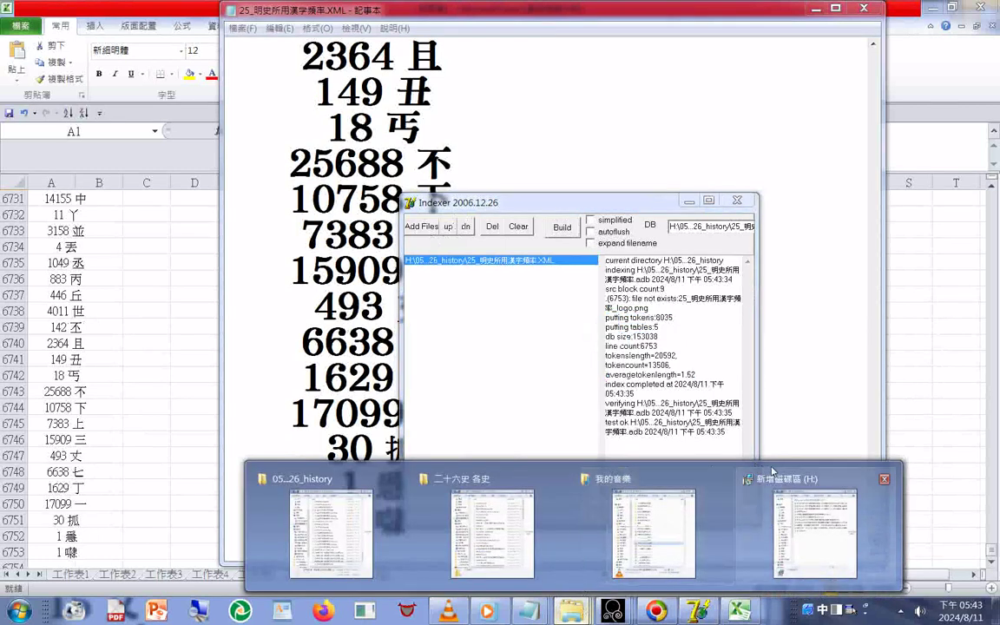
{"action": "left_click", "coordinate": [376, 493]}
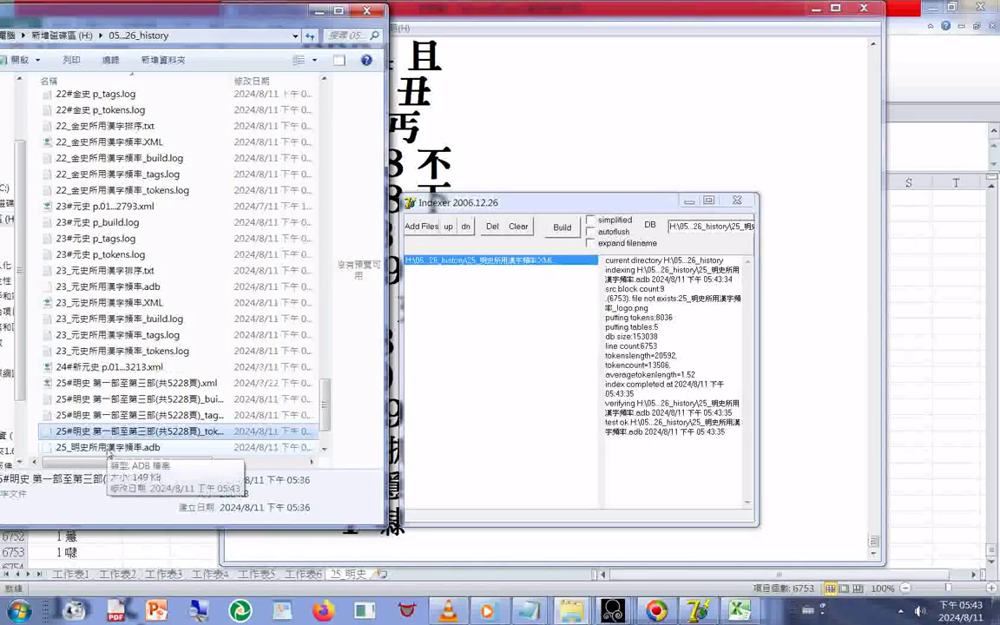
{"action": "scroll", "coordinate": [109, 451], "scroll_direction": "down", "scroll_amount": 2}
{"action": "left_click", "coordinate": [112, 436]}
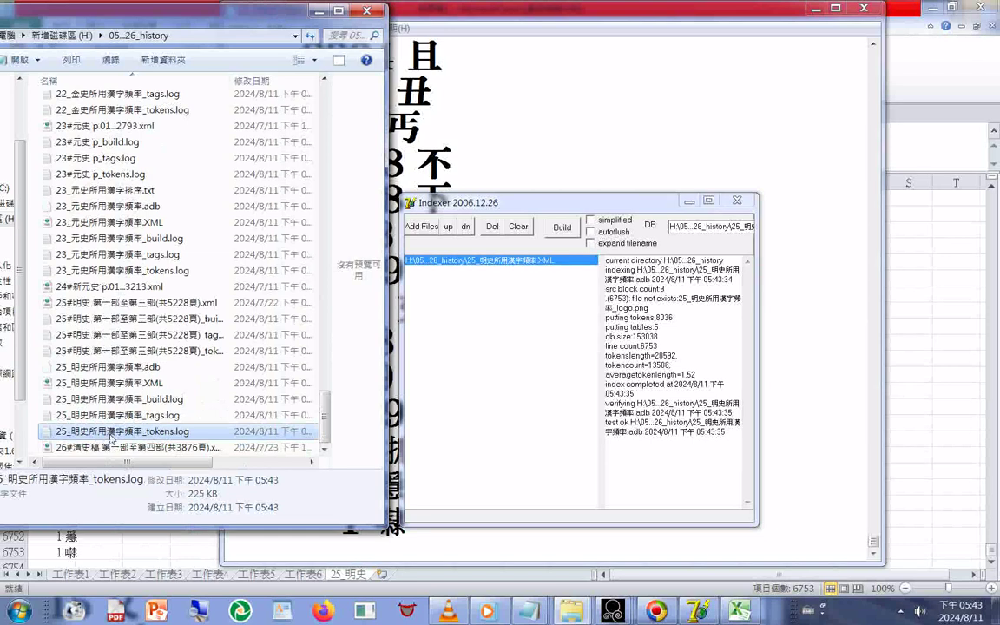
{"action": "double_click", "coordinate": [112, 432]}
Place the tokens log beside 25_明史所用漢字頻率.XML, with the XML file showing its first entries.
{"action": "left_click_drag", "start_coordinate": [305, 575], "coordinate": [306, 527]}
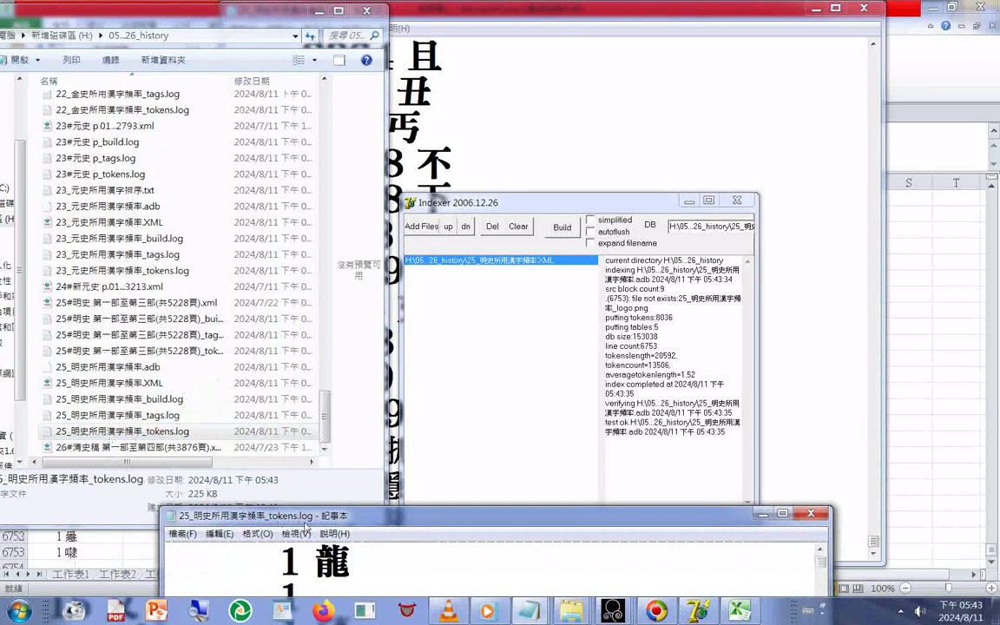
{"action": "key", "text": "super+Right"}
{"action": "key", "text": "alt+F4"}
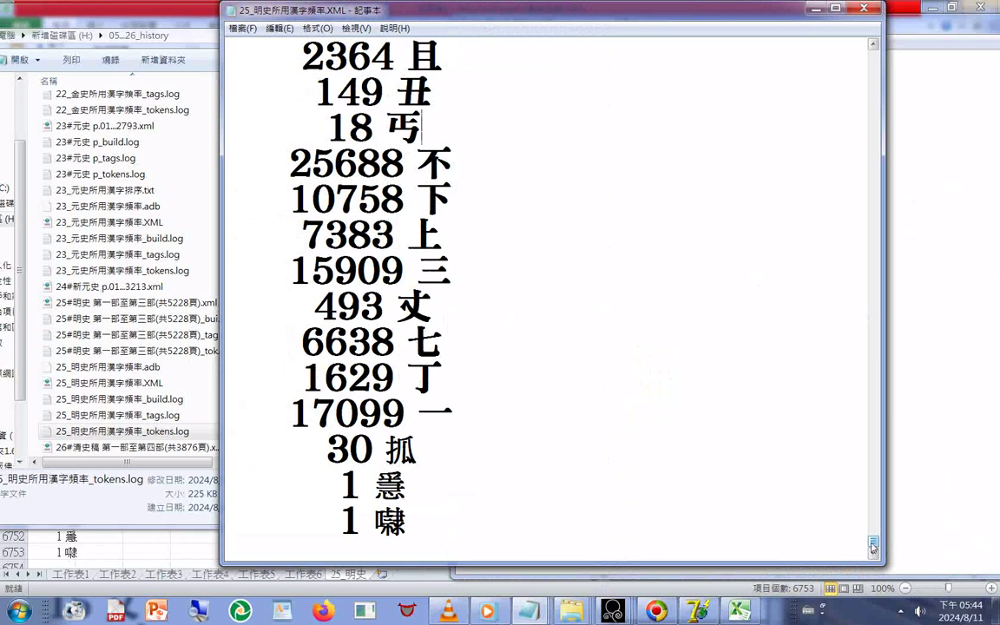
{"action": "left_click_drag", "start_coordinate": [873, 547], "coordinate": [803, 49]}
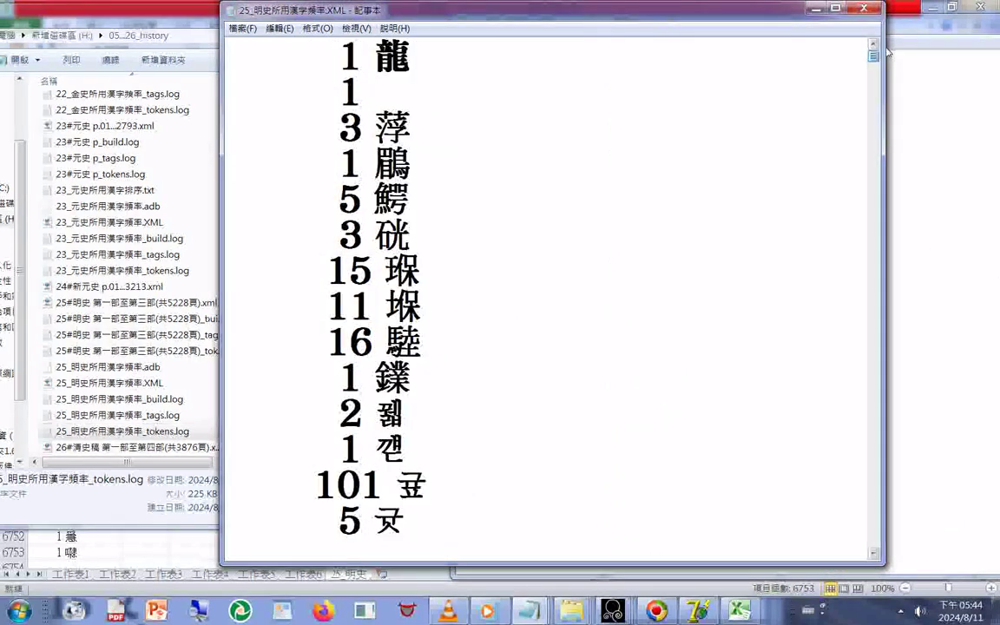
{"action": "key", "text": "alt+Tab"}
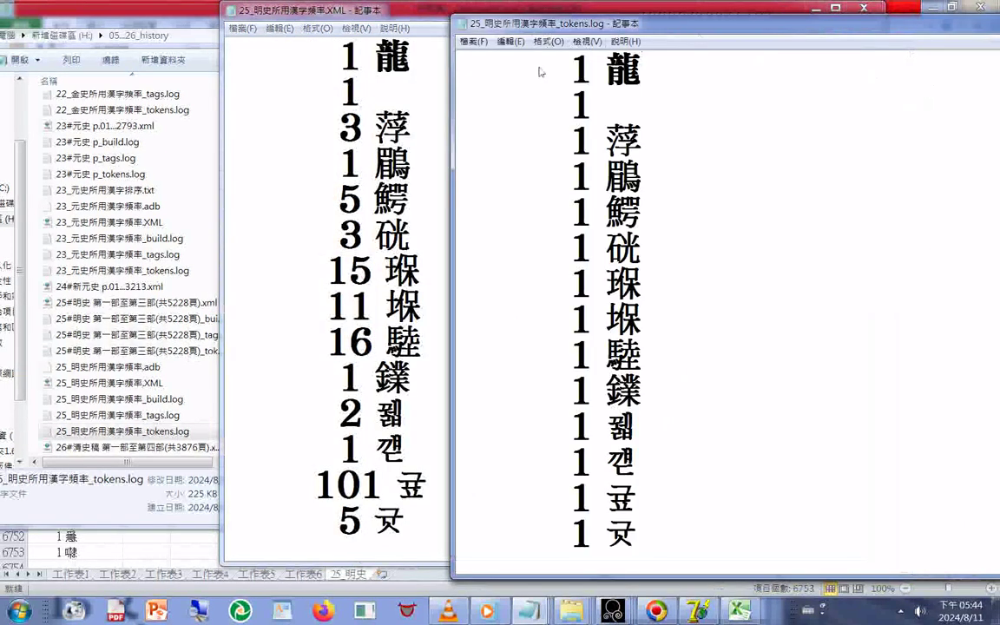
{"action": "left_click_drag", "start_coordinate": [517, 26], "coordinate": [507, 19]}
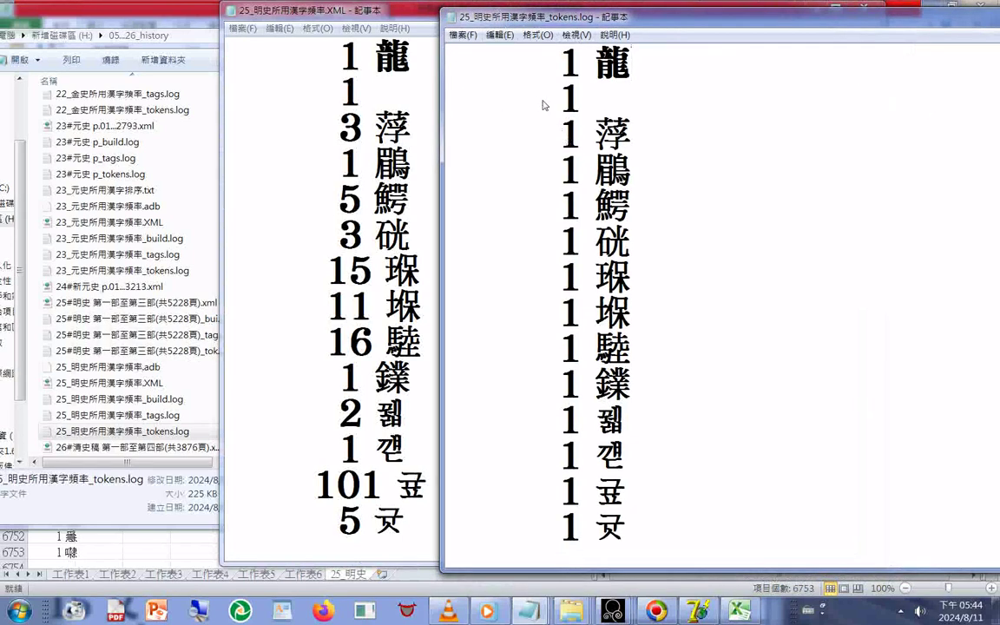
Go through the first entries of the tokens log line by line and compare them with the XML list.
{"action": "left_click", "coordinate": [634, 214]}
{"action": "key", "text": "Down"}
{"action": "key", "text": "Down"}
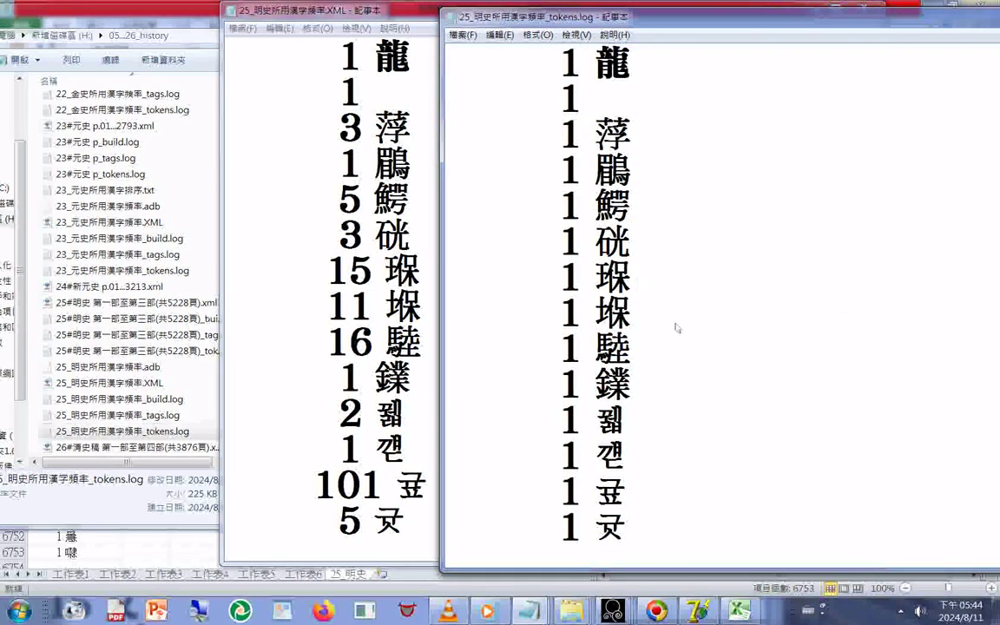
{"action": "key", "text": "Down"}
{"action": "key", "text": "Down"}
{"action": "left_click", "coordinate": [637, 111]}
{"action": "key", "text": "Down"}
{"action": "key", "text": "Down"}
{"action": "key", "text": "Down"}
{"action": "key", "text": "Down"}
{"action": "key", "text": "Down"}
{"action": "key", "text": "Down"}
{"action": "key", "text": "Down"}
{"action": "key", "text": "Down"}
{"action": "key", "text": "Down"}
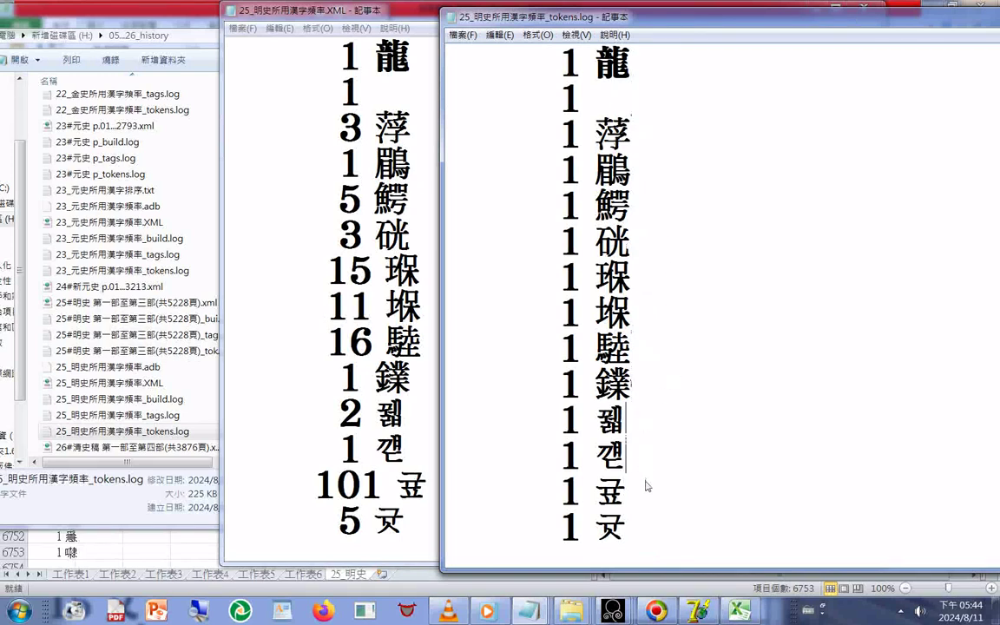
Examine the tokens log further down, past the Korean and box characters to the 龍 and 齒 group.
{"action": "scroll", "coordinate": [646, 486], "scroll_direction": "down", "scroll_amount": 1}
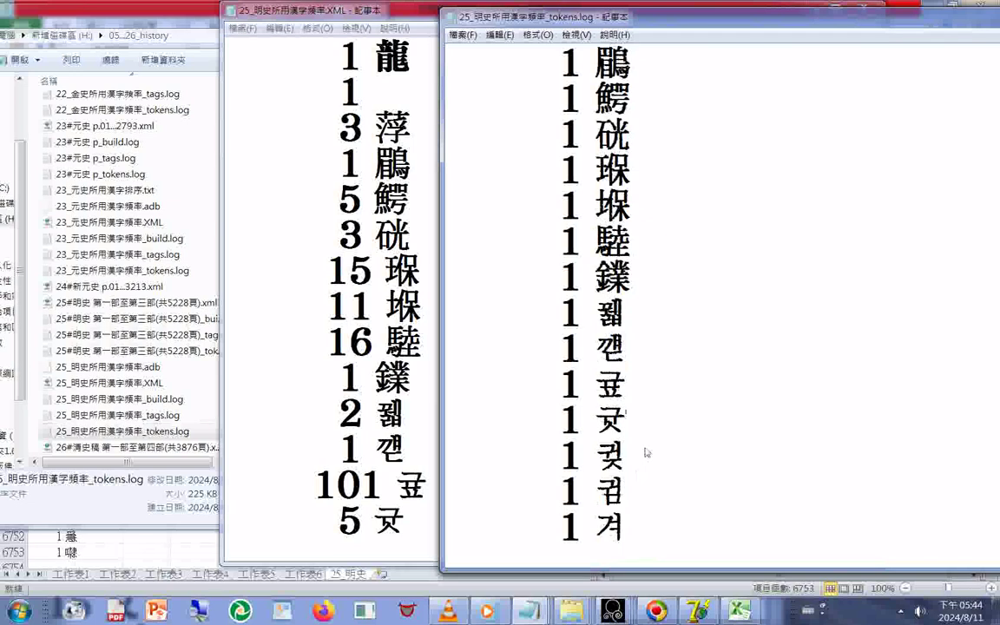
{"action": "key", "text": "Down"}
{"action": "key", "text": "Down"}
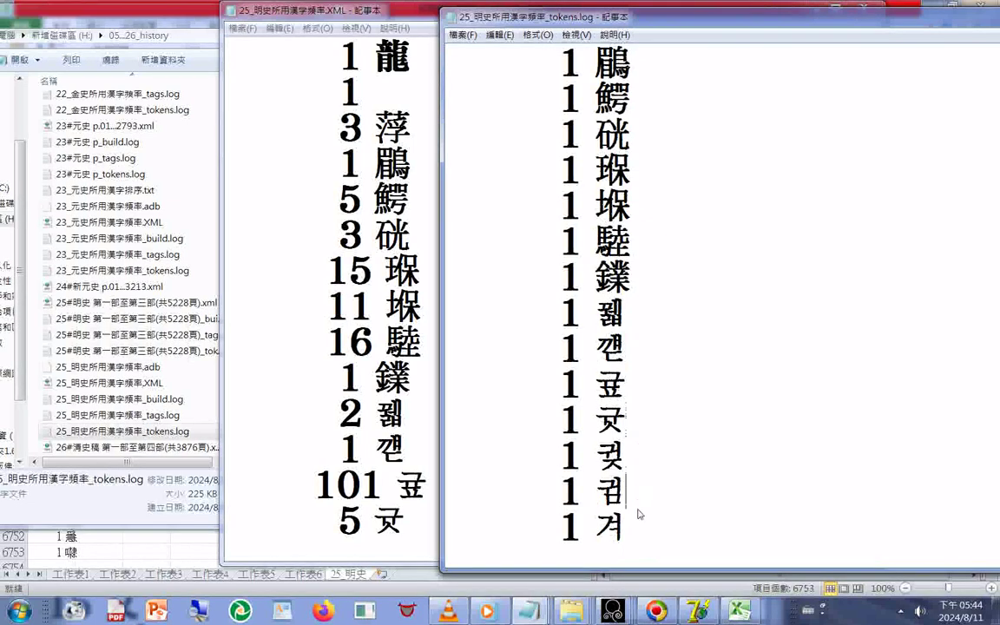
{"action": "scroll", "coordinate": [655, 470], "scroll_direction": "down", "scroll_amount": 1}
{"action": "key", "text": "Down"}
{"action": "key", "text": "Down"}
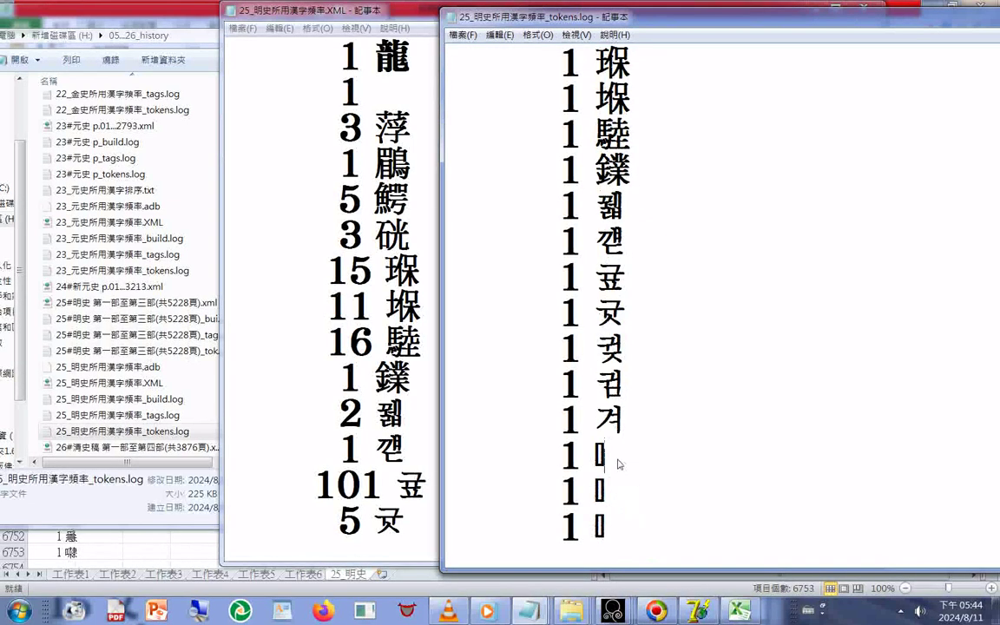
{"action": "key", "text": "Down"}
{"action": "scroll", "coordinate": [642, 499], "scroll_direction": "down", "scroll_amount": 1}
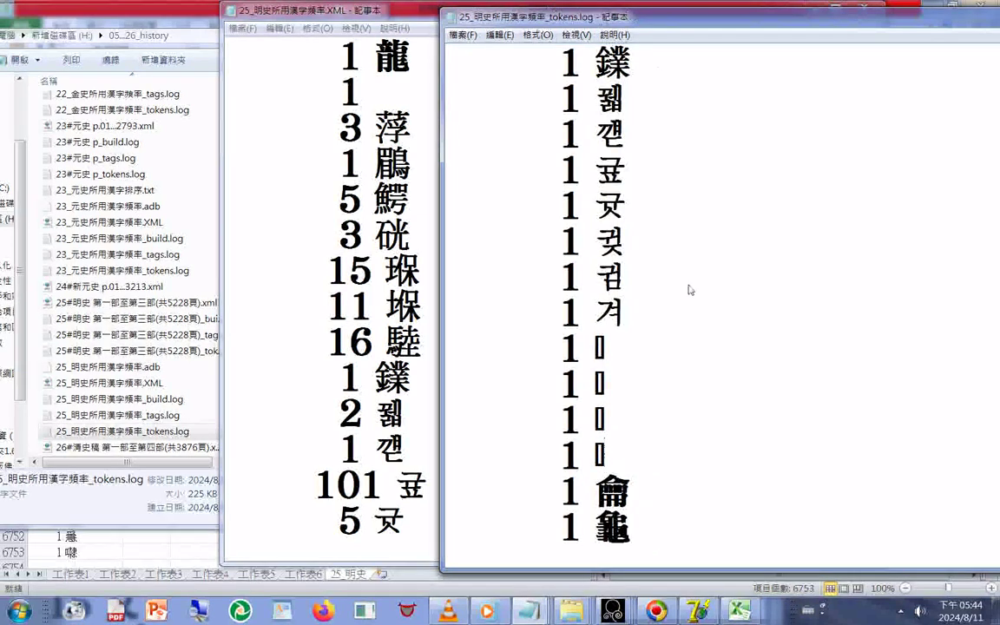
{"action": "scroll", "coordinate": [688, 300], "scroll_direction": "down", "scroll_amount": 3}
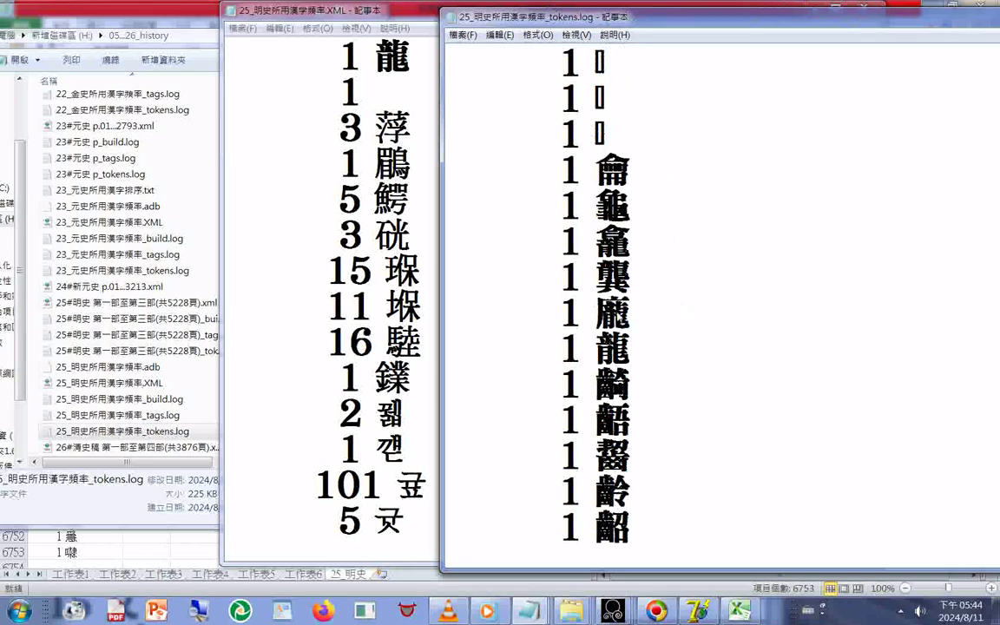
{"action": "scroll", "coordinate": [629, 347], "scroll_direction": "down", "scroll_amount": 2}
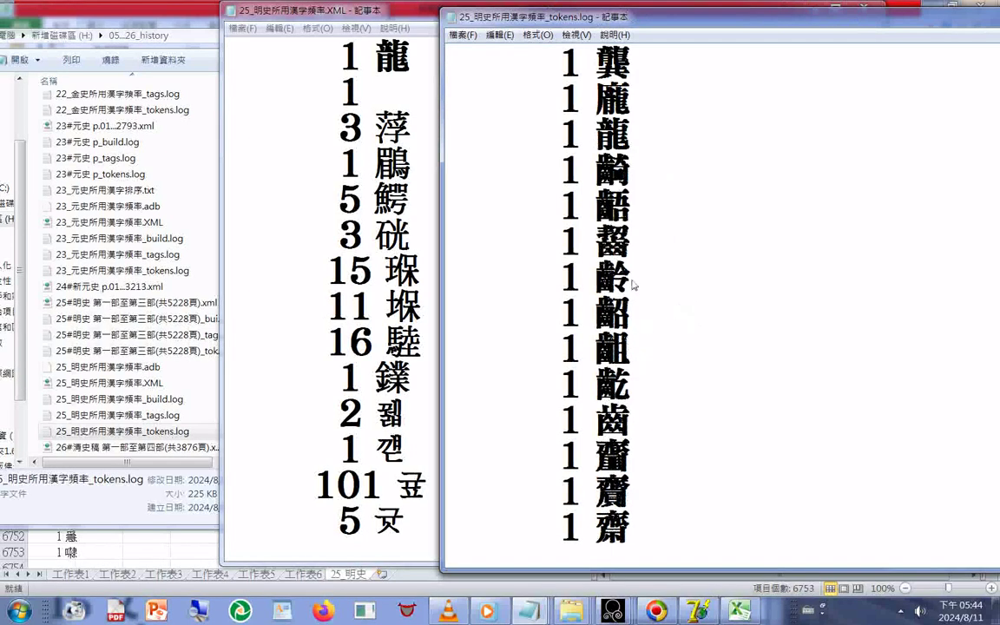
{"action": "scroll", "coordinate": [623, 182], "scroll_direction": "down", "scroll_amount": 1}
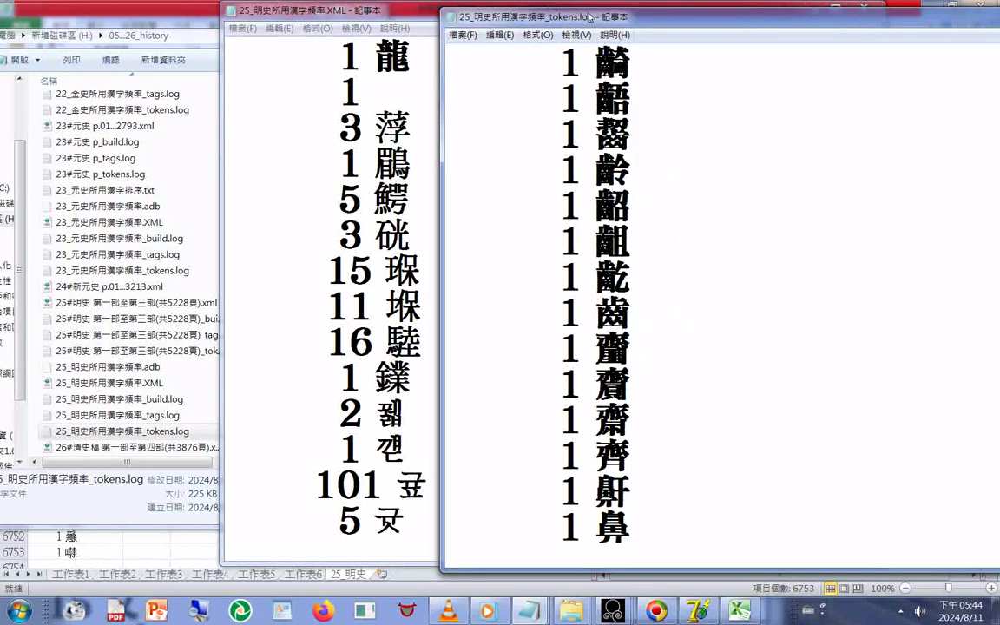
{"action": "scroll", "coordinate": [582, 91], "scroll_direction": "up", "scroll_amount": 1}
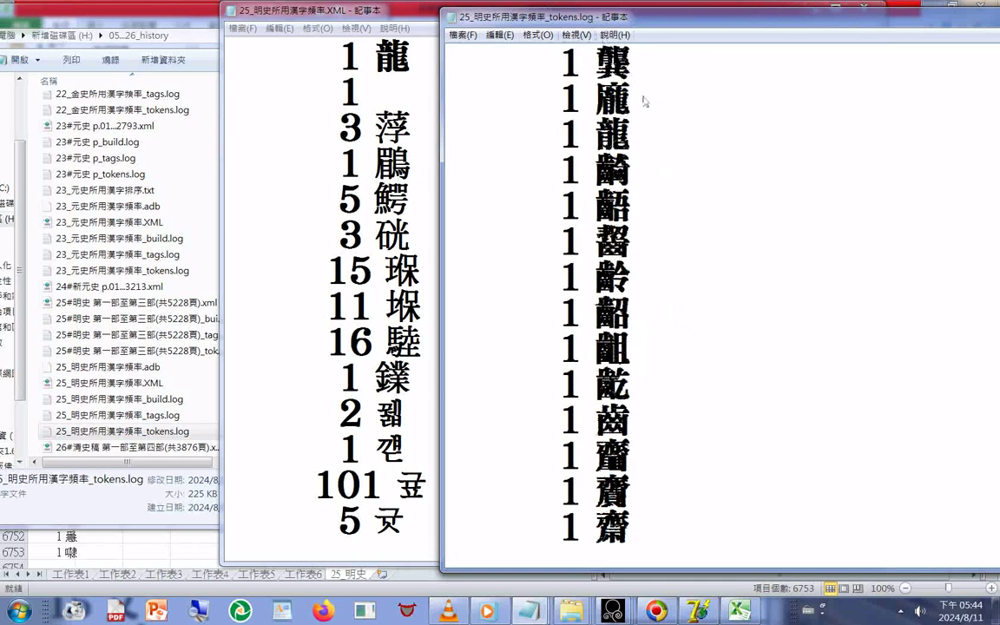
Highlight the "1 龍" entry between 龐 and 齮 in the tokens log and the first "1 龍" entry in the XML file.
{"action": "left_click_drag", "start_coordinate": [631, 135], "coordinate": [521, 134]}
{"action": "left_click_drag", "start_coordinate": [412, 56], "coordinate": [321, 55]}
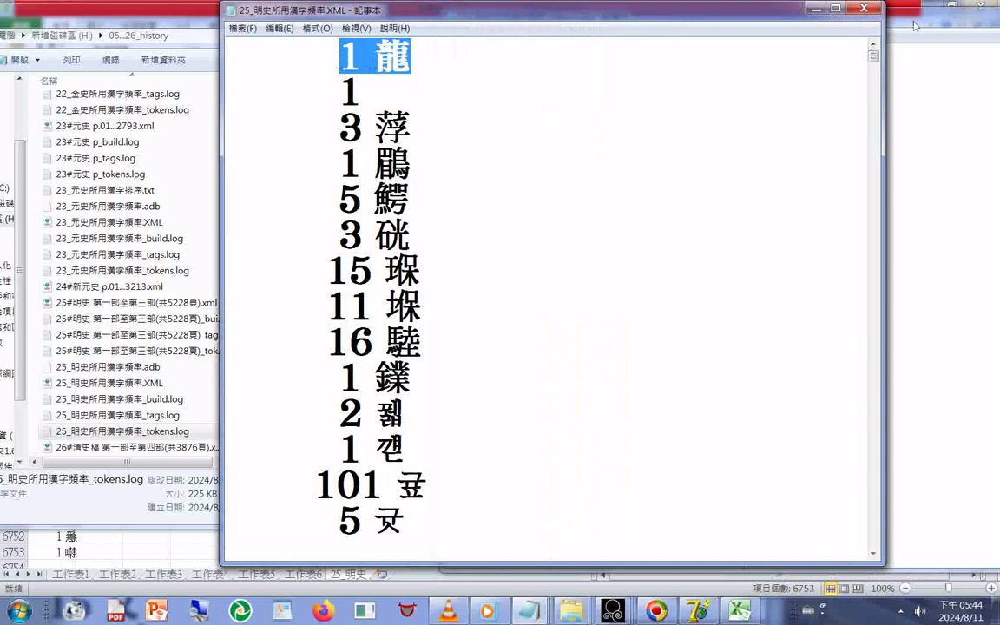
{"action": "left_click_drag", "start_coordinate": [884, 26], "coordinate": [439, 26]}
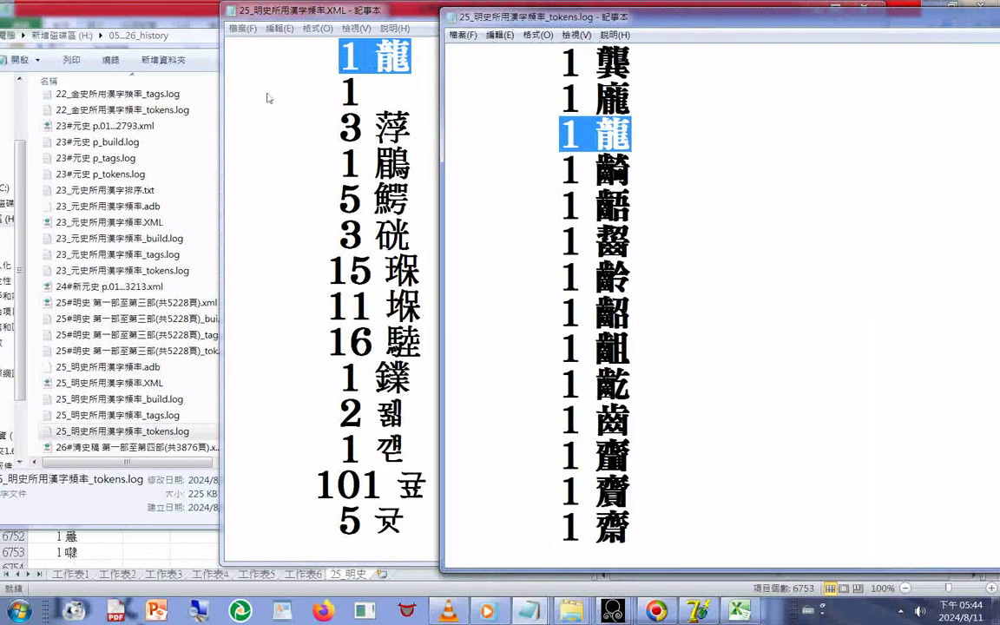
Rearrange the XML file and the tokens log so the entries of both are fully visible next to each other.
{"action": "double_click", "coordinate": [306, 16]}
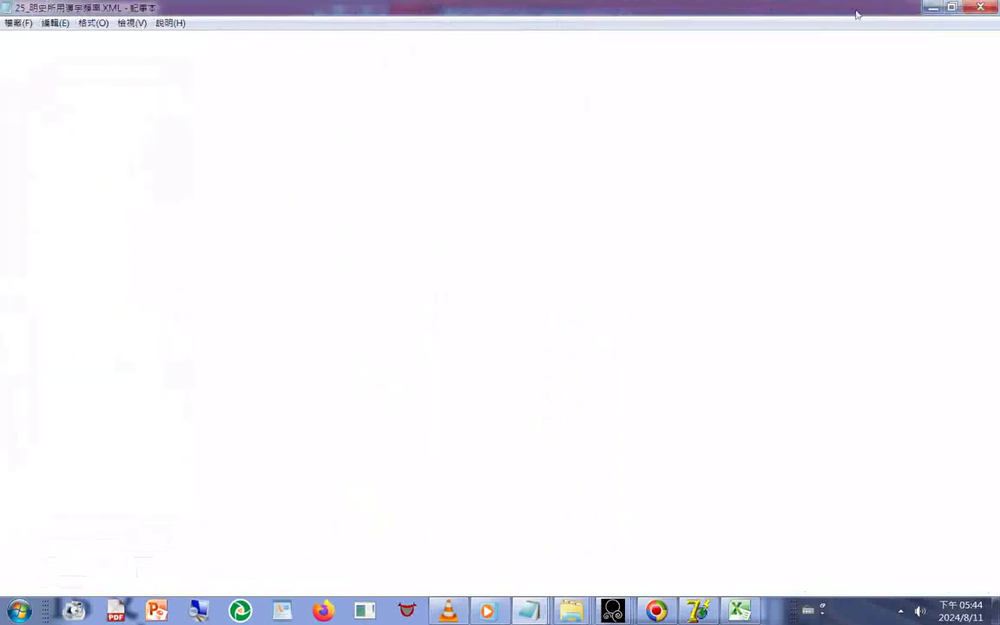
{"action": "left_click", "coordinate": [950, 10]}
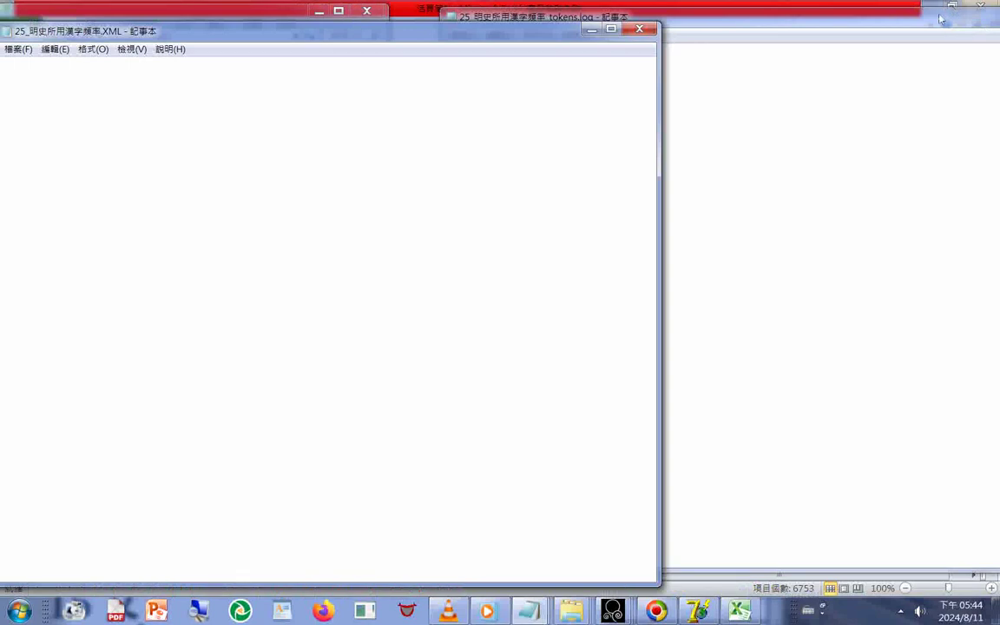
{"action": "left_click", "coordinate": [747, 138]}
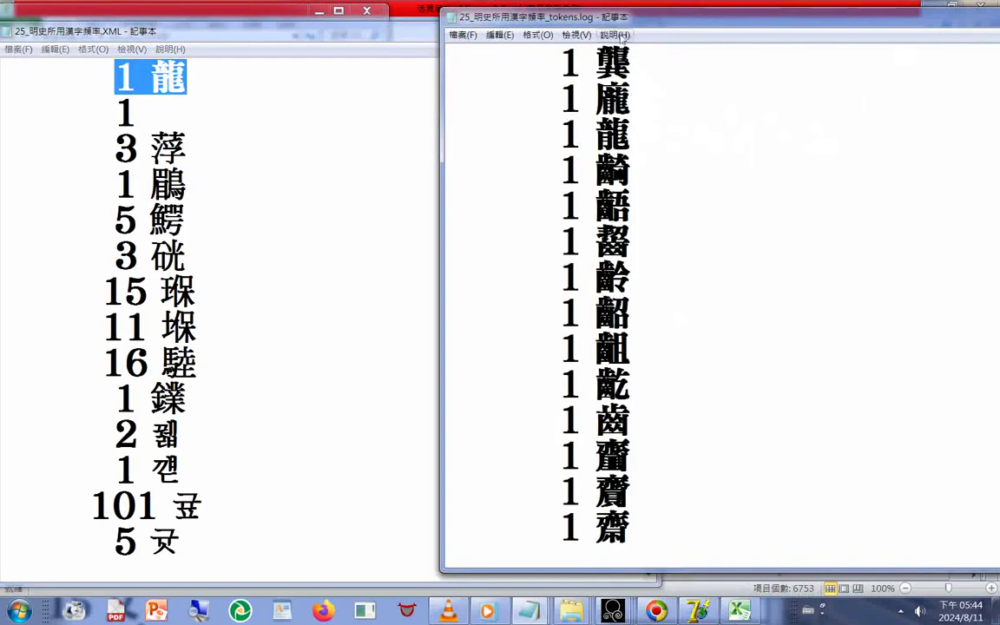
{"action": "scroll", "coordinate": [681, 113], "scroll_direction": "down", "scroll_amount": 1}
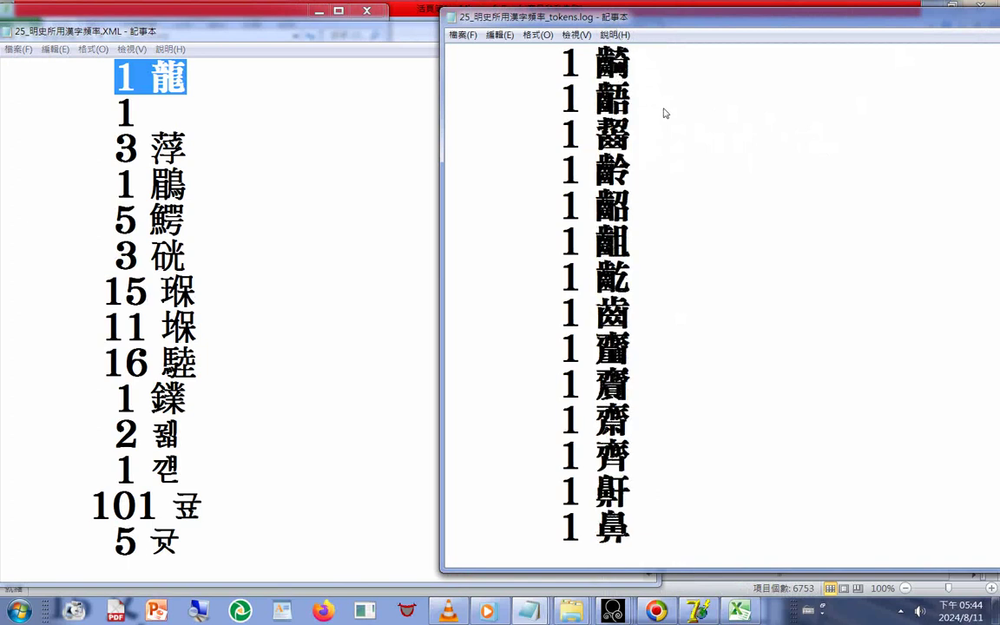
{"action": "scroll", "coordinate": [681, 112], "scroll_direction": "up", "scroll_amount": 1}
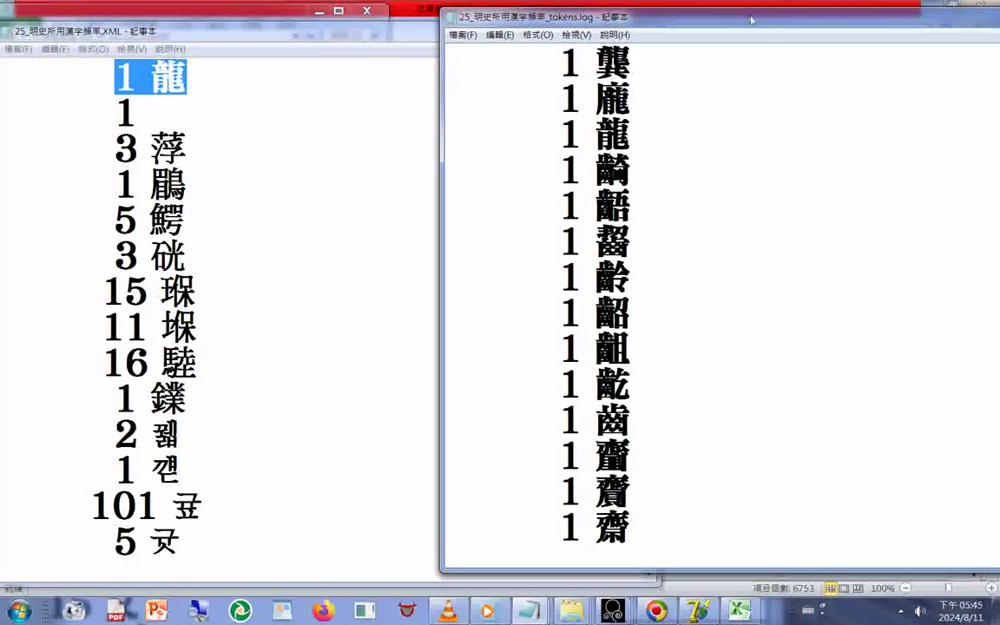
{"action": "left_click_drag", "start_coordinate": [674, 17], "coordinate": [475, 29]}
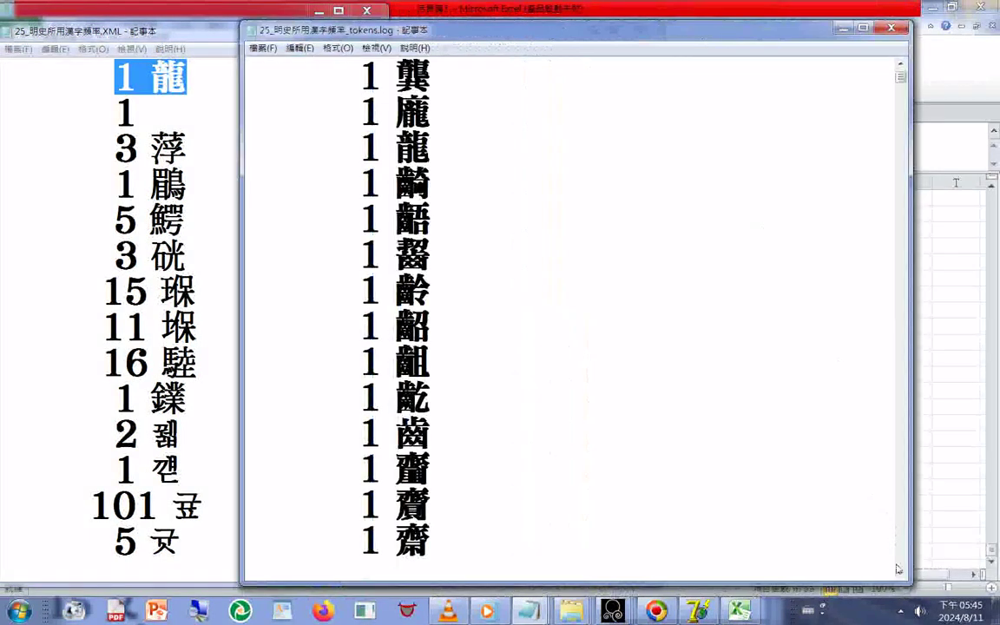
Align the tokens log so its second 龍 entry is level with the highlighted 龍 entry of the XML file.
{"action": "left_click", "coordinate": [901, 563]}
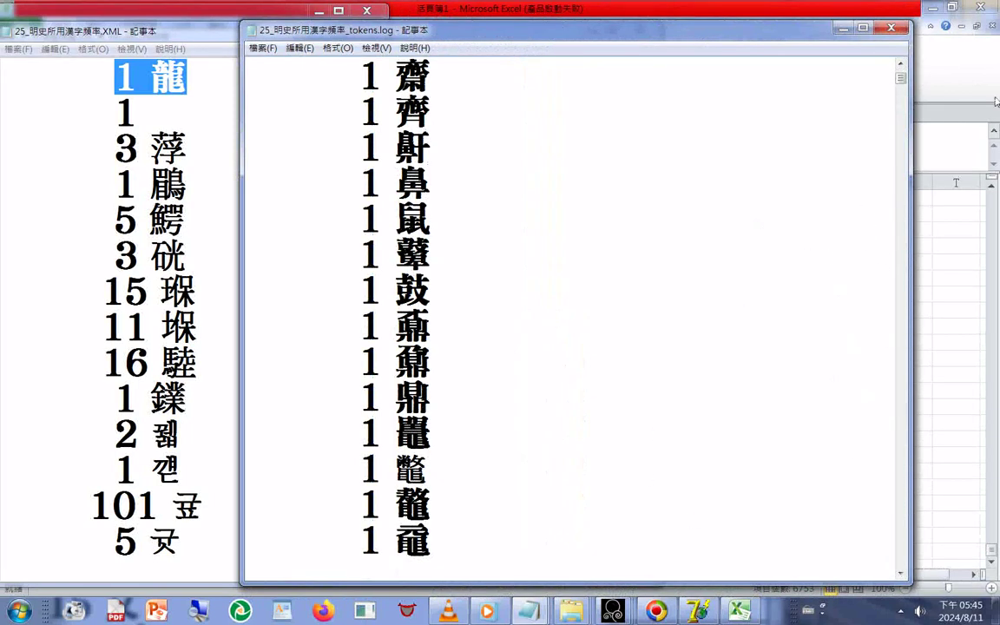
{"action": "left_click", "coordinate": [901, 66]}
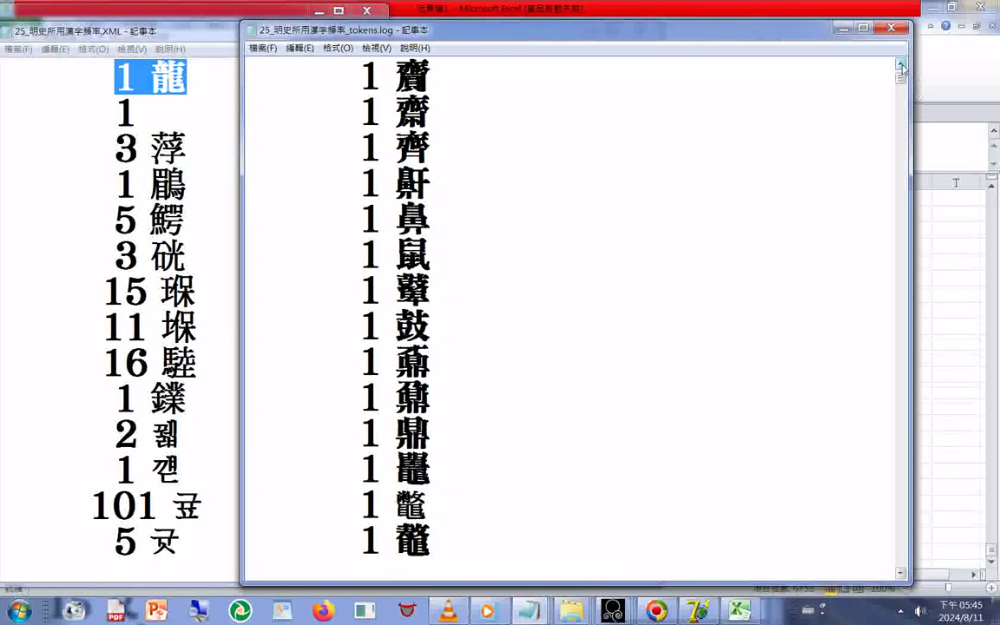
{"action": "left_click", "coordinate": [901, 65]}
{"action": "left_click", "coordinate": [901, 66]}
{"action": "left_click", "coordinate": [901, 66]}
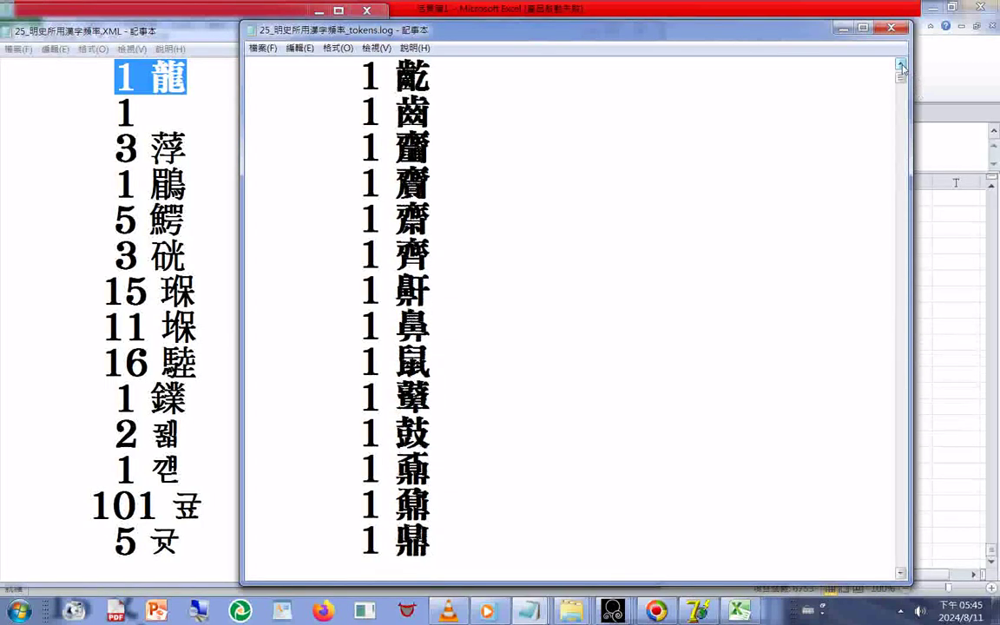
{"action": "left_click", "coordinate": [901, 65]}
{"action": "left_click", "coordinate": [901, 66]}
{"action": "left_click", "coordinate": [901, 66]}
{"action": "left_click", "coordinate": [901, 65]}
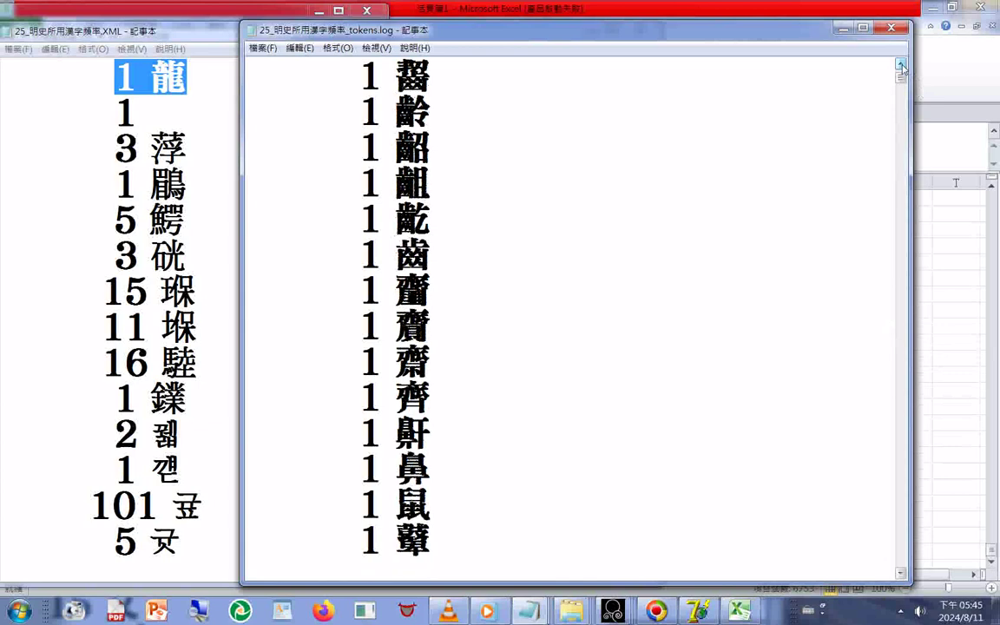
{"action": "left_click", "coordinate": [901, 65]}
{"action": "left_click", "coordinate": [901, 65]}
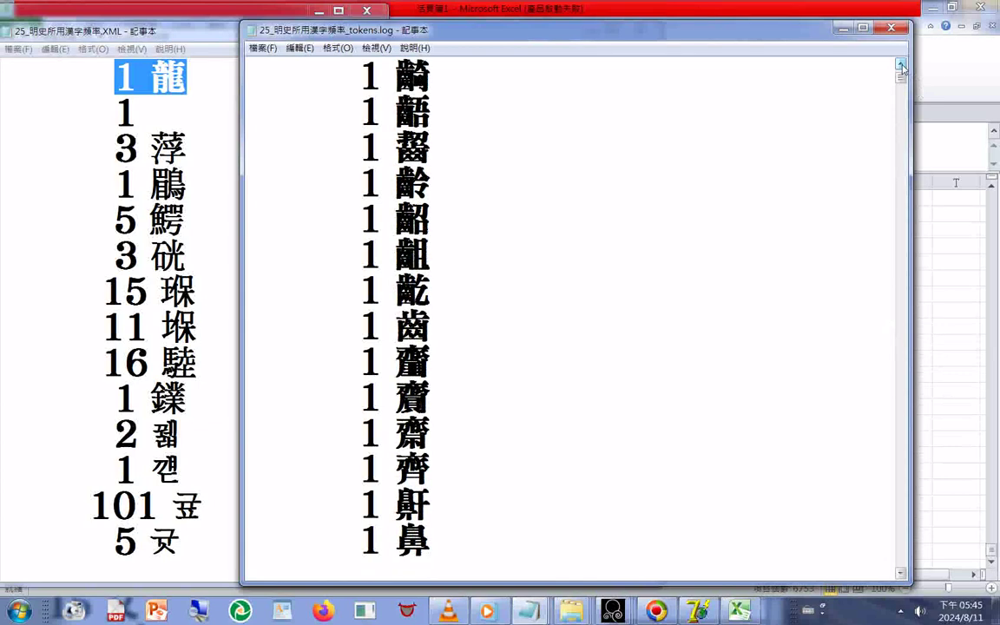
{"action": "left_click", "coordinate": [900, 65]}
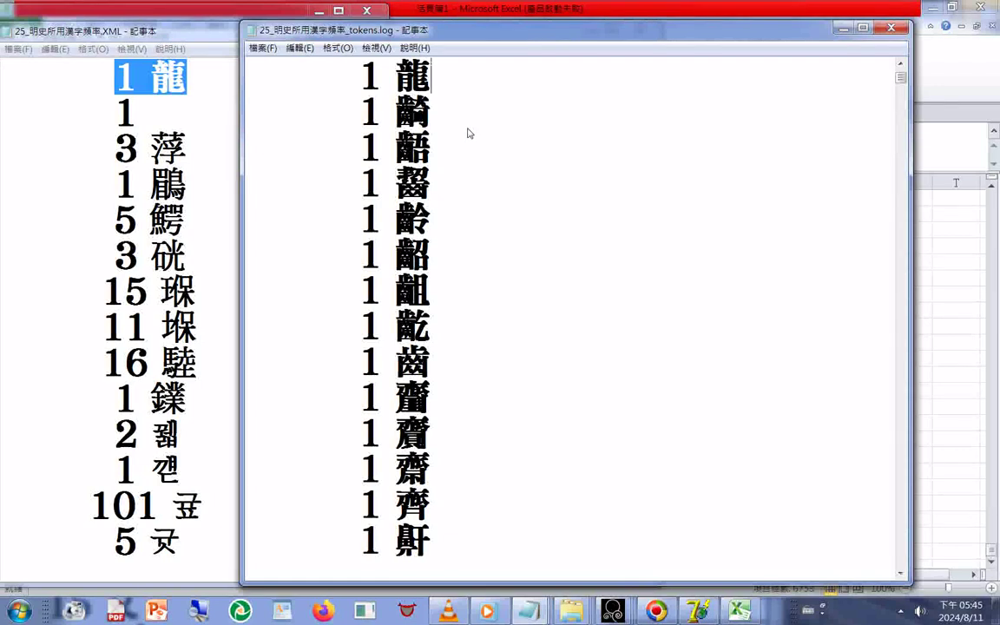
Highlight the first "1 龍" entry of the tokens log and check the entries that follow it.
{"action": "scroll", "coordinate": [468, 136], "scroll_direction": "up", "scroll_amount": 9}
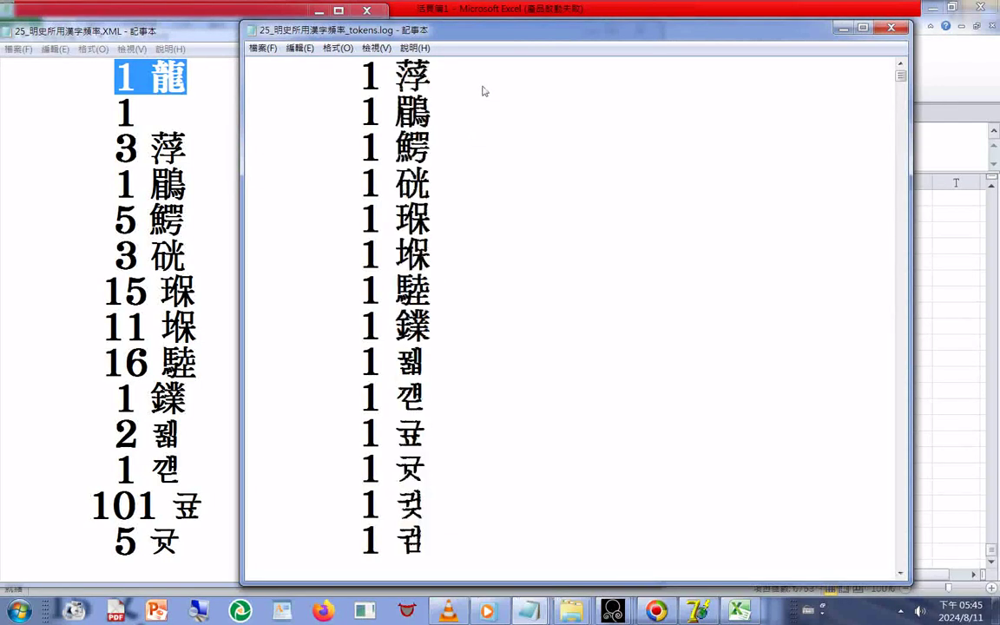
{"action": "double_click", "coordinate": [451, 84]}
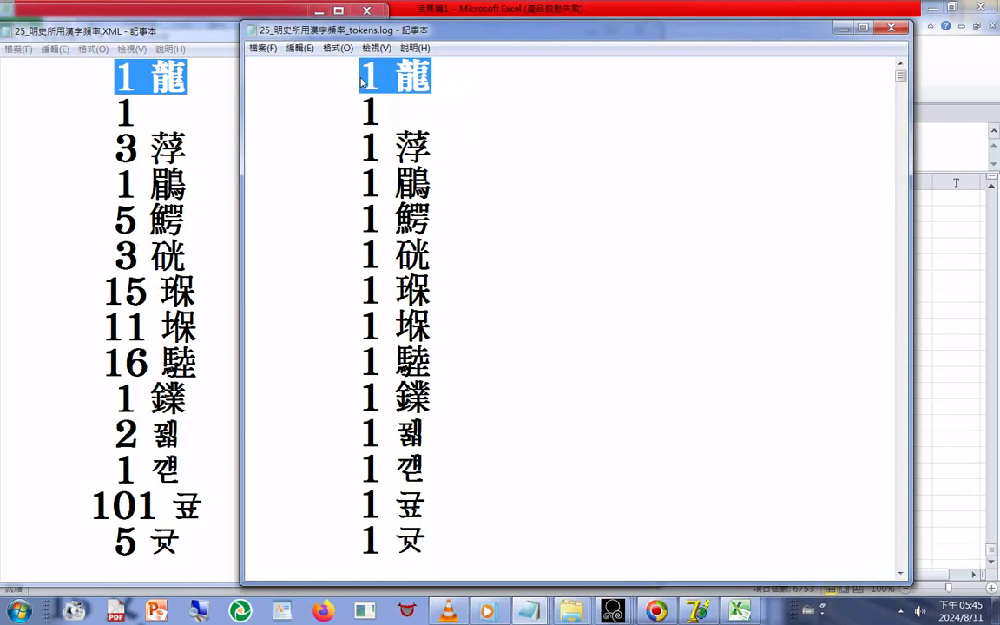
{"action": "scroll", "coordinate": [488, 85], "scroll_direction": "down", "scroll_amount": 9}
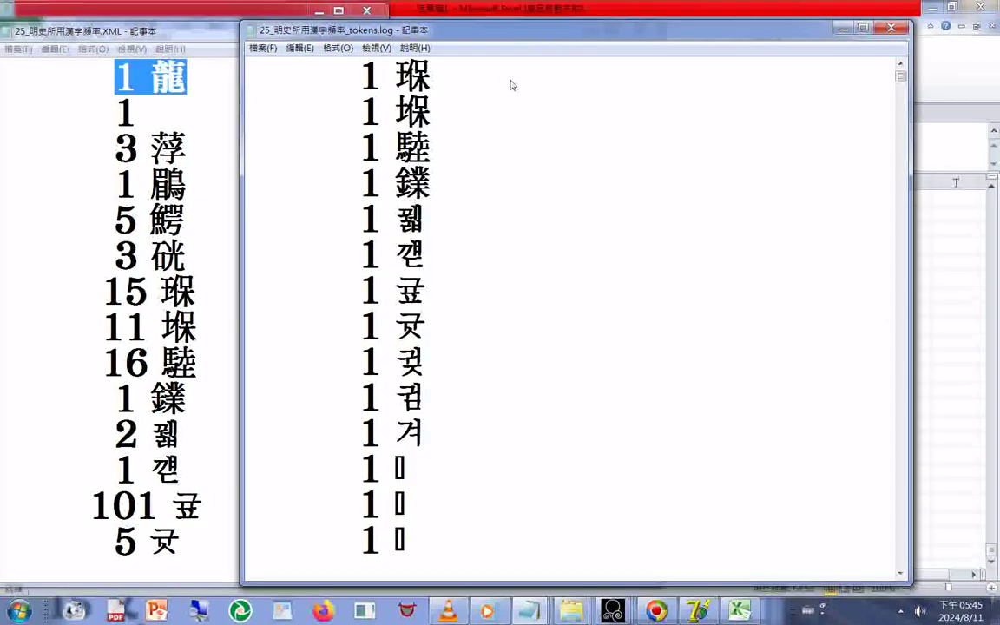
Highlight the "1 龍" entry below 龐 in the tokens log and check the entries that precede it.
{"action": "scroll", "coordinate": [507, 100], "scroll_direction": "up", "scroll_amount": 1}
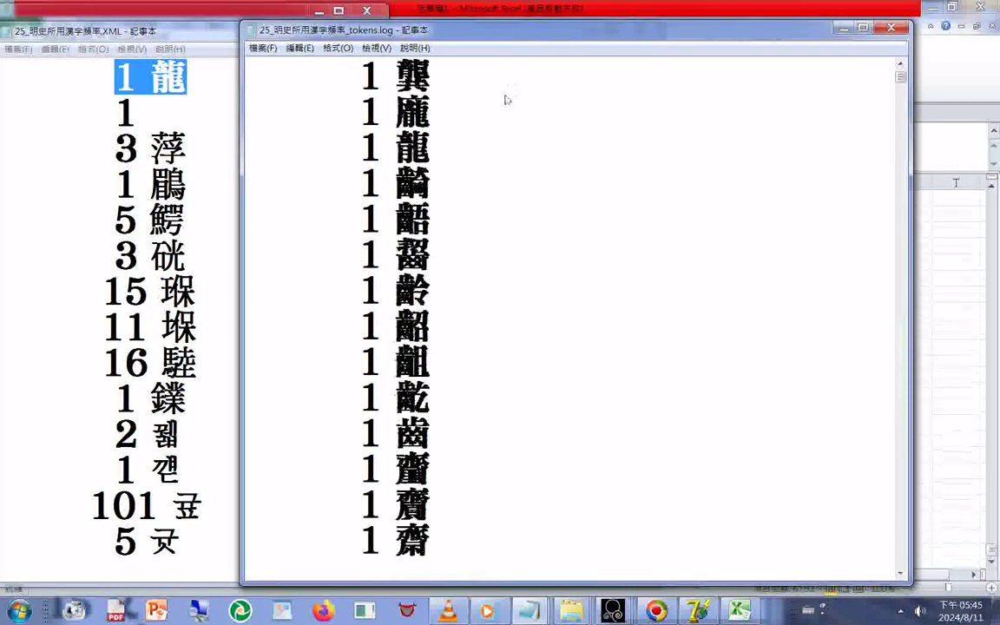
{"action": "left_click_drag", "start_coordinate": [439, 152], "coordinate": [371, 154]}
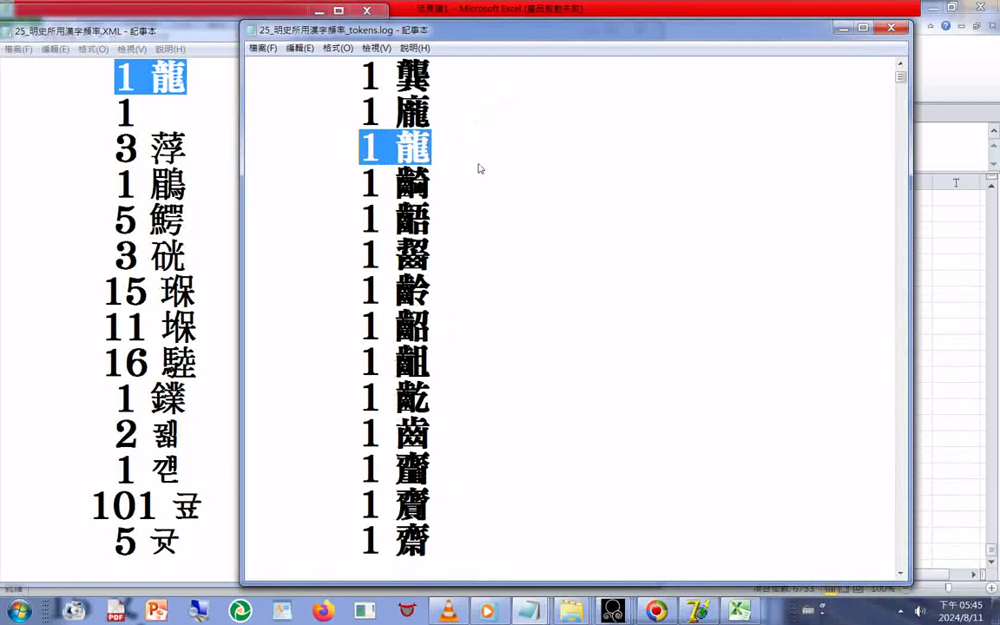
{"action": "scroll", "coordinate": [480, 168], "scroll_direction": "up", "scroll_amount": 2}
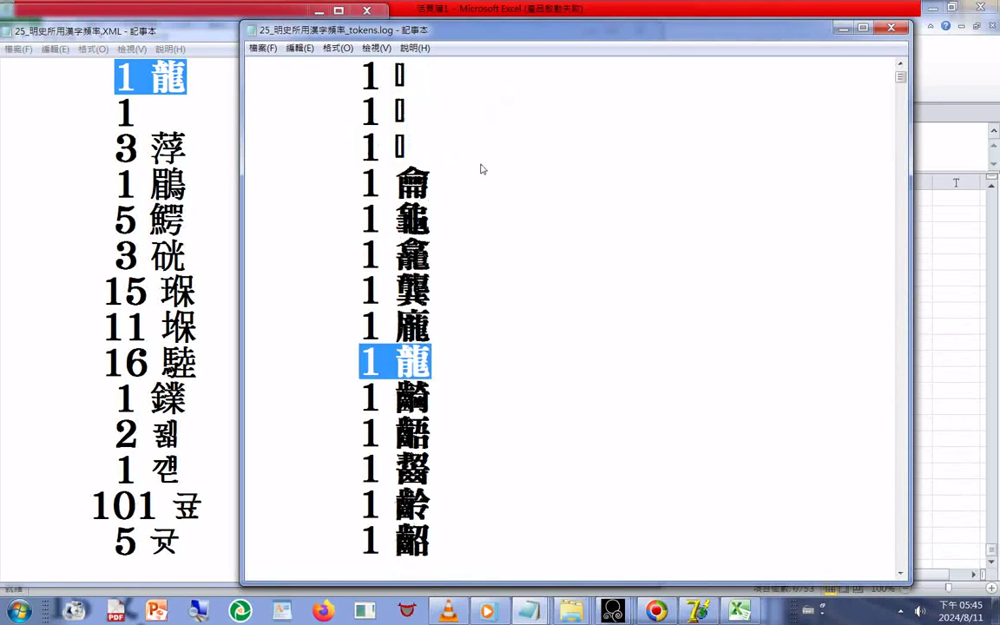
{"action": "scroll", "coordinate": [483, 168], "scroll_direction": "up", "scroll_amount": 1}
{"action": "scroll", "coordinate": [485, 161], "scroll_direction": "up", "scroll_amount": 1}
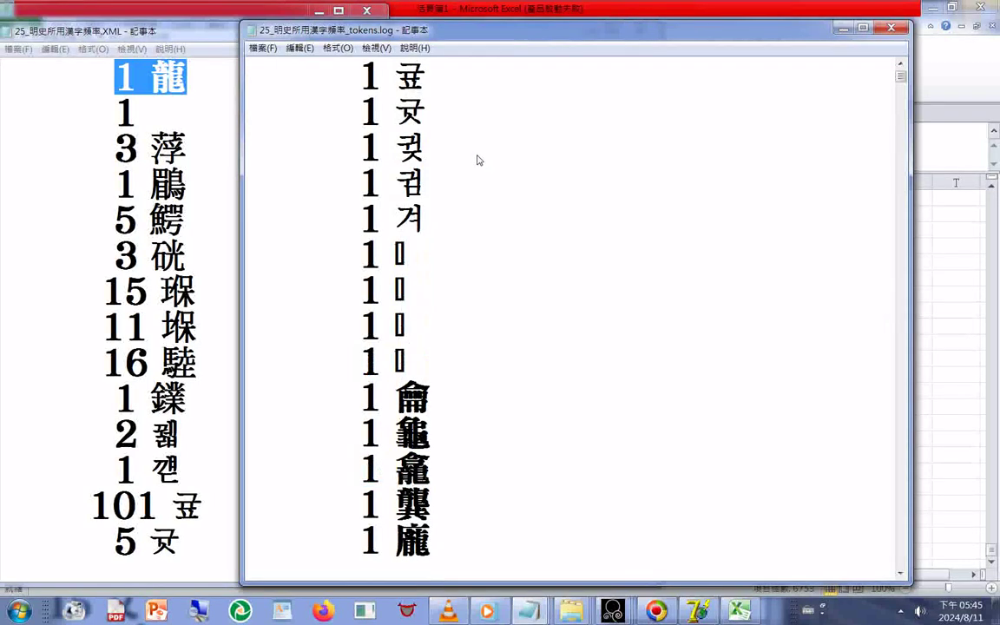
{"action": "scroll", "coordinate": [518, 79], "scroll_direction": "up", "scroll_amount": 1}
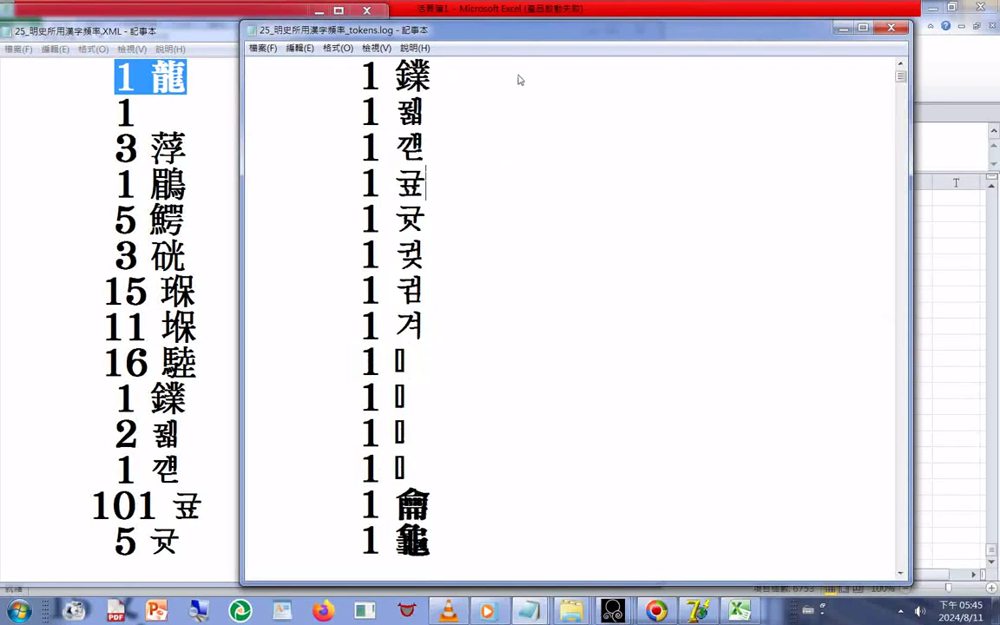
Select the blank character of the second entry at the start of the tokens log.
{"action": "left_click", "coordinate": [428, 150]}
{"action": "scroll", "coordinate": [428, 117], "scroll_direction": "up", "scroll_amount": 3}
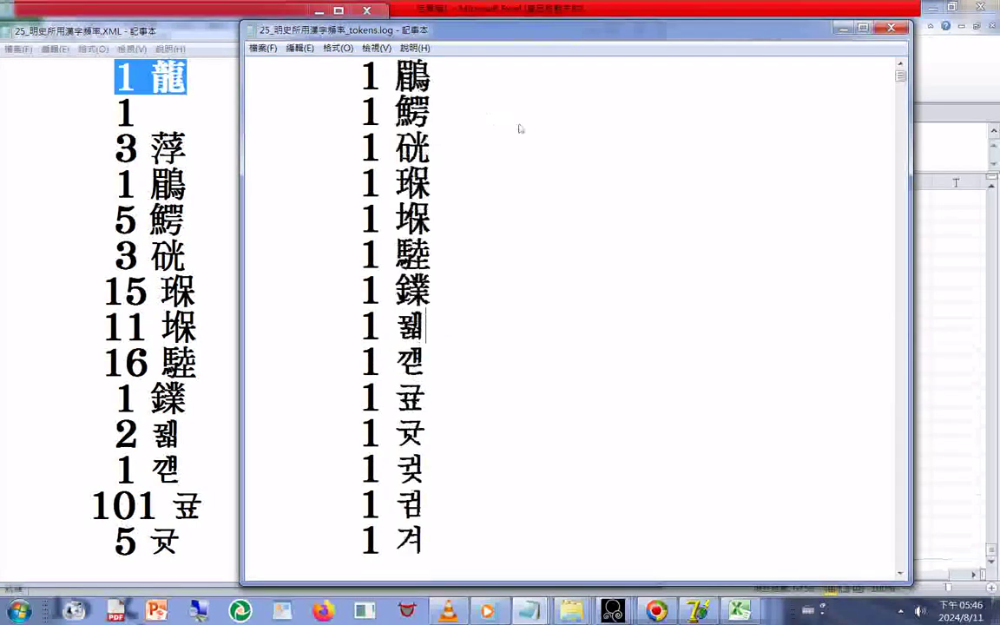
{"action": "left_click", "coordinate": [476, 122]}
{"action": "key", "text": "shift+Left"}
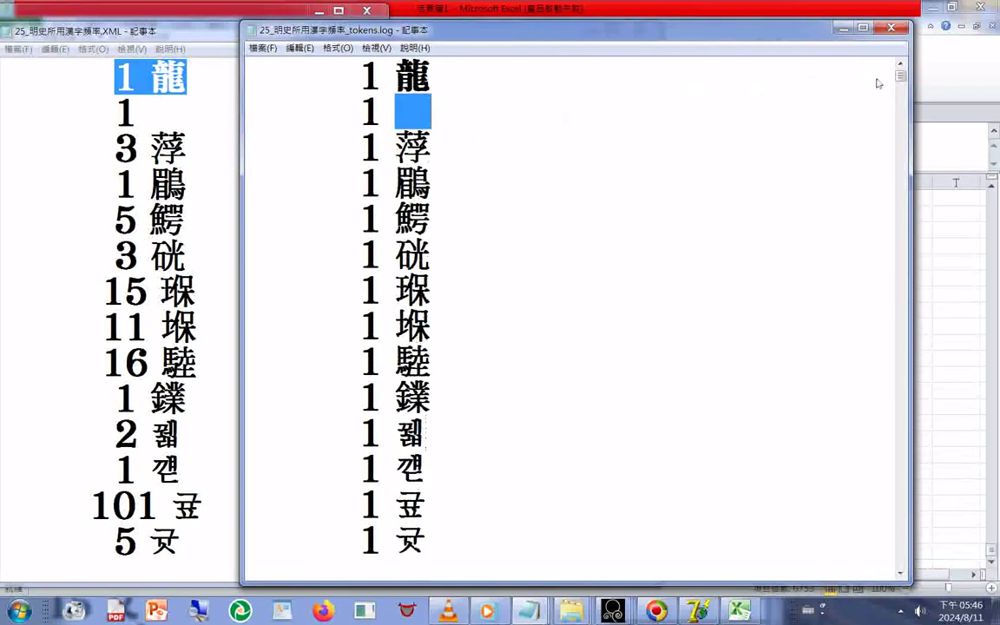
Find the XML file's entry for the count 40342 in the tokens log's last line and copy "40342 之".
{"action": "left_click_drag", "start_coordinate": [900, 76], "coordinate": [826, 522]}
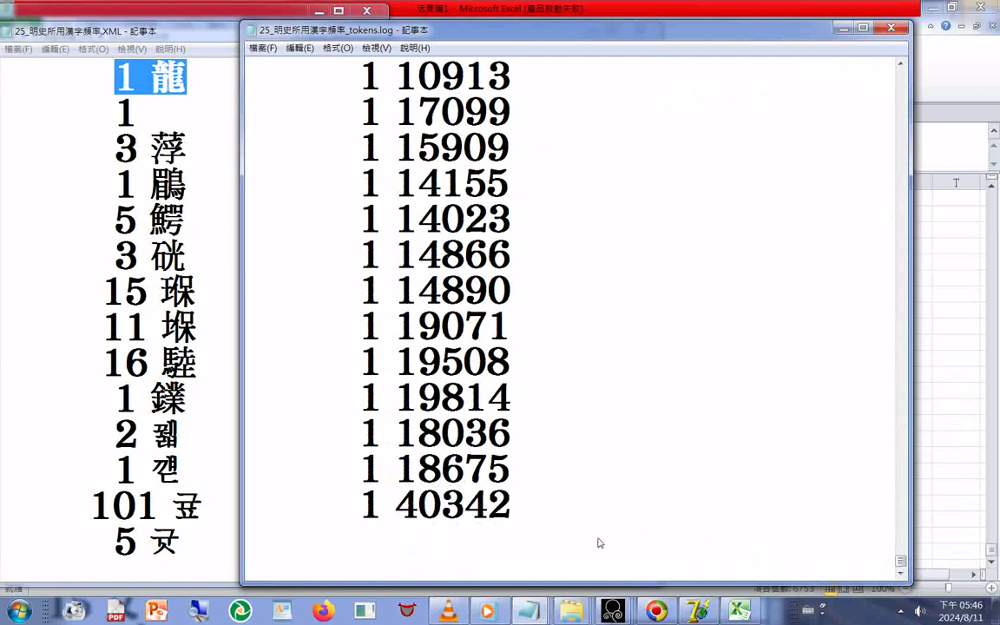
{"action": "left_click", "coordinate": [28, 424]}
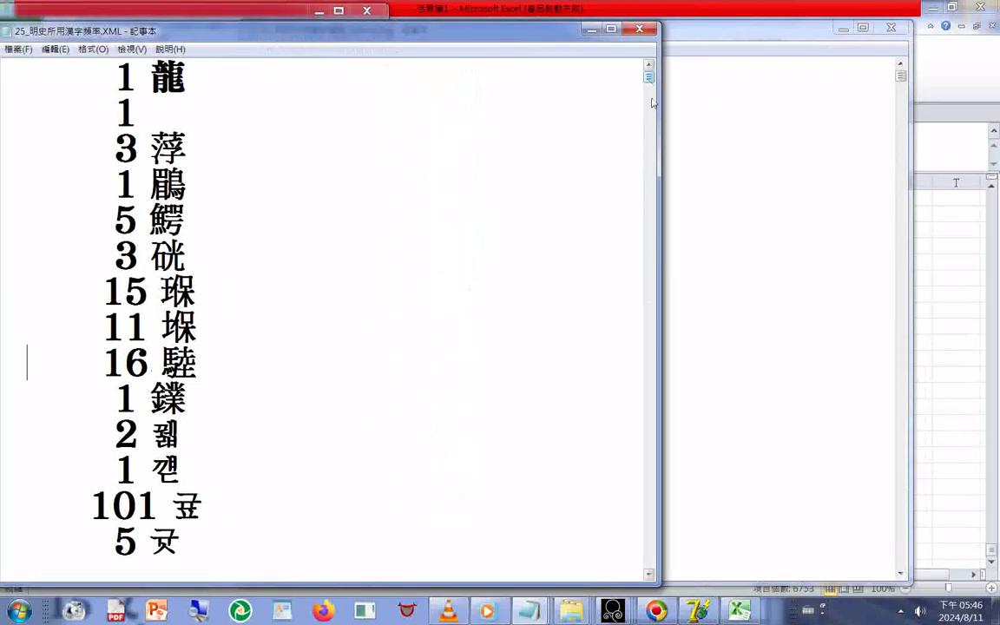
{"action": "left_click_drag", "start_coordinate": [648, 76], "coordinate": [681, 570]}
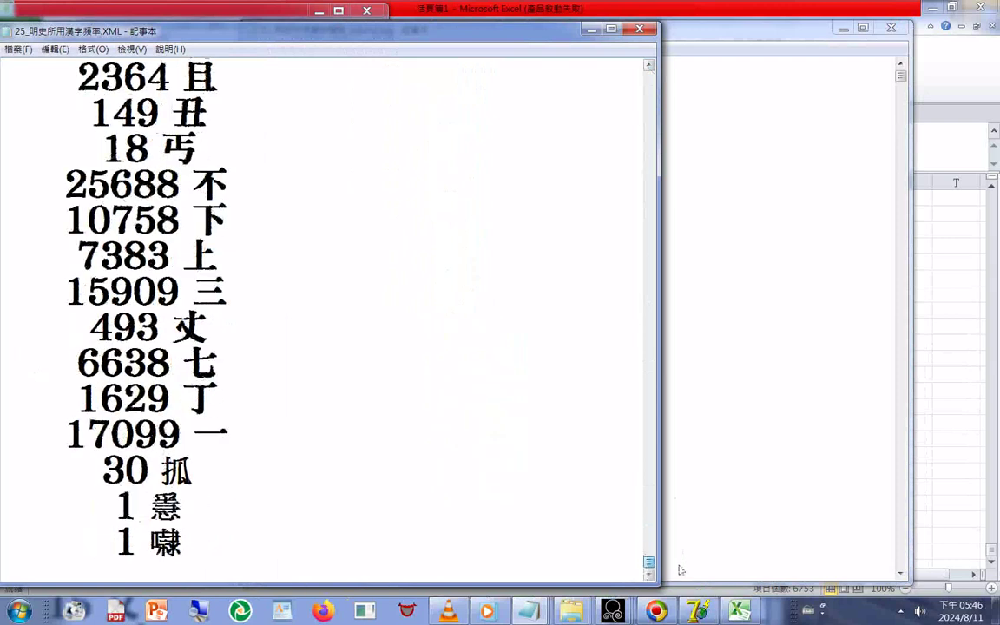
{"action": "scroll", "coordinate": [464, 399], "scroll_direction": "up", "scroll_amount": 5}
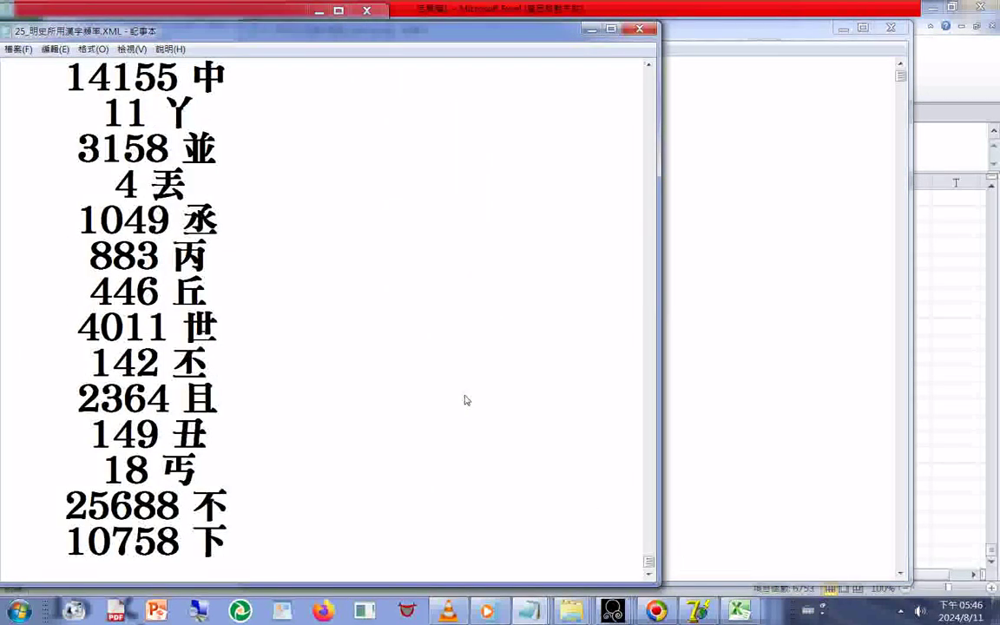
{"action": "scroll", "coordinate": [465, 399], "scroll_direction": "up", "scroll_amount": 1}
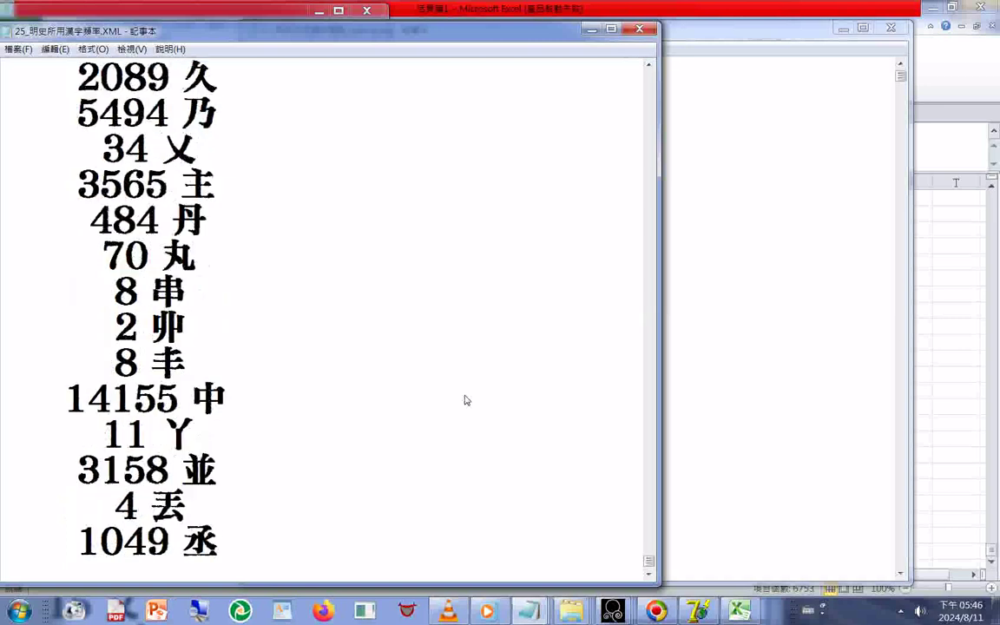
{"action": "scroll", "coordinate": [464, 399], "scroll_direction": "up", "scroll_amount": 1}
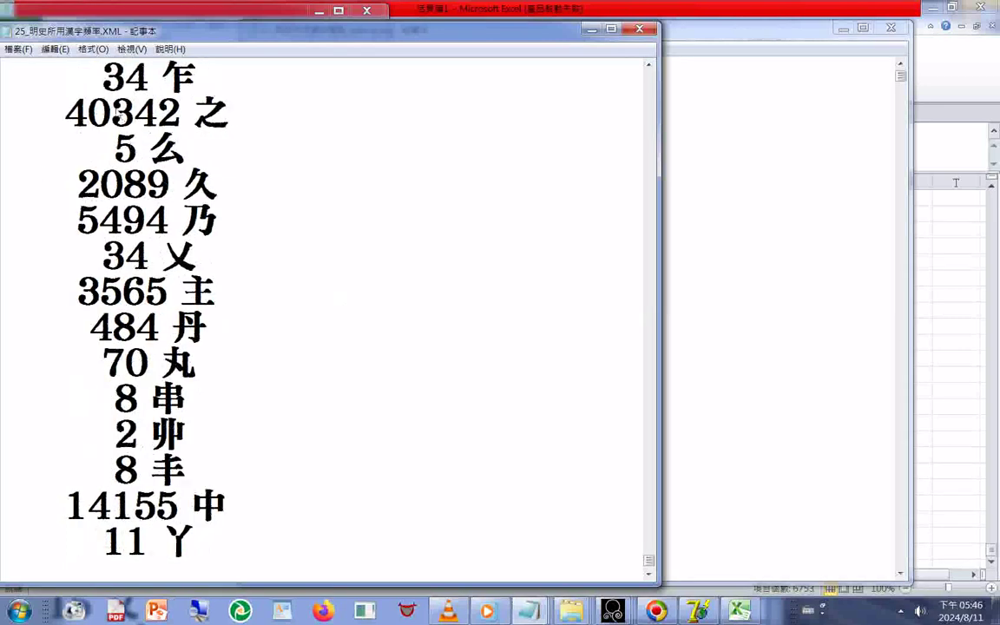
{"action": "left_click_drag", "start_coordinate": [69, 114], "coordinate": [209, 133]}
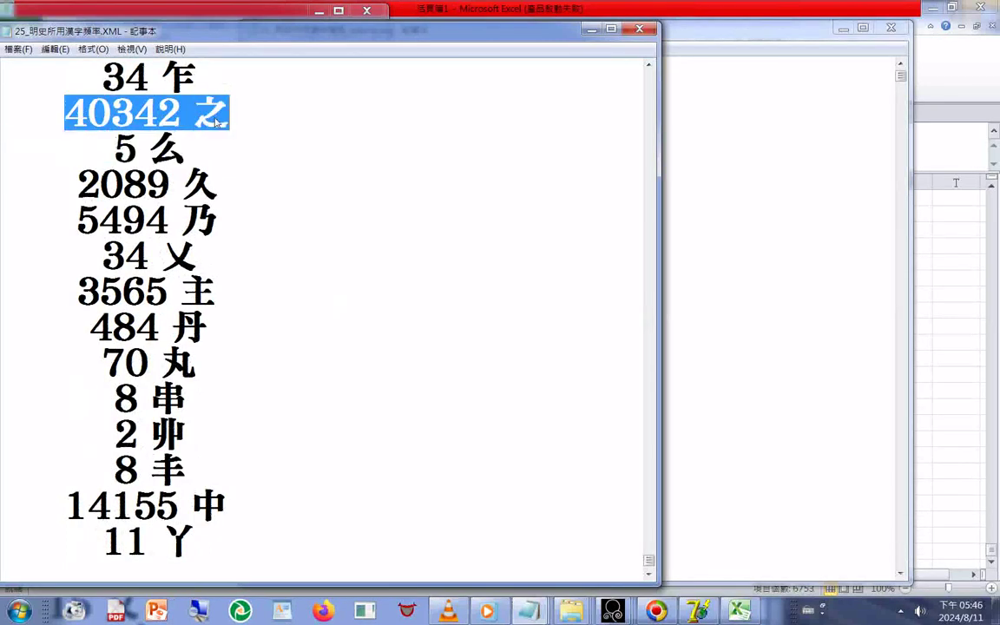
{"action": "right_click", "coordinate": [196, 109]}
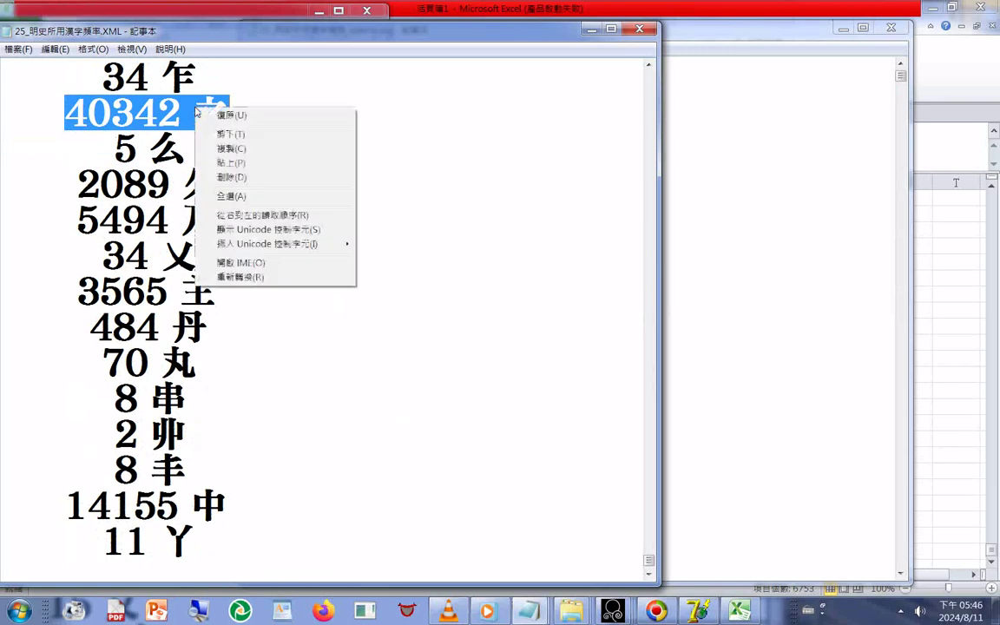
{"action": "right_click", "coordinate": [150, 109]}
{"action": "right_click", "coordinate": [151, 106]}
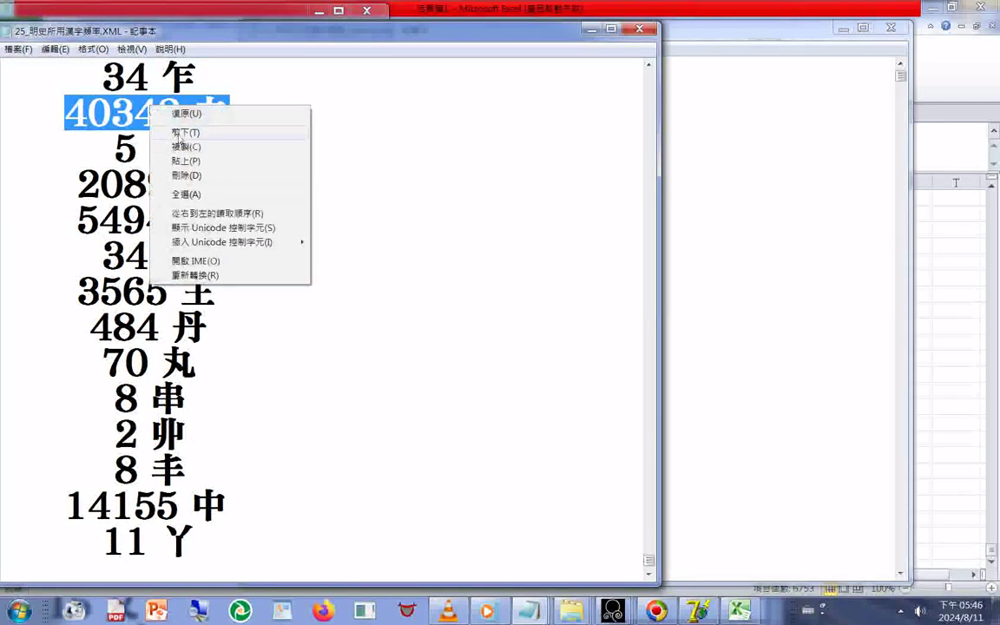
{"action": "left_click", "coordinate": [184, 148]}
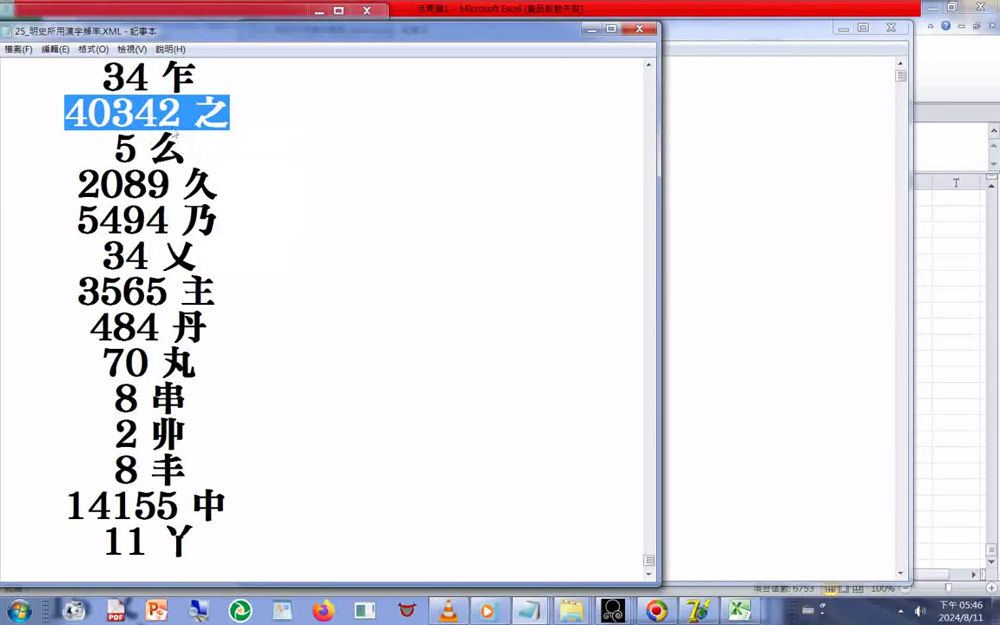
Delete the purely numeric entries at the end of the tokens log, from "110 9" through "1 40342".
{"action": "left_click", "coordinate": [755, 370]}
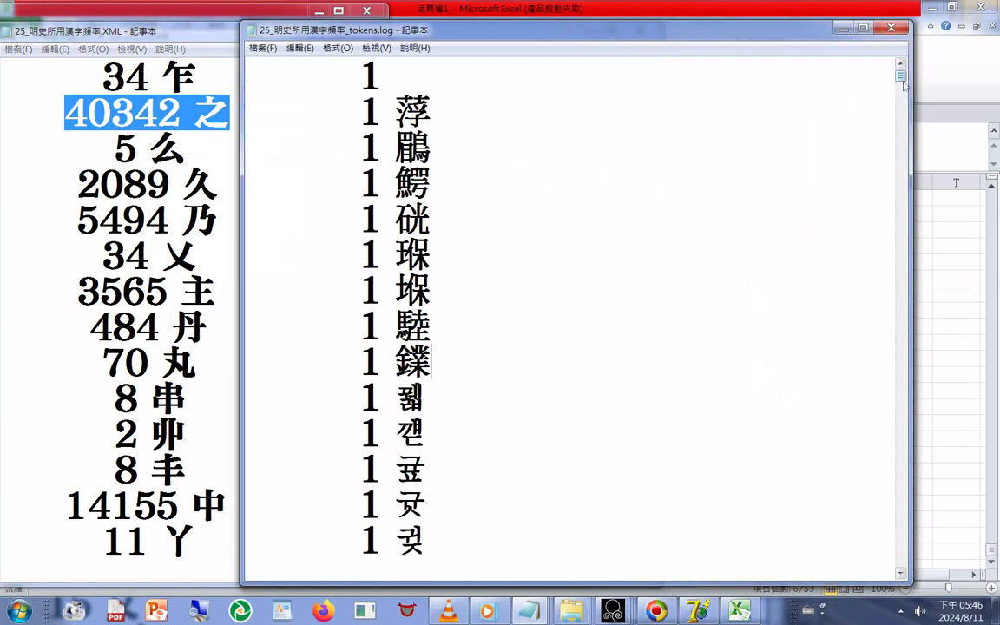
{"action": "left_click_drag", "start_coordinate": [904, 84], "coordinate": [901, 561]}
{"action": "left_click_drag", "start_coordinate": [513, 505], "coordinate": [232, 366]}
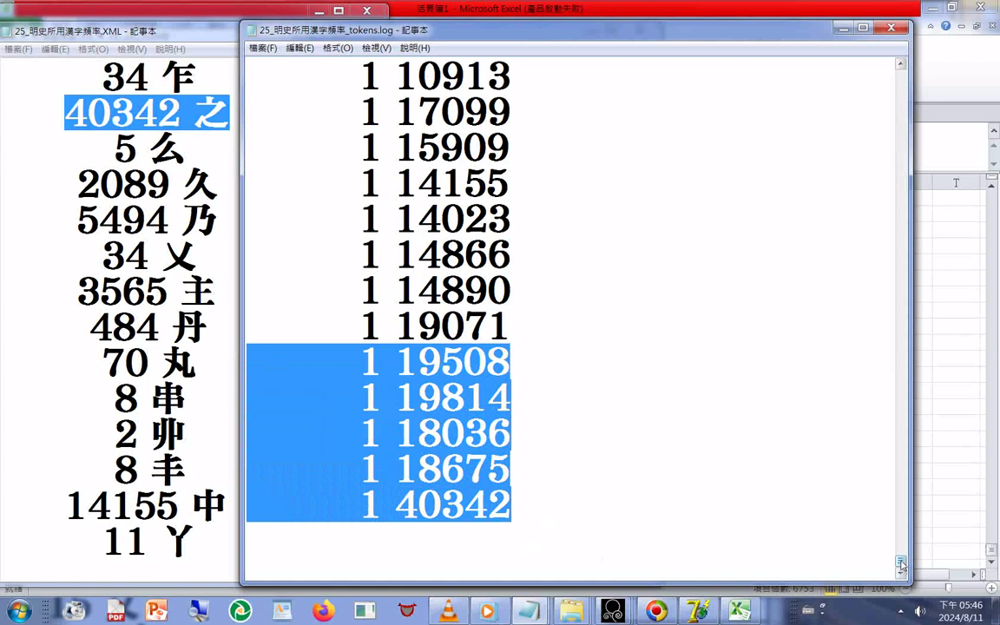
{"action": "left_click_drag", "start_coordinate": [901, 565], "coordinate": [901, 480]}
{"action": "scroll", "coordinate": [816, 434], "scroll_direction": "down", "scroll_amount": 20}
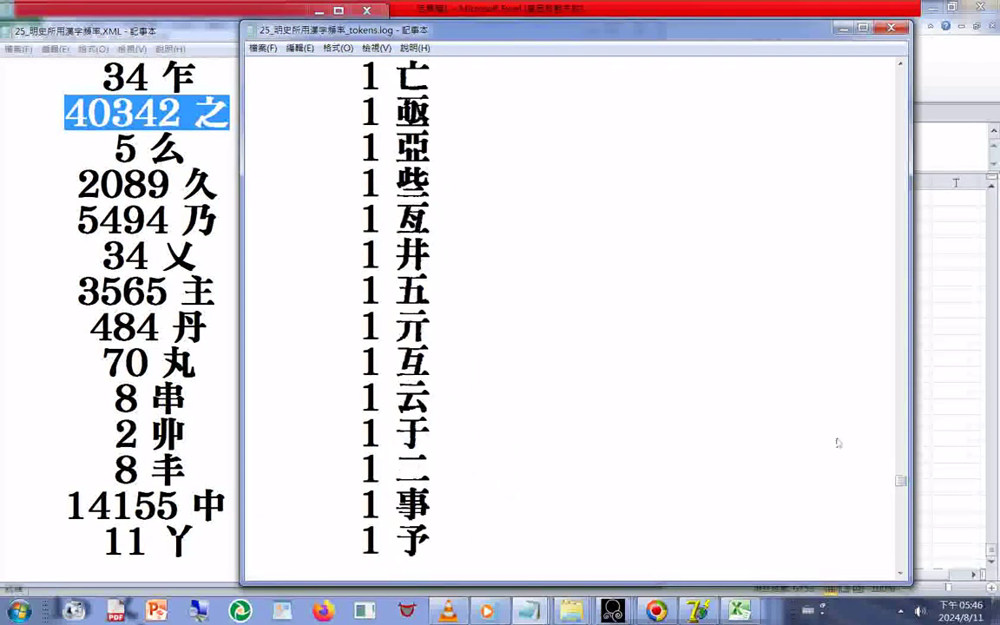
{"action": "scroll", "coordinate": [814, 423], "scroll_direction": "down", "scroll_amount": 12}
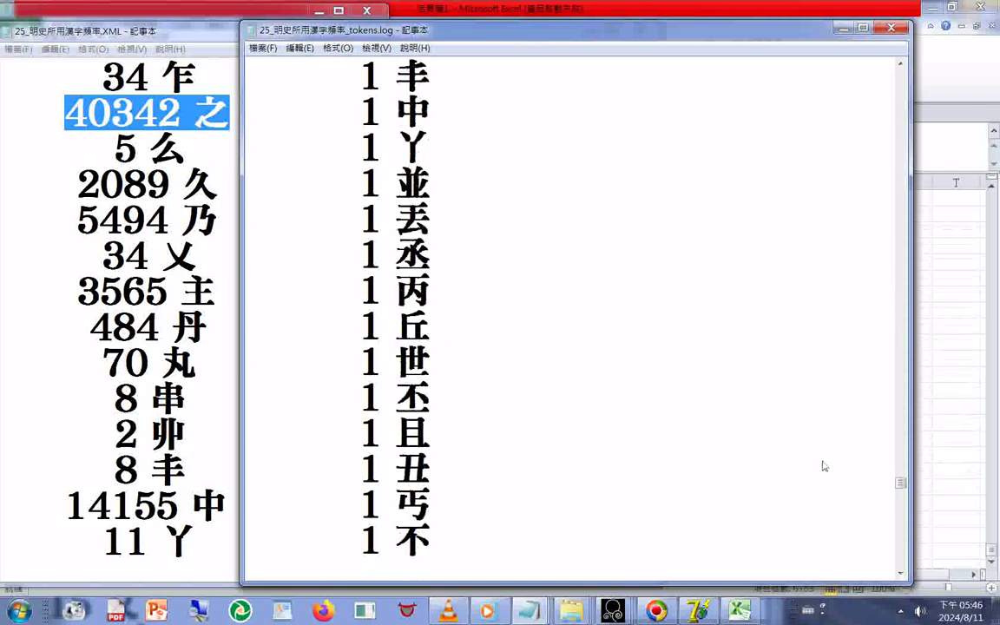
{"action": "left_click", "coordinate": [257, 505], "text": "shift"}
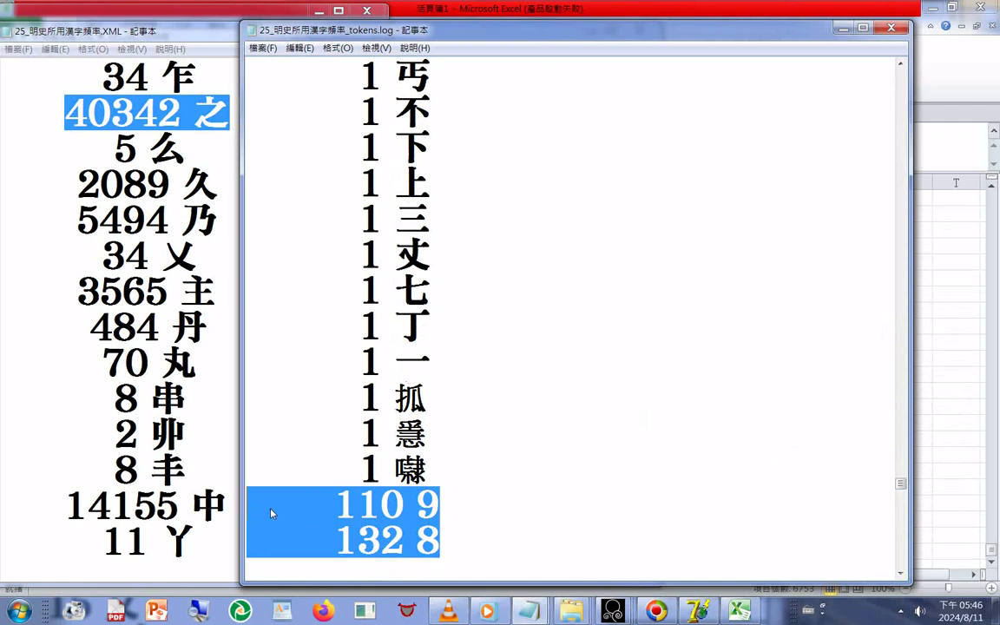
{"action": "key", "text": "Delete"}
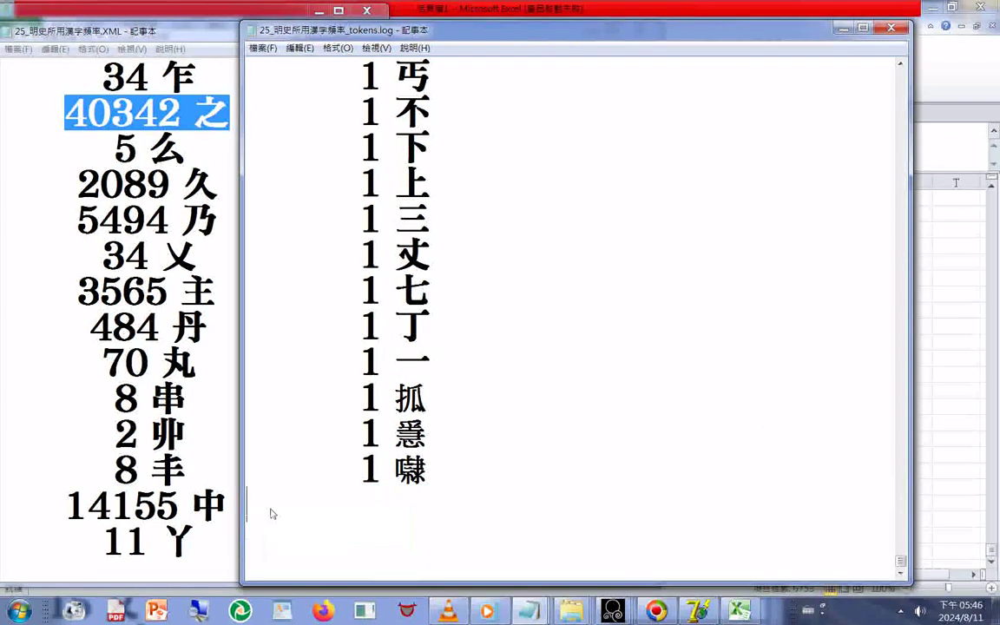
{"action": "key", "text": "BackSpace"}
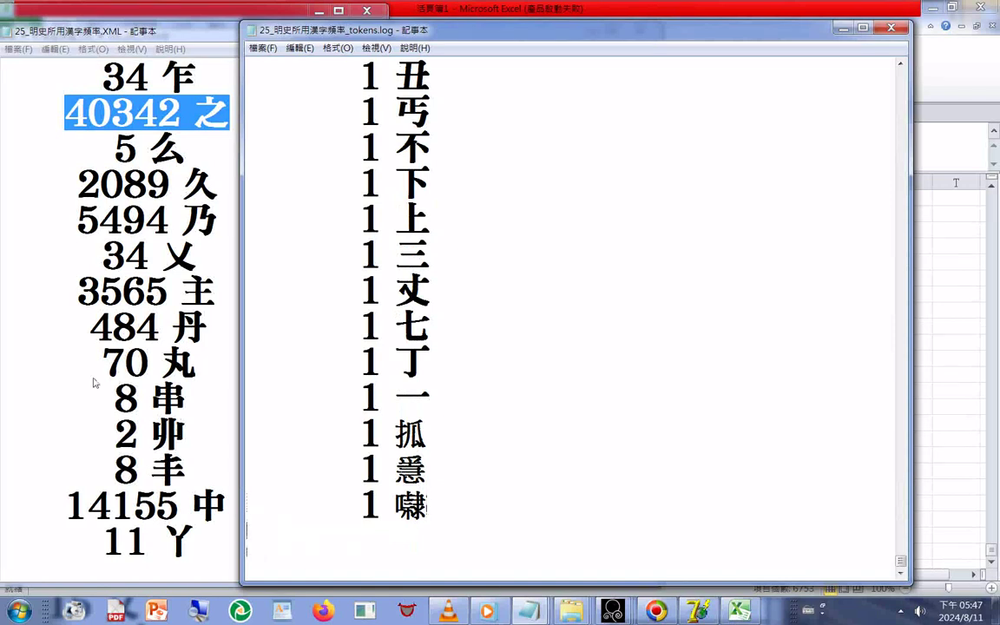
Copy "40342 之" from the XML file and add it in parentheses as the closing line of the tokens log, followed by a line break.
{"action": "right_click", "coordinate": [185, 112]}
{"action": "left_click", "coordinate": [241, 161]}
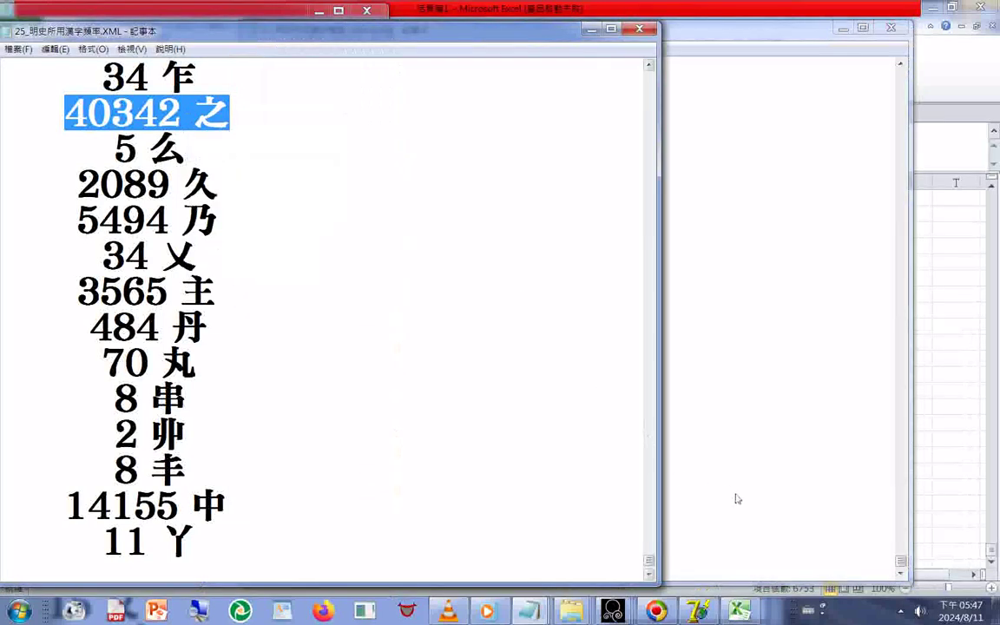
{"action": "left_click", "coordinate": [692, 461]}
{"action": "key", "text": "Return"}
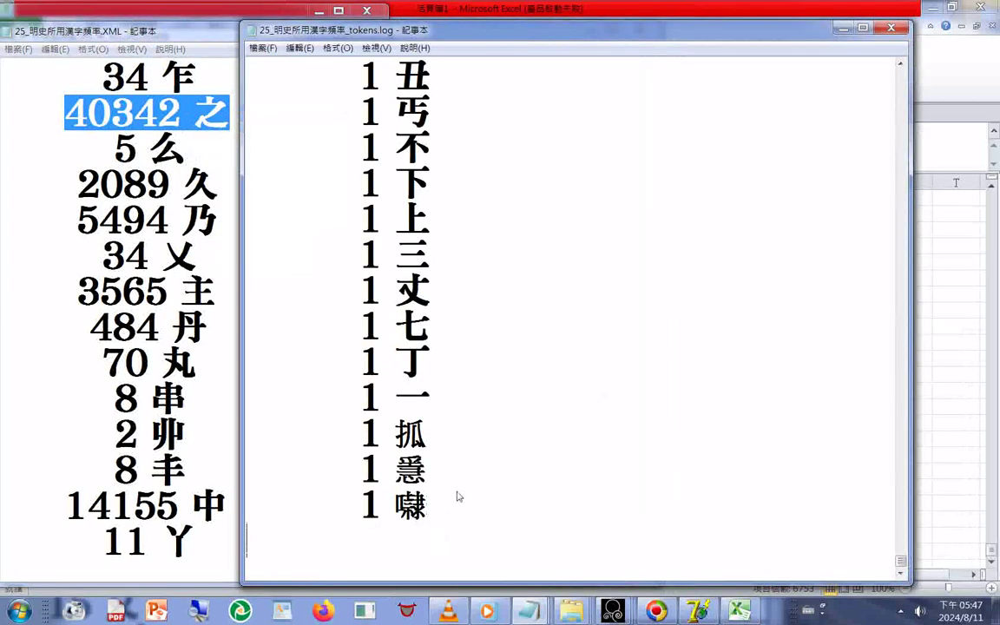
{"action": "key", "text": "ctrl+v"}
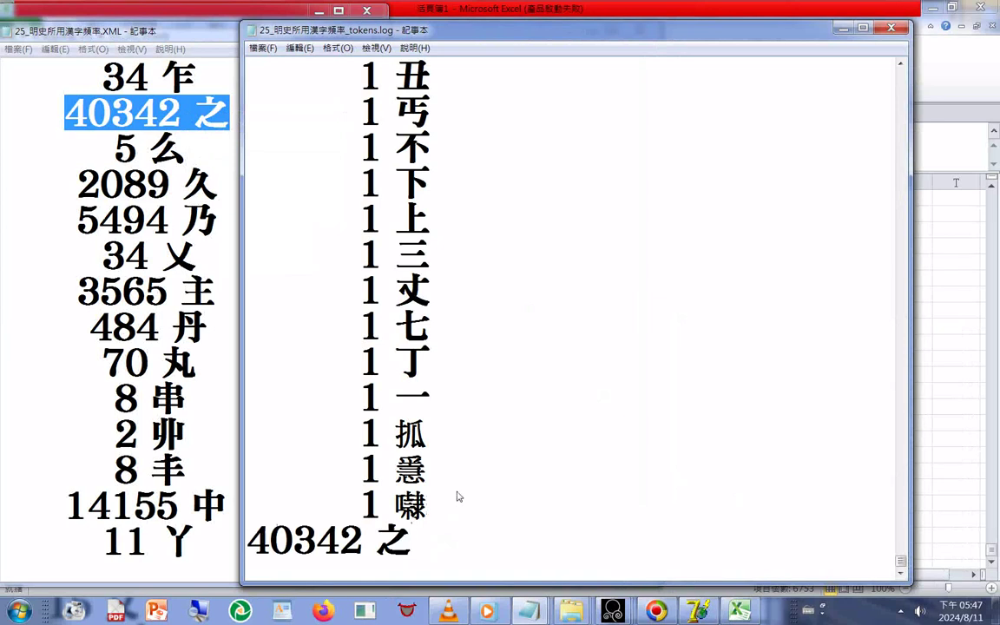
{"action": "type", "text": ")"}
{"action": "type", "text": "("}
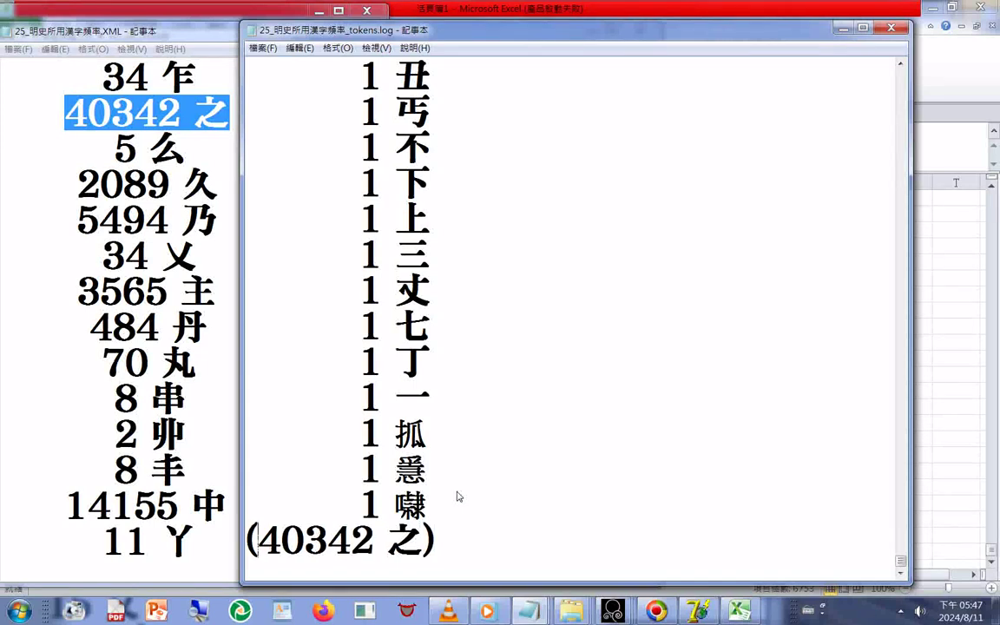
{"action": "key", "text": "End"}
{"action": "key", "text": "Return"}
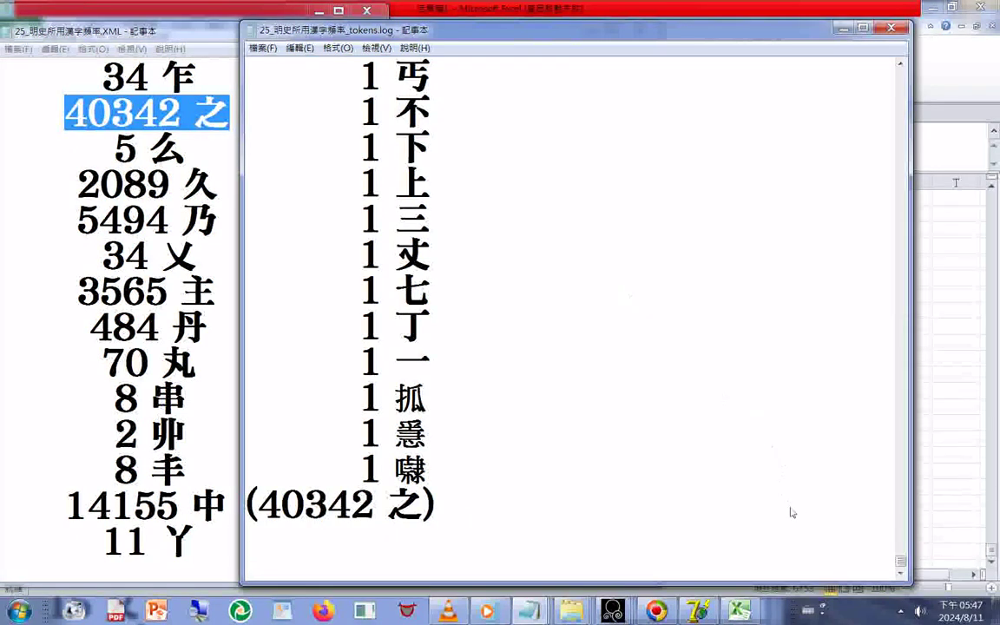
Bring the Excel sheet 25_明史 to its first rows and show the start of the tokens log beside them.
{"action": "left_click", "coordinate": [738, 610]}
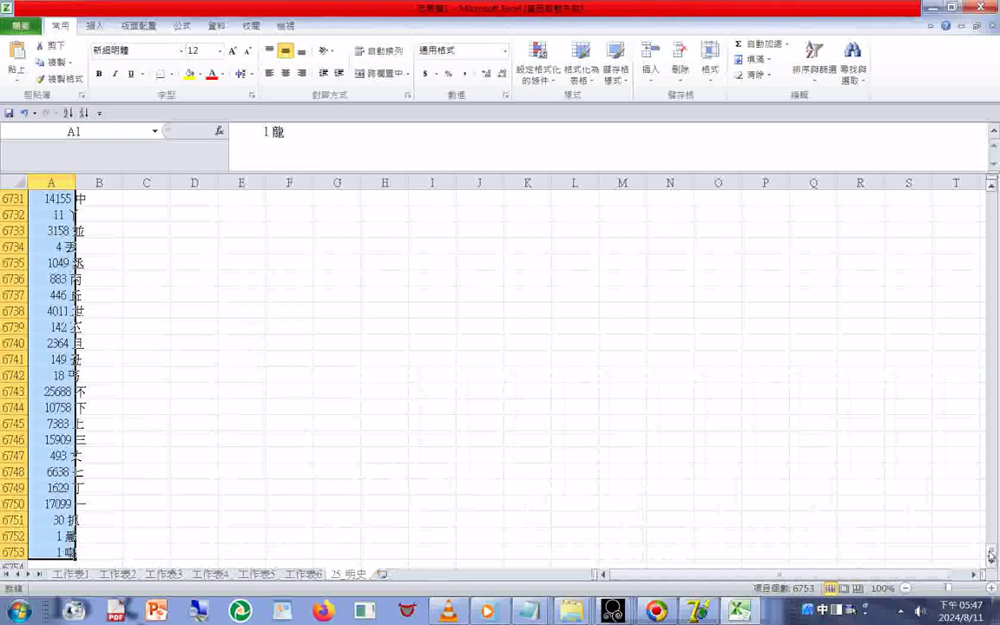
{"action": "left_click_drag", "start_coordinate": [991, 549], "coordinate": [969, 188]}
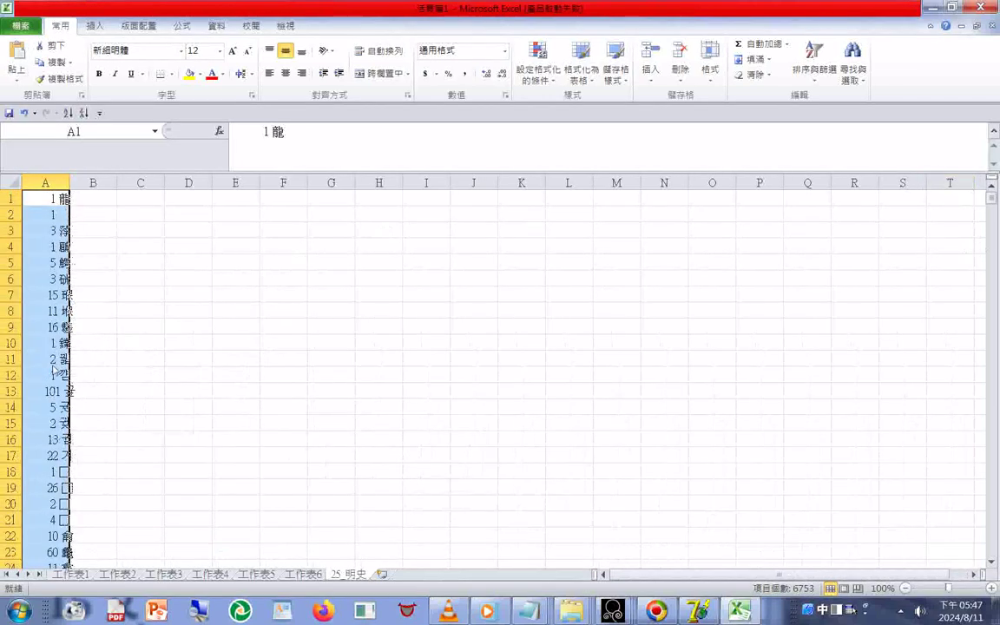
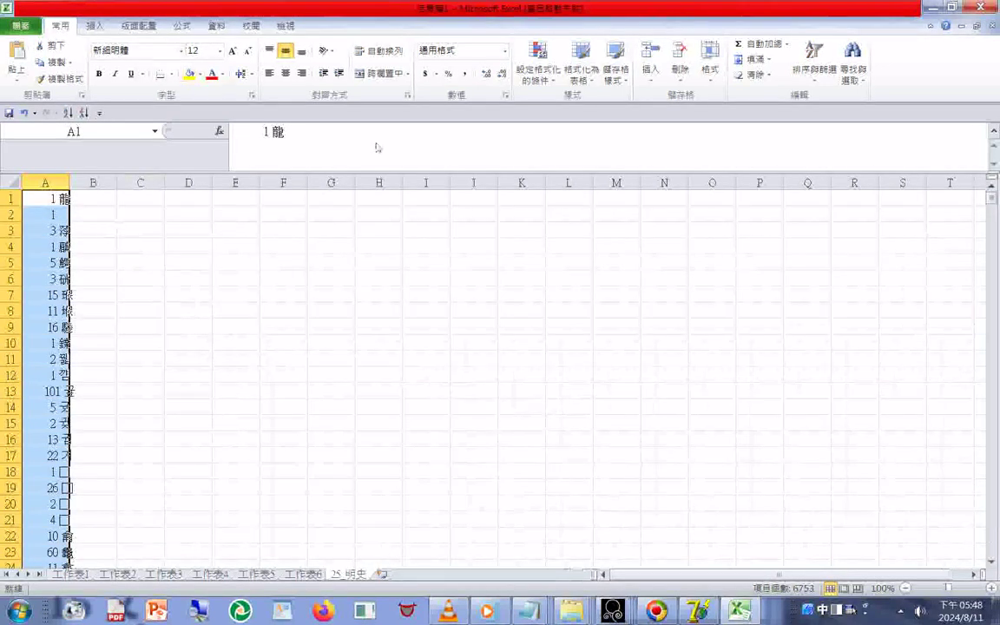
{"action": "left_click", "coordinate": [531, 613]}
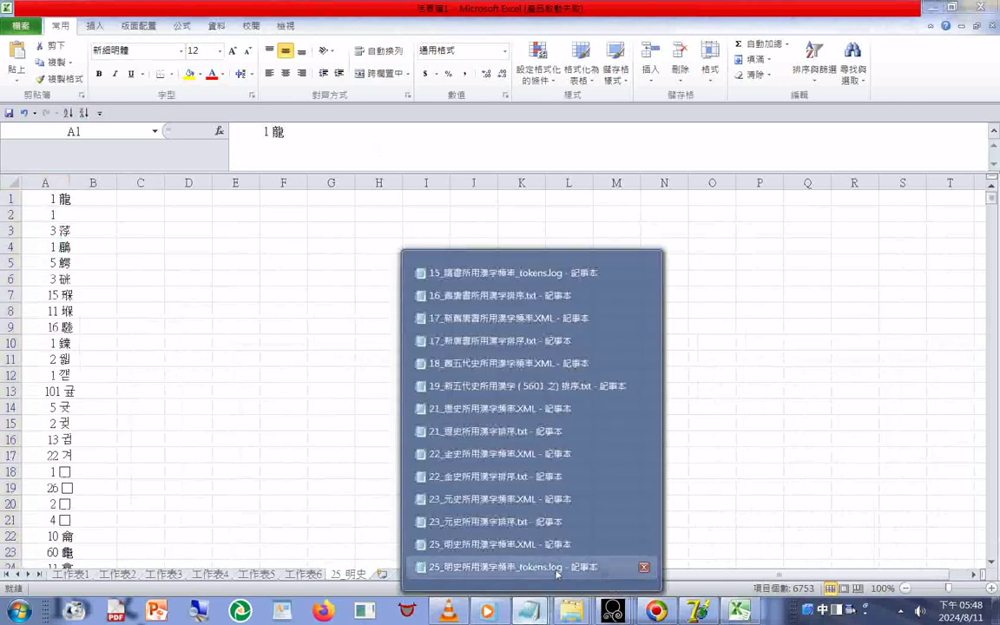
{"action": "left_click", "coordinate": [556, 568]}
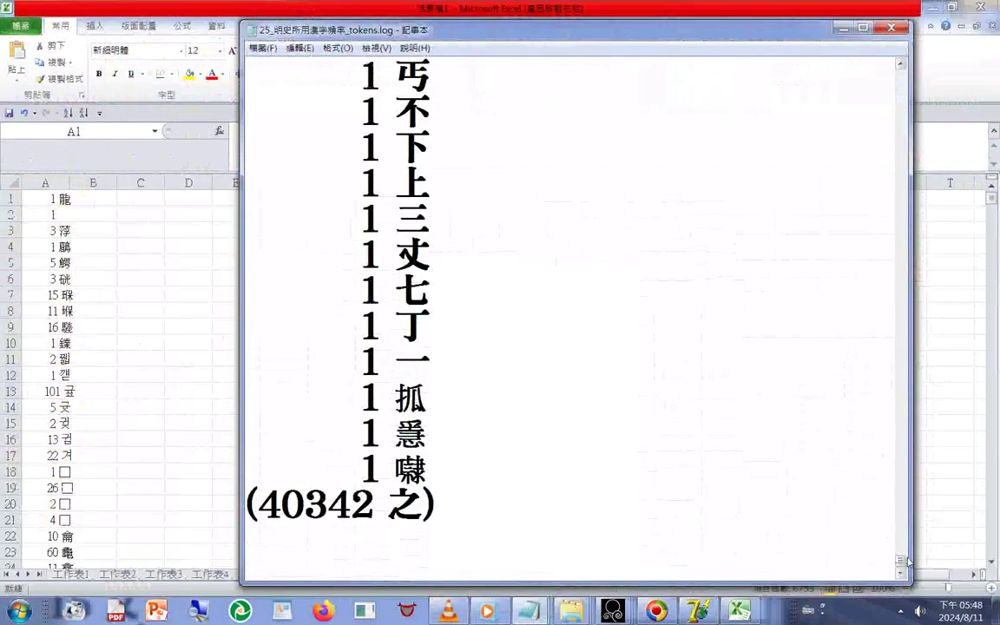
{"action": "left_click_drag", "start_coordinate": [901, 562], "coordinate": [906, 54]}
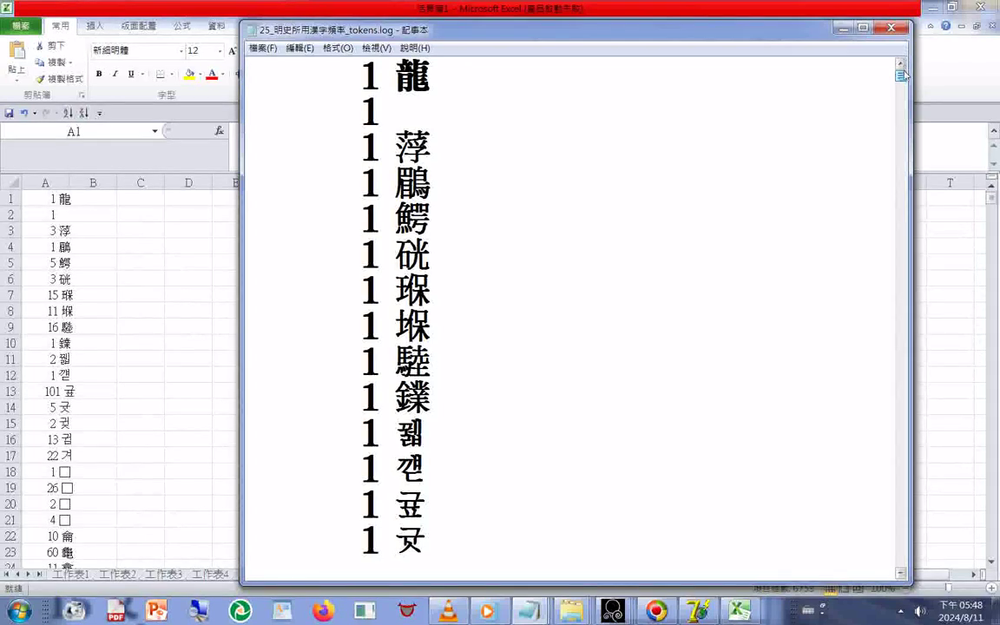
Compare the first entries of the tokens log with the opening rows of the Excel list.
{"action": "left_click_drag", "start_coordinate": [901, 77], "coordinate": [902, 77]}
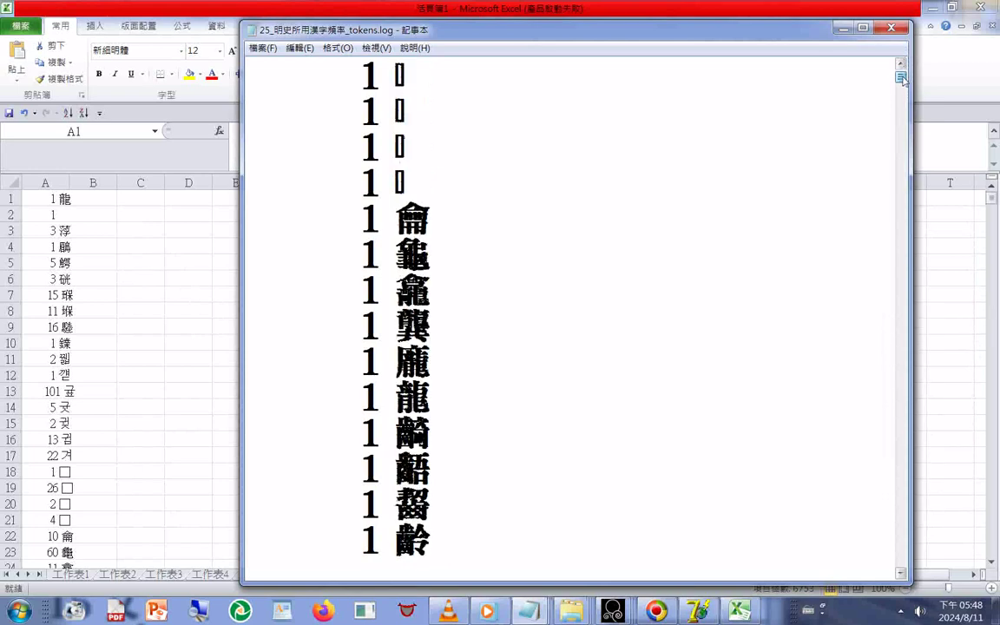
{"action": "scroll", "coordinate": [659, 136], "scroll_direction": "up", "scroll_amount": 2}
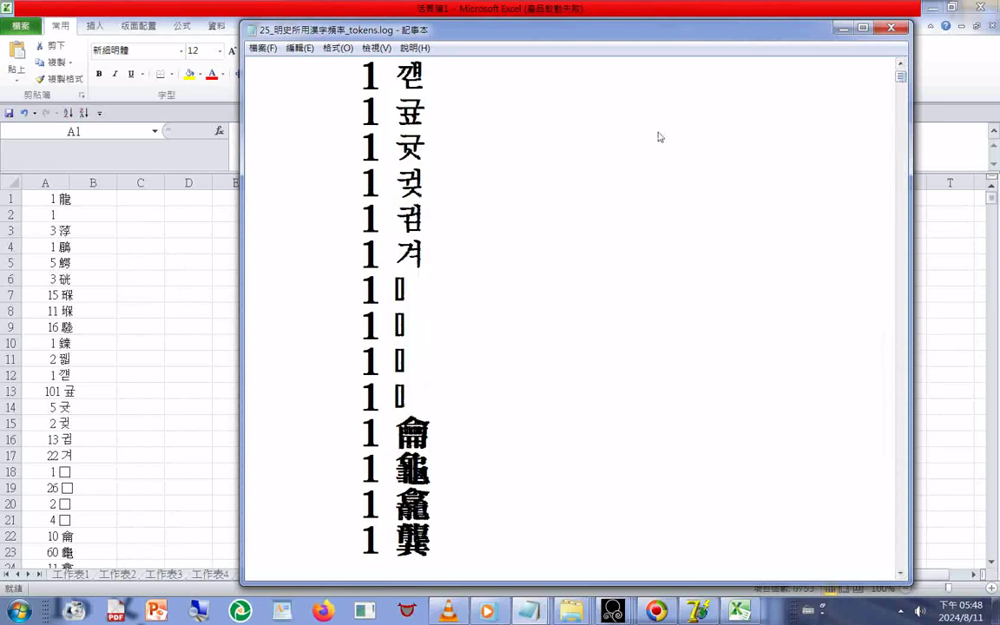
{"action": "scroll", "coordinate": [665, 201], "scroll_direction": "up", "scroll_amount": 1}
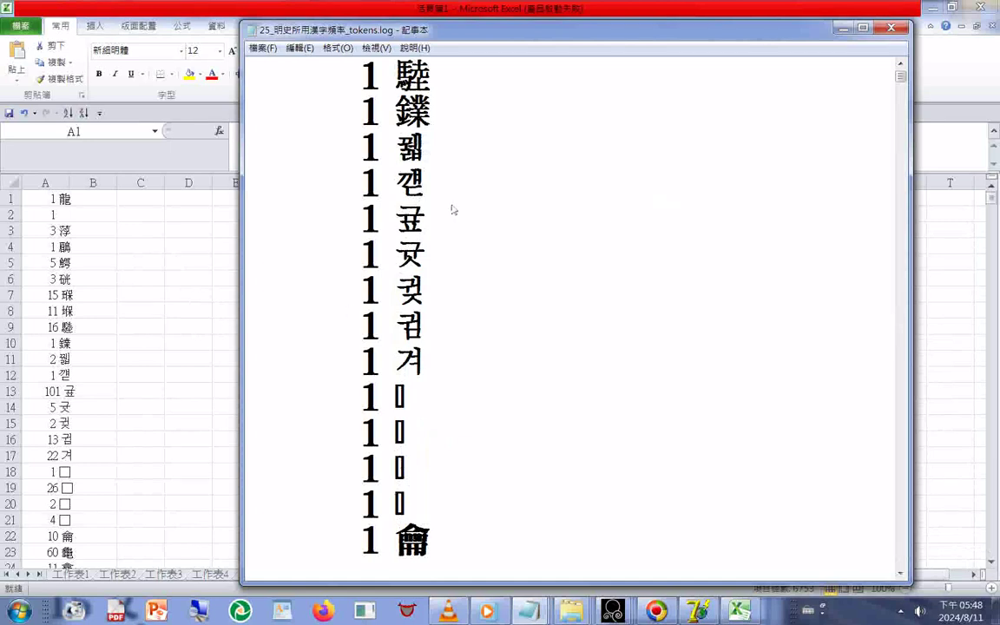
{"action": "left_click", "coordinate": [439, 265]}
{"action": "key", "text": "Down"}
{"action": "key", "text": "Down"}
{"action": "key", "text": "Down"}
{"action": "key", "text": "Down"}
{"action": "key", "text": "Down"}
{"action": "key", "text": "Down"}
{"action": "key", "text": "ctrl+Home"}
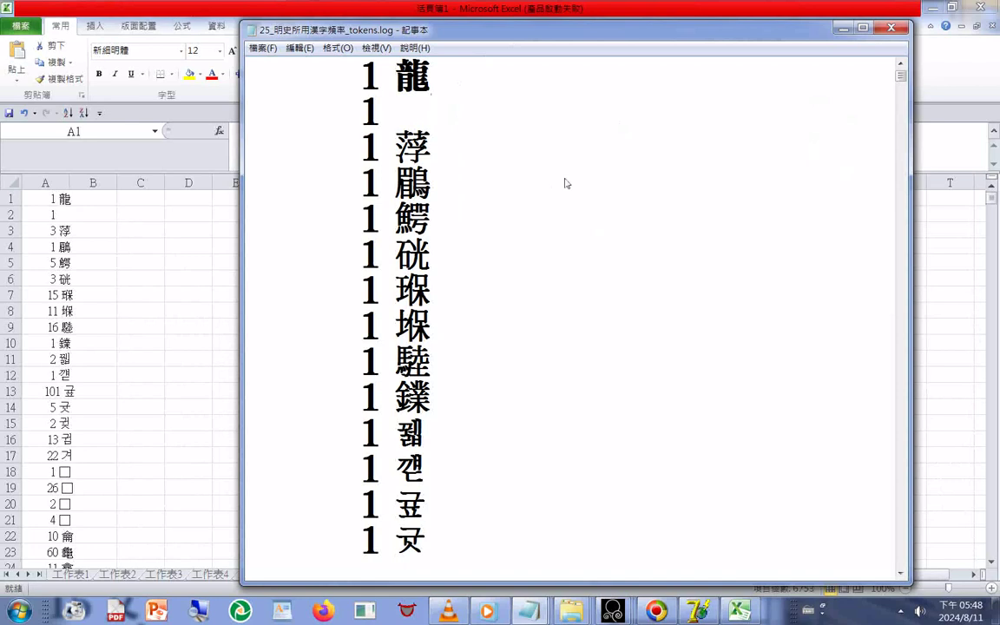
Add the calculation "6753-12=6742" at the end of the tokens log, a few blank lines below "(40342 之)".
{"action": "key", "text": "ctrl+End"}
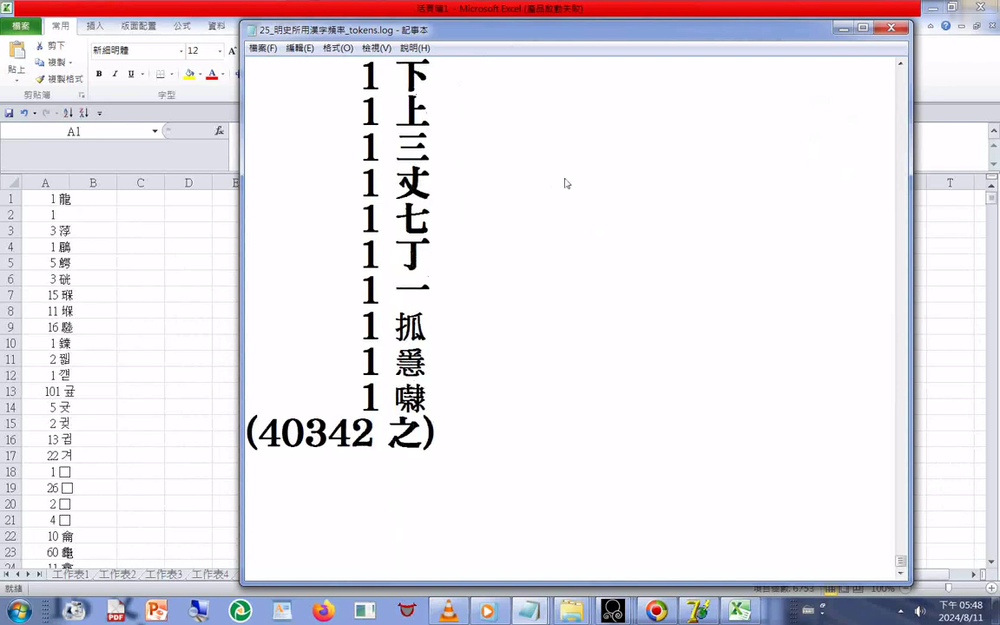
{"action": "key", "text": "Return"}
{"action": "key", "text": "Return"}
{"action": "key", "text": "Return"}
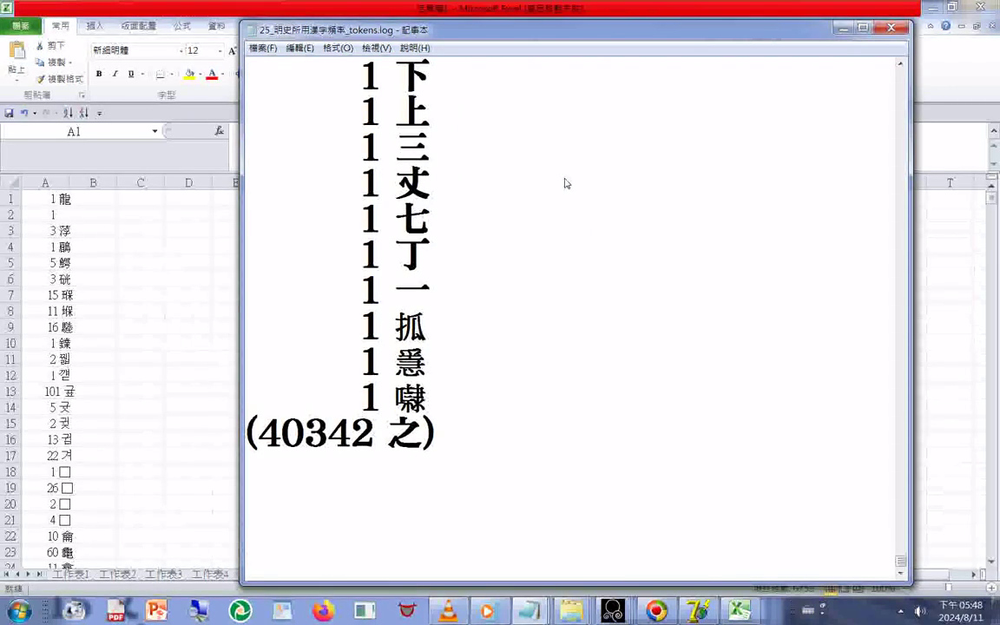
{"action": "type", "text": "12"}
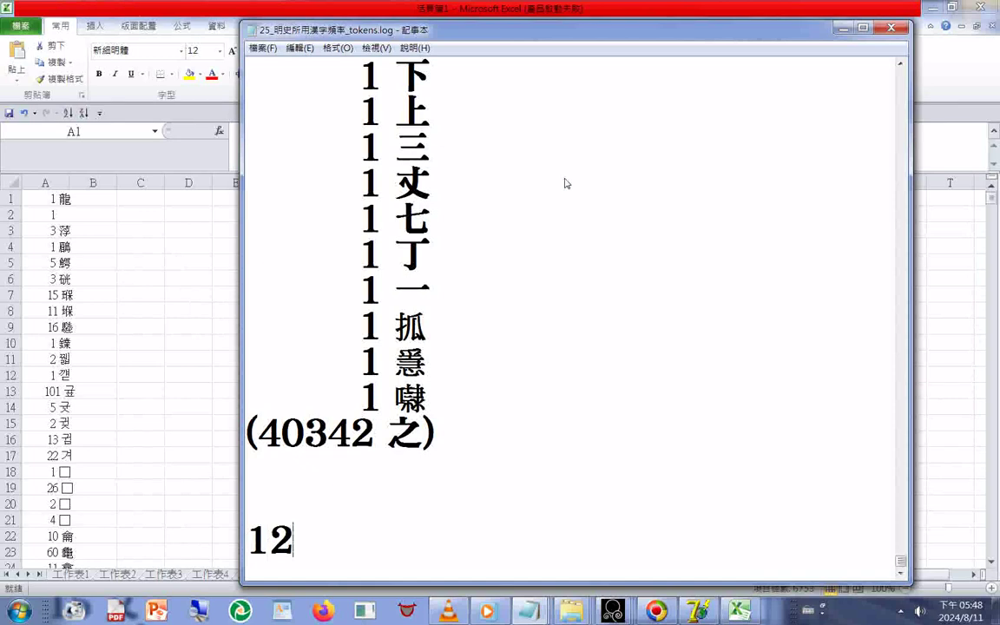
{"action": "type", "text": "-="}
{"action": "key", "text": "Left"}
{"action": "key", "text": "Delete"}
{"action": "key", "text": "Home"}
{"action": "type", "text": "67"}
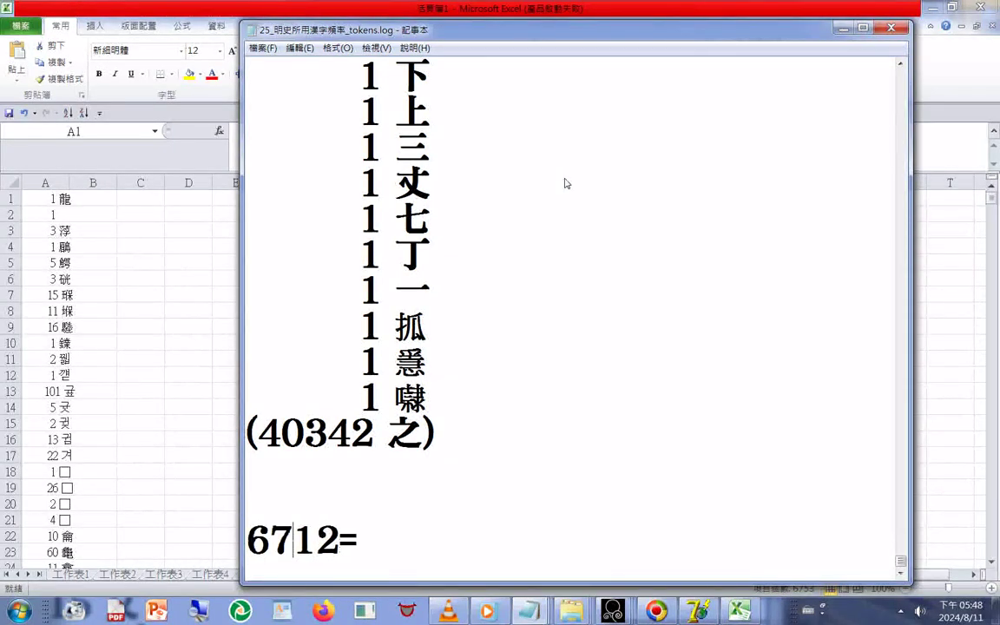
{"action": "type", "text": "53"}
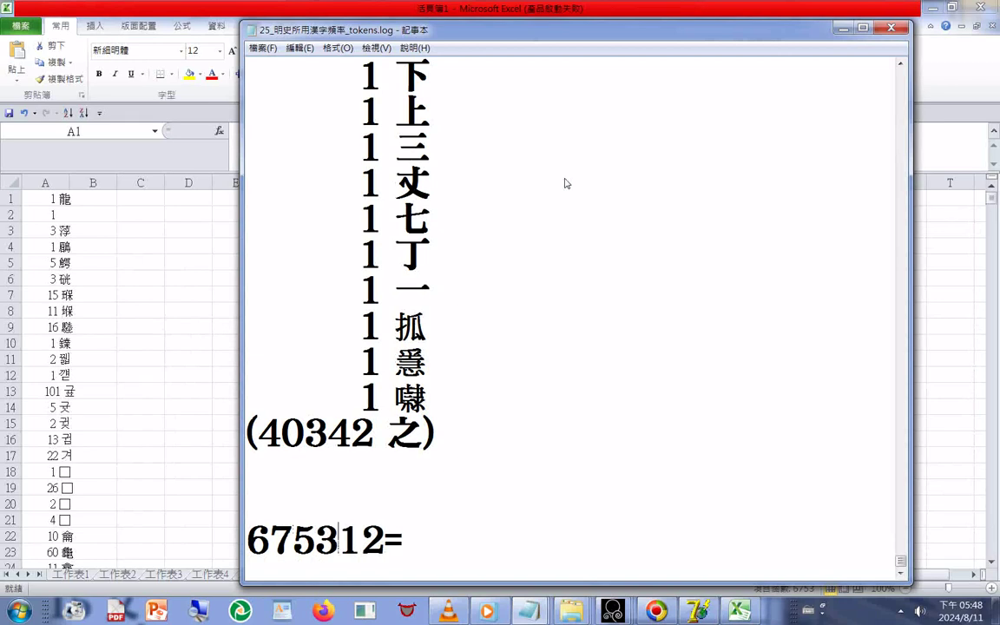
{"action": "type", "text": "-"}
{"action": "key", "text": "Right"}
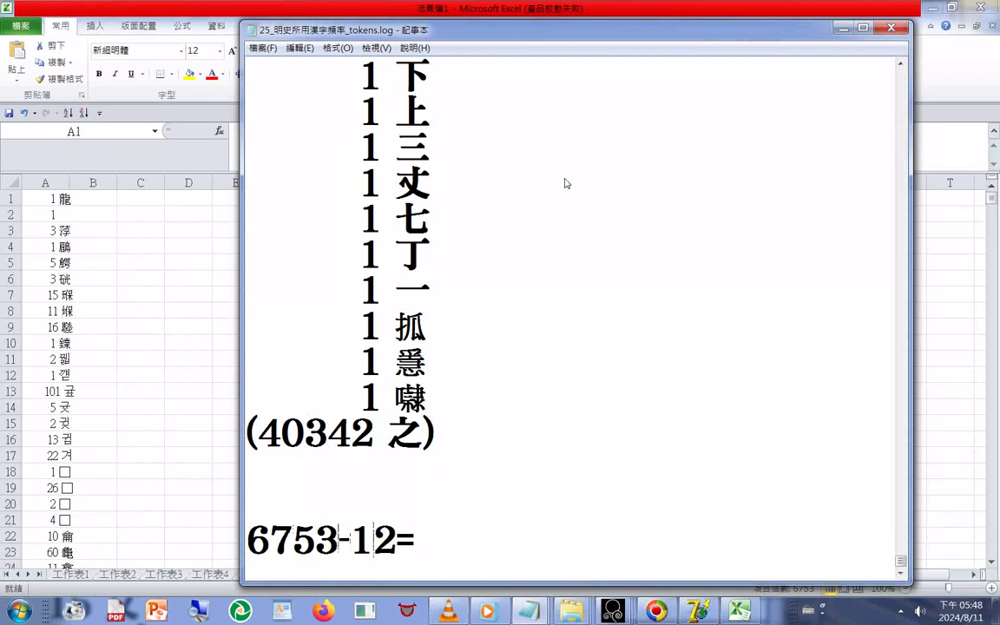
{"action": "key", "text": "End"}
{"action": "type", "text": "6742"}
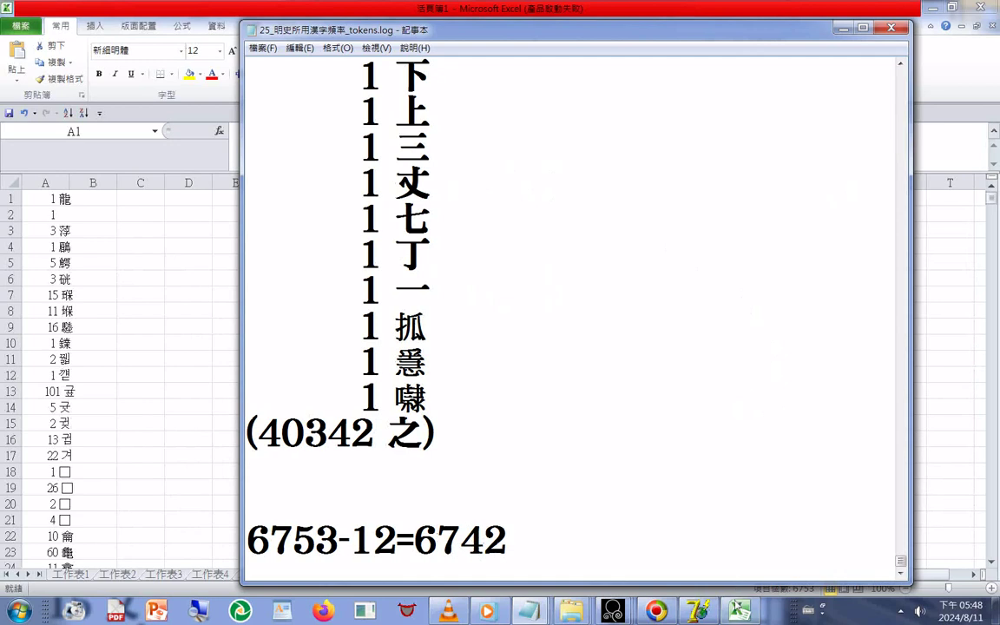
Check the last filled row of column A in the Excel sheet 25_明史, and return to the tokens log.
{"action": "left_click", "coordinate": [737, 609]}
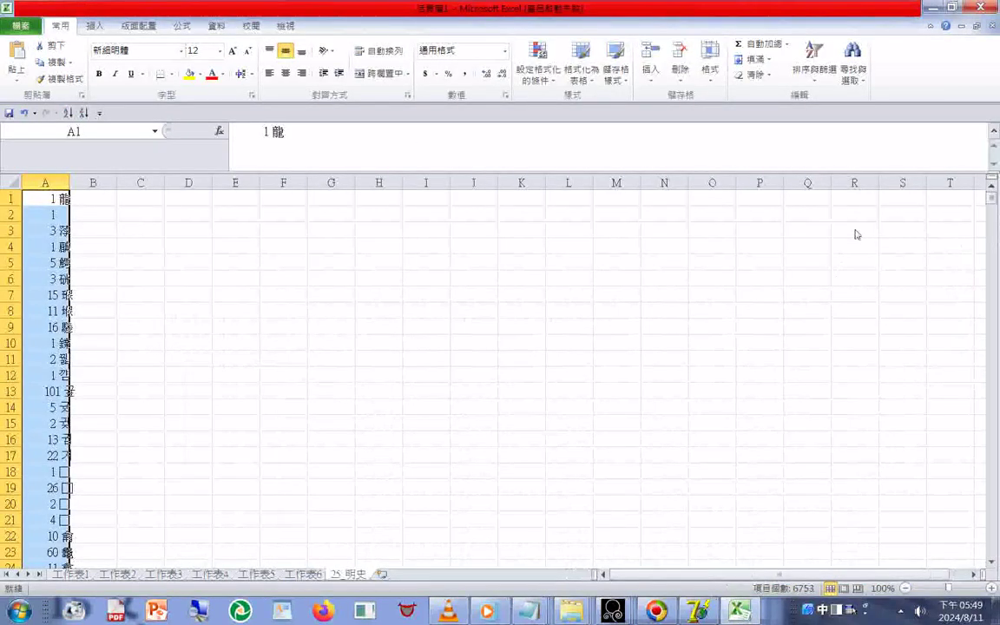
{"action": "key", "text": "ctrl+Home"}
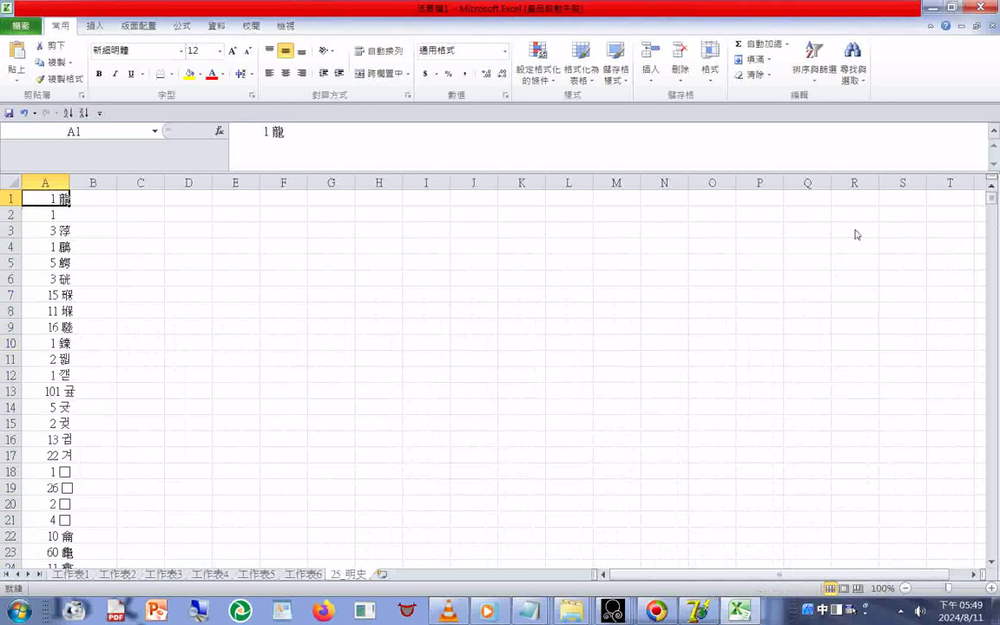
{"action": "key", "text": "ctrl+Down"}
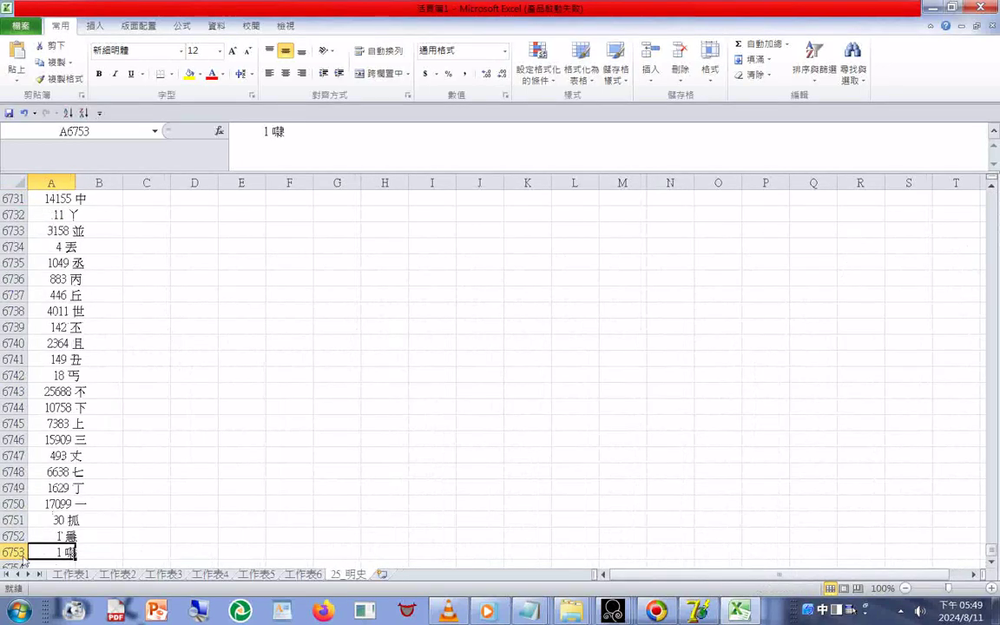
{"action": "mouse_move", "coordinate": [528, 611]}
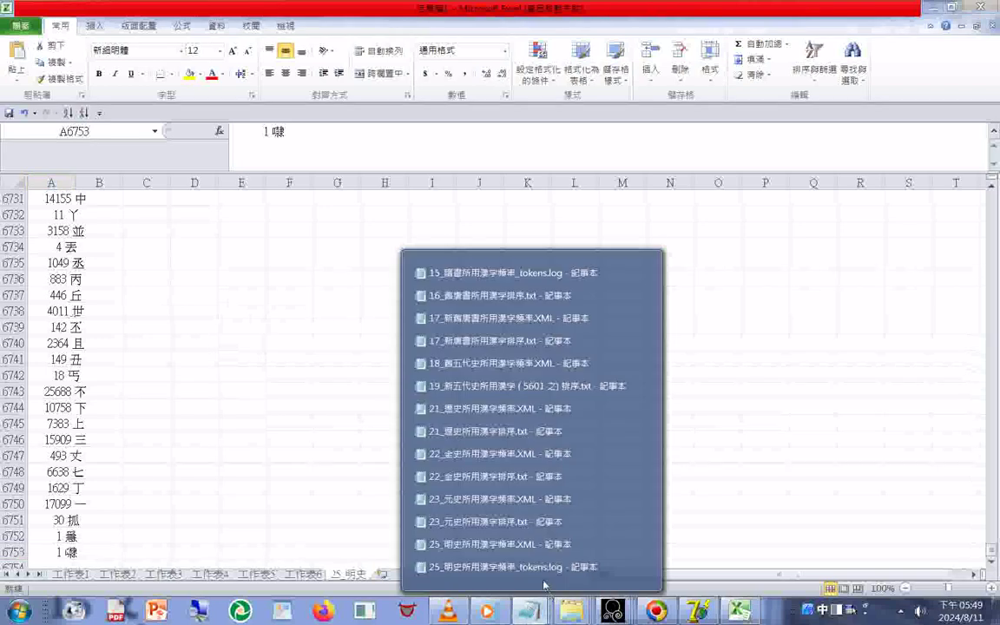
{"action": "left_click", "coordinate": [538, 573]}
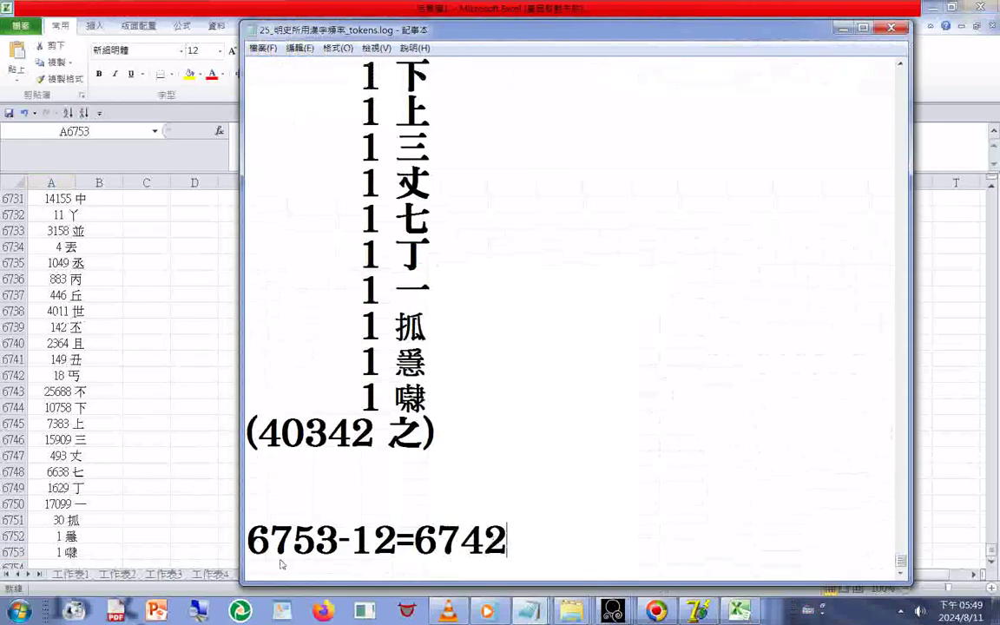
Remove one blank line above the calculation in the tokens log and correct its result to 6741.
{"action": "left_click", "coordinate": [363, 472]}
{"action": "key", "text": "Delete"}
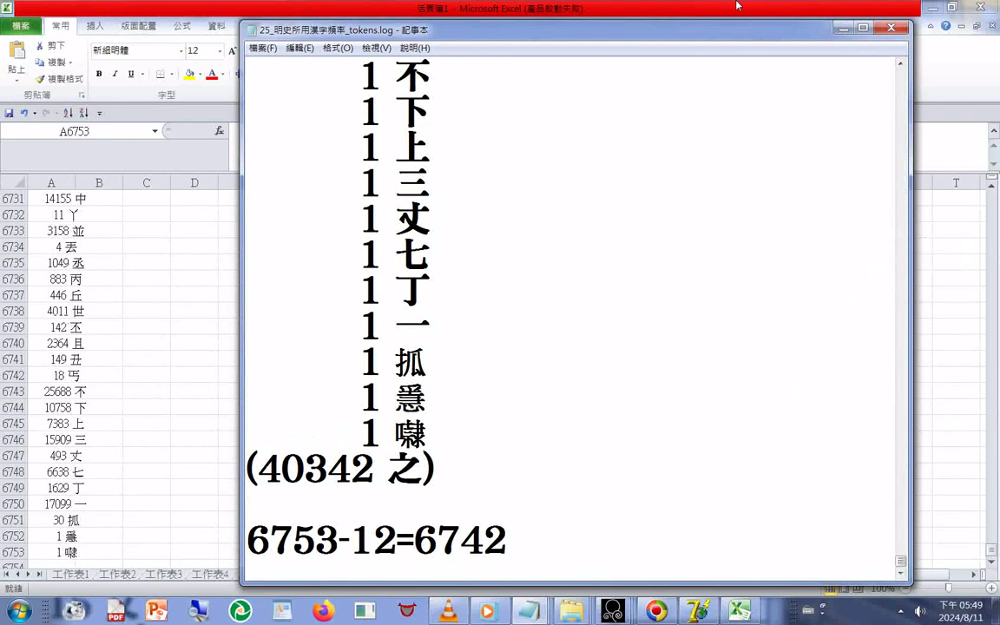
{"action": "key", "text": "Right"}
{"action": "key", "text": "Right"}
{"action": "key", "text": "Right"}
{"action": "key", "text": "Right"}
{"action": "key", "text": "Right"}
{"action": "key", "text": "Right"}
{"action": "key", "text": "Right"}
{"action": "key", "text": "Right"}
{"action": "key", "text": "Right"}
{"action": "key", "text": "Right"}
{"action": "key", "text": "Right"}
{"action": "type", "text": "1"}
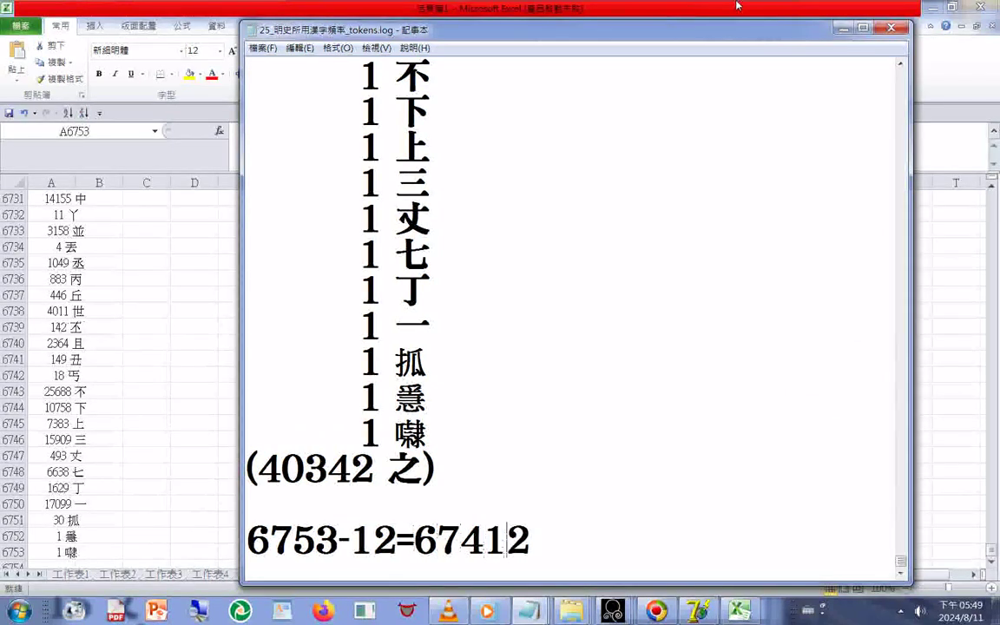
{"action": "key", "text": "Delete"}
Review the subtraction line by highlighting the last two digits of its result and of its first number.
{"action": "key", "text": "shift+Left"}
{"action": "key", "text": "shift+Left"}
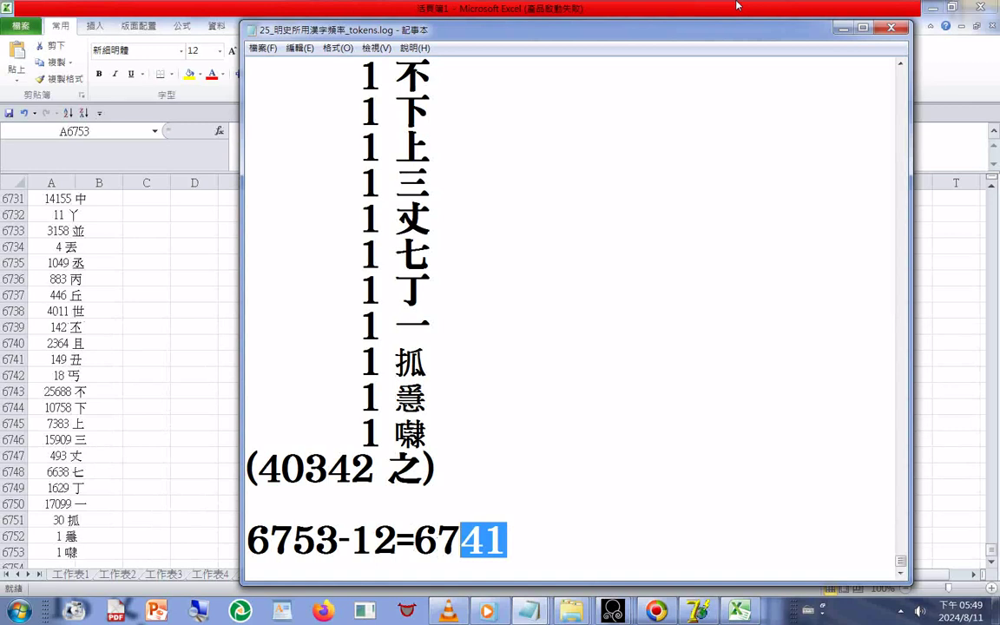
{"action": "key", "text": "Left"}
{"action": "key", "text": "Left"}
{"action": "key", "text": "Left"}
{"action": "key", "text": "Left"}
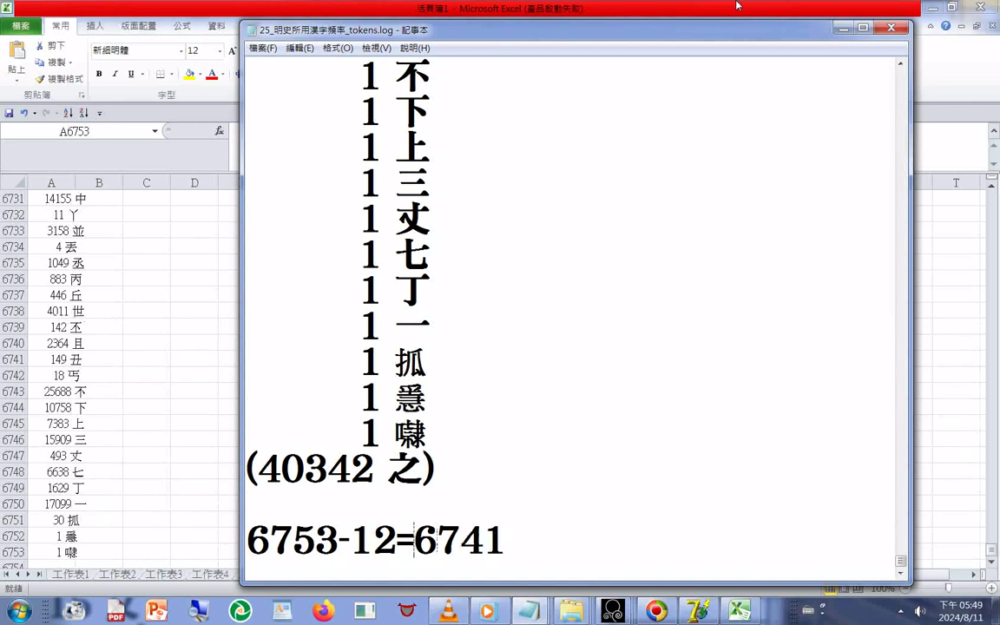
{"action": "key", "text": "shift+Left"}
{"action": "key", "text": "shift+Left"}
{"action": "key", "text": "Left"}
{"action": "key", "text": "Left"}
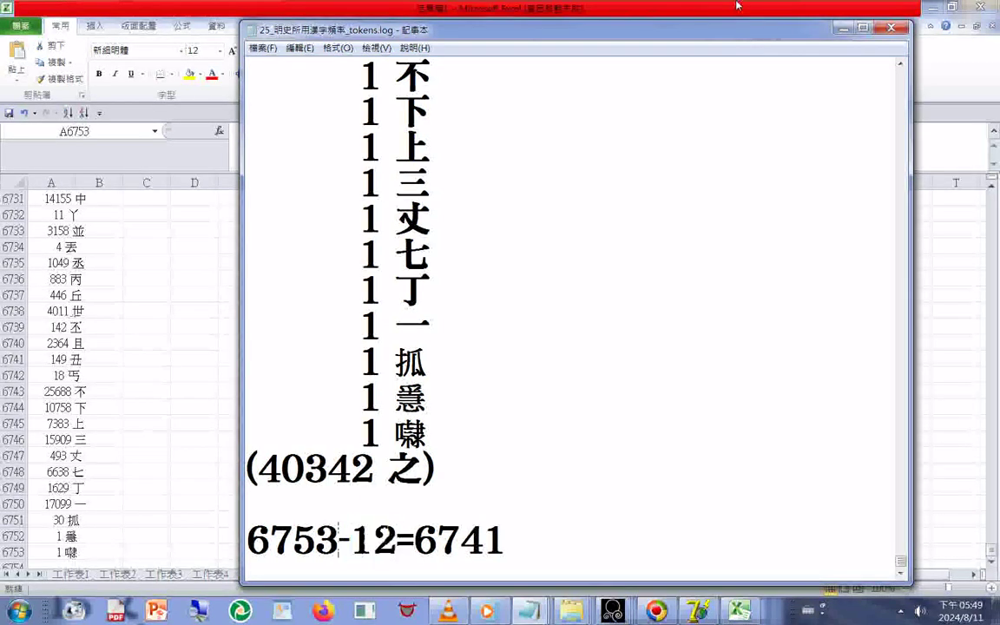
{"action": "key", "text": "shift+Right"}
{"action": "key", "text": "shift+Right"}
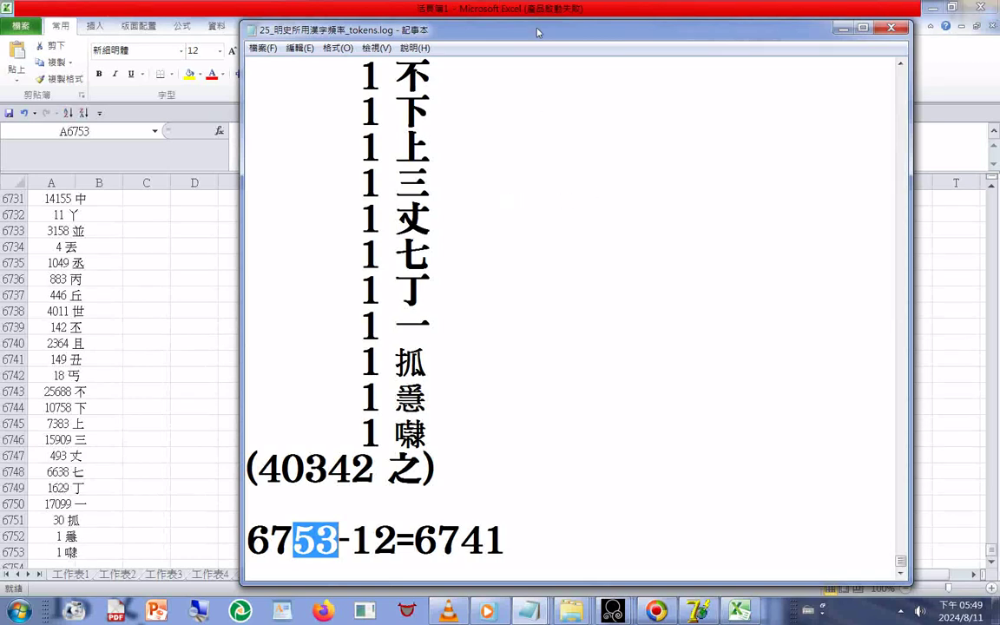
Save the edited tokens log as a new file named 25_明史所用漢字排序.txt in 05...26_history, with all files as the file type.
{"action": "left_click", "coordinate": [262, 48]}
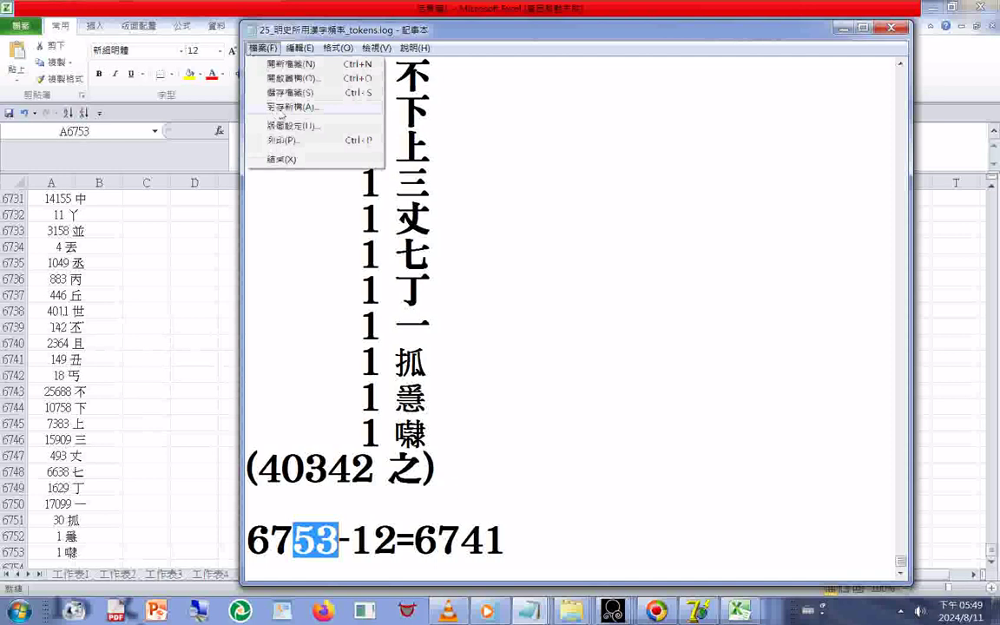
{"action": "left_click", "coordinate": [280, 106]}
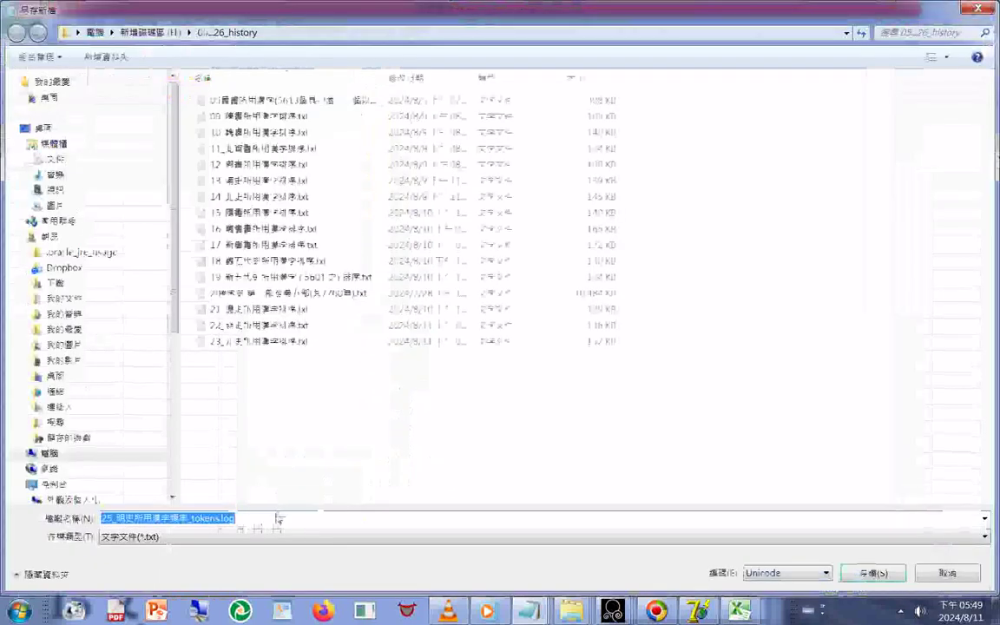
{"action": "left_click", "coordinate": [216, 538]}
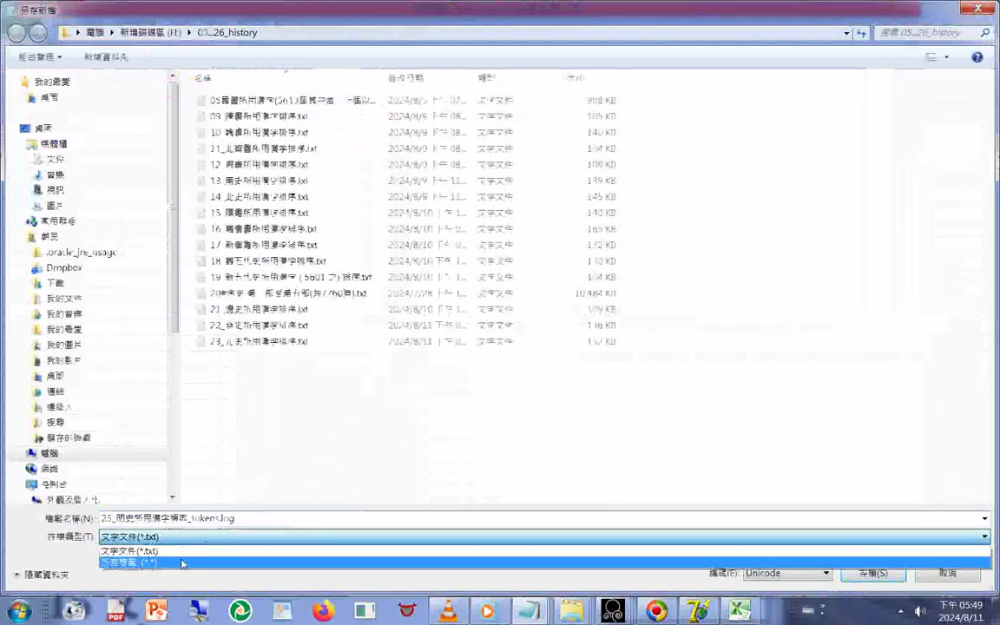
{"action": "left_click", "coordinate": [130, 558]}
{"action": "double_click", "coordinate": [139, 519]}
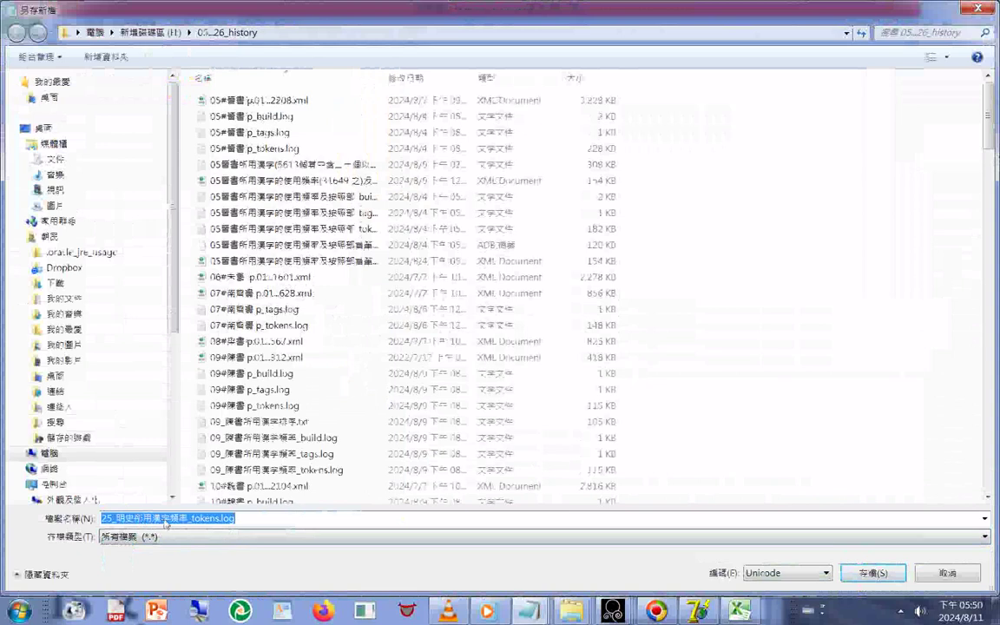
{"action": "left_click", "coordinate": [172, 520]}
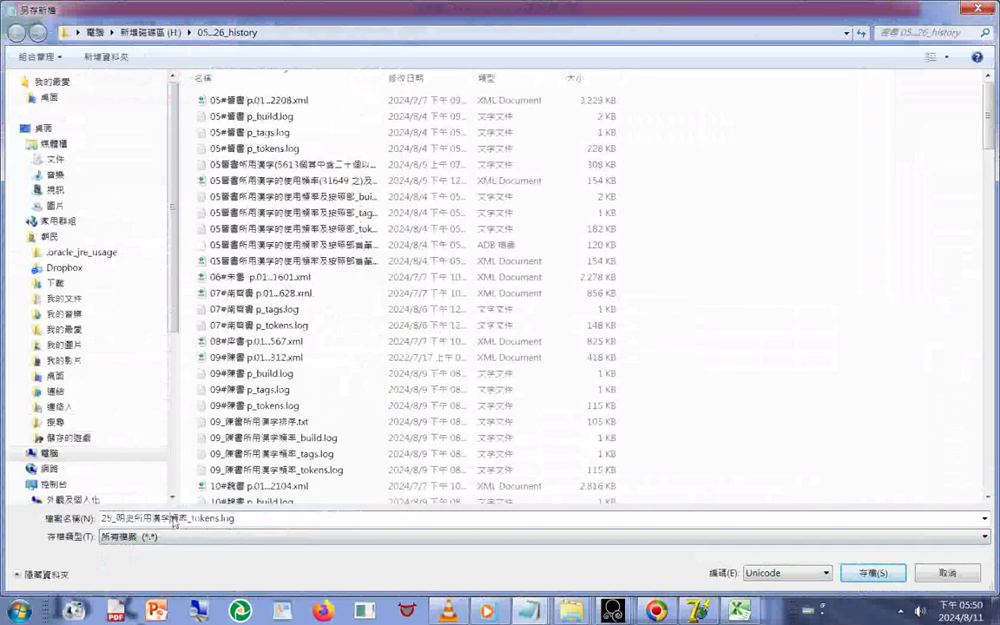
{"action": "left_click_drag", "start_coordinate": [173, 521], "coordinate": [264, 521]}
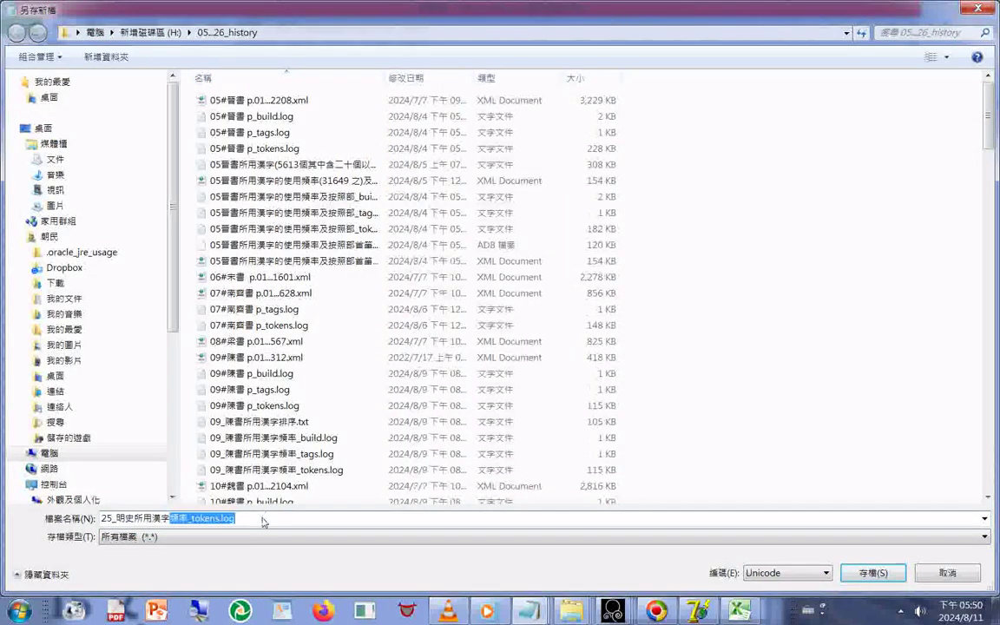
{"action": "key", "text": "ctrl+space"}
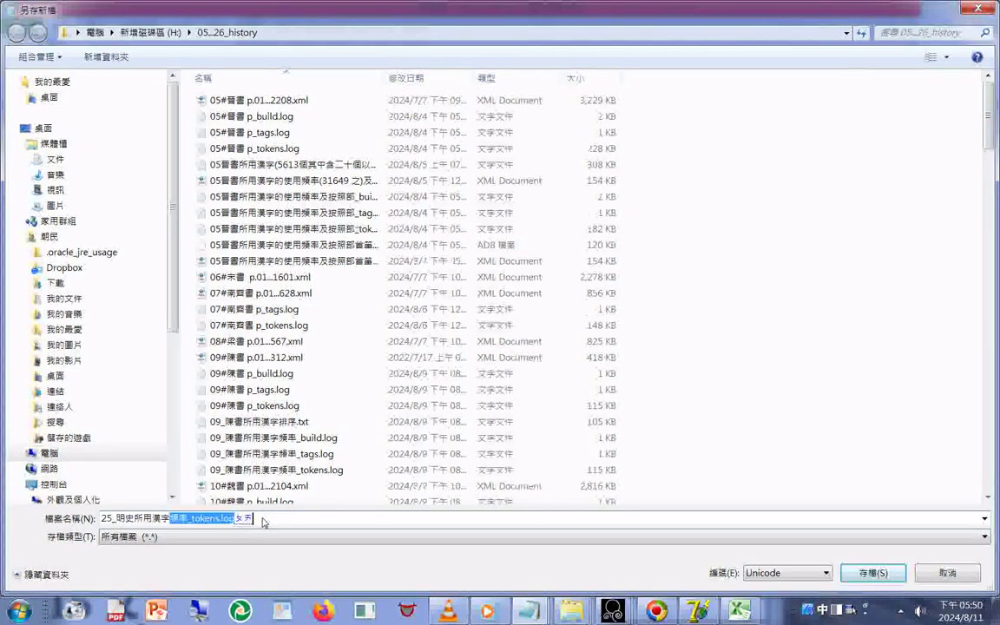
{"action": "key", "text": "space"}
{"action": "type", "text": "序"}
{"action": "key", "text": "Return"}
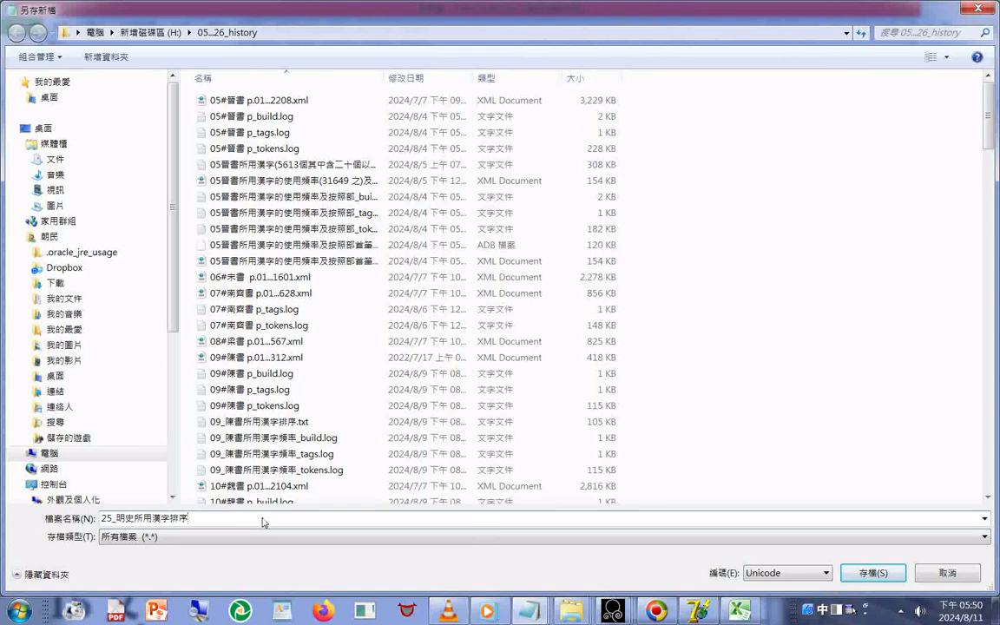
{"action": "key", "text": "Escape"}
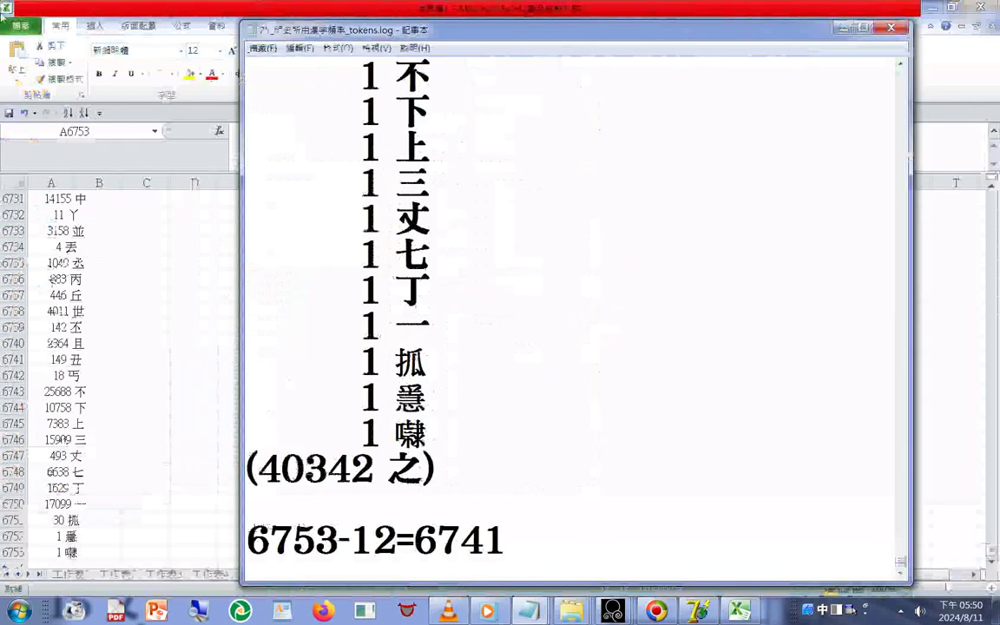
Show the text files in 05...26_history through the Save As dialog, and bring up the 二十六史 各史 folder window.
{"action": "left_click", "coordinate": [262, 47]}
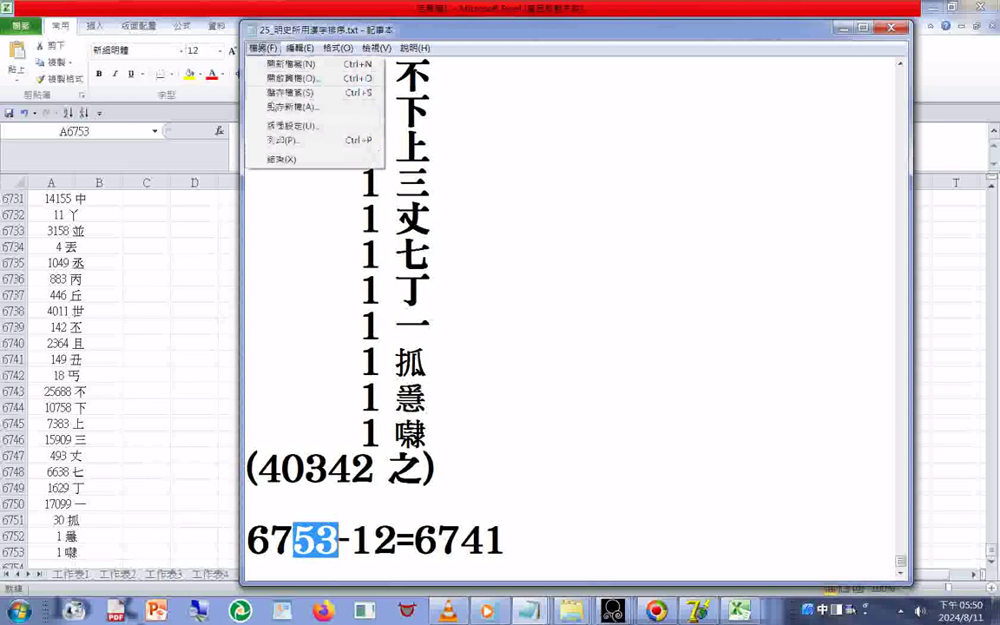
{"action": "left_click", "coordinate": [276, 107]}
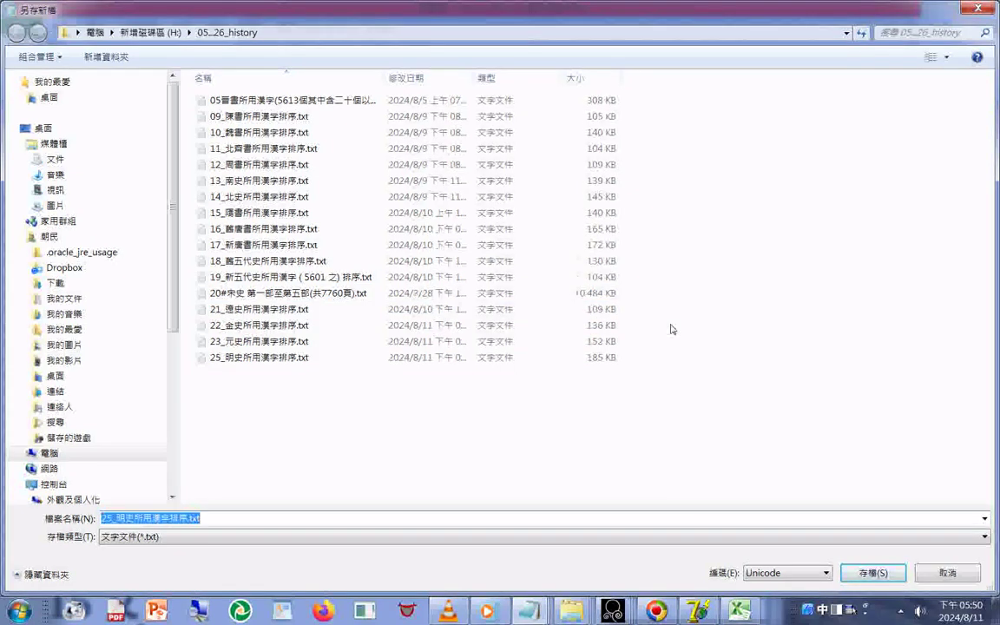
{"action": "left_click", "coordinate": [566, 613]}
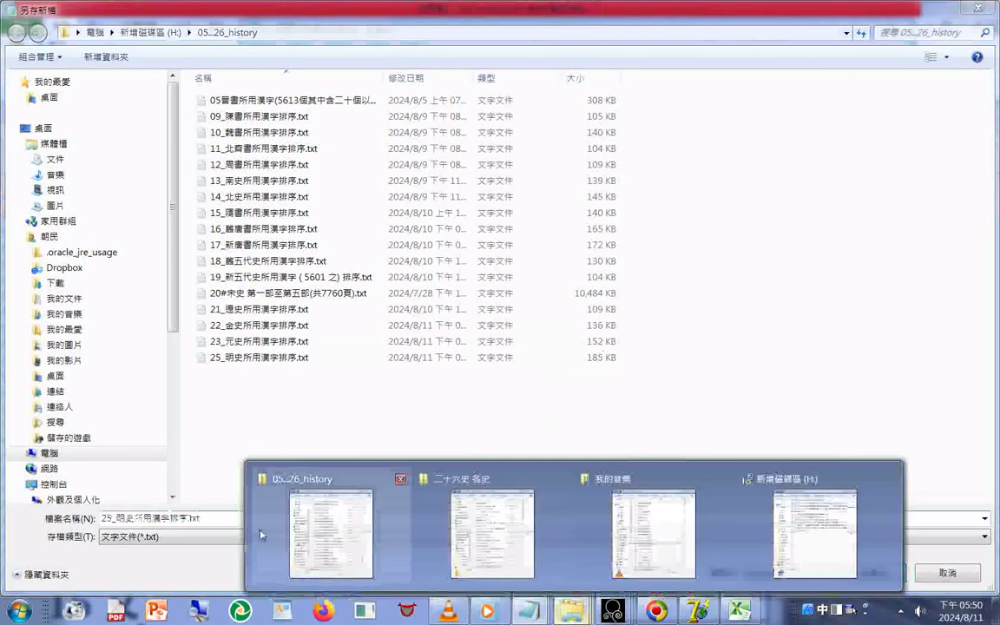
{"action": "left_click", "coordinate": [492, 533]}
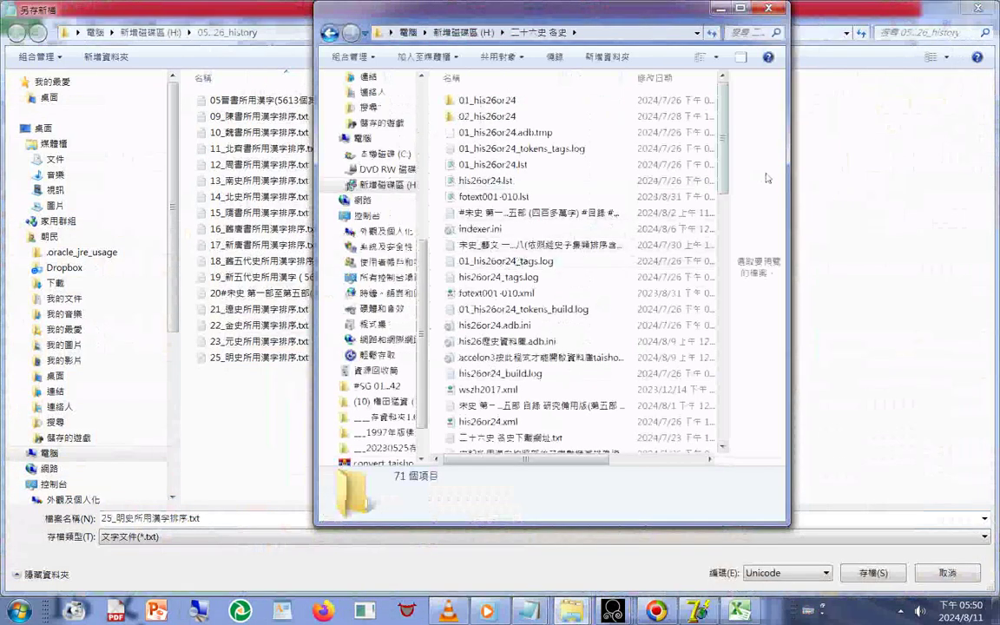
Sort the contents of the 二十六史 各史 folder by file type.
{"action": "scroll", "coordinate": [496, 410], "scroll_direction": "down", "scroll_amount": 15}
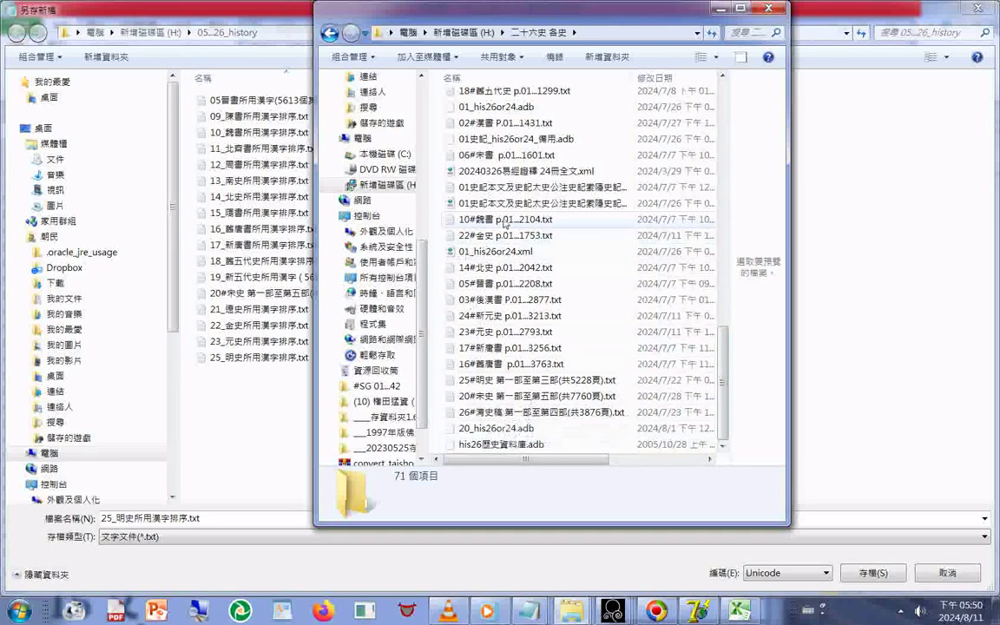
{"action": "right_click", "coordinate": [439, 250]}
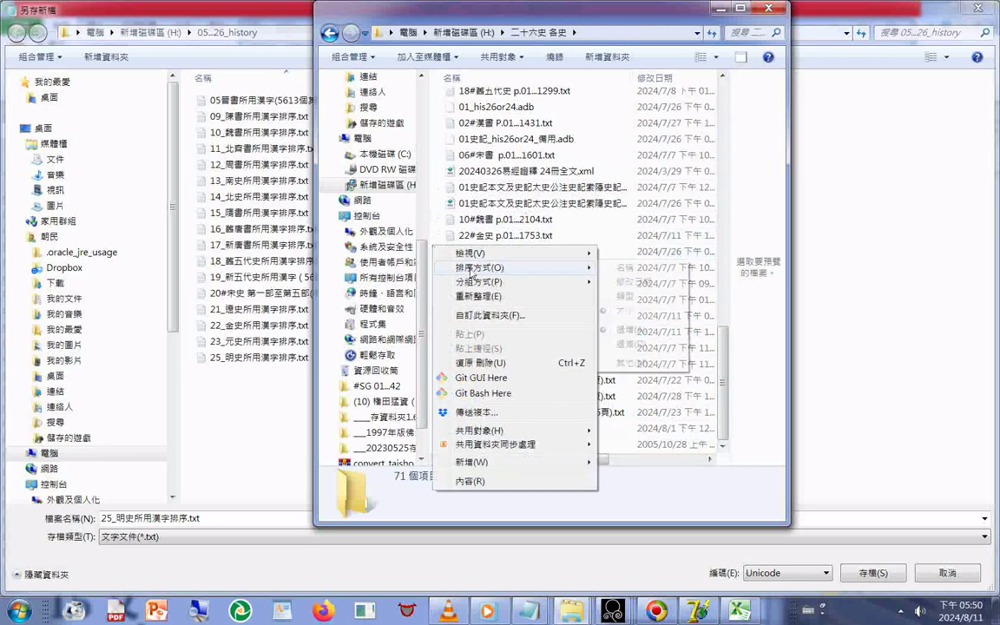
{"action": "mouse_move", "coordinate": [547, 267]}
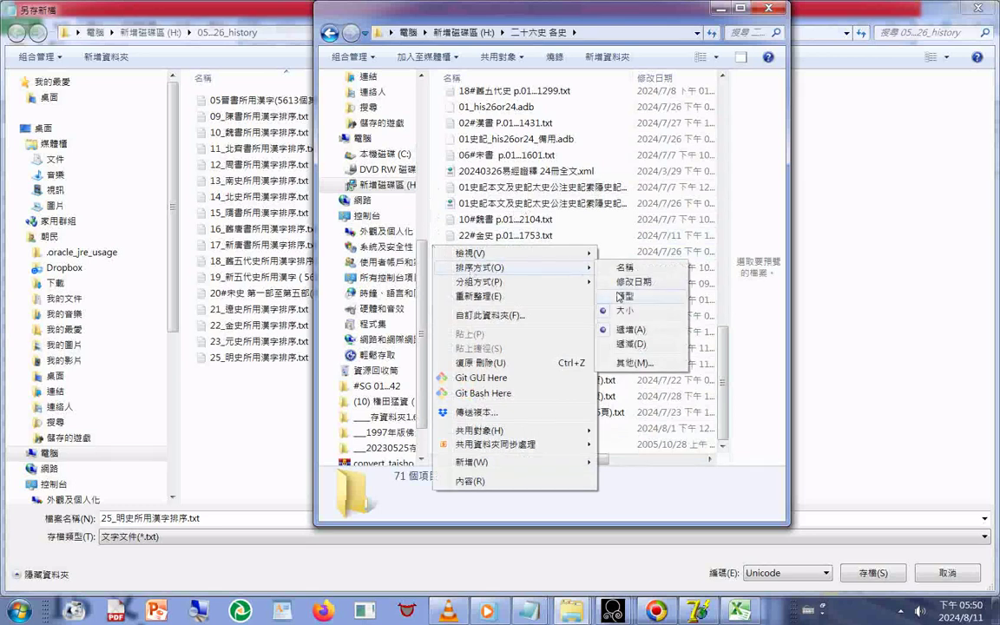
{"action": "left_click", "coordinate": [619, 296]}
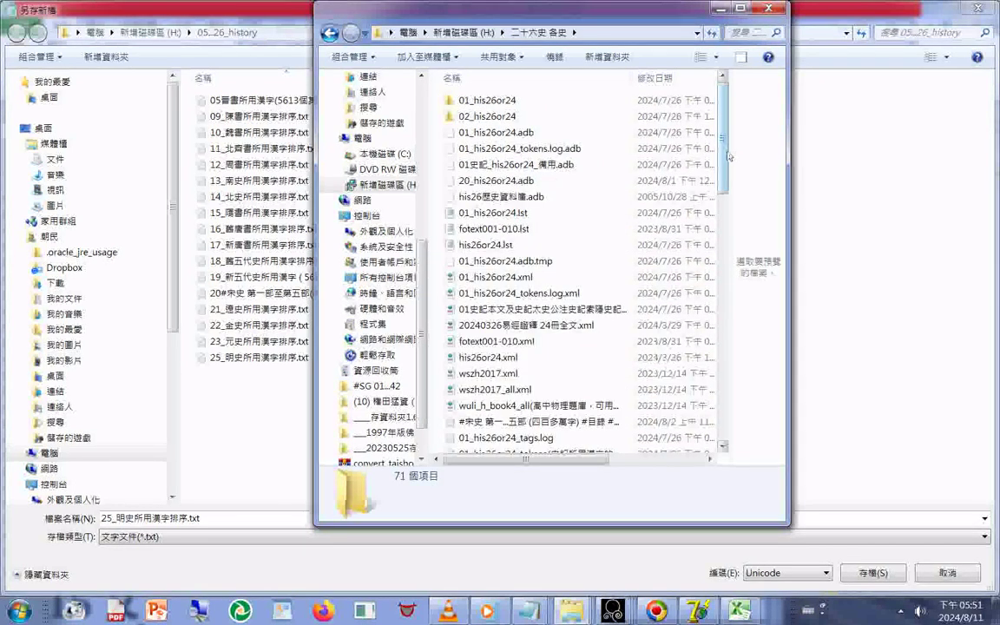
Open the text file 宋史所用漢字的使用頻率及按照部首筆畫數遞減排序(極少數電腦自造字例外)資料.txt from the 二十六史 各史 folder in Notepad.
{"action": "scroll", "coordinate": [657, 139], "scroll_direction": "down", "scroll_amount": 6}
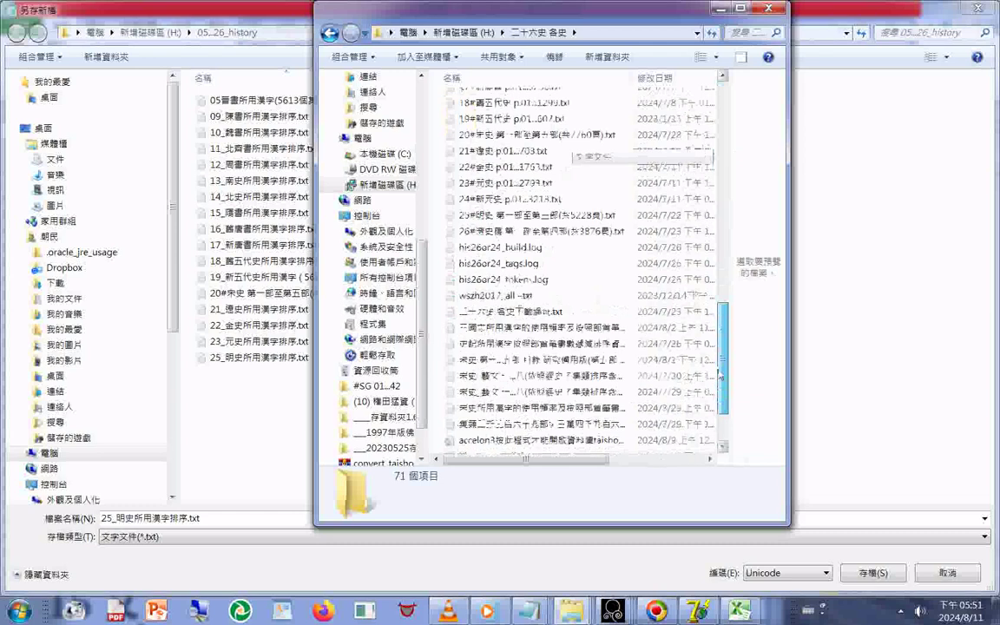
{"action": "scroll", "coordinate": [647, 339], "scroll_direction": "down", "scroll_amount": 2}
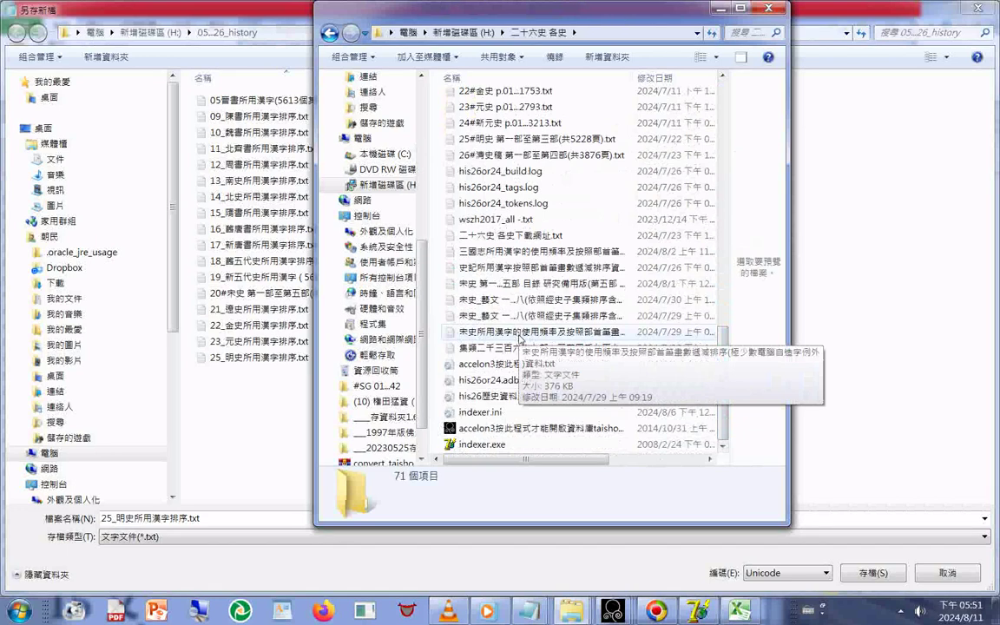
{"action": "right_click", "coordinate": [521, 339]}
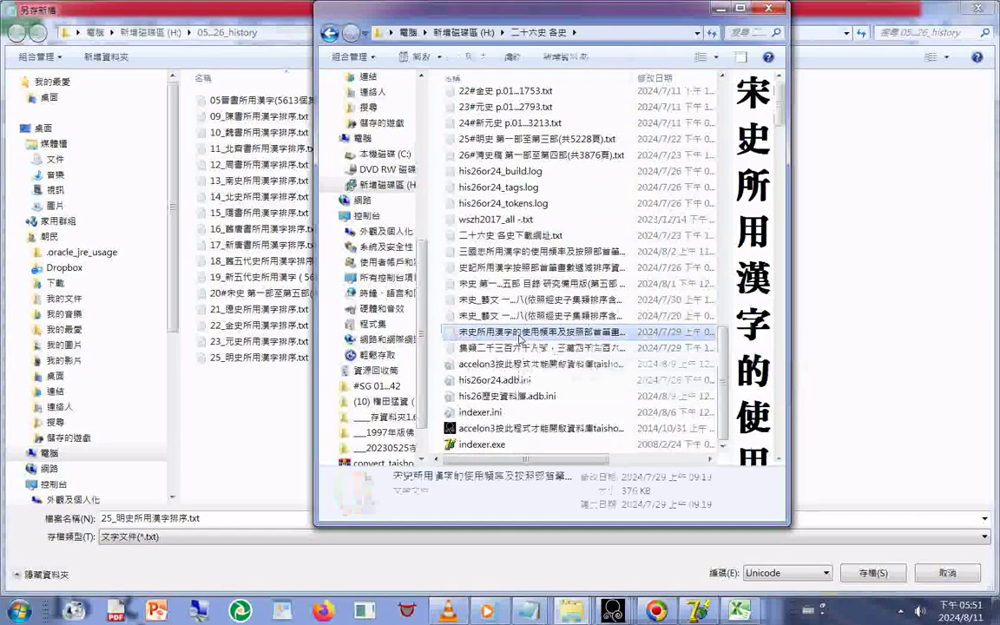
{"action": "mouse_move", "coordinate": [521, 339]}
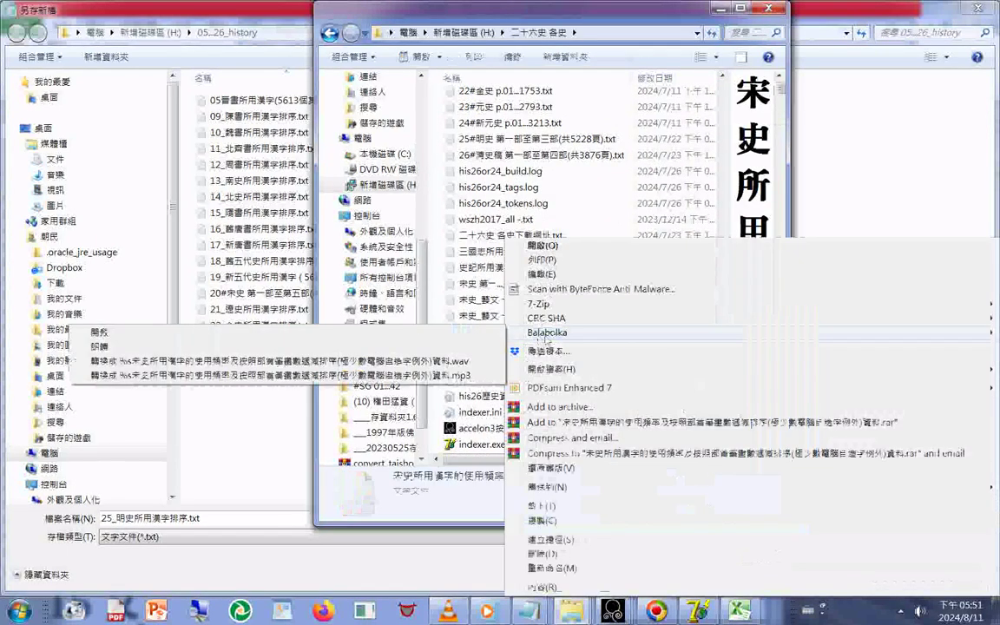
{"action": "mouse_move", "coordinate": [544, 370]}
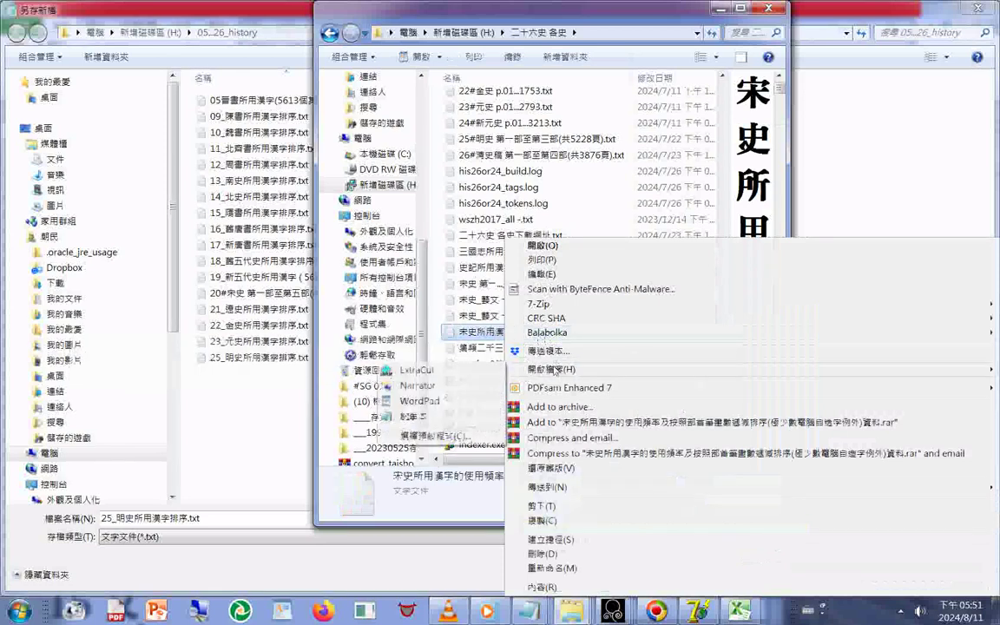
{"action": "left_click", "coordinate": [405, 418]}
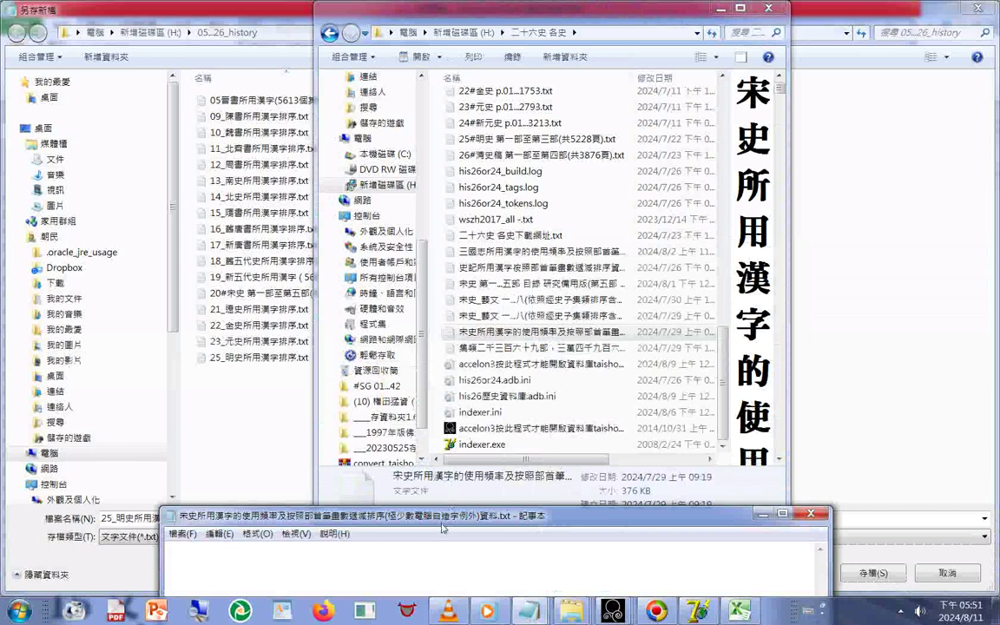
Look up the second section, headed 宋史所用漢字按照部首筆畫數遞減排序, in the 宋史 text file, and move its window aside to uncover the folder.
{"action": "left_click_drag", "start_coordinate": [441, 525], "coordinate": [507, 40]}
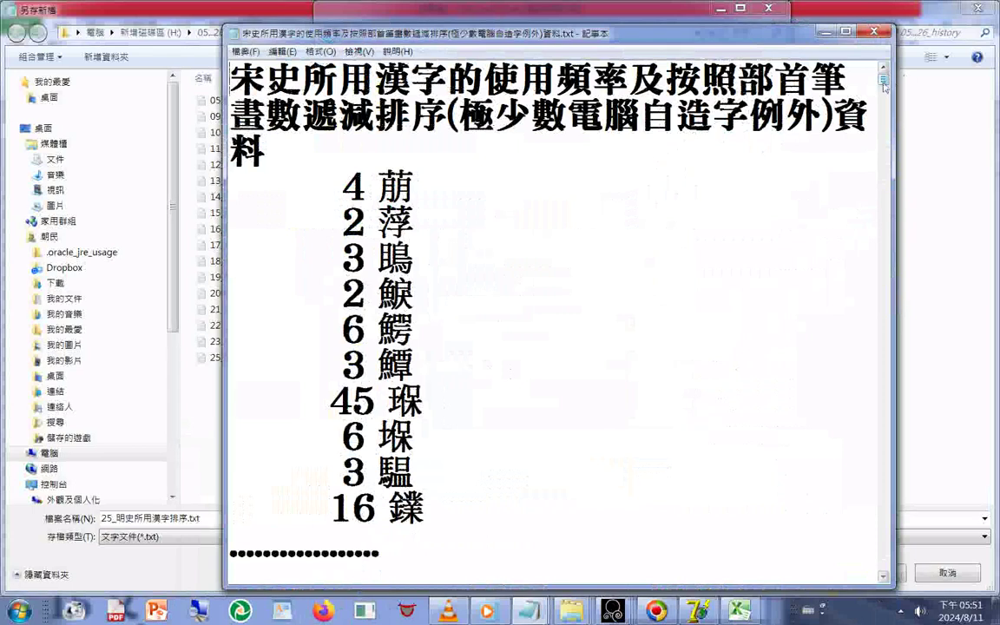
{"action": "left_click_drag", "start_coordinate": [884, 85], "coordinate": [847, 331]}
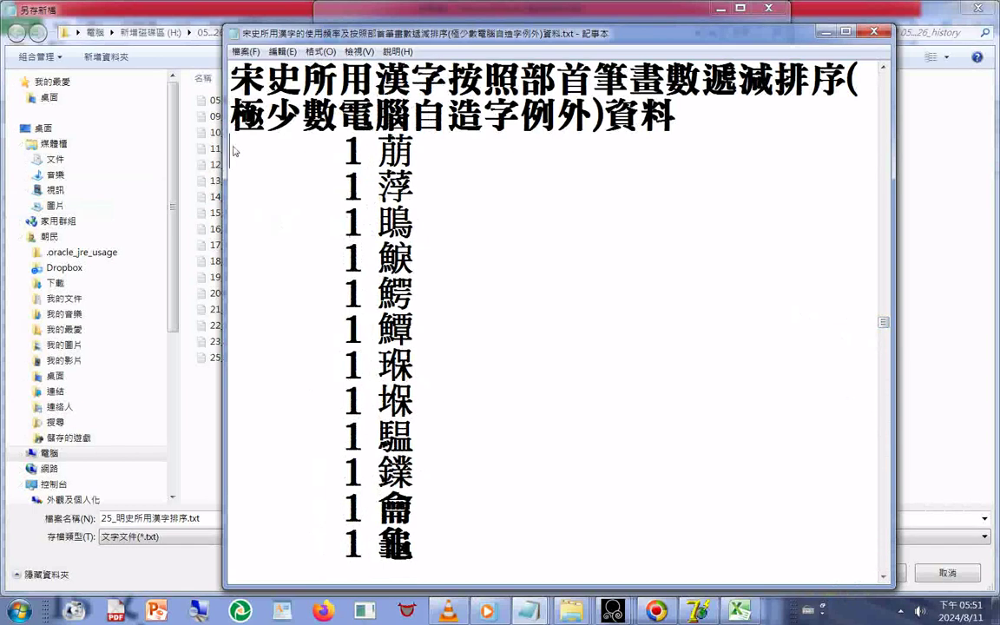
{"action": "left_click_drag", "start_coordinate": [448, 41], "coordinate": [644, 65]}
{"action": "left_click_drag", "start_coordinate": [644, 65], "coordinate": [856, 75]}
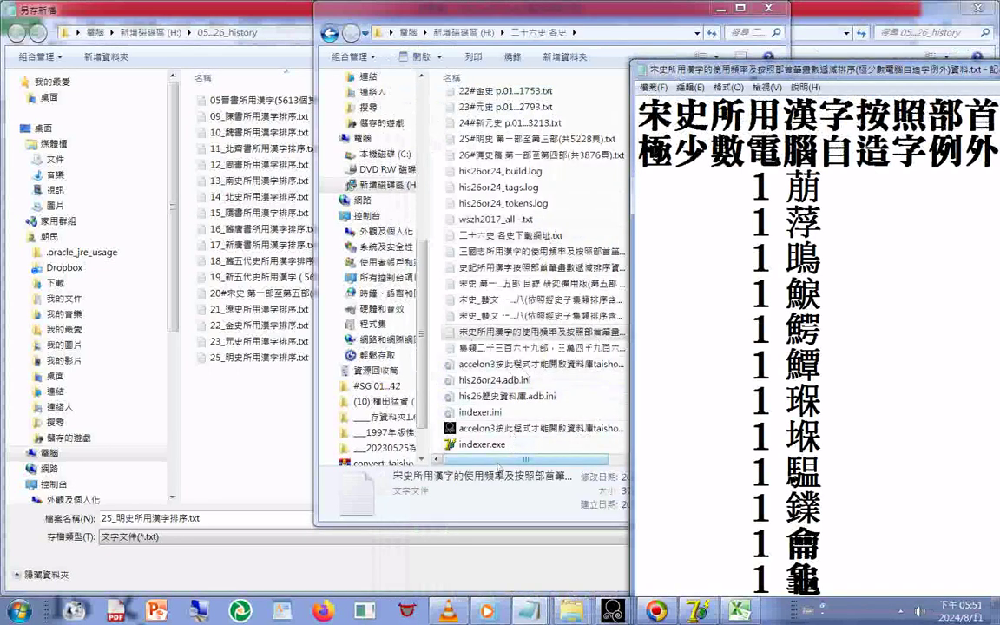
Look through the 二十六史 各史 file list from the 宋史 text file back to the beginning of the list.
{"action": "left_click", "coordinate": [483, 462]}
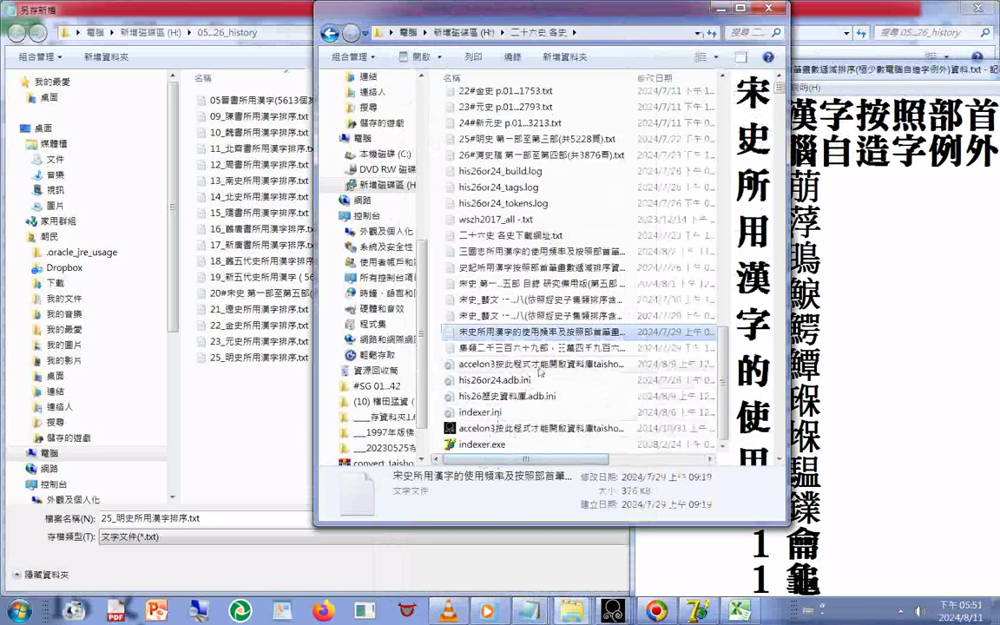
{"action": "scroll", "coordinate": [540, 372], "scroll_direction": "up", "scroll_amount": 2}
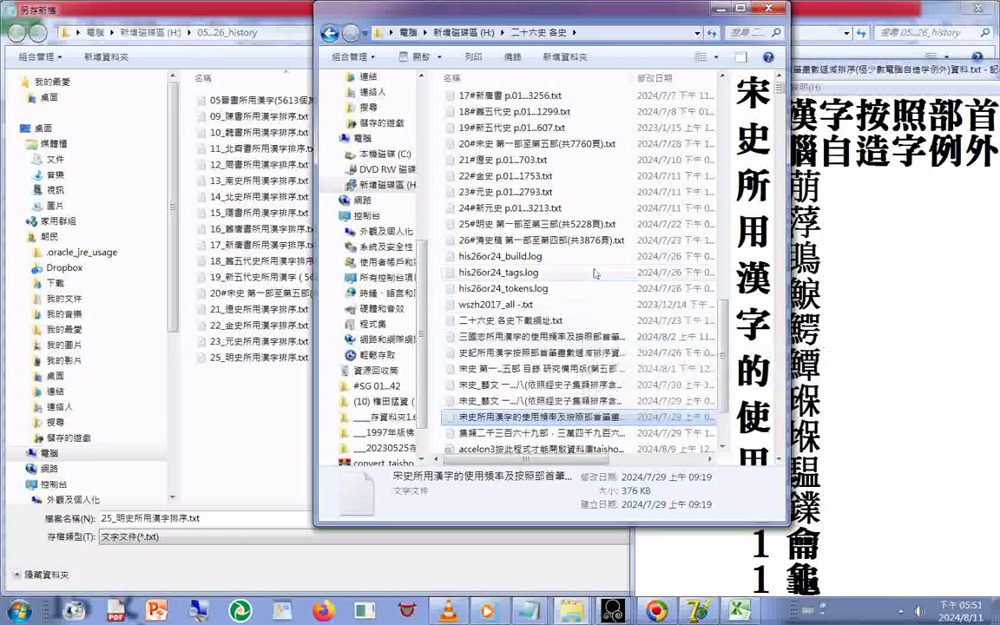
{"action": "scroll", "coordinate": [607, 304], "scroll_direction": "up", "scroll_amount": 2}
{"action": "scroll", "coordinate": [625, 264], "scroll_direction": "up", "scroll_amount": 3}
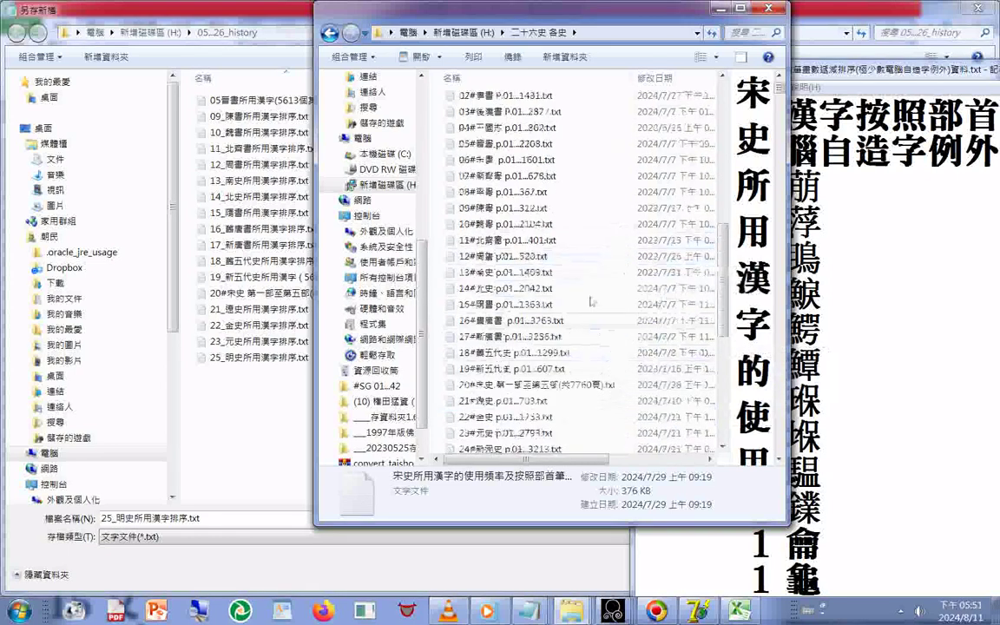
{"action": "scroll", "coordinate": [590, 230], "scroll_direction": "up", "scroll_amount": 3}
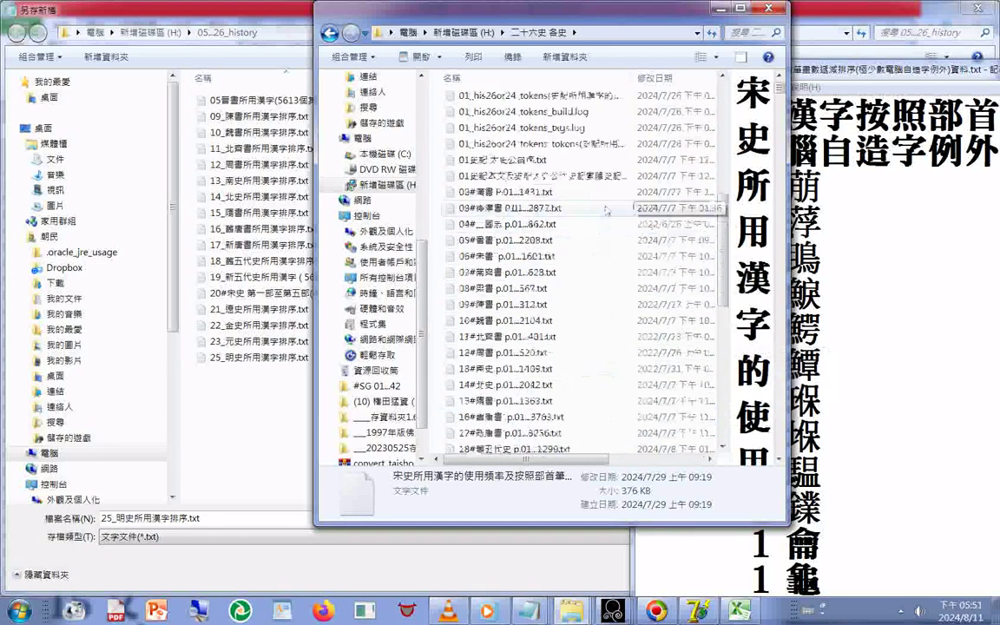
{"action": "scroll", "coordinate": [598, 217], "scroll_direction": "up", "scroll_amount": 1}
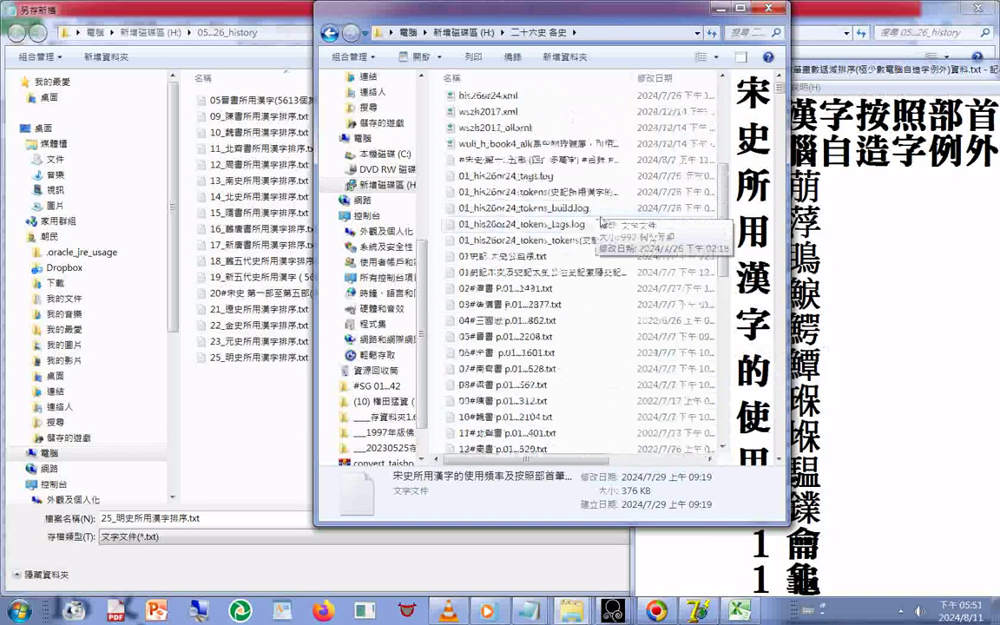
{"action": "scroll", "coordinate": [602, 234], "scroll_direction": "up", "scroll_amount": 5}
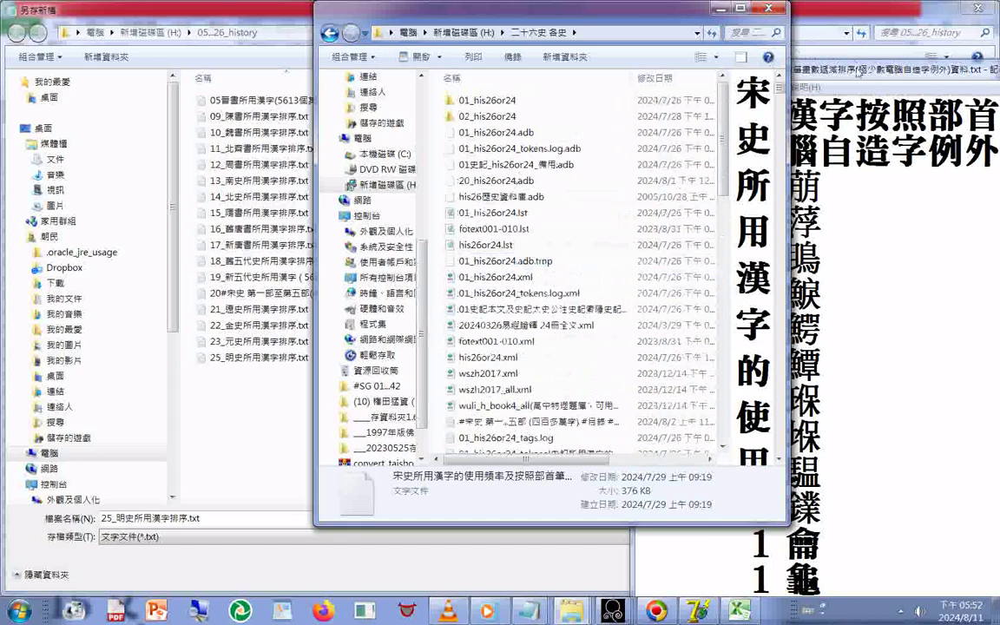
Cut the usage-frequency section, from its heading through the dotted line, out of the 宋史 text file and remove the blank line left above the second heading.
{"action": "left_click_drag", "start_coordinate": [858, 69], "coordinate": [402, 63]}
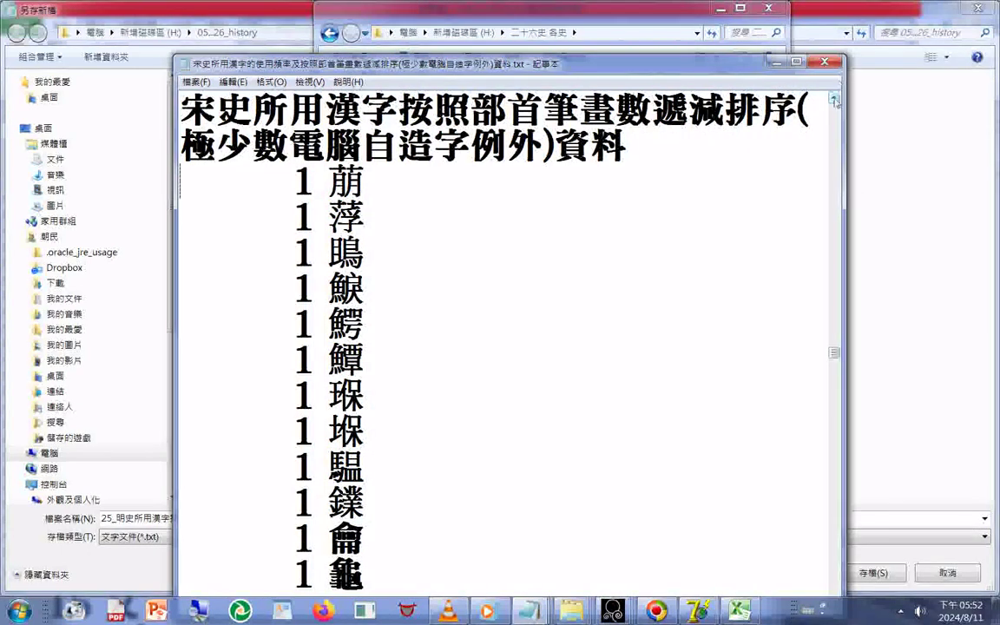
{"action": "scroll", "coordinate": [387, 124], "scroll_direction": "up", "scroll_amount": 1}
{"action": "left_click_drag", "start_coordinate": [317, 114], "coordinate": [172, 87]}
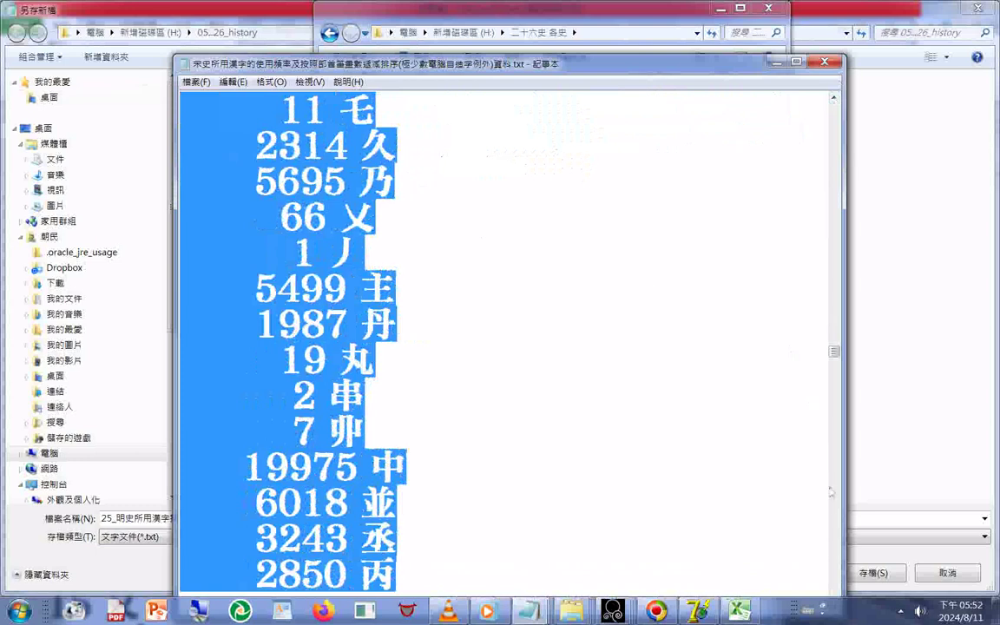
{"action": "scroll", "coordinate": [694, 347], "scroll_direction": "down", "scroll_amount": 3}
{"action": "scroll", "coordinate": [731, 362], "scroll_direction": "down", "scroll_amount": 3}
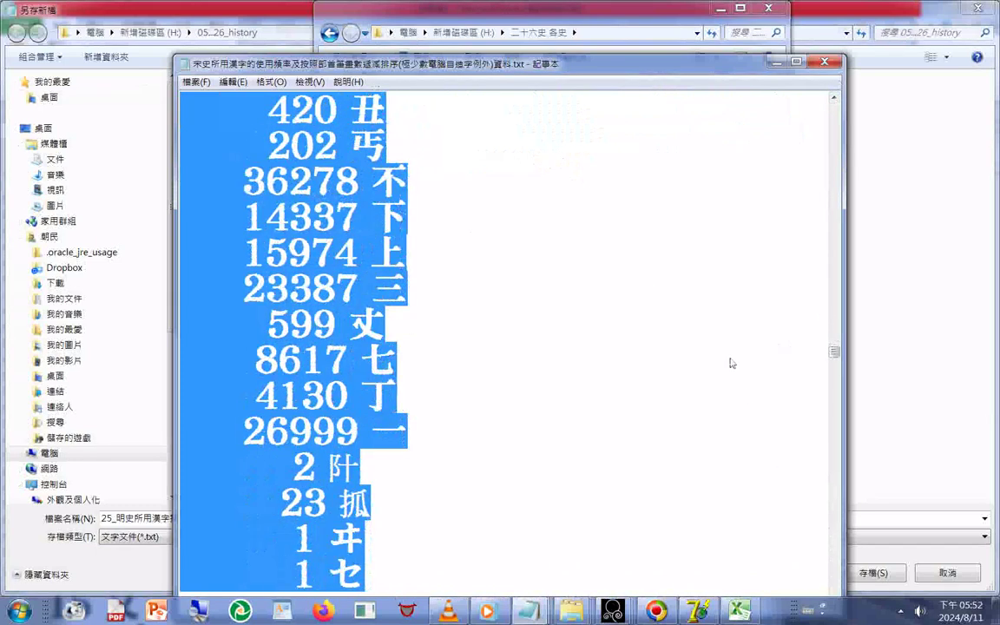
{"action": "scroll", "coordinate": [732, 363], "scroll_direction": "down", "scroll_amount": 1}
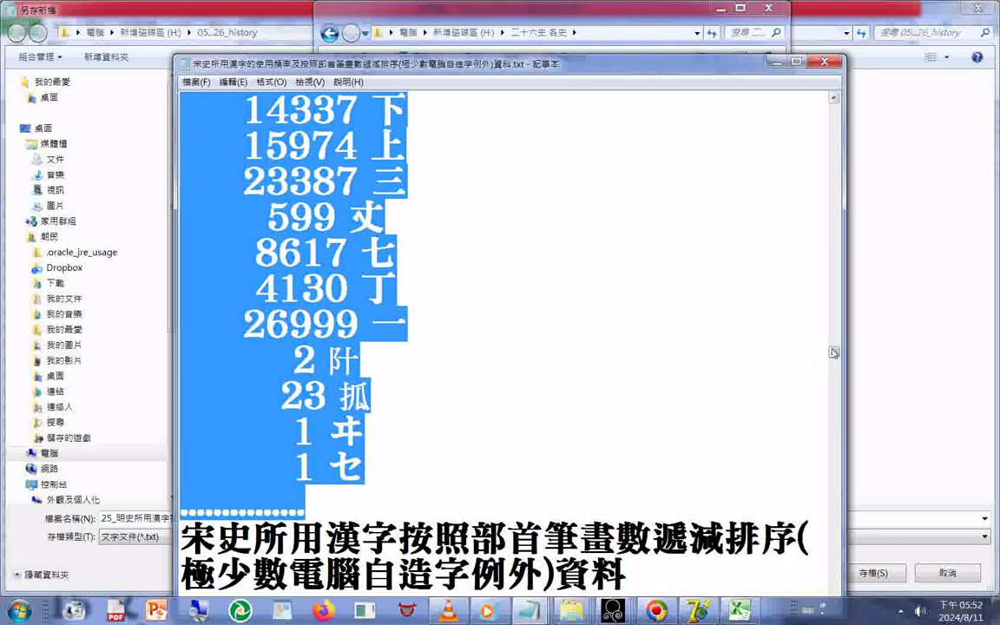
{"action": "left_click_drag", "start_coordinate": [833, 353], "coordinate": [834, 110]}
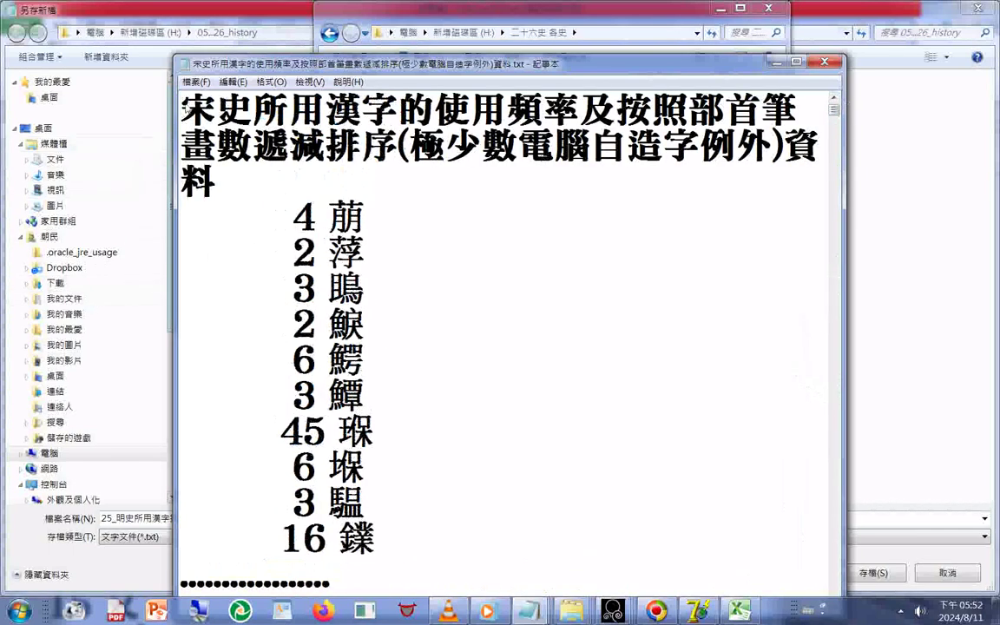
{"action": "key", "text": "ctrl+a"}
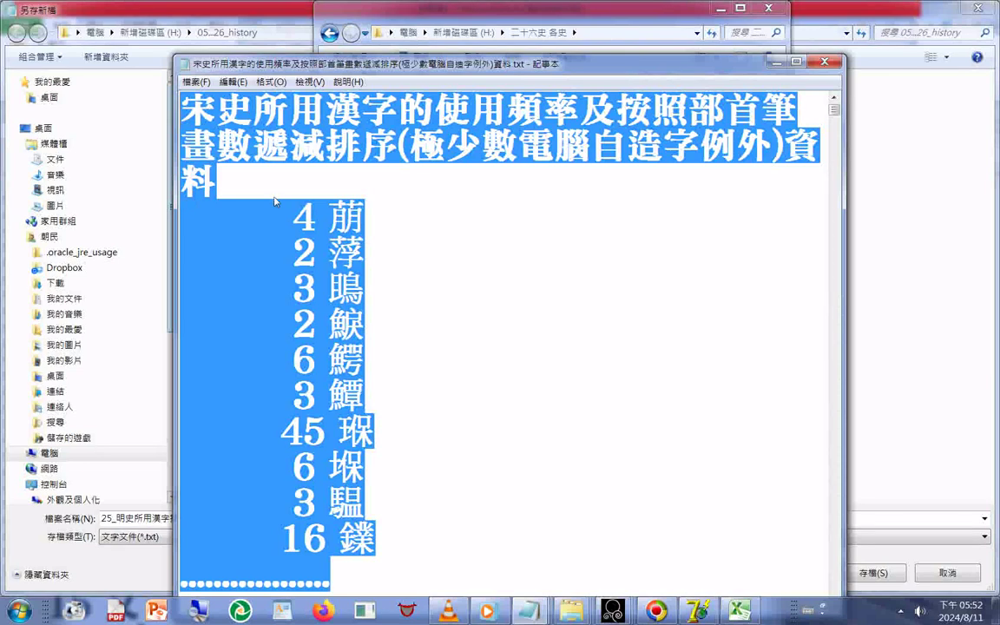
{"action": "right_click", "coordinate": [239, 258]}
{"action": "left_click", "coordinate": [278, 287]}
{"action": "key", "text": "ctrl+v"}
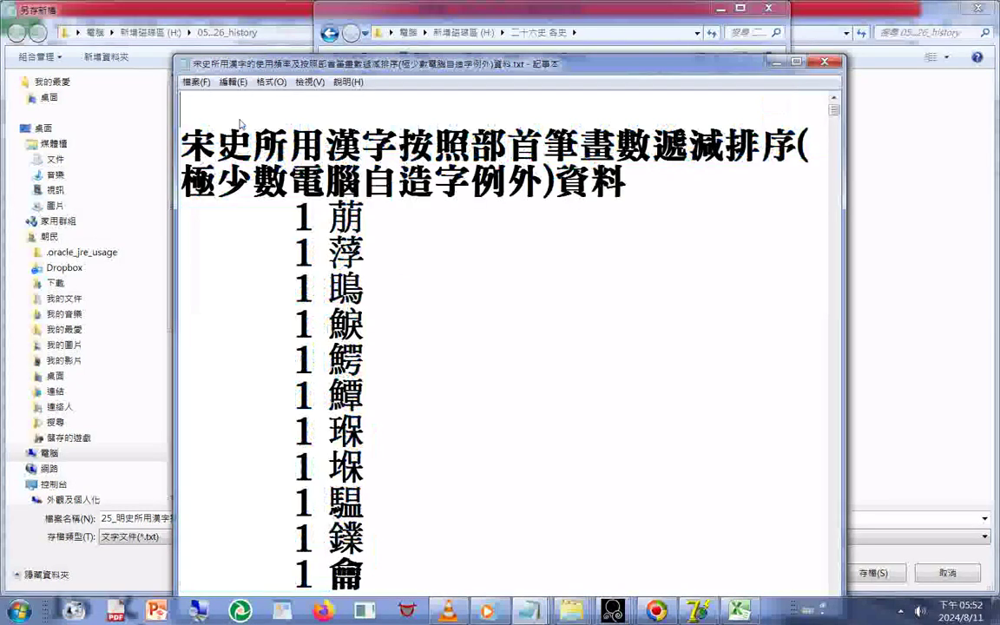
{"action": "key", "text": "Delete"}
Save the remaining list as a new file named 宋史所用漢字按照部首筆畫數遞減排序(極少數電腦自造字例外)資料.txt in the 二十六史 各史 folder.
{"action": "left_click", "coordinate": [195, 82]}
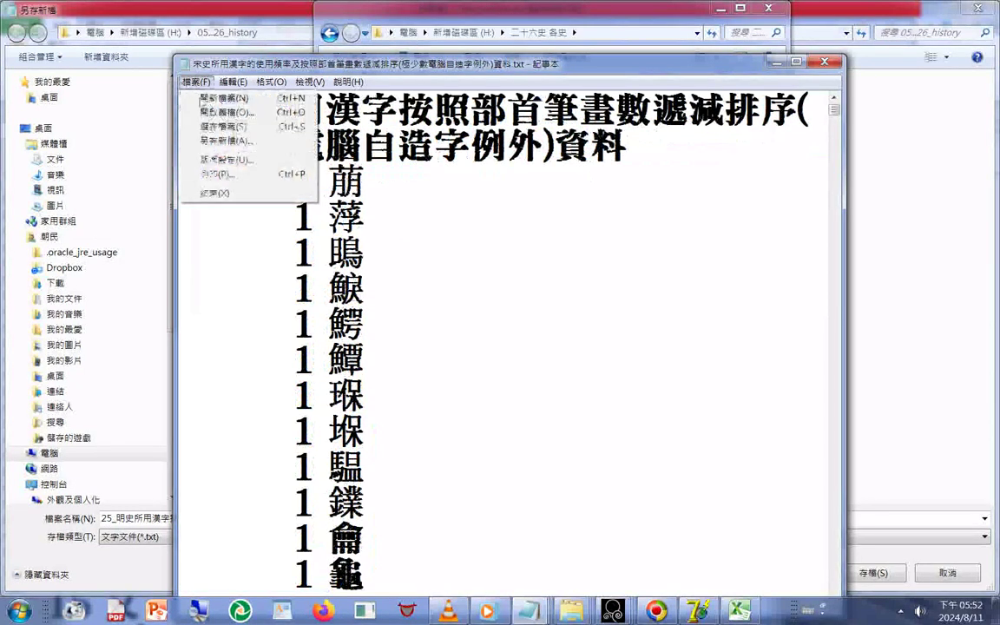
{"action": "left_click", "coordinate": [223, 132]}
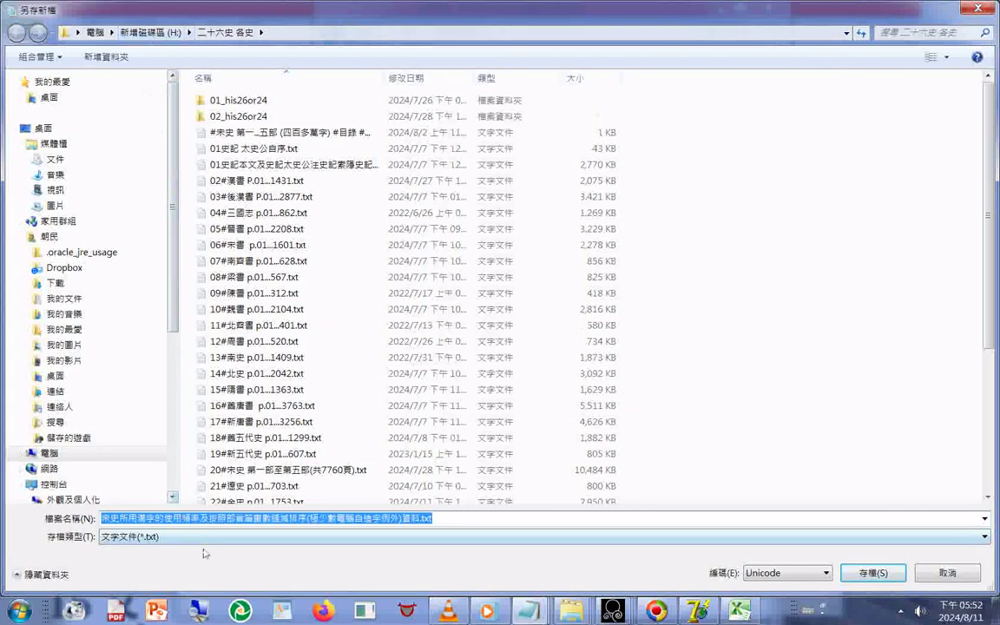
{"action": "left_click", "coordinate": [302, 521]}
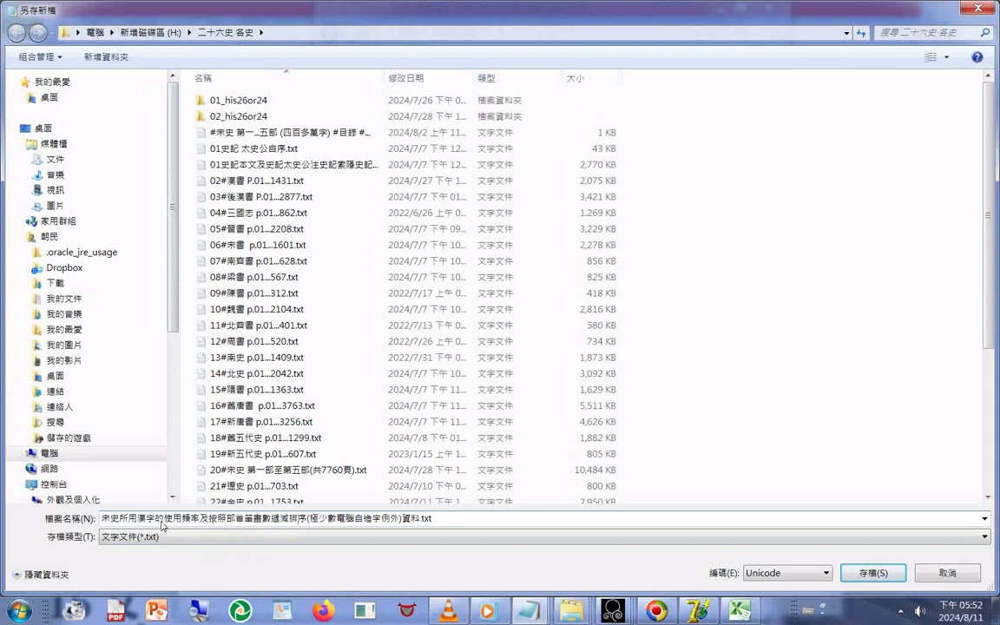
{"action": "left_click_drag", "start_coordinate": [155, 519], "coordinate": [289, 531]}
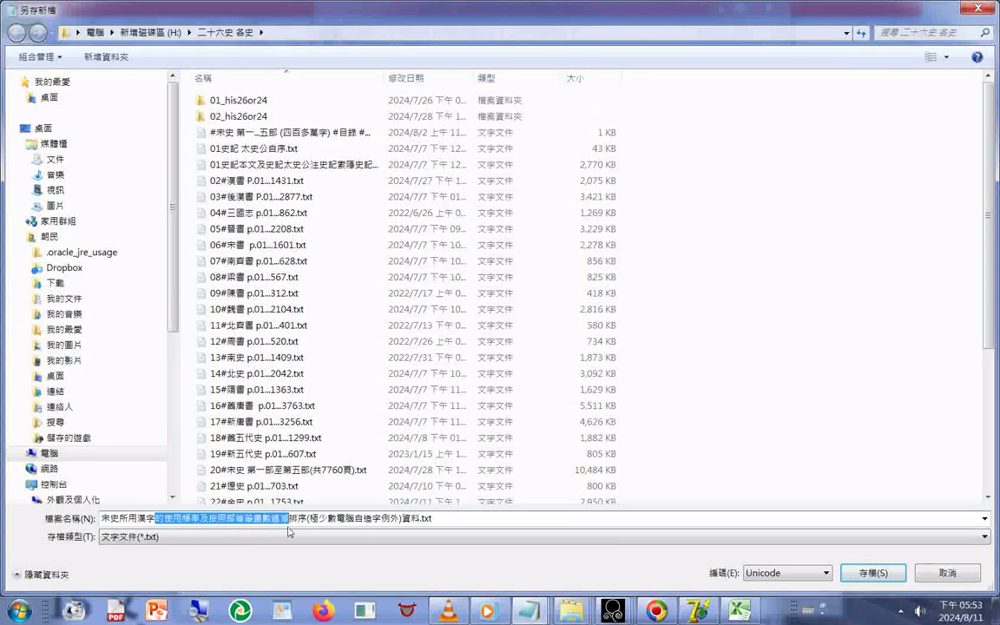
{"action": "left_click", "coordinate": [209, 524], "text": "shift"}
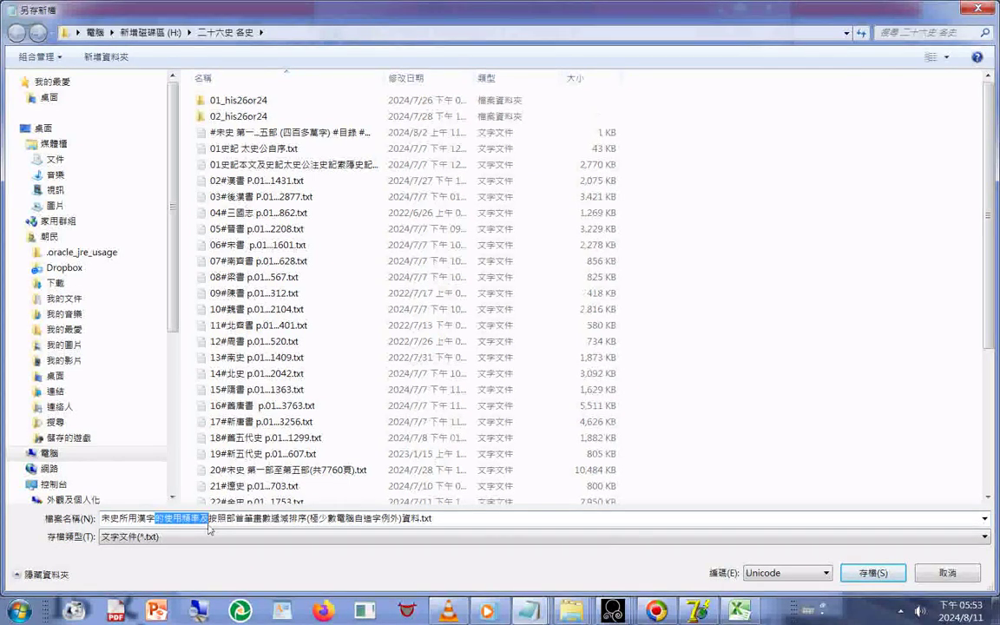
{"action": "key", "text": "Delete"}
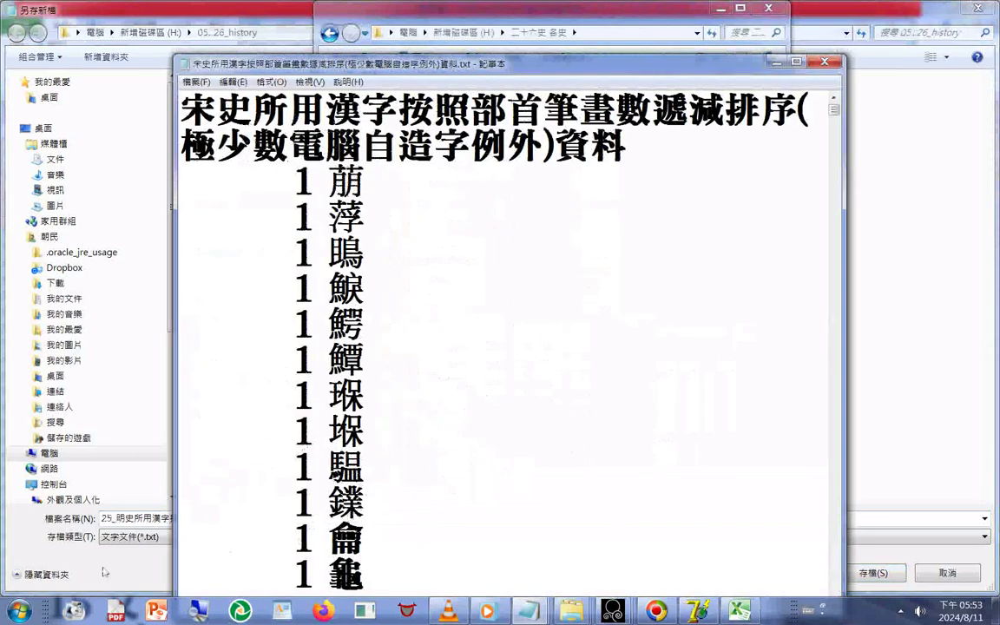
Open a new blank Notepad document.
{"action": "key", "text": "super"}
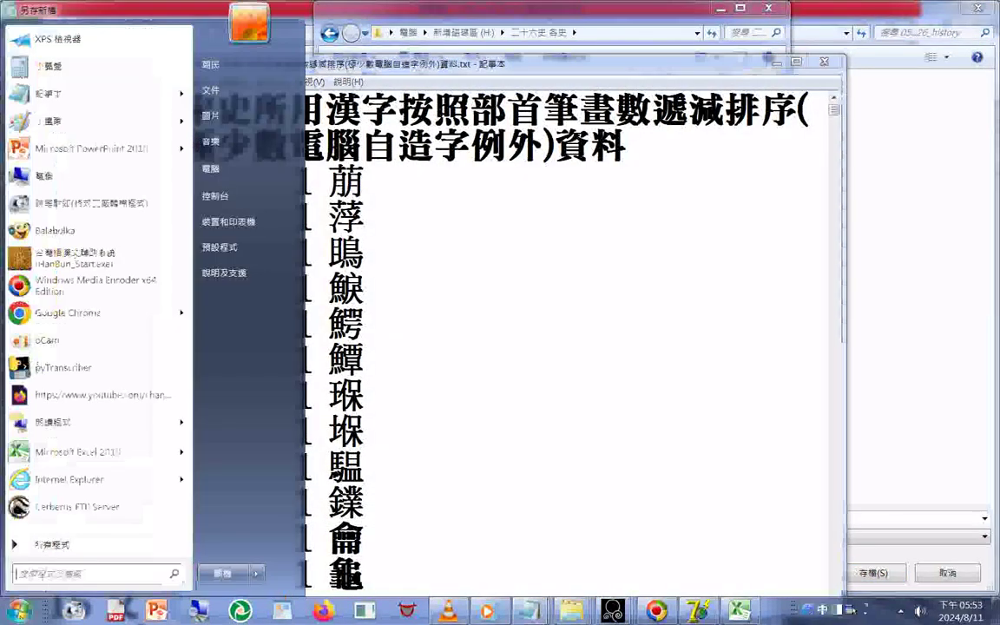
{"action": "left_click", "coordinate": [533, 618]}
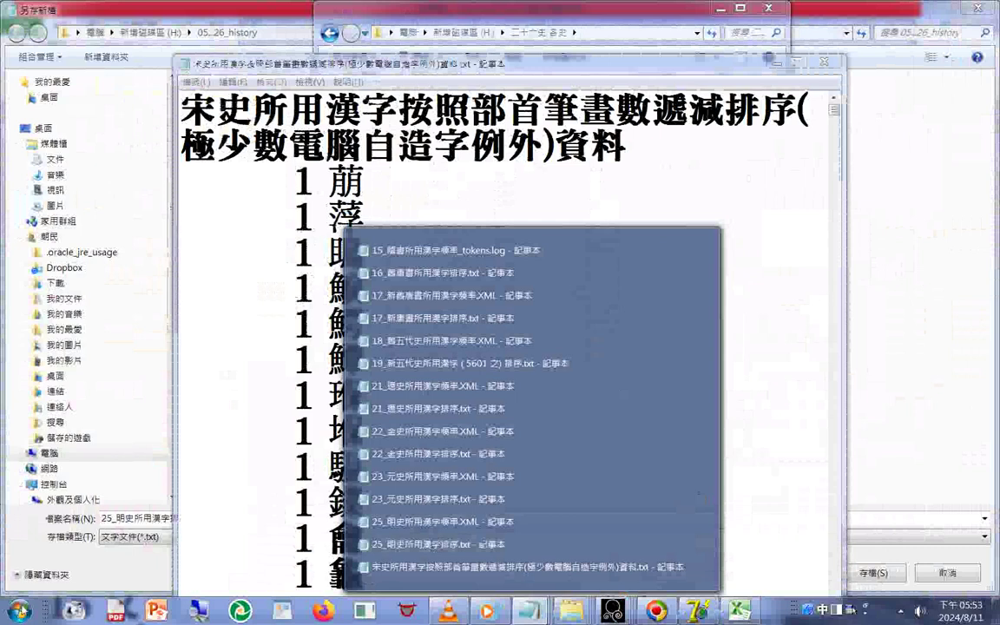
{"action": "key", "text": "super"}
{"action": "left_click", "coordinate": [34, 93]}
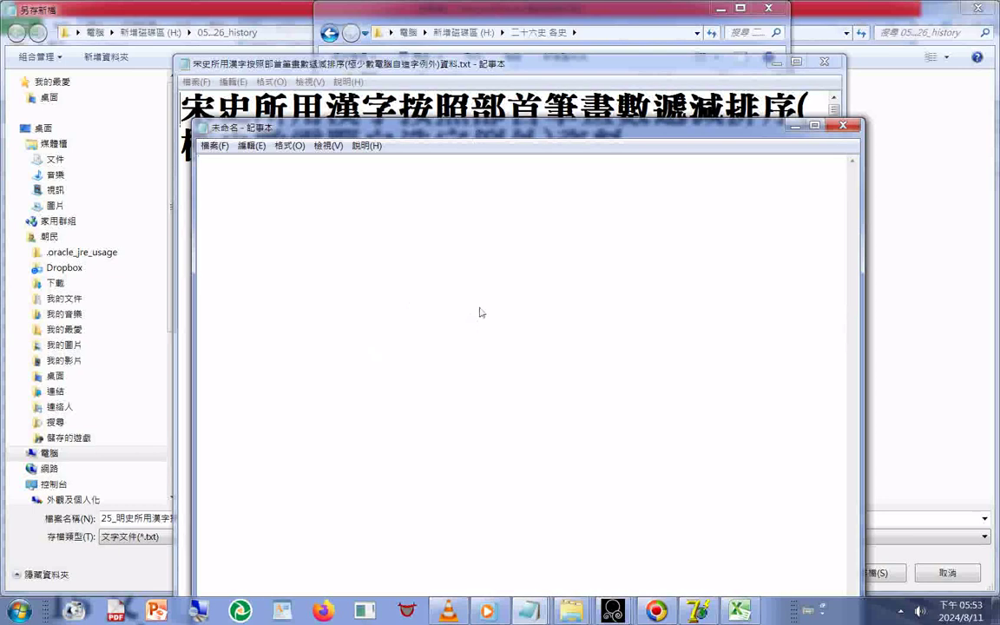
Paste the cut 宋史 usage-frequency section into the blank document and return to its beginning.
{"action": "key", "text": "ctrl+v"}
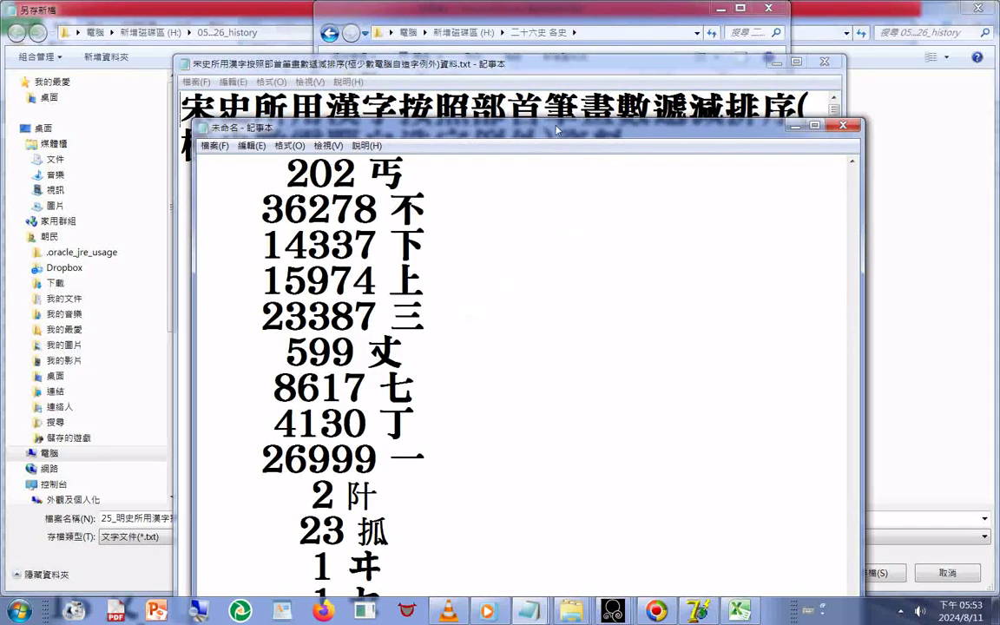
{"action": "key", "text": "ctrl+a"}
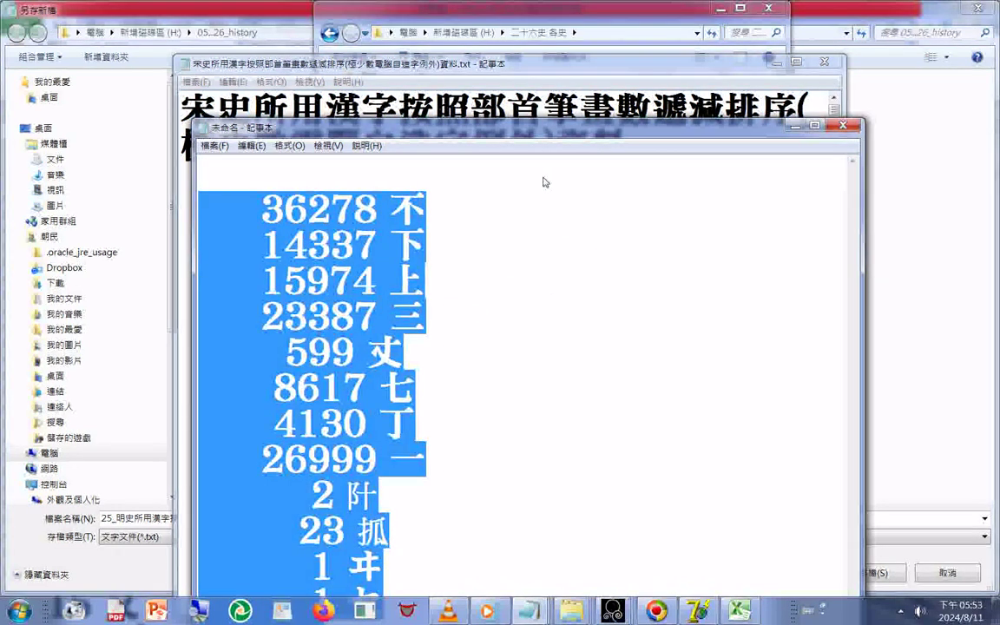
{"action": "left_click", "coordinate": [543, 196]}
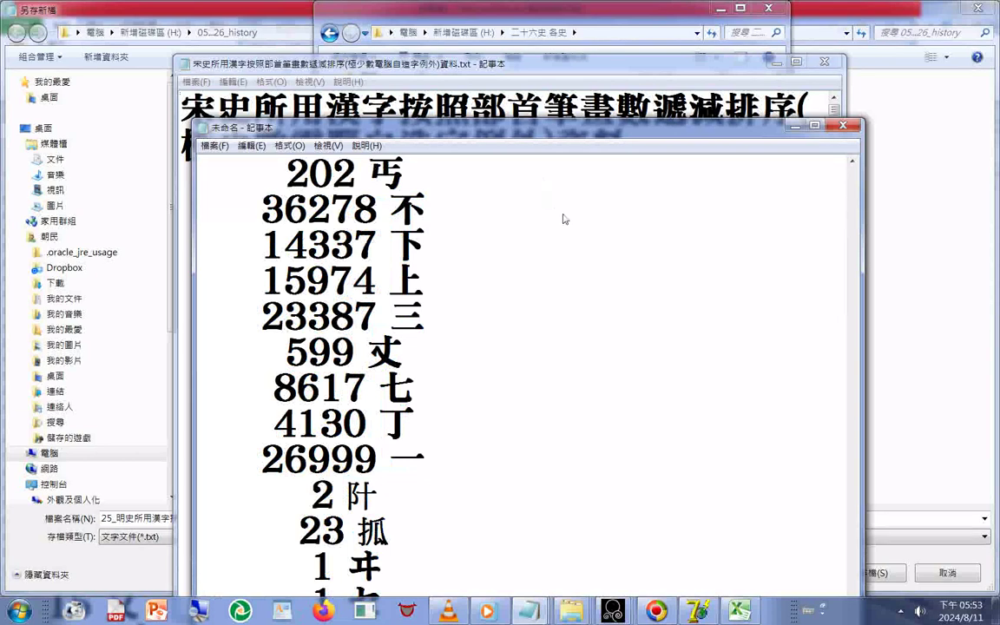
{"action": "key", "text": "ctrl+Home"}
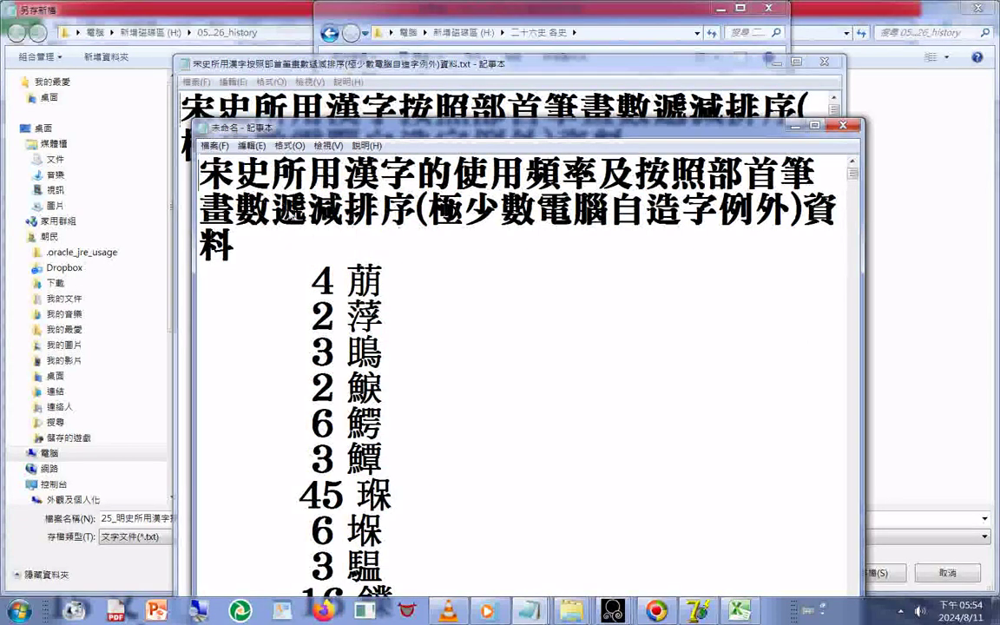
While saving the document, list all file types and rename the existing stroke-sorted file to 20_宋史所用漢字按照部首筆畫數遞減排序(極少數電腦自造字例外)資料.txt.
{"action": "left_click", "coordinate": [211, 146]}
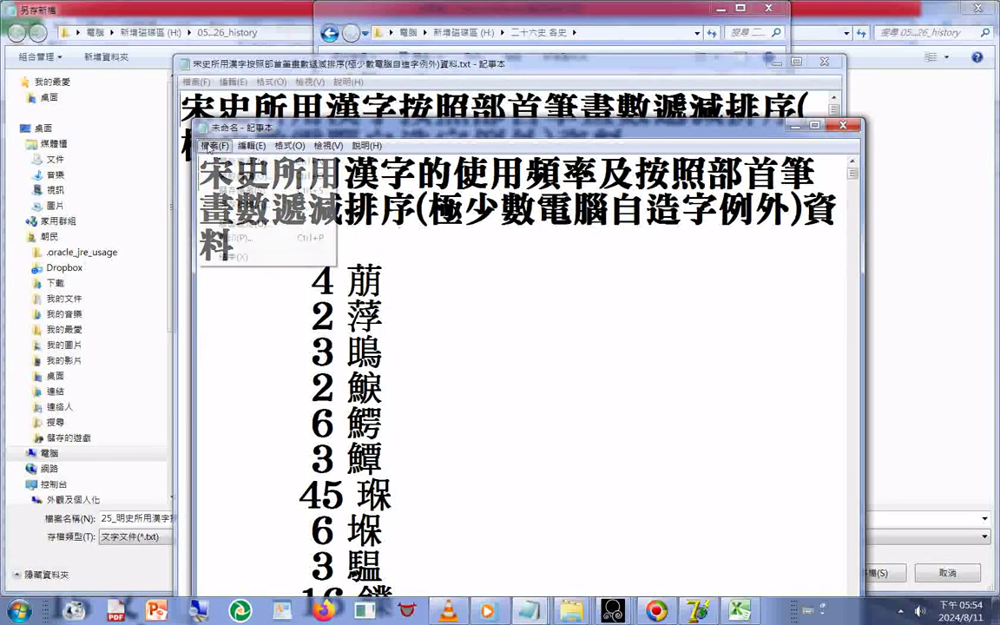
{"action": "left_click", "coordinate": [233, 205]}
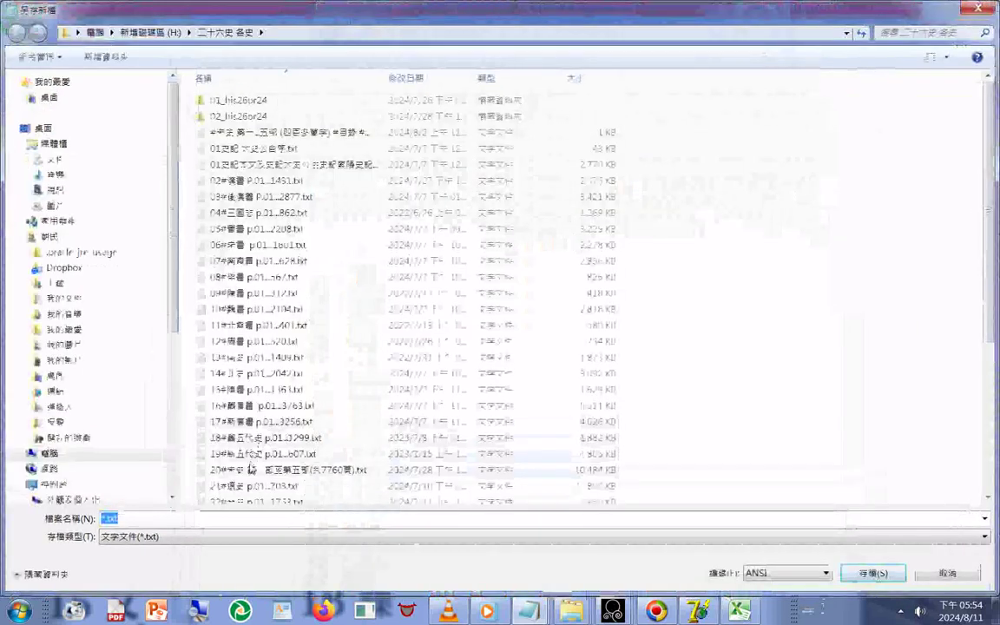
{"action": "left_click", "coordinate": [171, 537]}
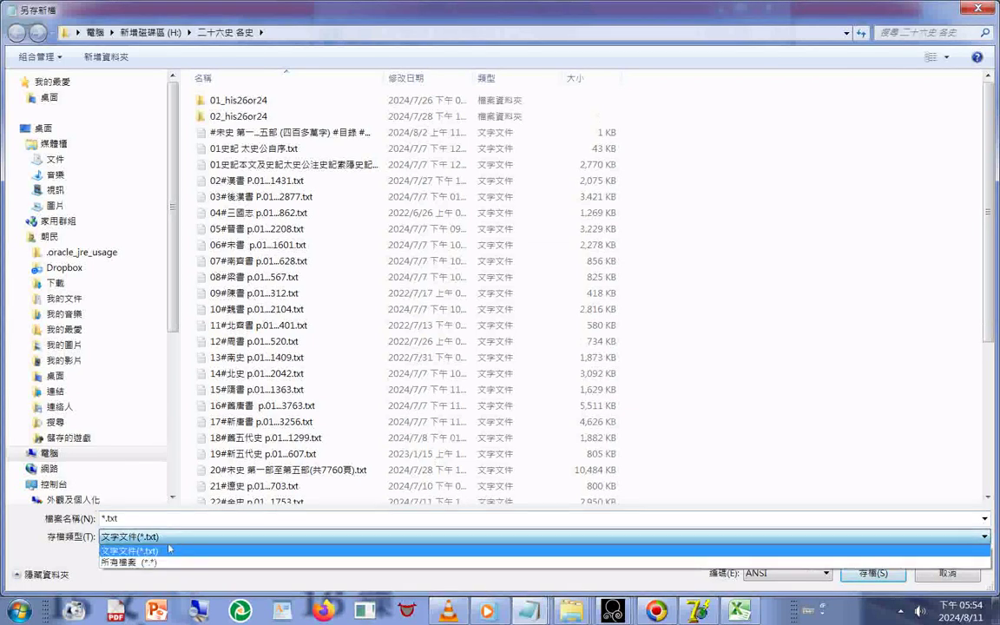
{"action": "left_click", "coordinate": [161, 563]}
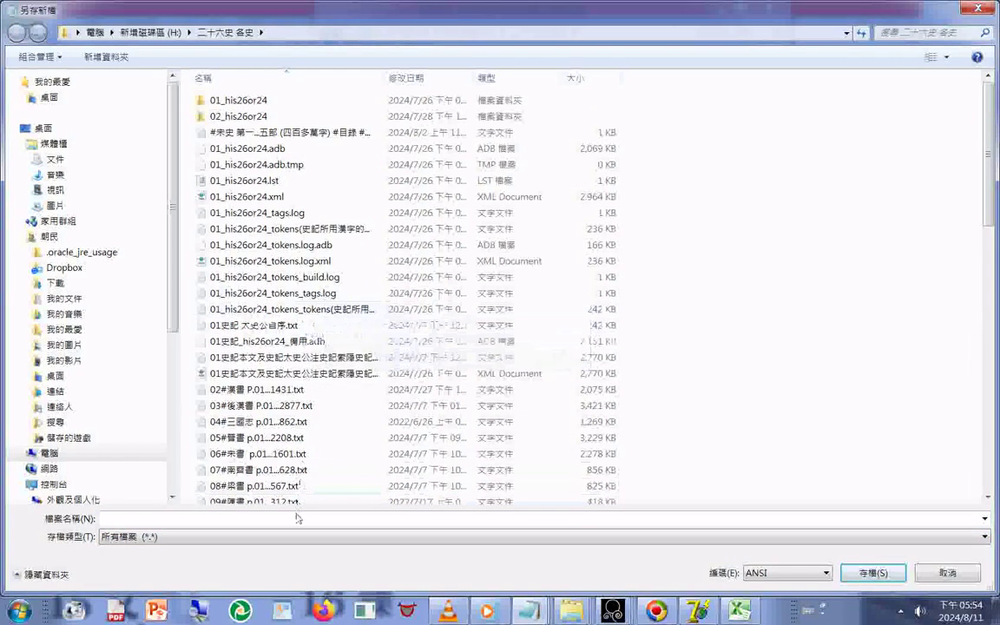
{"action": "left_click", "coordinate": [987, 493]}
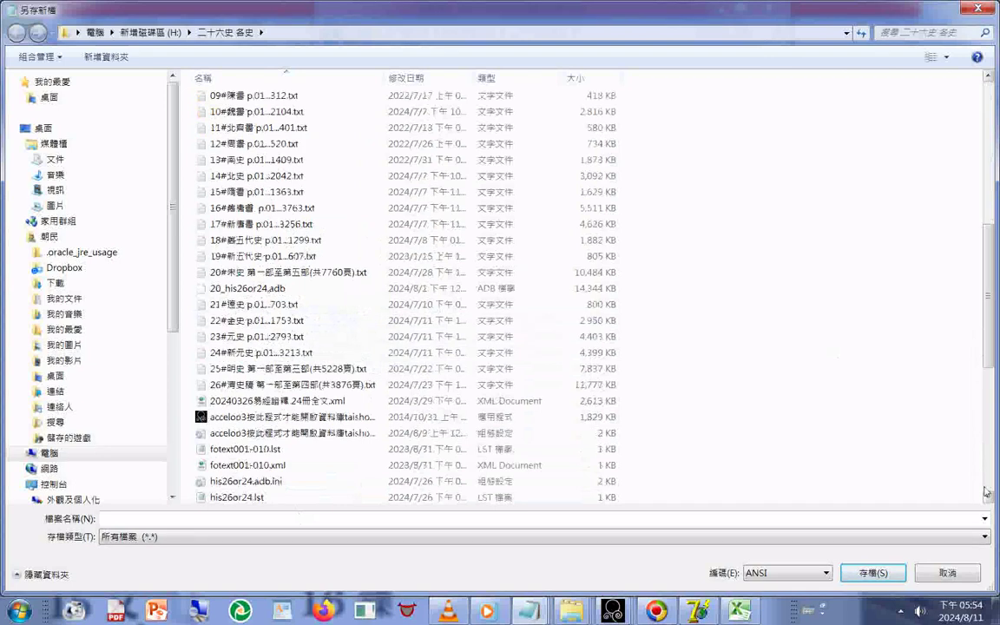
{"action": "left_click", "coordinate": [987, 492]}
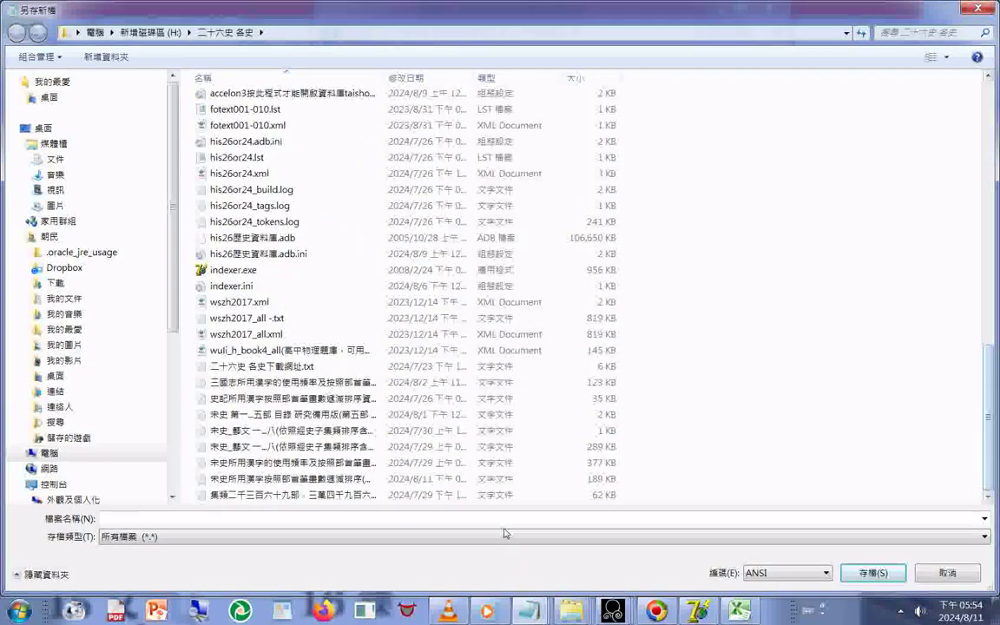
{"action": "left_click", "coordinate": [248, 482]}
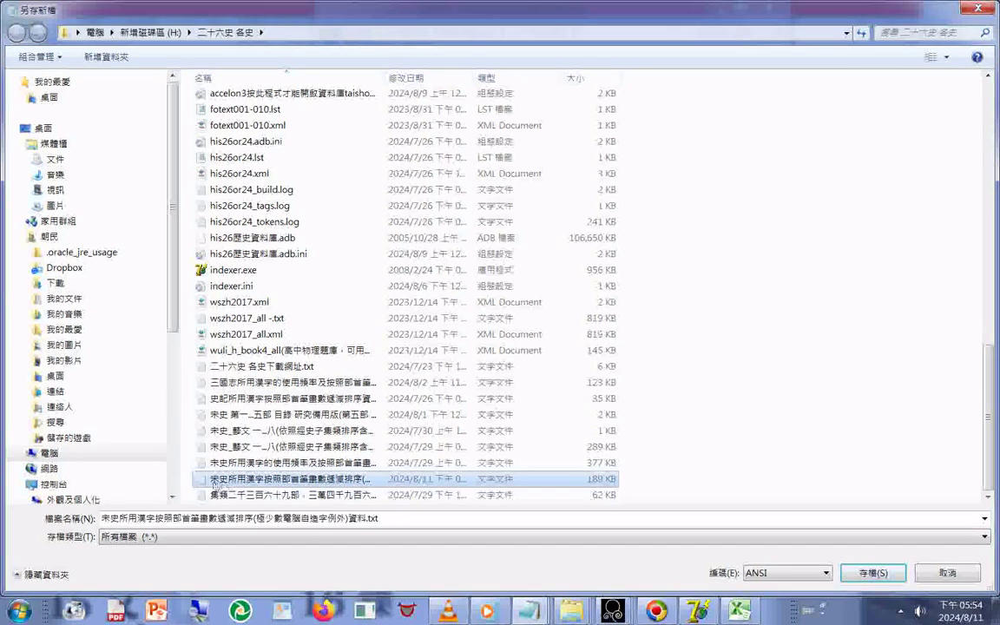
{"action": "left_click", "coordinate": [234, 479]}
{"action": "type", "text": "20"}
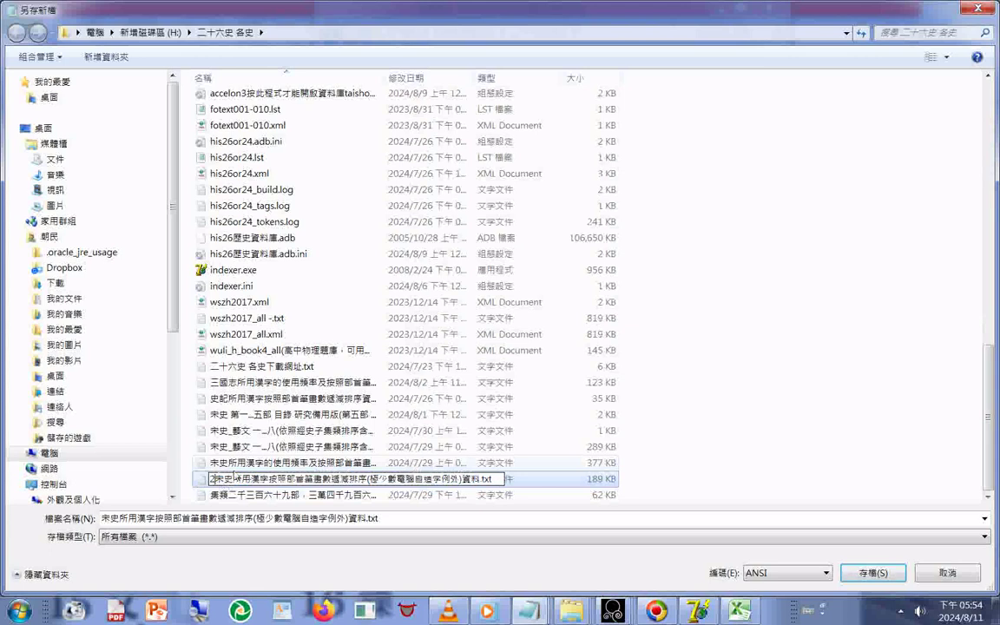
{"action": "type", "text": "_"}
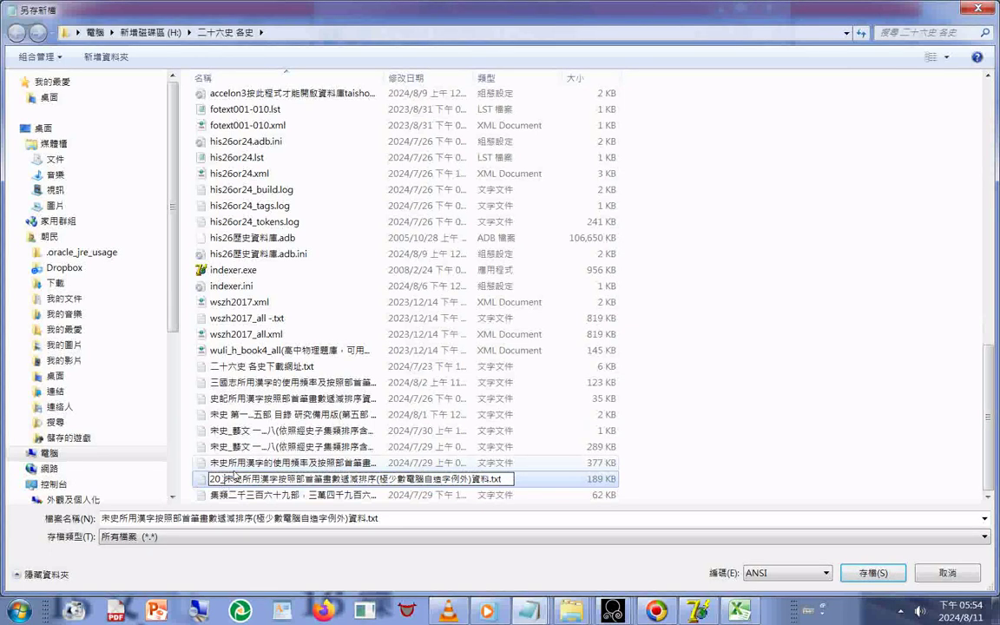
{"action": "key", "text": "Return"}
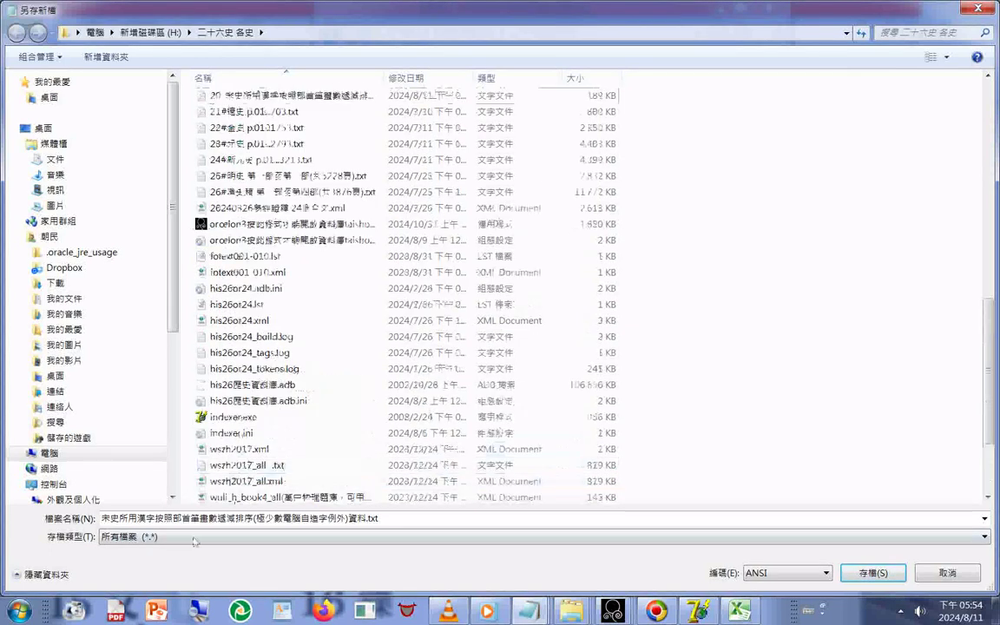
Save the frequency list as 20_宋史所用漢字的使用頻率及按照部首筆畫數遞減排序(極少數電腦自造字例外)資料.txt with ANSI encoding in the 二十六史 各史 folder.
{"action": "key", "text": "shift+Tab"}
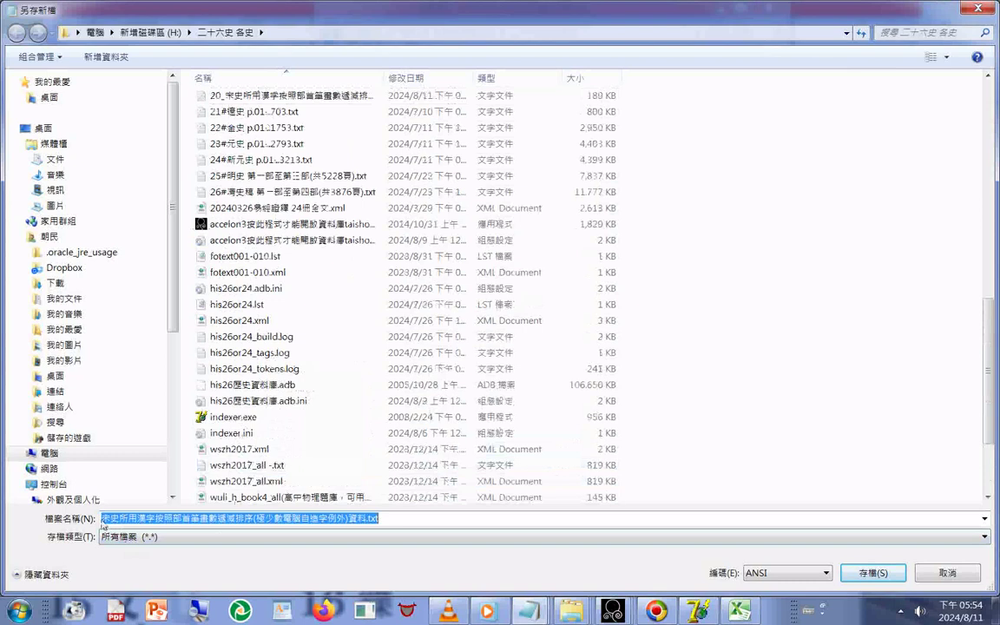
{"action": "key", "text": "Home"}
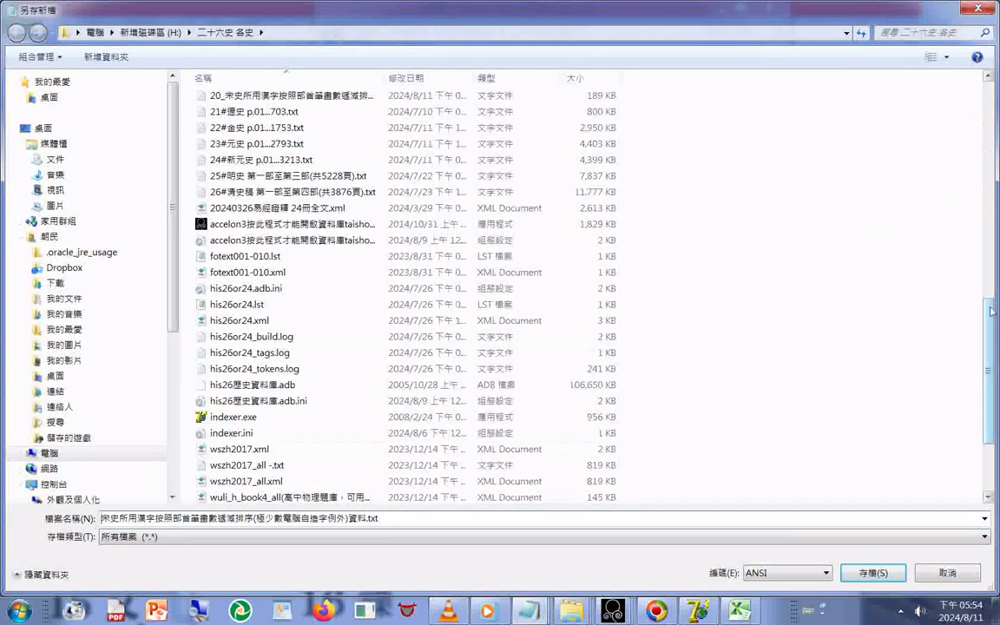
{"action": "scroll", "coordinate": [892, 286], "scroll_direction": "down", "scroll_amount": 3}
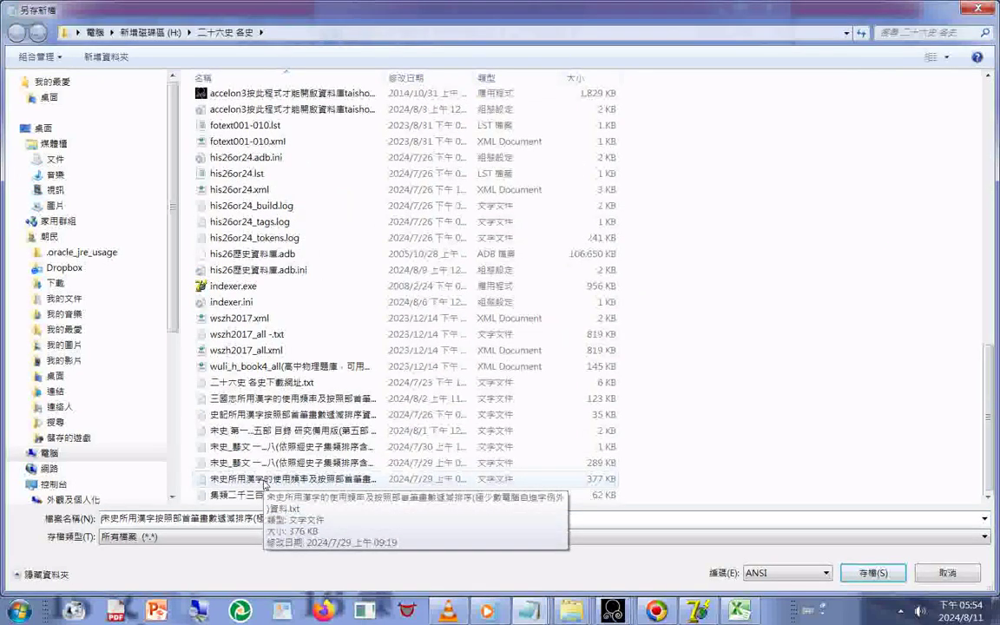
{"action": "left_click", "coordinate": [264, 480]}
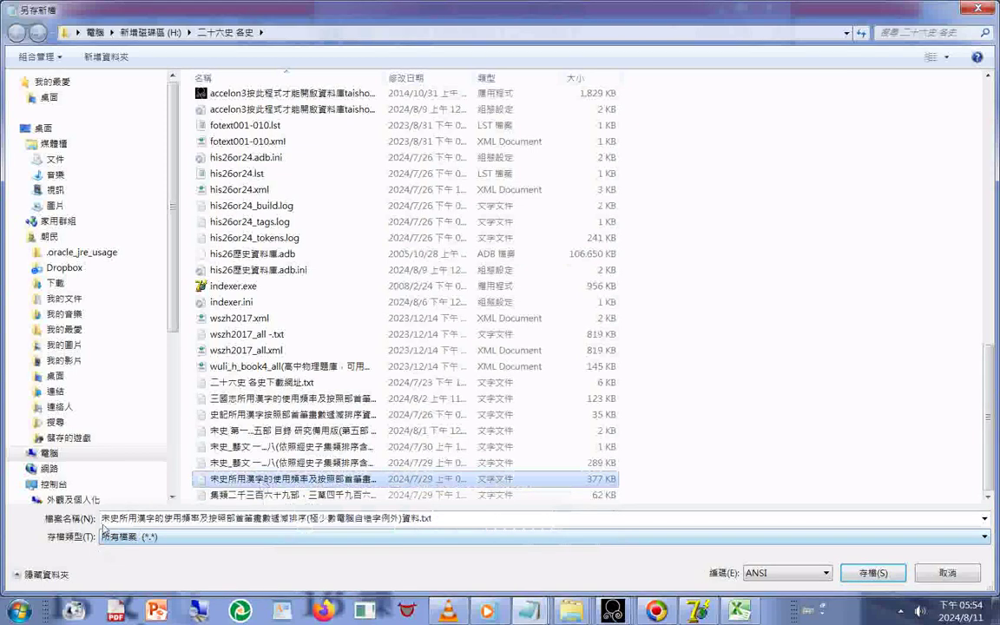
{"action": "left_click", "coordinate": [101, 519]}
{"action": "left_click", "coordinate": [102, 519]}
{"action": "type", "text": "20"}
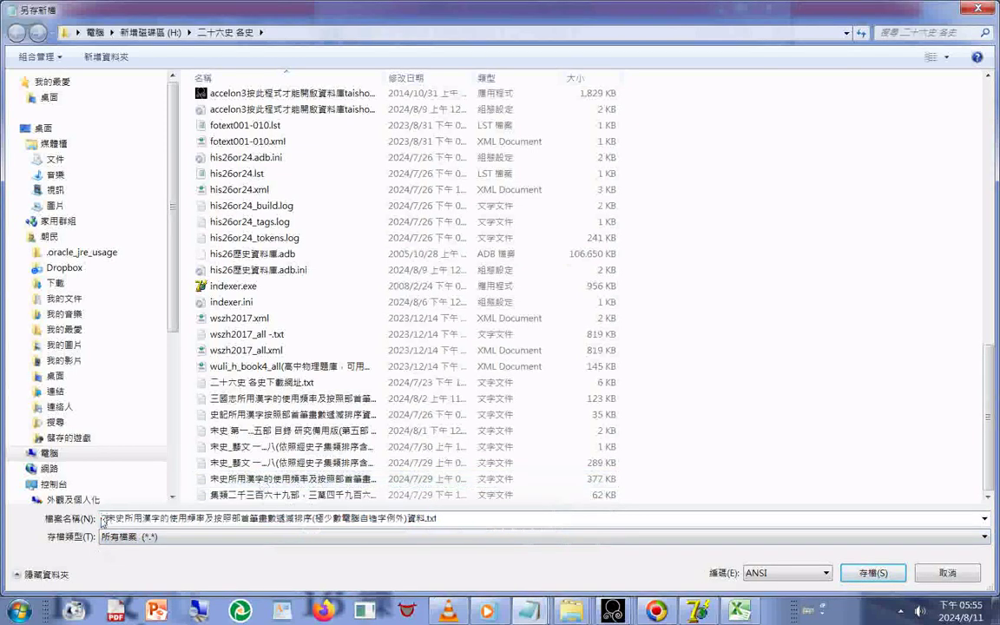
{"action": "type", "text": "."}
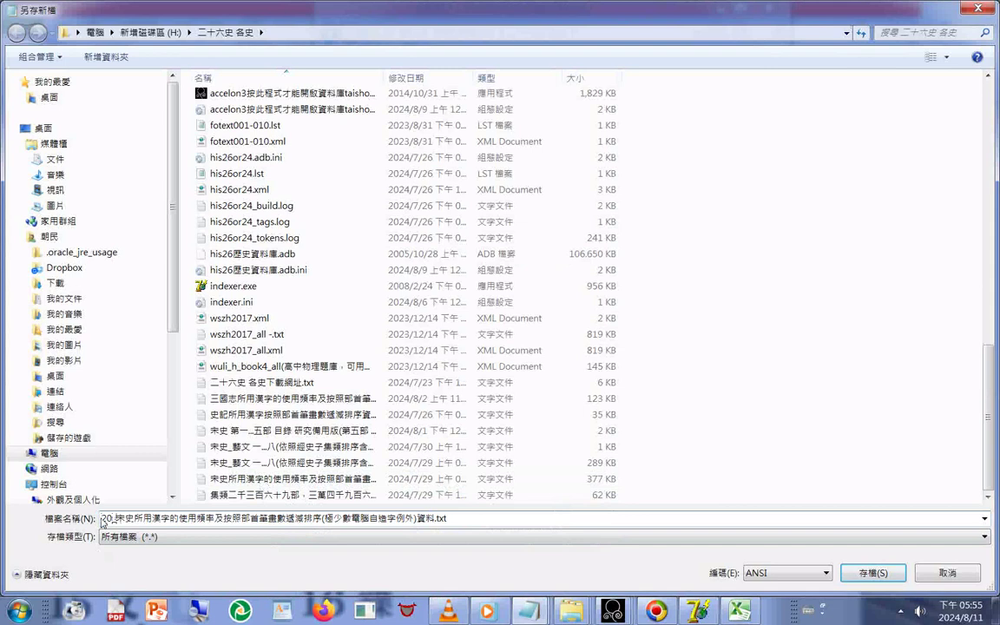
{"action": "key", "text": "ctrl+a"}
{"action": "key", "text": "BackSpace"}
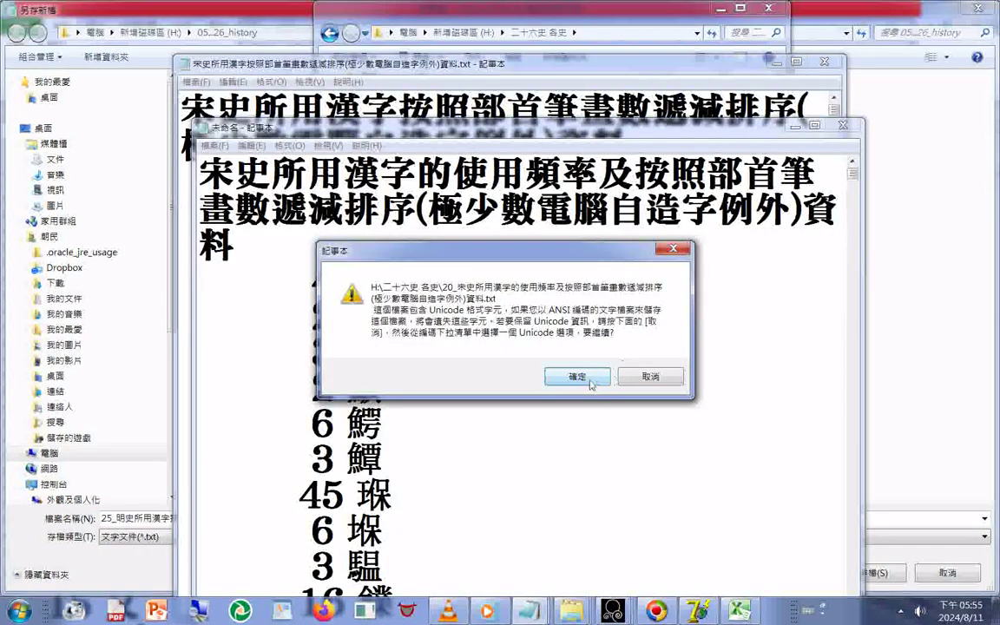
{"action": "left_click", "coordinate": [577, 376]}
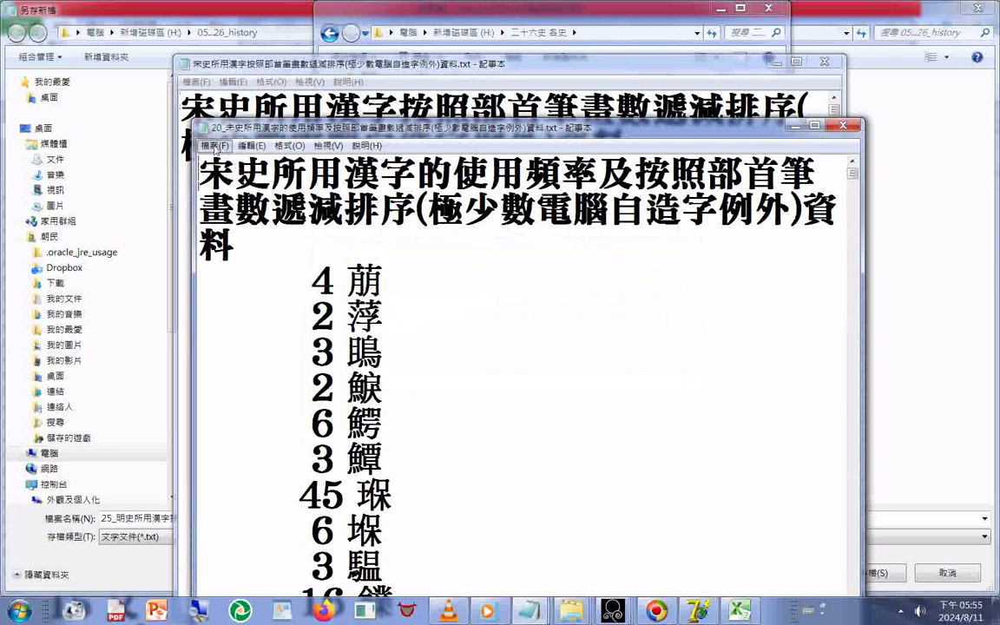
Save the frequency list again under the same 20_ file name with Unicode encoding and all file types shown.
{"action": "left_click", "coordinate": [214, 145]}
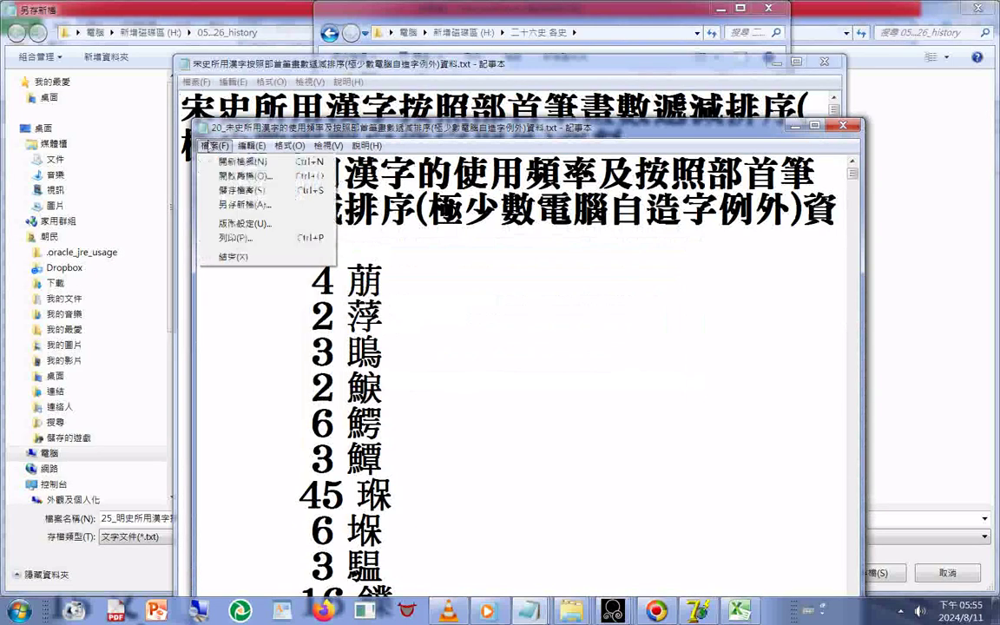
{"action": "left_click", "coordinate": [230, 204]}
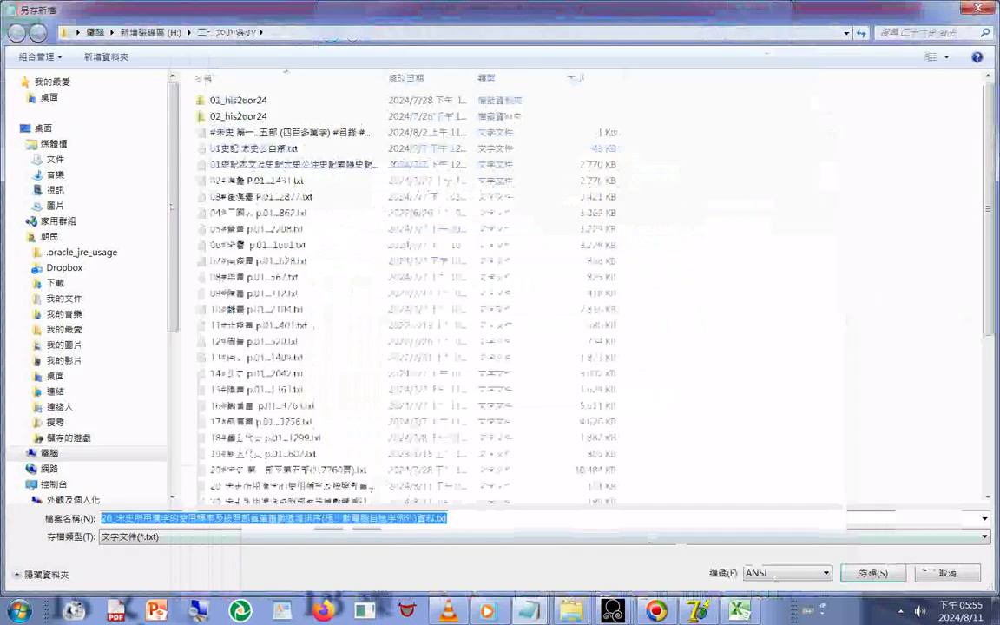
{"action": "left_click", "coordinate": [792, 573]}
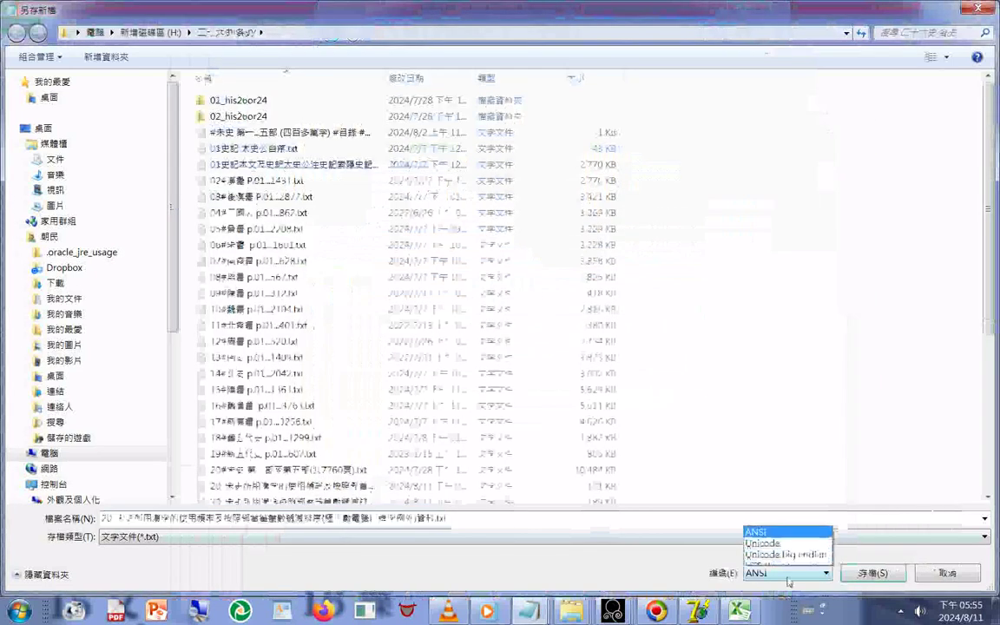
{"action": "left_click", "coordinate": [767, 536]}
{"action": "left_click", "coordinate": [283, 537]}
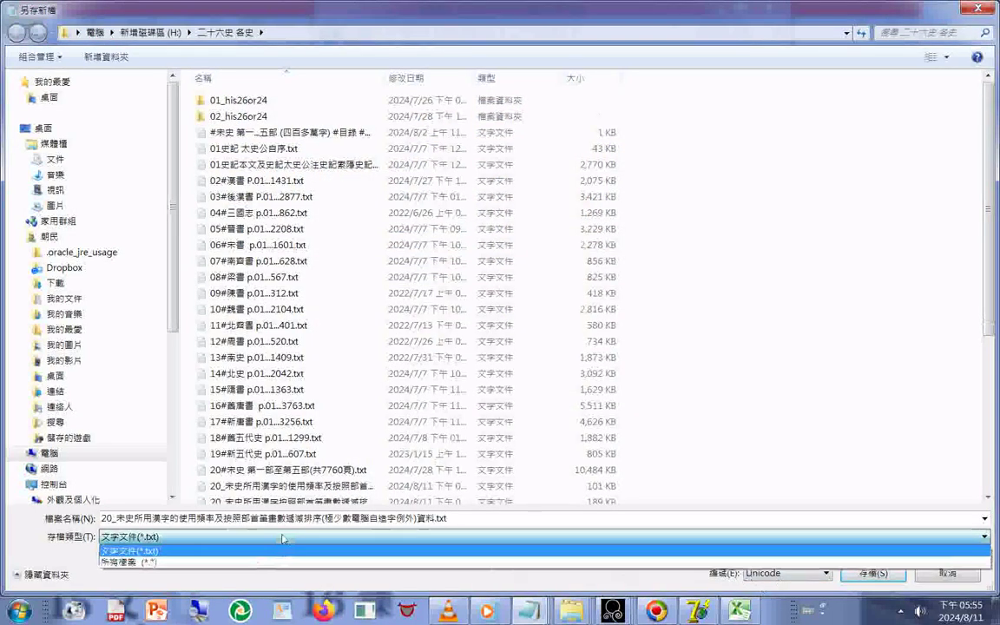
{"action": "left_click", "coordinate": [263, 562]}
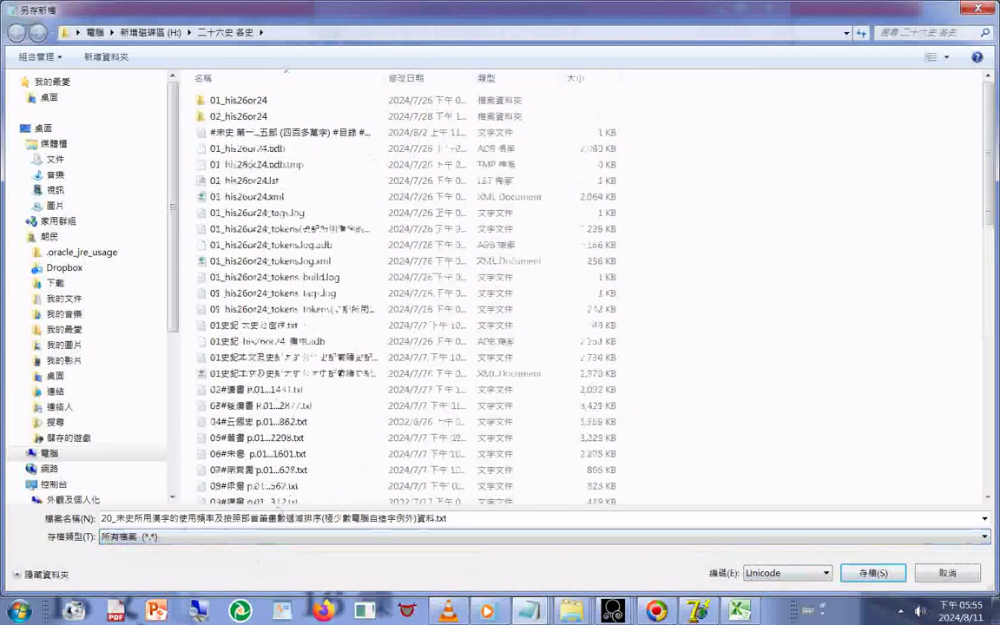
{"action": "left_click", "coordinate": [873, 572]}
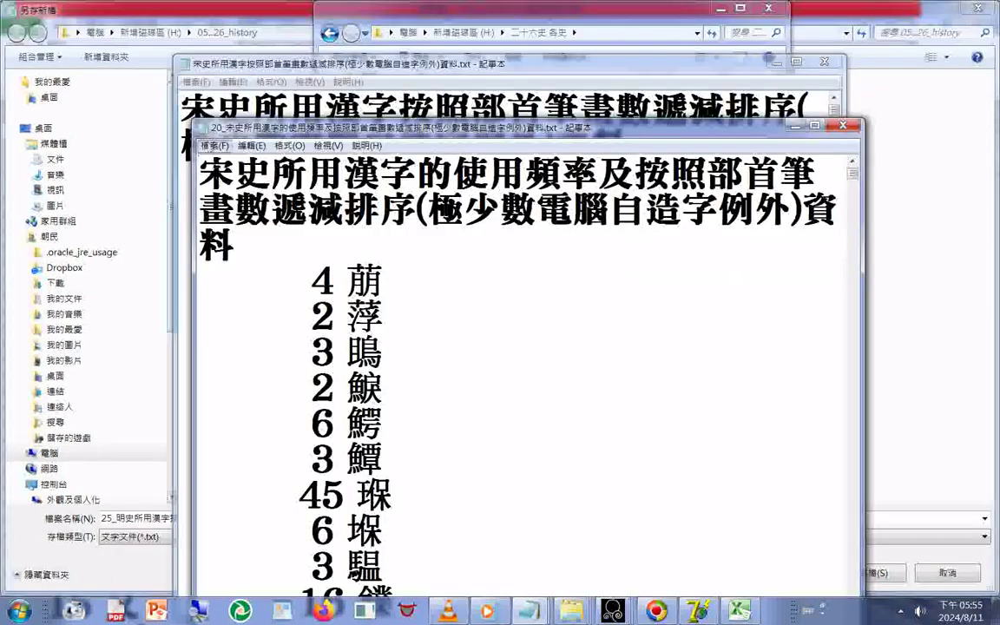
Examine the 宋史 text files in the 二十六史 各史 folder and the sorted files in the 05...26_history folder.
{"action": "left_click", "coordinate": [213, 146]}
{"action": "left_click", "coordinate": [243, 204]}
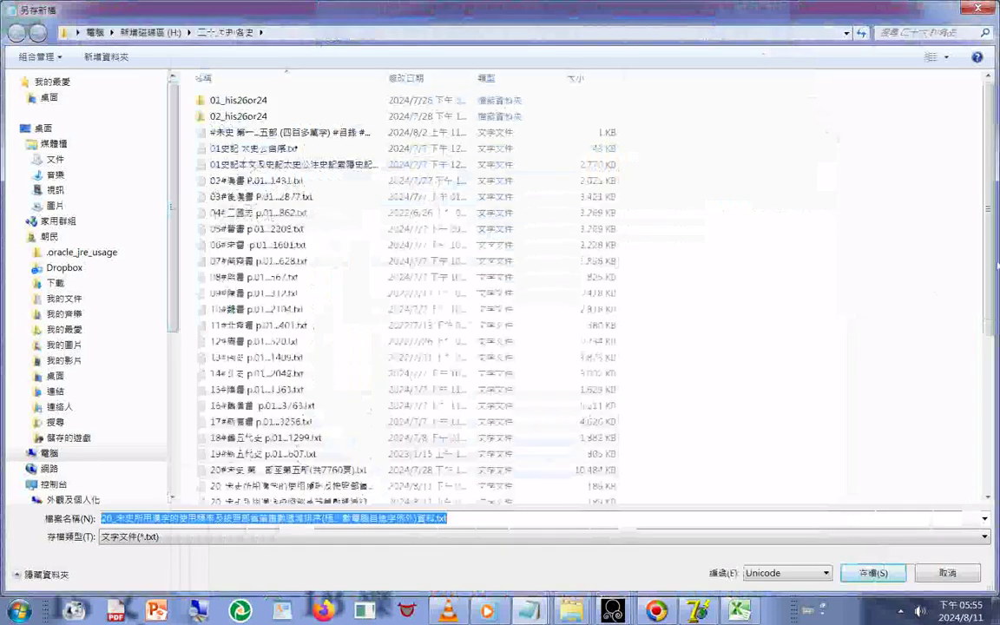
{"action": "scroll", "coordinate": [987, 311], "scroll_direction": "down", "scroll_amount": 5}
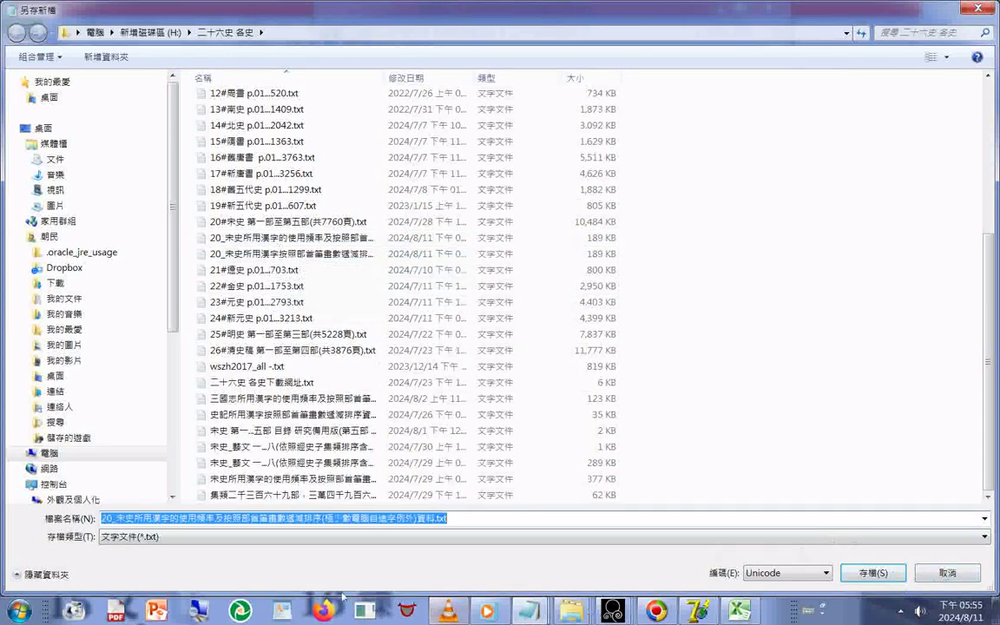
{"action": "mouse_move", "coordinate": [547, 614]}
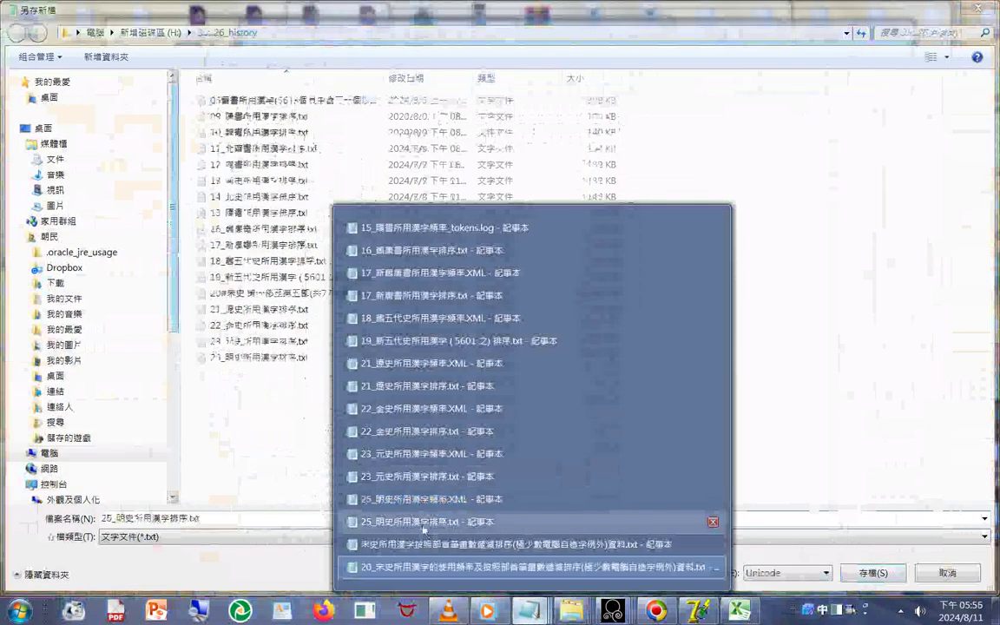
{"action": "left_click", "coordinate": [423, 524]}
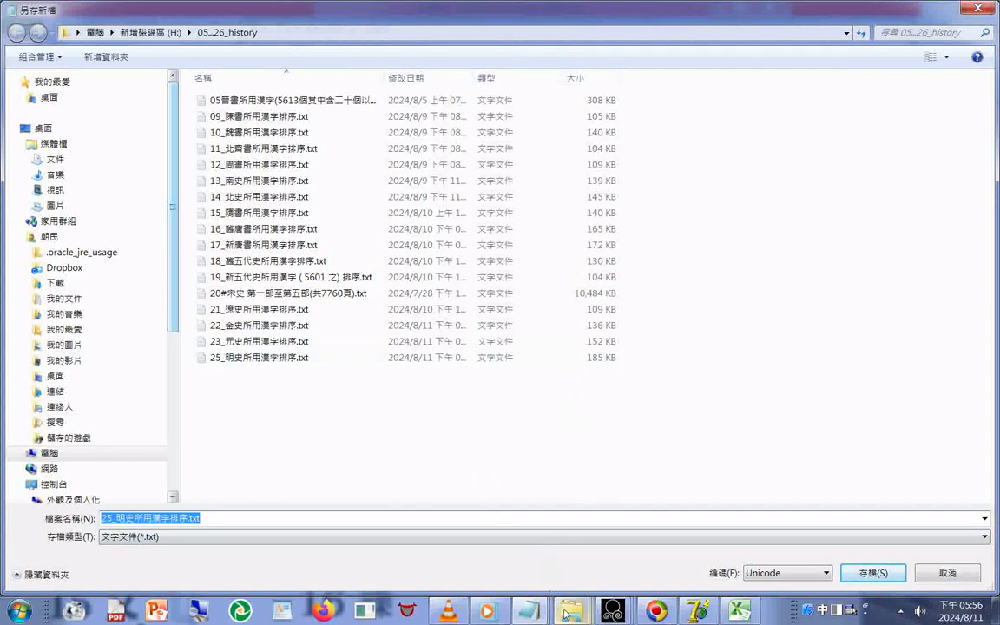
Copy 20_宋史所用漢字按照部首筆畫數遞減排序(極少數電腦自造字例外)資料.txt from the 二十六史 各史 folder into the 05...26_history folder.
{"action": "mouse_move", "coordinate": [512, 610]}
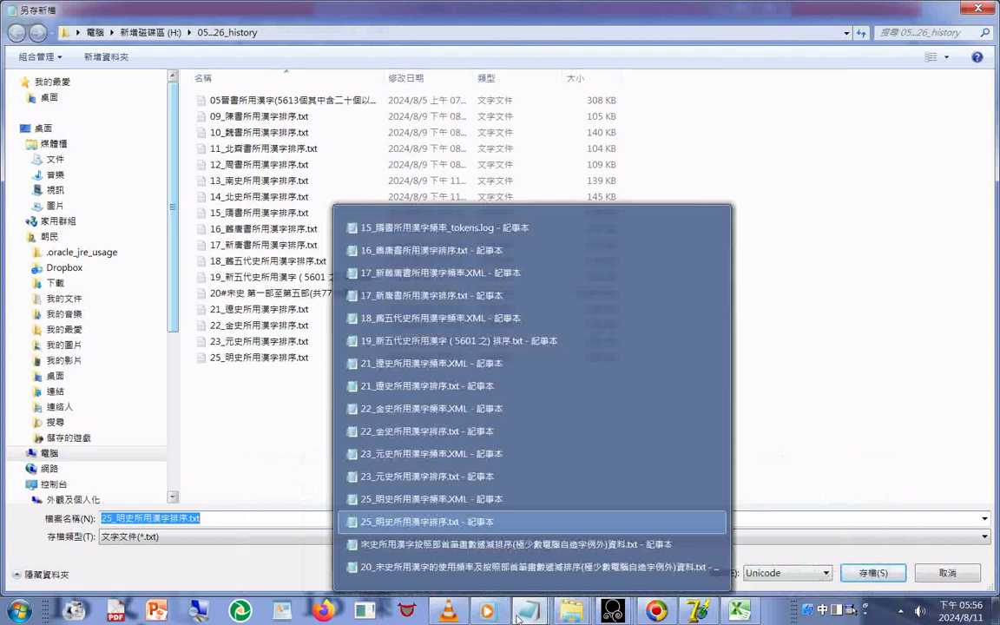
{"action": "left_click", "coordinate": [520, 567]}
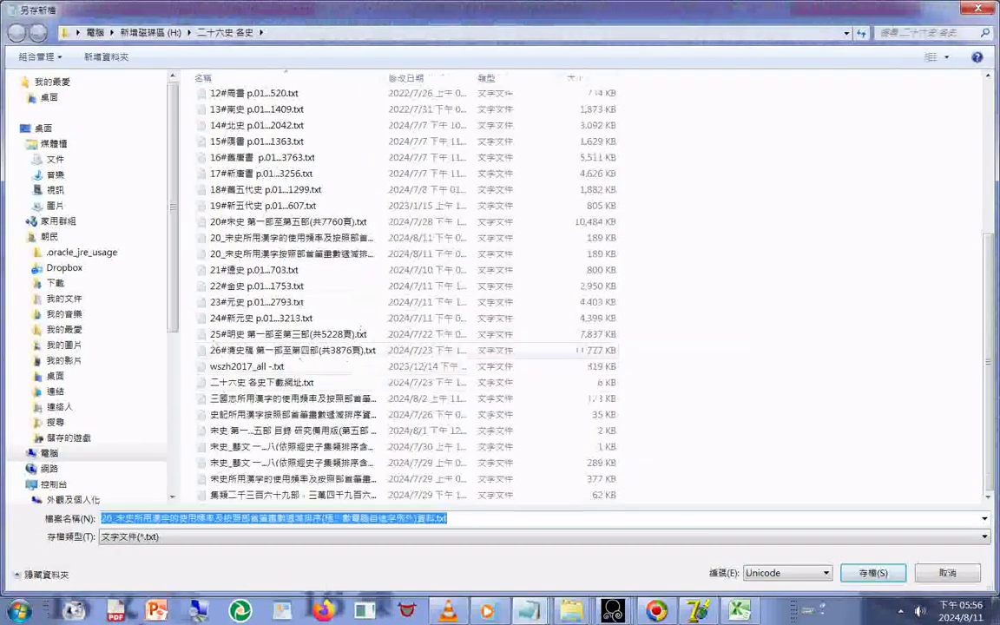
{"action": "left_click", "coordinate": [238, 255]}
{"action": "right_click", "coordinate": [239, 255]}
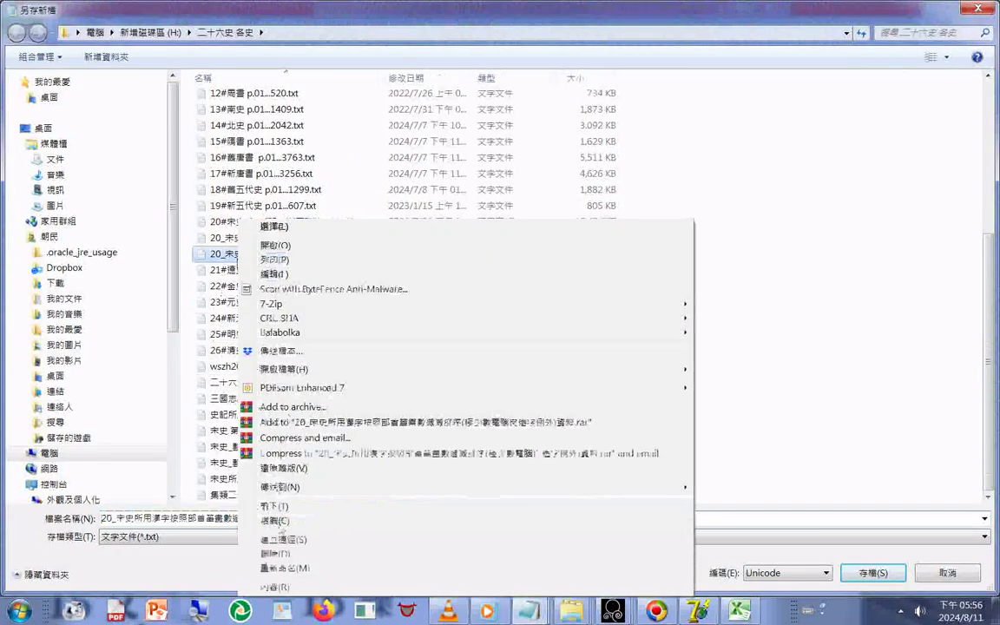
{"action": "left_click", "coordinate": [269, 521]}
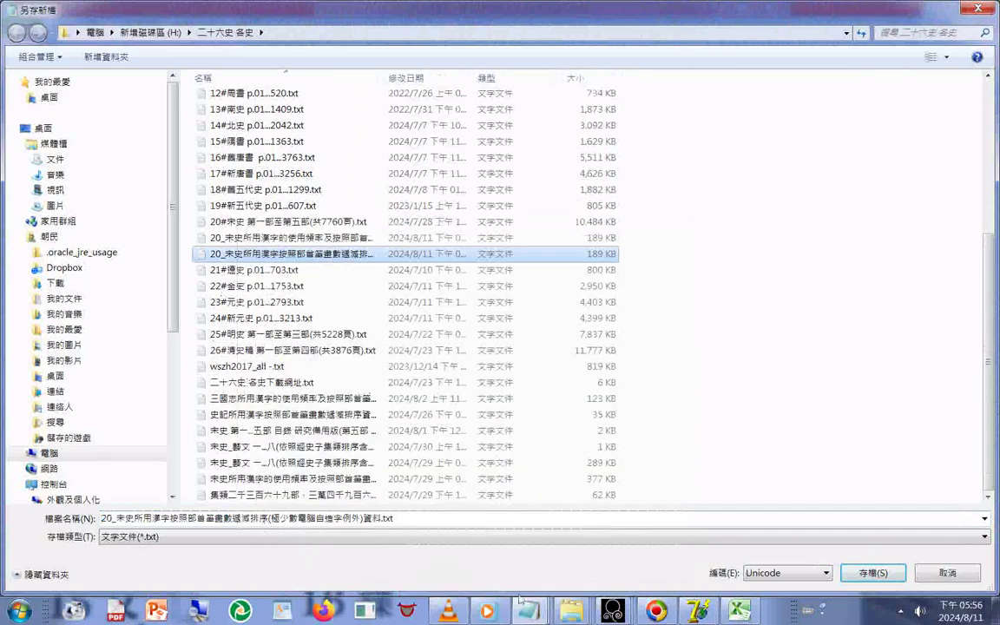
{"action": "left_click", "coordinate": [525, 622]}
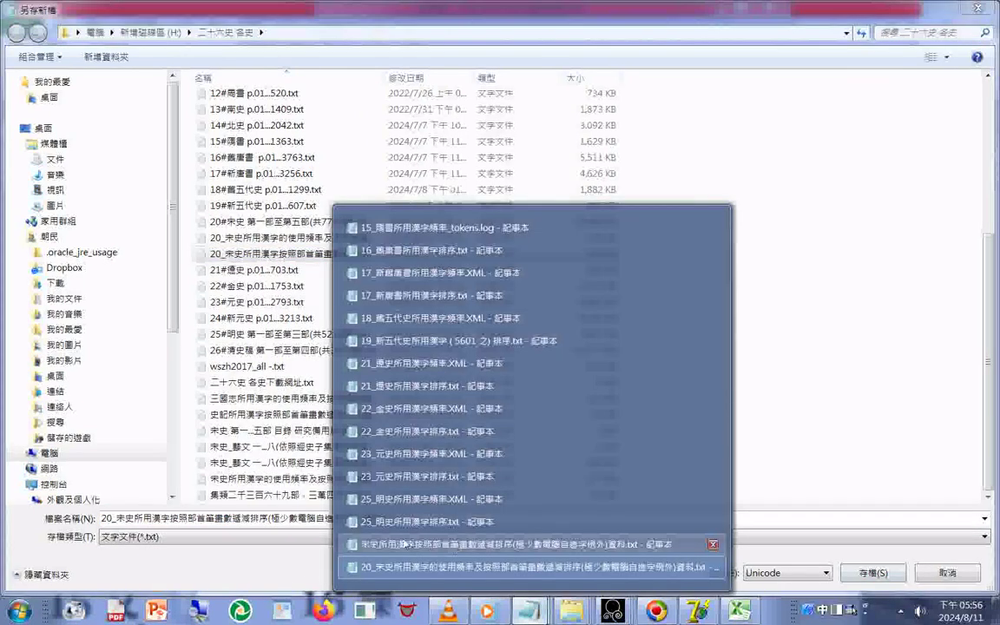
{"action": "left_click", "coordinate": [356, 471]}
{"action": "right_click", "coordinate": [329, 415]}
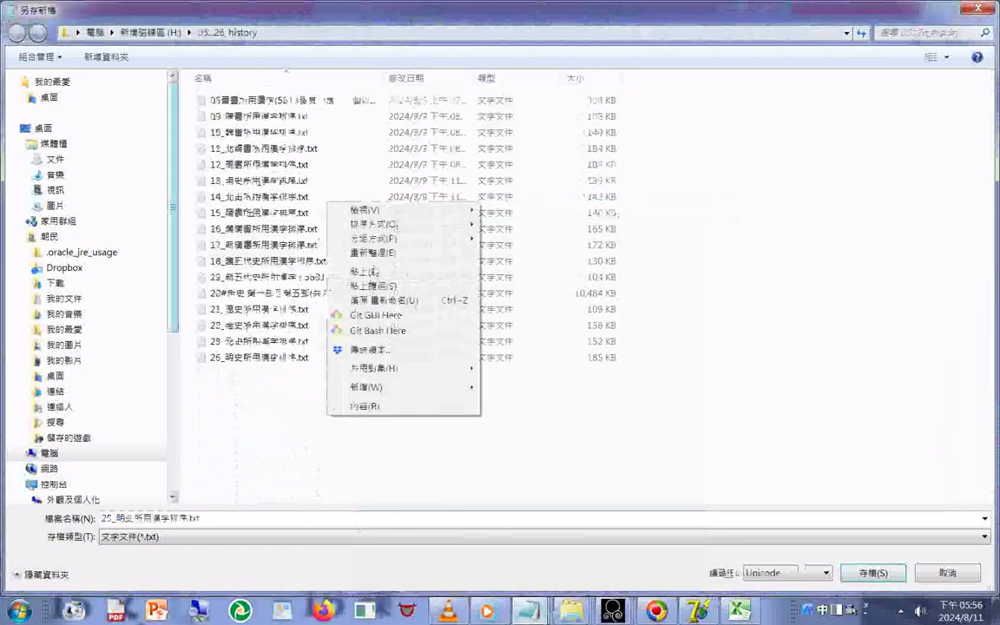
{"action": "left_click", "coordinate": [347, 279]}
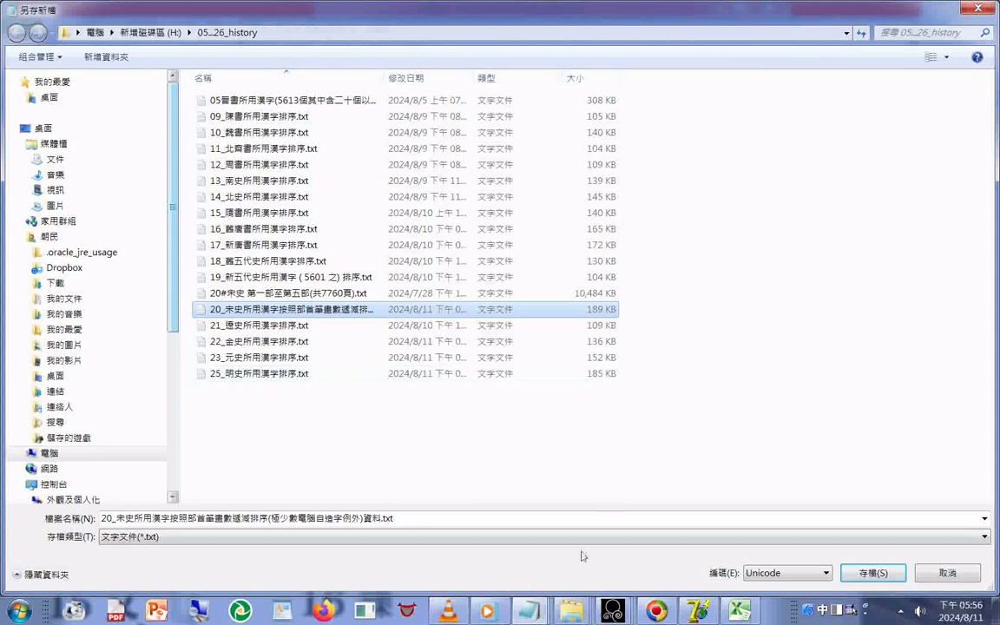
Delete 23_元史所用漢字頻率.adb and 25_明史所用漢字頻率.adb from the 05...26_history folder.
{"action": "left_click", "coordinate": [572, 610]}
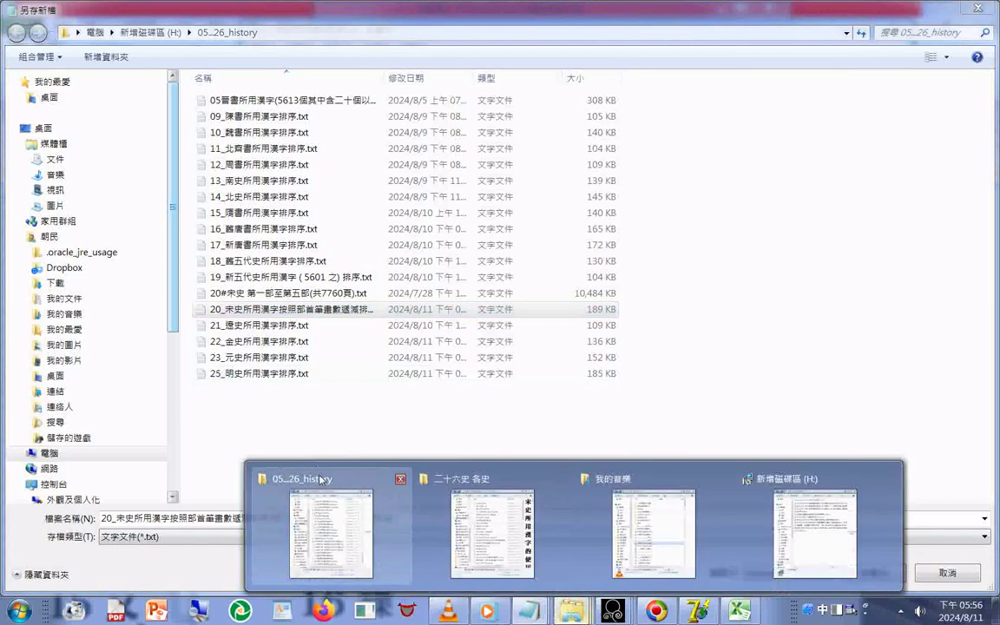
{"action": "left_click", "coordinate": [265, 484]}
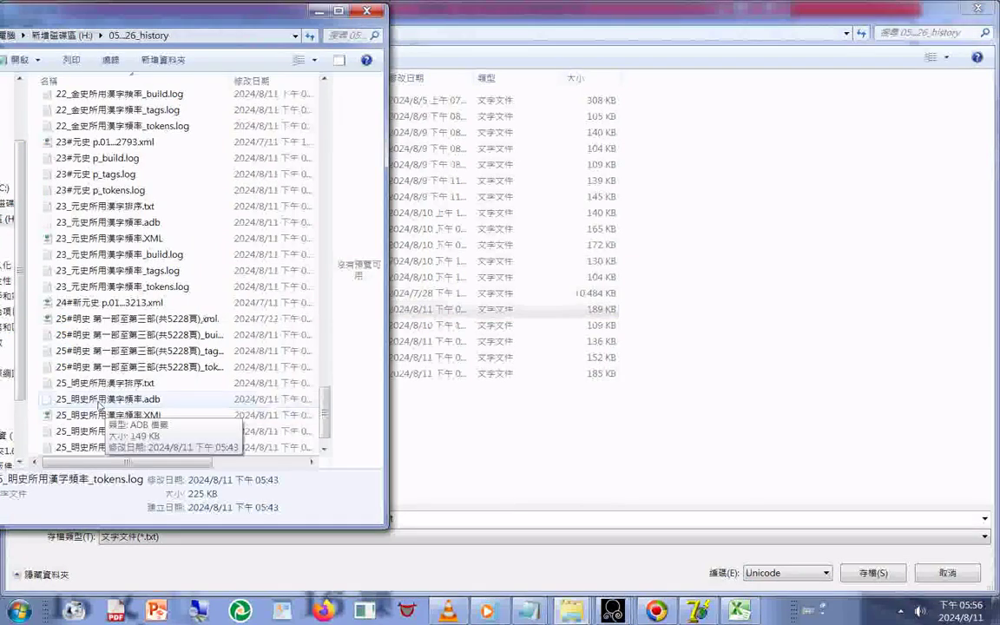
{"action": "left_click", "coordinate": [100, 401]}
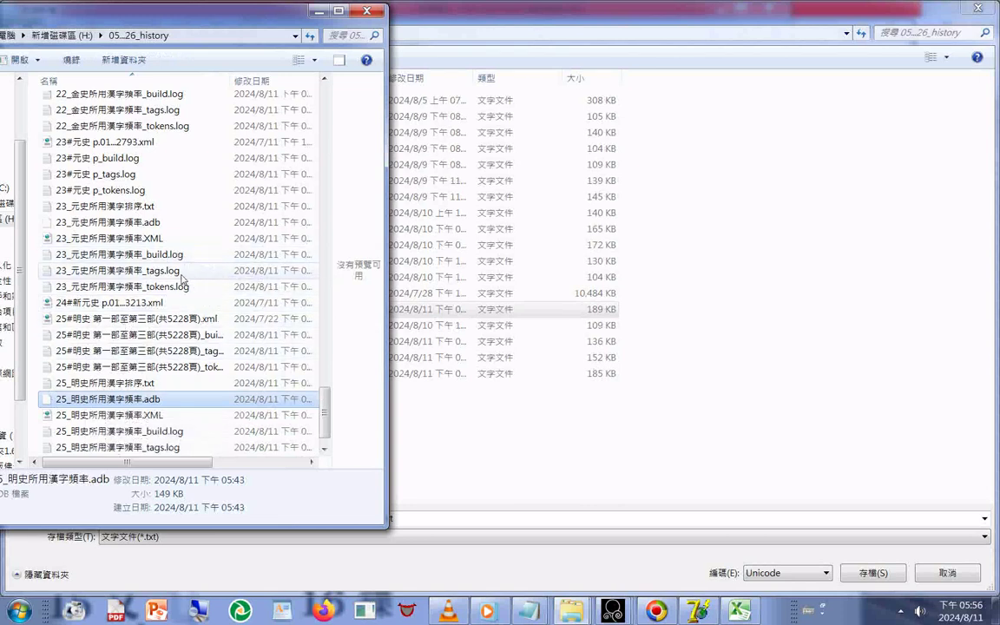
{"action": "left_click", "coordinate": [151, 224], "text": "ctrl"}
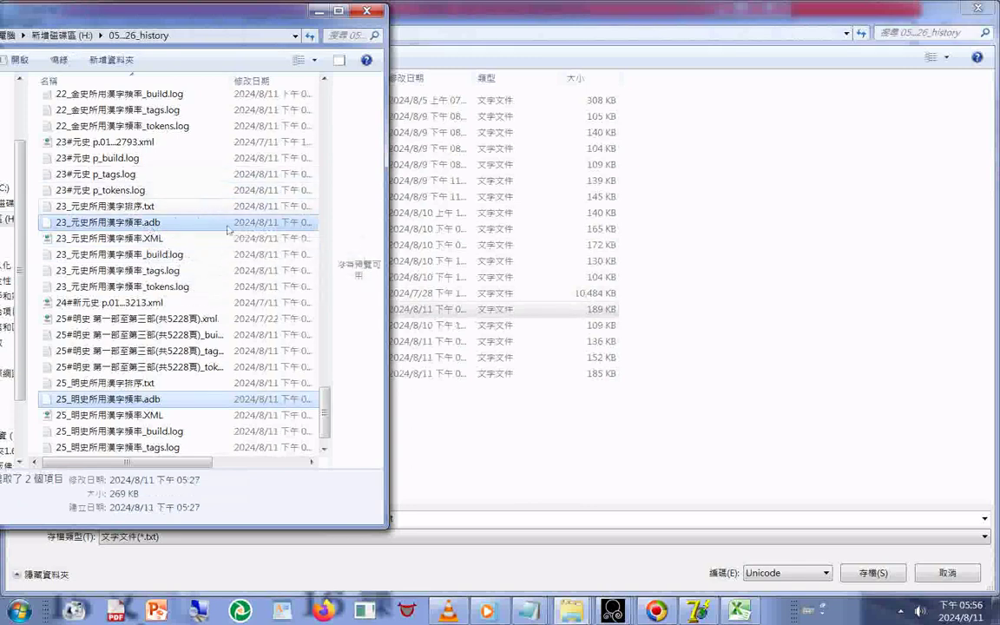
{"action": "scroll", "coordinate": [180, 422], "scroll_direction": "down", "scroll_amount": 1}
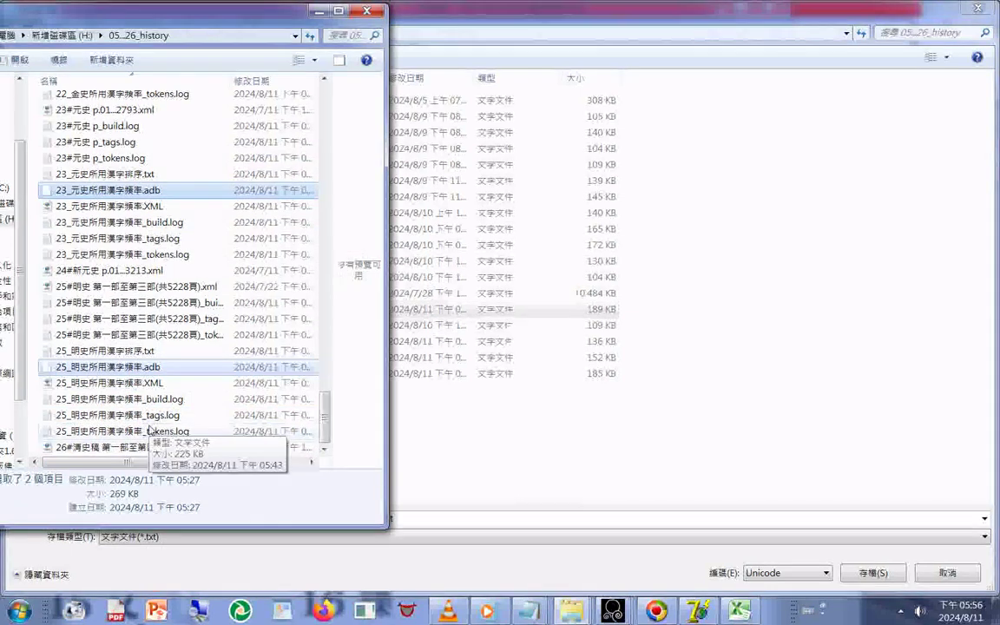
{"action": "key", "text": "Delete"}
{"action": "left_click", "coordinate": [549, 320]}
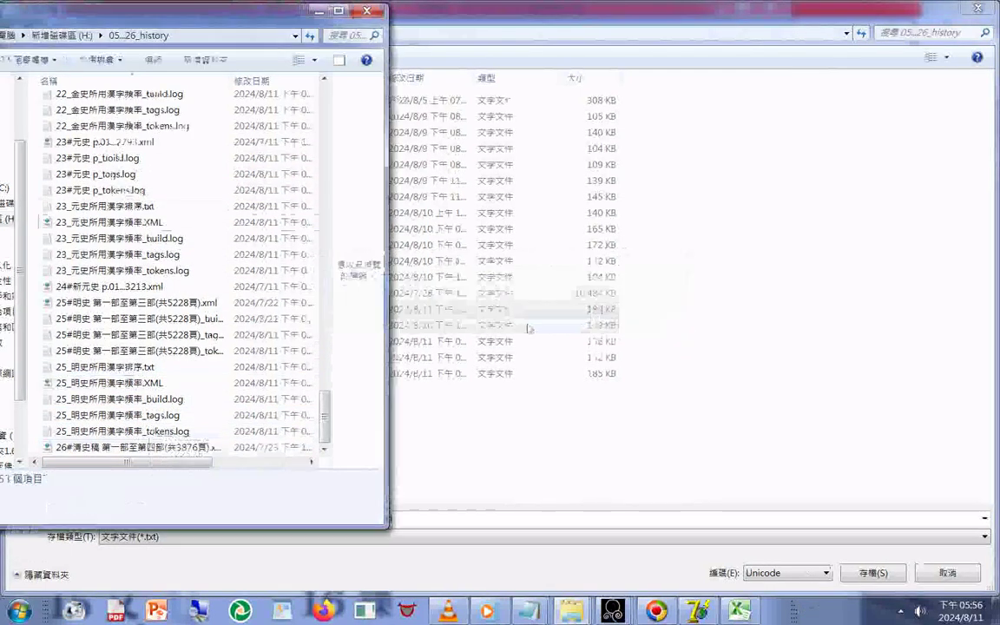
Check the file details of the 25#明史 XML in 05...26_history and the 20#宋史 text in 二十六史 各史, returning to the sorted-file list.
{"action": "scroll", "coordinate": [205, 163], "scroll_direction": "up", "scroll_amount": 2}
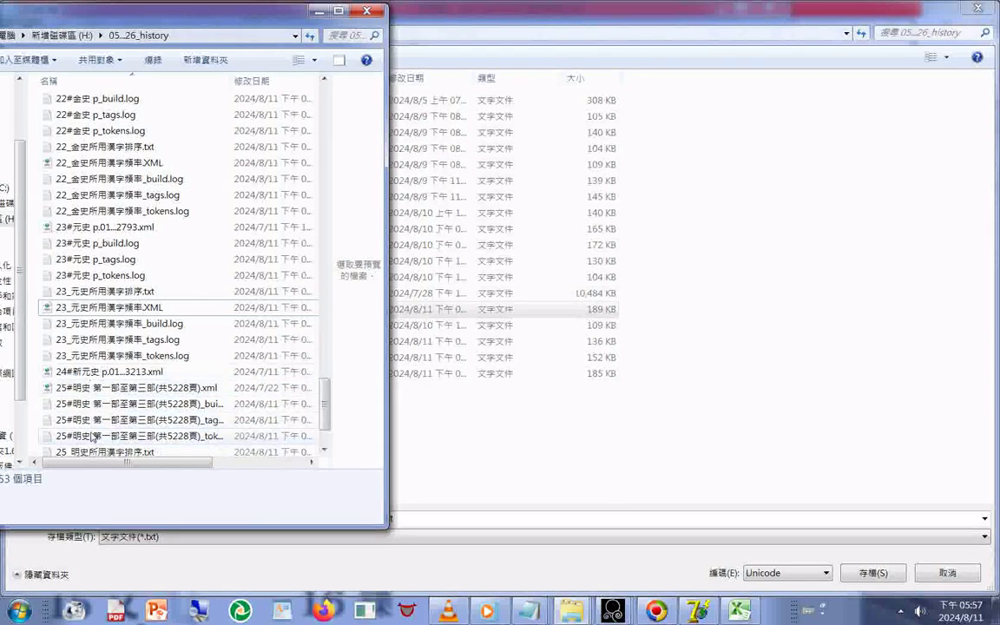
{"action": "scroll", "coordinate": [92, 437], "scroll_direction": "down", "scroll_amount": 2}
{"action": "left_click", "coordinate": [146, 303]}
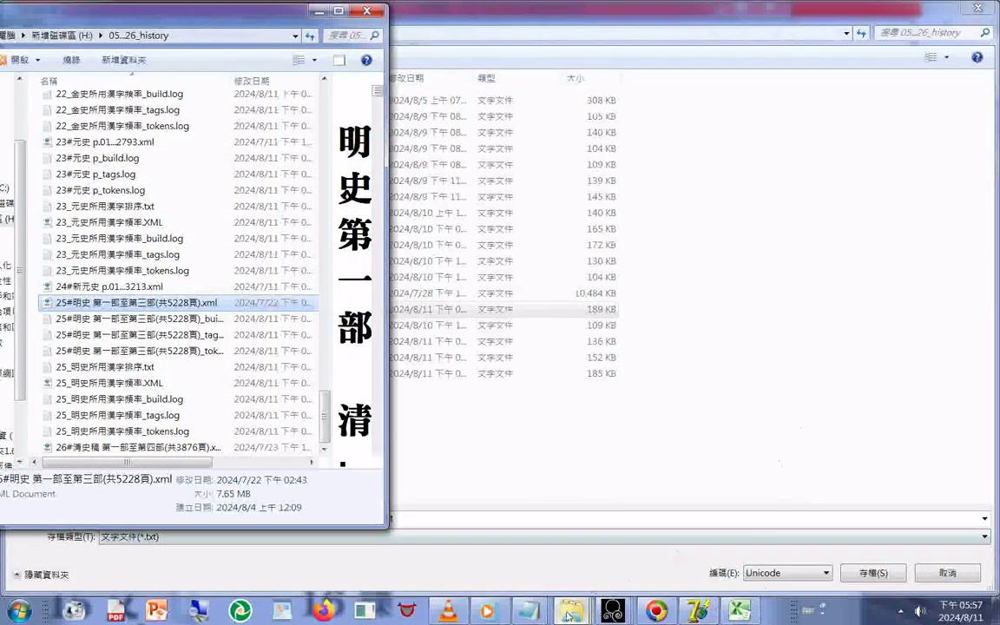
{"action": "mouse_move", "coordinate": [567, 614]}
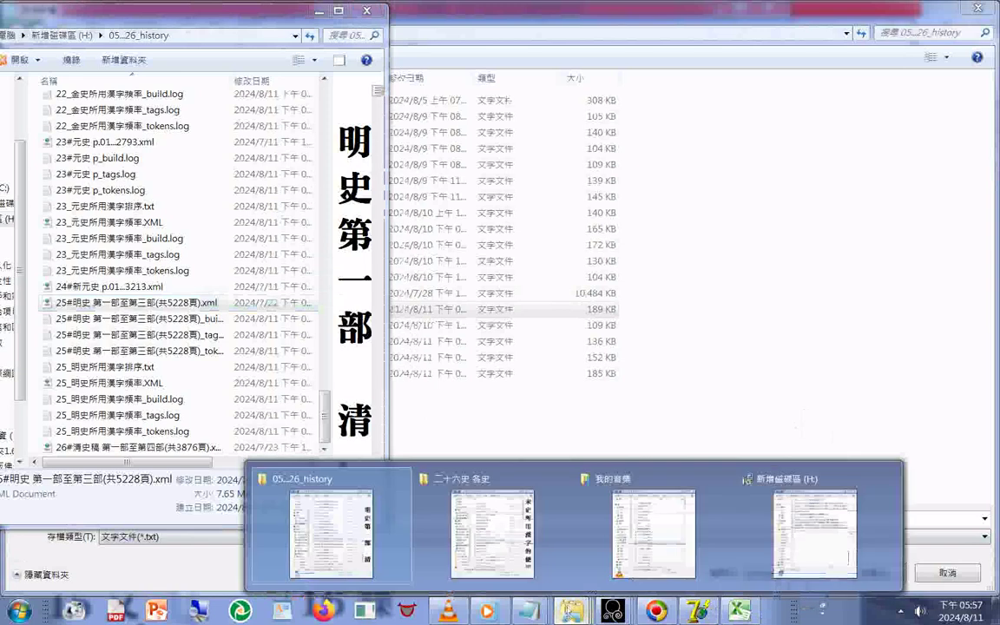
{"action": "left_click", "coordinate": [488, 485]}
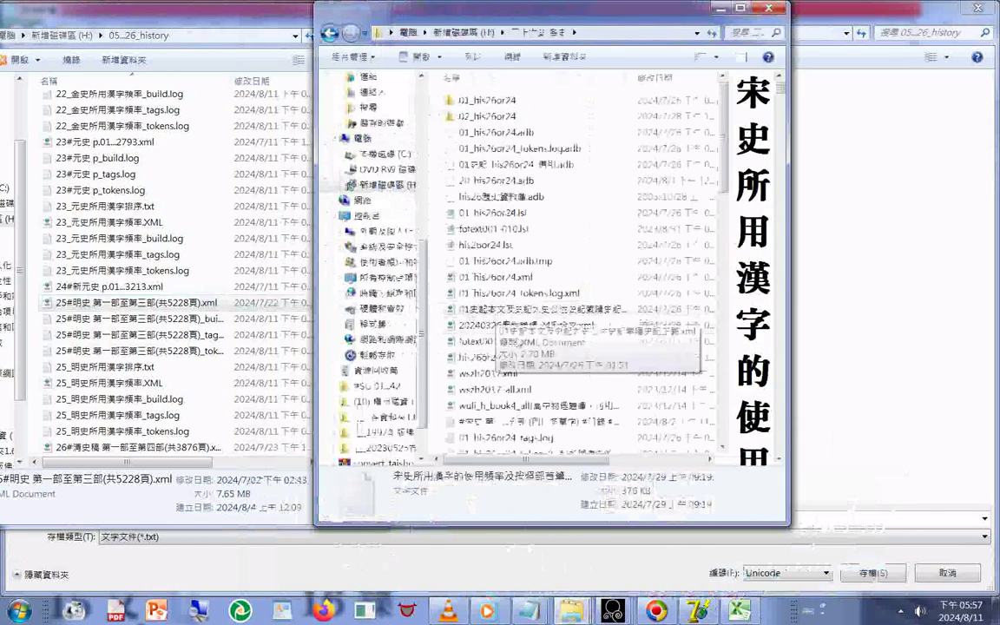
{"action": "left_click", "coordinate": [502, 422]}
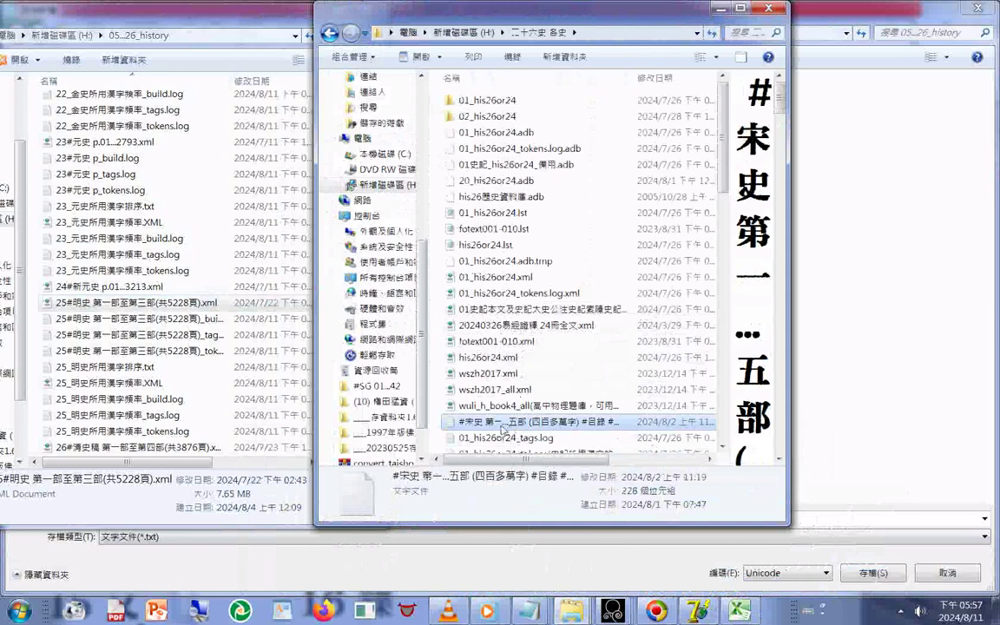
{"action": "scroll", "coordinate": [503, 429], "scroll_direction": "down", "scroll_amount": 10}
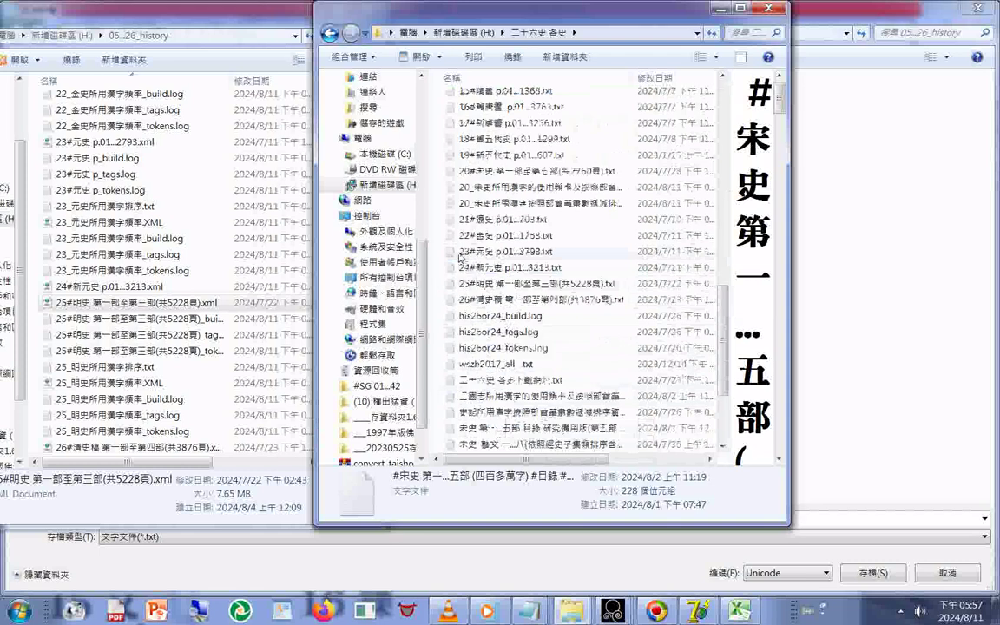
{"action": "scroll", "coordinate": [461, 258], "scroll_direction": "down", "scroll_amount": 3}
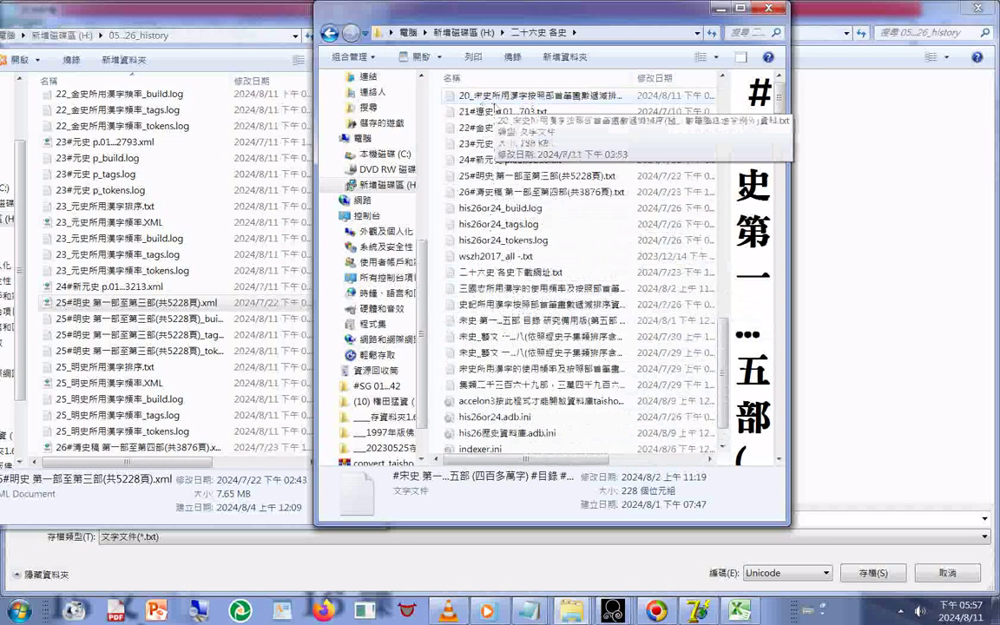
{"action": "scroll", "coordinate": [493, 109], "scroll_direction": "up", "scroll_amount": 2}
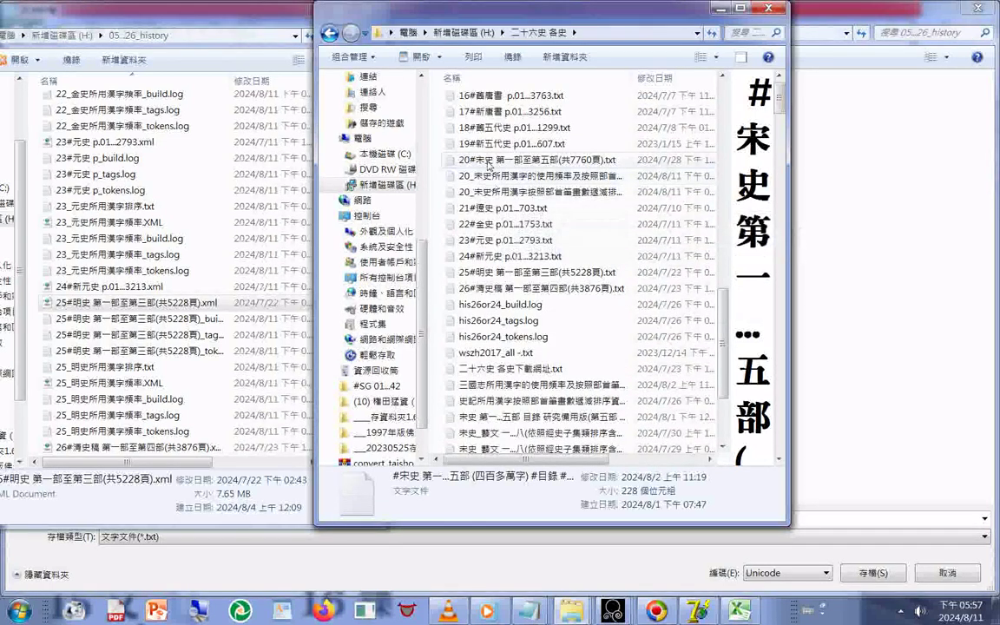
{"action": "left_click", "coordinate": [488, 161]}
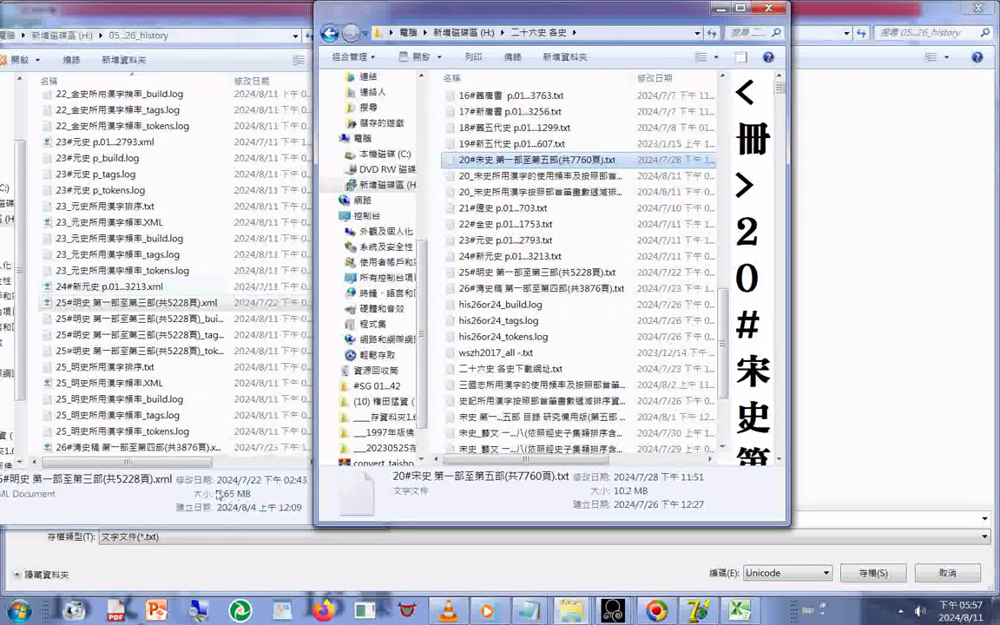
{"action": "left_click", "coordinate": [525, 613]}
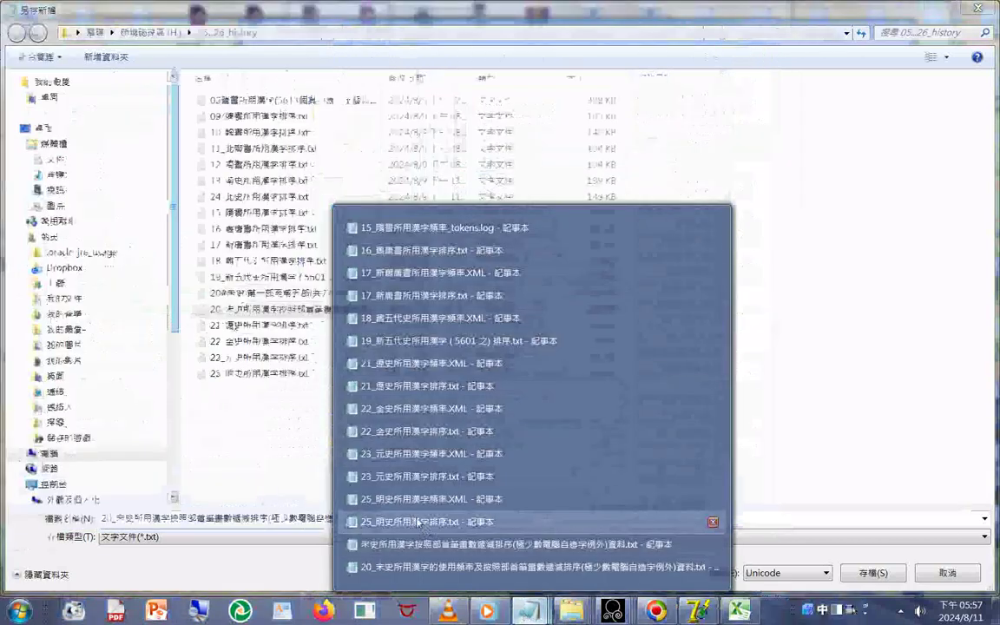
{"action": "left_click", "coordinate": [418, 521]}
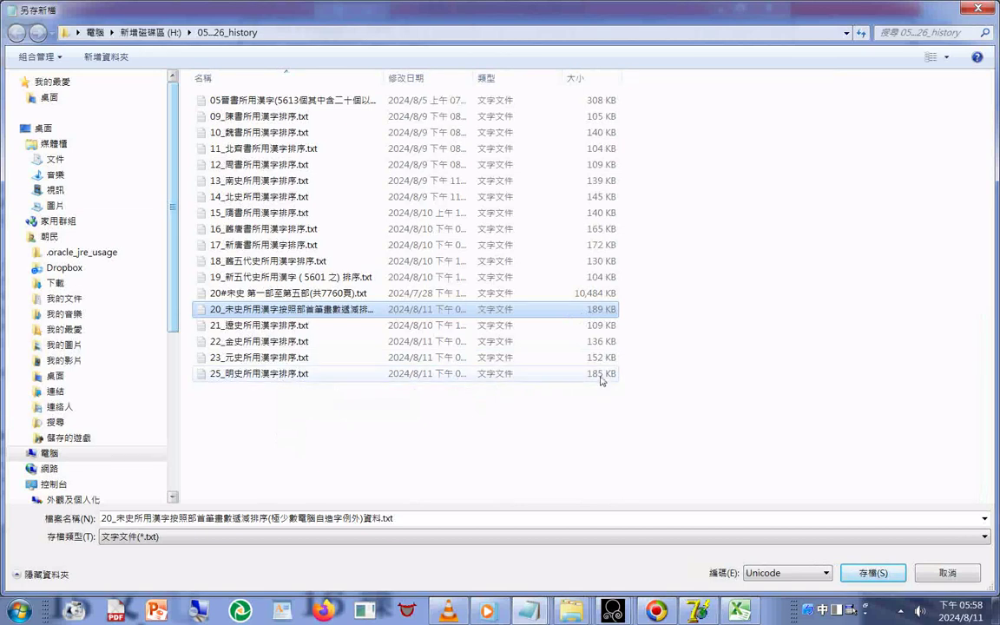
Switch to the Excel workbook, add a new worksheet after 25_明史, and enter 20_ in cell A1.
{"action": "left_click", "coordinate": [740, 615]}
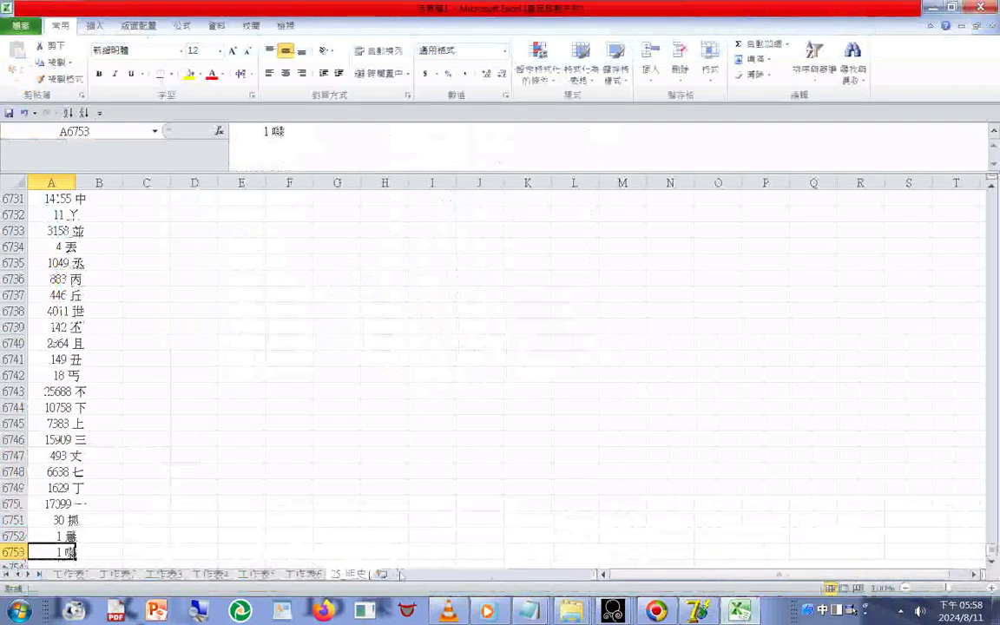
{"action": "left_click", "coordinate": [387, 574]}
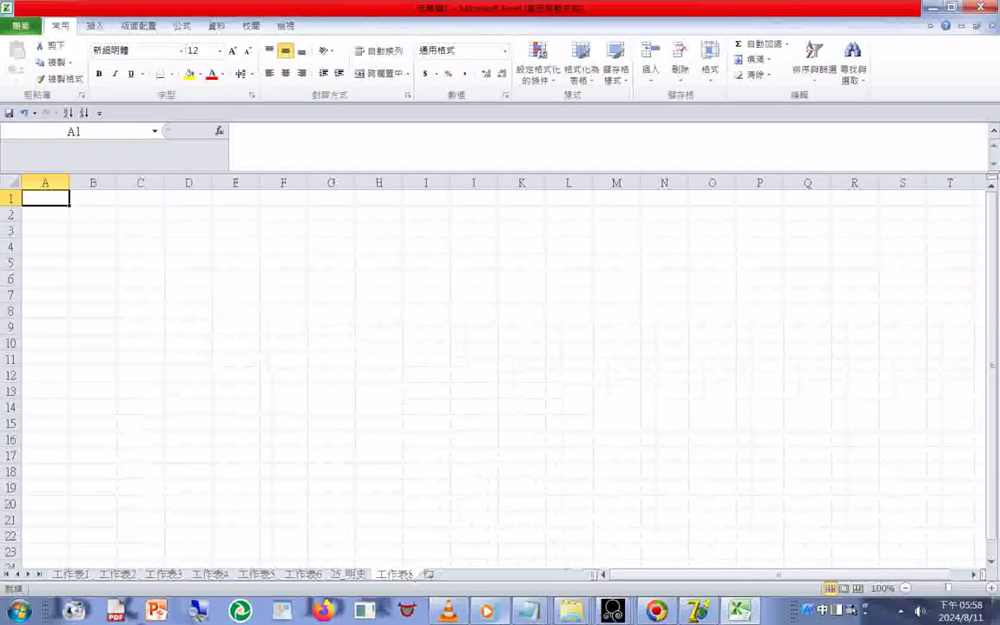
{"action": "type", "text": "20"}
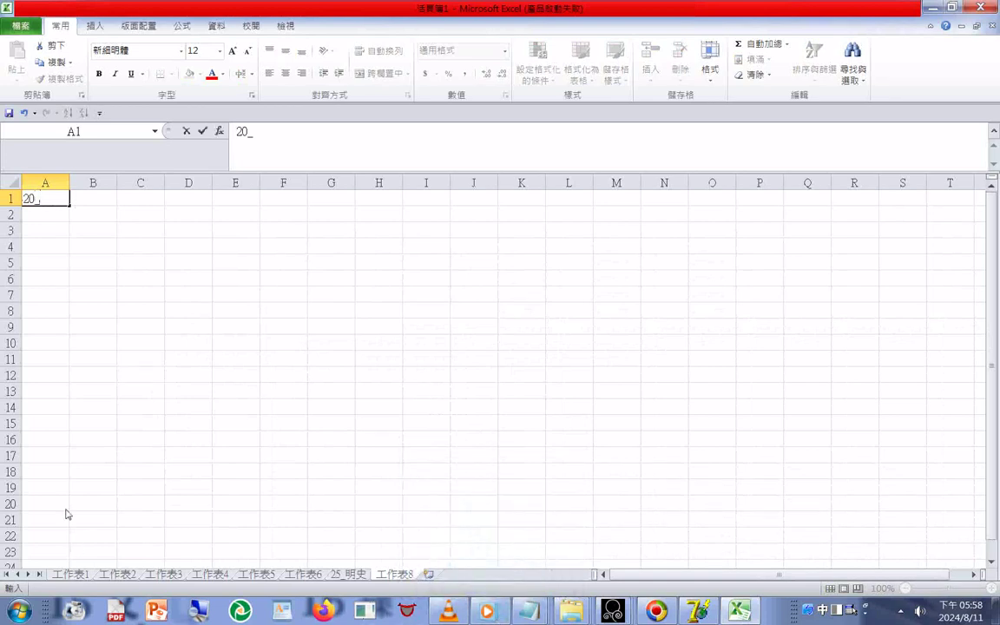
Rename the new worksheet as 20_宋史.
{"action": "right_click", "coordinate": [381, 574]}
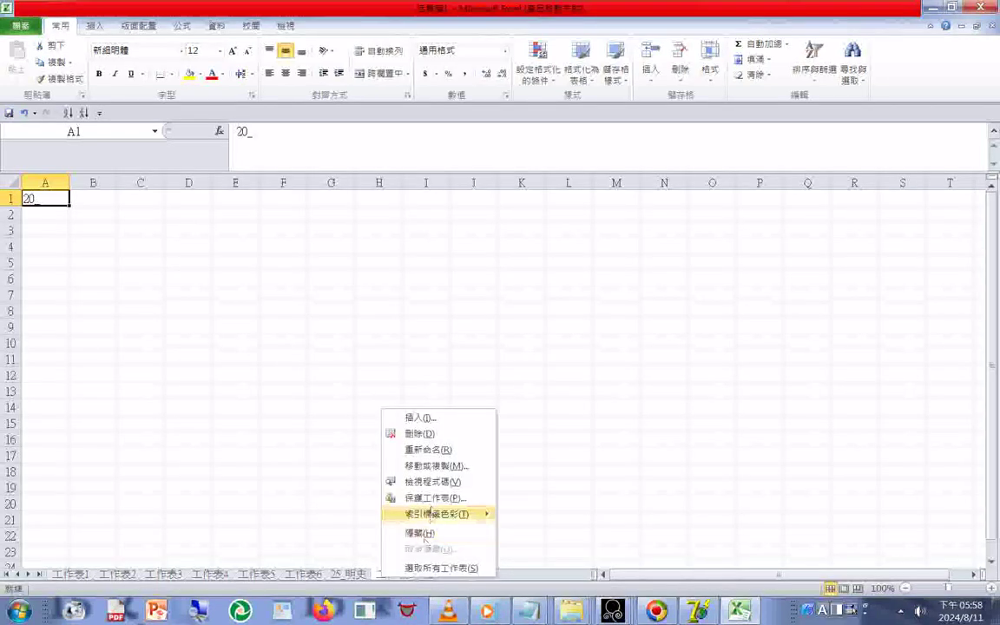
{"action": "left_click", "coordinate": [415, 449]}
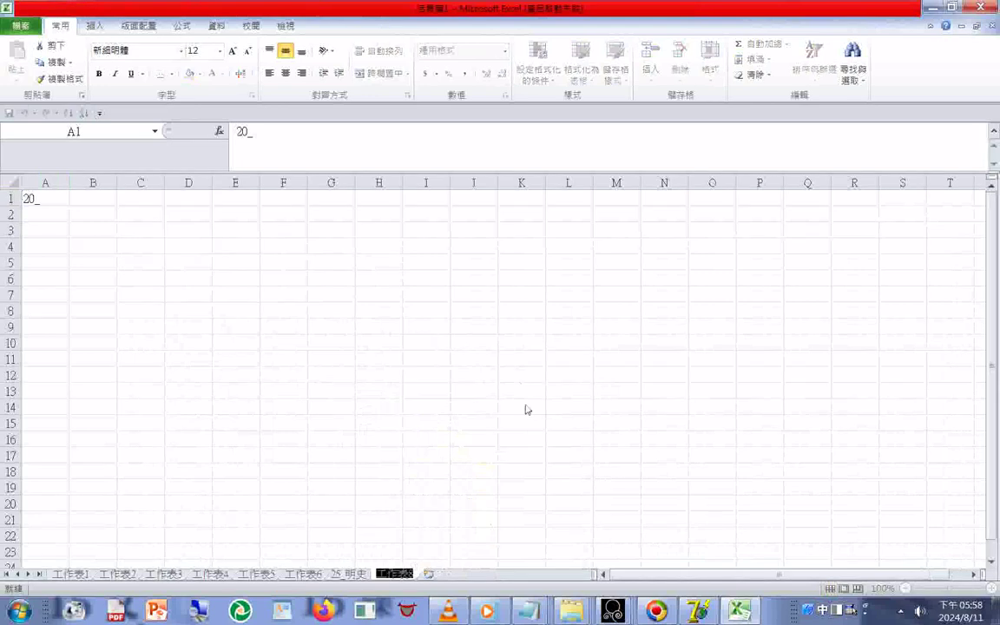
{"action": "type", "text": "20"}
{"action": "key", "text": "Return"}
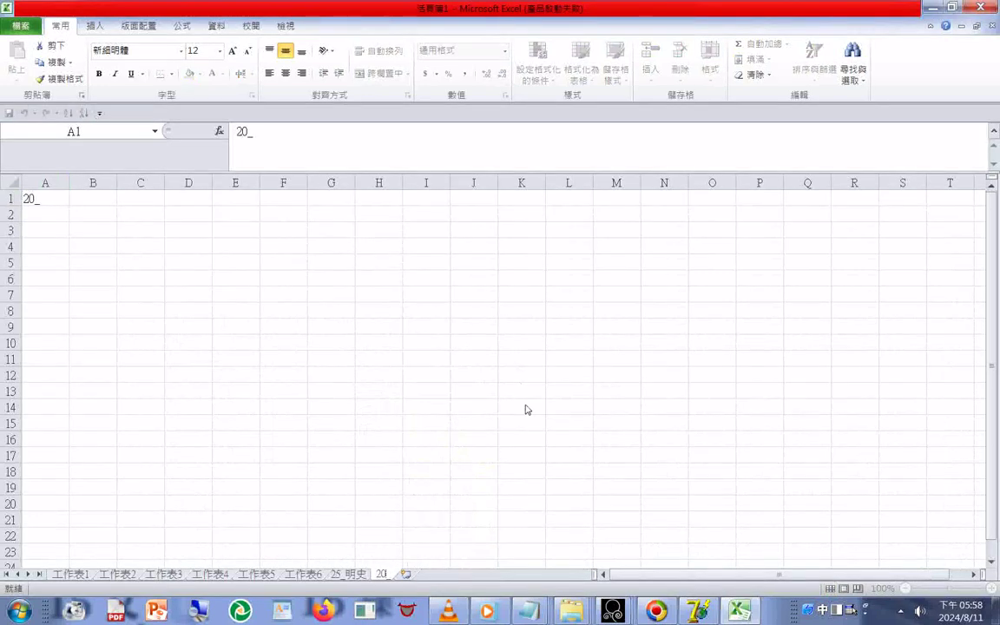
{"action": "type", "text": "ㄙㄨㄟˋ"}
{"action": "key", "text": "space"}
{"action": "type", "text": "ㄕˇ"}
{"action": "key", "text": "Return"}
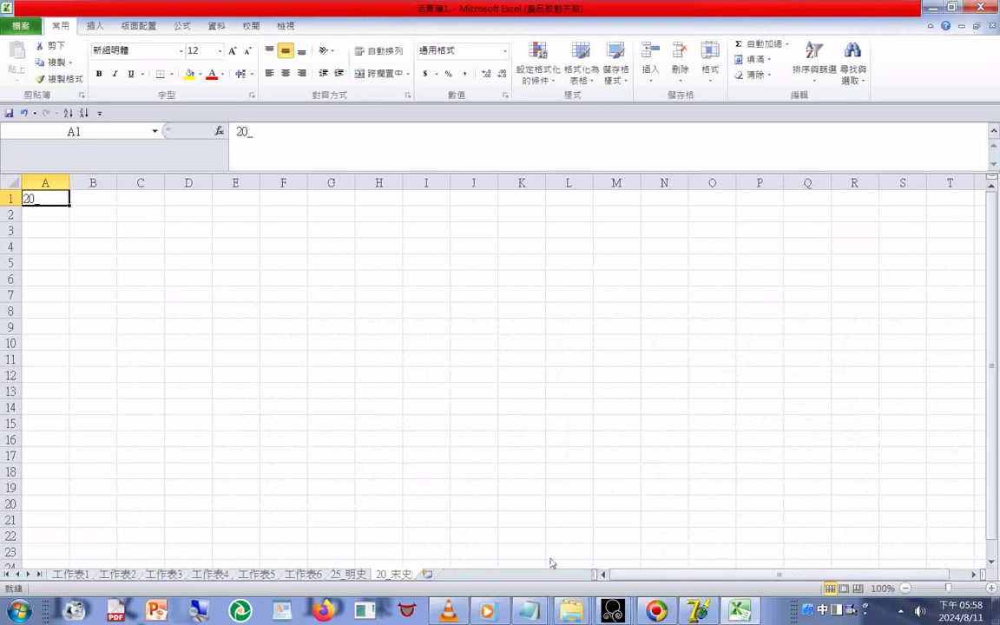
Switch to Notepad and compare the opening rows of the 宋史 frequency list and the stroke-sorted list, highlighting them in each document.
{"action": "left_click", "coordinate": [528, 615]}
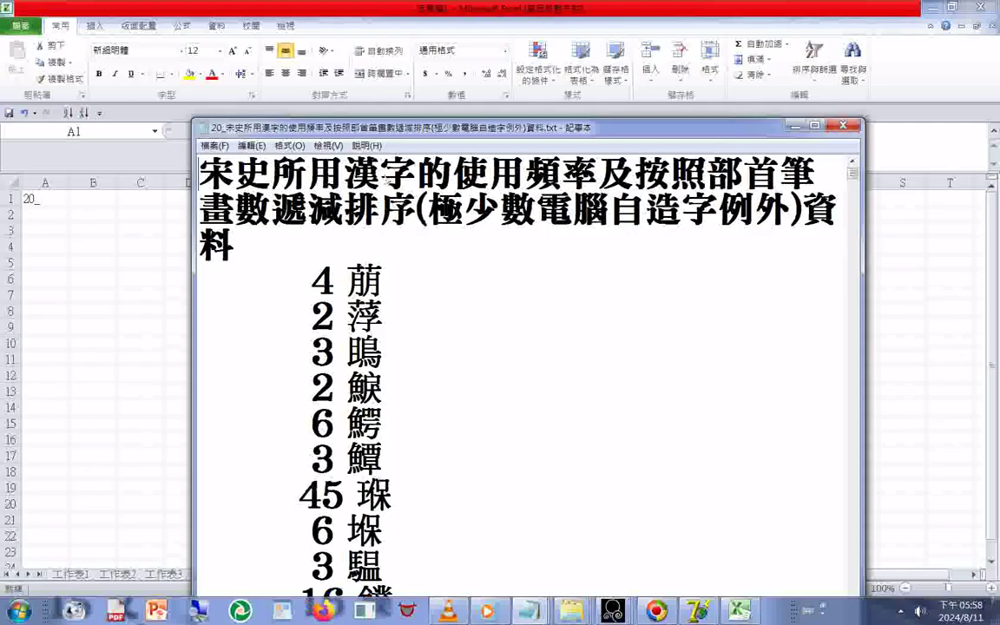
{"action": "left_click_drag", "start_coordinate": [202, 276], "coordinate": [382, 566]}
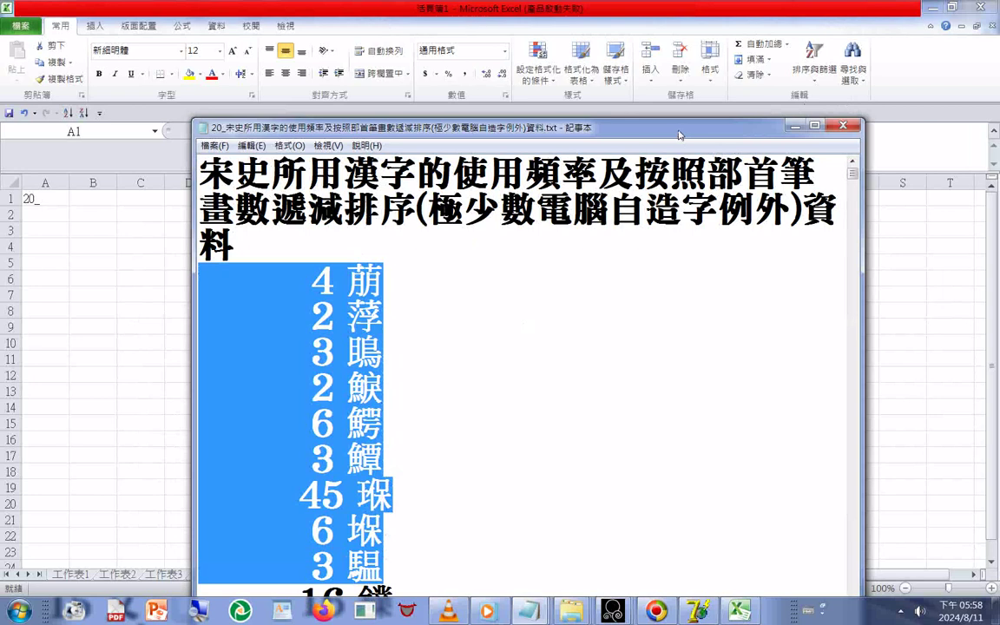
{"action": "left_click_drag", "start_coordinate": [680, 134], "coordinate": [708, 7]}
{"action": "mouse_move", "coordinate": [529, 611]}
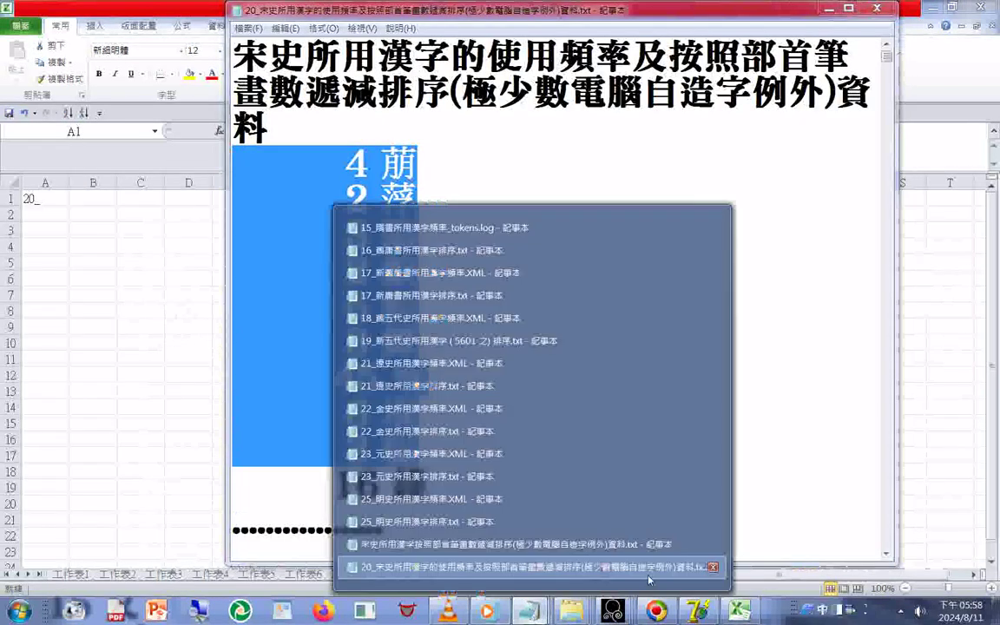
{"action": "right_click", "coordinate": [605, 547]}
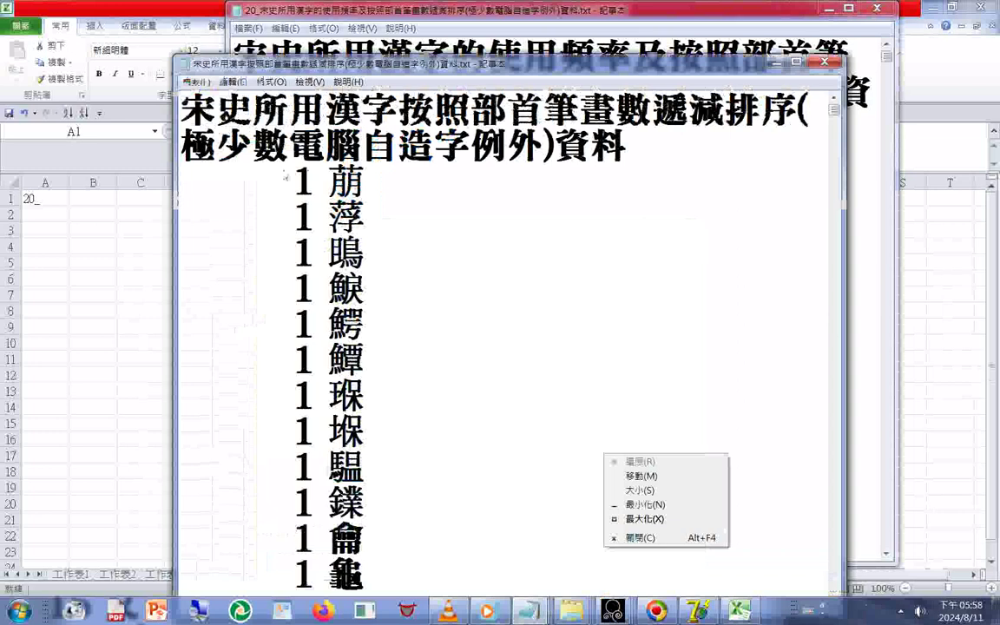
{"action": "left_click", "coordinate": [192, 175]}
{"action": "left_click_drag", "start_coordinate": [182, 177], "coordinate": [317, 542]}
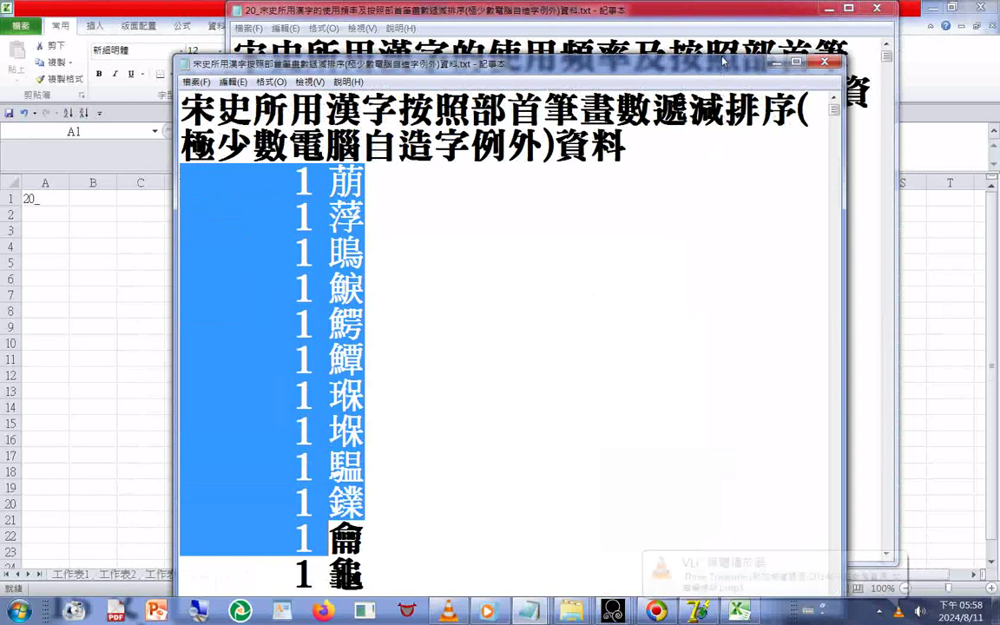
Select the whole character list below the title in the 宋史 radical-stroke sorting text file, through its last entry, and copy it.
{"action": "left_click_drag", "start_coordinate": [716, 68], "coordinate": [703, 19]}
{"action": "left_click_drag", "start_coordinate": [822, 59], "coordinate": [824, 547]}
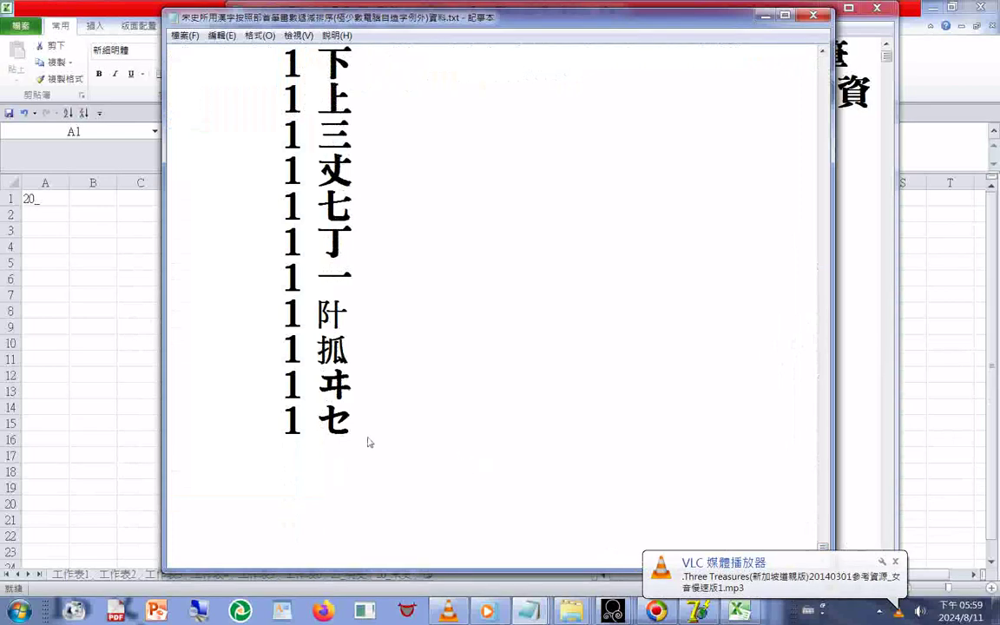
{"action": "key", "text": "ctrl+a"}
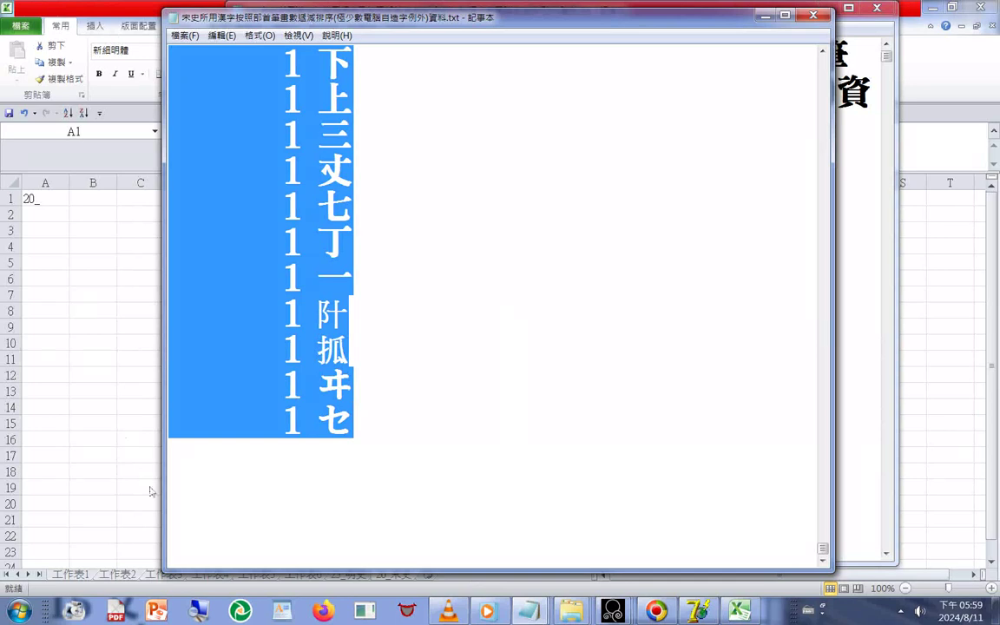
{"action": "right_click", "coordinate": [289, 397]}
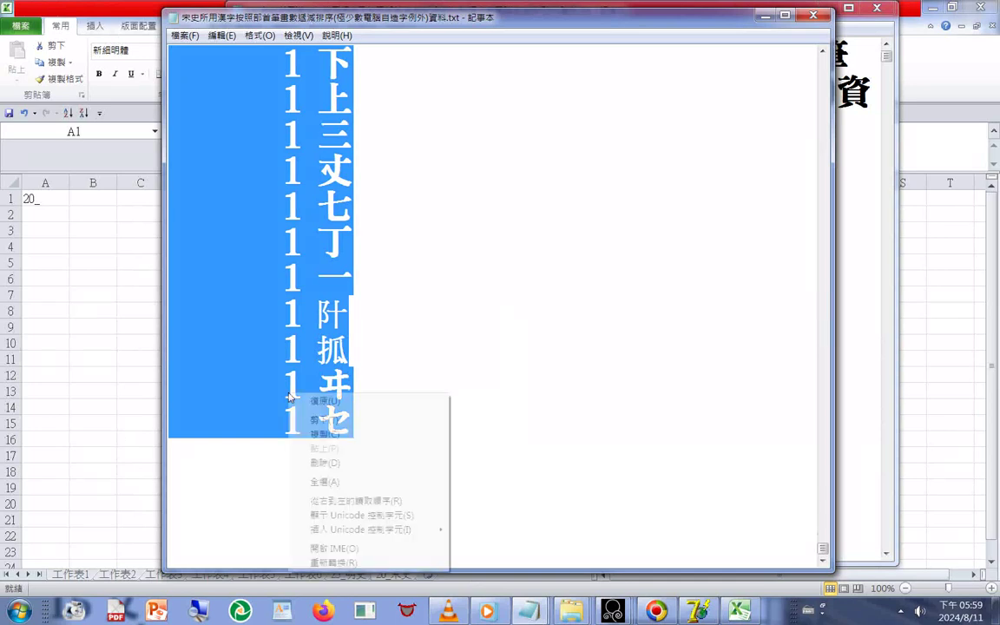
{"action": "left_click", "coordinate": [340, 431]}
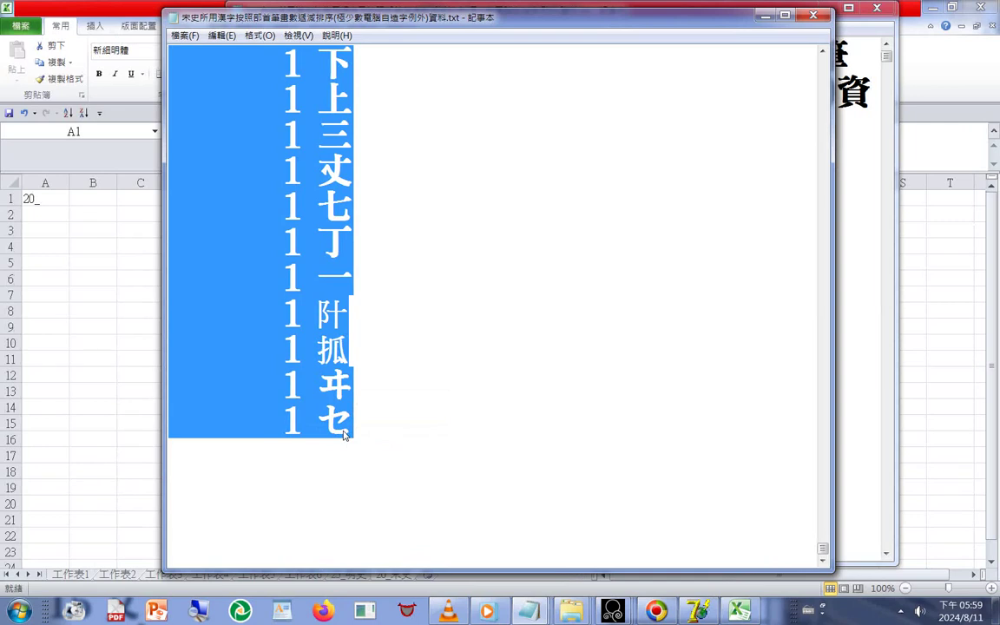
Switch to Excel and paste the copied character list into sheet 20_宋史 starting at cell A1, replacing that cell's content.
{"action": "left_click", "coordinate": [45, 193]}
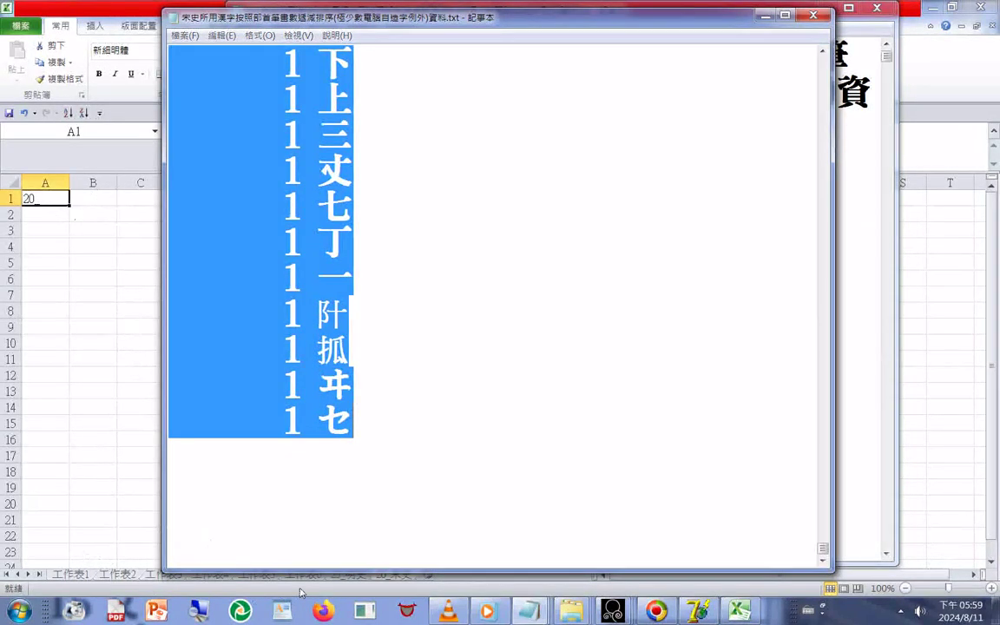
{"action": "left_click", "coordinate": [282, 611]}
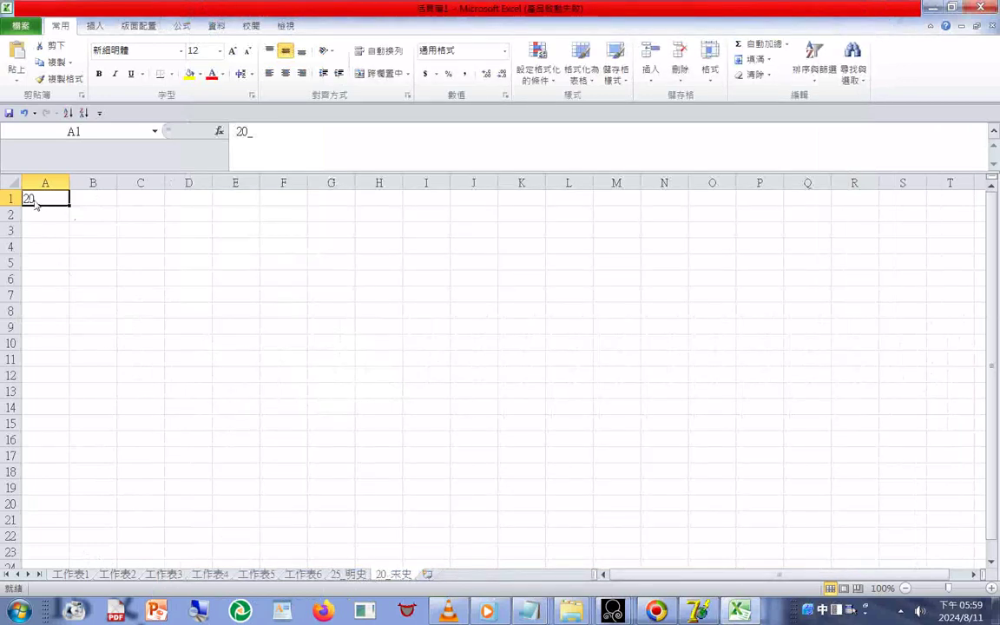
{"action": "double_click", "coordinate": [35, 200]}
{"action": "double_click", "coordinate": [35, 200]}
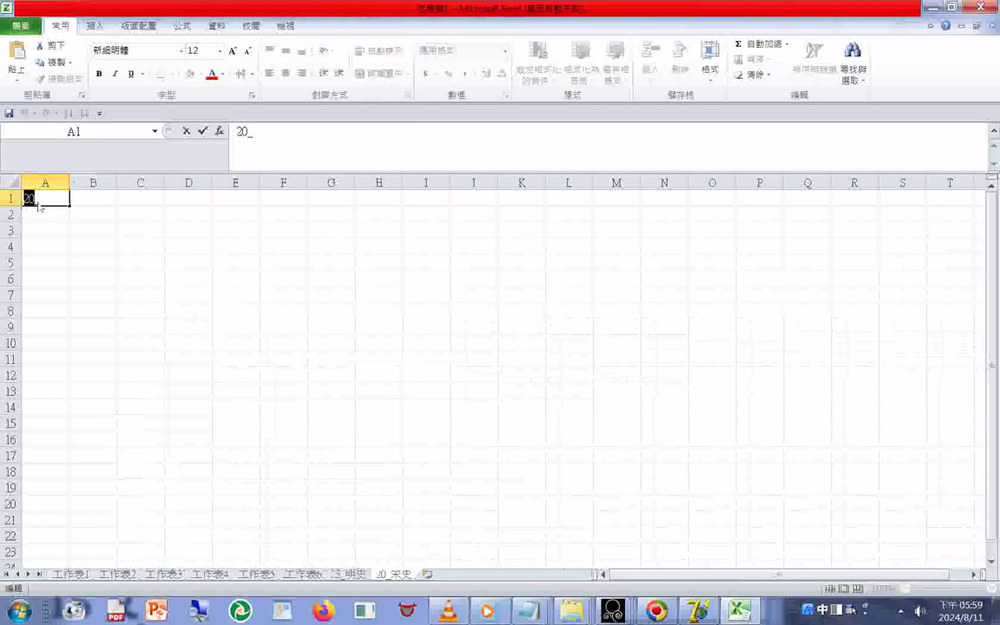
{"action": "key", "text": "BackSpace"}
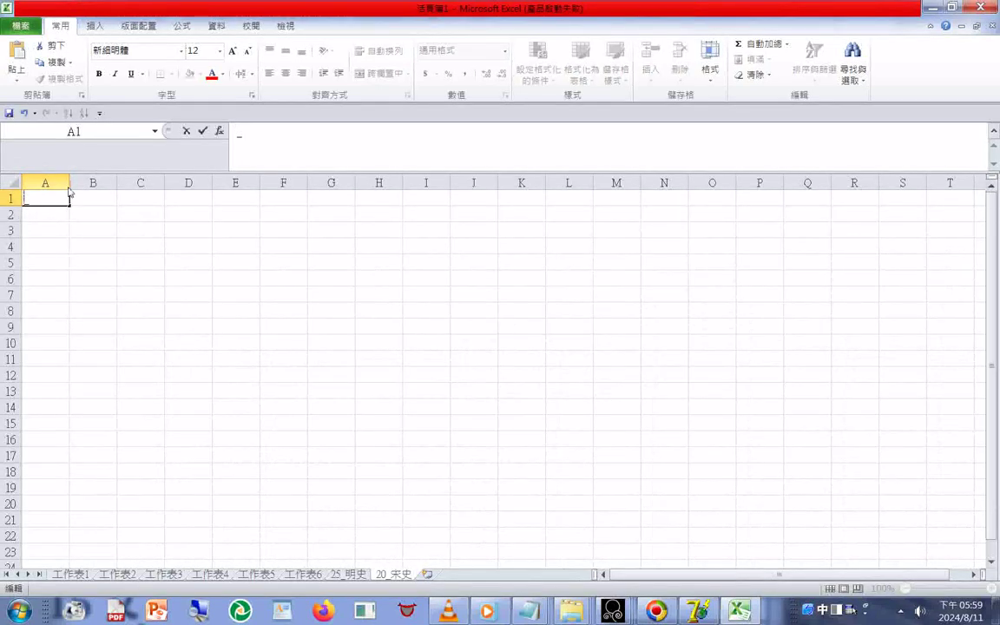
{"action": "left_click", "coordinate": [96, 201]}
{"action": "left_click", "coordinate": [55, 205]}
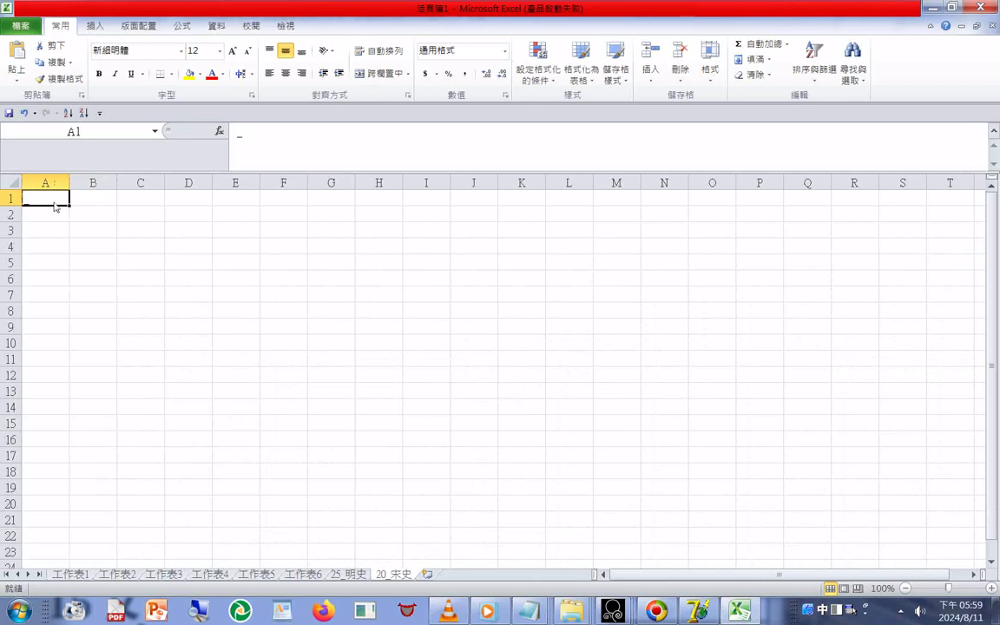
{"action": "key", "text": "ctrl+v"}
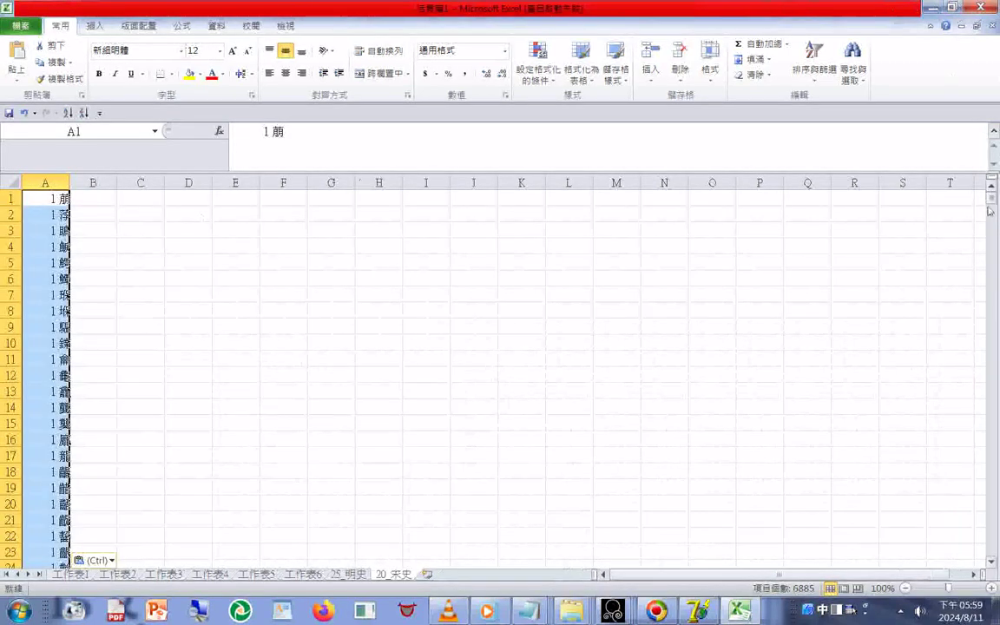
Check the last row of the pasted list, then switch to Notepad and enter 6885 below the 宋史 character list.
{"action": "left_click_drag", "start_coordinate": [991, 198], "coordinate": [994, 554]}
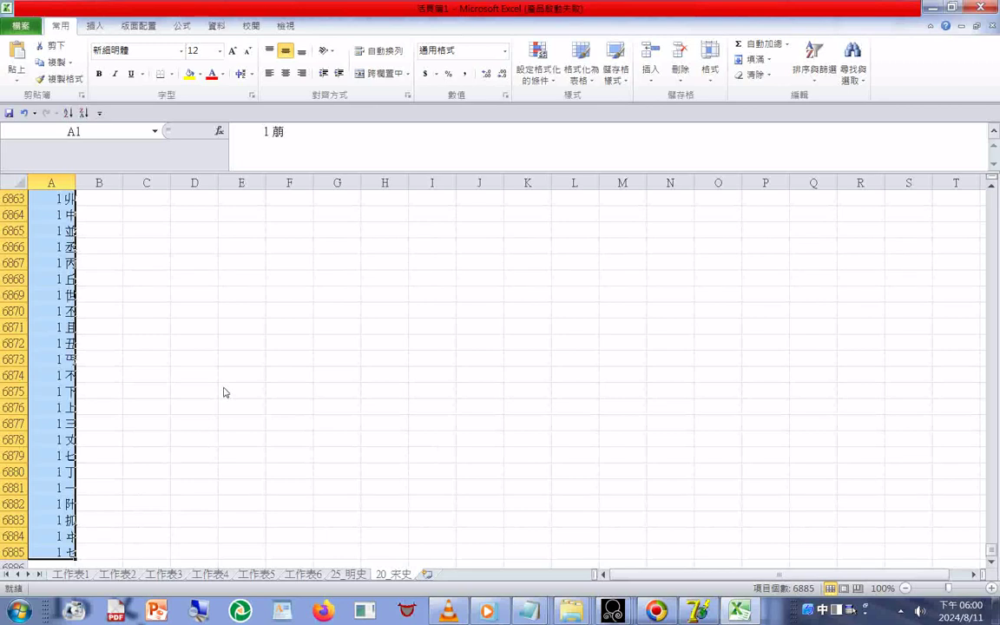
{"action": "left_click", "coordinate": [530, 618]}
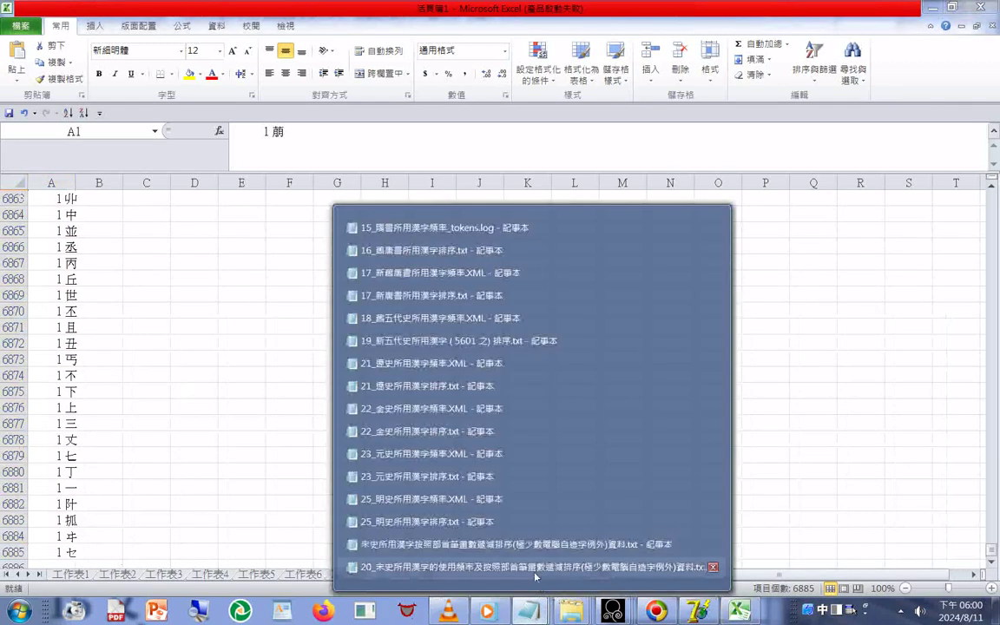
{"action": "left_click", "coordinate": [536, 567]}
{"action": "left_click", "coordinate": [337, 477]}
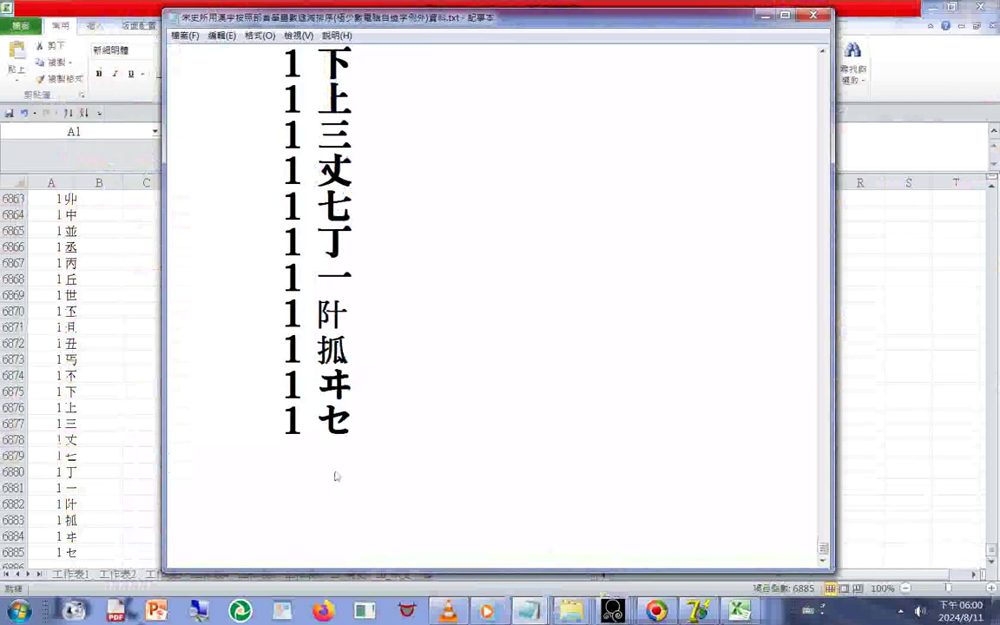
{"action": "type", "text": "68"}
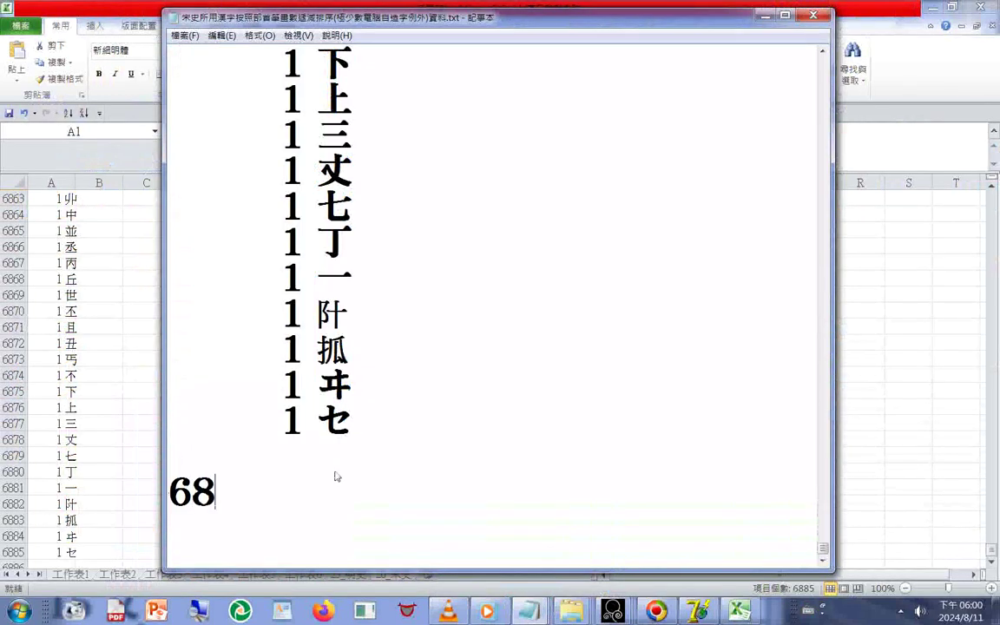
{"action": "type", "text": "85"}
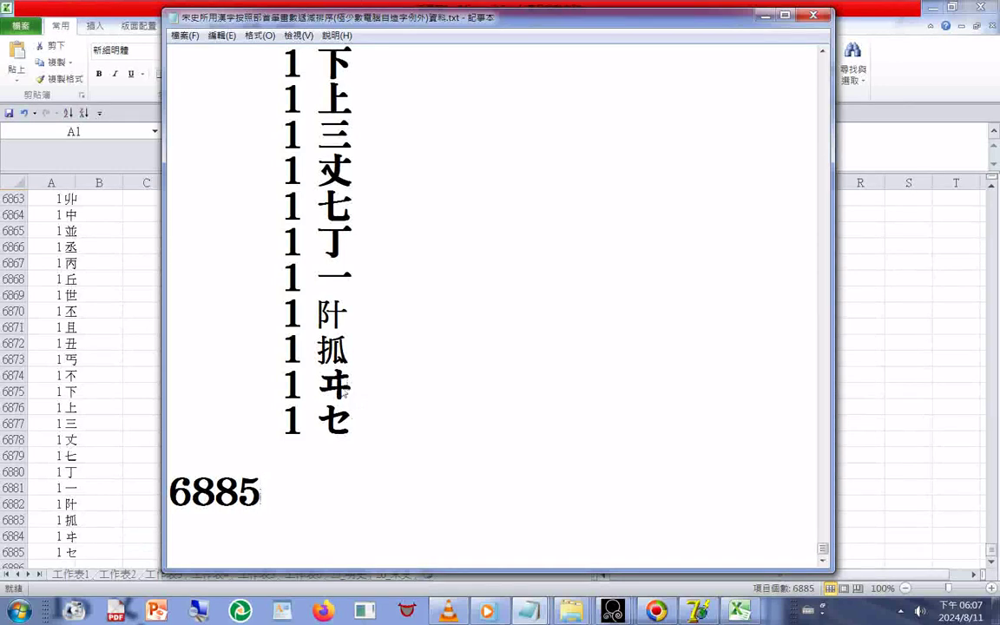
Append the digits 26883 directly after 6885 on the line below the character list.
{"action": "type", "text": "26"}
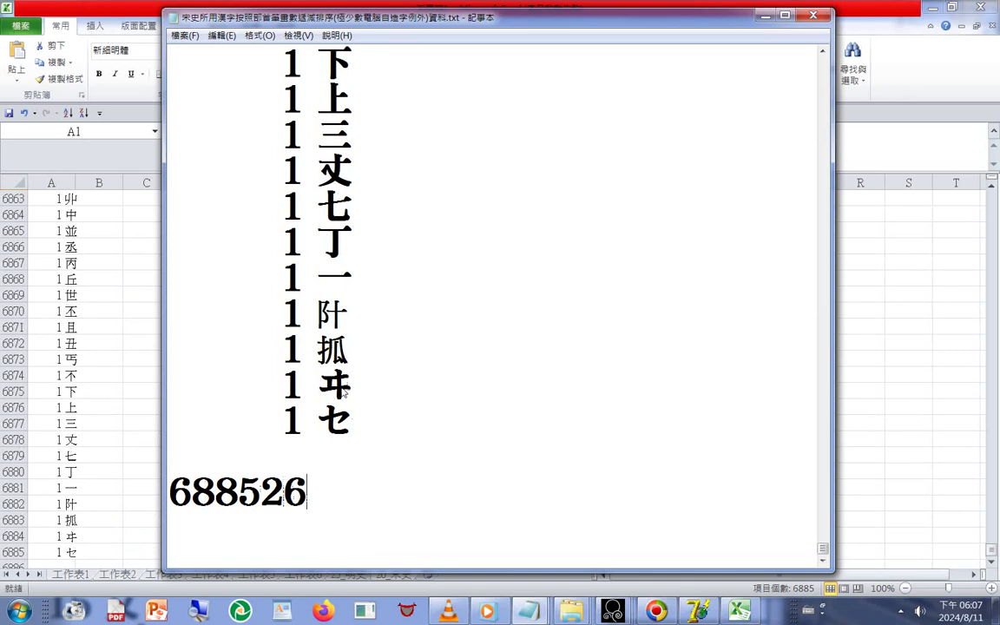
{"action": "type", "text": "88"}
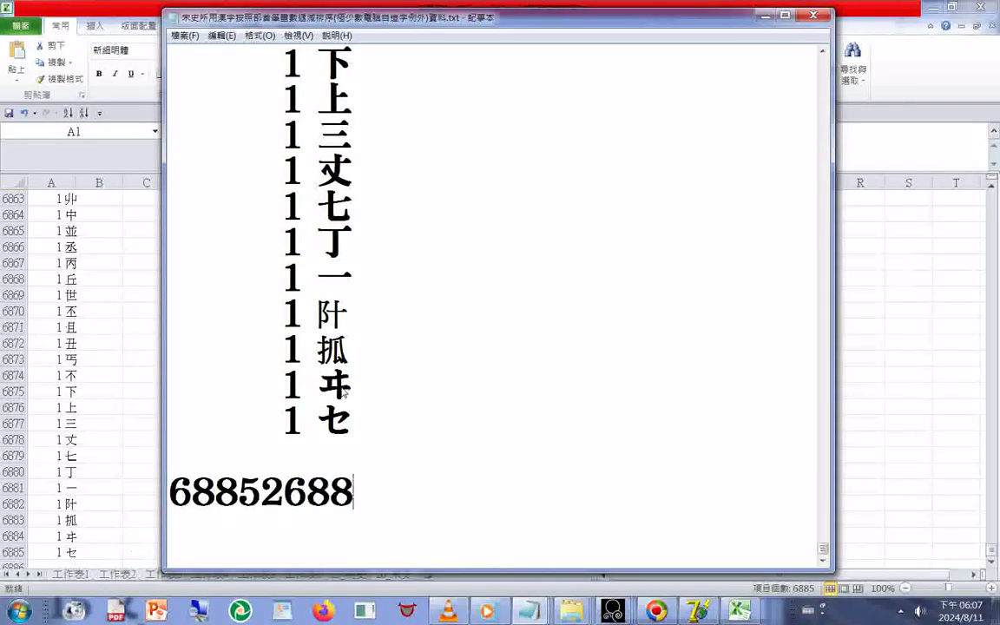
{"action": "type", "text": "63"}
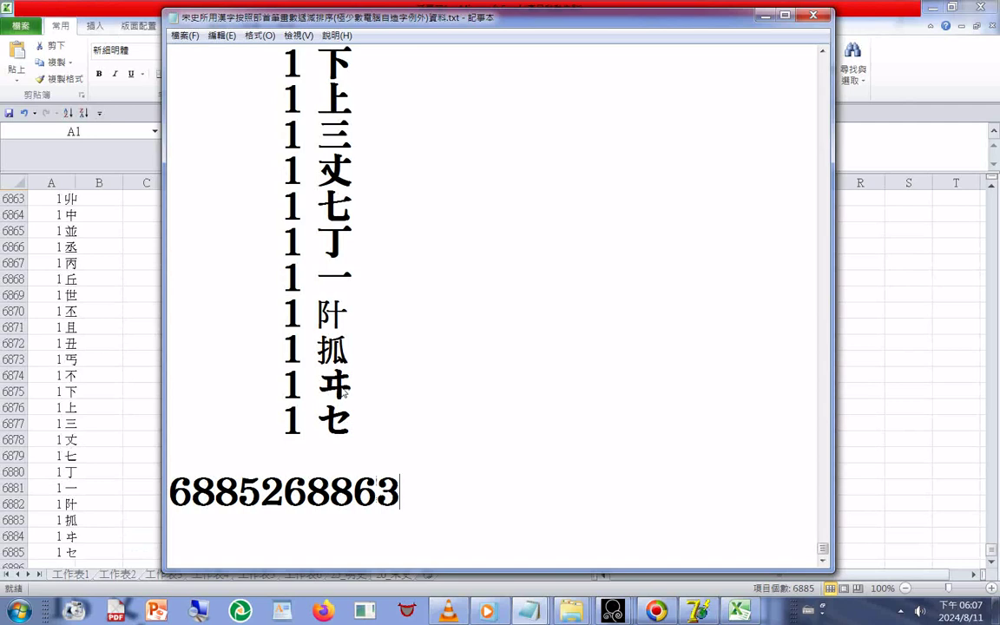
{"action": "key", "text": "Left"}
{"action": "key", "text": "Left"}
{"action": "key", "text": "Return"}
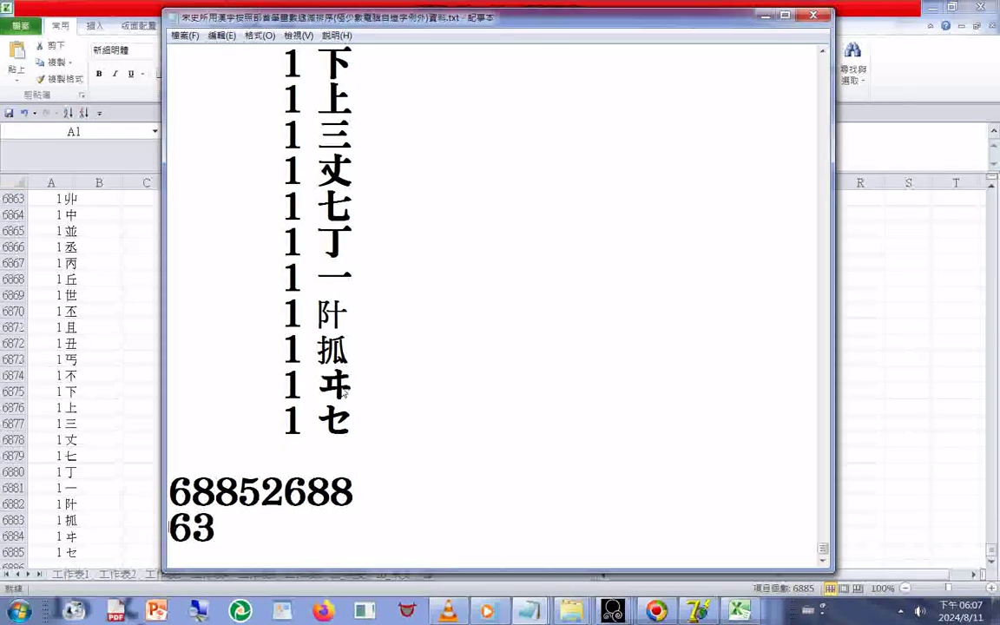
{"action": "key", "text": "BackSpace"}
{"action": "key", "text": "Delete"}
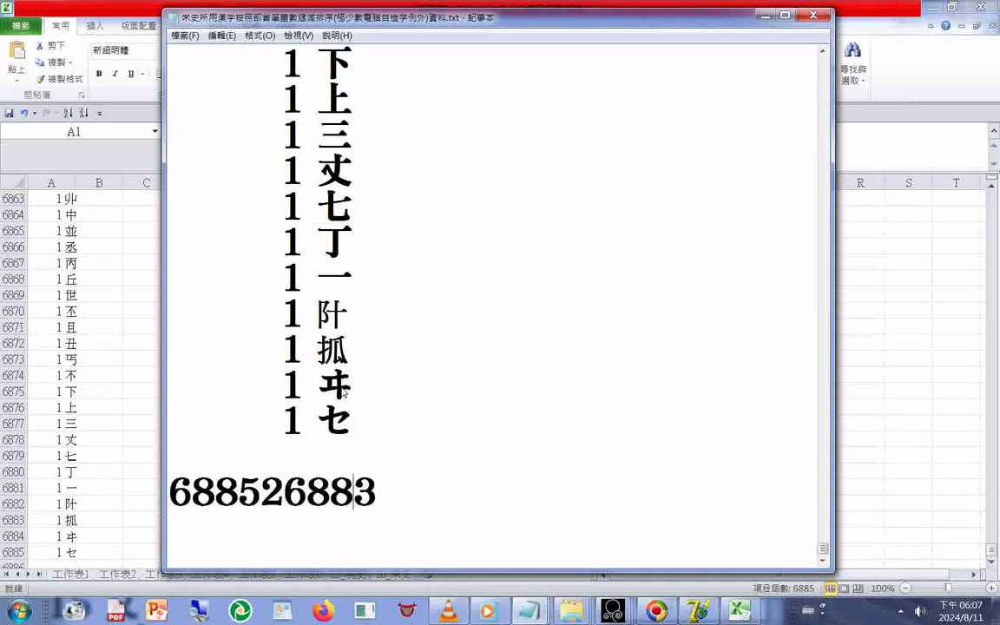
Insert a minus sign before the digit 2 and an equals sign between it and 6883.
{"action": "key", "text": "Left"}
{"action": "key", "text": "Left"}
{"action": "key", "text": "Left"}
{"action": "type", "text": "-="}
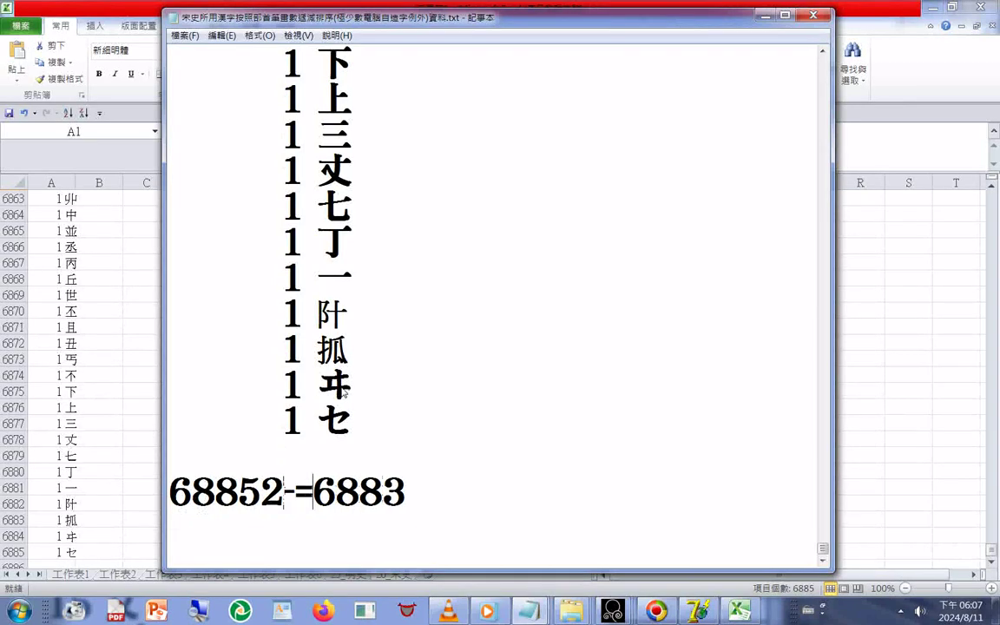
{"action": "key", "text": "Return"}
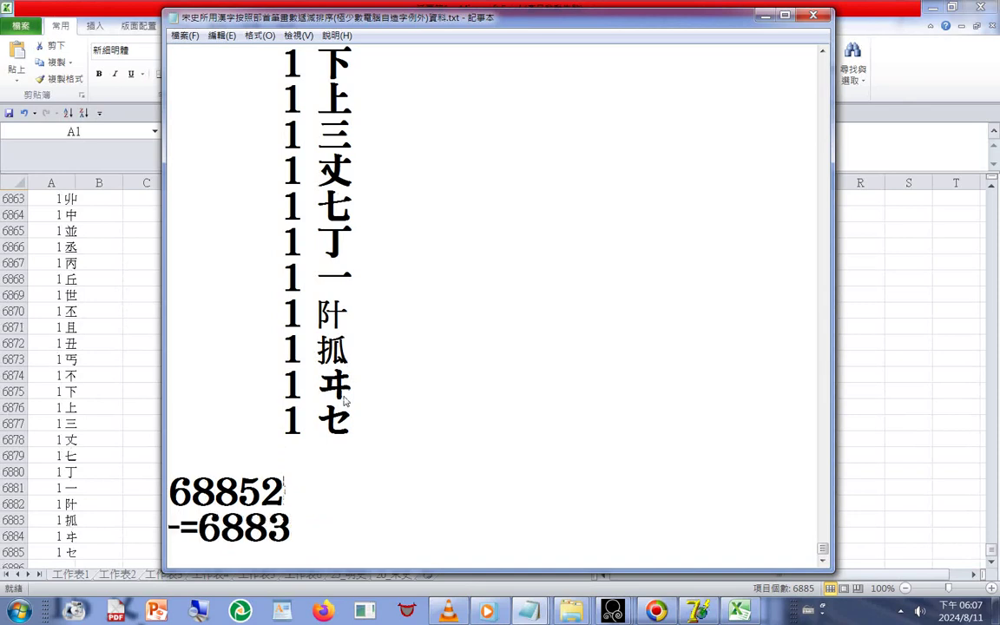
{"action": "key", "text": "Delete"}
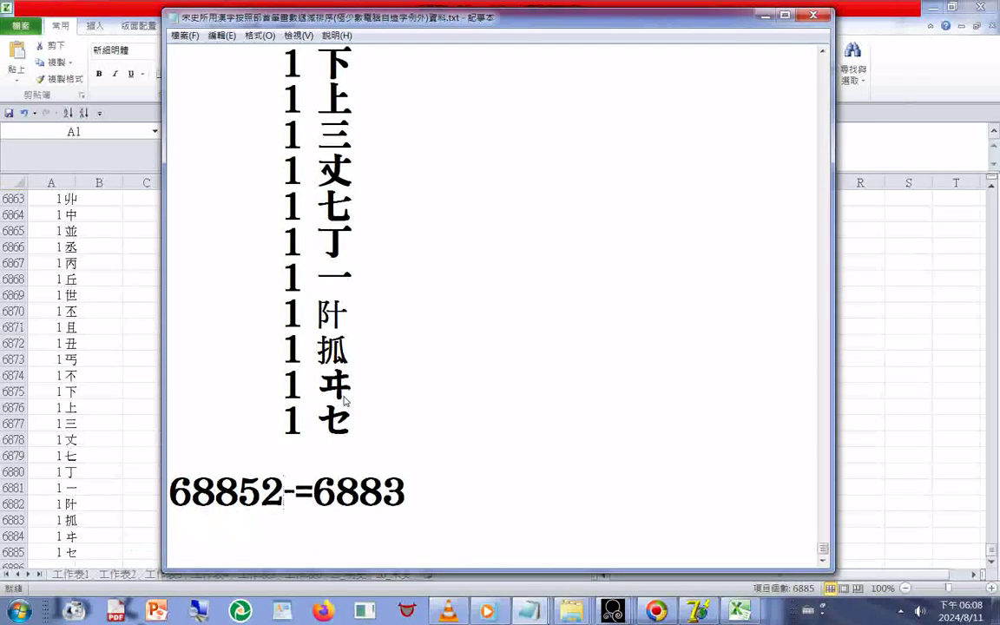
{"action": "key", "text": "Delete"}
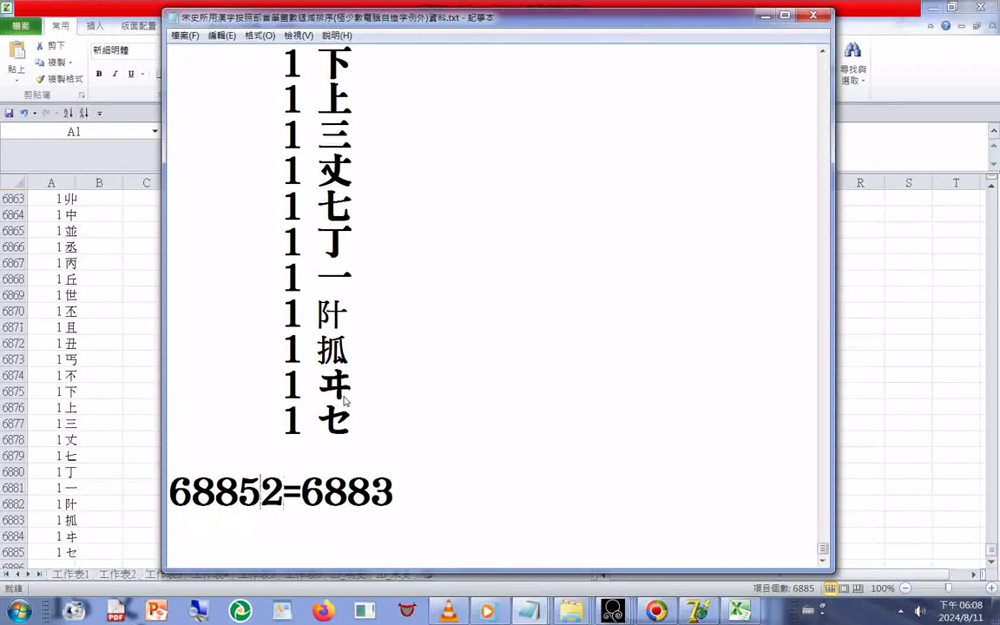
{"action": "type", "text": "==-"}
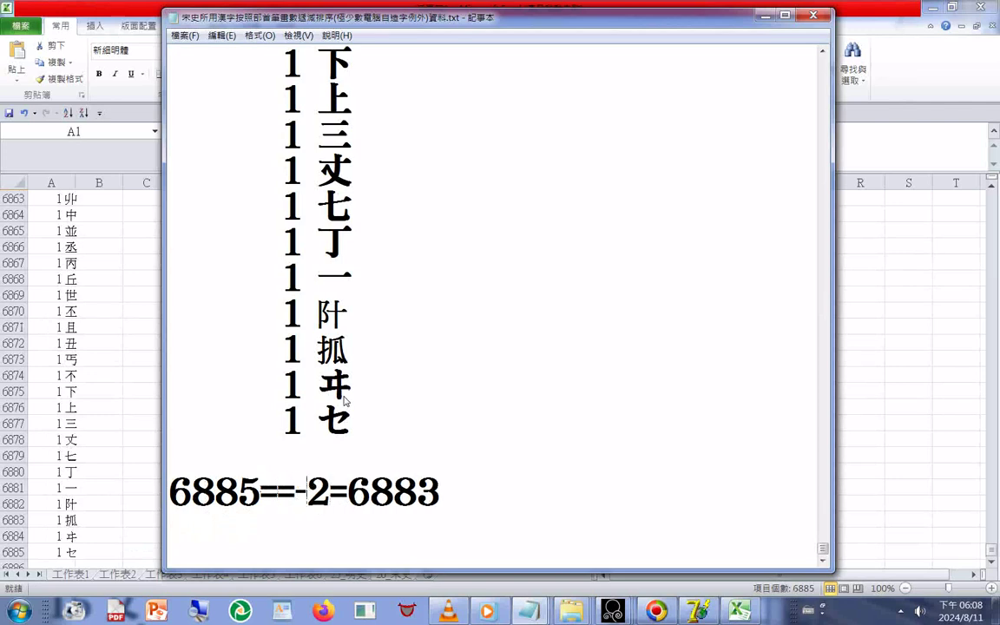
Delete the two surplus equals signs after 6885 so the line reads 6885-2=6883.
{"action": "key", "text": "Down"}
{"action": "key", "text": "Down"}
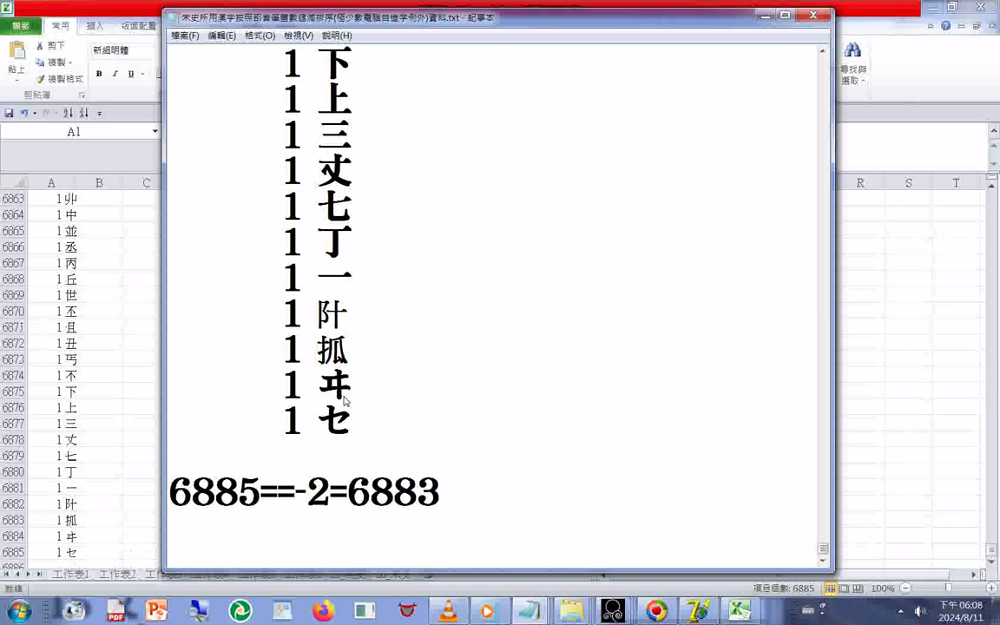
{"action": "key", "text": "Up"}
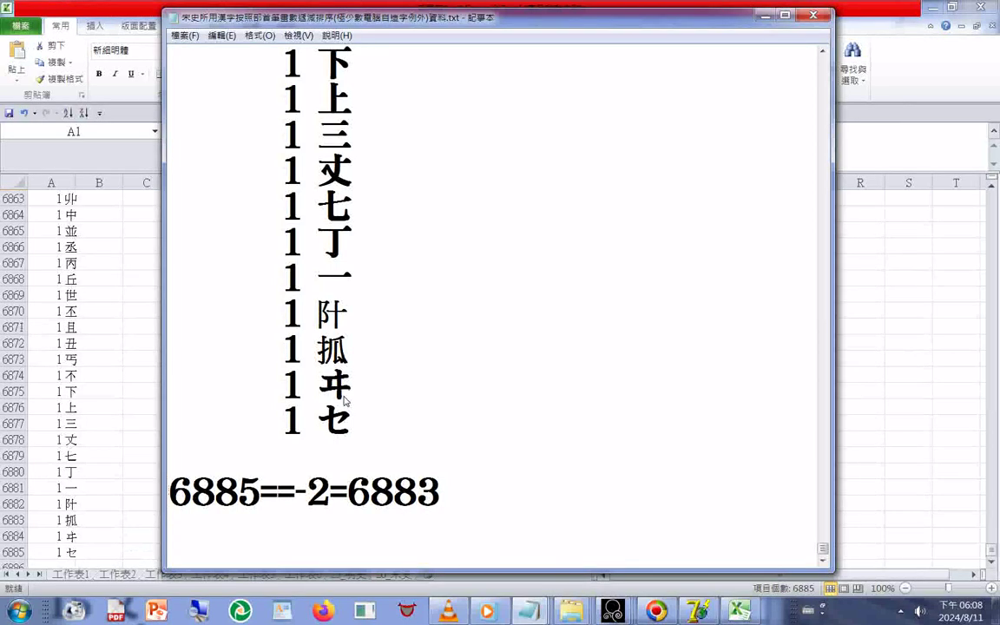
{"action": "key", "text": "Right"}
{"action": "key", "text": "Right"}
{"action": "key", "text": "Right"}
{"action": "key", "text": "Right"}
{"action": "key", "text": "Delete"}
{"action": "key", "text": "Delete"}
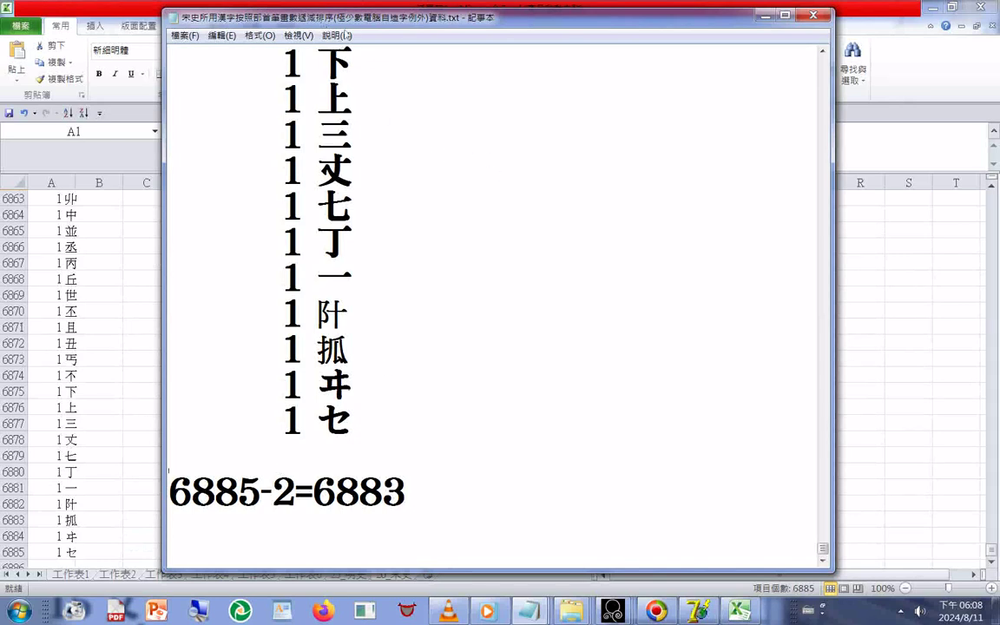
Move the 宋史 character list window aside and bring up the 20_宋史 character frequency list.
{"action": "left_click_drag", "start_coordinate": [376, 20], "coordinate": [703, 72]}
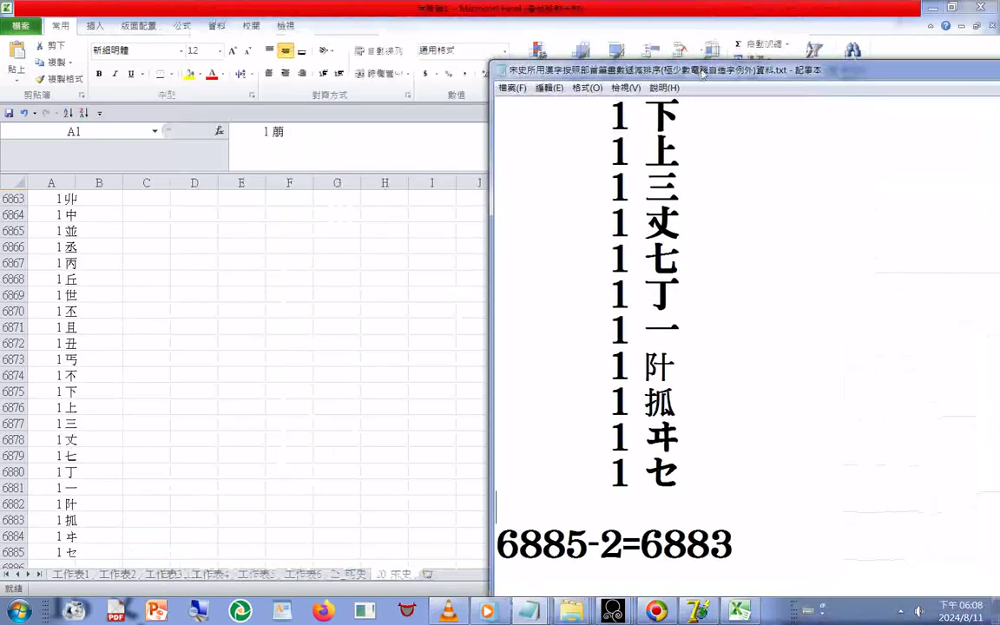
{"action": "mouse_move", "coordinate": [529, 612]}
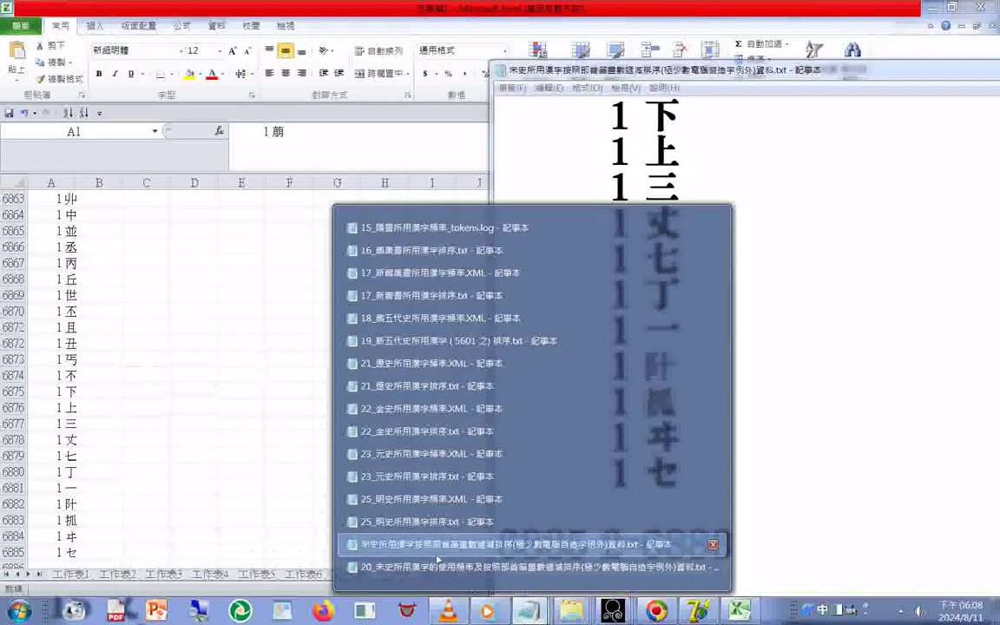
{"action": "left_click", "coordinate": [406, 545]}
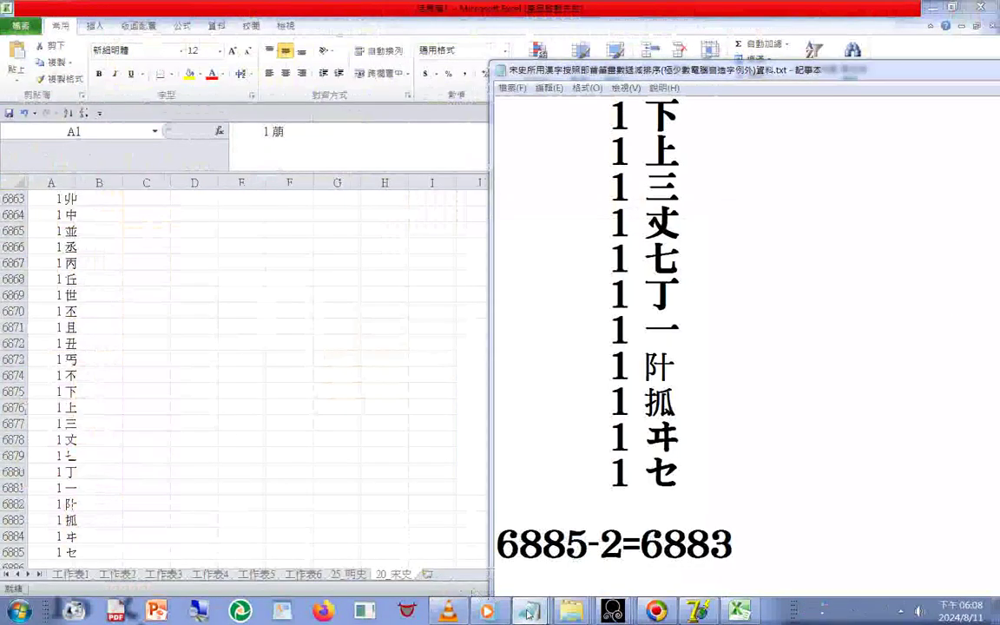
{"action": "mouse_move", "coordinate": [528, 613]}
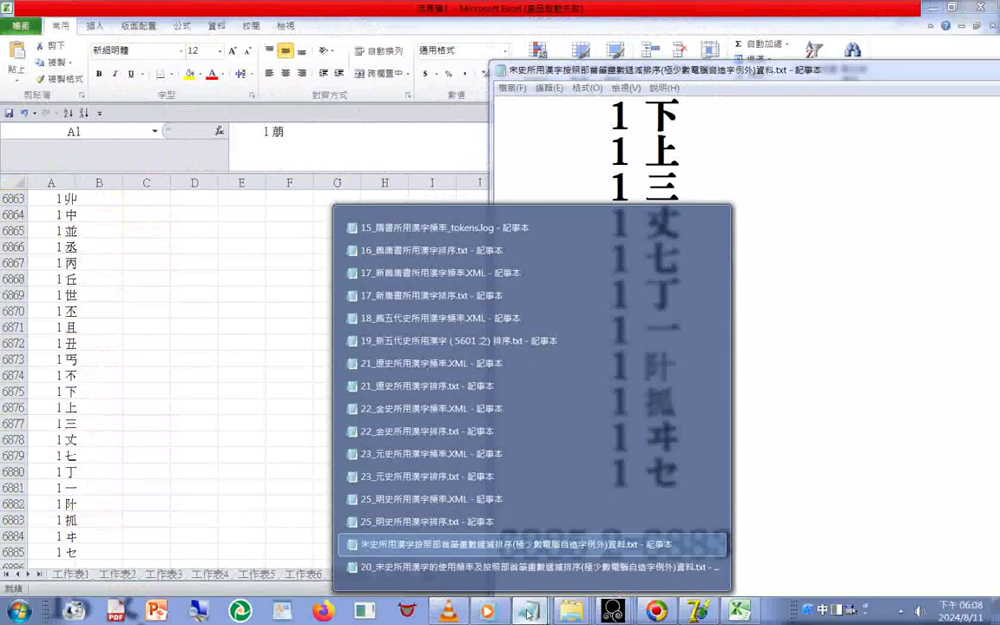
{"action": "left_click", "coordinate": [378, 568]}
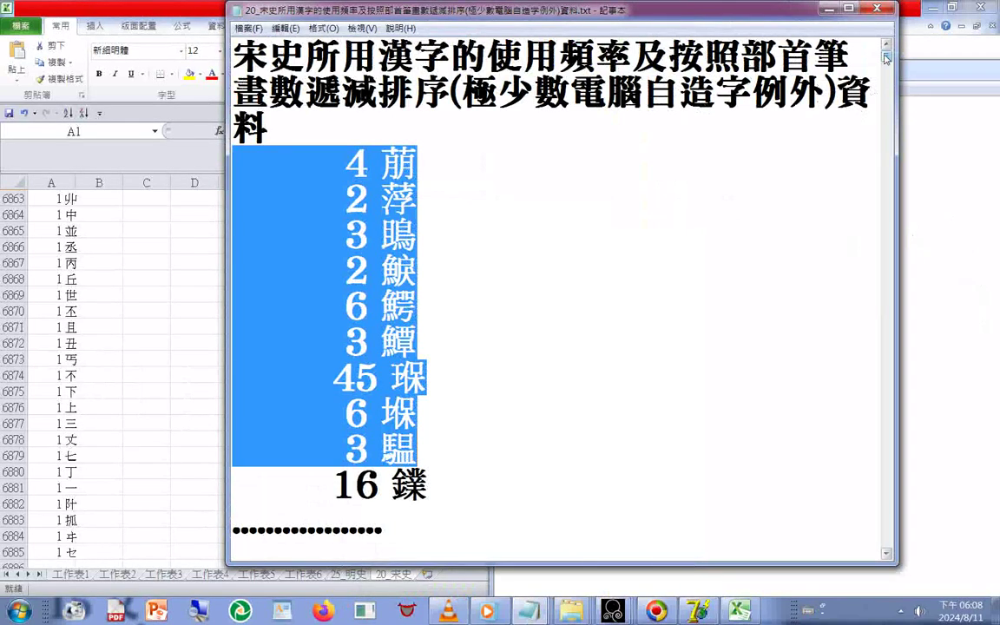
Copy the entry "69512 之" from near the end of the frequency list onto the blank line above 6885-2=6883 in the character list.
{"action": "left_click_drag", "start_coordinate": [887, 59], "coordinate": [942, 548]}
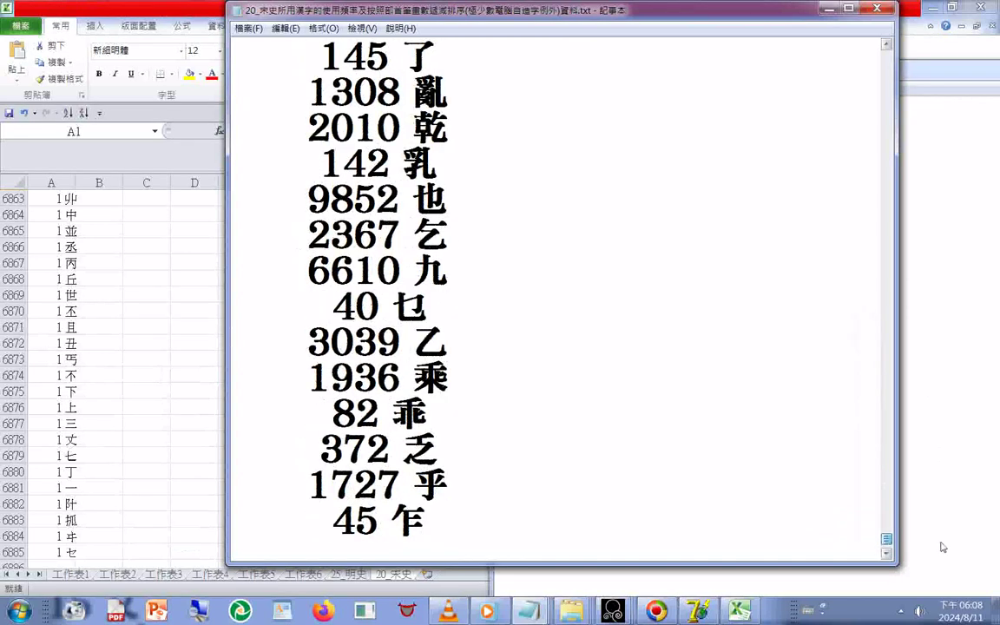
{"action": "left_click_drag", "start_coordinate": [943, 546], "coordinate": [942, 560]}
{"action": "scroll", "coordinate": [353, 332], "scroll_direction": "up", "scroll_amount": 5}
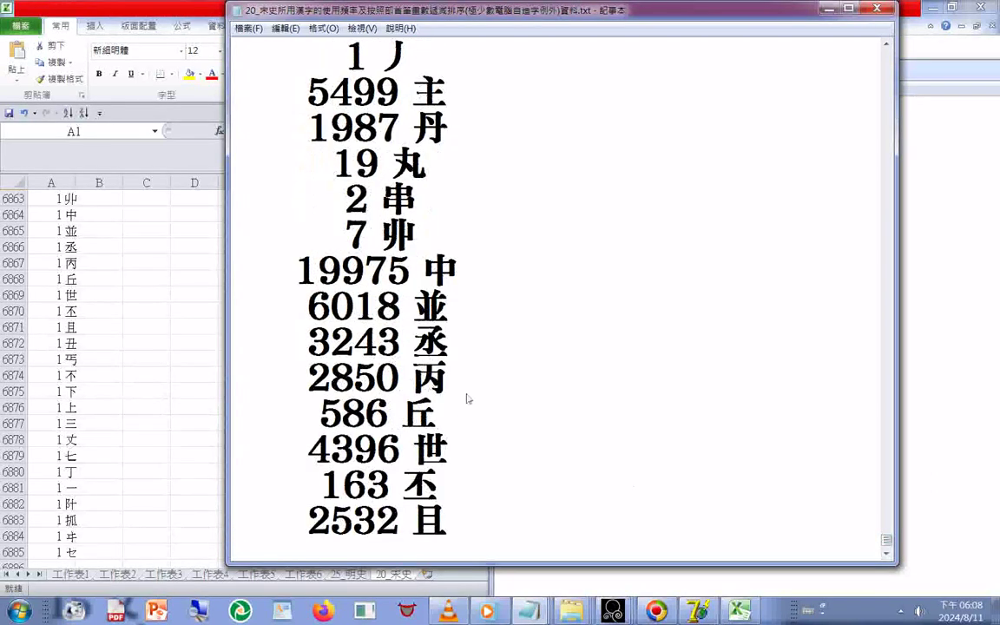
{"action": "scroll", "coordinate": [467, 398], "scroll_direction": "up", "scroll_amount": 3}
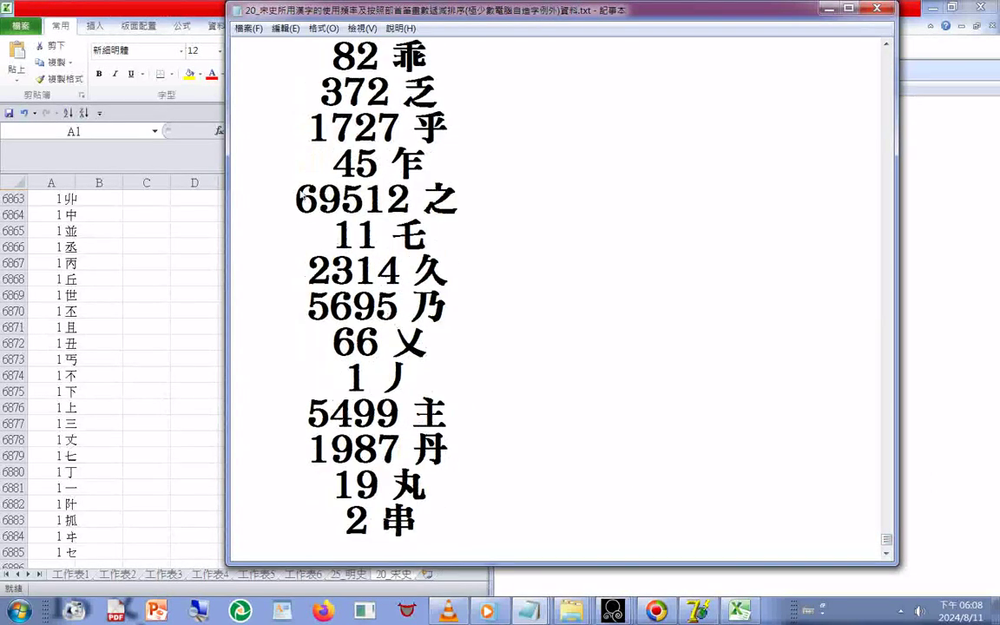
{"action": "left_click_drag", "start_coordinate": [297, 199], "coordinate": [438, 206]}
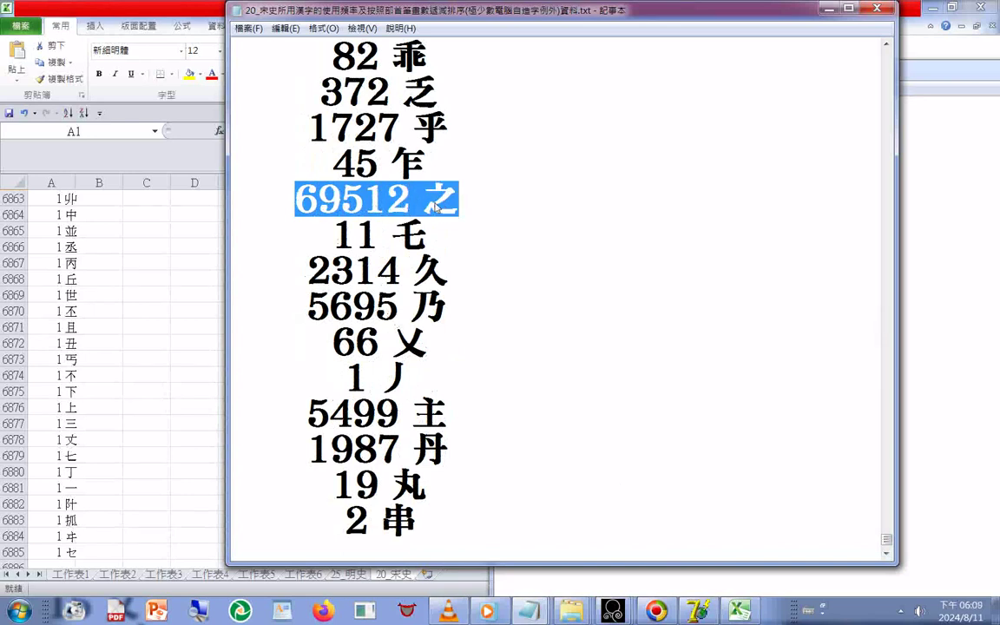
{"action": "right_click", "coordinate": [436, 206]}
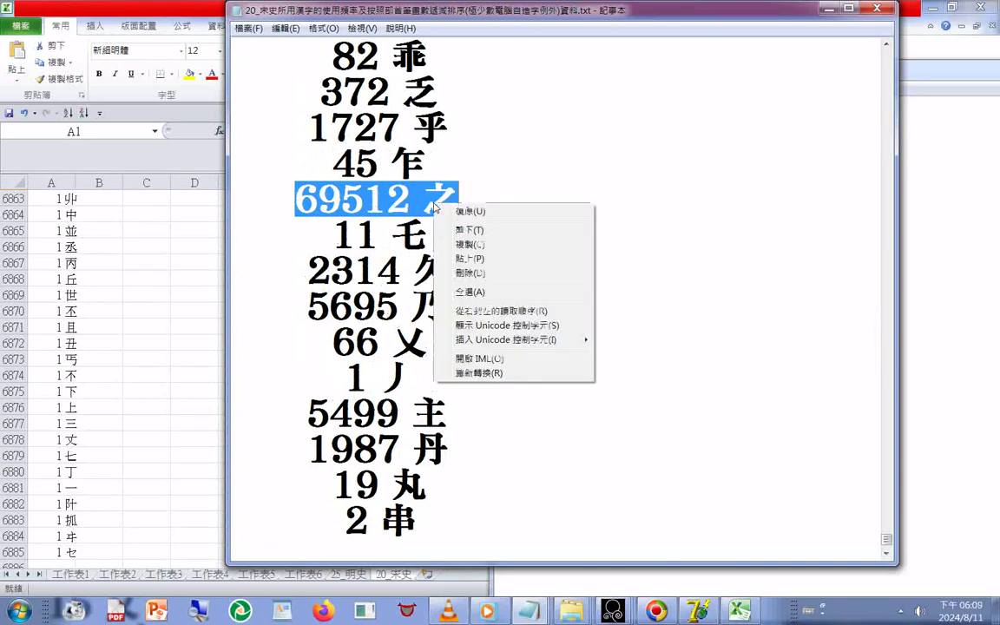
{"action": "left_click", "coordinate": [470, 244]}
{"action": "key", "text": "alt+Tab"}
{"action": "right_click", "coordinate": [538, 480]}
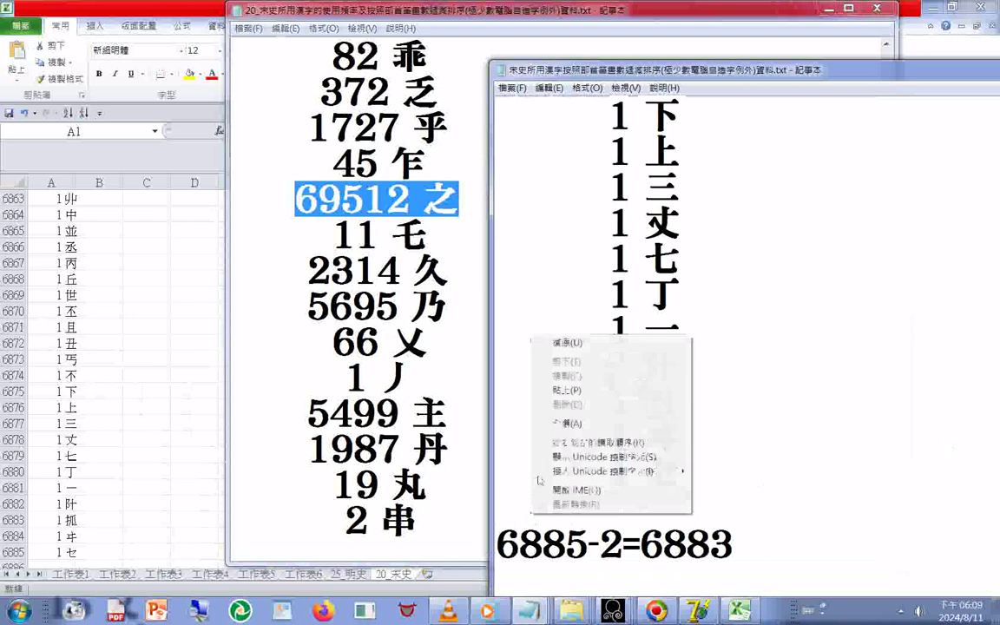
{"action": "left_click", "coordinate": [566, 389]}
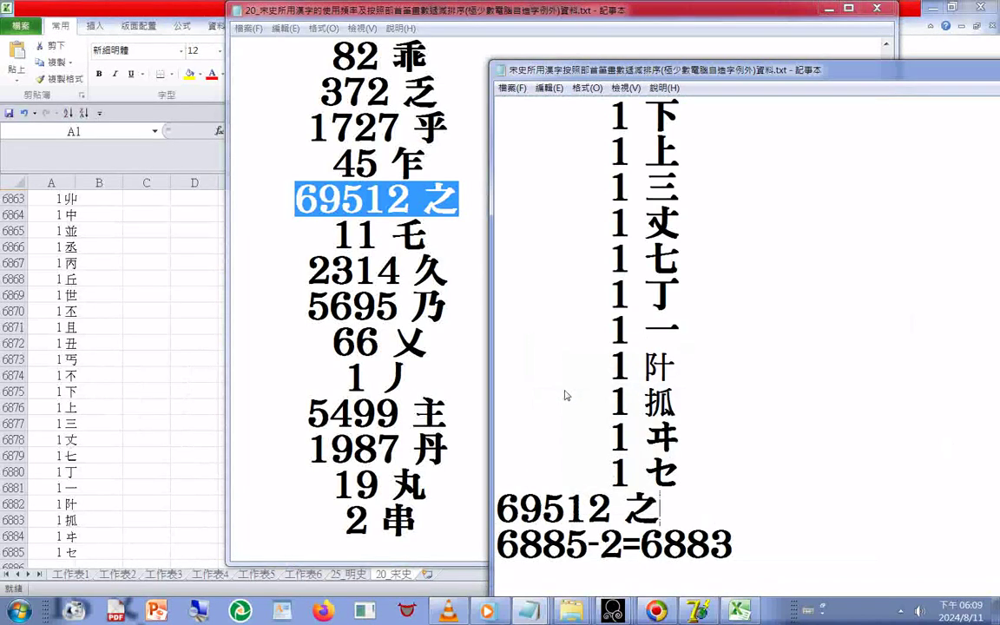
Enclose the pasted entry in parentheses so the line reads (69512 之), removing the surplus closing parenthesis at its start.
{"action": "type", "text": ")"}
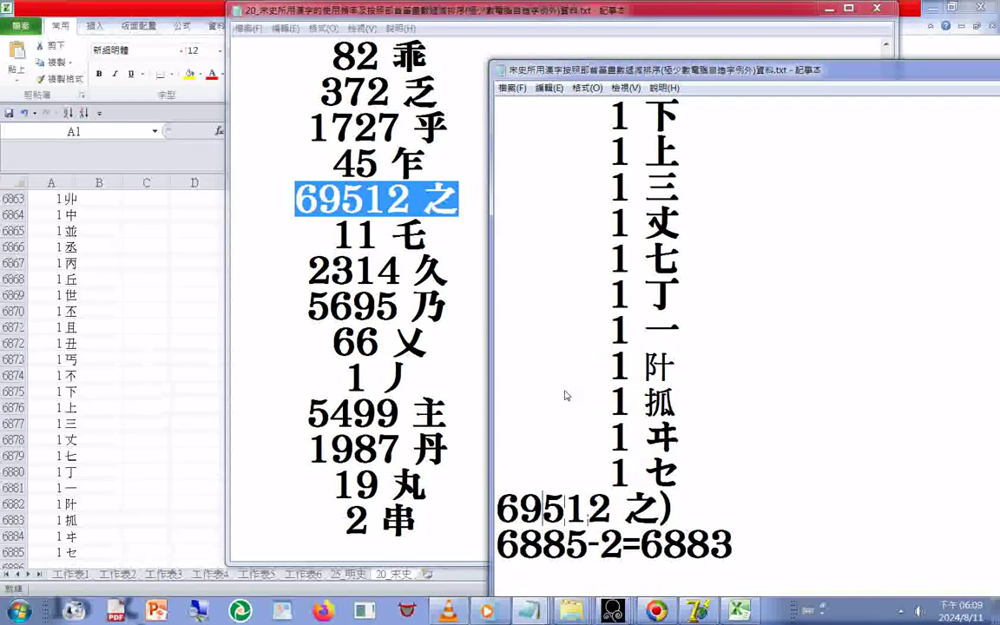
{"action": "key", "text": "Left"}
{"action": "key", "text": "Left"}
{"action": "key", "text": "Left"}
{"action": "key", "text": "Left"}
{"action": "key", "text": "Left"}
{"action": "key", "text": "Left"}
{"action": "key", "text": "Left"}
{"action": "key", "text": "Left"}
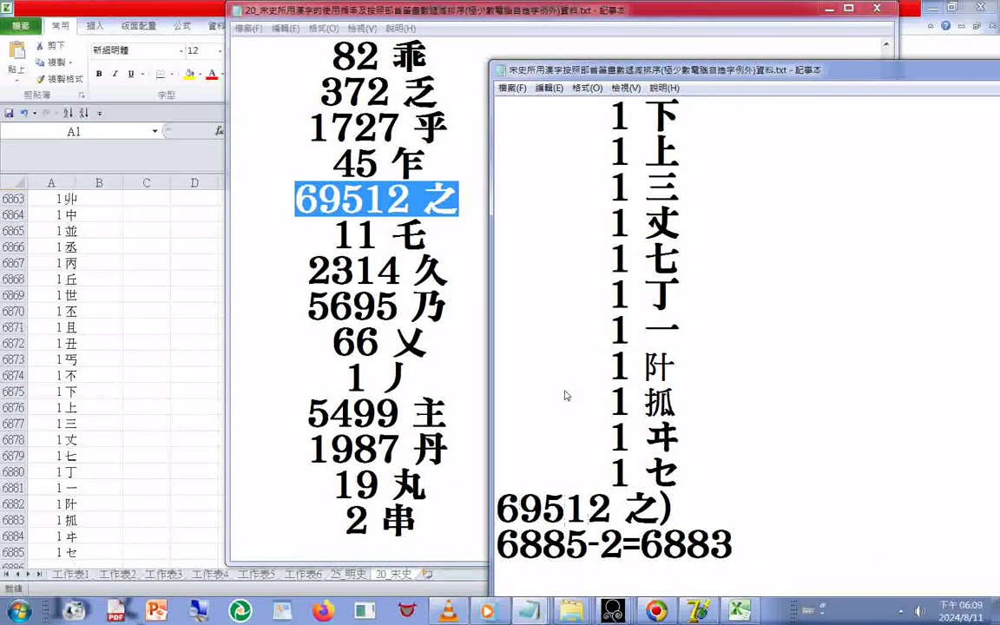
{"action": "type", "text": ")("}
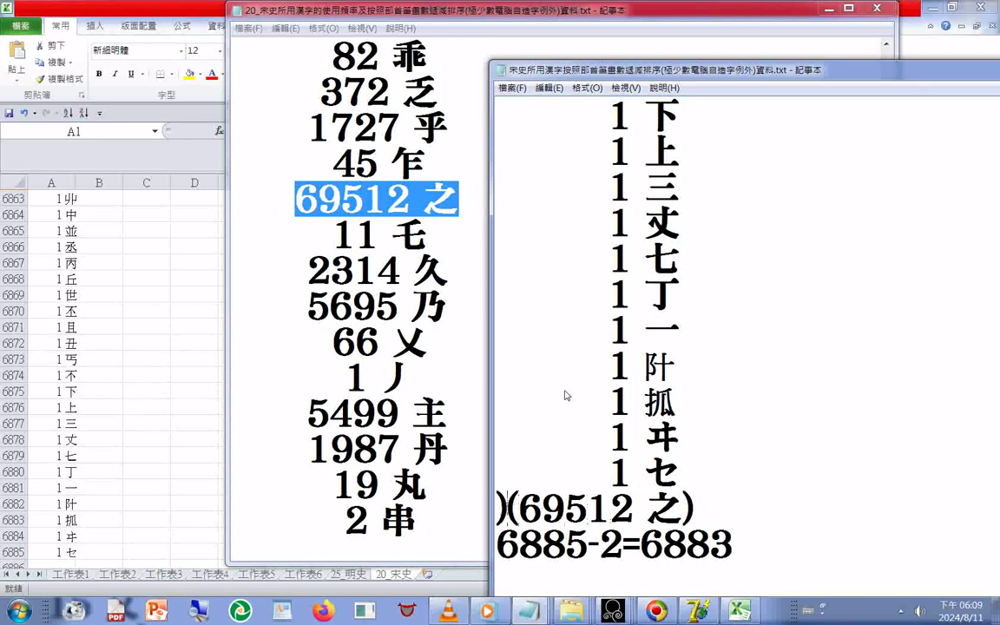
{"action": "key", "text": "Return"}
{"action": "key", "text": "BackSpace"}
{"action": "key", "text": "Delete"}
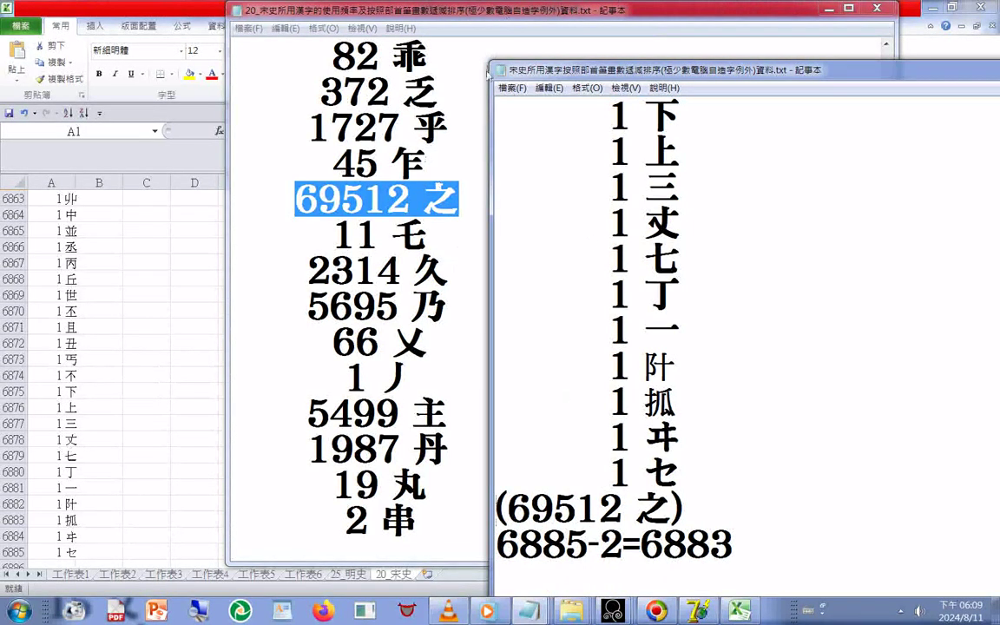
Reposition the edited character list window and open its Save As dialog.
{"action": "left_click", "coordinate": [511, 87]}
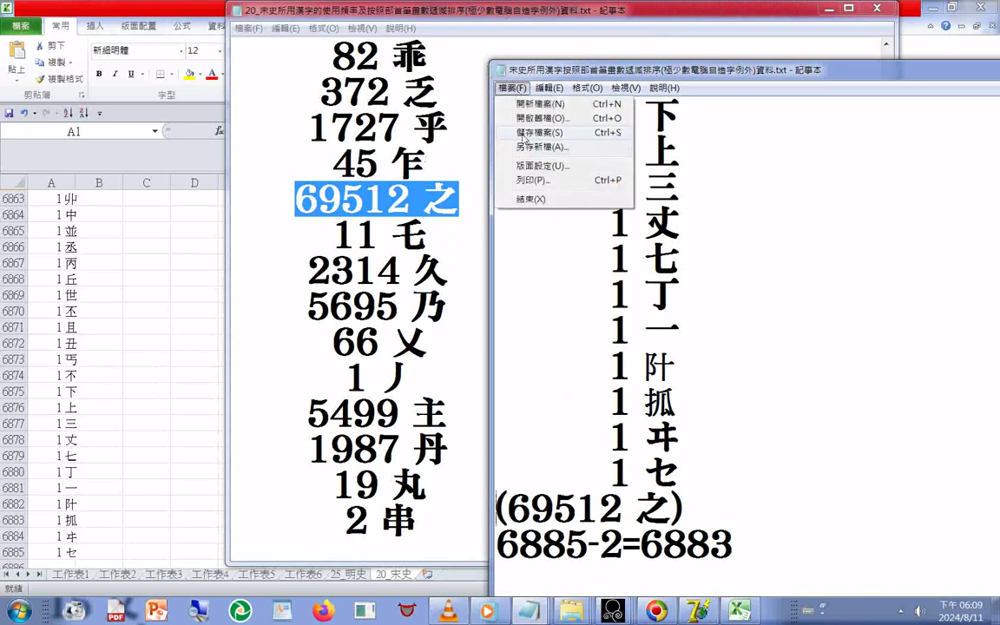
{"action": "left_click", "coordinate": [512, 88]}
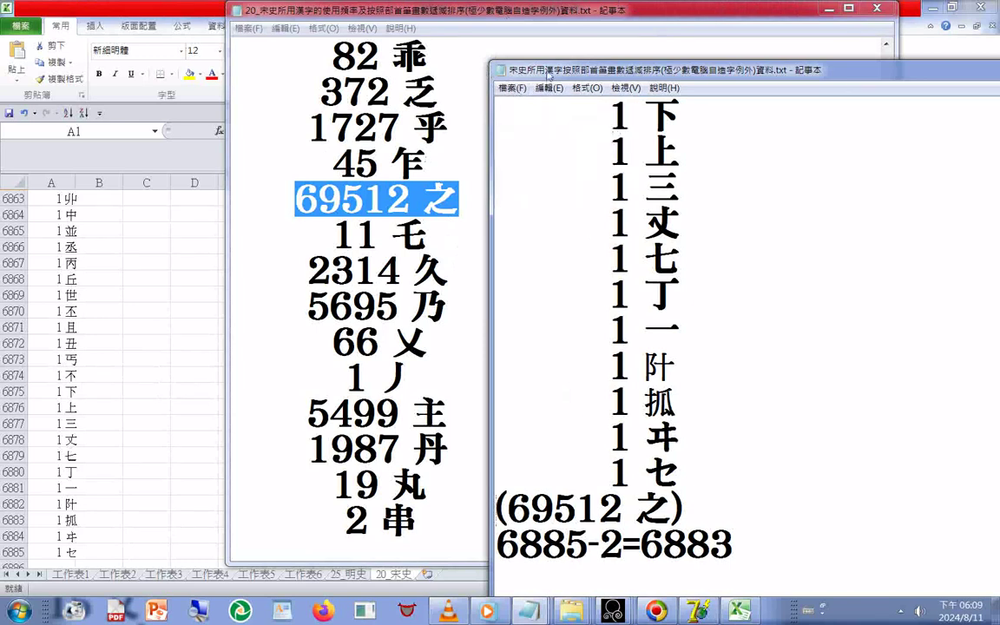
{"action": "left_click_drag", "start_coordinate": [549, 76], "coordinate": [418, 257]}
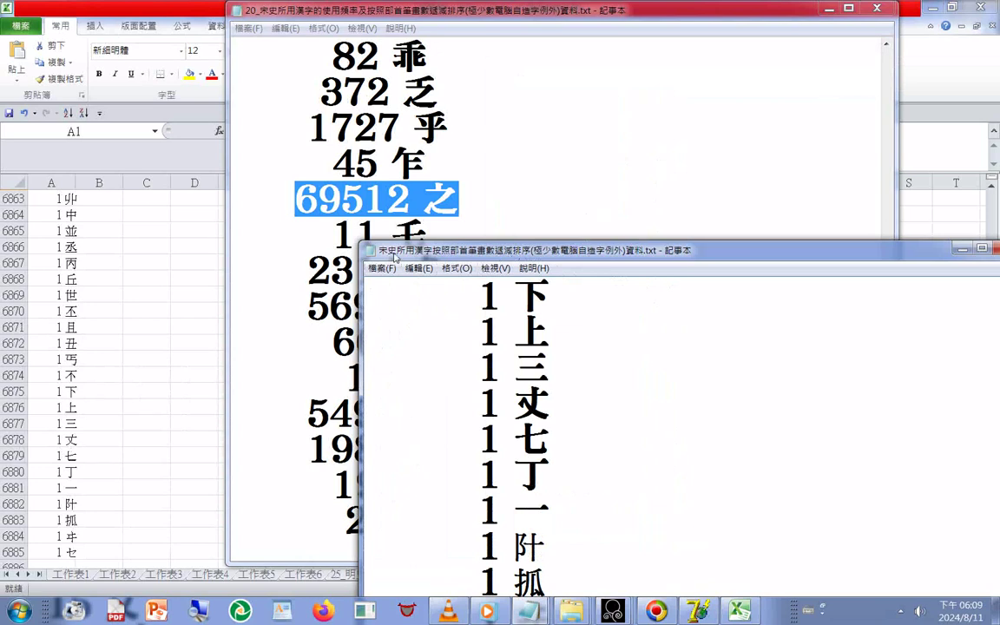
{"action": "left_click_drag", "start_coordinate": [395, 258], "coordinate": [483, 80]}
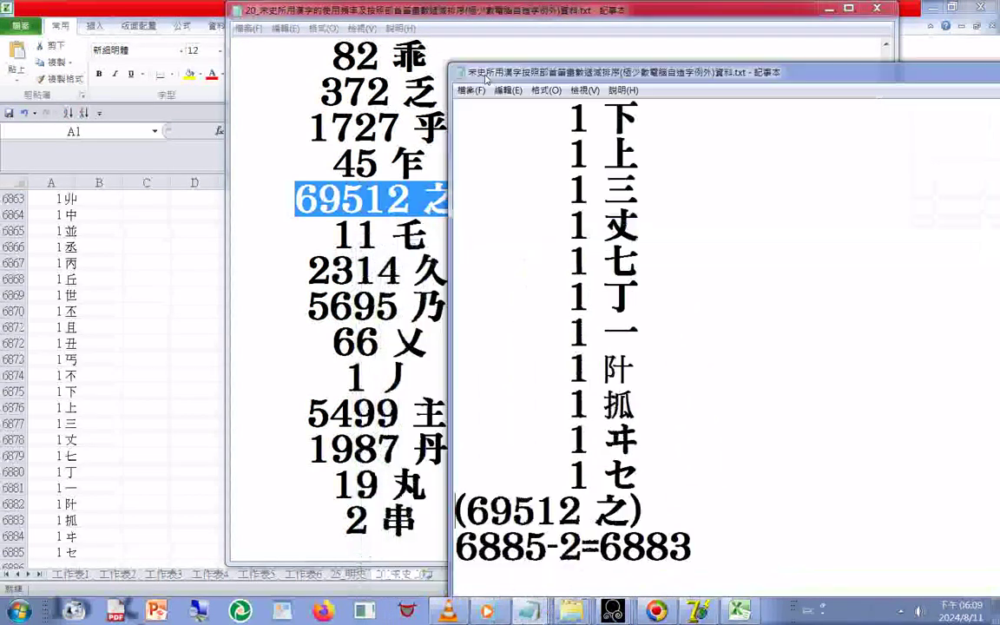
{"action": "left_click", "coordinate": [471, 91]}
{"action": "left_click", "coordinate": [480, 153]}
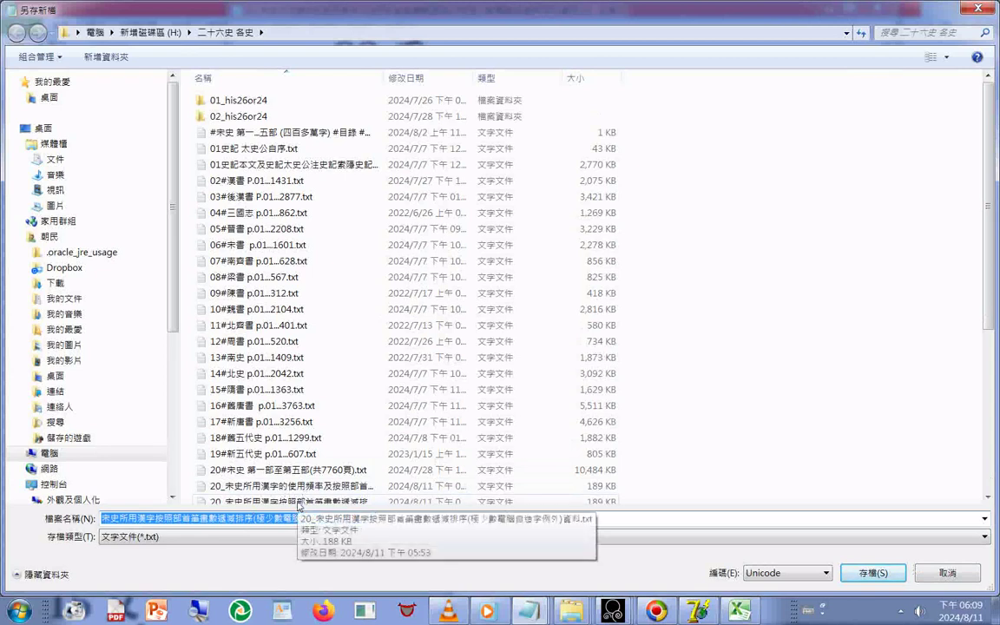
Copy the 20_宋史 character list sorted by radical strokes from 二十六史 各史 into the 05...26_history folder, replacing the existing file.
{"action": "right_click", "coordinate": [299, 506]}
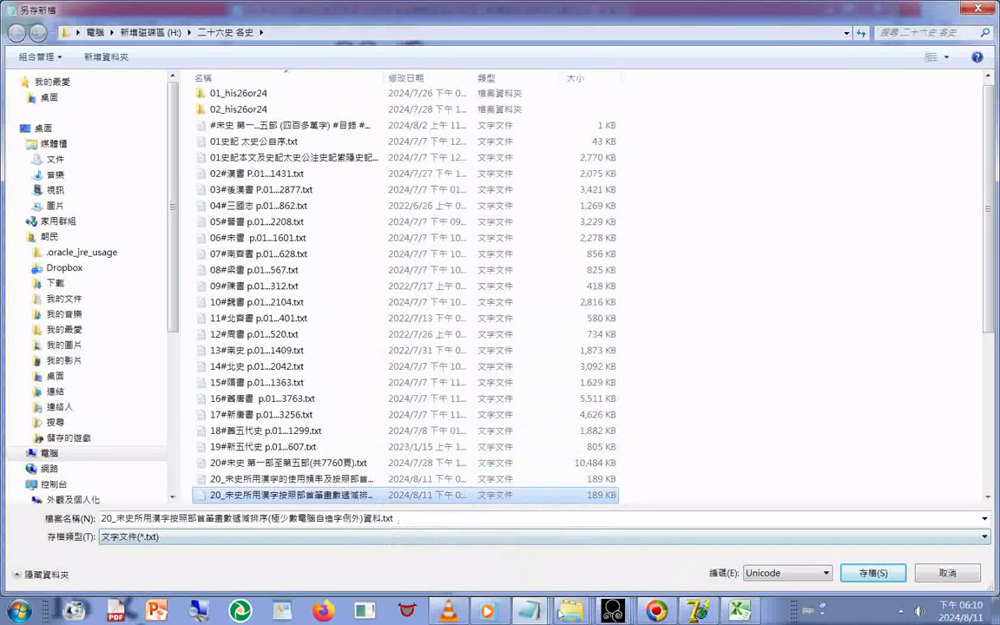
{"action": "mouse_move", "coordinate": [571, 611]}
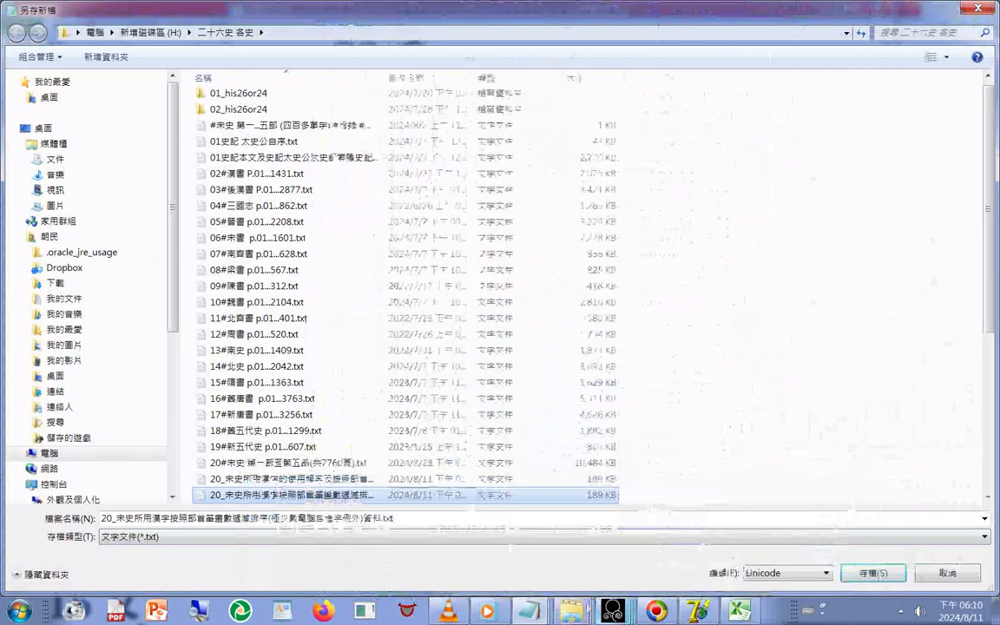
{"action": "mouse_move", "coordinate": [528, 611]}
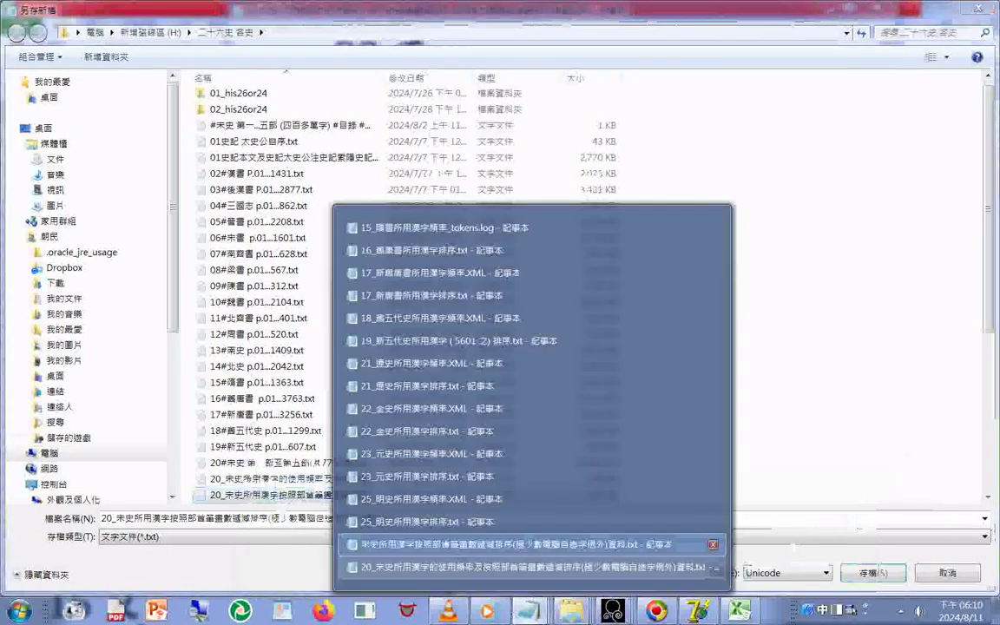
{"action": "left_click", "coordinate": [521, 544]}
{"action": "right_click", "coordinate": [363, 197]}
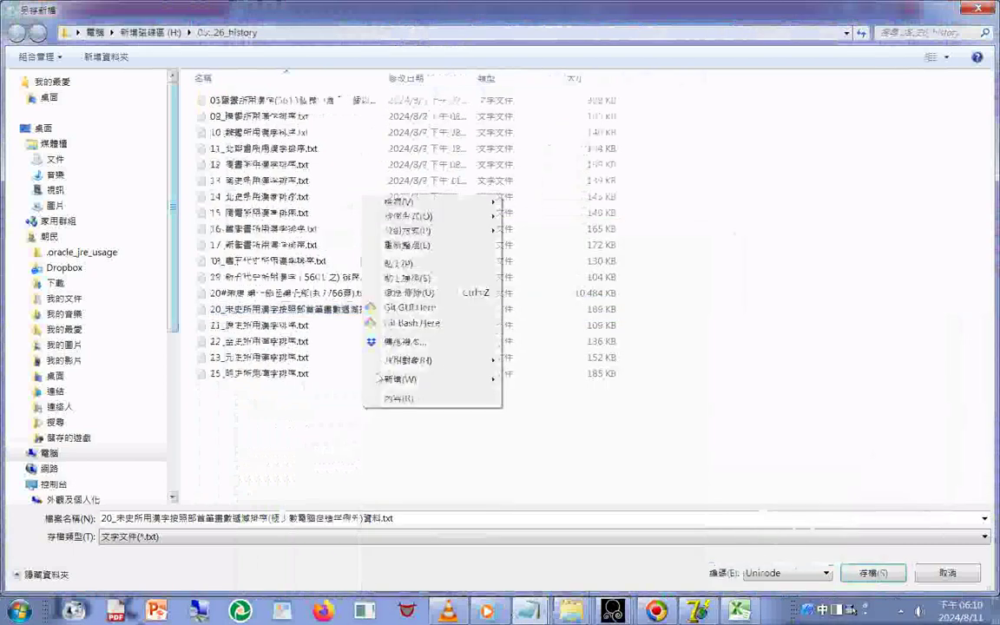
{"action": "left_click", "coordinate": [373, 263]}
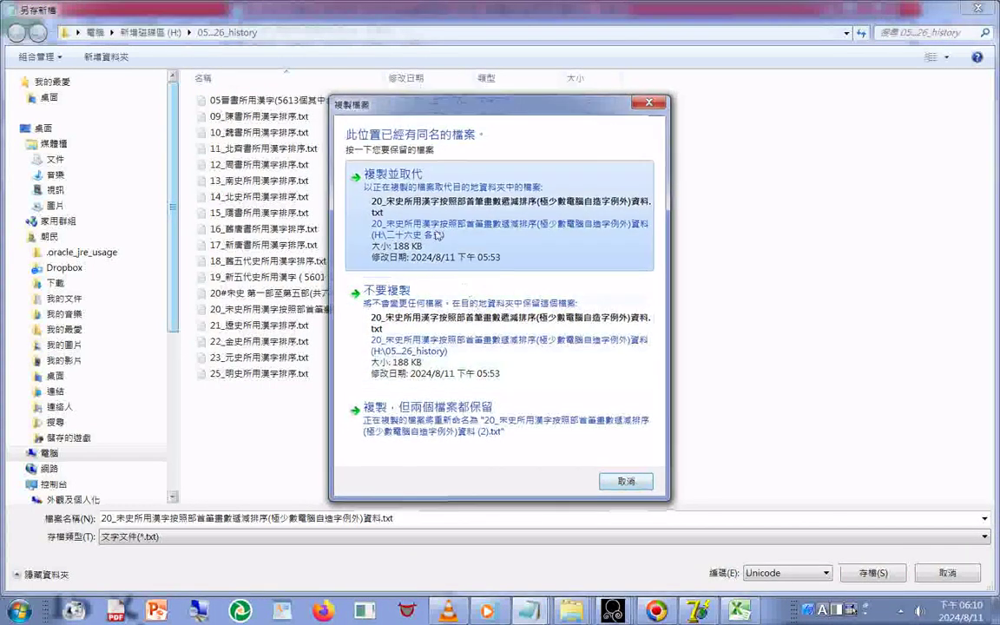
{"action": "left_click", "coordinate": [386, 209]}
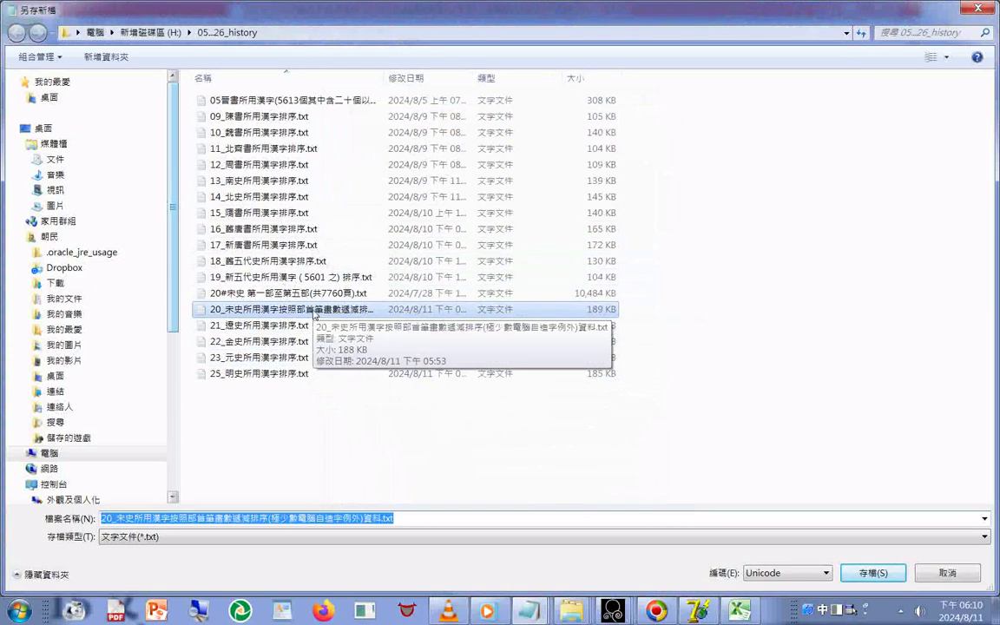
Open the copied 20_宋史 character list from 05...26_history in Notepad, maximize it, and go to the end of the file.
{"action": "right_click", "coordinate": [315, 316]}
{"action": "mouse_move", "coordinate": [738, 370]}
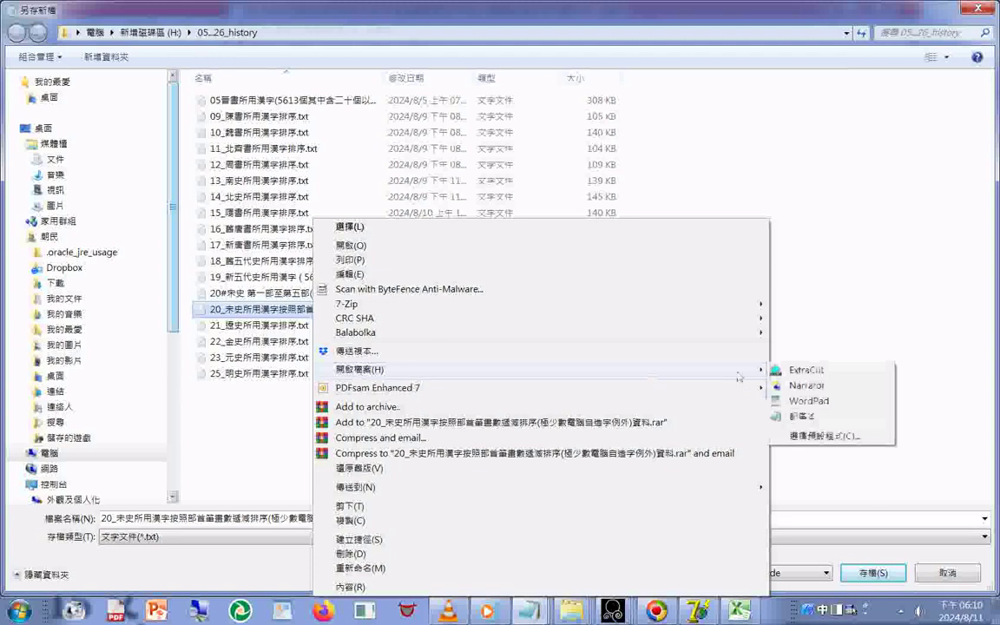
{"action": "left_click", "coordinate": [798, 417]}
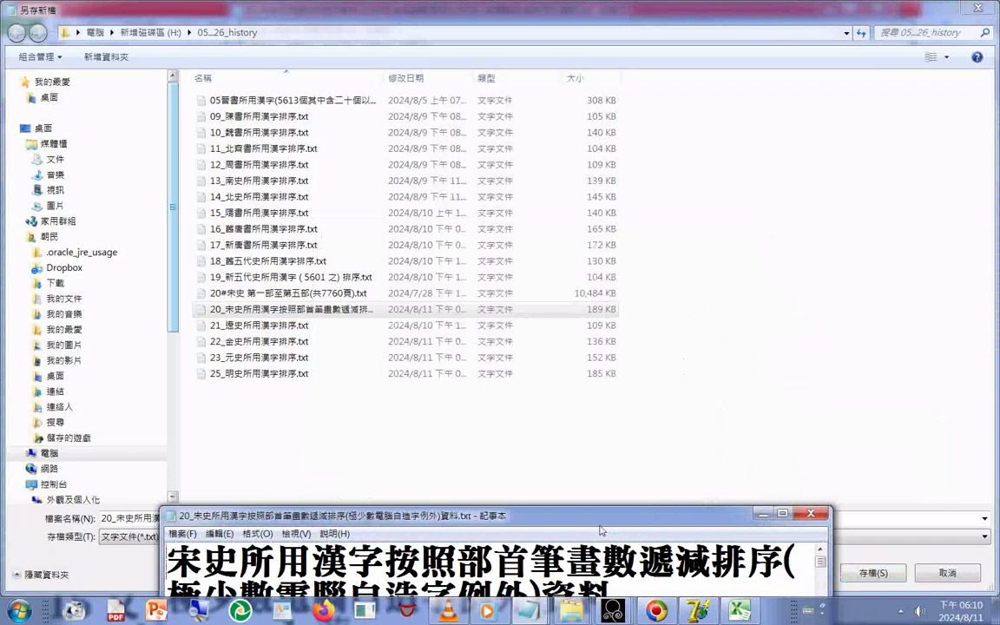
{"action": "left_click_drag", "start_coordinate": [600, 530], "coordinate": [600, 519]}
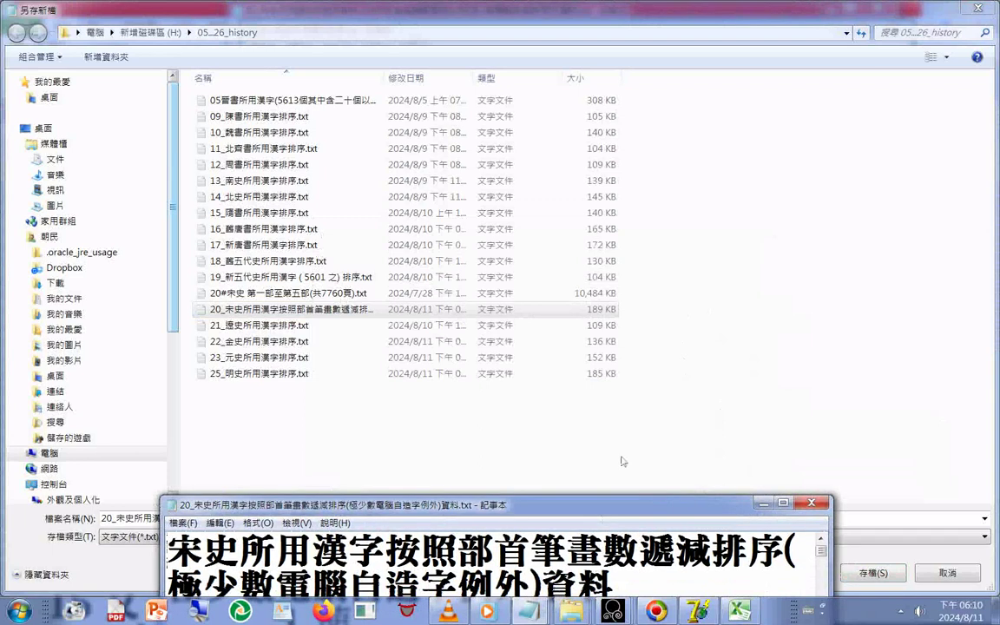
{"action": "key", "text": "super+Up"}
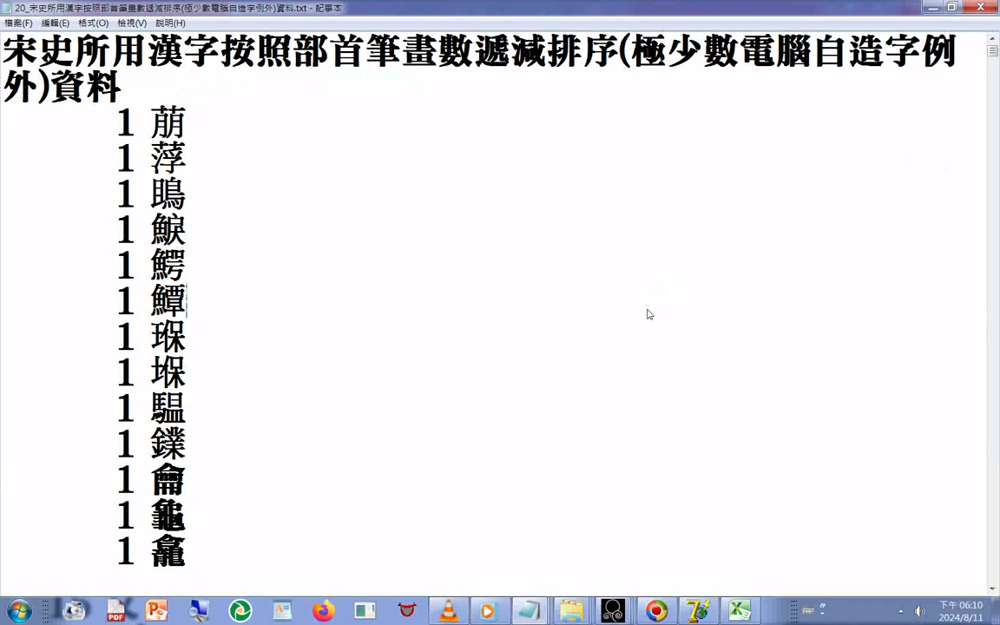
{"action": "key", "text": "ctrl+End"}
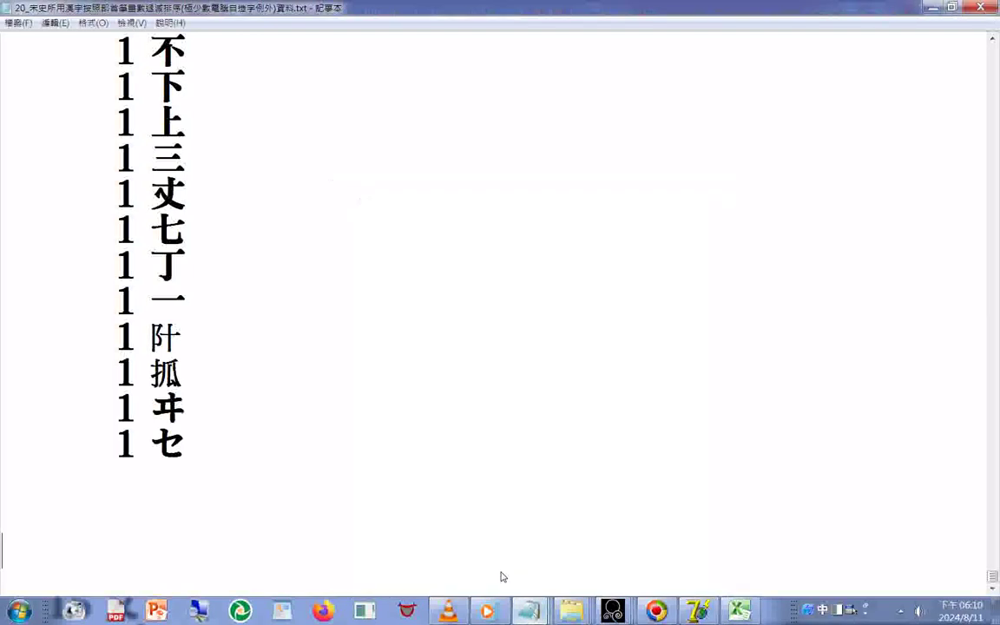
Bring up the edited 宋史 character list and cancel its open Save As dialog.
{"action": "mouse_move", "coordinate": [528, 611]}
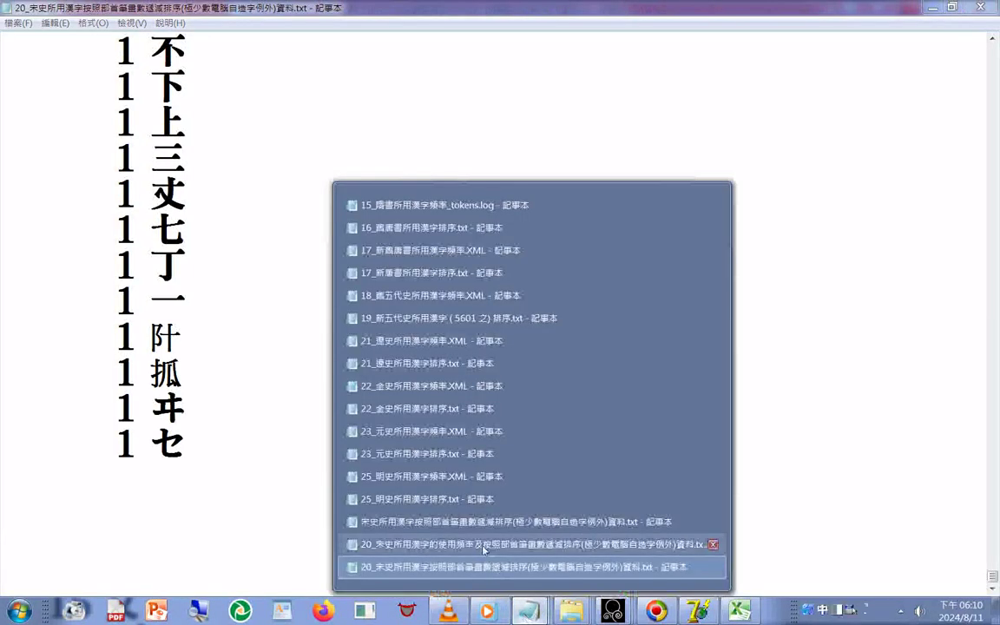
{"action": "left_click", "coordinate": [484, 544]}
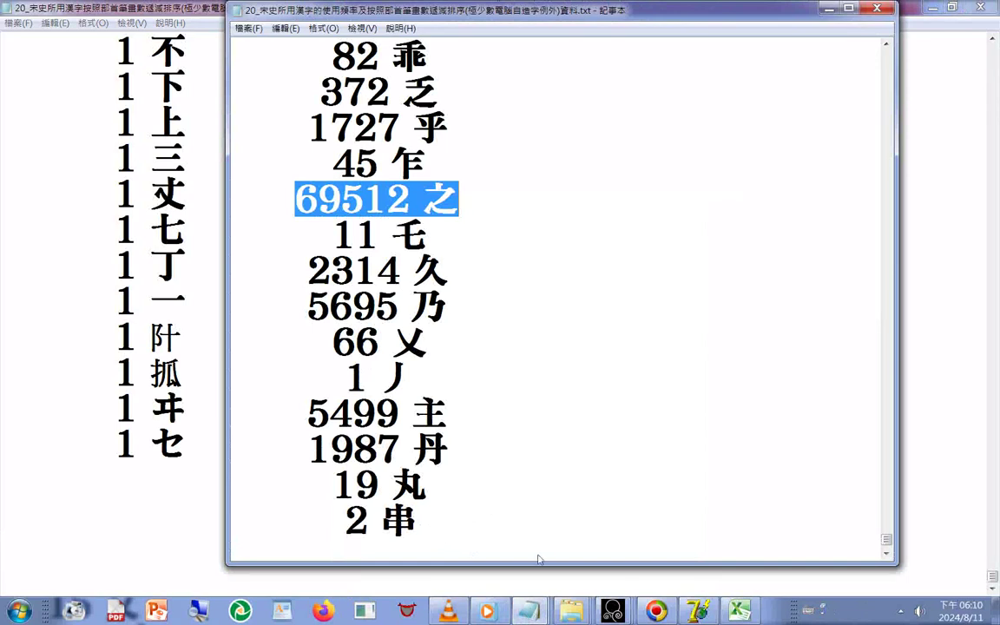
{"action": "mouse_move", "coordinate": [529, 611]}
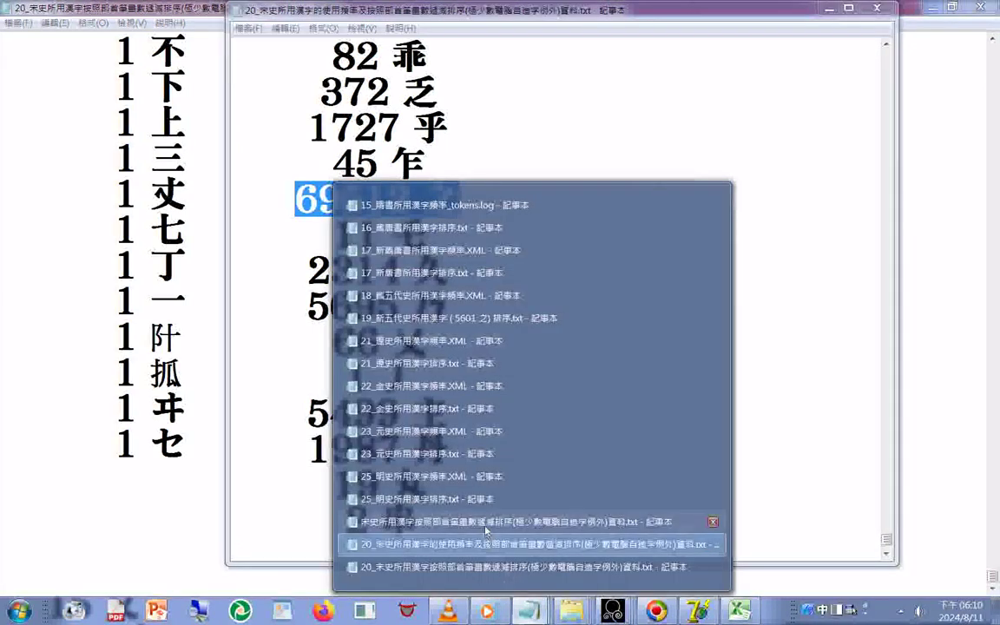
{"action": "left_click", "coordinate": [512, 540]}
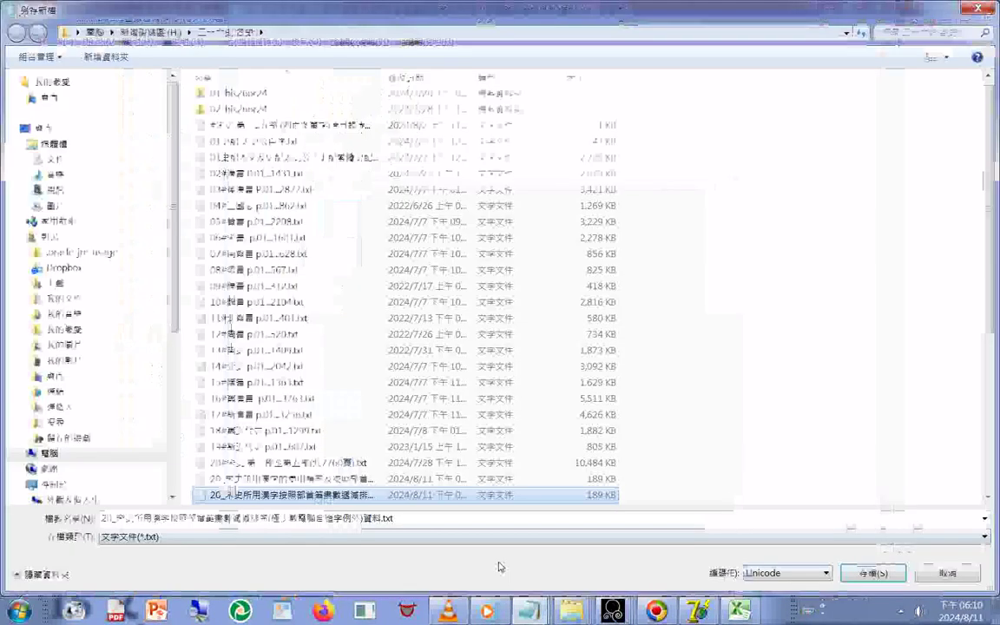
{"action": "left_click", "coordinate": [951, 578]}
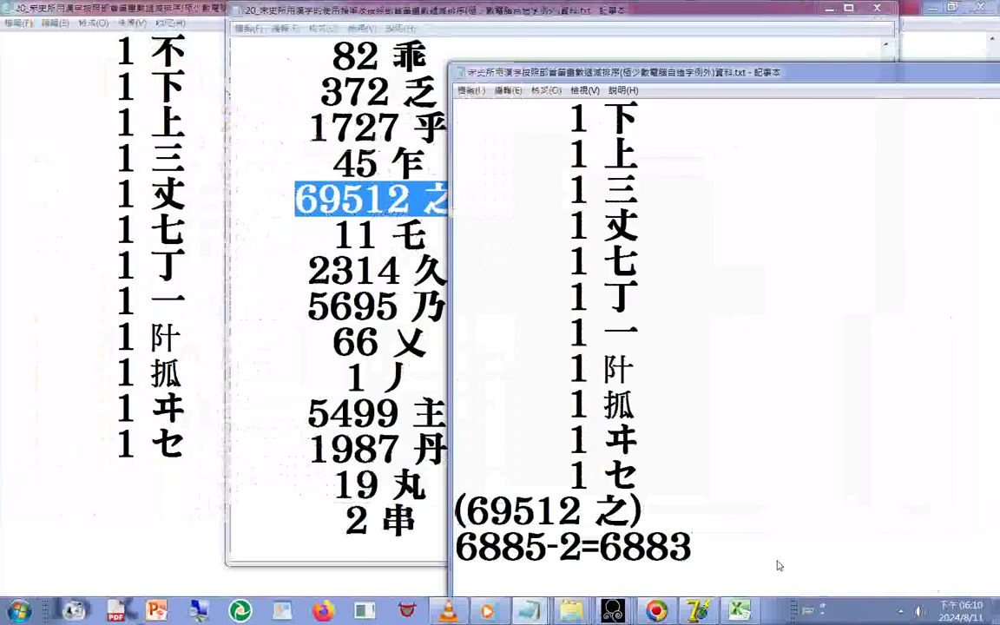
Copy the last two lines, (69512 之) and 6885-2=6883, from the edited list to the end of the 20_宋史 list opened from 05...26_history.
{"action": "left_click_drag", "start_coordinate": [692, 549], "coordinate": [456, 504]}
{"action": "key", "text": "super+c"}
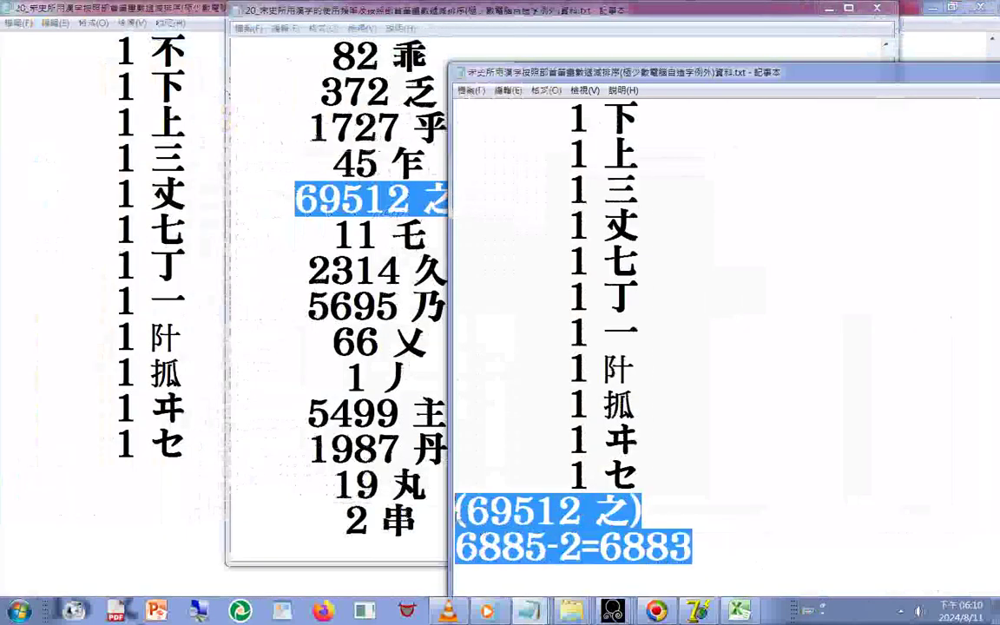
{"action": "right_click", "coordinate": [600, 523]}
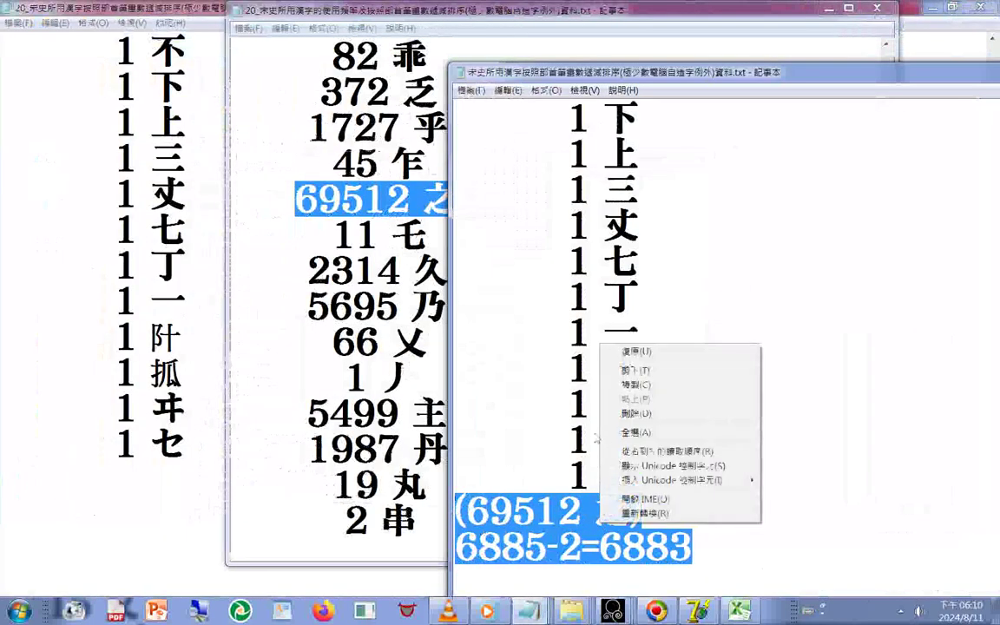
{"action": "left_click", "coordinate": [634, 383]}
{"action": "left_click", "coordinate": [161, 486]}
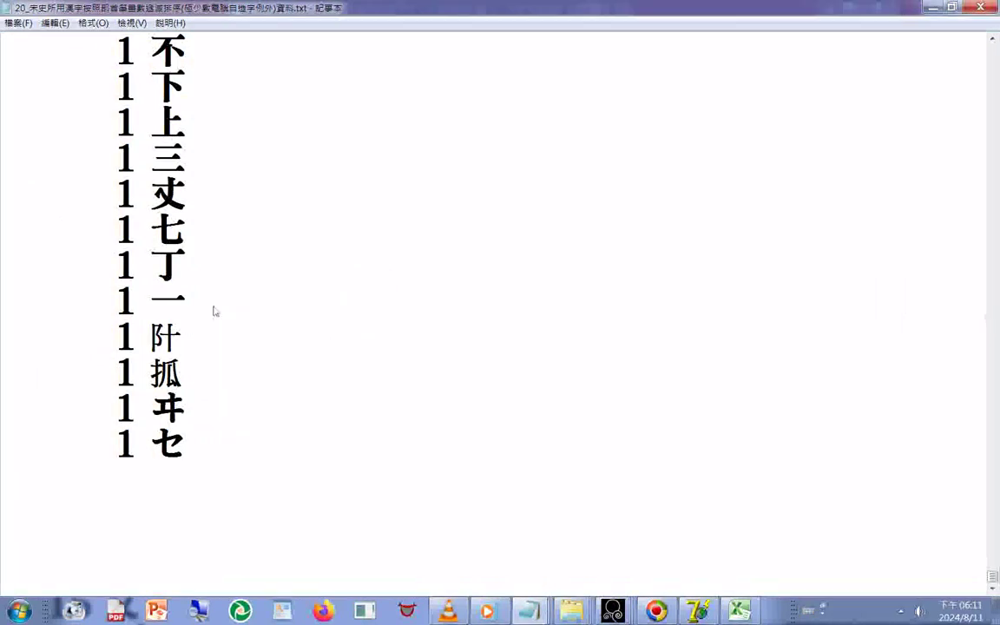
{"action": "right_click", "coordinate": [206, 480]}
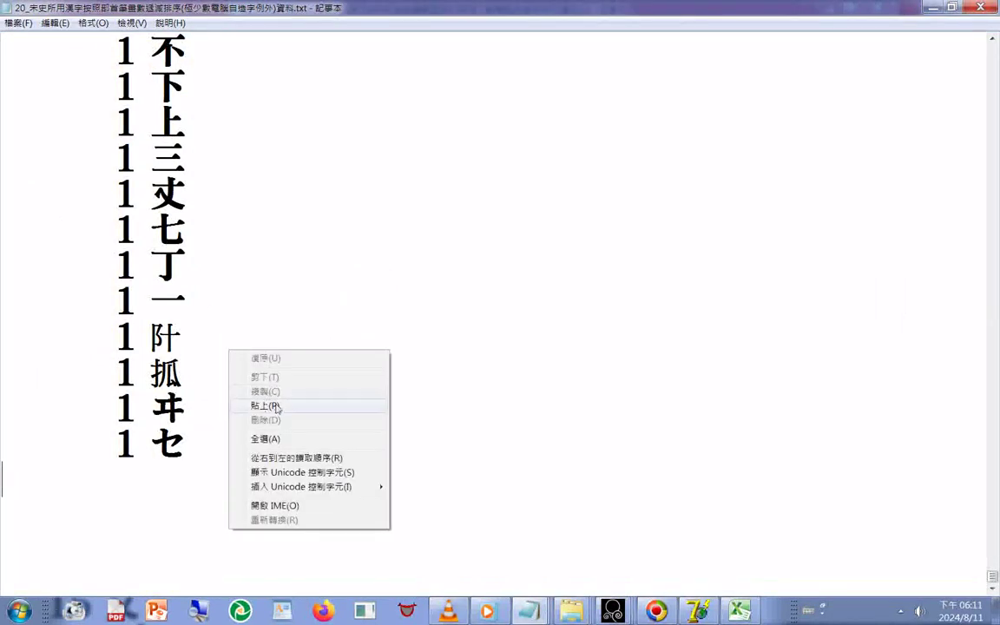
{"action": "left_click", "coordinate": [274, 408]}
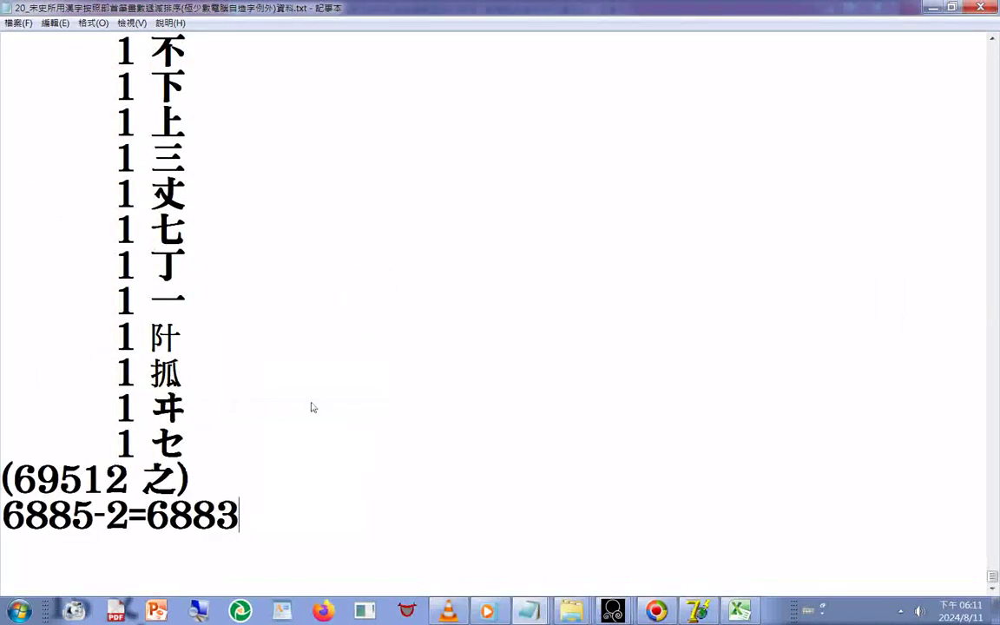
Save the updated 20_宋史 character list and save a copy under the same name in the 文件 folder.
{"action": "left_click", "coordinate": [19, 23]}
{"action": "left_click", "coordinate": [30, 67]}
{"action": "left_click", "coordinate": [18, 24]}
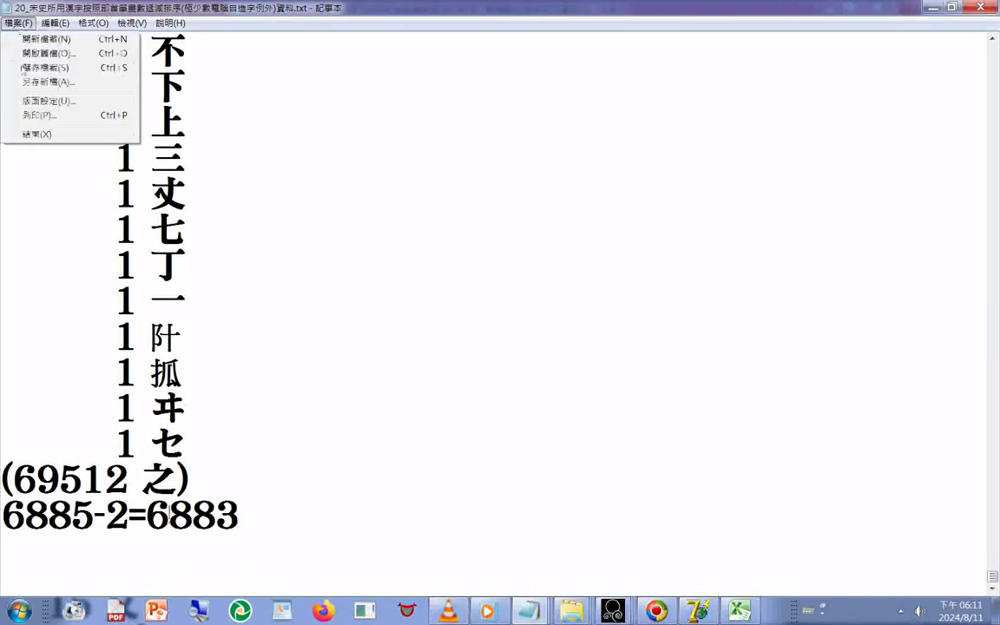
{"action": "left_click", "coordinate": [35, 69]}
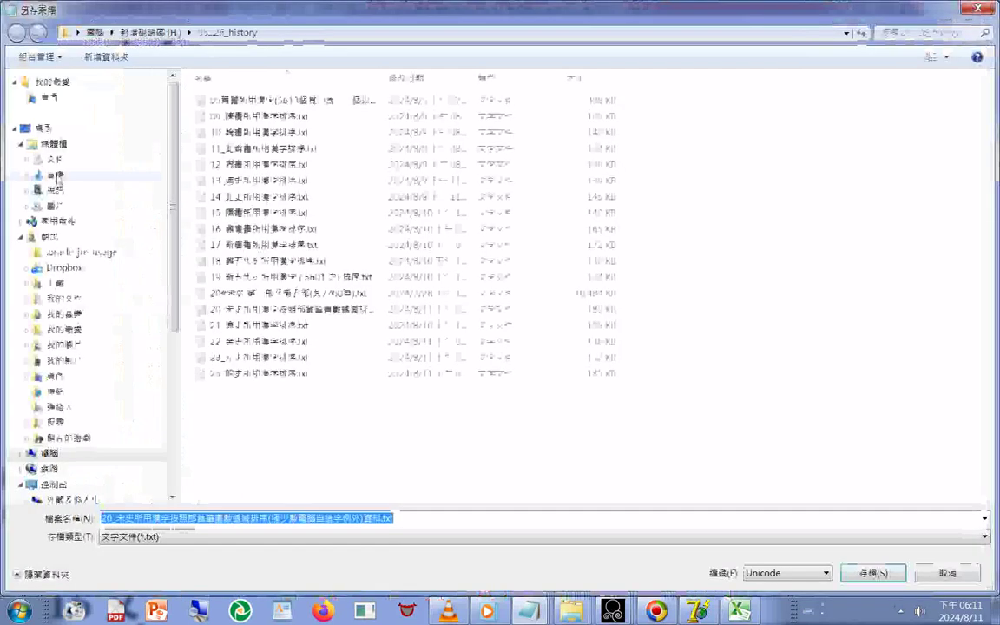
{"action": "left_click", "coordinate": [55, 158]}
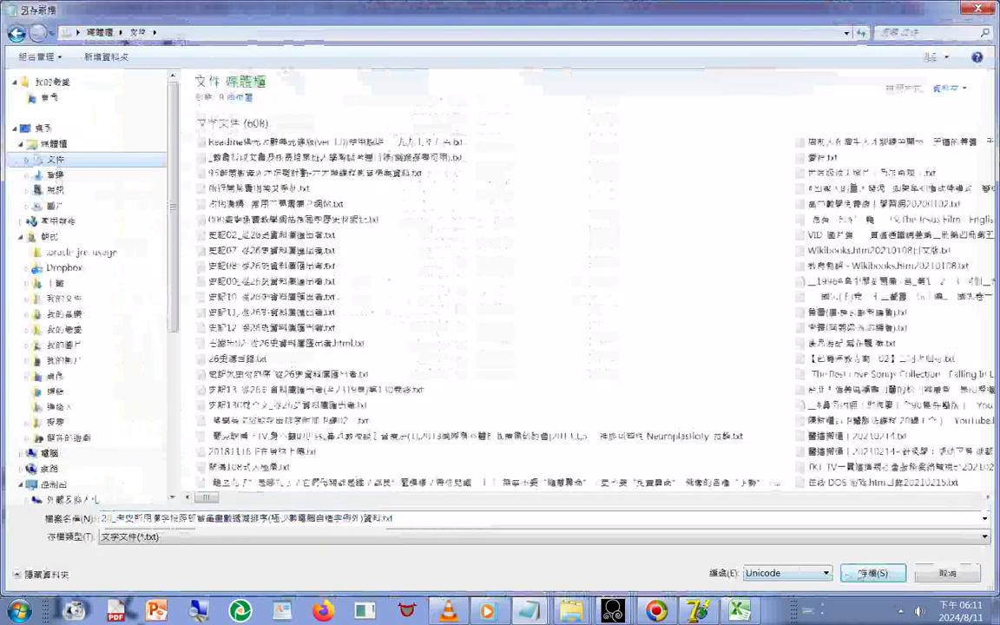
{"action": "key", "text": "Return"}
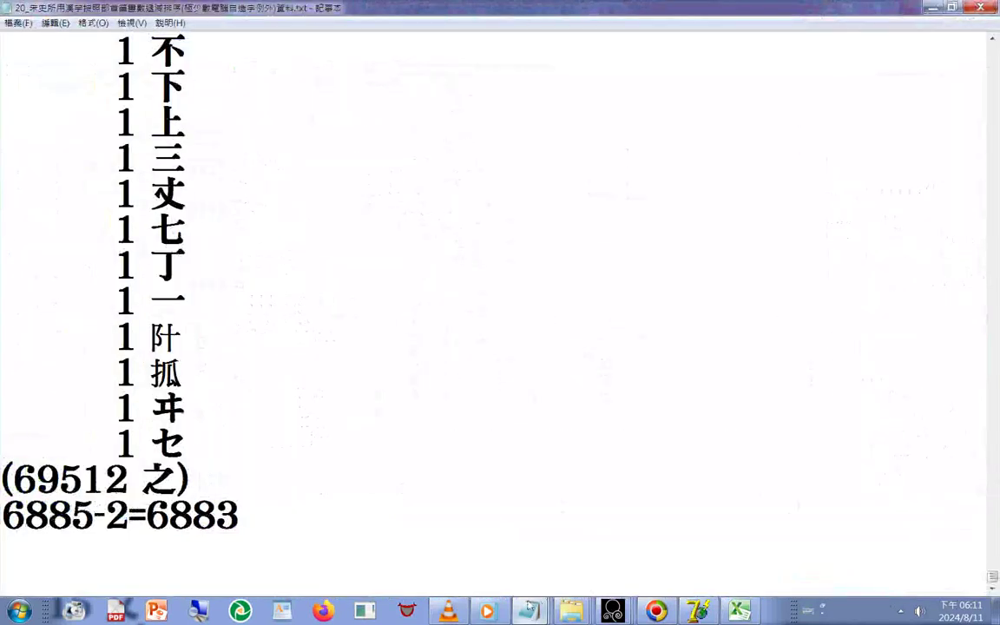
{"action": "mouse_move", "coordinate": [529, 611]}
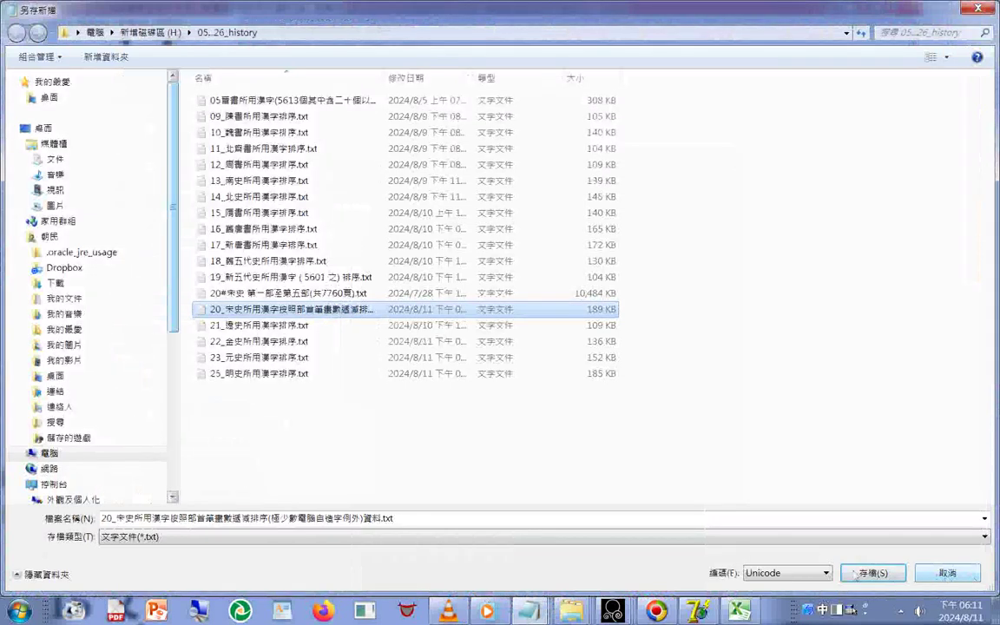
{"action": "left_click", "coordinate": [921, 576]}
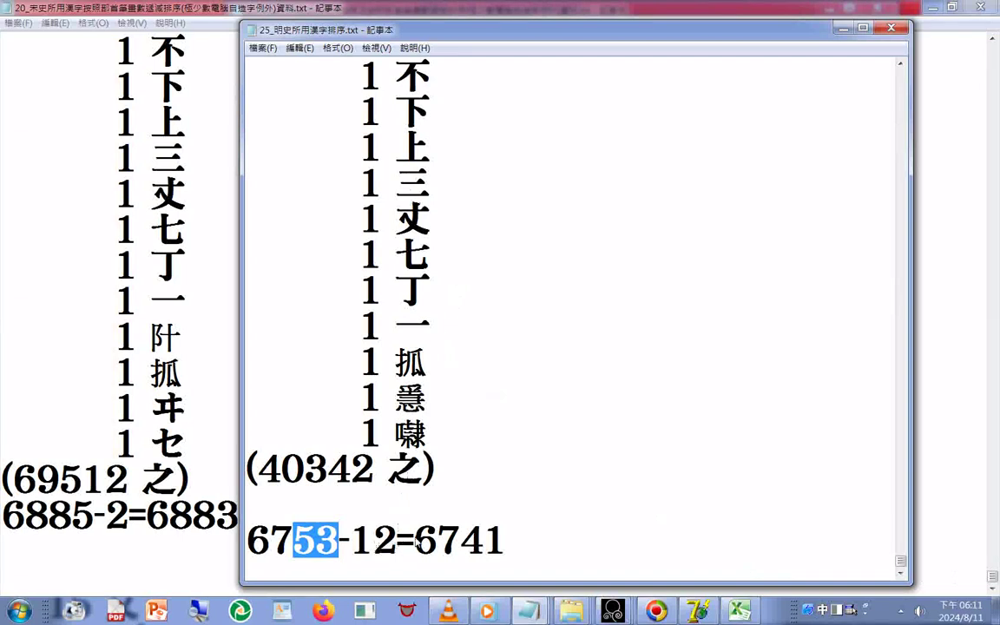
Highlight the final totals in the 25_明史 and 20_宋史 lists and set the two windows side by side for comparison.
{"action": "left_click_drag", "start_coordinate": [413, 540], "coordinate": [507, 539]}
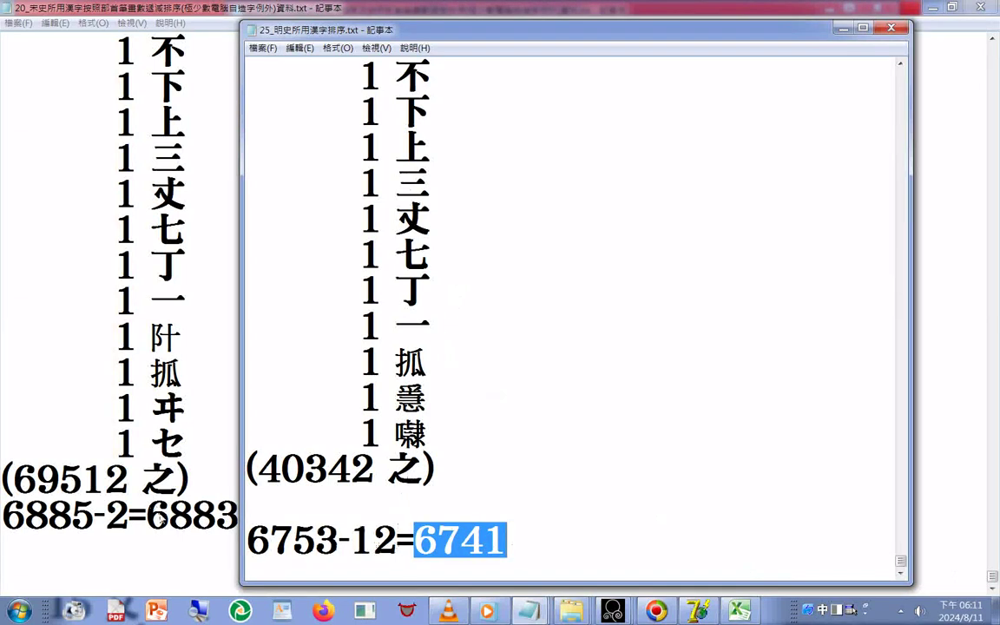
{"action": "left_click_drag", "start_coordinate": [150, 516], "coordinate": [238, 513]}
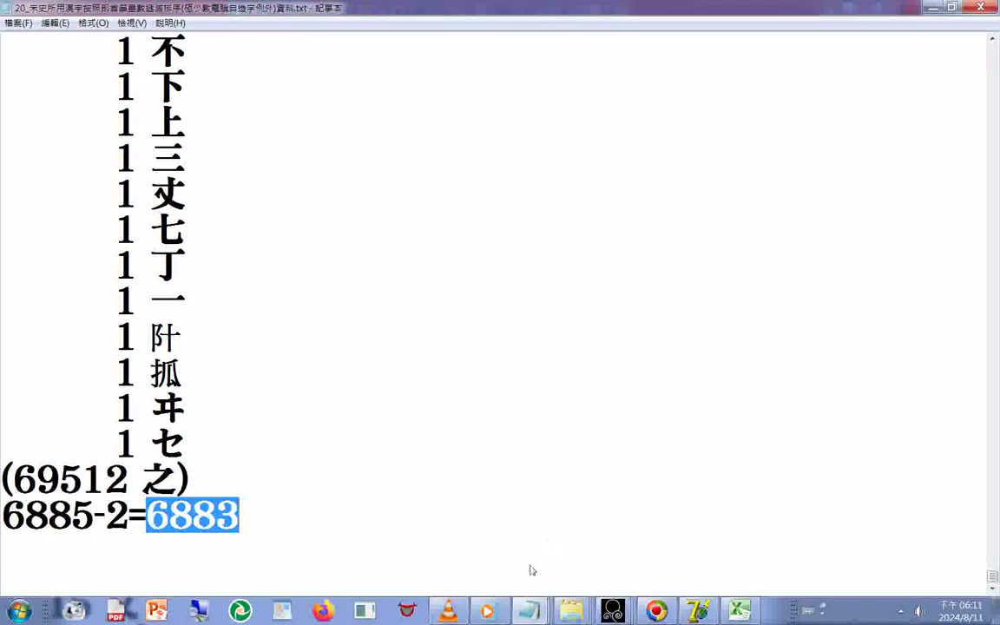
{"action": "left_click", "coordinate": [951, 9]}
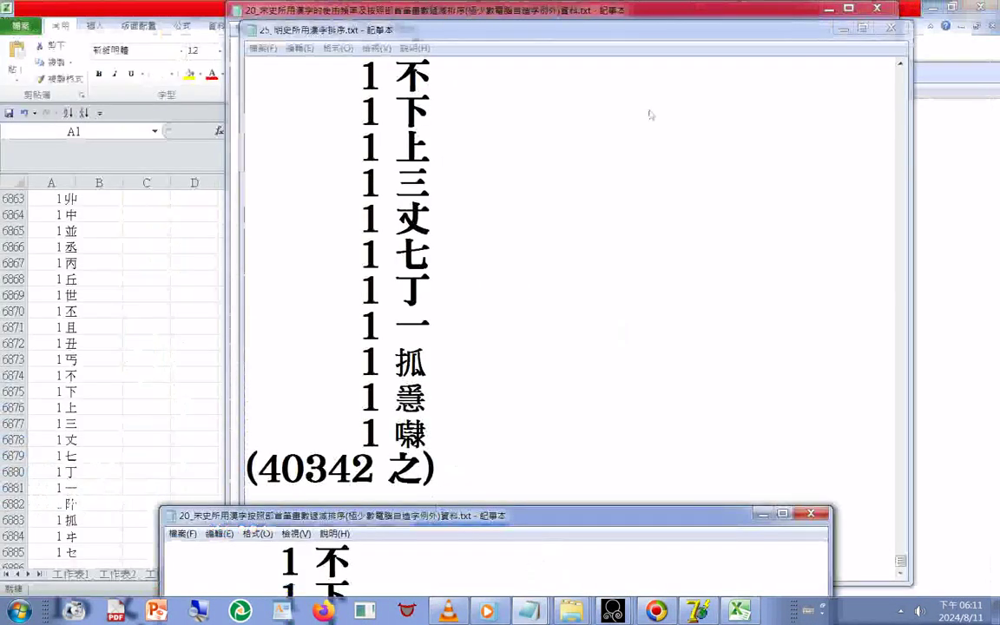
{"action": "left_click_drag", "start_coordinate": [431, 514], "coordinate": [797, 35]}
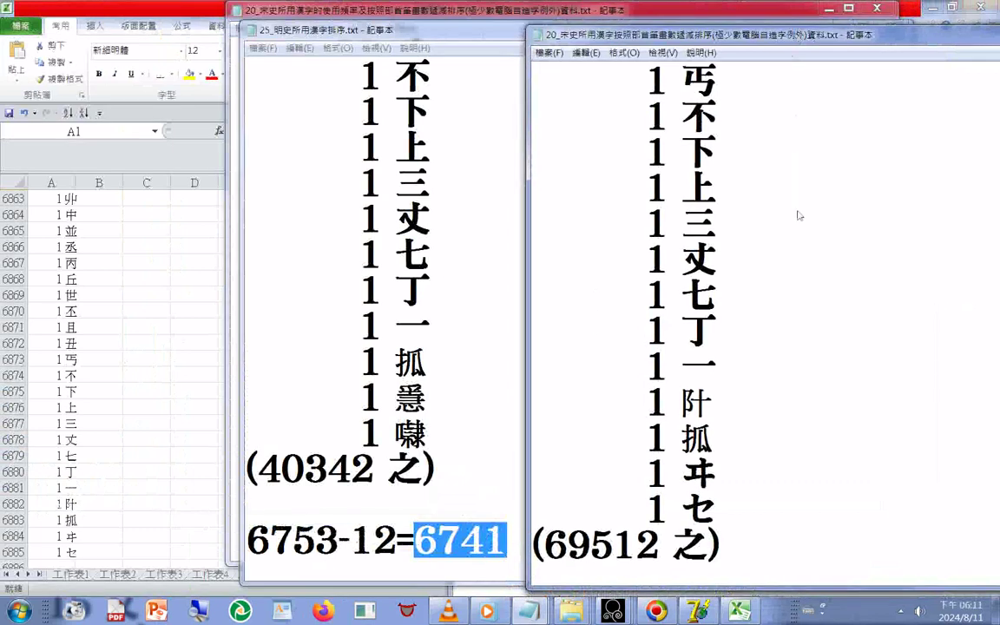
{"action": "scroll", "coordinate": [724, 208], "scroll_direction": "down", "scroll_amount": 1}
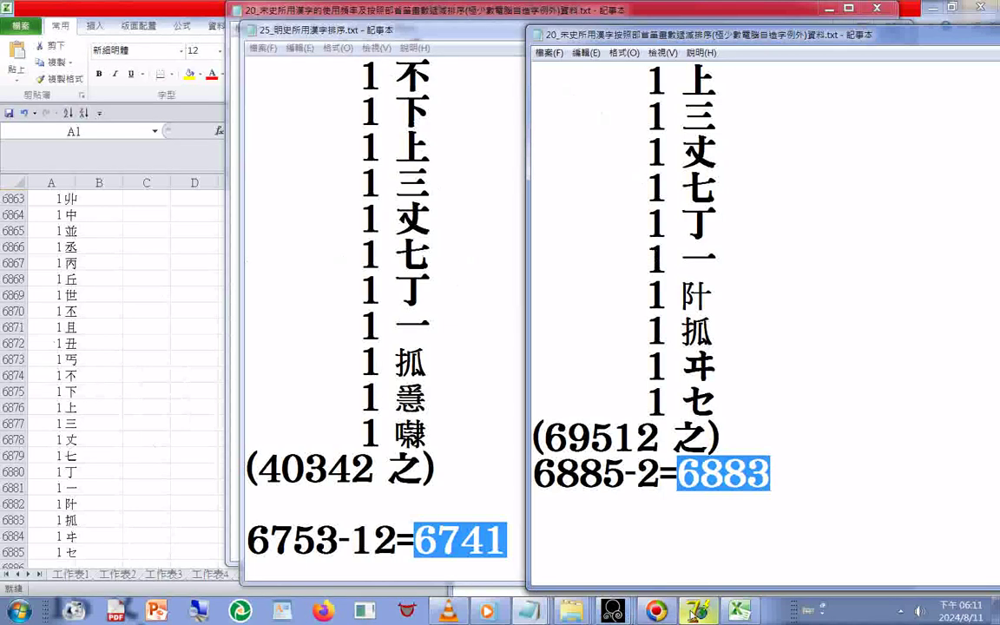
Switch to the 05...26_history folder in the file manager and select the source file 26#清史稿 第一部至第四部(共3876頁).xml.
{"action": "mouse_move", "coordinate": [566, 613]}
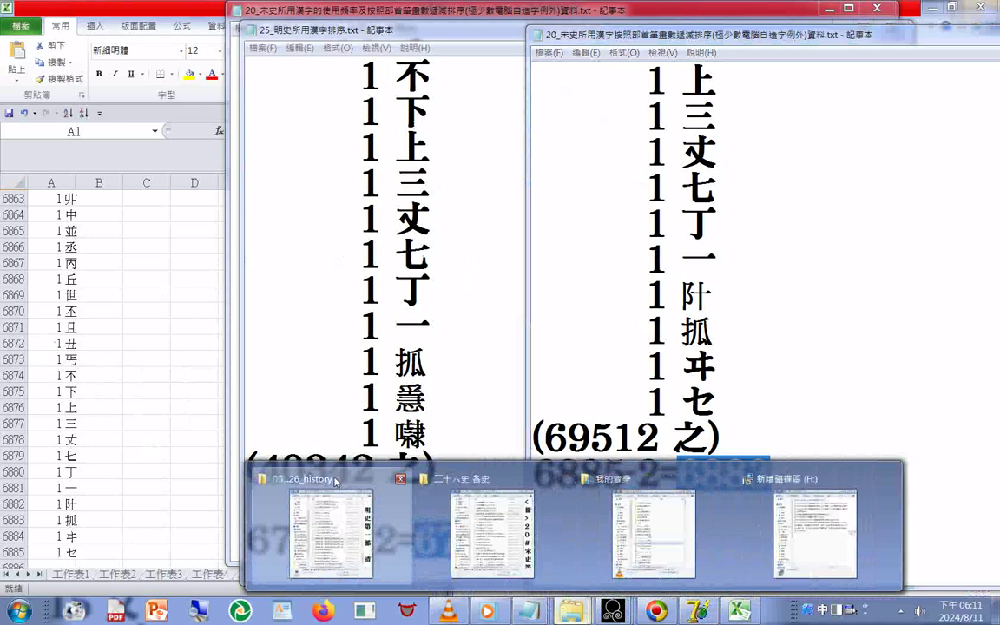
{"action": "left_click", "coordinate": [330, 525]}
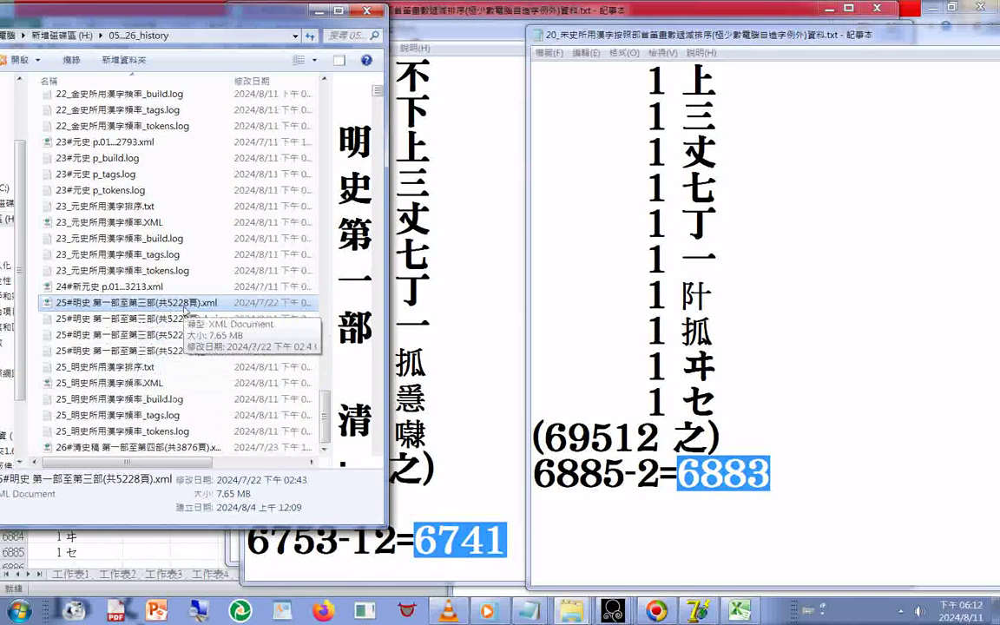
{"action": "left_click", "coordinate": [184, 306]}
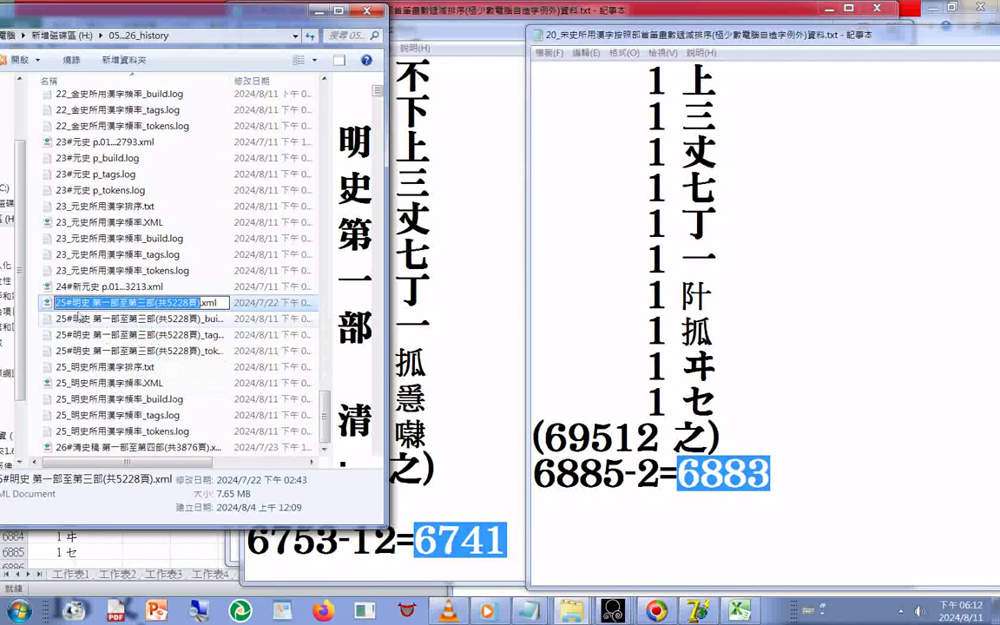
{"action": "key", "text": "Escape"}
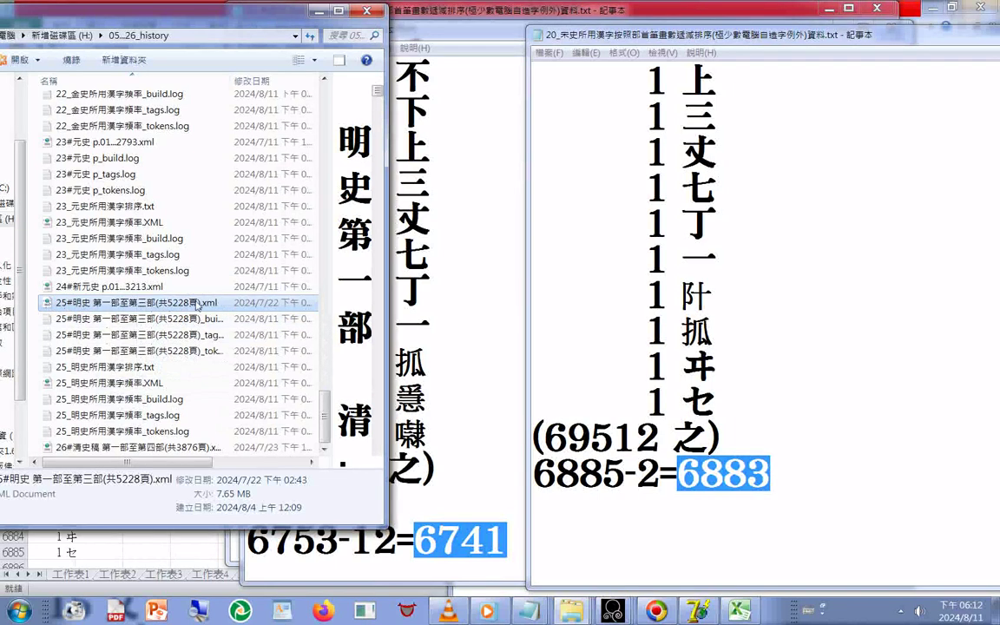
{"action": "left_click", "coordinate": [161, 449]}
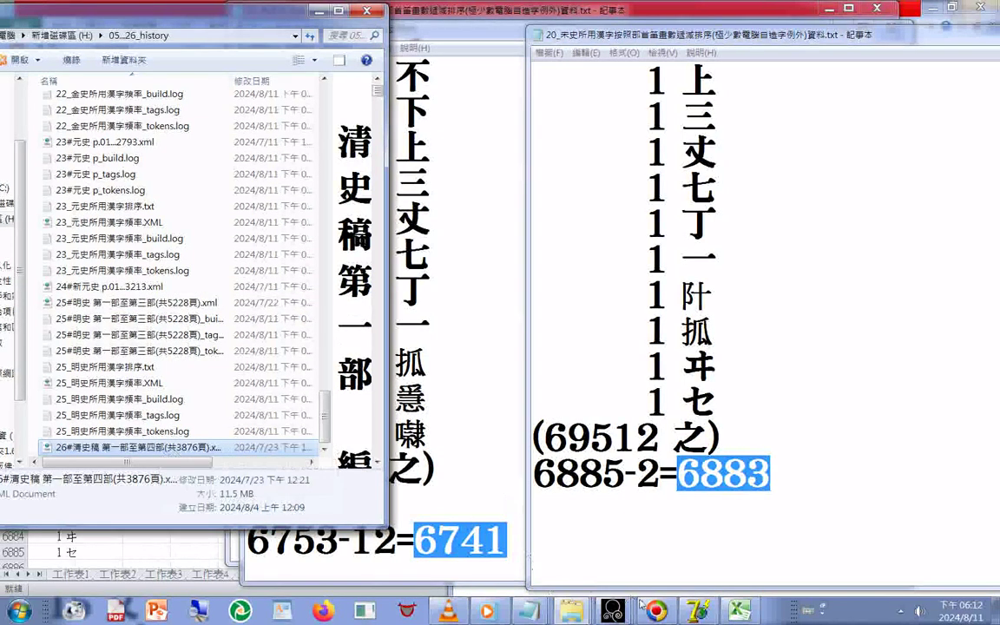
In Indexer, replace the listed 明史 frequency file with 26#清史稿 第一部至第四部(共3876頁).xml and build its index.
{"action": "left_click", "coordinate": [614, 552]}
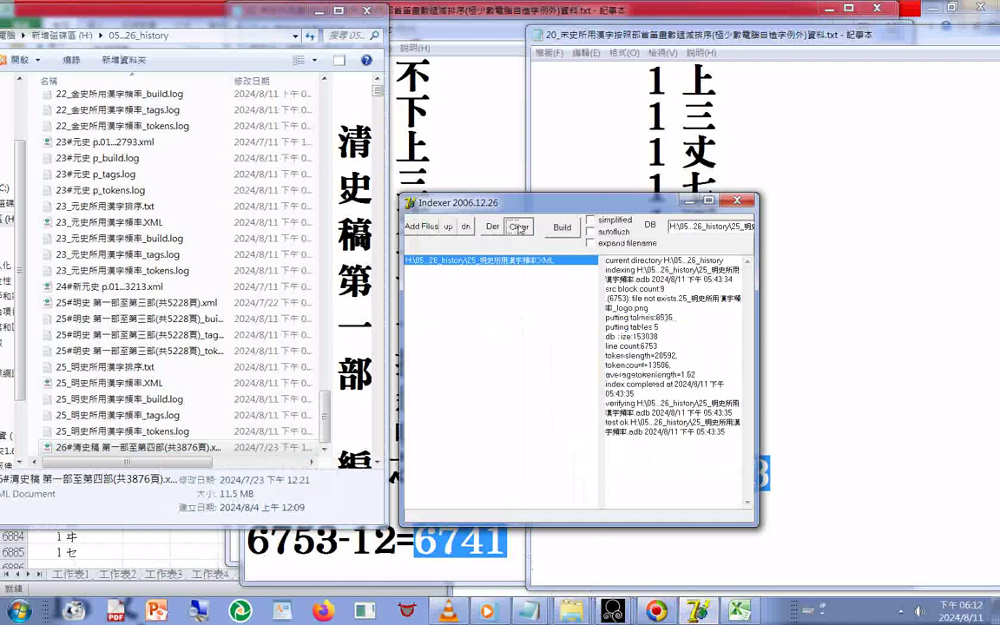
{"action": "left_click", "coordinate": [491, 227]}
{"action": "left_click", "coordinate": [420, 227]}
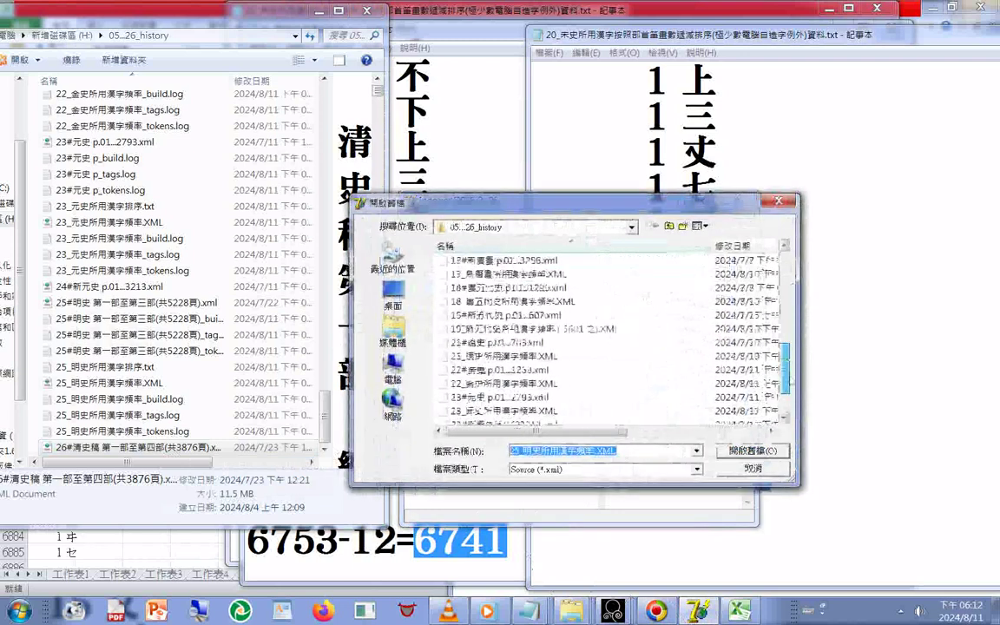
{"action": "scroll", "coordinate": [564, 347], "scroll_direction": "down", "scroll_amount": 5}
{"action": "left_click", "coordinate": [521, 410]}
{"action": "left_click", "coordinate": [752, 451]}
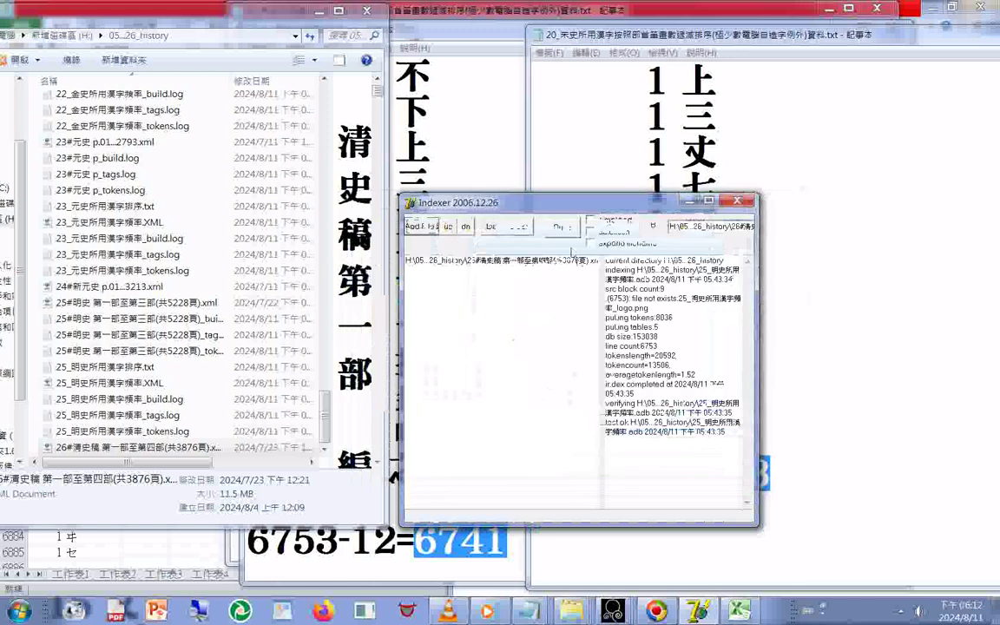
{"action": "left_click", "coordinate": [563, 227]}
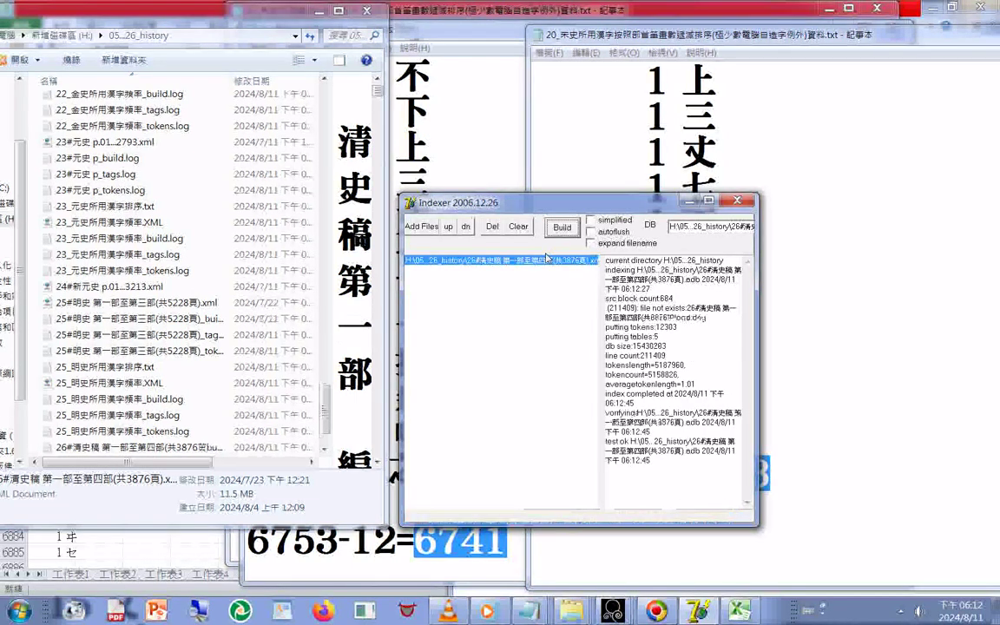
{"action": "left_click_drag", "start_coordinate": [703, 393], "coordinate": [606, 261]}
{"action": "left_click", "coordinate": [708, 358]}
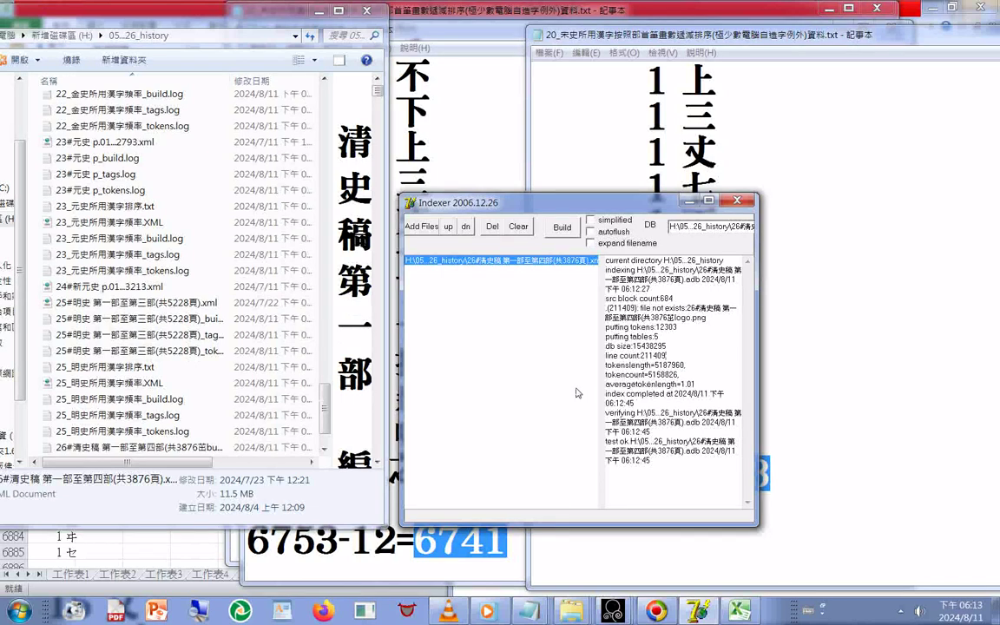
Open the newly built 26#清史稿 tokens log from the 05...26_history folder in Notepad.
{"action": "left_click", "coordinate": [324, 410]}
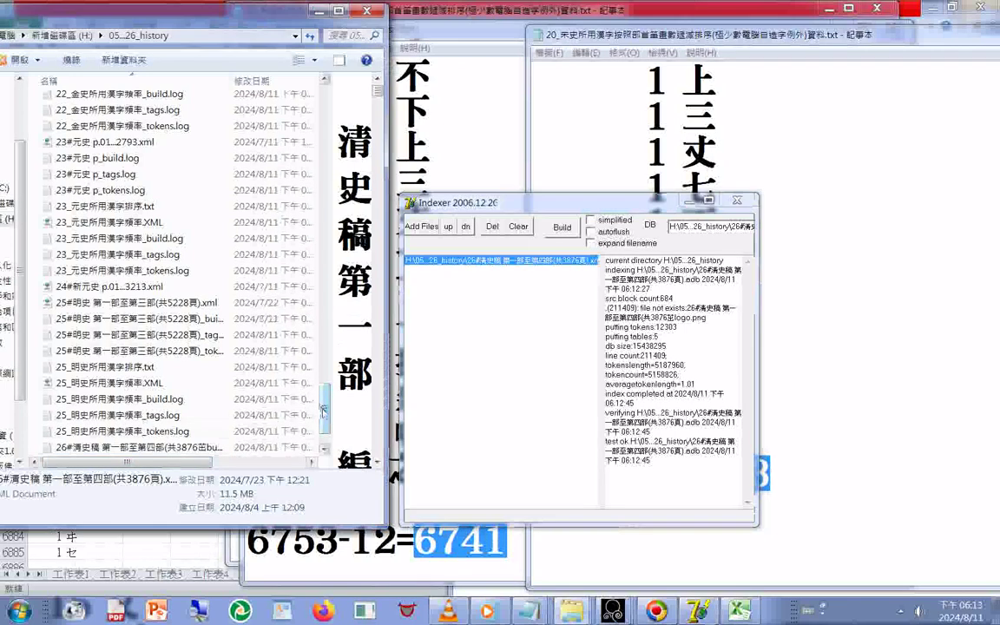
{"action": "scroll", "coordinate": [324, 410], "scroll_direction": "down", "scroll_amount": 2}
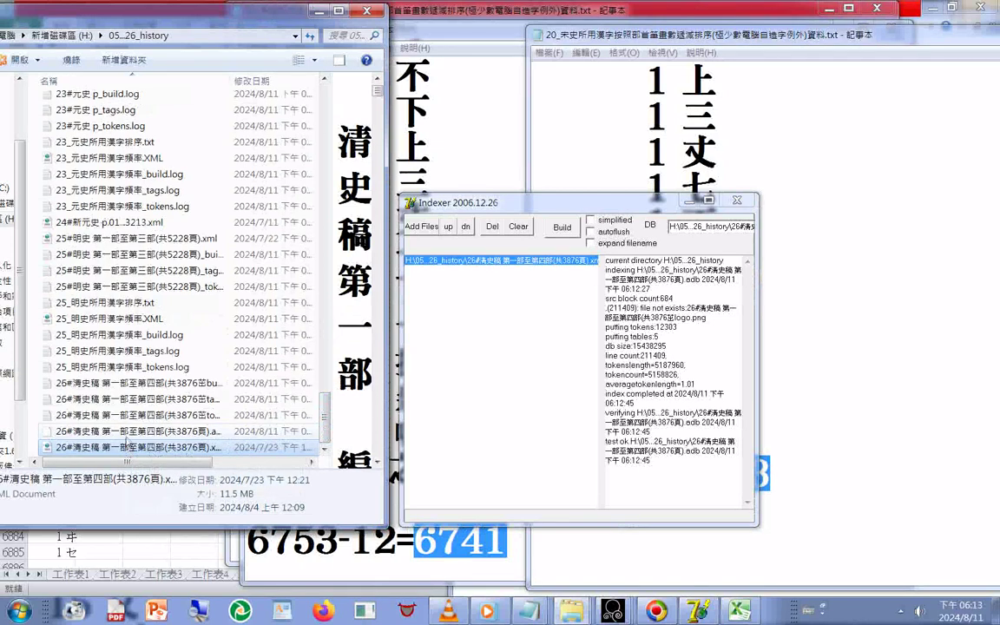
{"action": "left_click", "coordinate": [132, 415]}
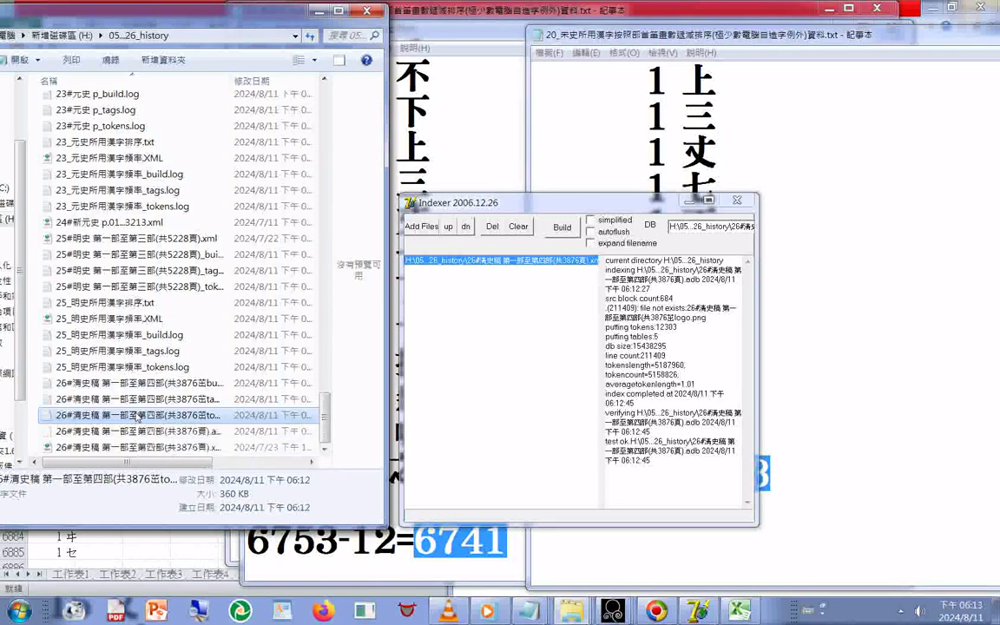
{"action": "double_click", "coordinate": [139, 417]}
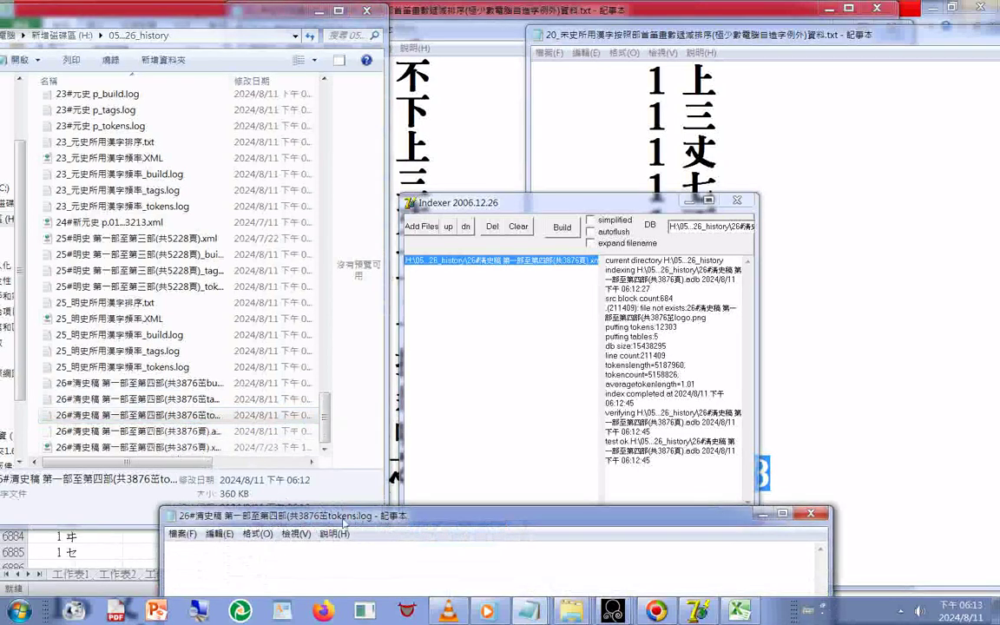
Maximize the 26#清史稿 tokens log and examine its opening entries, from the punctuation and Arabic-looking glyphs through the rare characters that follow.
{"action": "left_click_drag", "start_coordinate": [347, 521], "coordinate": [347, 2]}
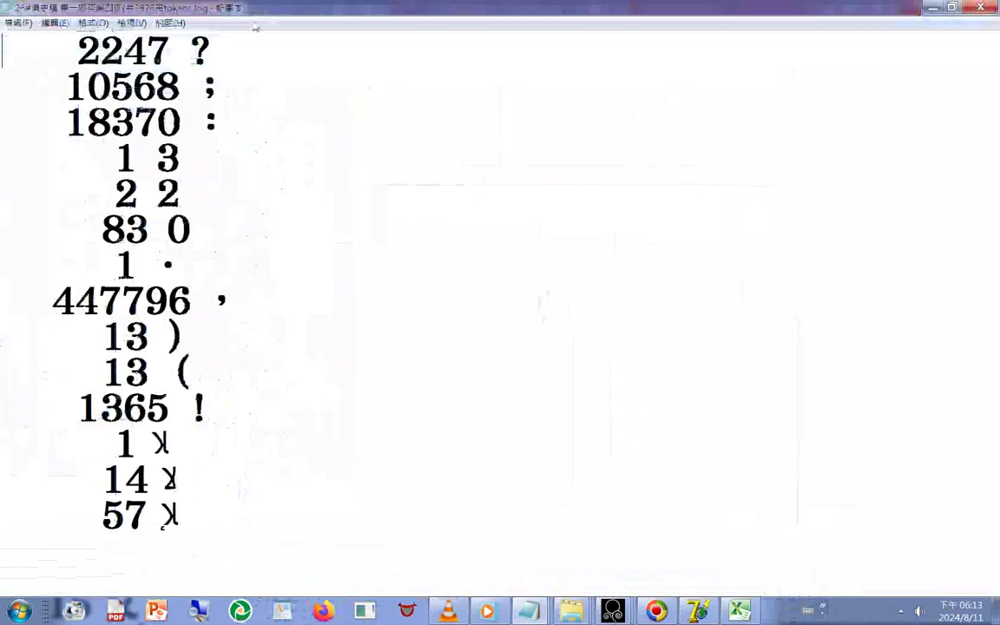
{"action": "scroll", "coordinate": [331, 328], "scroll_direction": "down", "scroll_amount": 4}
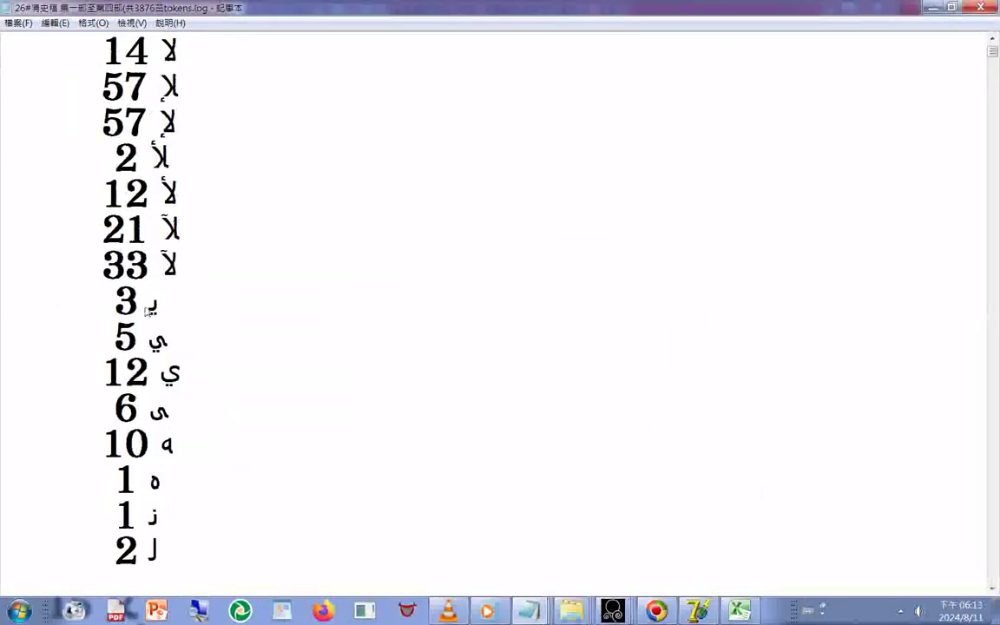
{"action": "scroll", "coordinate": [195, 335], "scroll_direction": "down", "scroll_amount": 3}
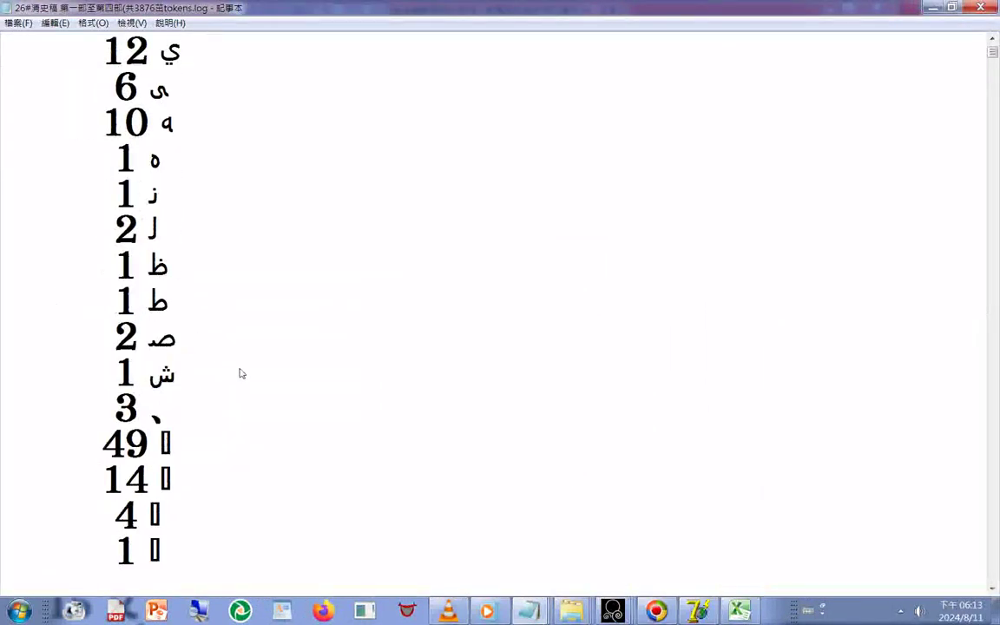
{"action": "scroll", "coordinate": [241, 373], "scroll_direction": "down", "scroll_amount": 7}
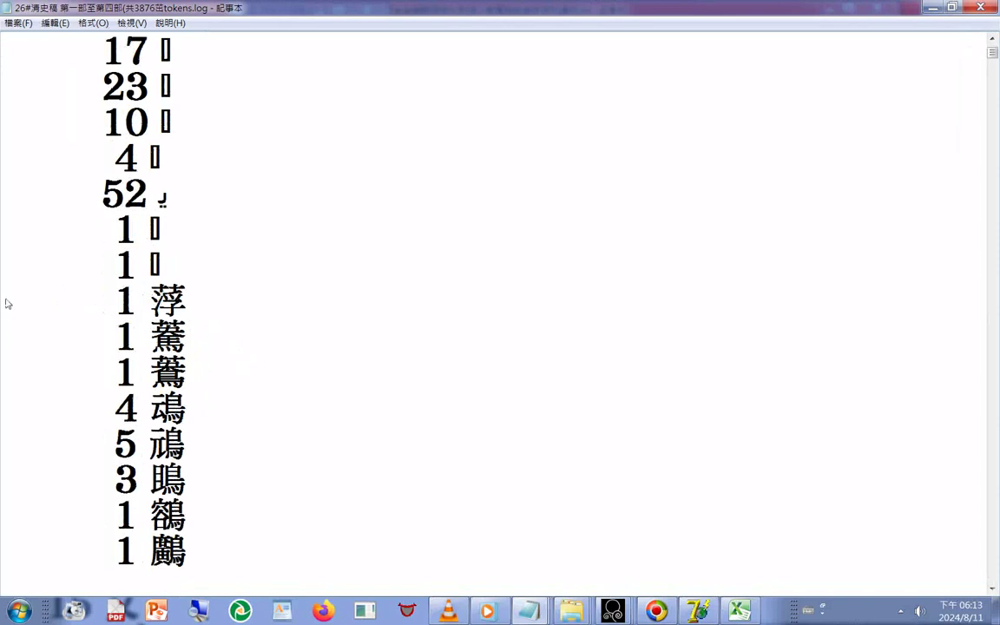
{"action": "left_click_drag", "start_coordinate": [6, 304], "coordinate": [129, 569]}
{"action": "scroll", "coordinate": [366, 410], "scroll_direction": "down", "scroll_amount": 2}
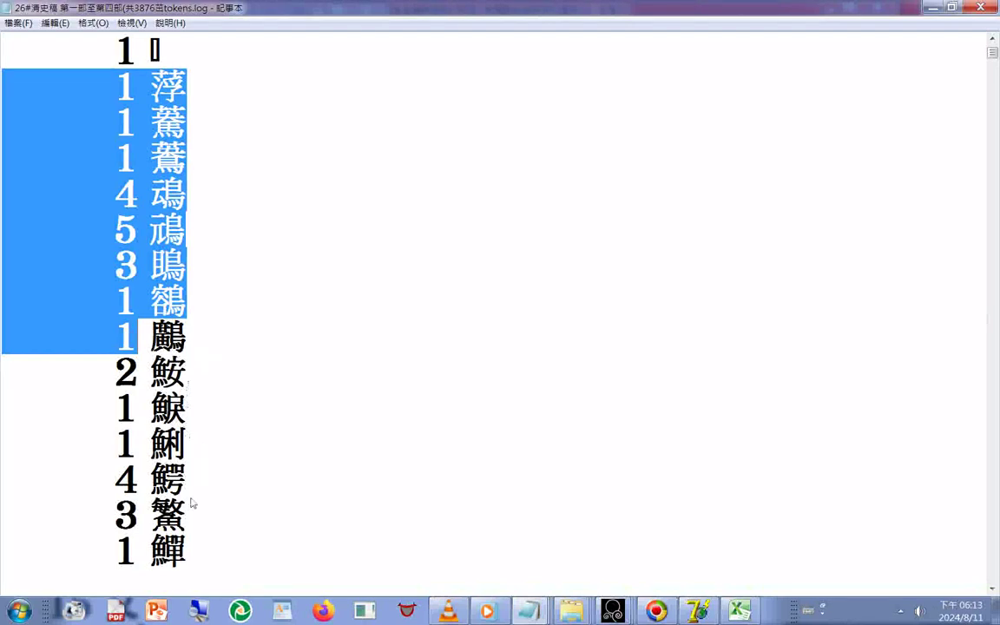
{"action": "scroll", "coordinate": [184, 482], "scroll_direction": "down", "scroll_amount": 1}
{"action": "scroll", "coordinate": [205, 516], "scroll_direction": "down", "scroll_amount": 1}
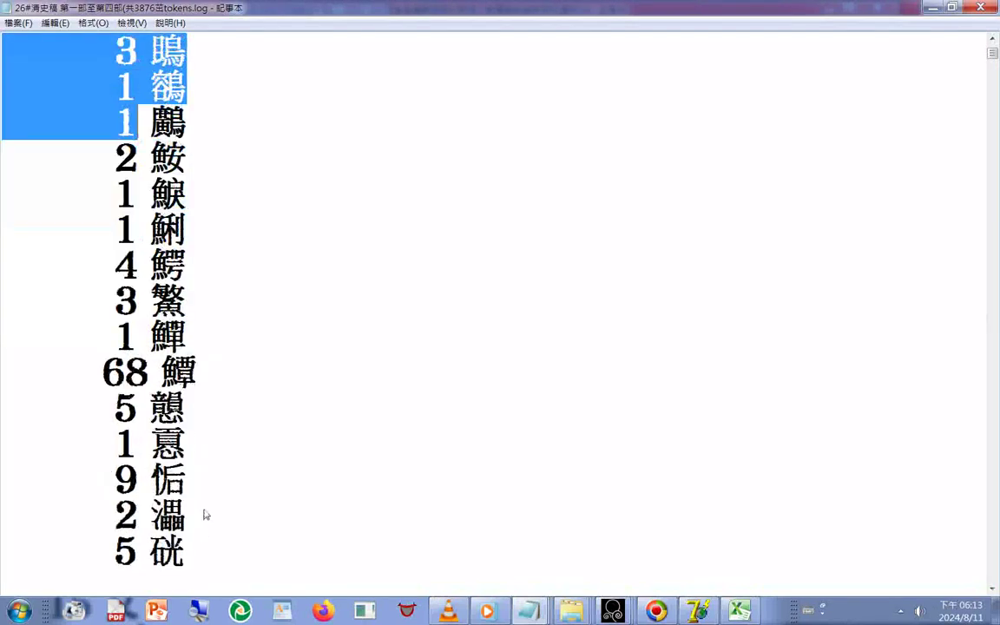
{"action": "scroll", "coordinate": [213, 499], "scroll_direction": "down", "scroll_amount": 1}
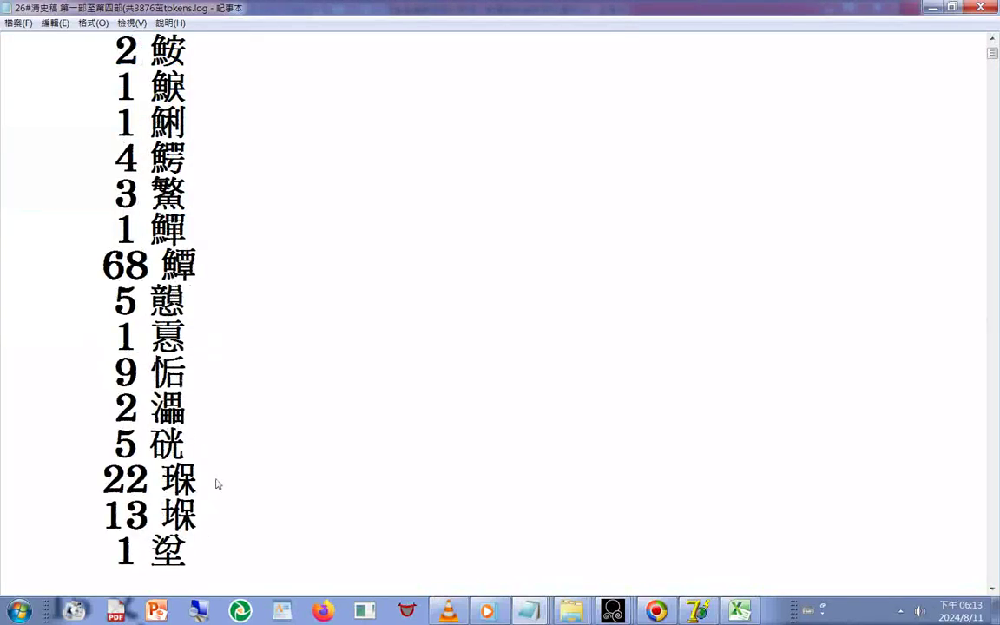
{"action": "scroll", "coordinate": [217, 482], "scroll_direction": "down", "scroll_amount": 3}
{"action": "scroll", "coordinate": [220, 474], "scroll_direction": "down", "scroll_amount": 1}
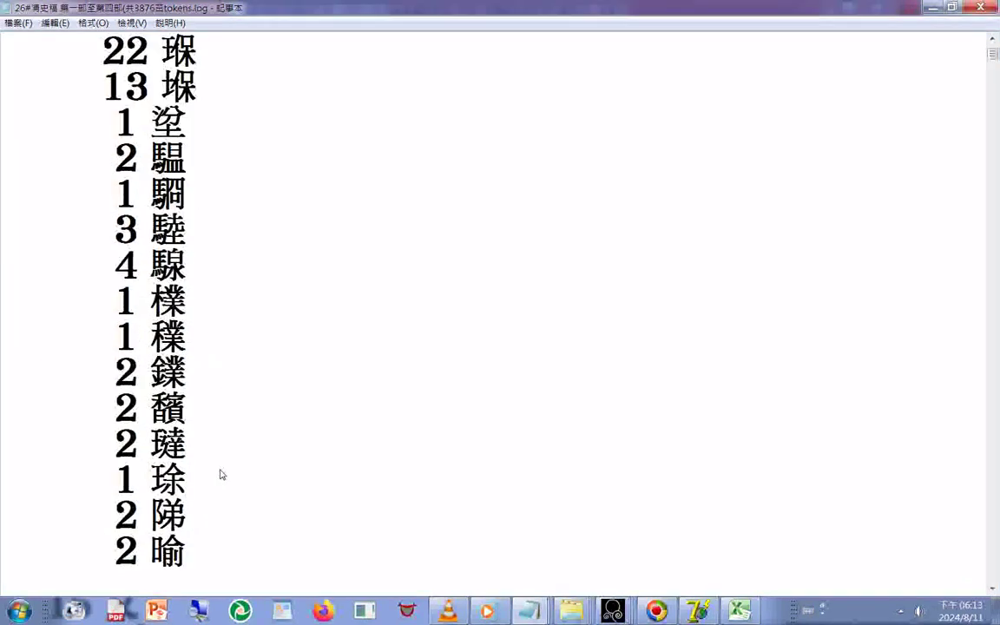
{"action": "scroll", "coordinate": [223, 452], "scroll_direction": "down", "scroll_amount": 2}
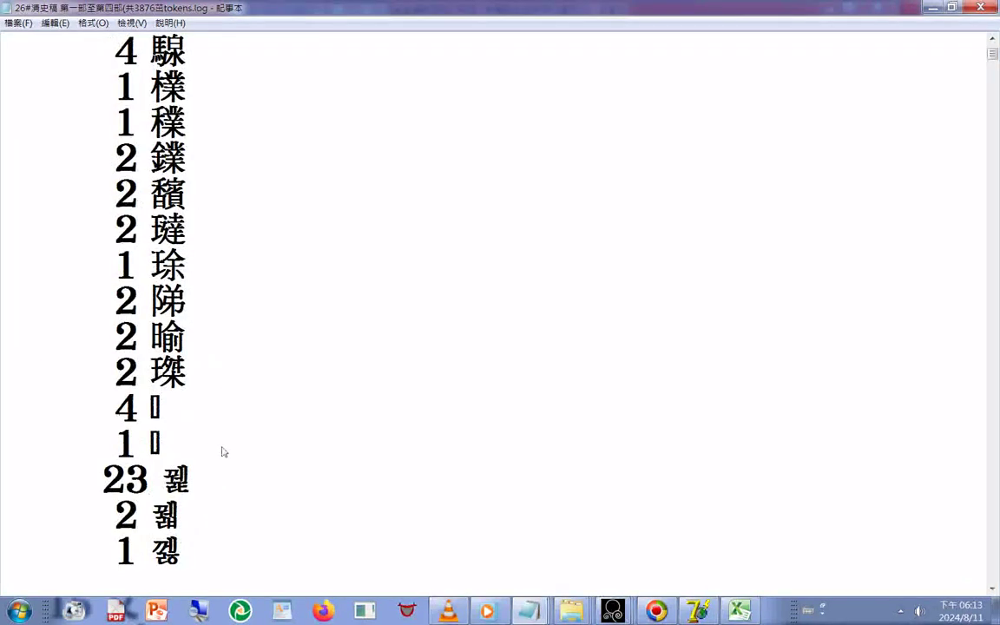
Examine the Korean-looking and empty-box placeholder entries that follow the rare characters in the tokens log.
{"action": "scroll", "coordinate": [222, 452], "scroll_direction": "down", "scroll_amount": 1}
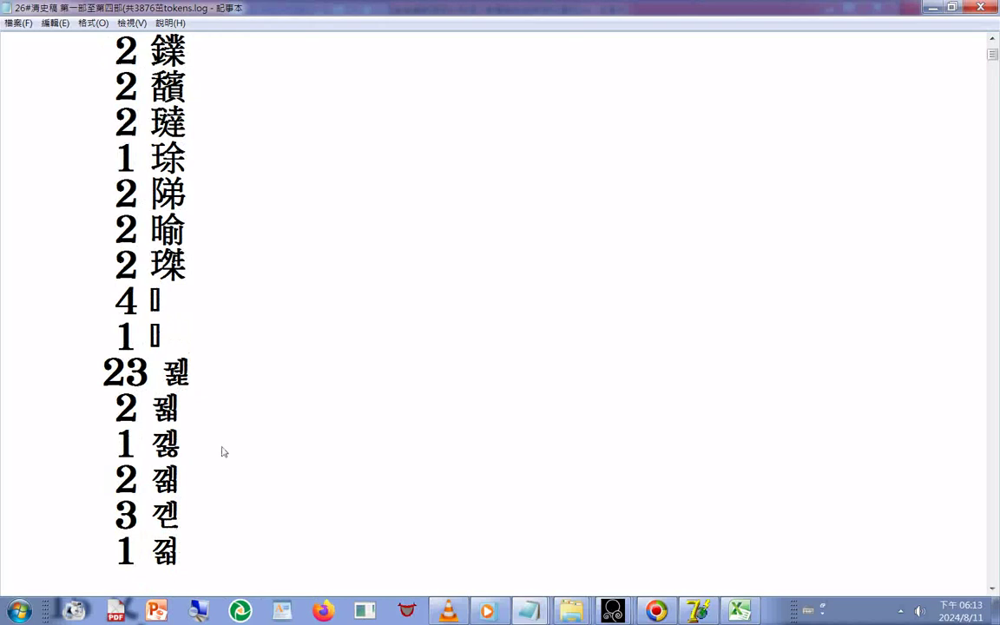
{"action": "scroll", "coordinate": [222, 451], "scroll_direction": "down", "scroll_amount": 2}
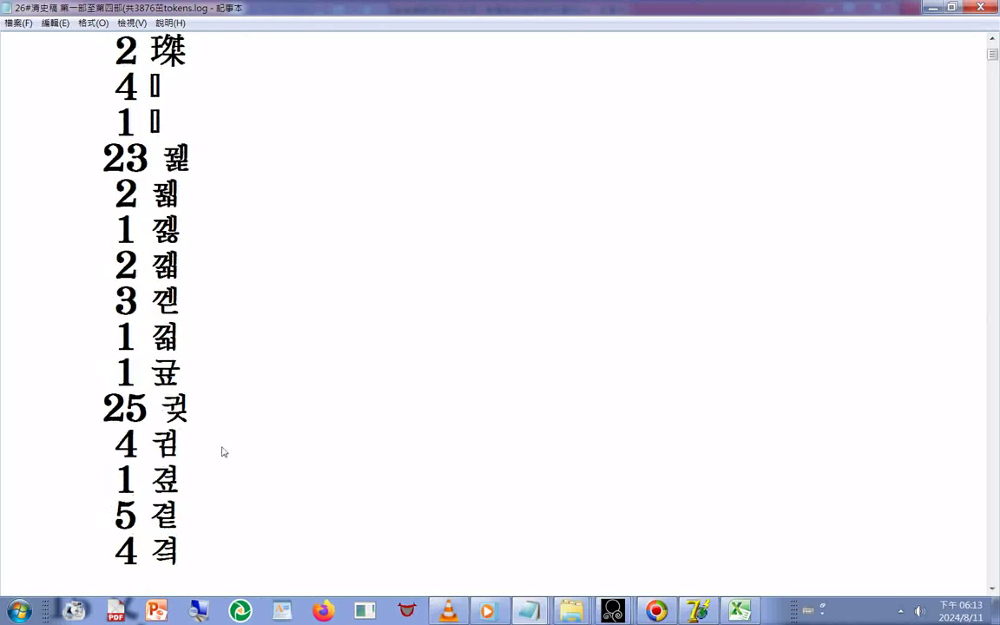
{"action": "scroll", "coordinate": [222, 452], "scroll_direction": "down", "scroll_amount": 1}
{"action": "scroll", "coordinate": [222, 451], "scroll_direction": "down", "scroll_amount": 1}
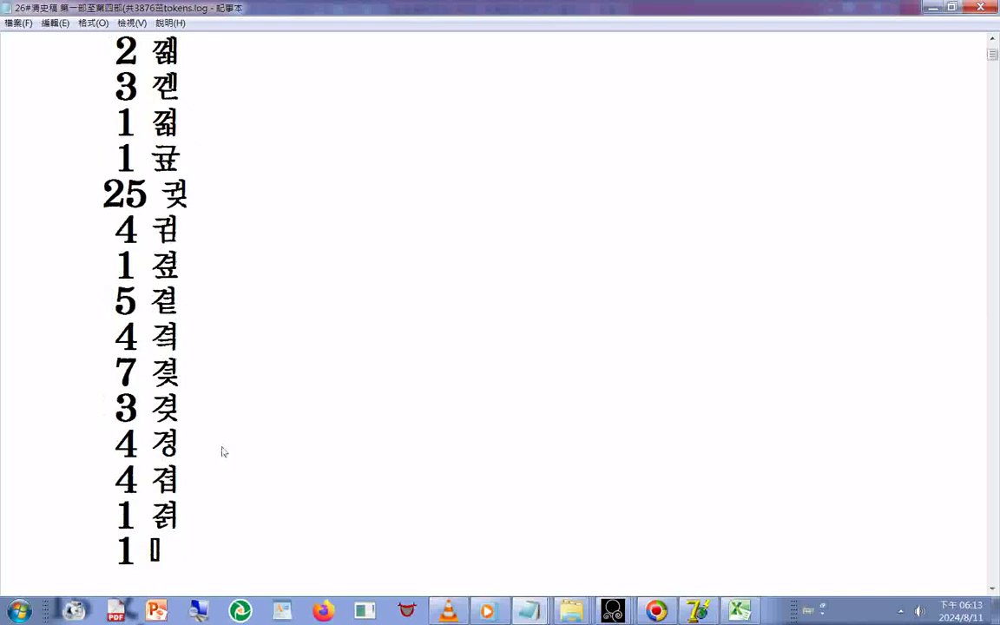
{"action": "scroll", "coordinate": [222, 451], "scroll_direction": "down", "scroll_amount": 2}
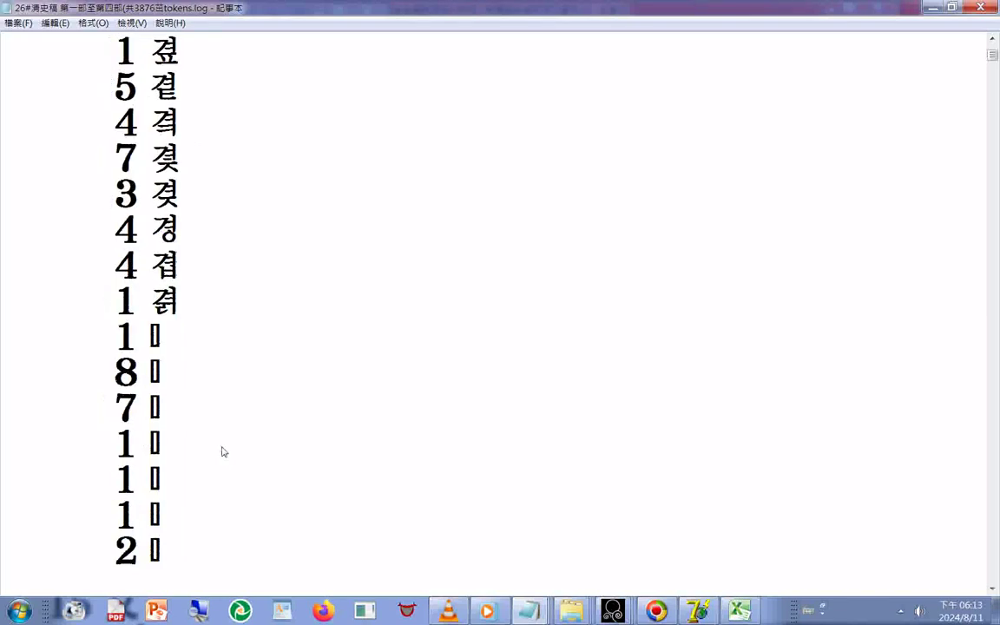
{"action": "scroll", "coordinate": [222, 451], "scroll_direction": "down", "scroll_amount": 1}
{"action": "scroll", "coordinate": [222, 452], "scroll_direction": "down", "scroll_amount": 2}
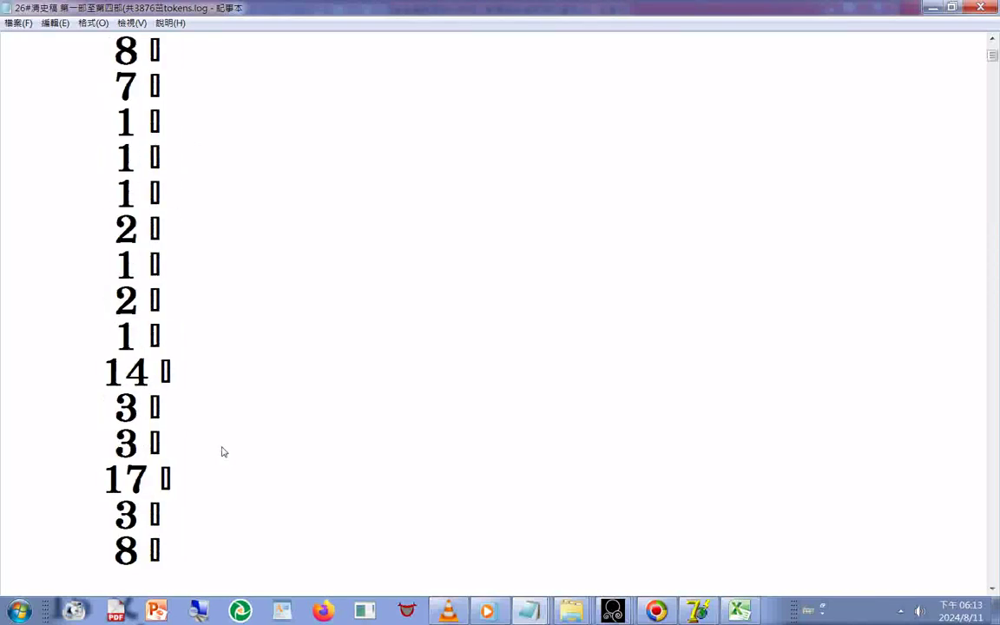
{"action": "scroll", "coordinate": [223, 452], "scroll_direction": "down", "scroll_amount": 3}
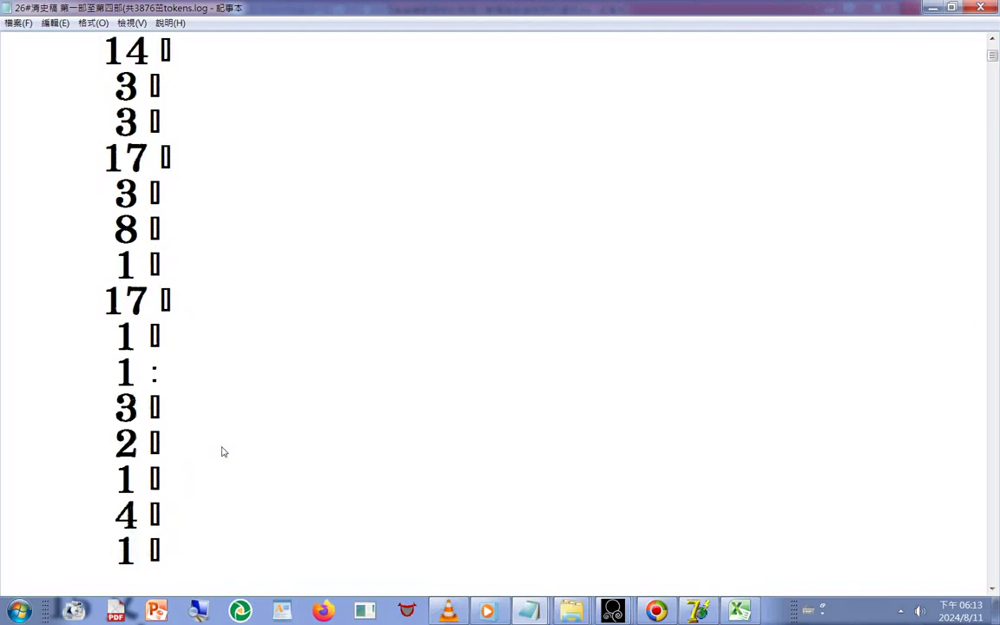
{"action": "scroll", "coordinate": [222, 452], "scroll_direction": "down", "scroll_amount": 5}
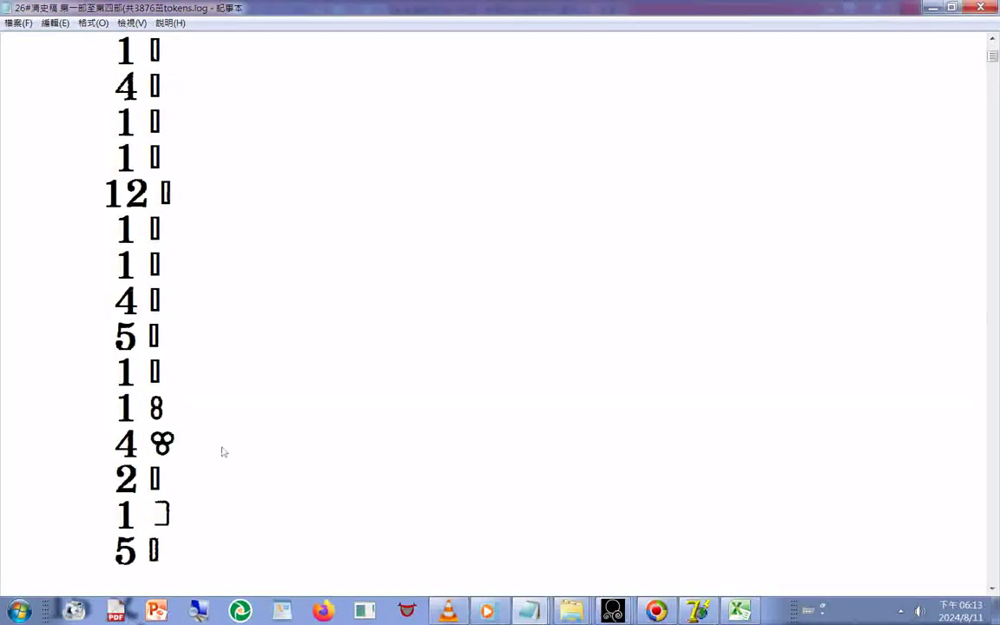
{"action": "scroll", "coordinate": [222, 451], "scroll_direction": "down", "scroll_amount": 2}
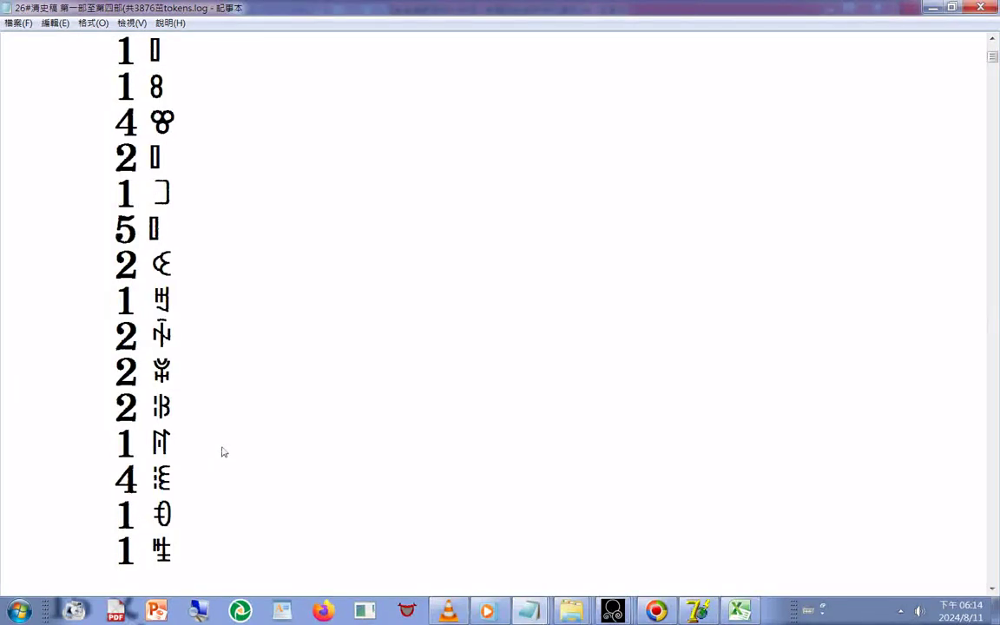
Examine the symbol-like glyph entries and find where the ordinary Chinese characters begin, reading on through the 龍, 齒, 鼠 and 鼎 entries.
{"action": "scroll", "coordinate": [222, 452], "scroll_direction": "down", "scroll_amount": 2}
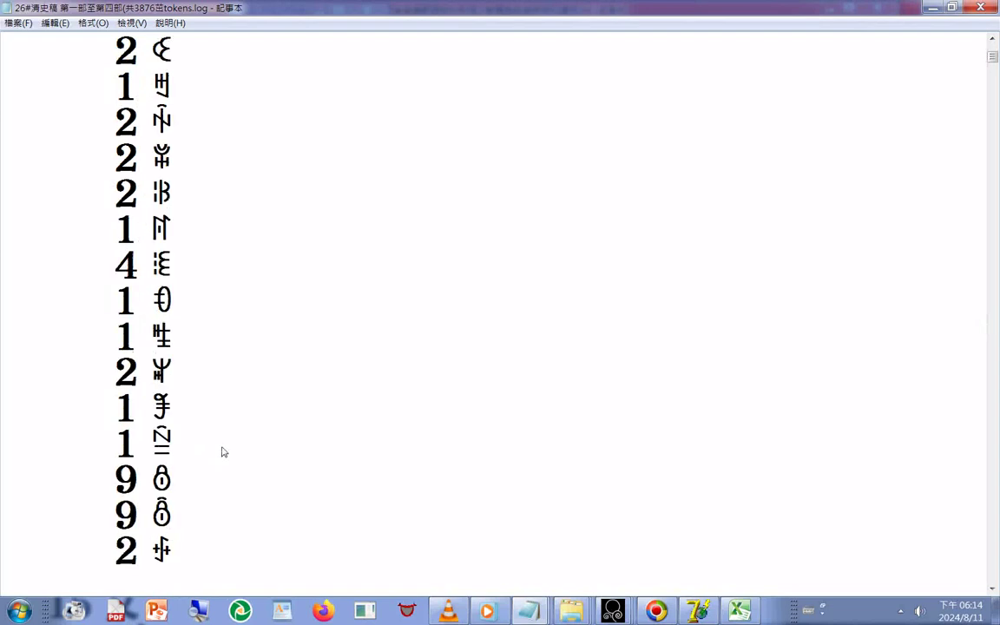
{"action": "scroll", "coordinate": [222, 451], "scroll_direction": "down", "scroll_amount": 2}
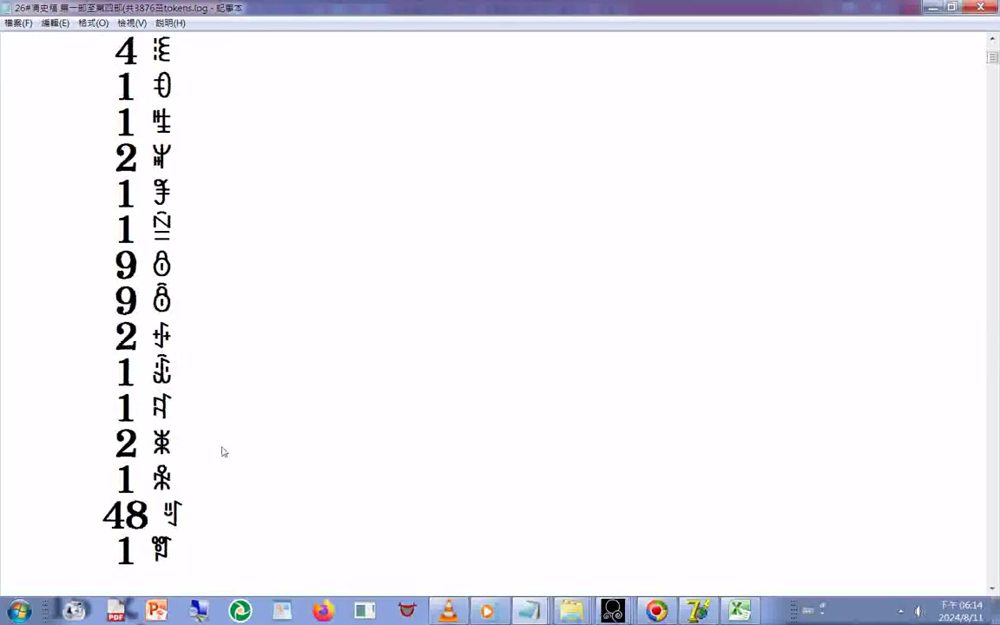
{"action": "scroll", "coordinate": [222, 451], "scroll_direction": "down", "scroll_amount": 3}
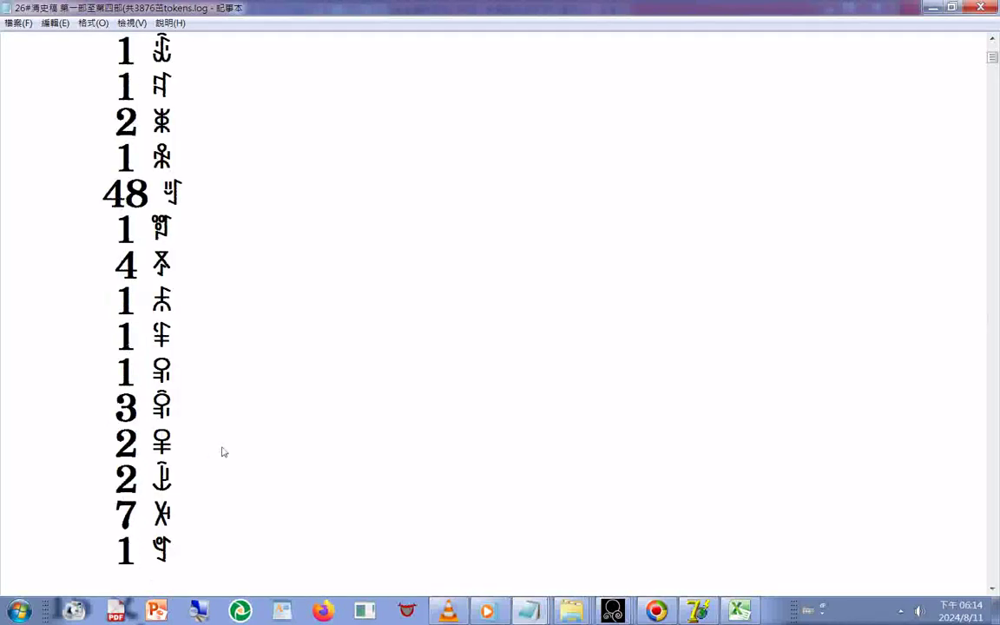
{"action": "scroll", "coordinate": [223, 452], "scroll_direction": "down", "scroll_amount": 1}
{"action": "scroll", "coordinate": [222, 452], "scroll_direction": "down", "scroll_amount": 1}
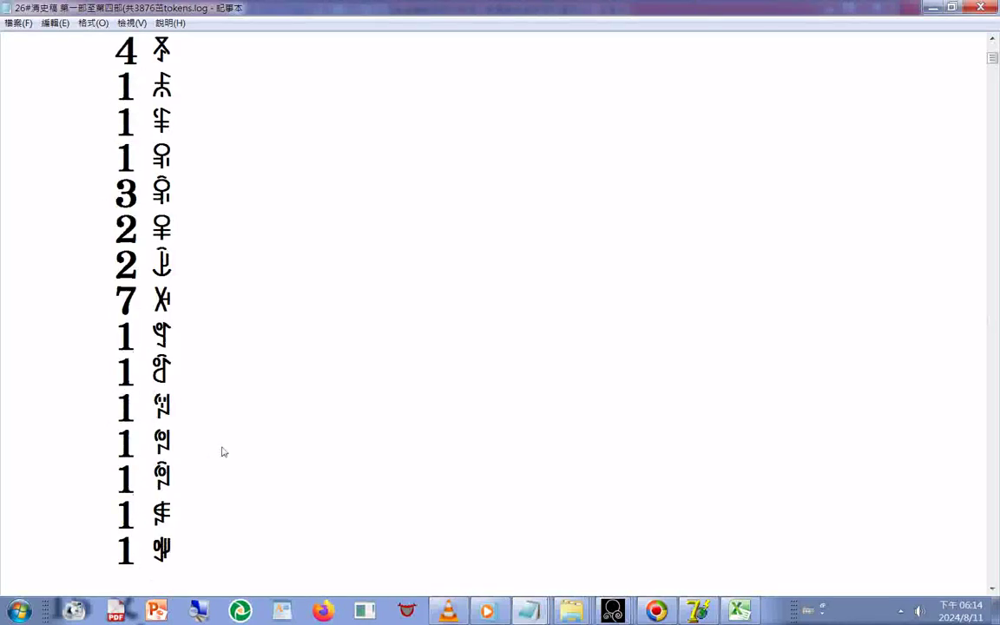
{"action": "scroll", "coordinate": [222, 452], "scroll_direction": "down", "scroll_amount": 1}
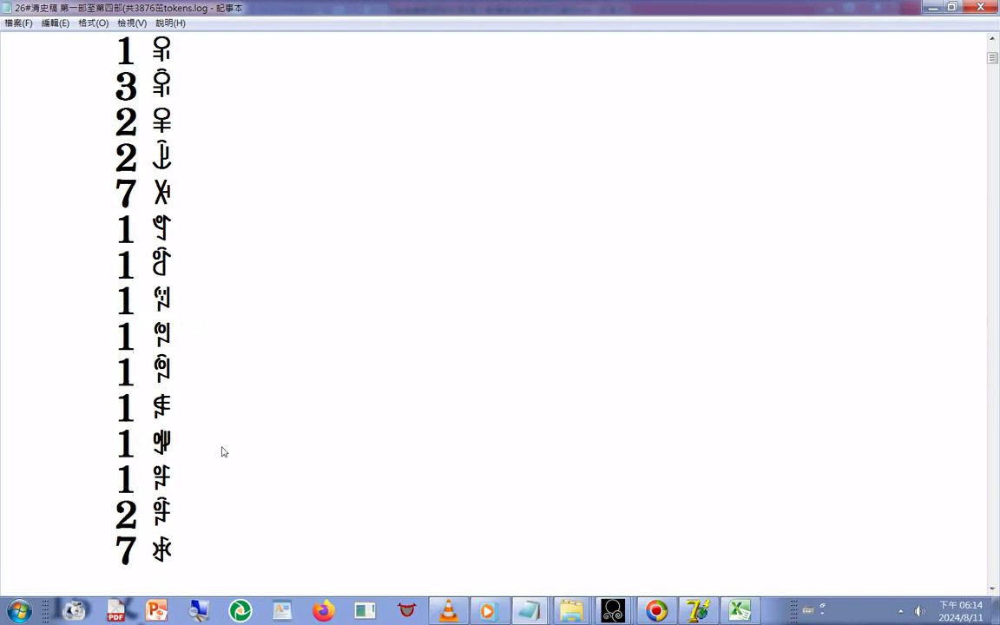
{"action": "scroll", "coordinate": [222, 452], "scroll_direction": "down", "scroll_amount": 1}
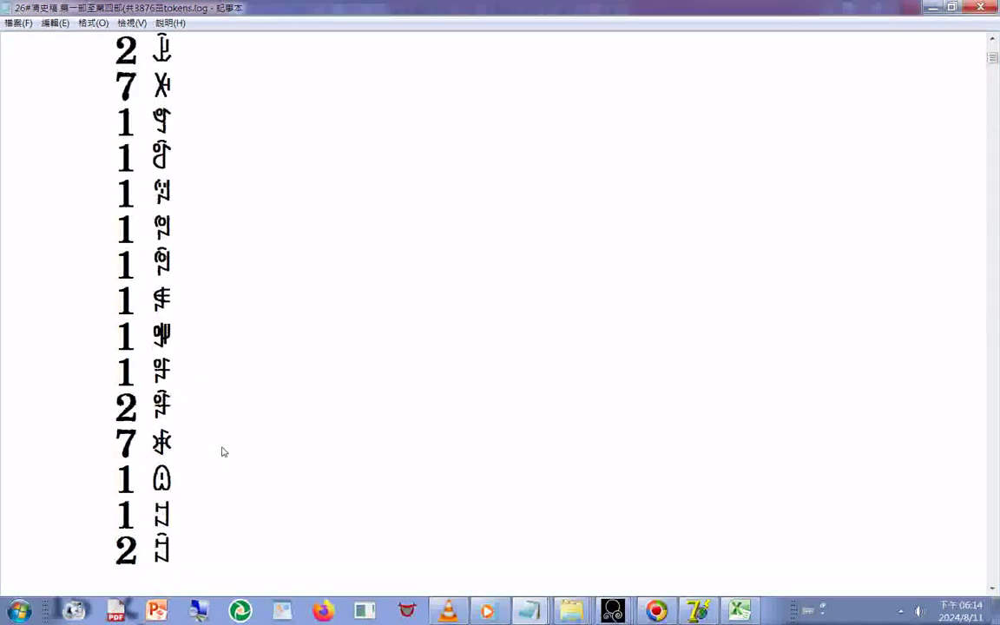
{"action": "scroll", "coordinate": [223, 452], "scroll_direction": "down", "scroll_amount": 4}
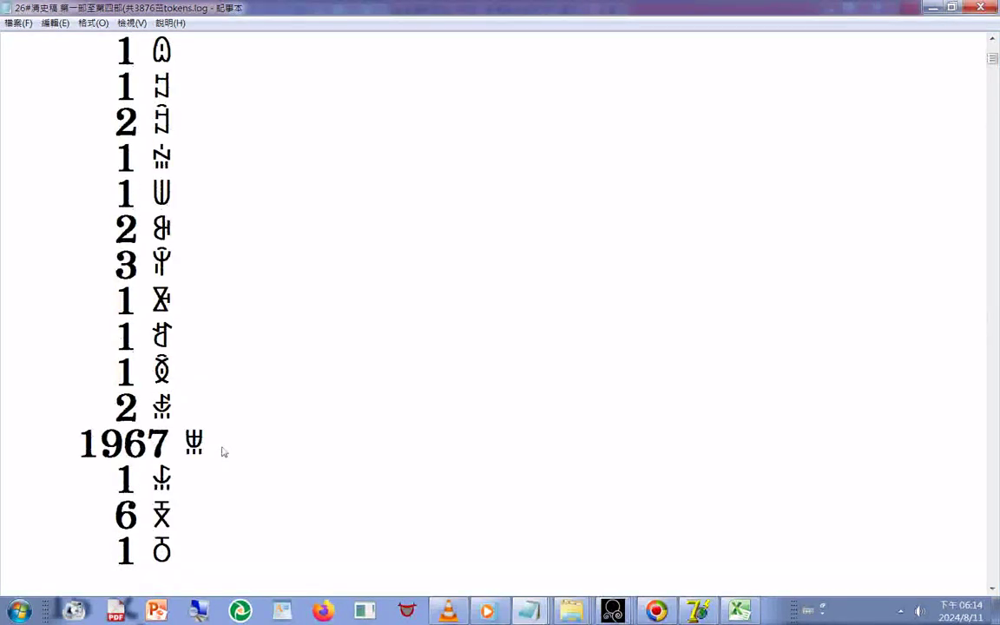
{"action": "scroll", "coordinate": [222, 451], "scroll_direction": "down", "scroll_amount": 2}
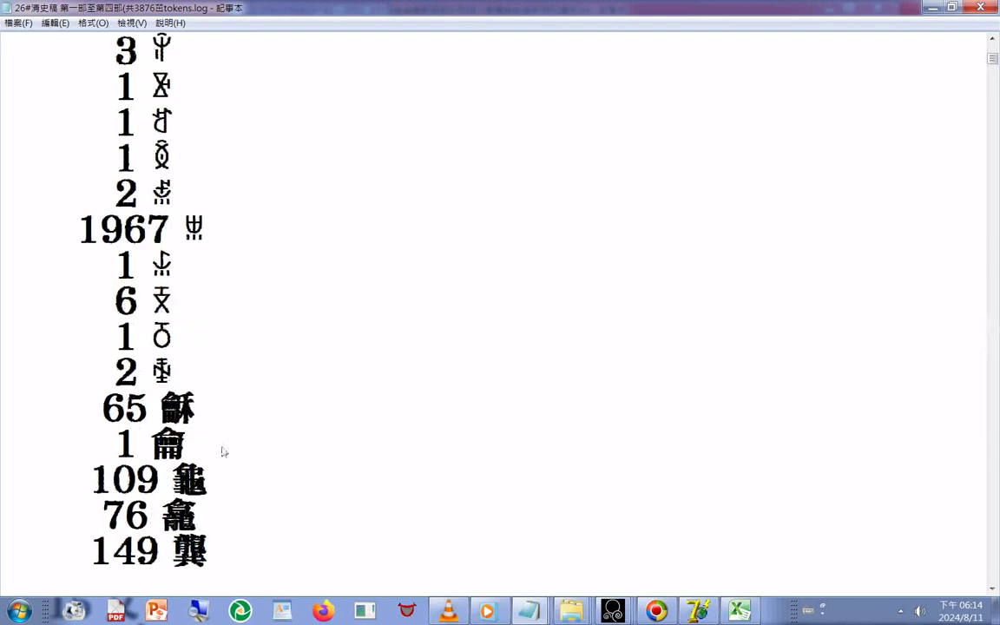
{"action": "scroll", "coordinate": [222, 452], "scroll_direction": "down", "scroll_amount": 2}
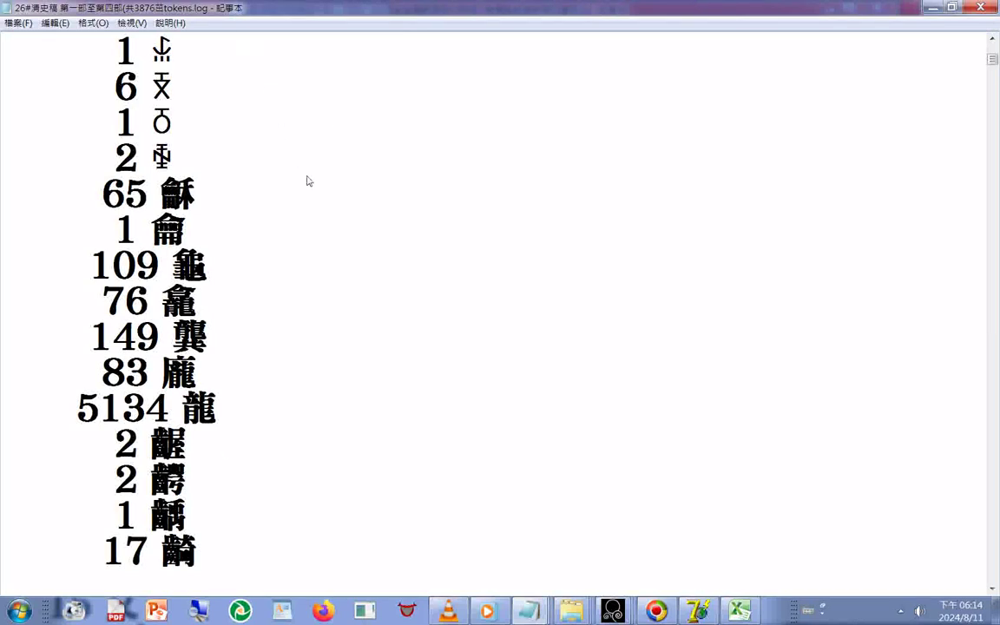
{"action": "scroll", "coordinate": [312, 191], "scroll_direction": "down", "scroll_amount": 2}
{"action": "scroll", "coordinate": [318, 201], "scroll_direction": "down", "scroll_amount": 6}
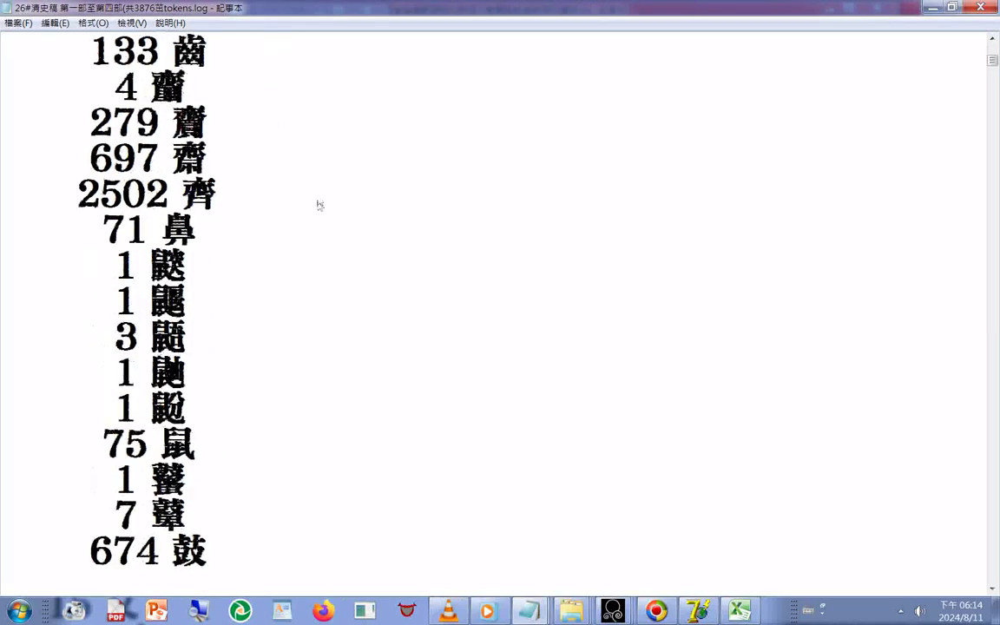
{"action": "scroll", "coordinate": [335, 233], "scroll_direction": "down", "scroll_amount": 3}
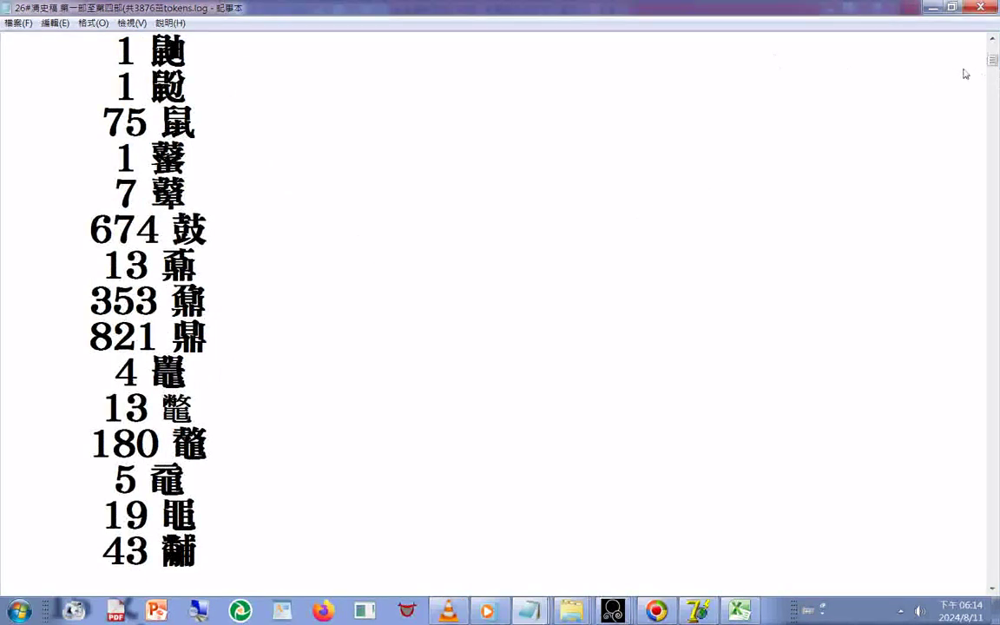
Examine the number entries at the tokens log's end and the 亻-radical character entries in its middle, from 傾 through 仔.
{"action": "left_click_drag", "start_coordinate": [992, 64], "coordinate": [964, 593]}
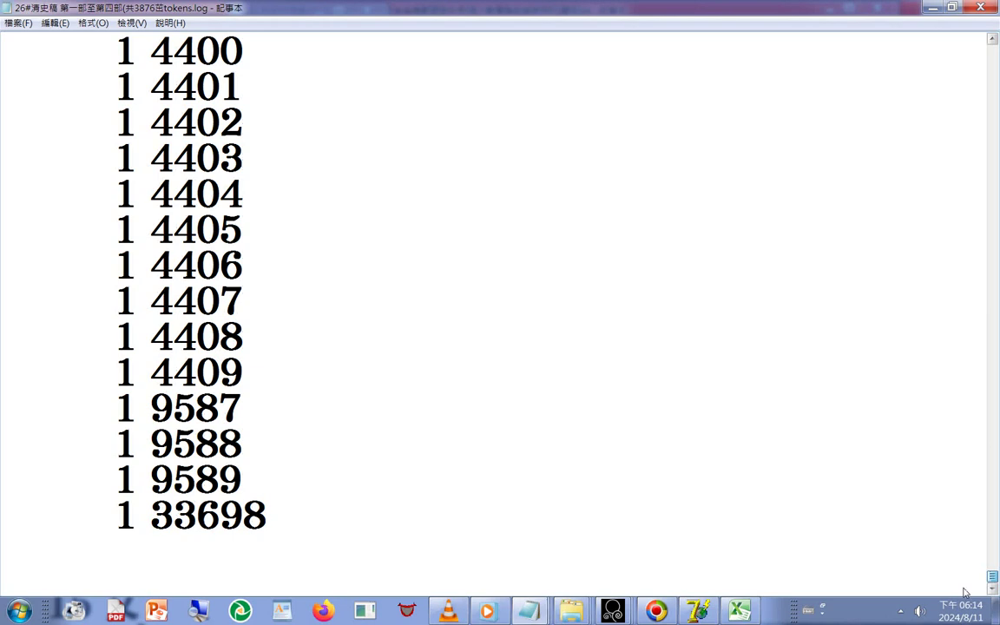
{"action": "left_click_drag", "start_coordinate": [964, 593], "coordinate": [899, 357]}
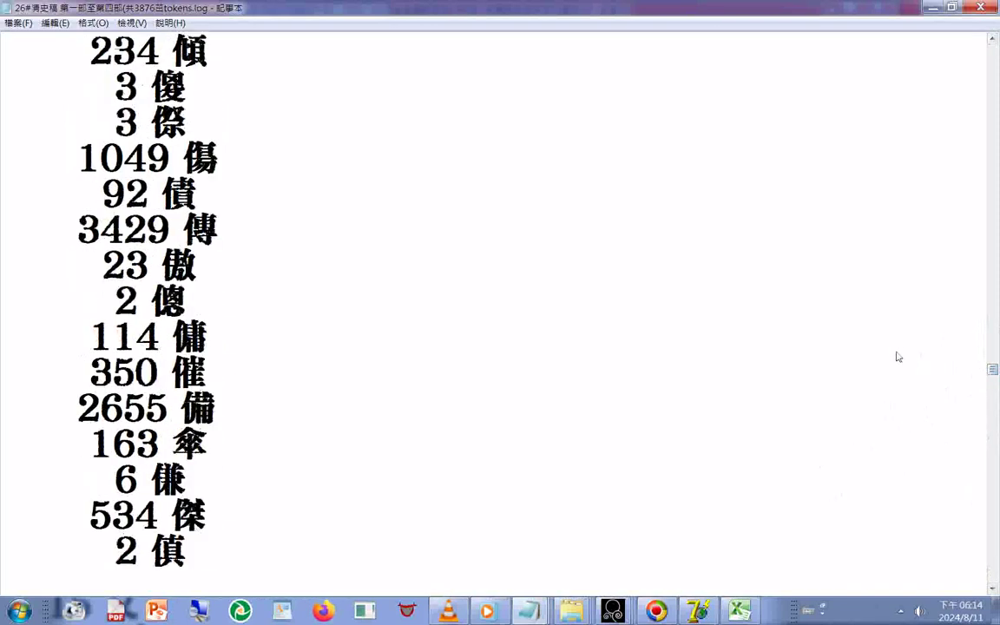
{"action": "scroll", "coordinate": [898, 357], "scroll_direction": "up", "scroll_amount": 20}
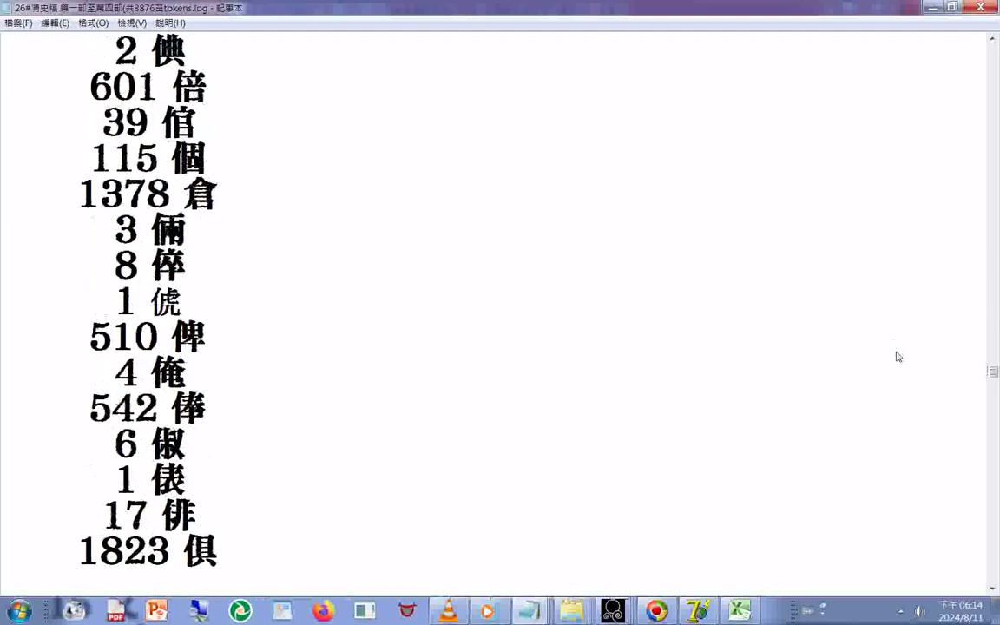
{"action": "scroll", "coordinate": [895, 356], "scroll_direction": "down", "scroll_amount": 20}
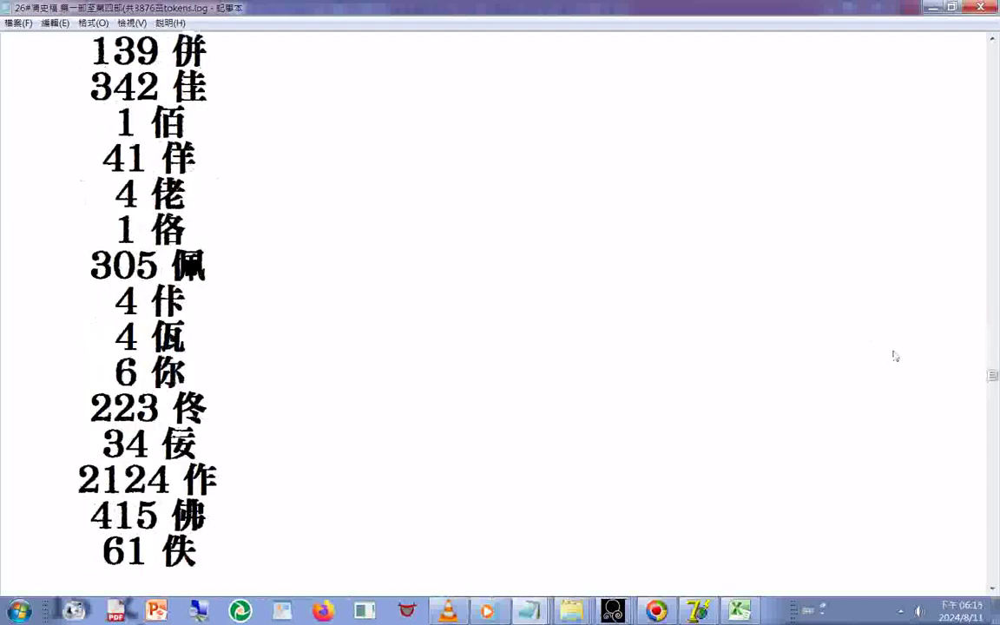
{"action": "scroll", "coordinate": [896, 356], "scroll_direction": "down", "scroll_amount": 4}
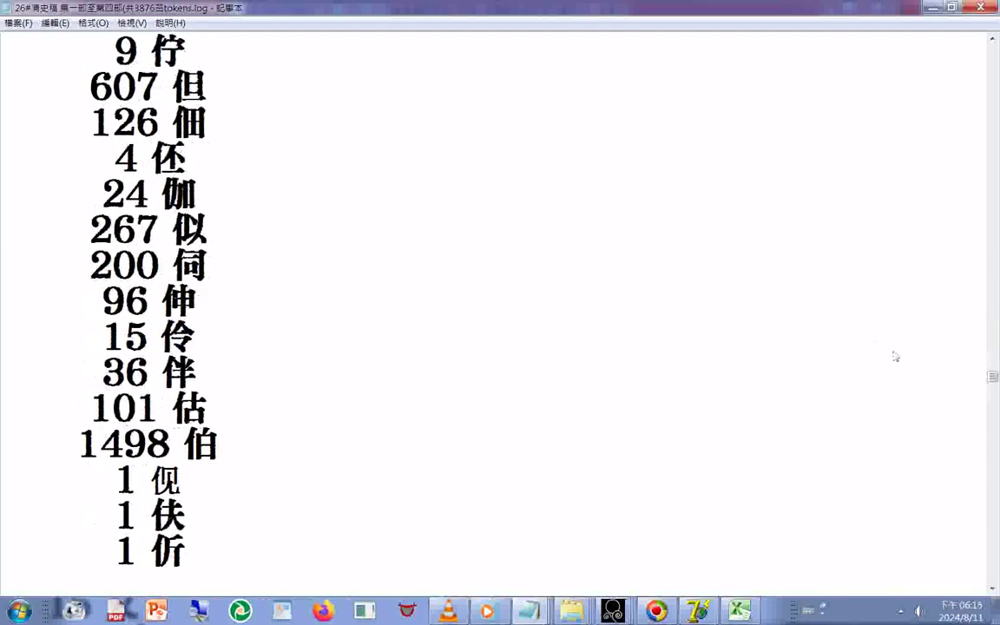
{"action": "left_click", "coordinate": [994, 394]}
{"action": "left_click", "coordinate": [995, 396]}
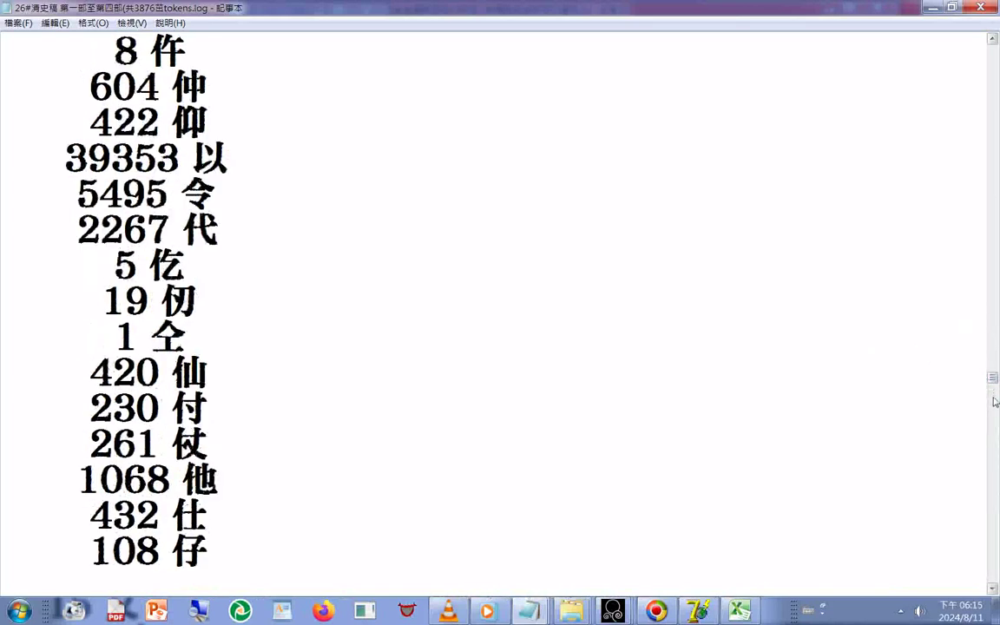
{"action": "left_click", "coordinate": [996, 401]}
Read on from the 亦 entries through 之, 中 and 一 to find where the Chinese character entries end, marking the ヤ line.
{"action": "scroll", "coordinate": [821, 369], "scroll_direction": "down", "scroll_amount": 7}
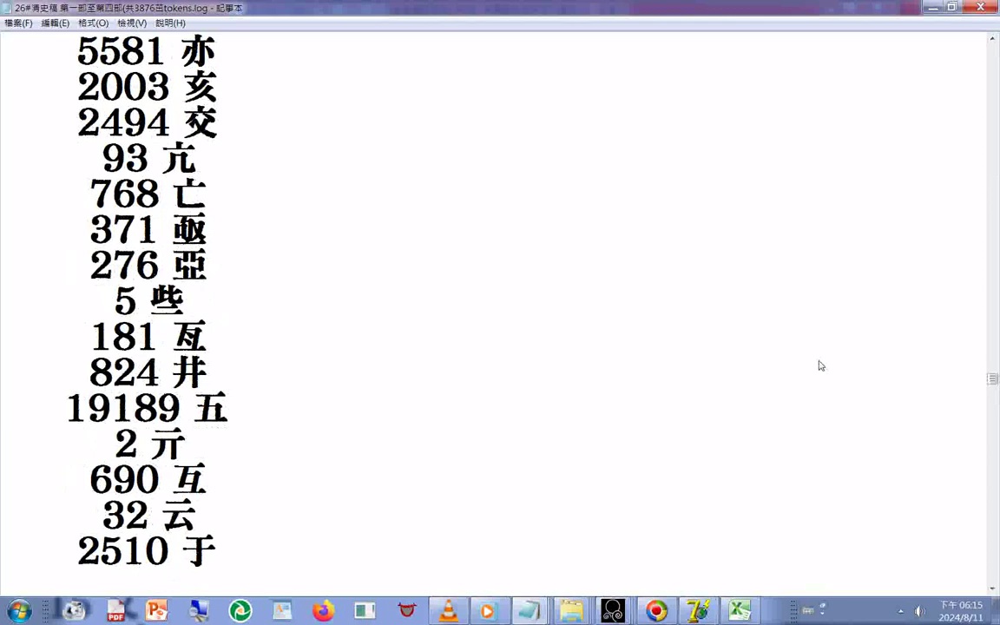
{"action": "scroll", "coordinate": [821, 365], "scroll_direction": "down", "scroll_amount": 1}
{"action": "scroll", "coordinate": [821, 365], "scroll_direction": "down", "scroll_amount": 5}
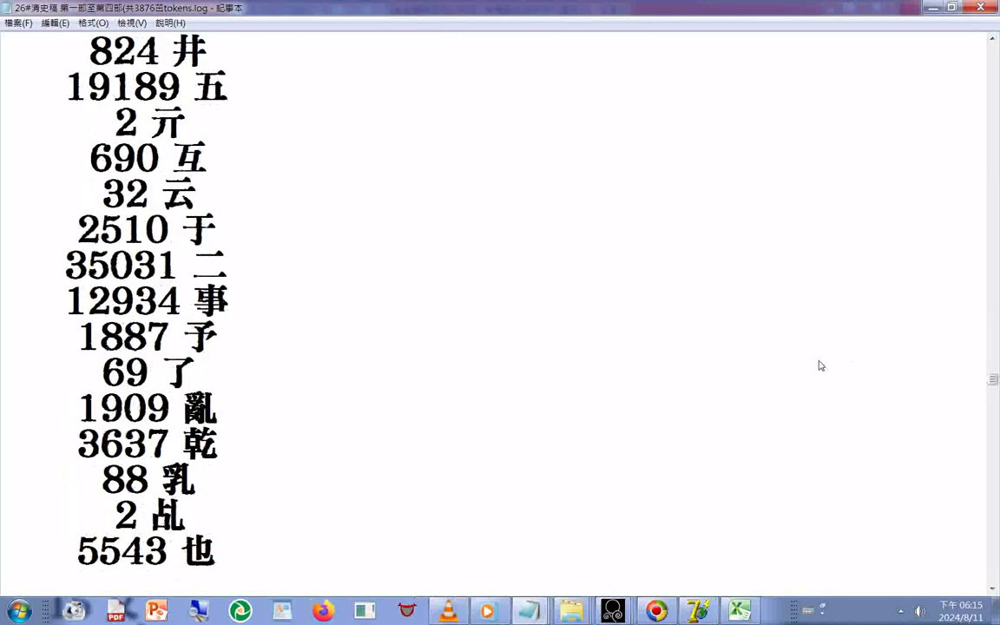
{"action": "scroll", "coordinate": [821, 365], "scroll_direction": "down", "scroll_amount": 1}
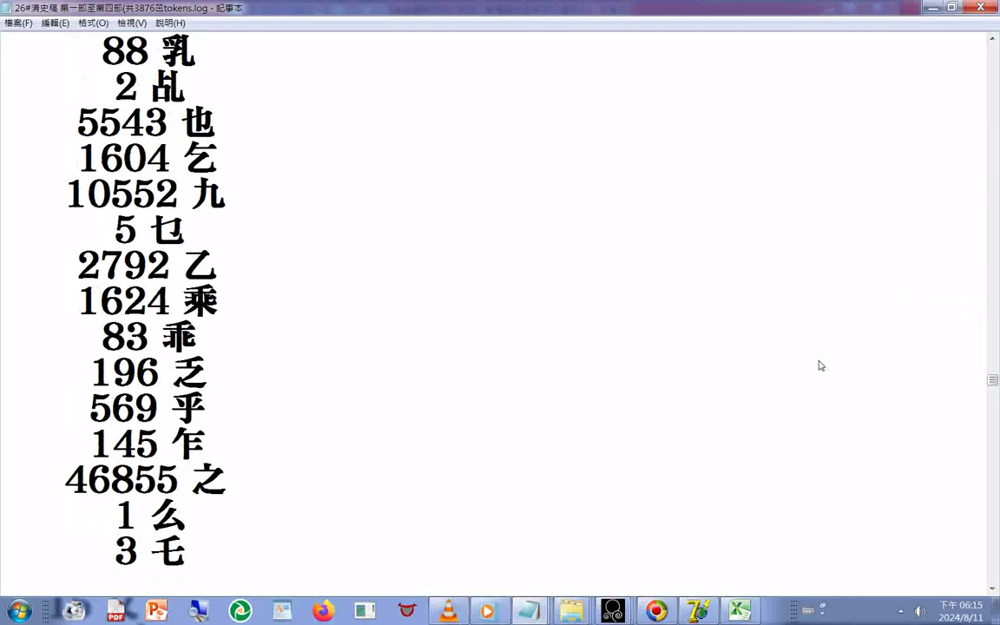
{"action": "scroll", "coordinate": [822, 366], "scroll_direction": "down", "scroll_amount": 1}
{"action": "scroll", "coordinate": [736, 382], "scroll_direction": "down", "scroll_amount": 3}
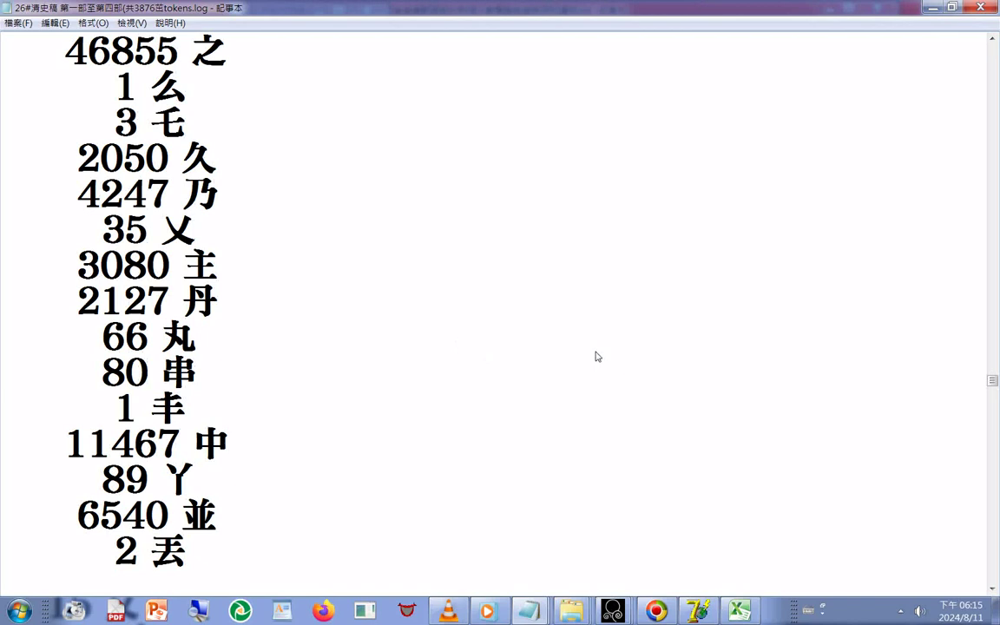
{"action": "scroll", "coordinate": [597, 356], "scroll_direction": "down", "scroll_amount": 3}
{"action": "scroll", "coordinate": [597, 356], "scroll_direction": "down", "scroll_amount": 2}
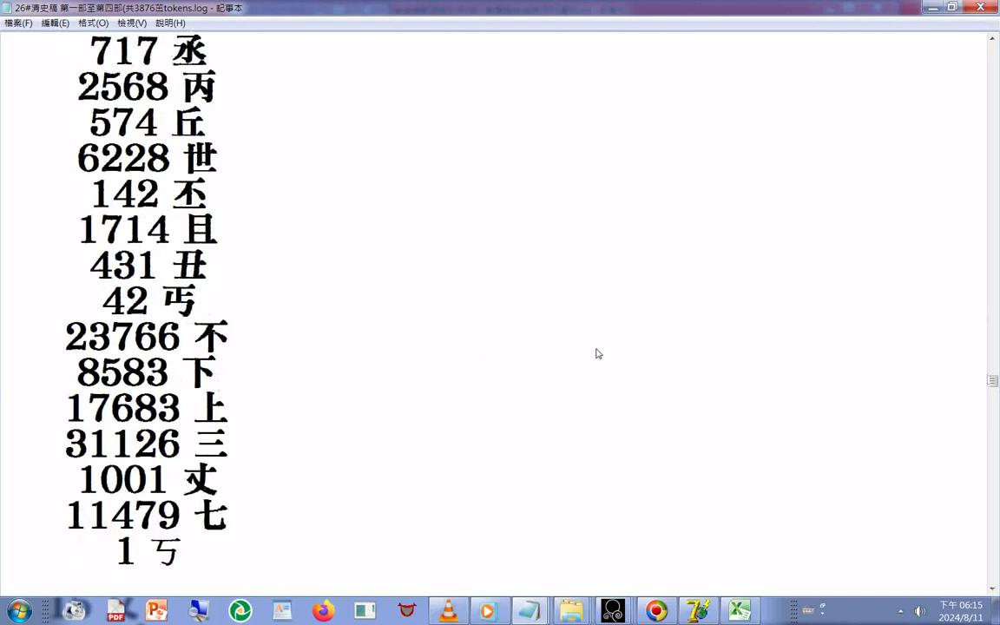
{"action": "scroll", "coordinate": [597, 354], "scroll_direction": "down", "scroll_amount": 2}
{"action": "scroll", "coordinate": [597, 355], "scroll_direction": "down", "scroll_amount": 1}
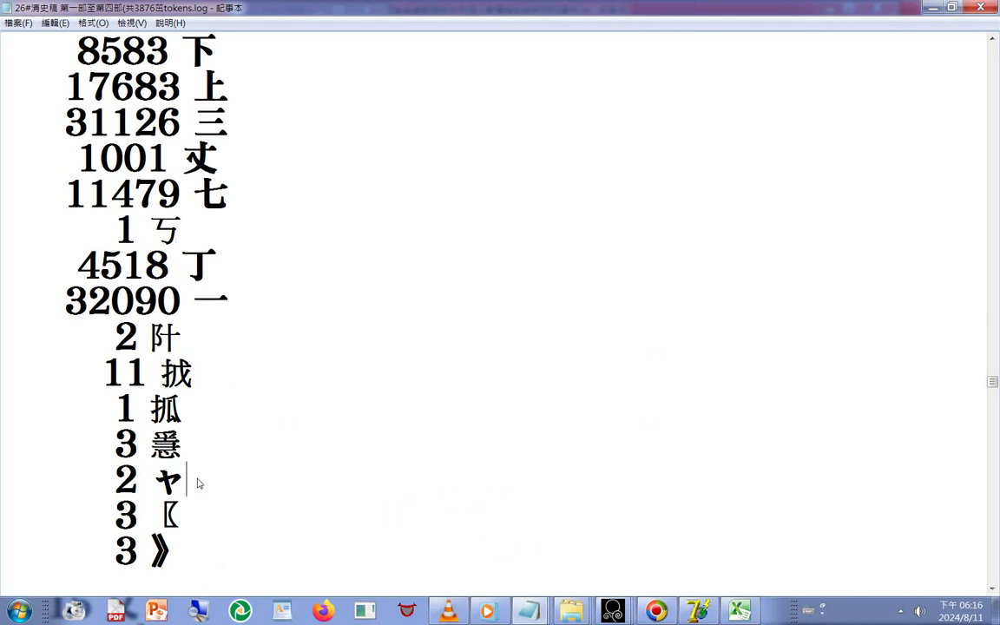
{"action": "left_click_drag", "start_coordinate": [198, 484], "coordinate": [4, 186]}
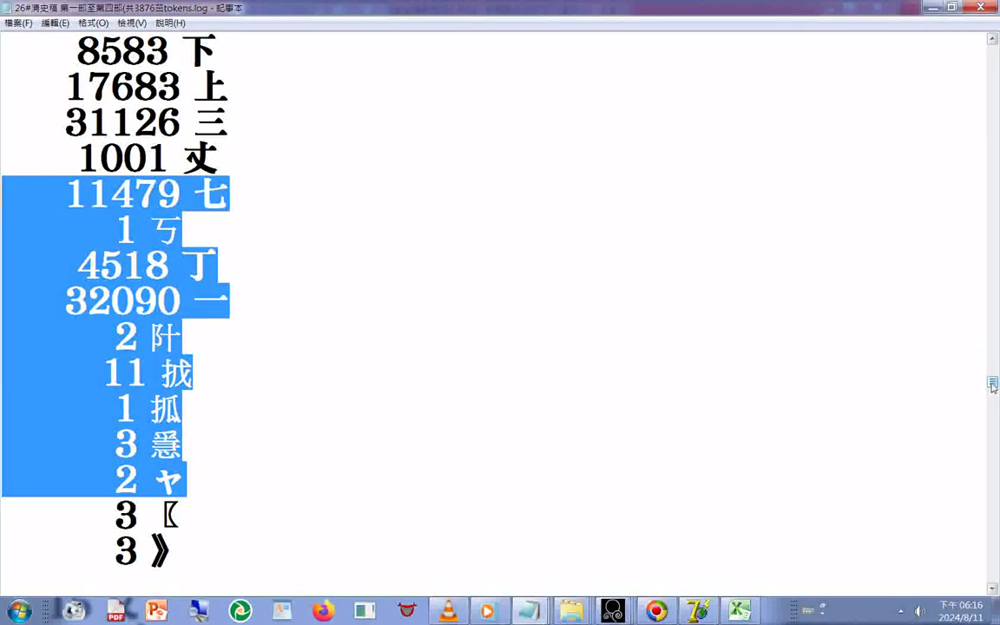
Copy all log entries from the first rare character after the empty-box placeholders through the ヤ entry.
{"action": "left_click_drag", "start_coordinate": [993, 384], "coordinate": [993, 50]}
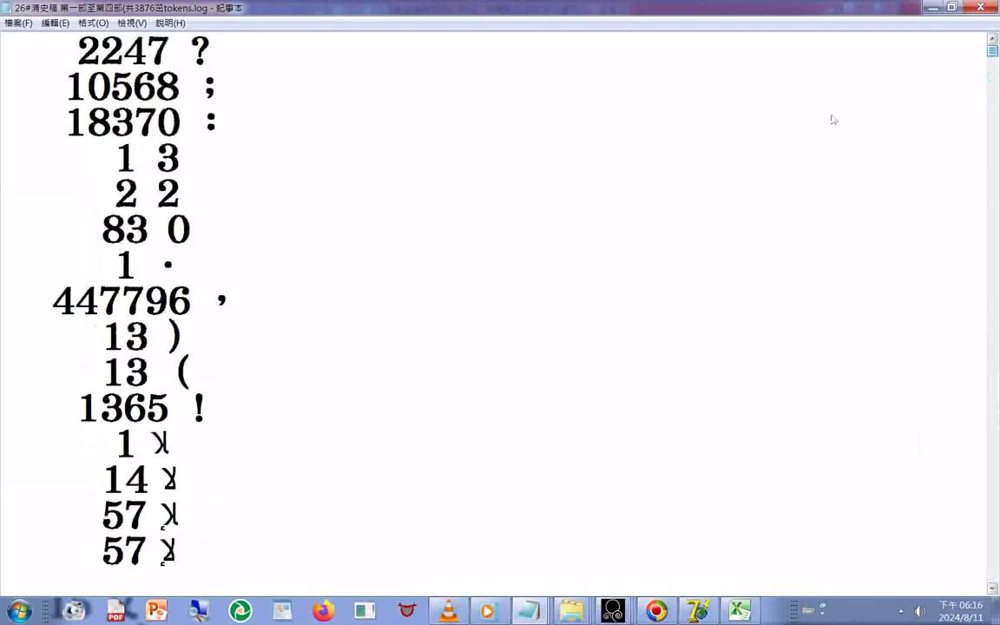
{"action": "scroll", "coordinate": [807, 139], "scroll_direction": "down", "scroll_amount": 1}
{"action": "scroll", "coordinate": [787, 152], "scroll_direction": "down", "scroll_amount": 8}
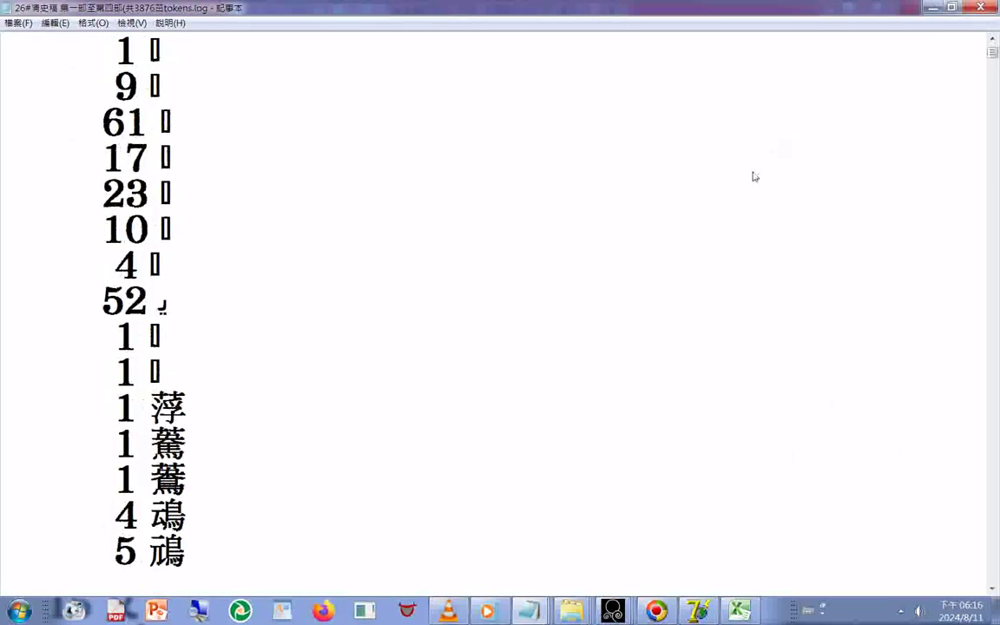
{"action": "scroll", "coordinate": [753, 176], "scroll_direction": "down", "scroll_amount": 2}
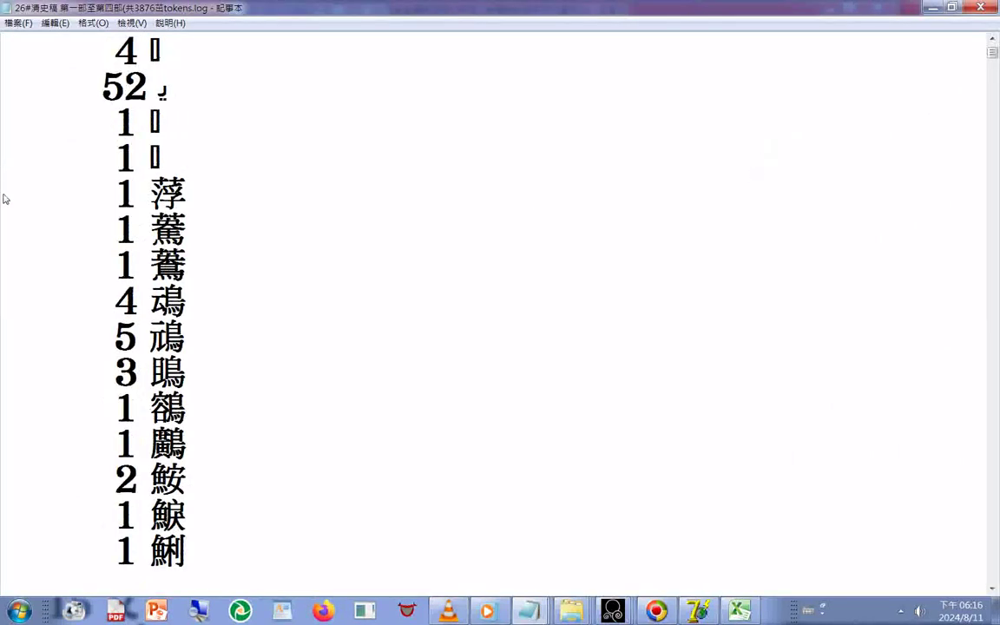
{"action": "left_click_drag", "start_coordinate": [4, 196], "coordinate": [224, 554]}
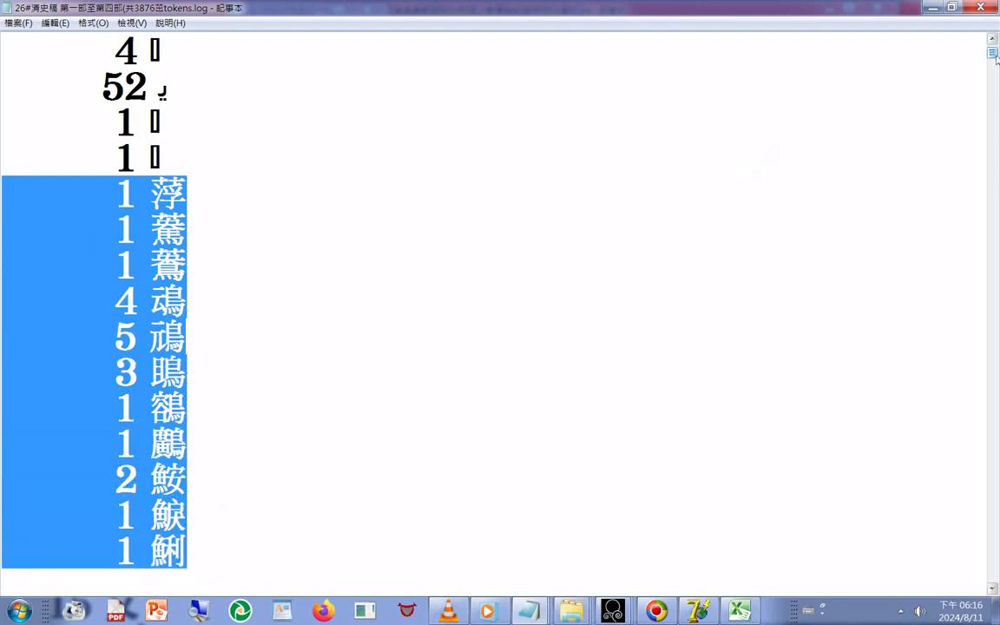
{"action": "left_click_drag", "start_coordinate": [992, 55], "coordinate": [852, 347]}
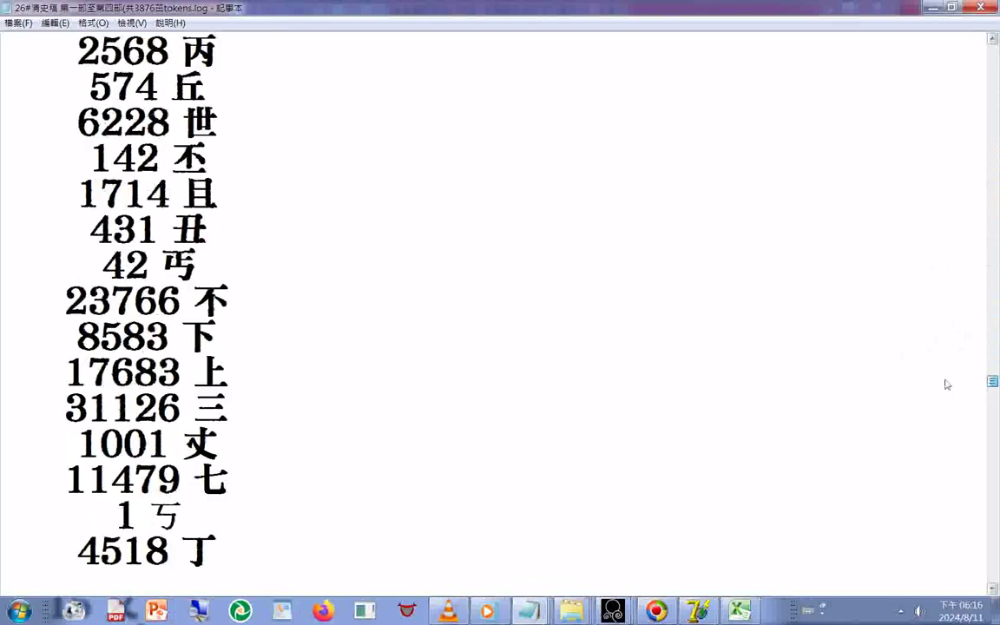
{"action": "scroll", "coordinate": [314, 553], "scroll_direction": "down", "scroll_amount": 3}
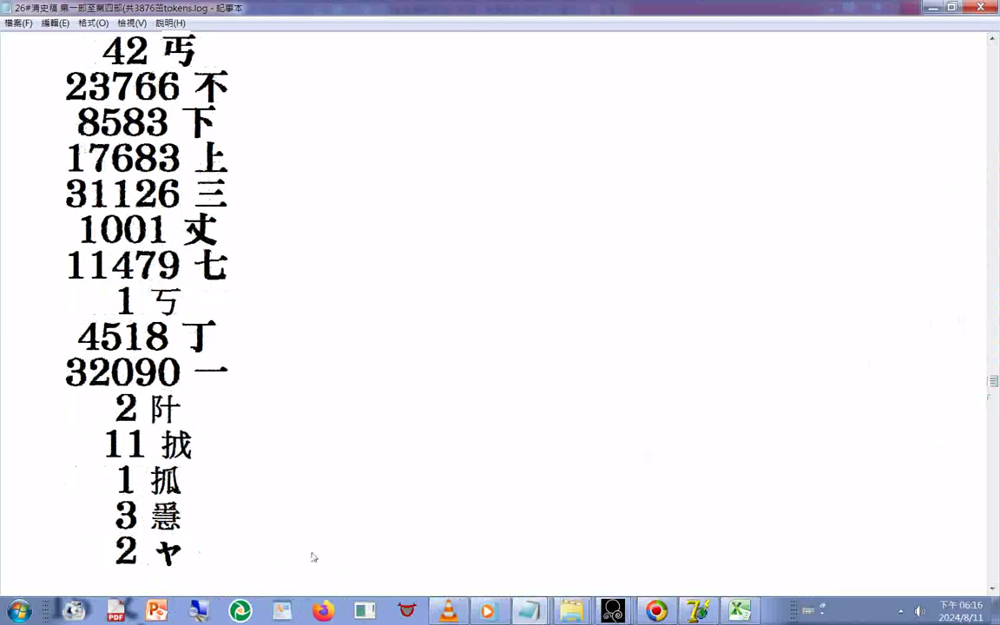
{"action": "scroll", "coordinate": [312, 557], "scroll_direction": "down", "scroll_amount": 1}
{"action": "left_click", "coordinate": [209, 455], "text": "shift"}
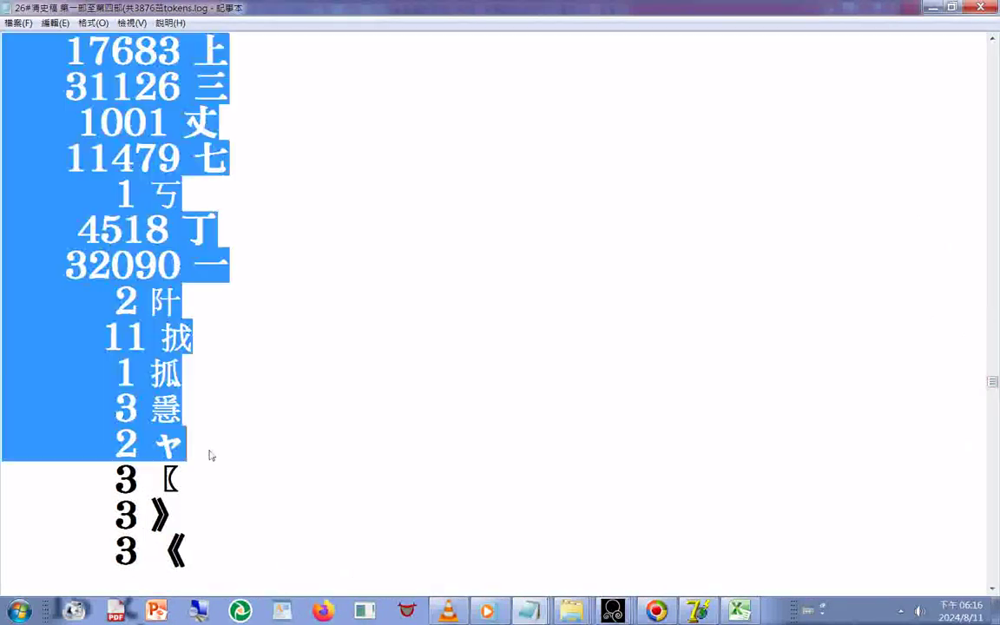
{"action": "right_click", "coordinate": [122, 360]}
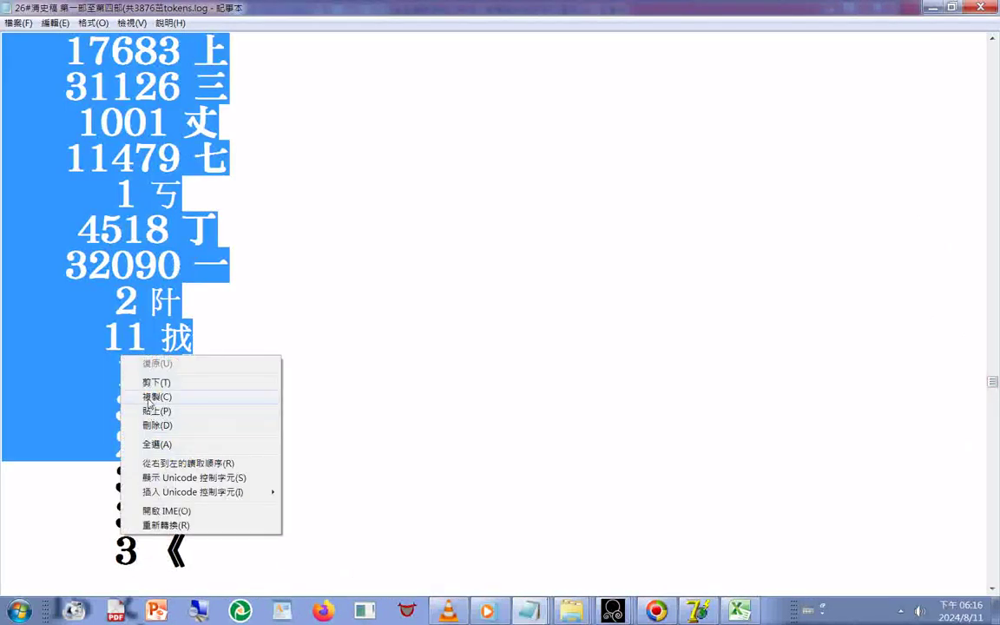
{"action": "left_click", "coordinate": [149, 402]}
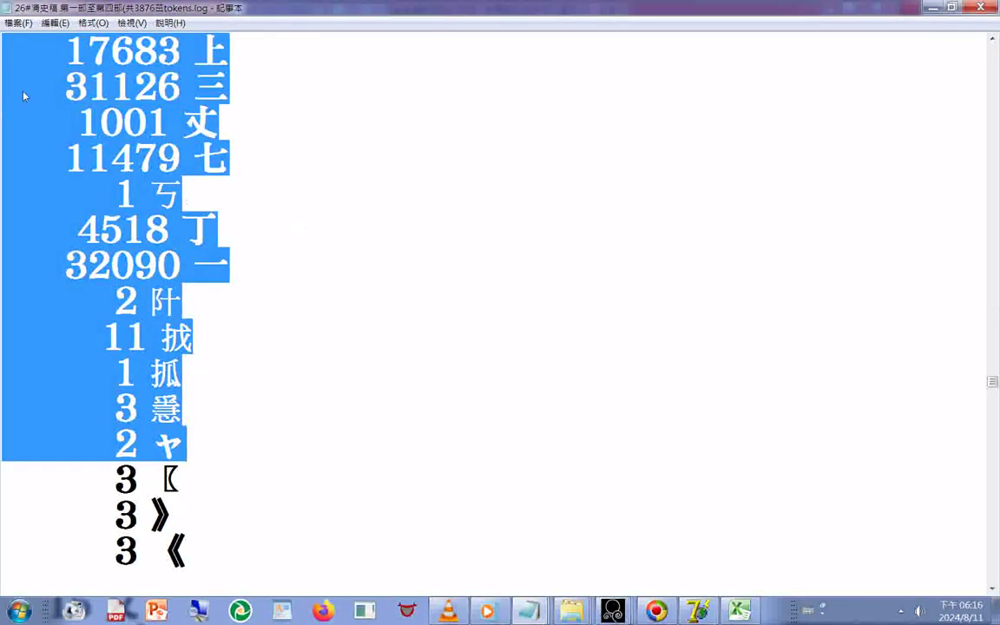
Create a new blank Notepad document and paste the copied character entries into it.
{"action": "left_click", "coordinate": [18, 22]}
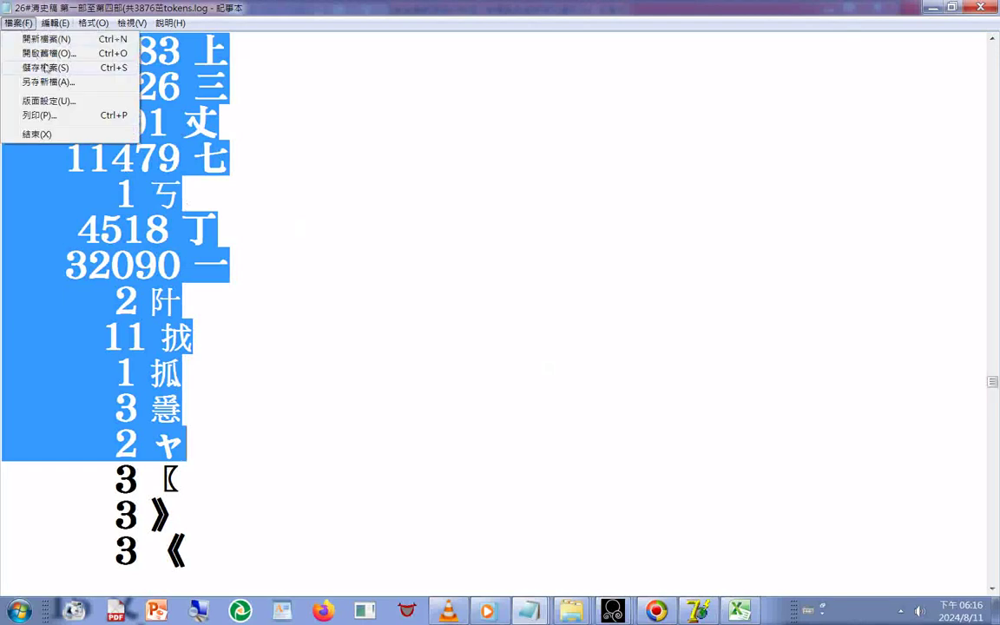
{"action": "left_click", "coordinate": [38, 39]}
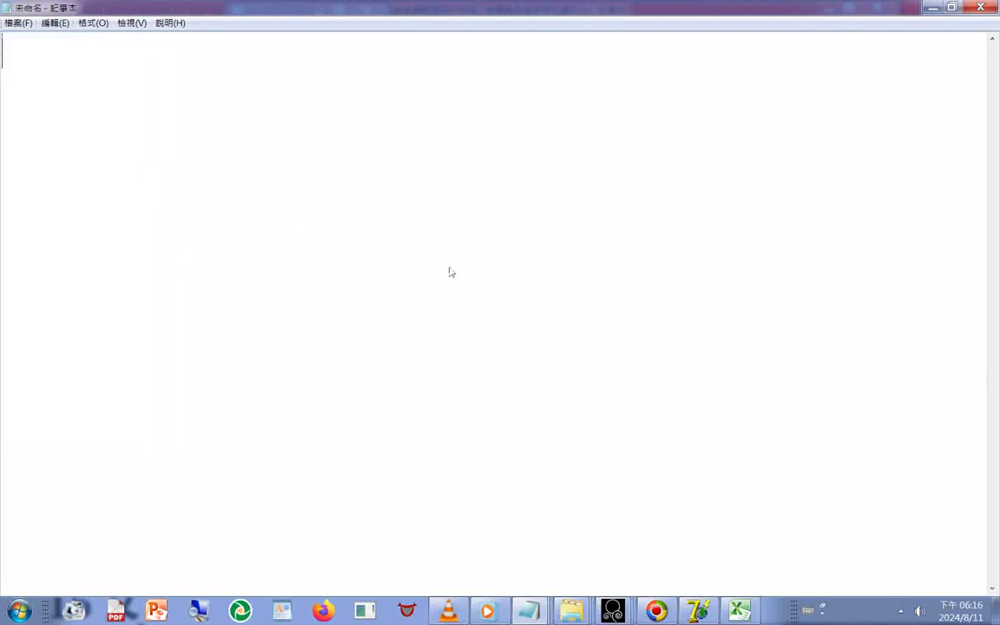
{"action": "right_click", "coordinate": [334, 278]}
{"action": "left_click", "coordinate": [387, 335]}
{"action": "key", "text": "ctrl+v"}
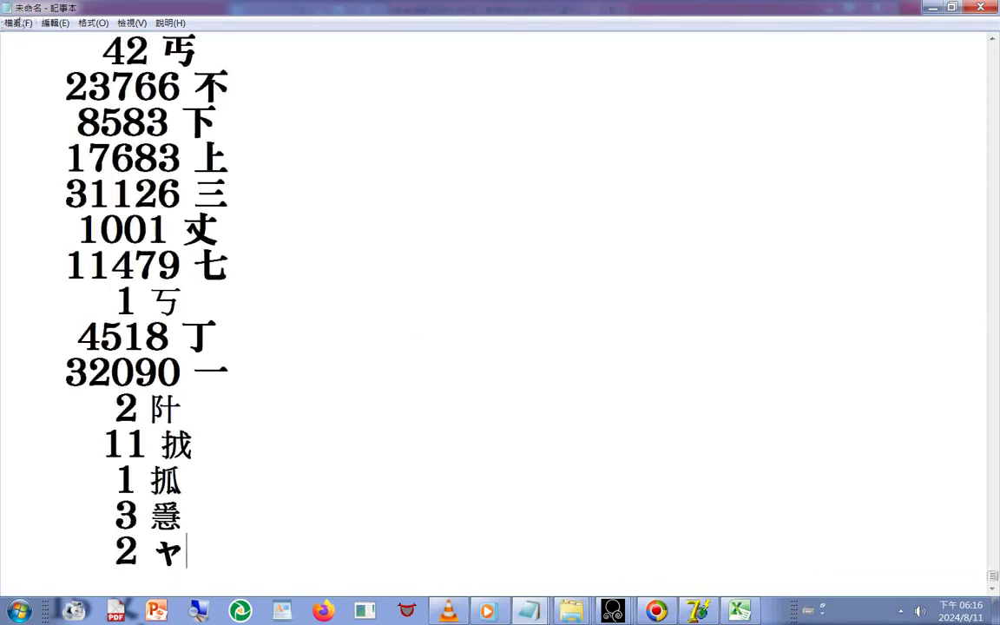
Start saving the new document under a new name, with Unicode encoding and the file type set to all files.
{"action": "left_click", "coordinate": [18, 22]}
{"action": "left_click", "coordinate": [45, 81]}
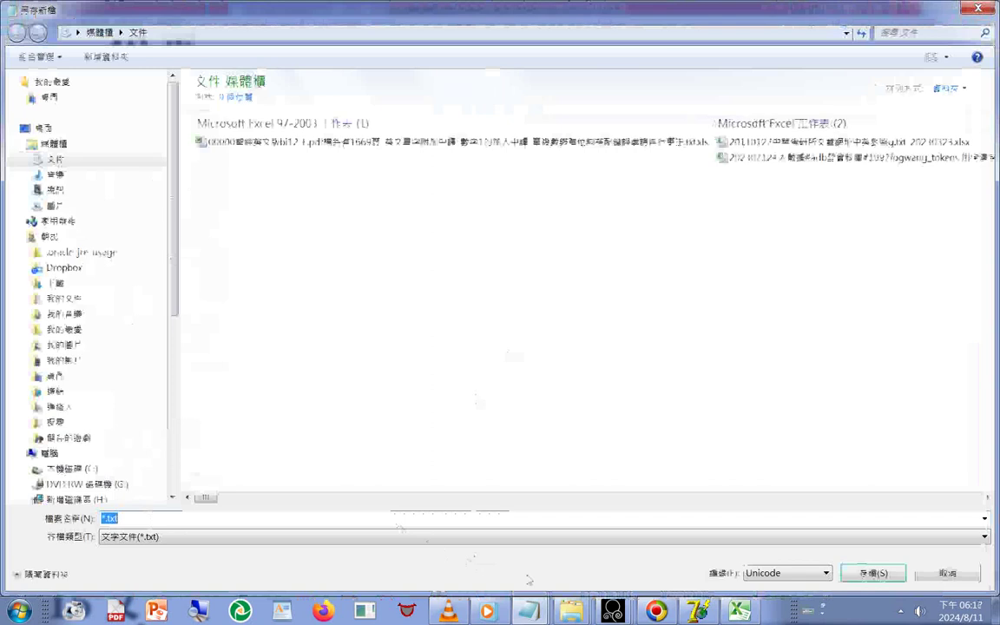
{"action": "left_click", "coordinate": [754, 574]}
{"action": "left_click", "coordinate": [764, 548]}
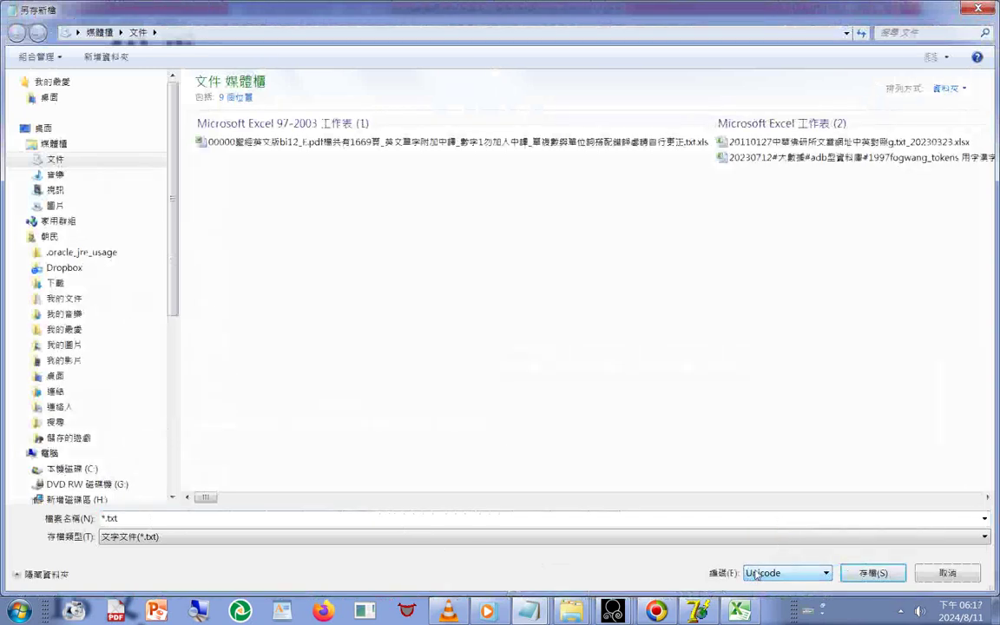
{"action": "left_click", "coordinate": [139, 538]}
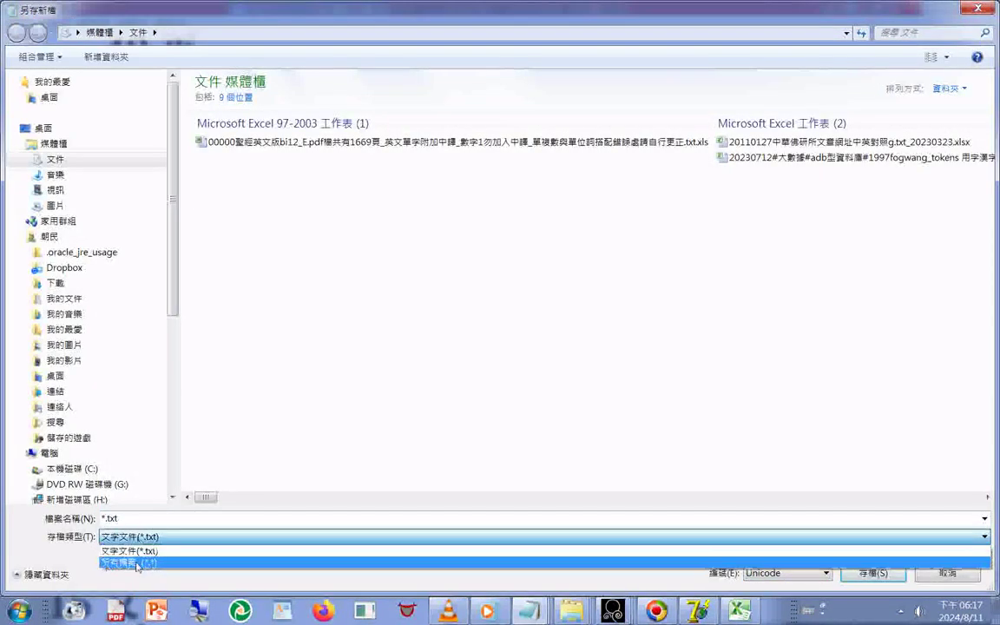
{"action": "left_click", "coordinate": [138, 560]}
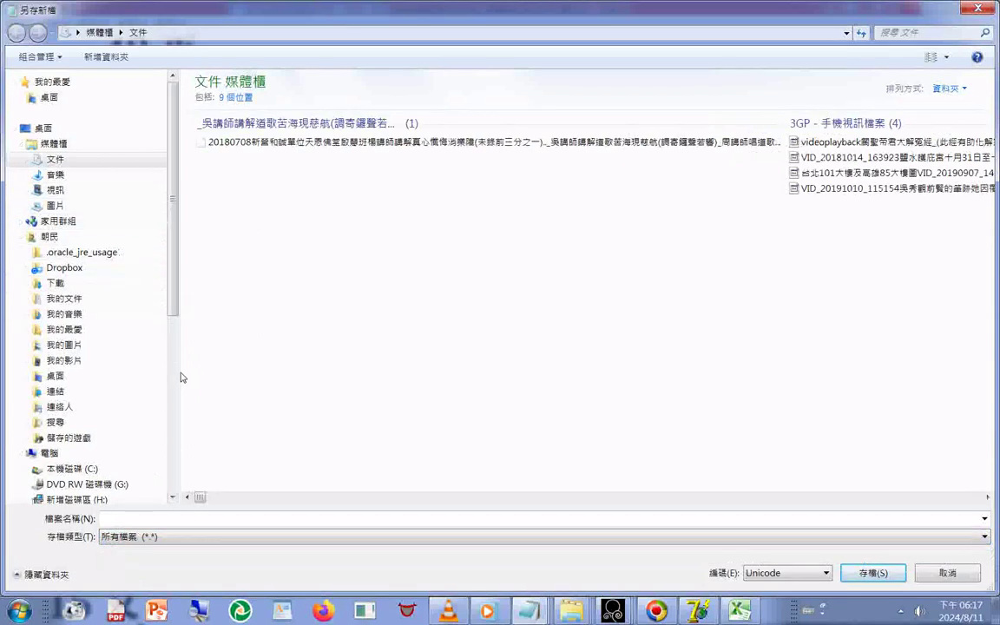
Choose the 05...26_history folder on drive H: as the save location.
{"action": "left_click", "coordinate": [87, 499]}
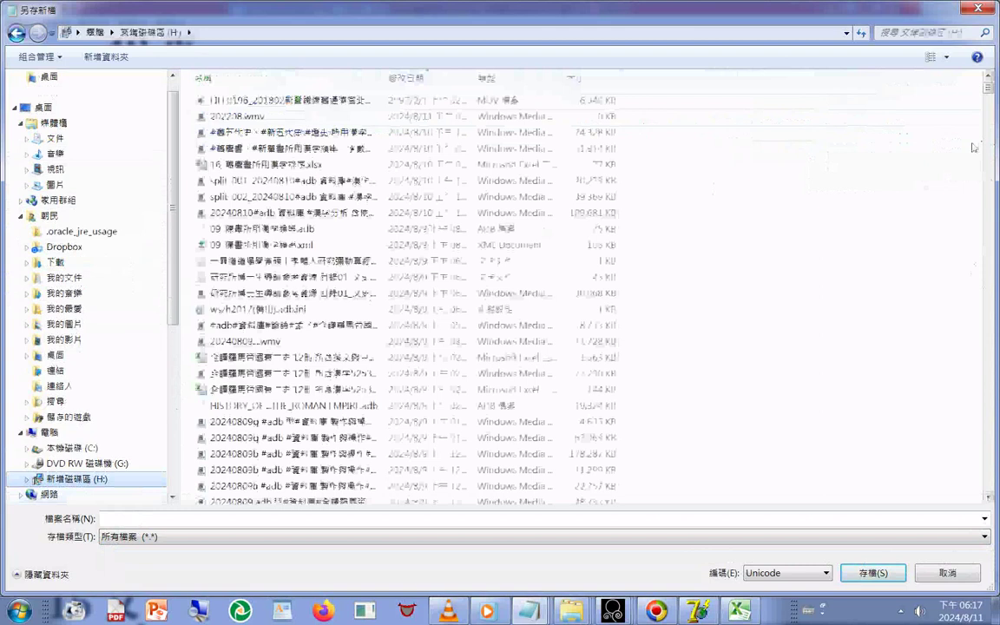
{"action": "left_click_drag", "start_coordinate": [988, 89], "coordinate": [969, 415]}
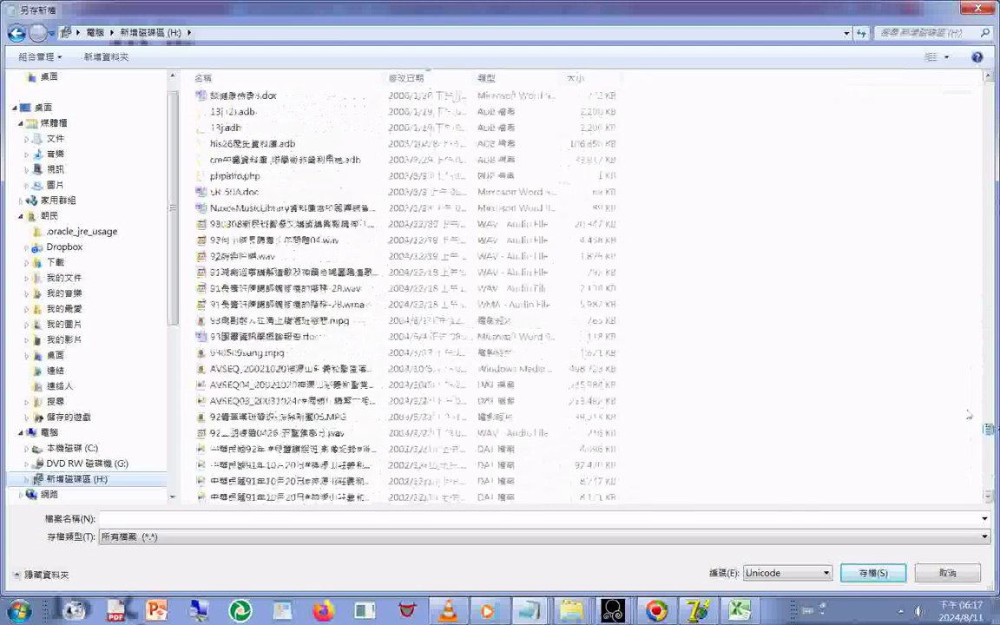
{"action": "left_click", "coordinate": [987, 481]}
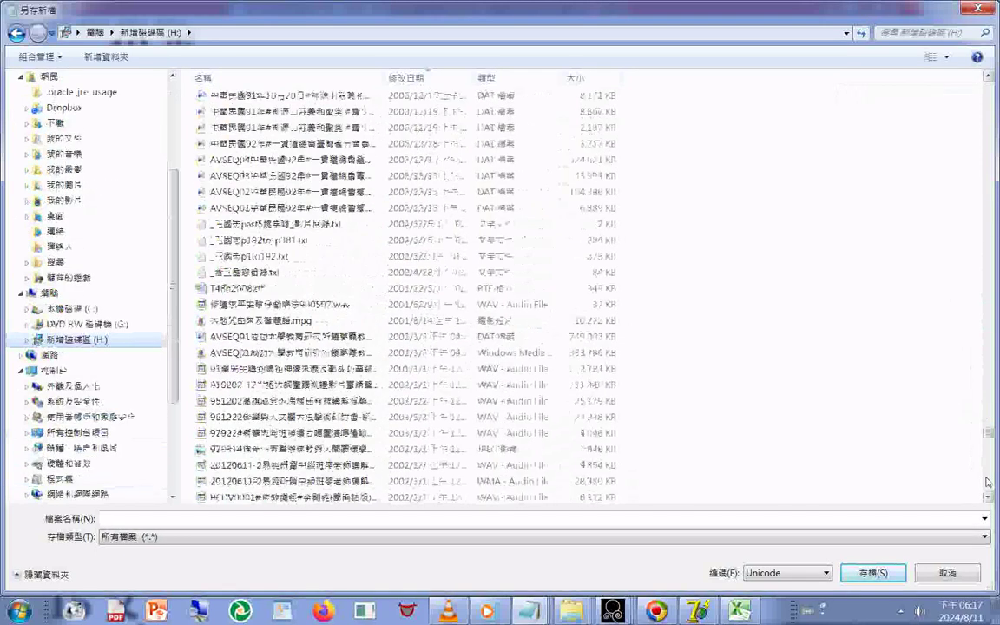
{"action": "key", "text": "alt+Left"}
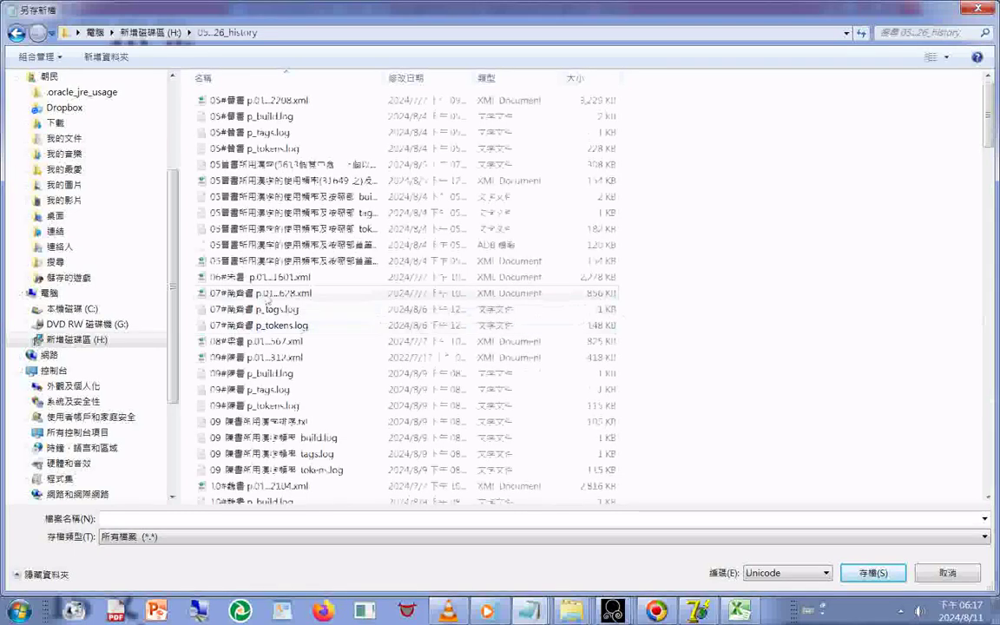
Save the document as 26_清史稿所用漢字頻率.XML, adapting the name of the existing 10_魏書所用漢字頻率.XML file.
{"action": "scroll", "coordinate": [269, 299], "scroll_direction": "down", "scroll_amount": 4}
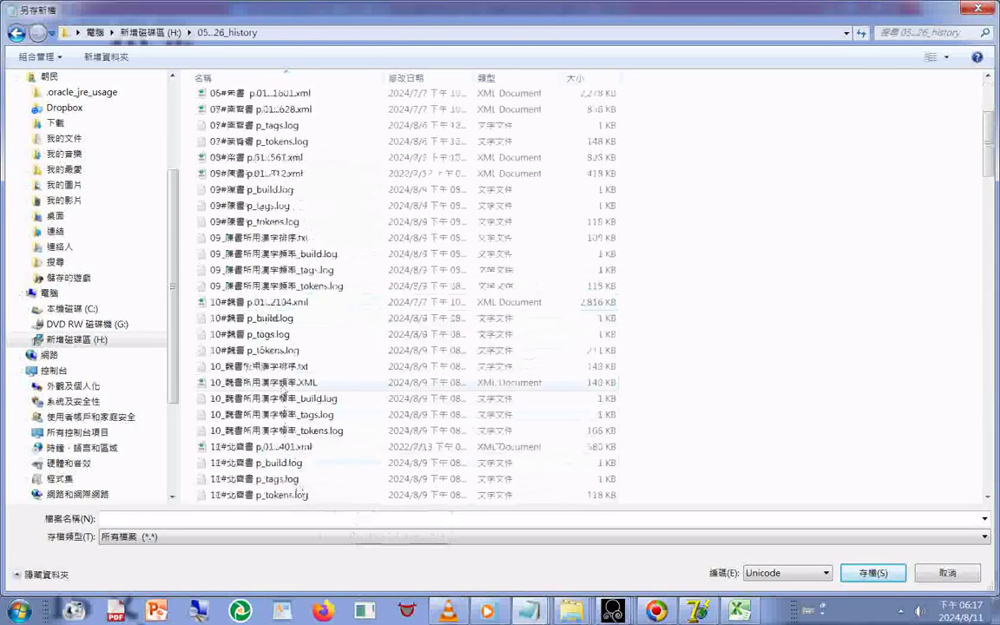
{"action": "left_click", "coordinate": [277, 383]}
{"action": "left_click", "coordinate": [109, 521]}
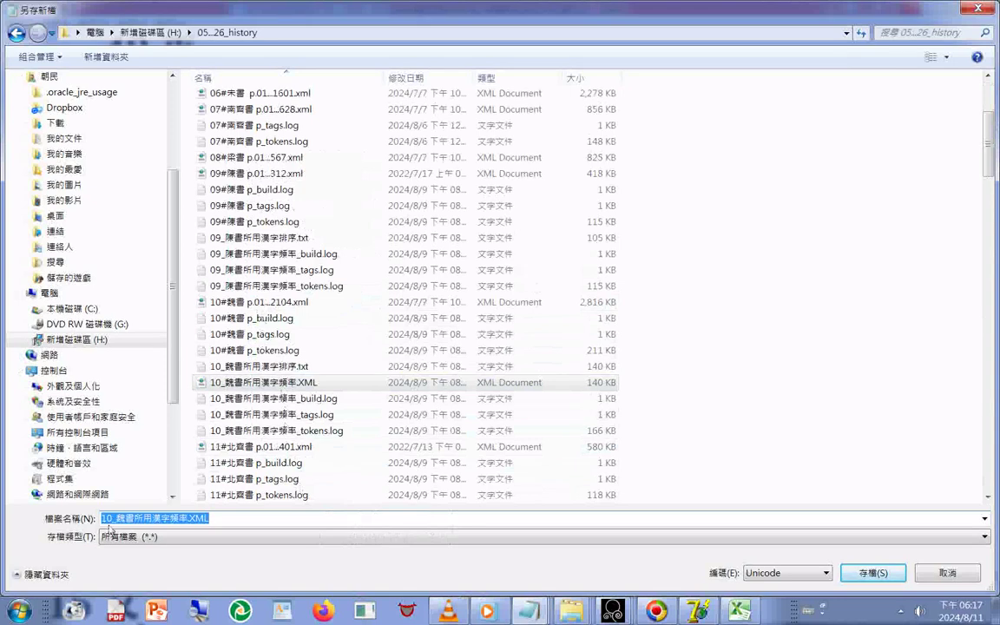
{"action": "left_click_drag", "start_coordinate": [110, 522], "coordinate": [103, 518]}
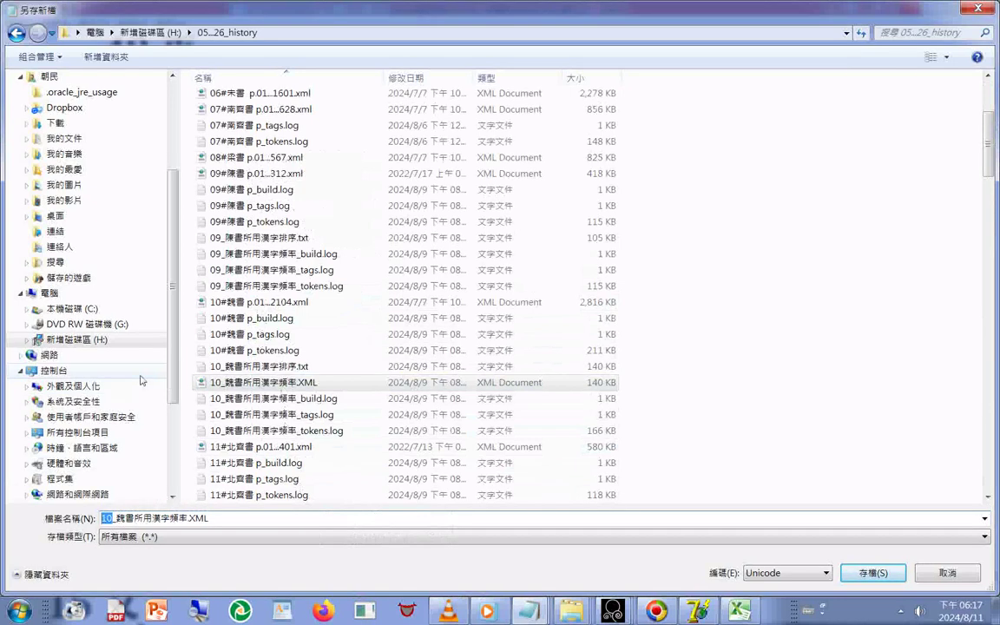
{"action": "type", "text": "26"}
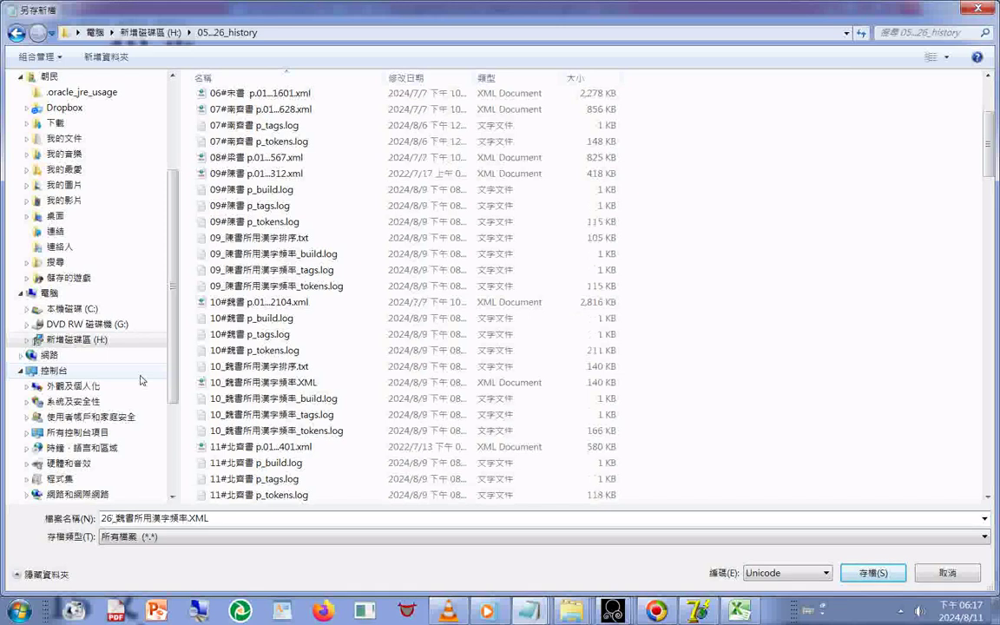
{"action": "key", "text": "Delete"}
{"action": "key", "text": "Delete"}
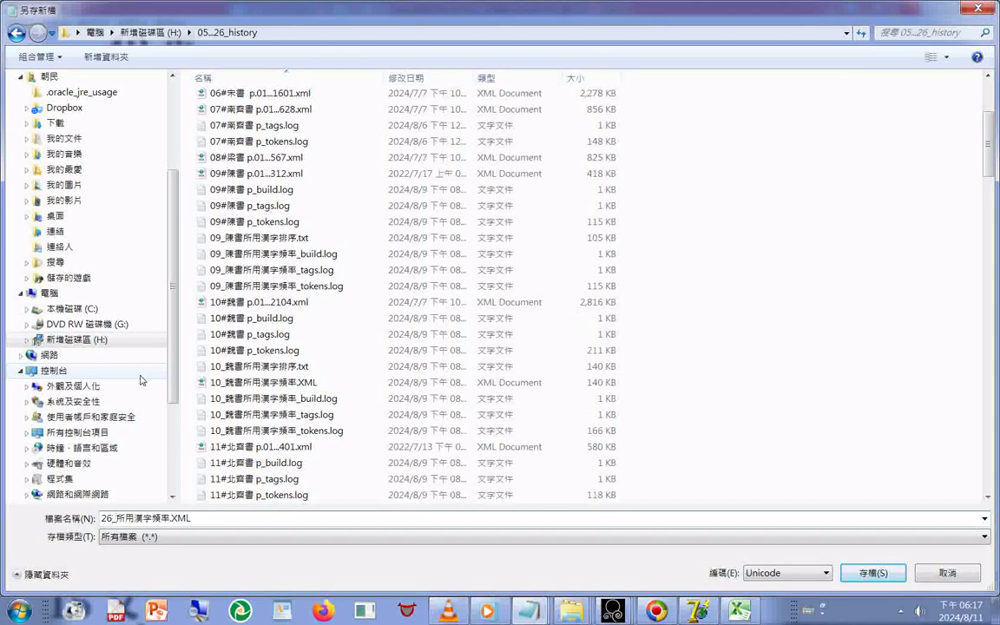
{"action": "key", "text": "ctrl+space"}
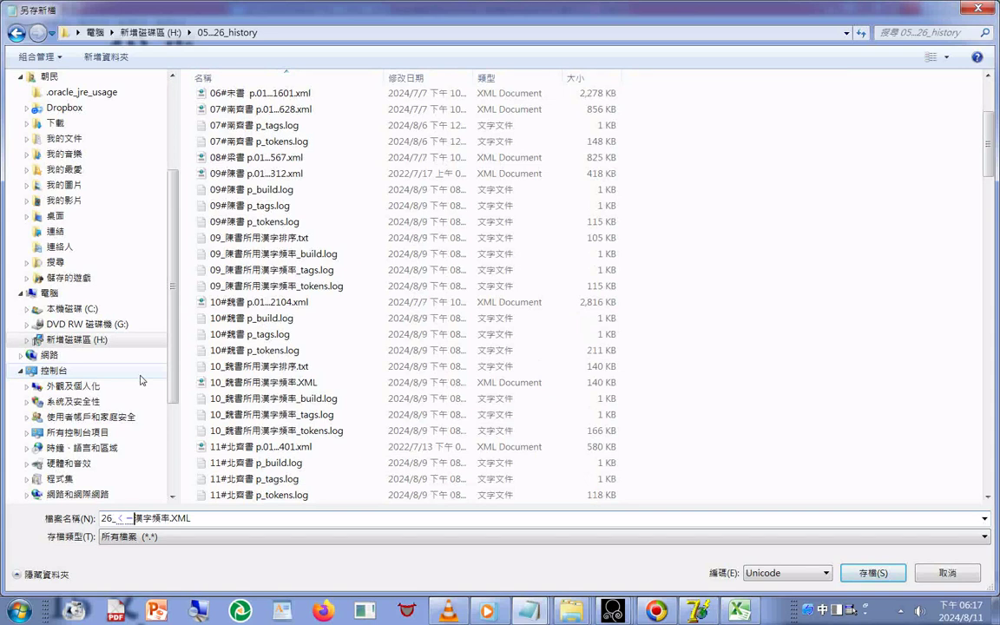
{"action": "type", "text": "6gj "}
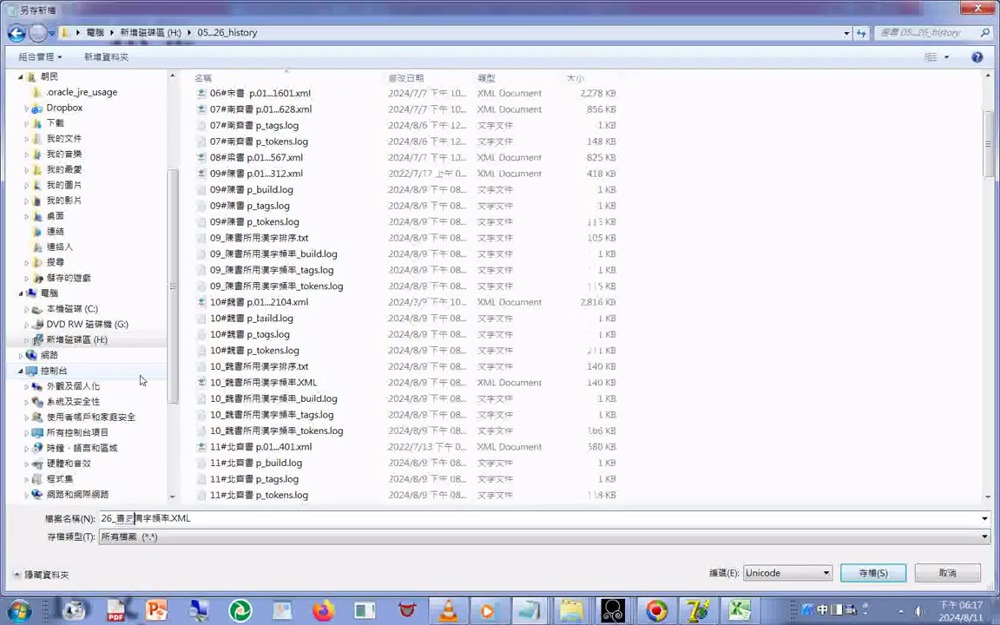
{"action": "type", "text": "3el3"}
{"action": "key", "text": "Return"}
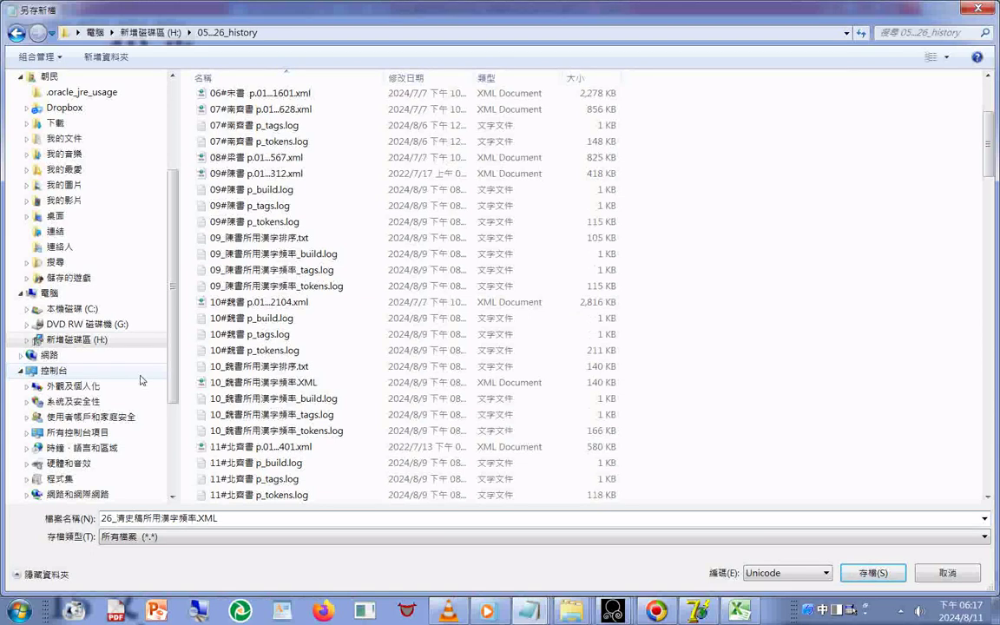
{"action": "key", "text": "Return"}
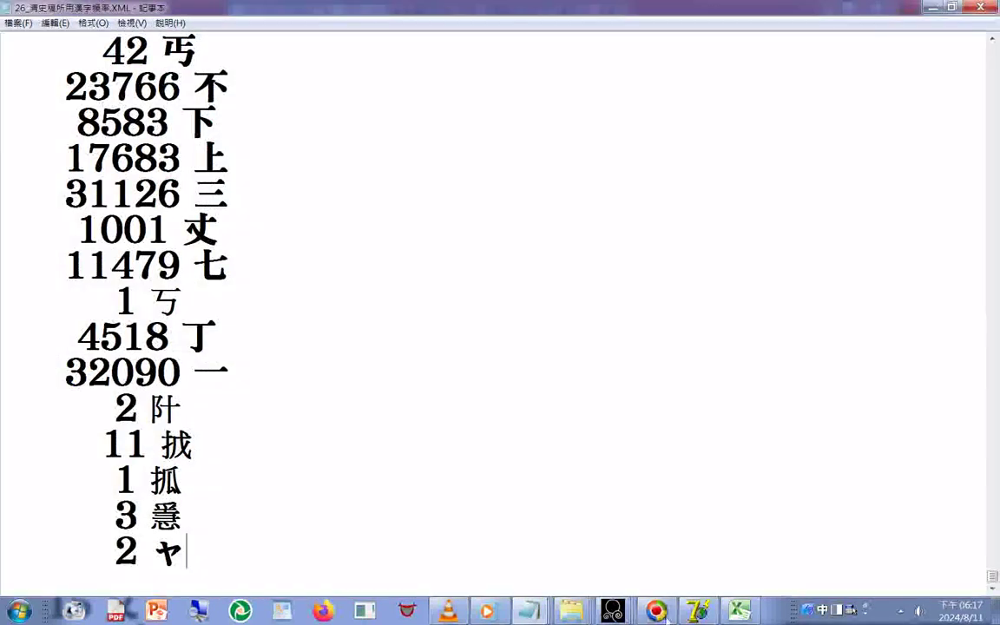
Switch to Indexer, load 26_清史稿所用漢字頻率.XML as its only source file and build the index.
{"action": "left_click", "coordinate": [699, 612]}
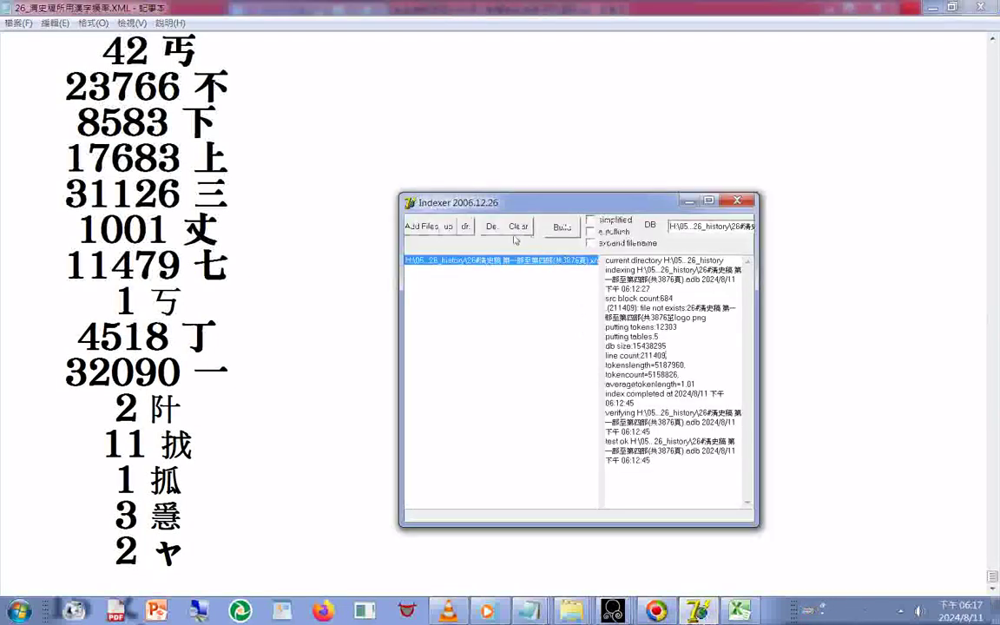
{"action": "left_click", "coordinate": [422, 227]}
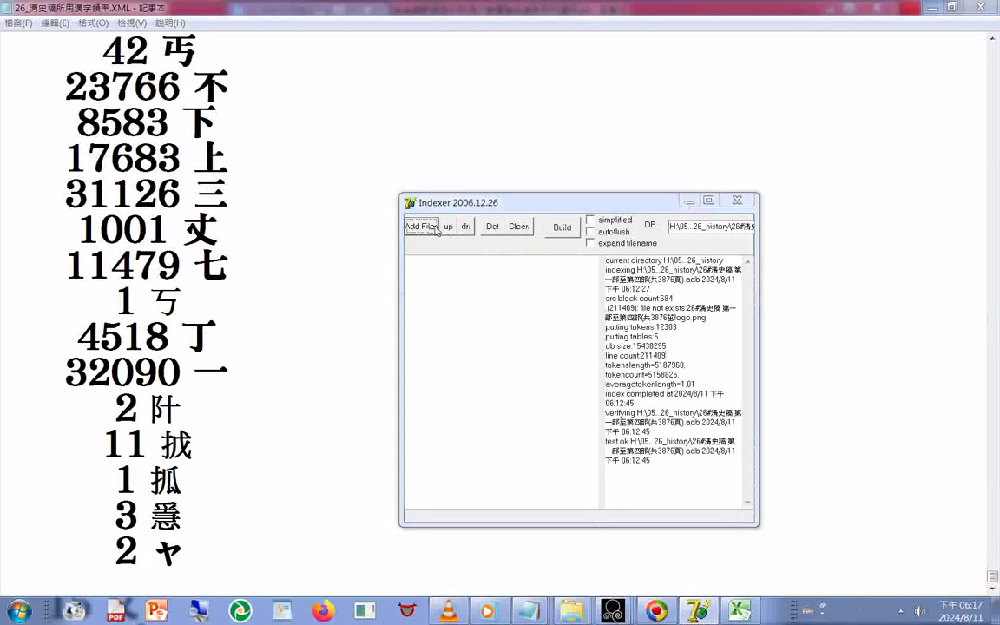
{"action": "scroll", "coordinate": [521, 364], "scroll_direction": "down", "scroll_amount": 10}
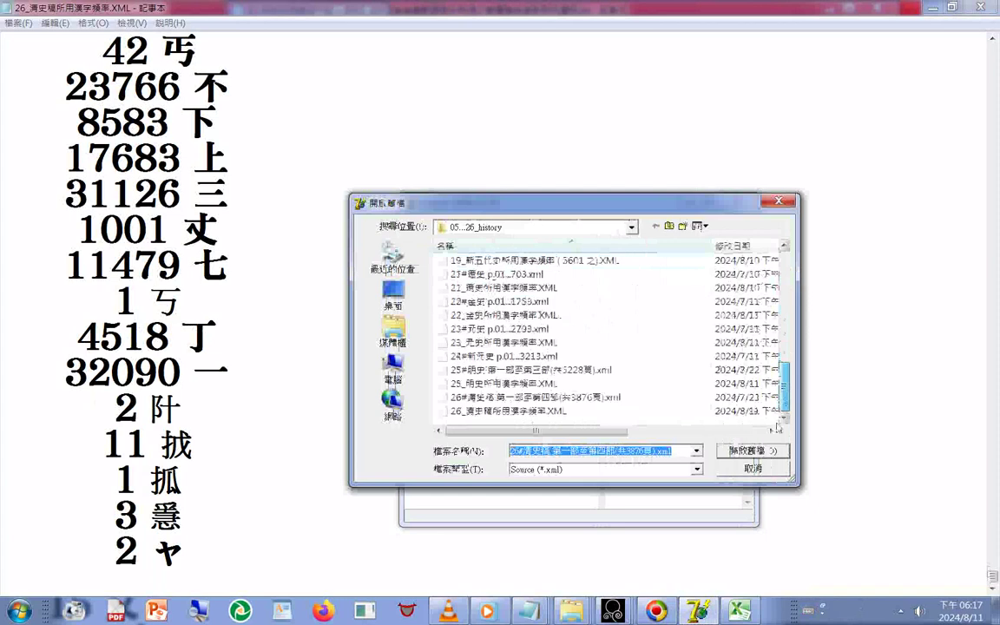
{"action": "left_click", "coordinate": [488, 413]}
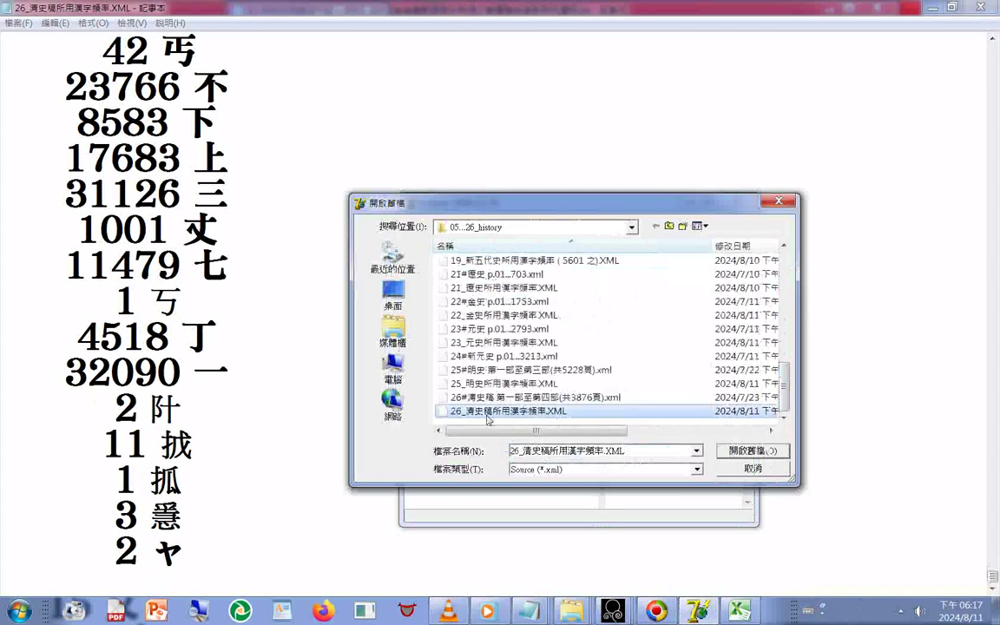
{"action": "double_click", "coordinate": [466, 411]}
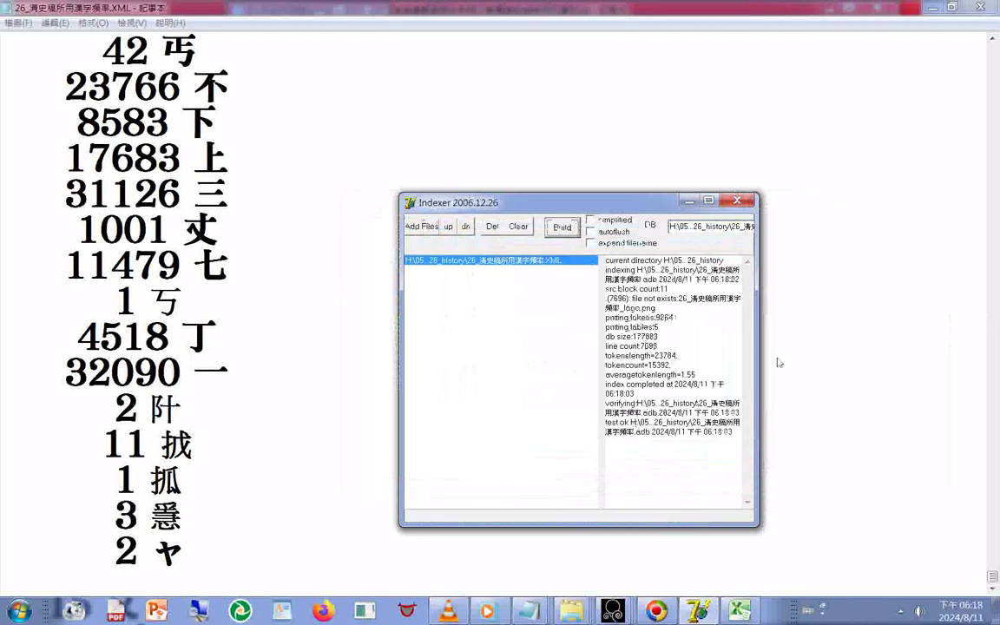
Examine the token, table, line and length figures in the Indexer build output.
{"action": "left_click_drag", "start_coordinate": [698, 375], "coordinate": [608, 317]}
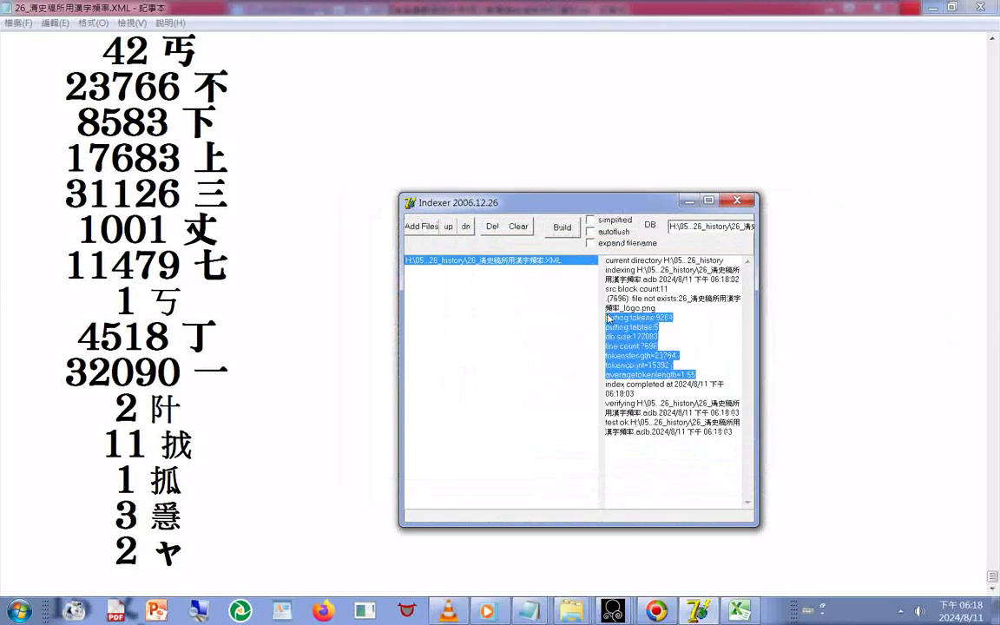
{"action": "left_click", "coordinate": [678, 340]}
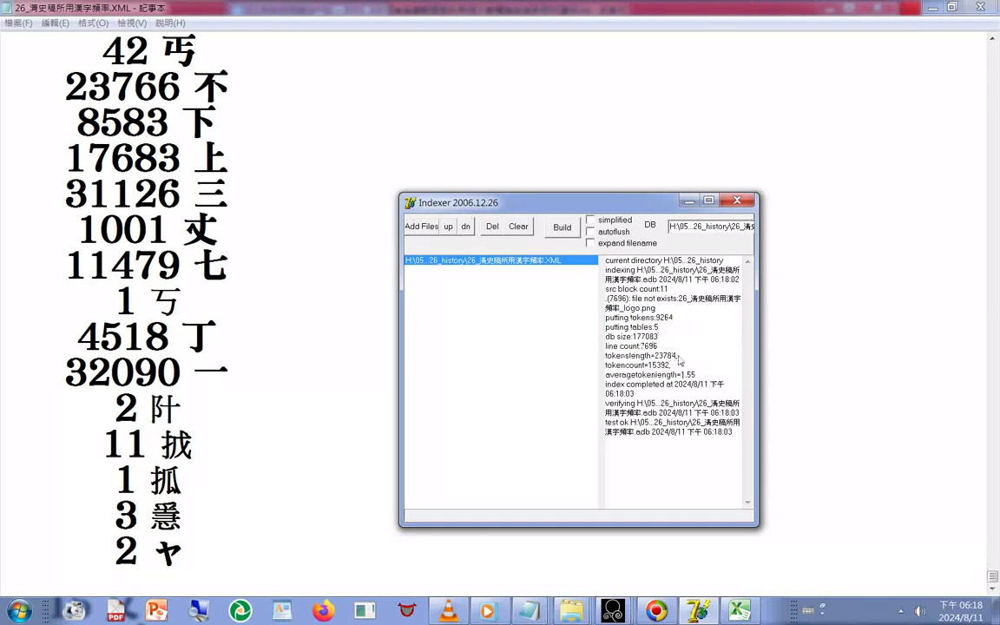
{"action": "left_click_drag", "start_coordinate": [678, 357], "coordinate": [655, 357]}
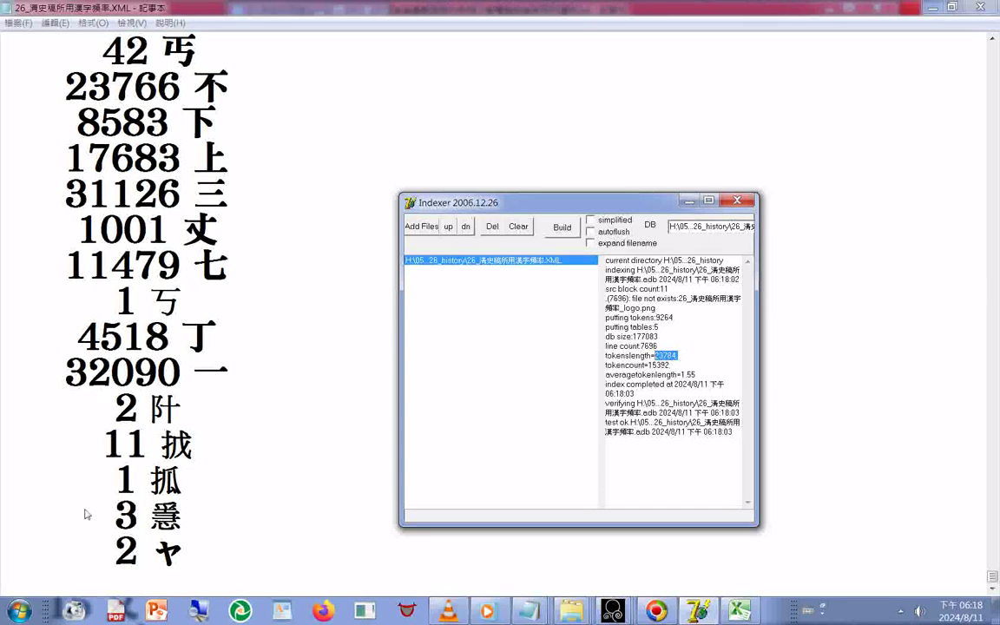
Open 26_清史稿所用漢字頻率_tokens.log from the 05...26_history folder, move its window clear of the folder window and minimize the folder.
{"action": "left_click", "coordinate": [535, 612]}
{"action": "left_click", "coordinate": [329, 482]}
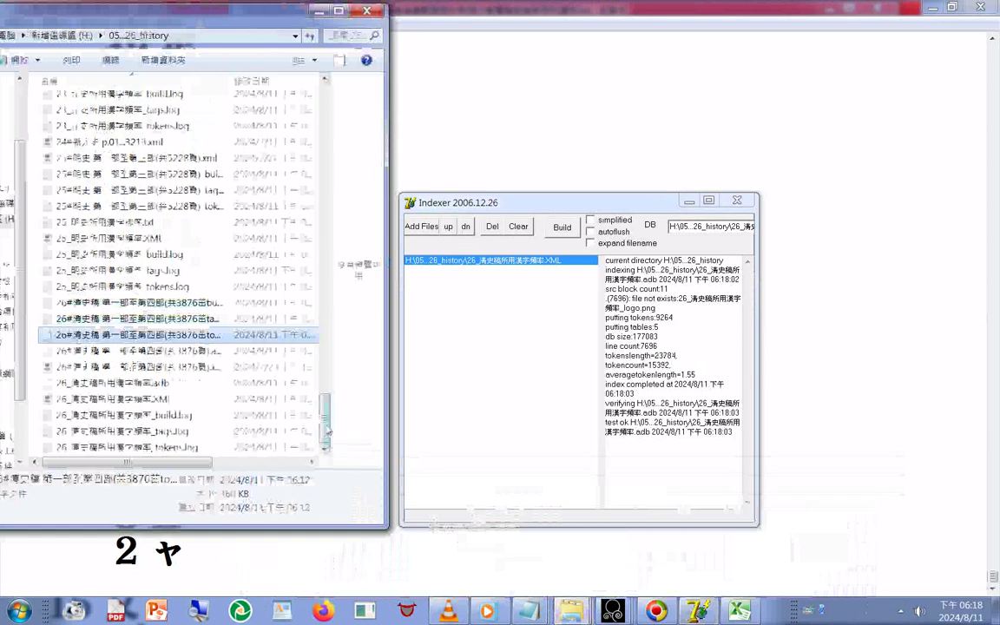
{"action": "left_click", "coordinate": [161, 447]}
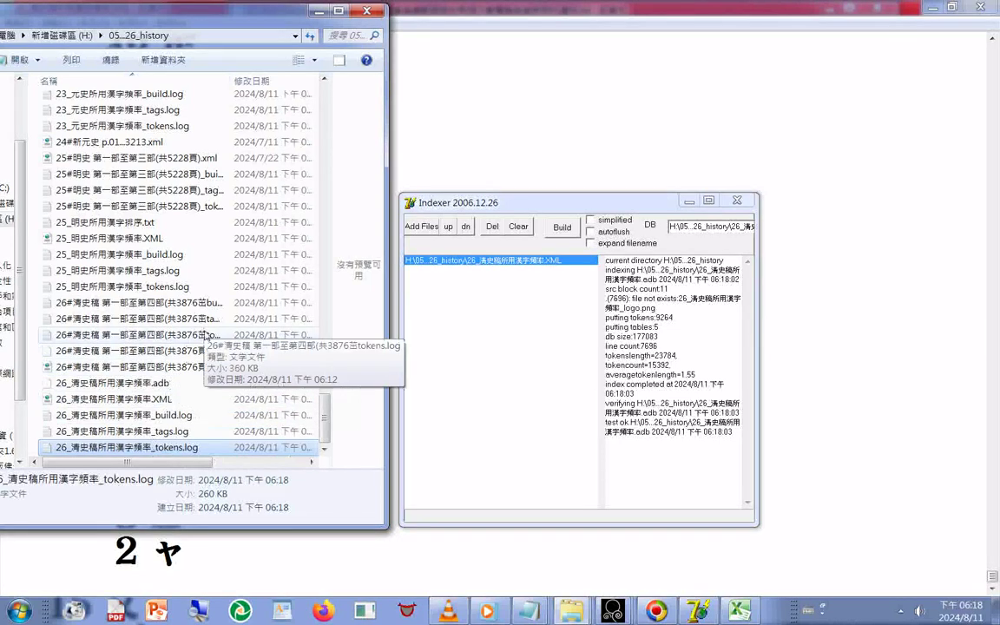
{"action": "double_click", "coordinate": [172, 452]}
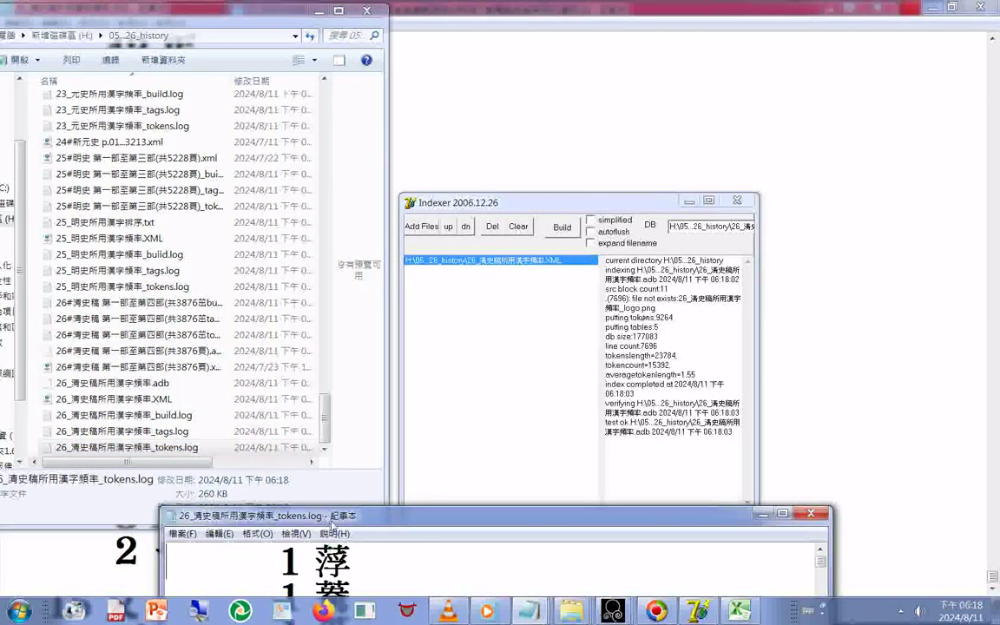
{"action": "left_click_drag", "start_coordinate": [295, 562], "coordinate": [564, 70]}
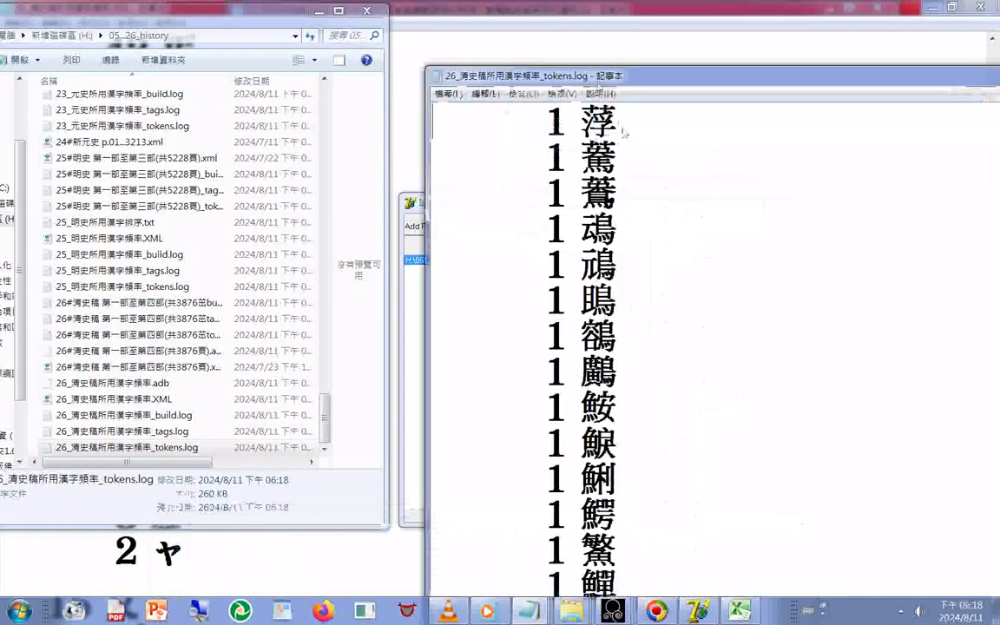
{"action": "left_click", "coordinate": [318, 11]}
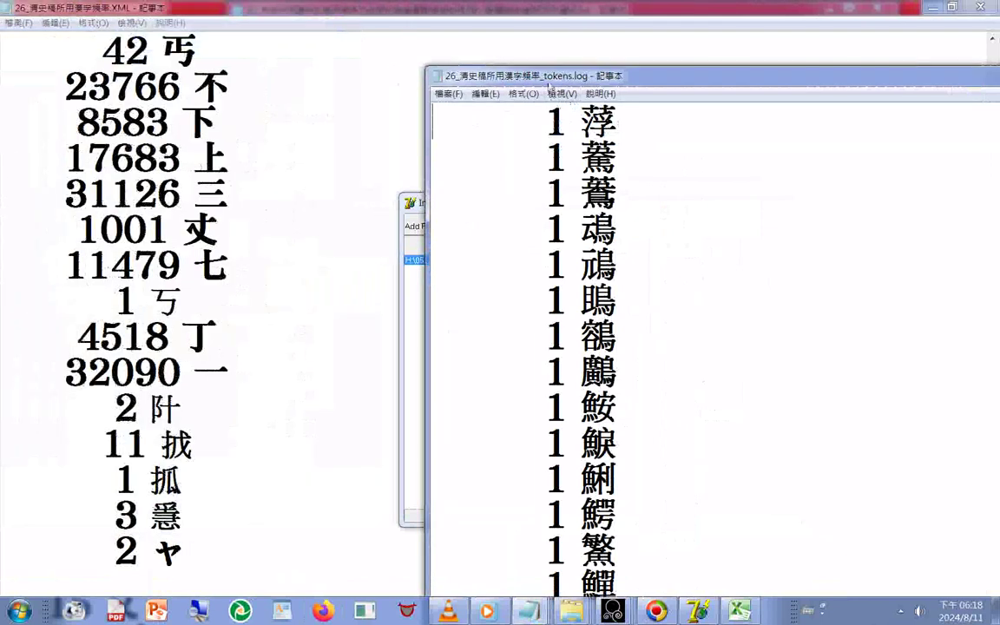
Return the frequency XML file to its beginning and place the tokens log window beside its entries, stretched to fit the screen height.
{"action": "left_click", "coordinate": [287, 98]}
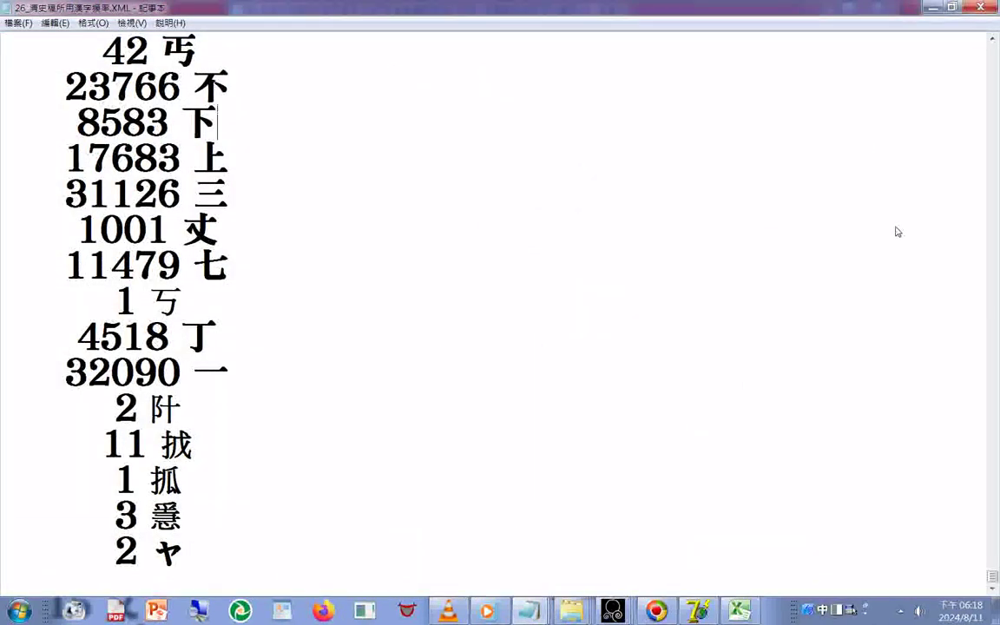
{"action": "key", "text": "ctrl+Home"}
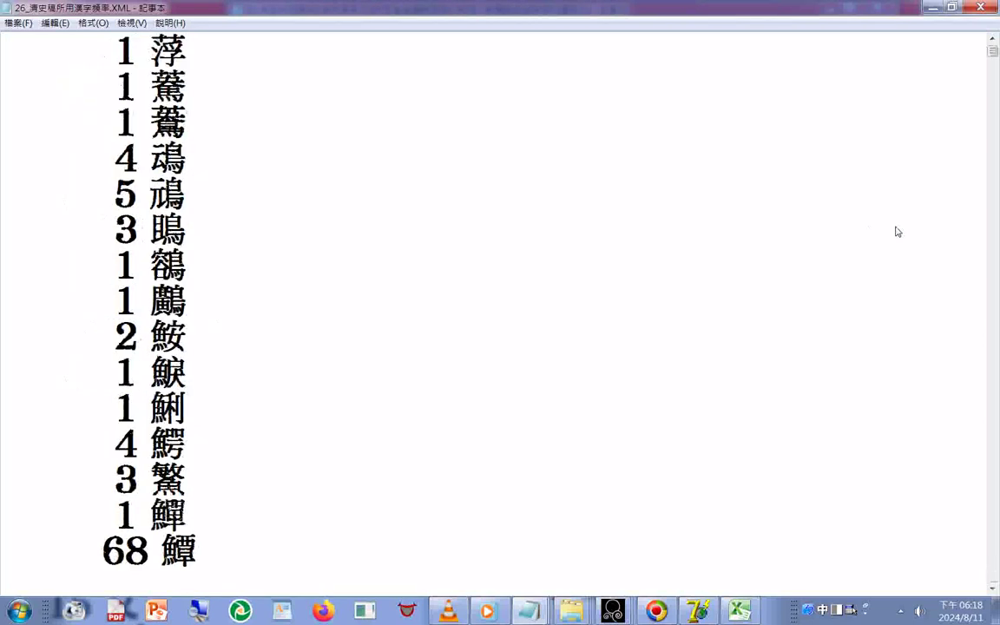
{"action": "left_click", "coordinate": [531, 608]}
{"action": "left_click", "coordinate": [470, 561]}
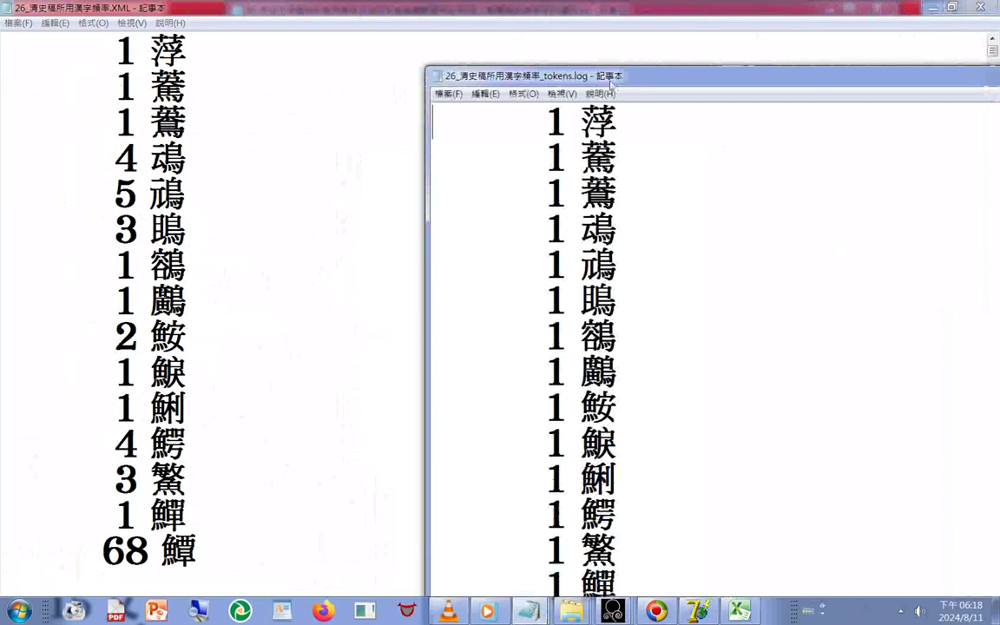
{"action": "left_click_drag", "start_coordinate": [621, 78], "coordinate": [414, 26]}
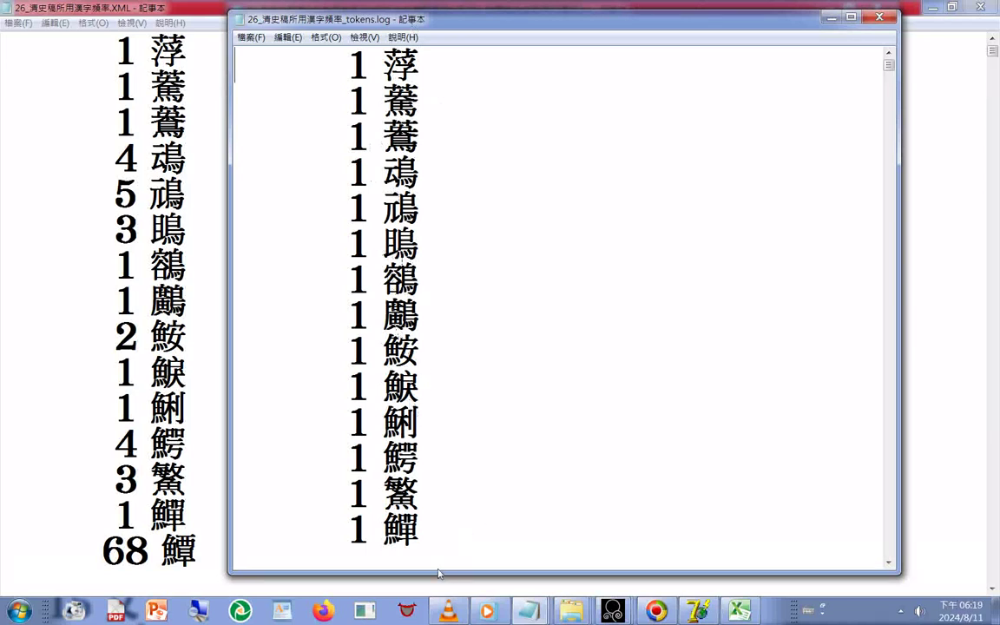
{"action": "left_click_drag", "start_coordinate": [438, 573], "coordinate": [438, 583]}
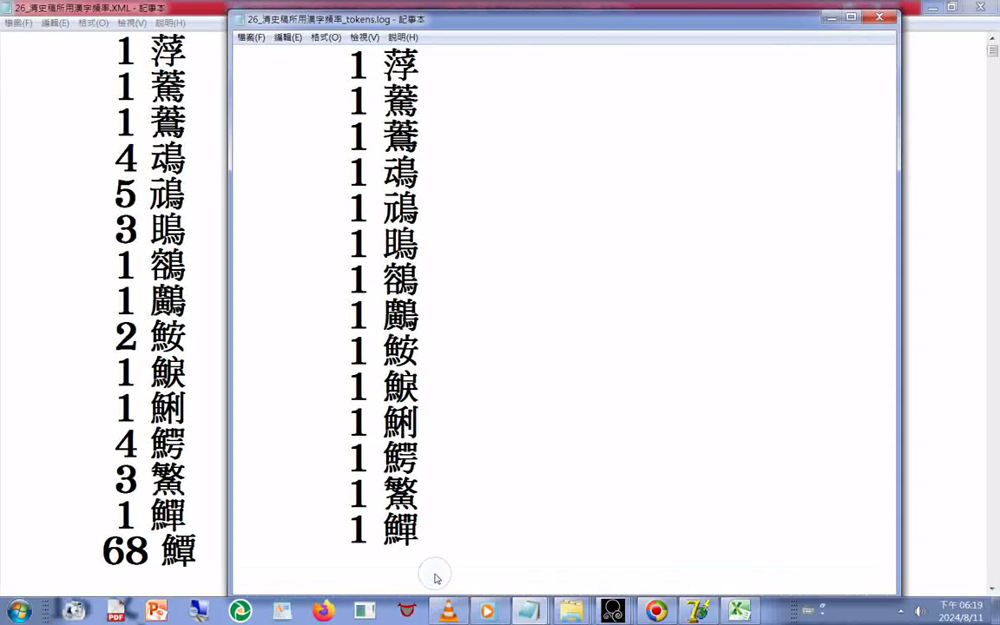
{"action": "double_click", "coordinate": [436, 578]}
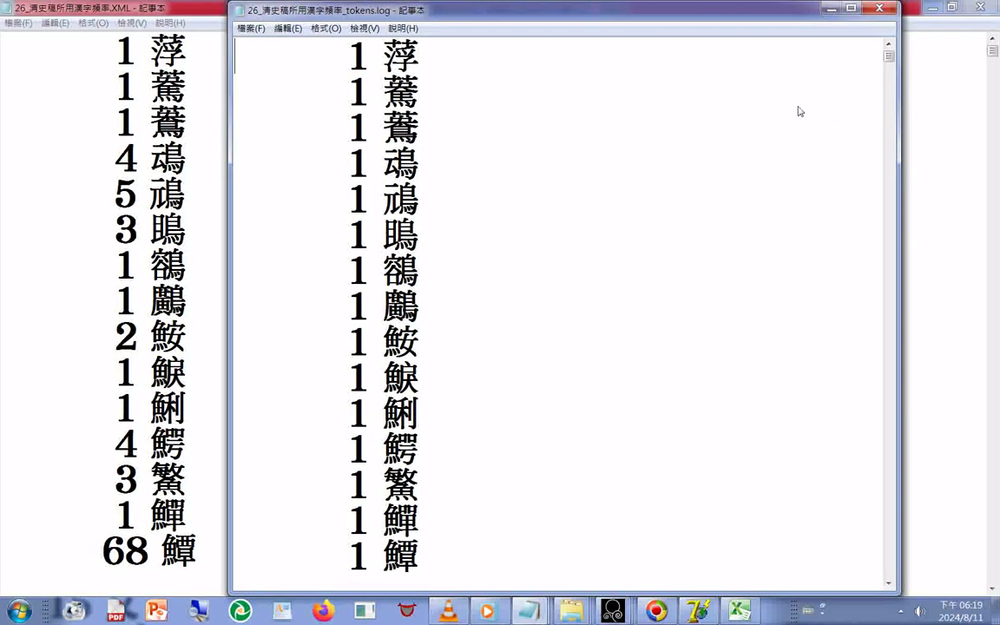
Copy the frequency number 46855 from the last line of the tokens log.
{"action": "left_click_drag", "start_coordinate": [889, 55], "coordinate": [842, 592]}
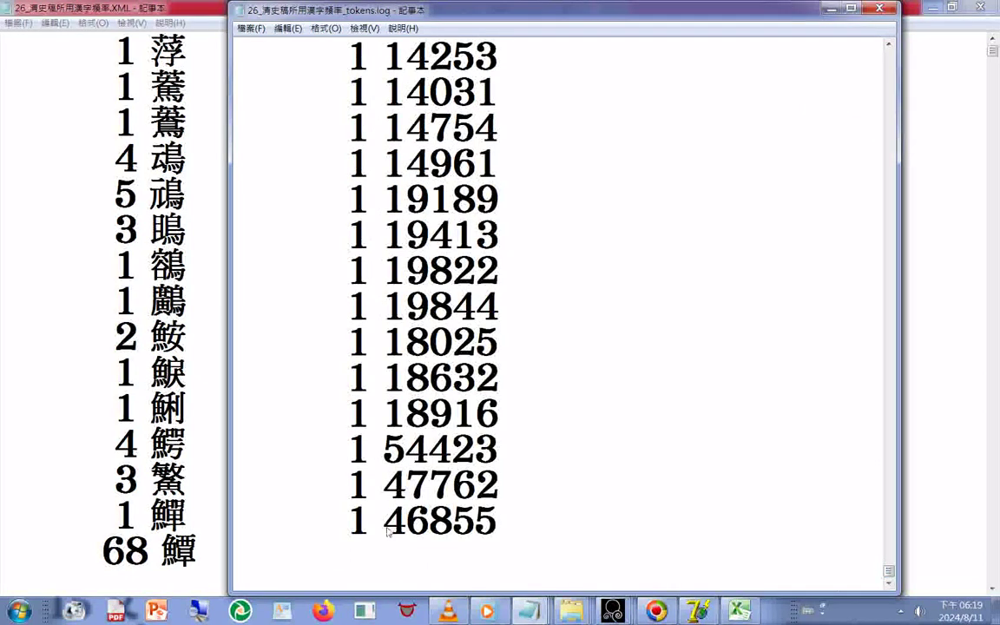
{"action": "left_click_drag", "start_coordinate": [384, 520], "coordinate": [495, 521]}
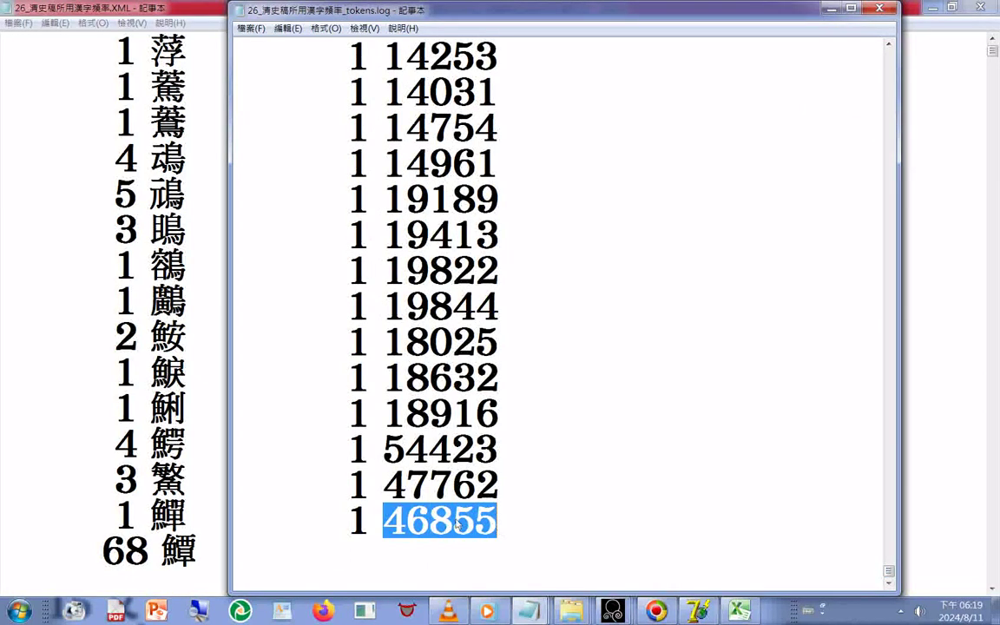
{"action": "right_click", "coordinate": [456, 523]}
{"action": "left_click", "coordinate": [490, 382]}
Find 46855 in the frequency XML file and copy its whole entry, 46855 之.
{"action": "left_click", "coordinate": [56, 163]}
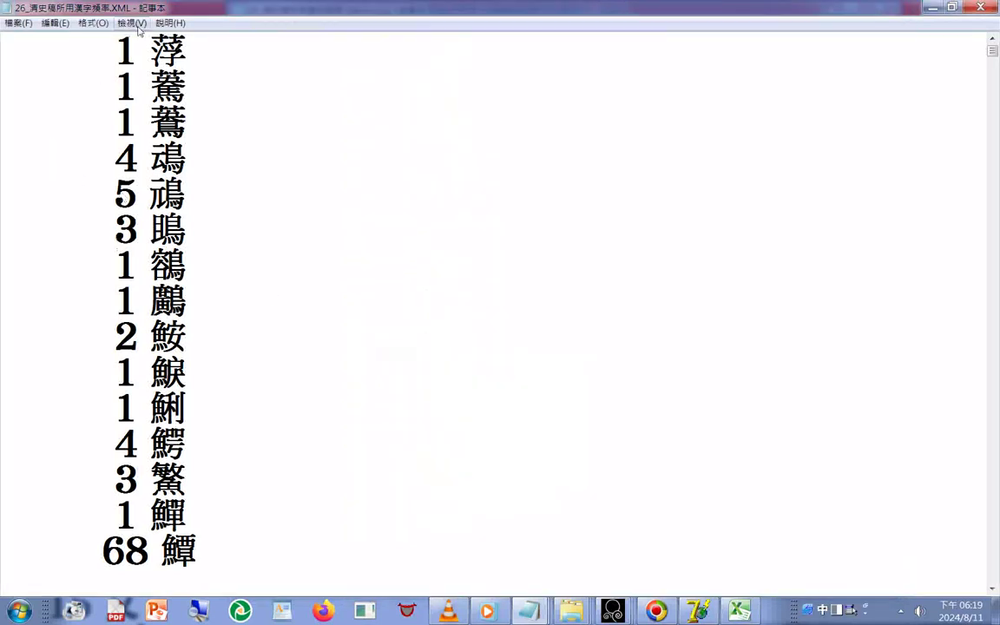
{"action": "key", "text": "ctrl+f"}
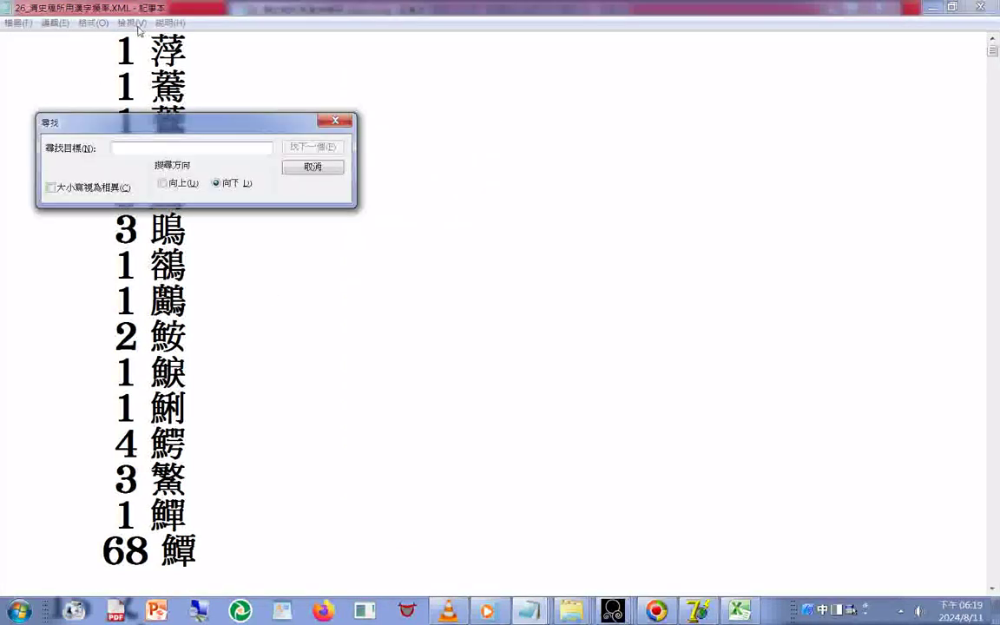
{"action": "key", "text": "ctrl+v"}
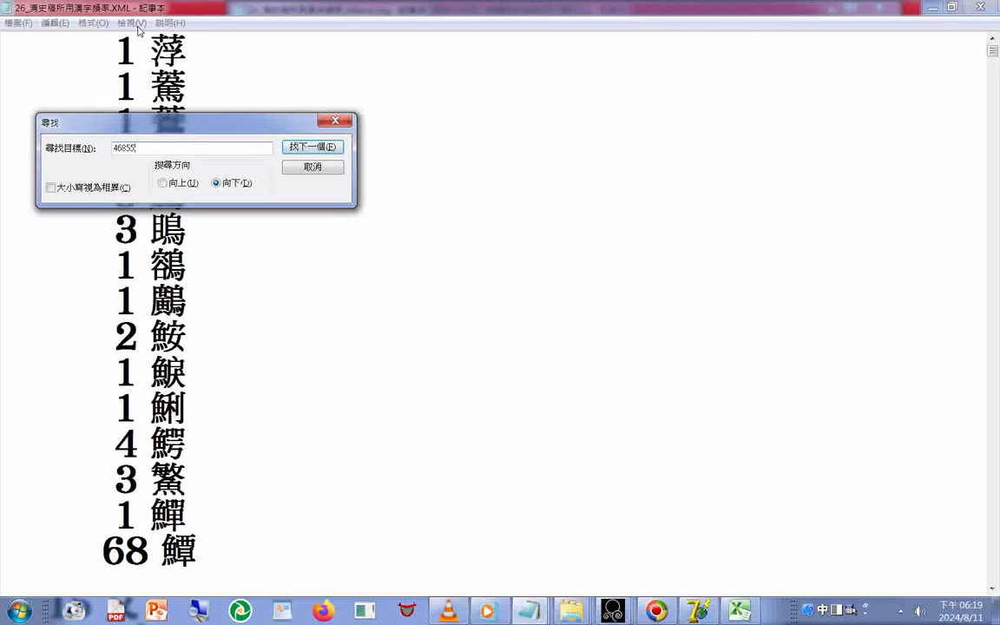
{"action": "key", "text": "Return"}
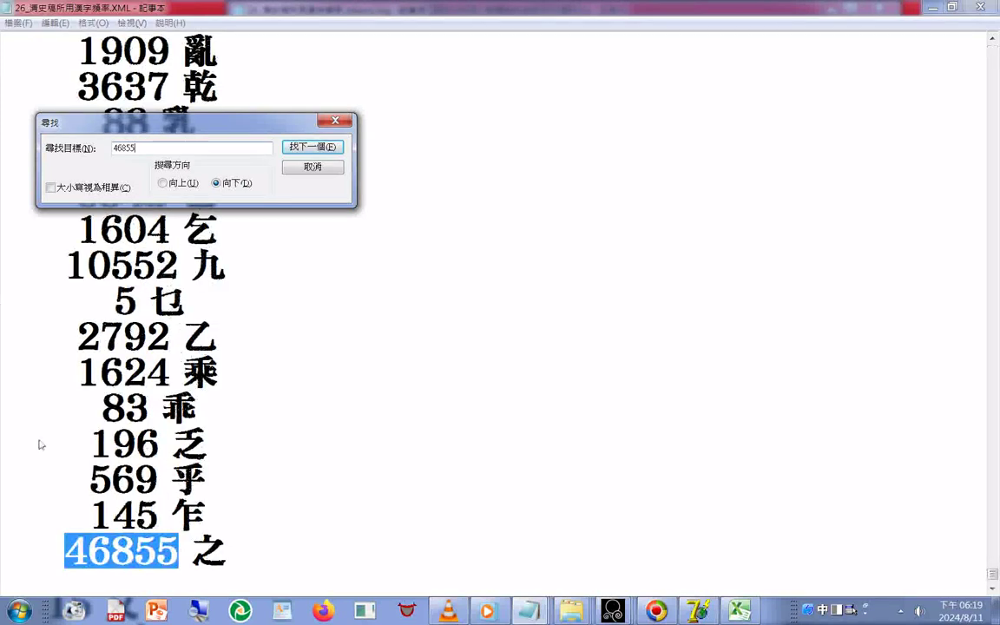
{"action": "left_click_drag", "start_coordinate": [66, 552], "coordinate": [217, 554]}
{"action": "right_click", "coordinate": [217, 553]}
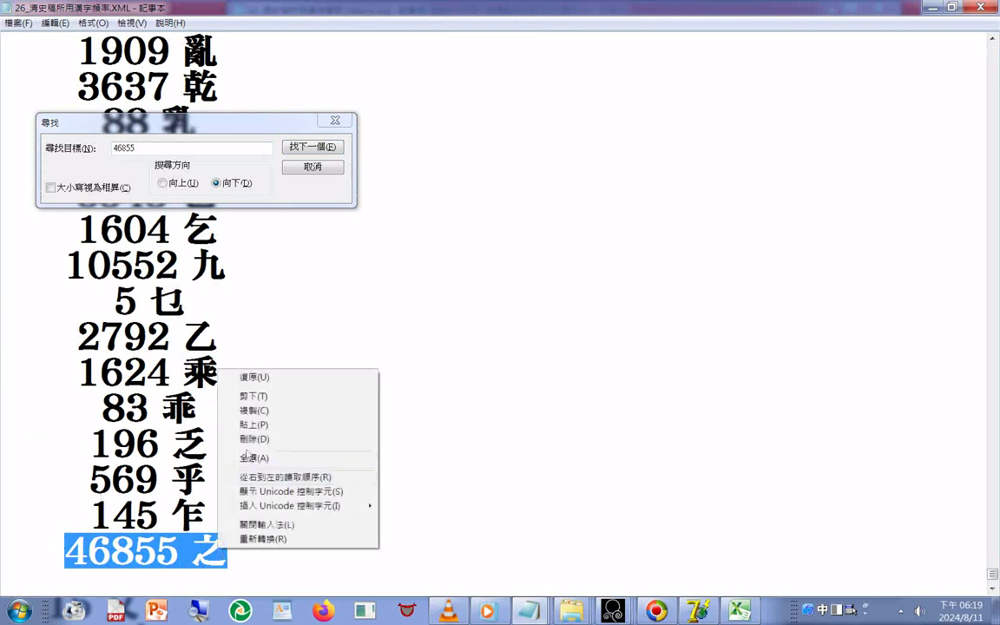
{"action": "left_click", "coordinate": [247, 412]}
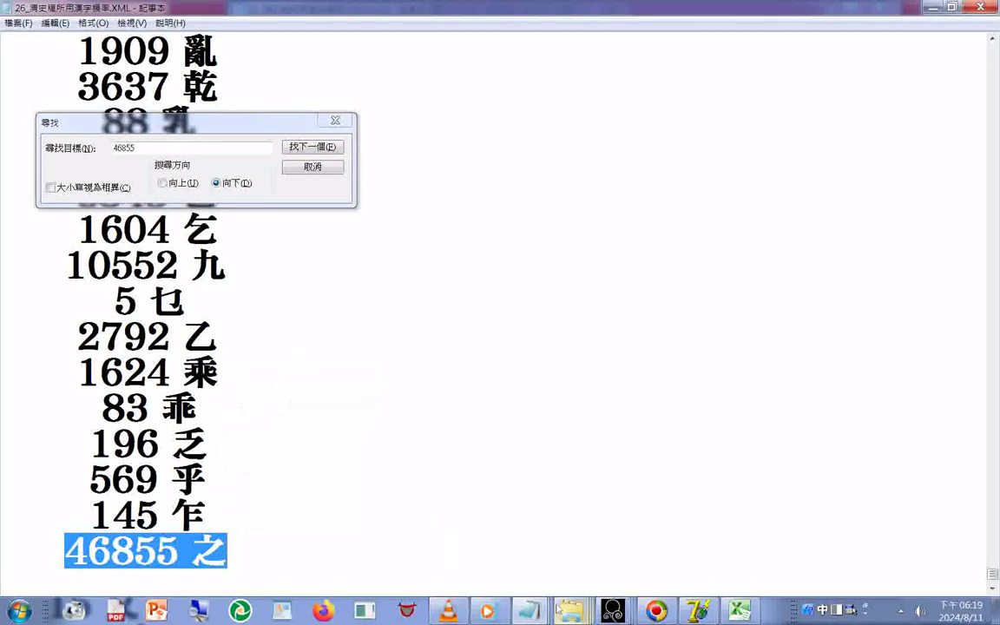
Return to the tokens log and highlight its last five lines, 18632 through 46855.
{"action": "left_click", "coordinate": [529, 616]}
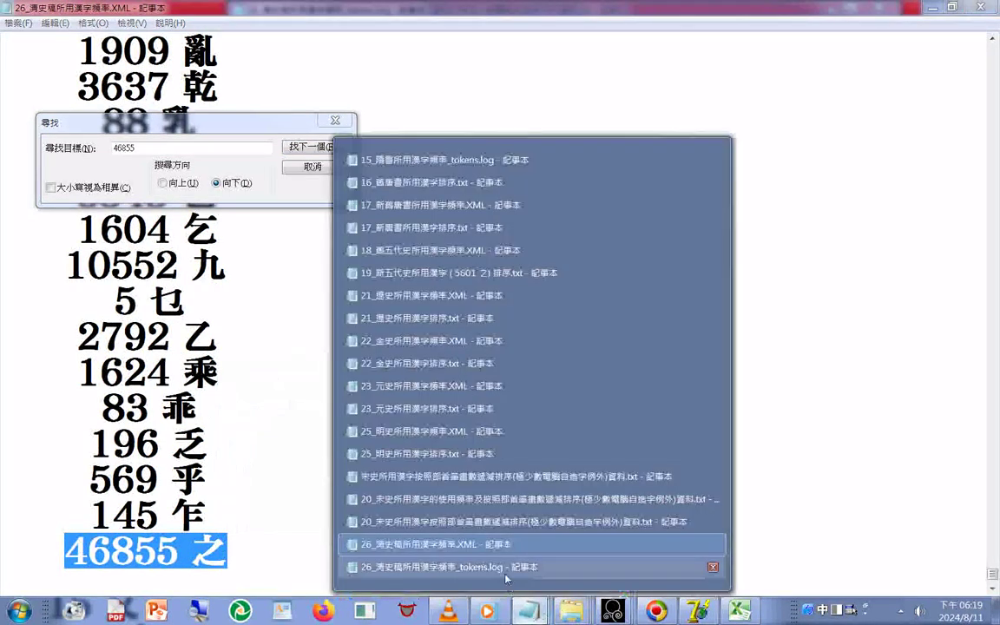
{"action": "left_click", "coordinate": [505, 568]}
{"action": "left_click", "coordinate": [432, 513]}
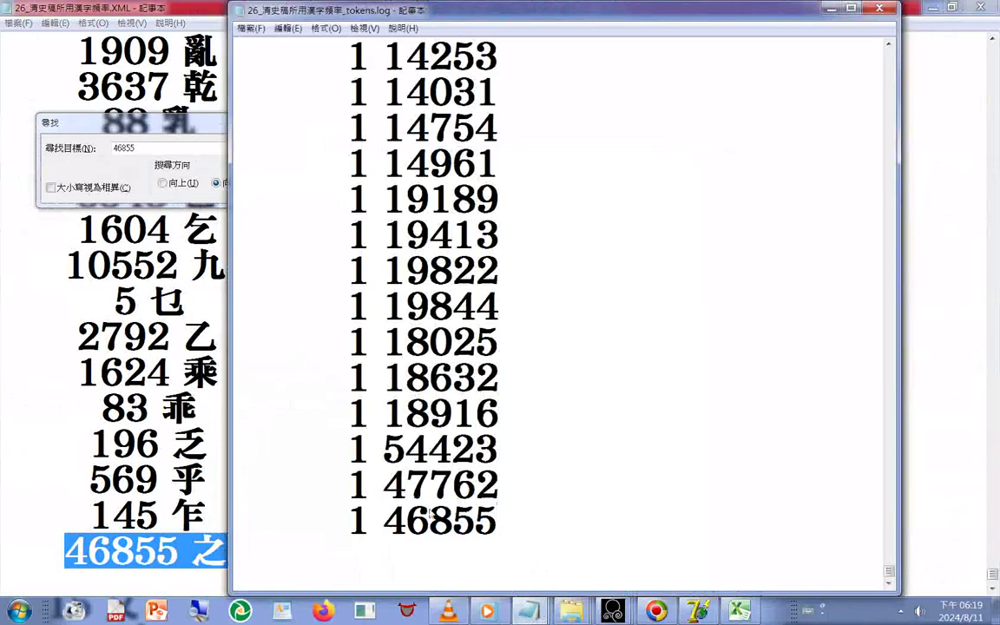
{"action": "left_click_drag", "start_coordinate": [431, 514], "coordinate": [312, 388]}
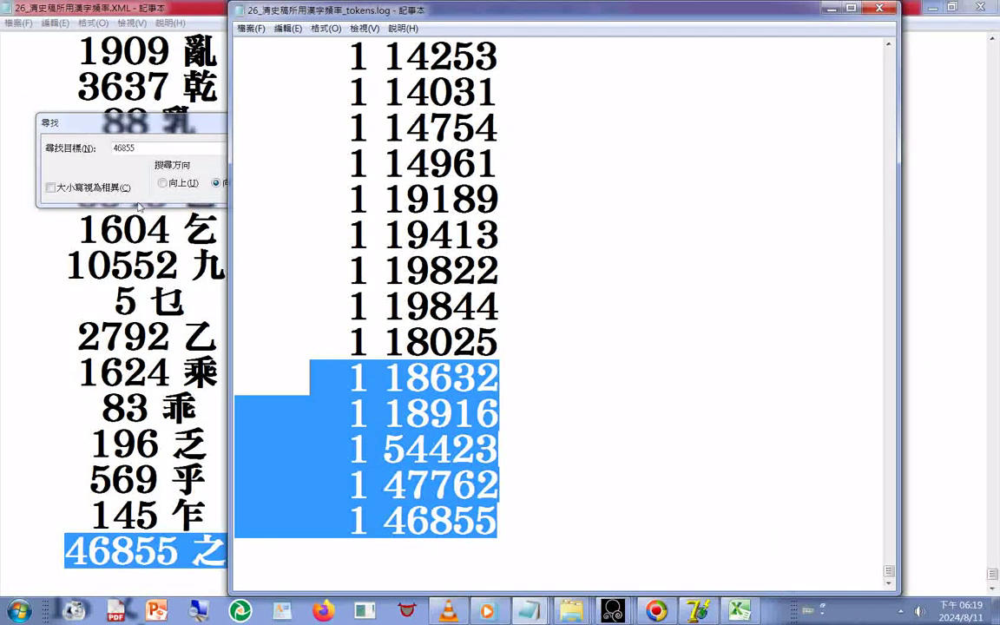
{"action": "key", "text": "Delete"}
Search upward for 47762 in the frequency XML file and copy the entry 47762 年.
{"action": "left_click", "coordinate": [181, 154]}
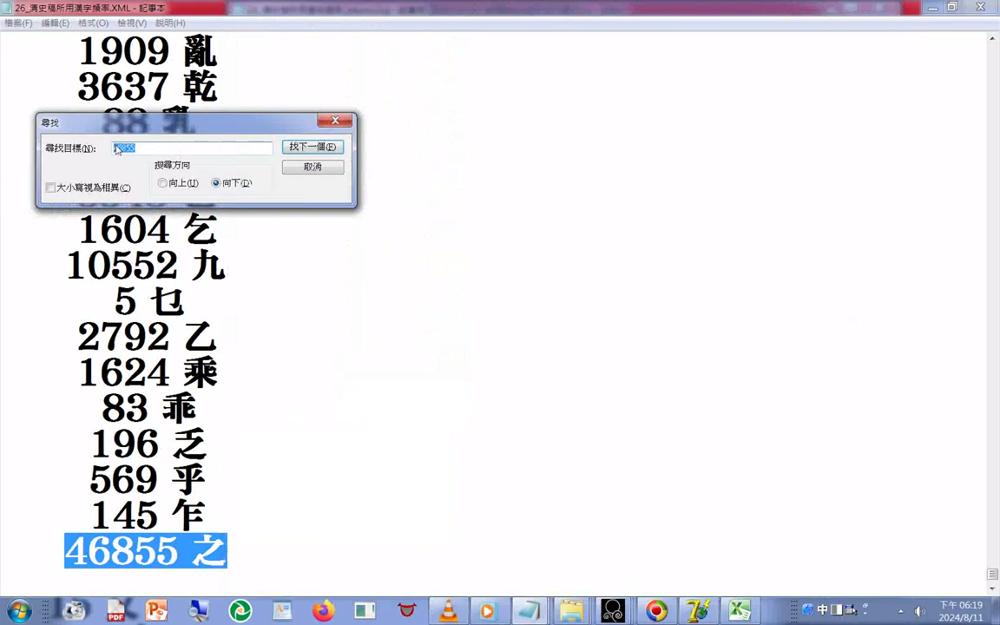
{"action": "type", "text": "47762"}
{"action": "left_click", "coordinate": [172, 187]}
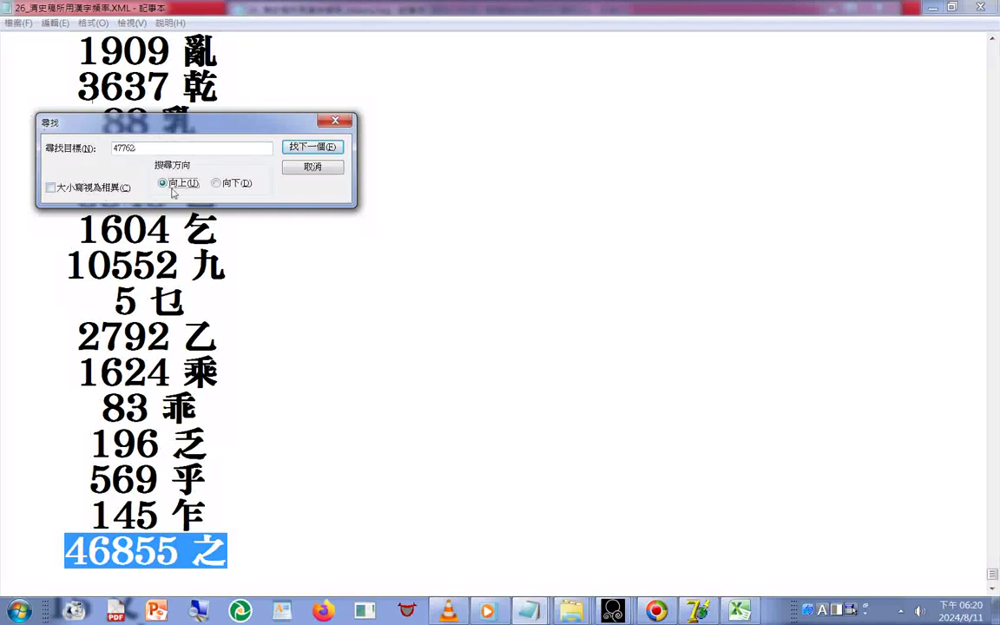
{"action": "key", "text": "Return"}
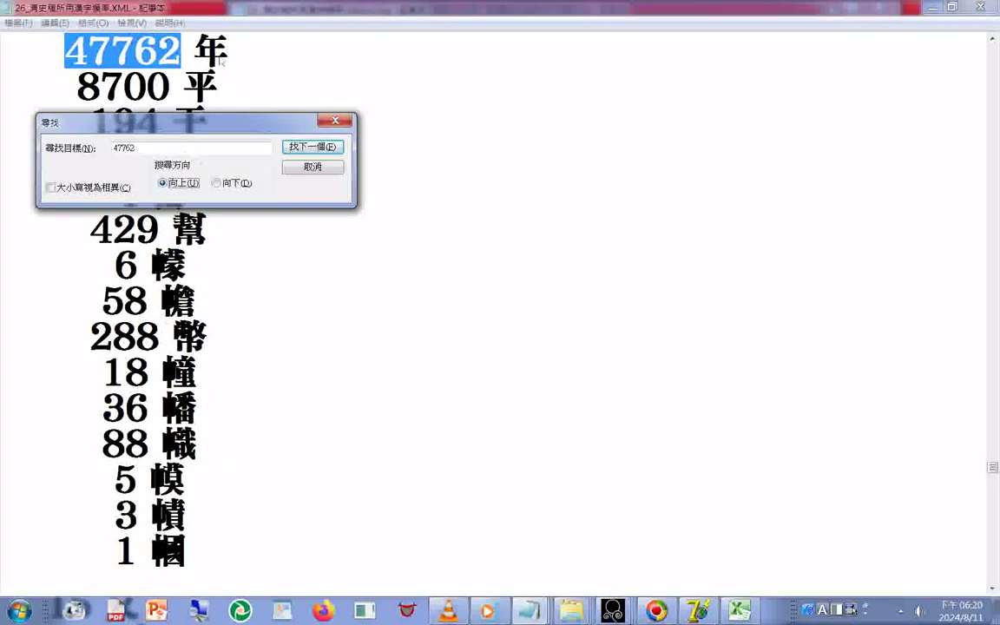
{"action": "left_click_drag", "start_coordinate": [231, 48], "coordinate": [63, 41]}
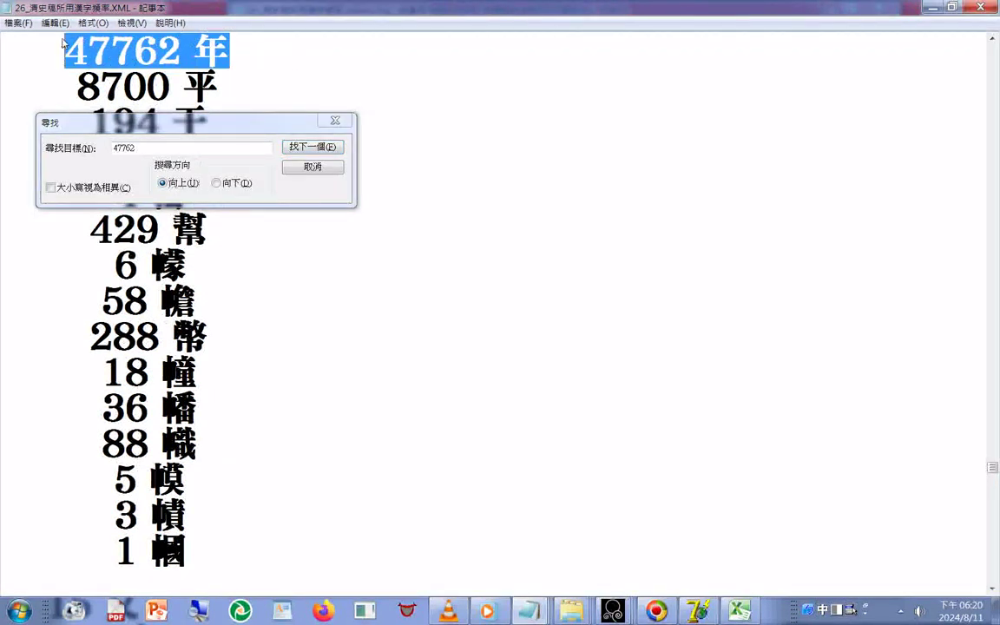
{"action": "right_click", "coordinate": [129, 50]}
{"action": "left_click", "coordinate": [172, 98]}
Paste the entry 47762 年 on the line below the last number of the tokens log.
{"action": "left_click", "coordinate": [529, 612]}
{"action": "left_click", "coordinate": [514, 569]}
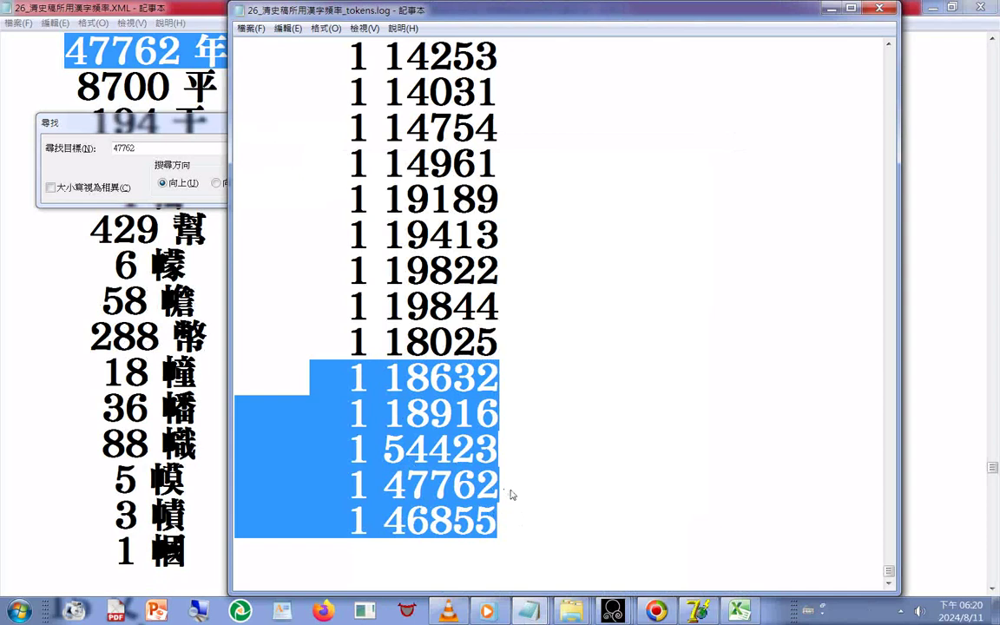
{"action": "left_click", "coordinate": [441, 577]}
{"action": "right_click", "coordinate": [444, 578]}
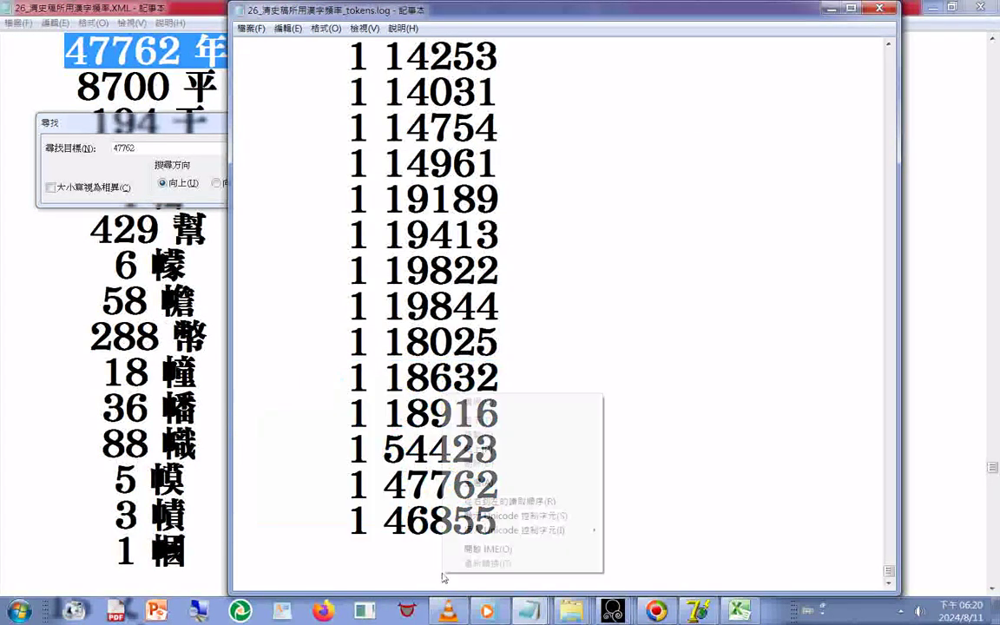
{"action": "left_click", "coordinate": [476, 446]}
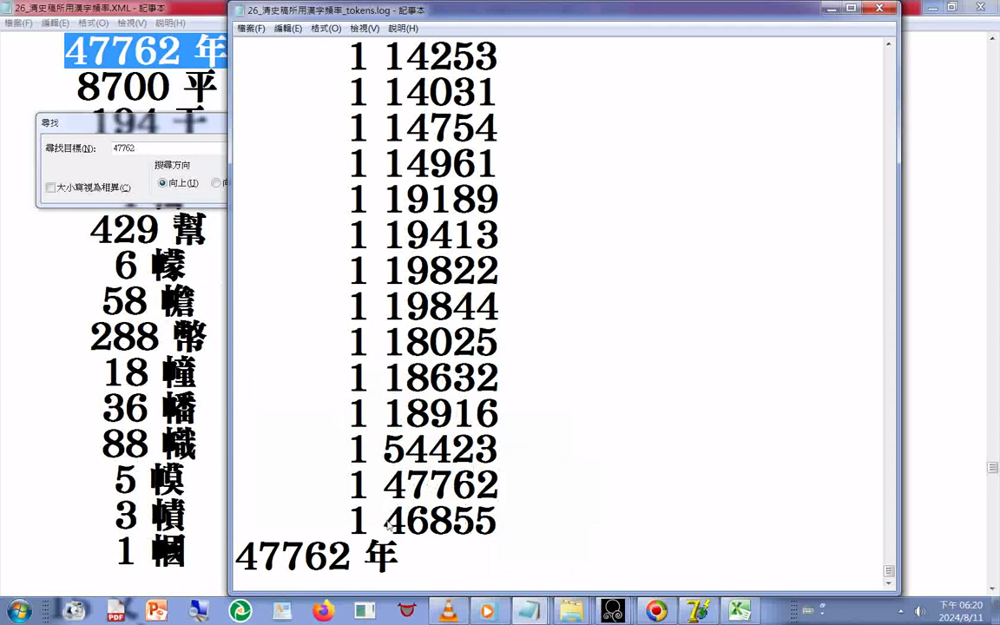
Copy 46855 from the tokens log, search downward for it in the frequency XML file, and copy the entry 46855 之.
{"action": "left_click_drag", "start_coordinate": [387, 524], "coordinate": [513, 532]}
{"action": "right_click", "coordinate": [472, 519]}
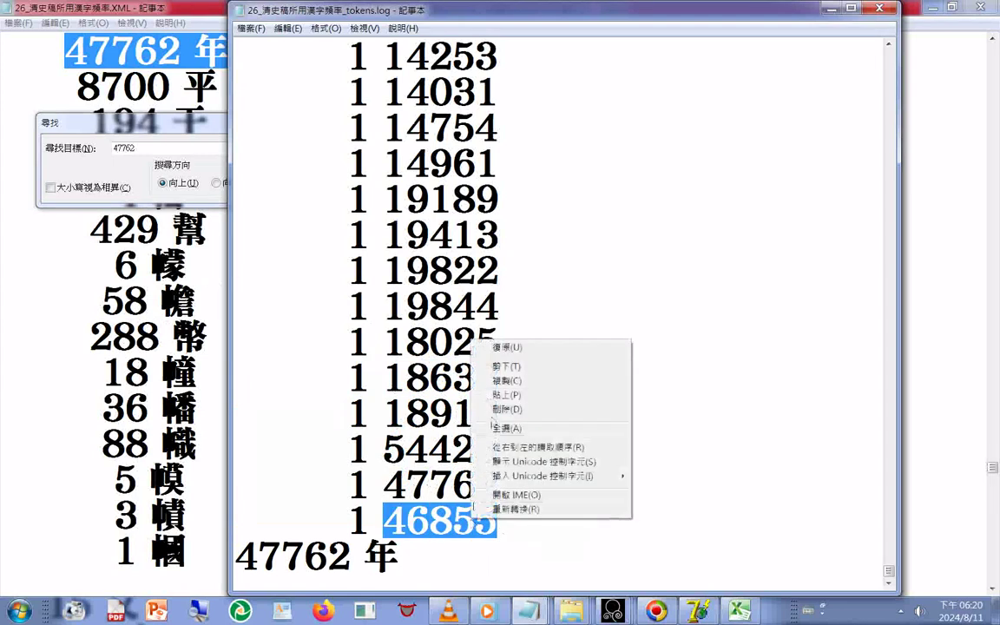
{"action": "left_click", "coordinate": [506, 382]}
{"action": "left_click", "coordinate": [126, 121]}
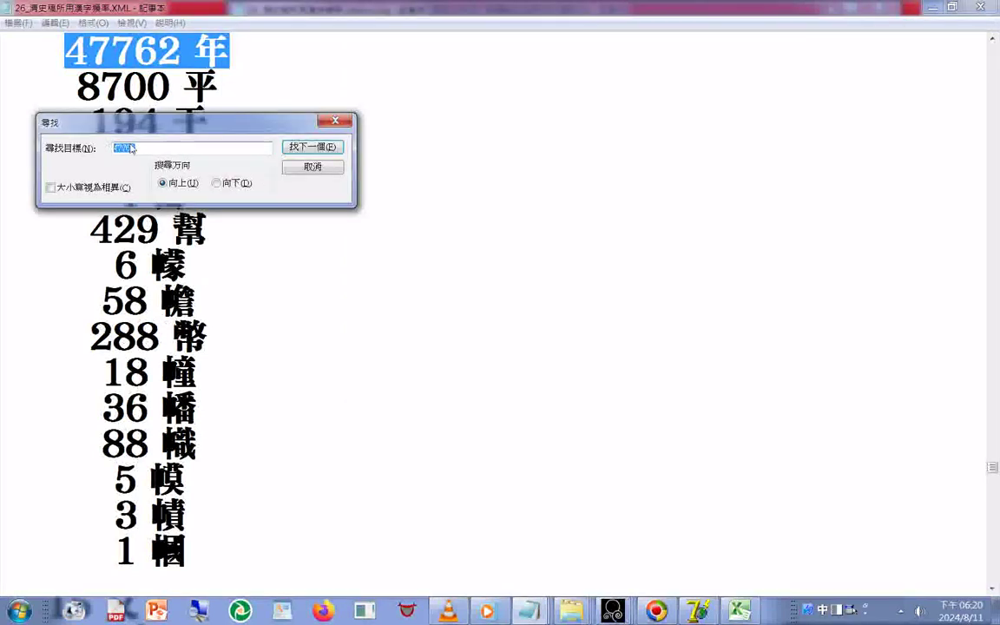
{"action": "right_click", "coordinate": [130, 147]}
{"action": "left_click", "coordinate": [169, 203]}
{"action": "left_click", "coordinate": [313, 147]}
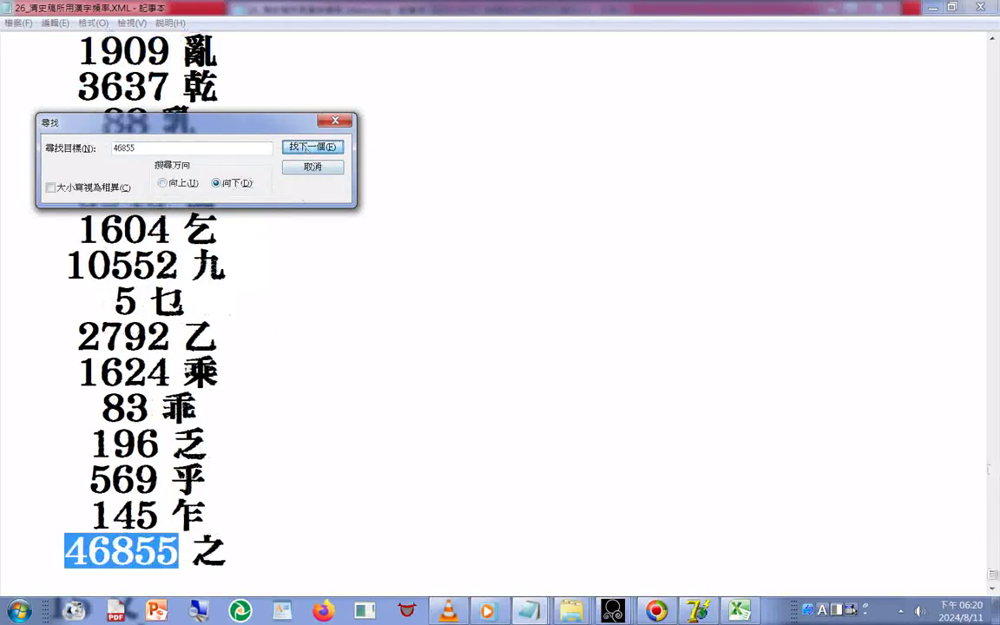
{"action": "left_click_drag", "start_coordinate": [74, 557], "coordinate": [208, 551]}
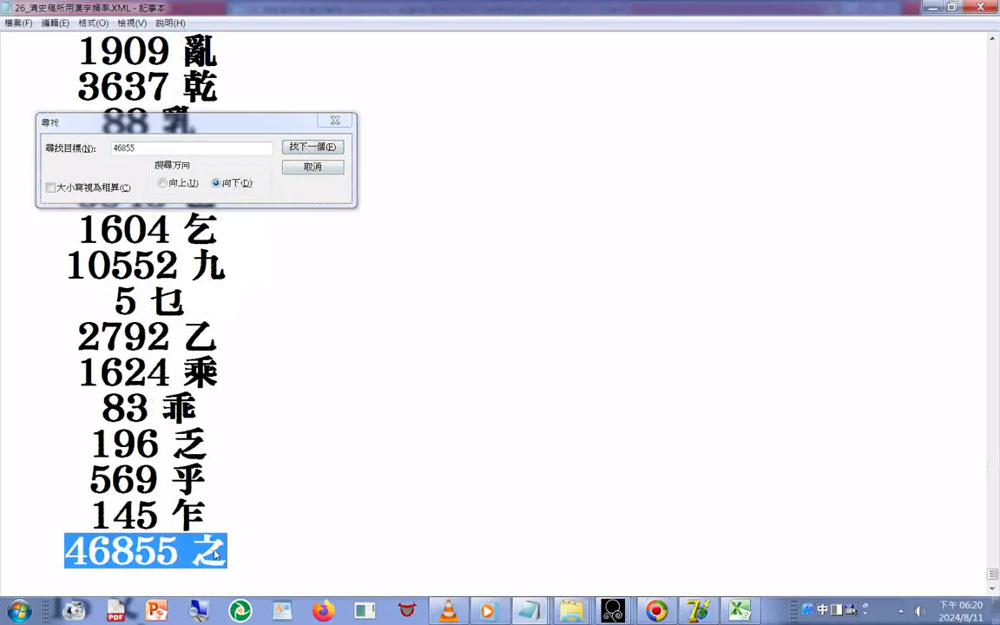
{"action": "right_click", "coordinate": [209, 548]}
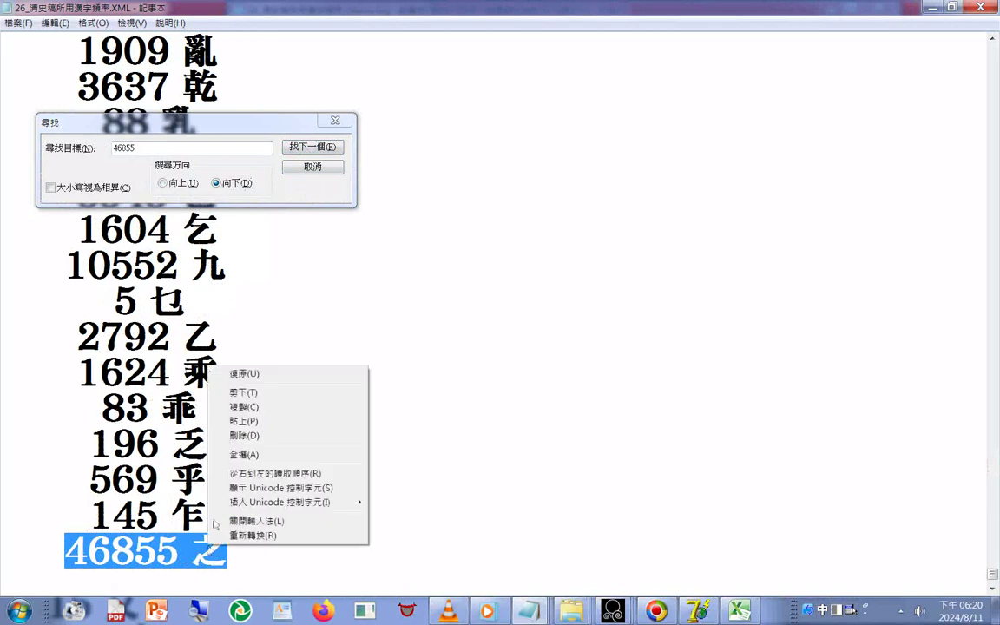
{"action": "left_click", "coordinate": [244, 406]}
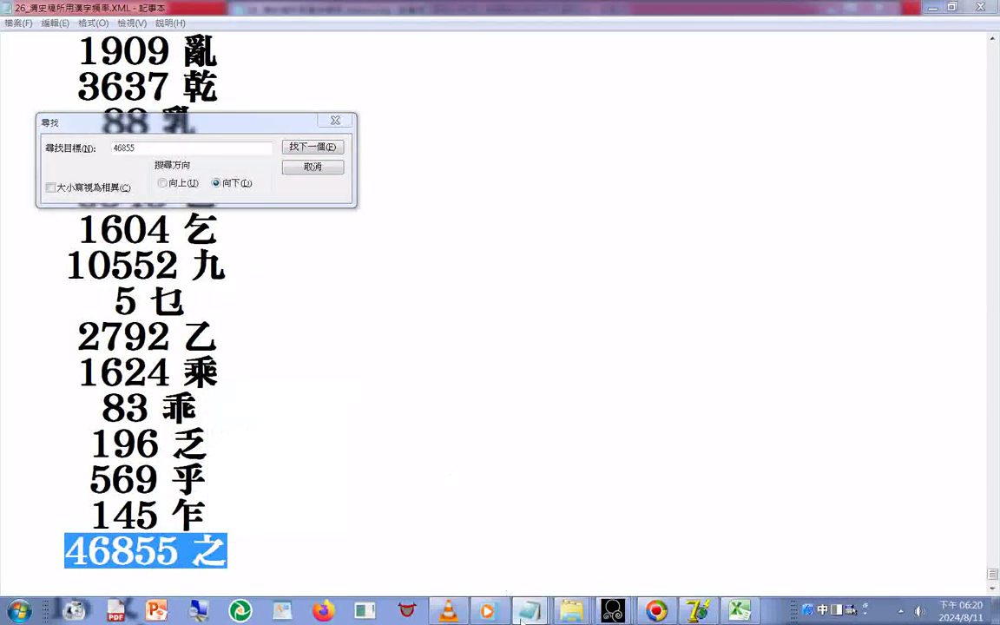
Separate 47762 年 from the log's numbers with blank lines and paste 46855 之 on a new line beneath it.
{"action": "left_click", "coordinate": [526, 613]}
{"action": "left_click", "coordinate": [402, 565]}
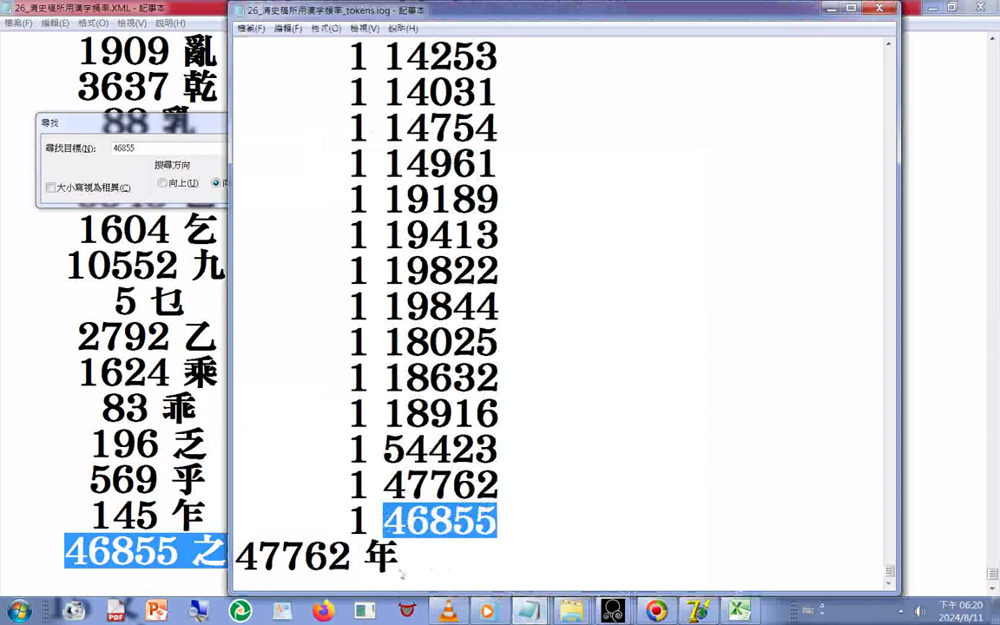
{"action": "left_click", "coordinate": [402, 571]}
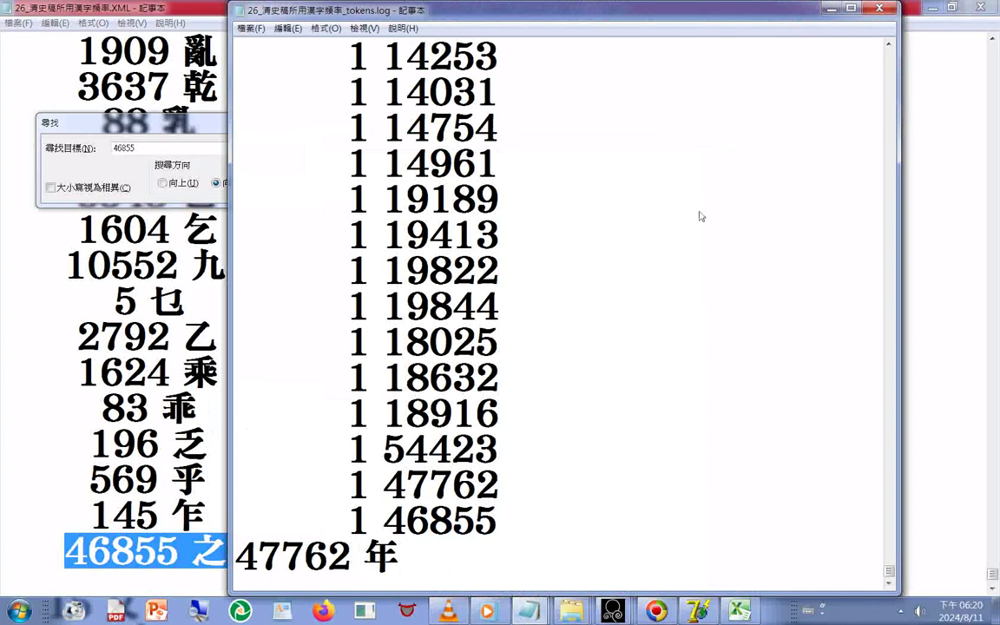
{"action": "key", "text": "Return"}
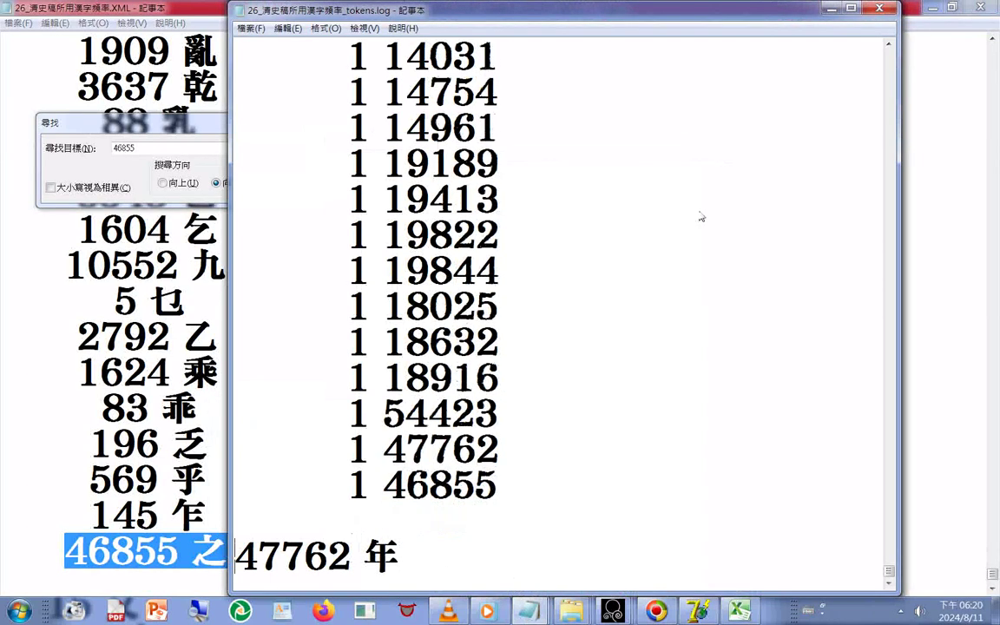
{"action": "key", "text": "Return"}
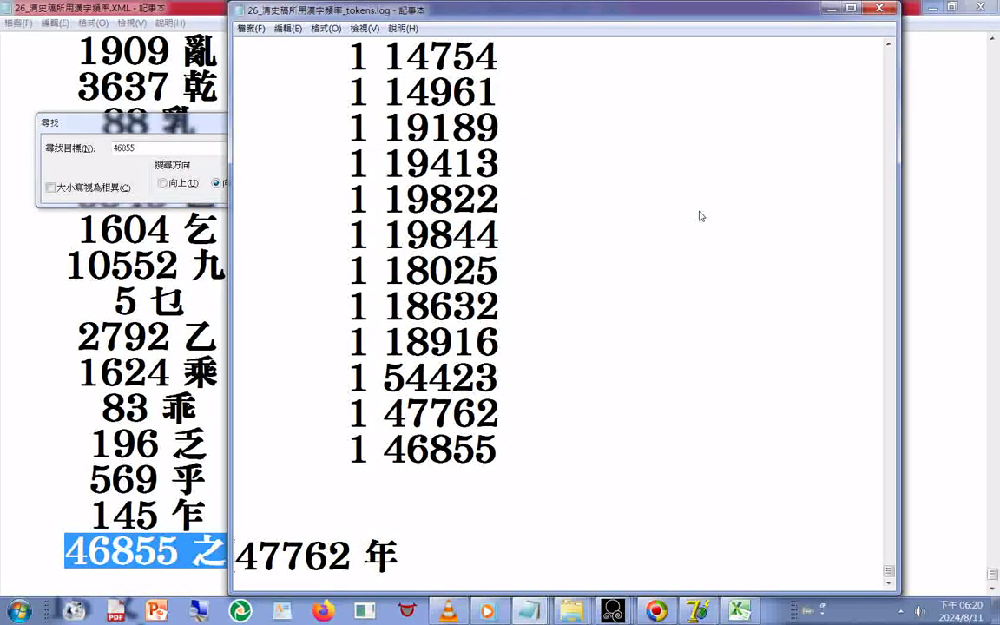
{"action": "key", "text": "Return"}
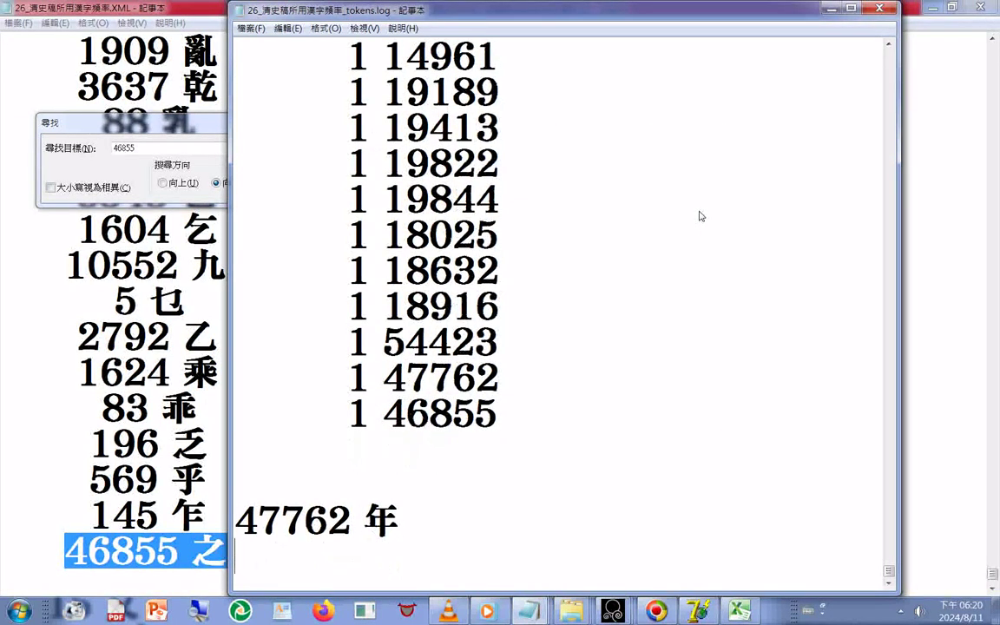
{"action": "key", "text": "ctrl+v"}
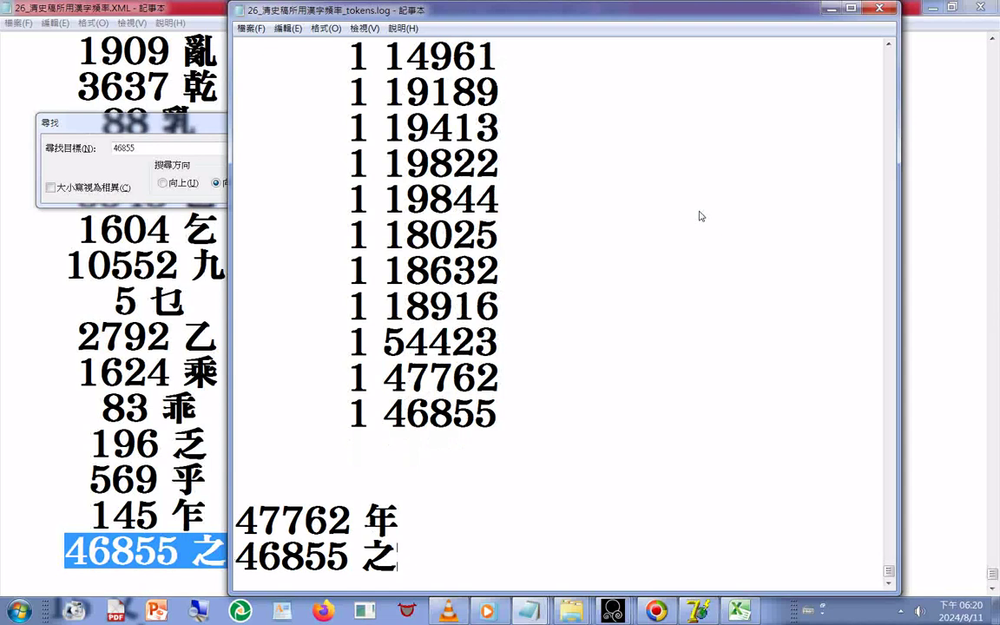
{"action": "key", "text": "Up"}
{"action": "key", "text": "Up"}
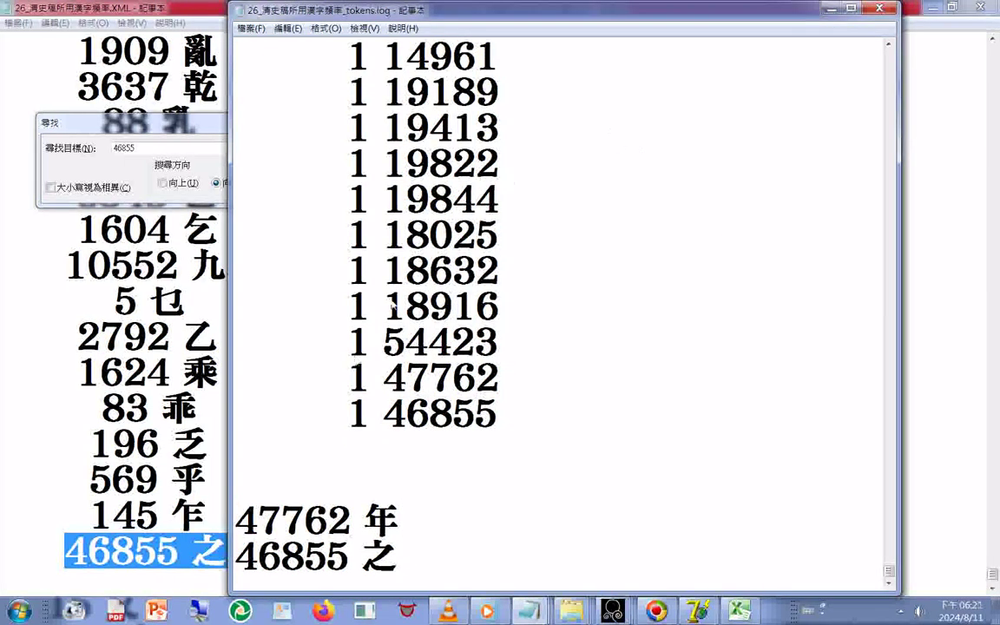
Copy 54423 from the tokens log and search upward for it in the frequency XML file.
{"action": "left_click_drag", "start_coordinate": [383, 342], "coordinate": [509, 339]}
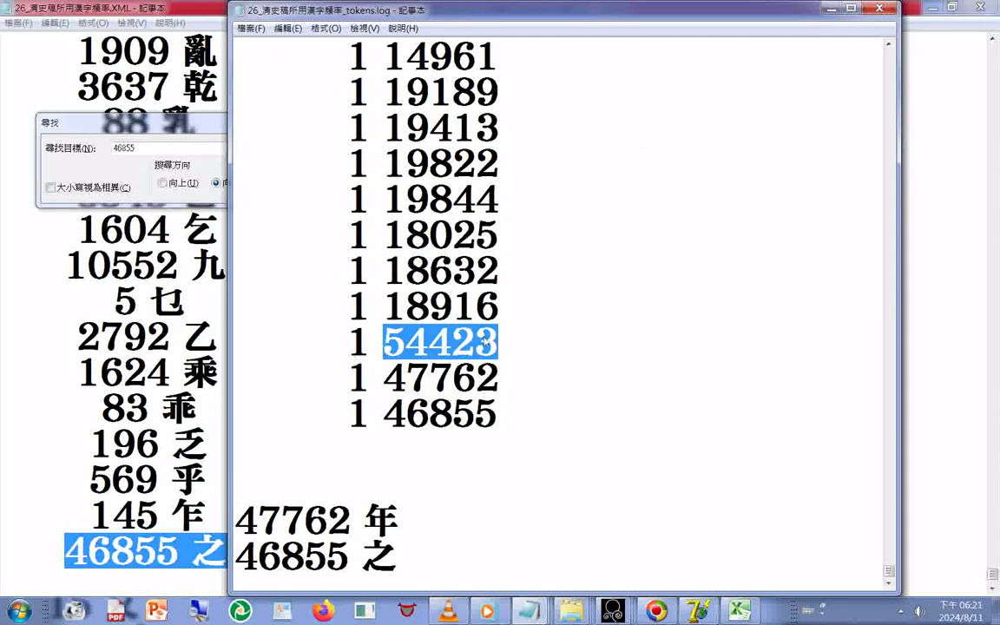
{"action": "right_click", "coordinate": [465, 341]}
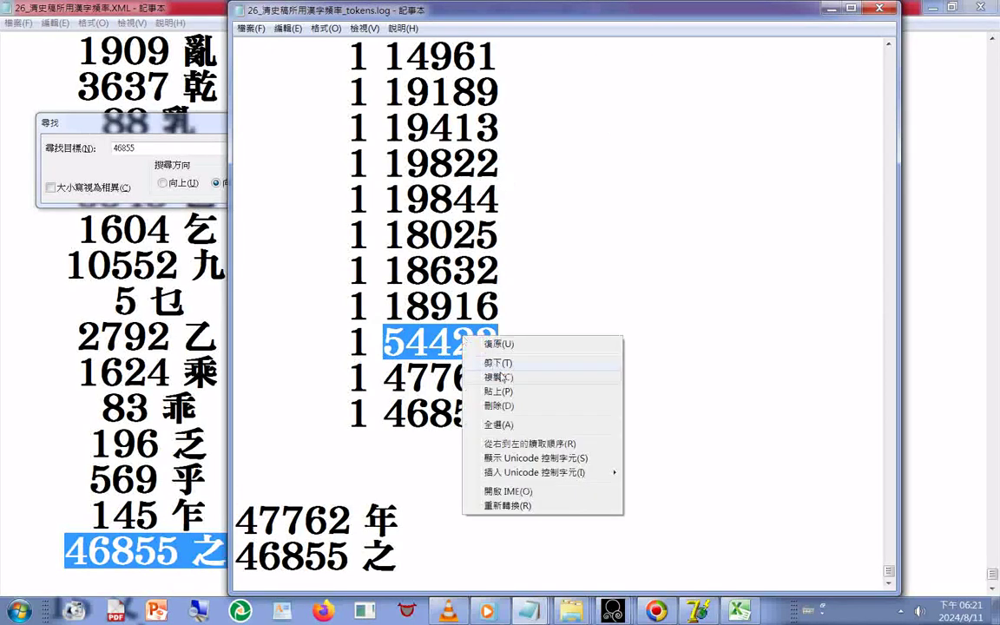
{"action": "left_click", "coordinate": [501, 378]}
{"action": "left_click", "coordinate": [122, 154]}
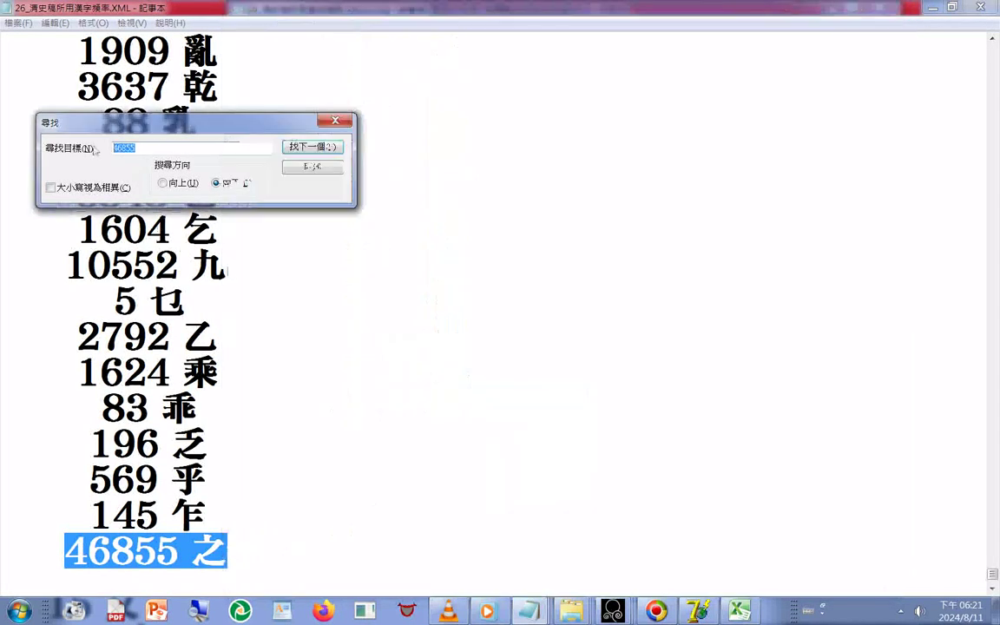
{"action": "right_click", "coordinate": [127, 152]}
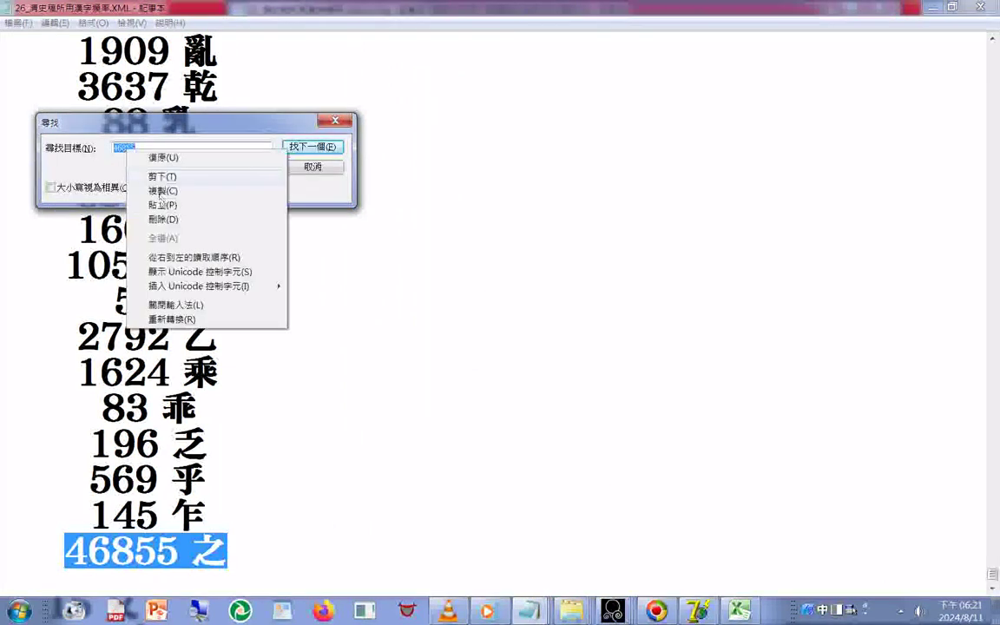
{"action": "left_click", "coordinate": [162, 205]}
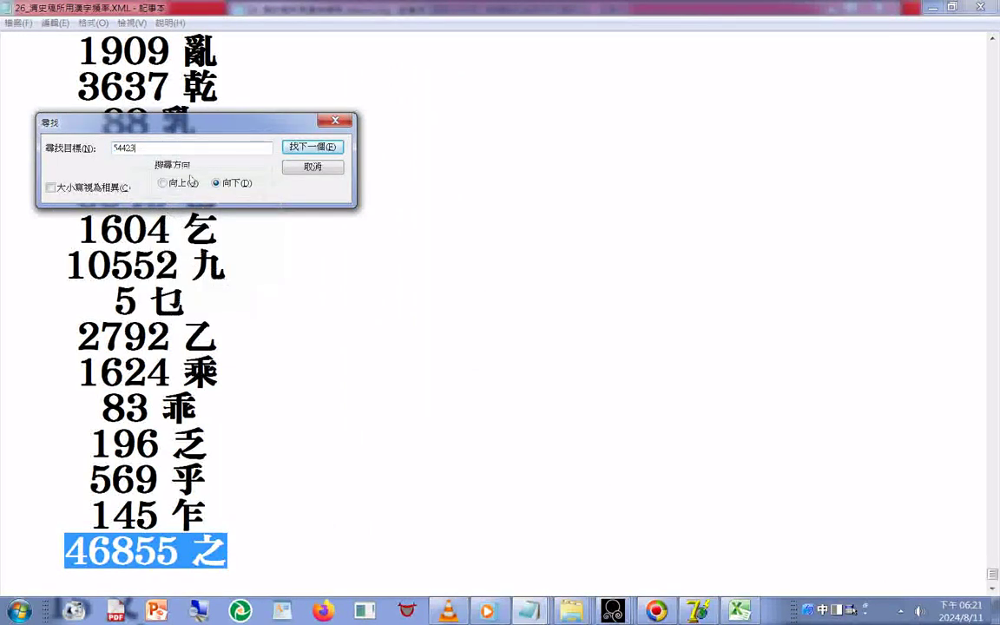
{"action": "left_click", "coordinate": [181, 186]}
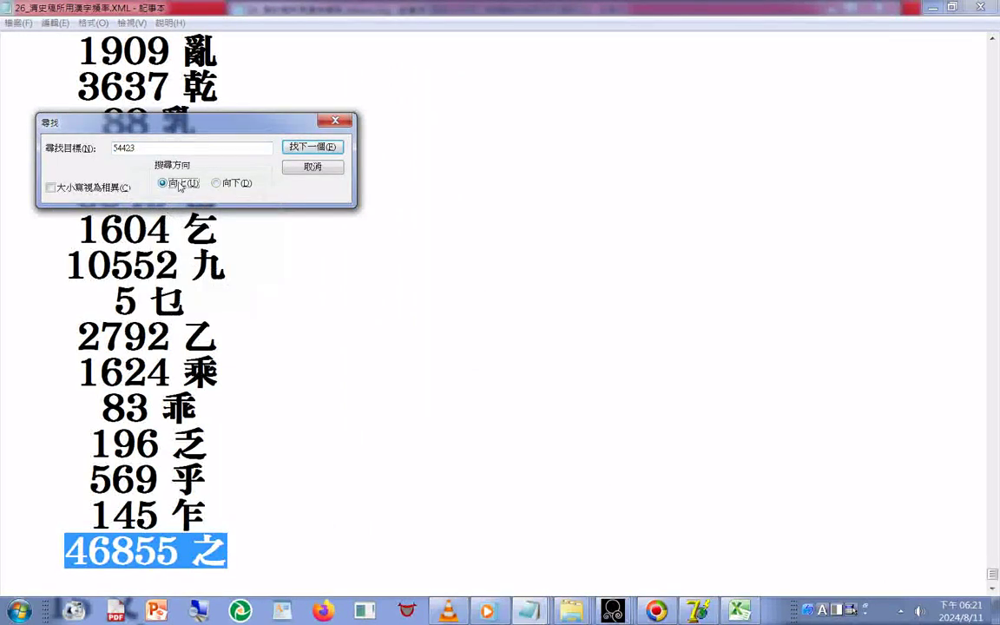
{"action": "left_click", "coordinate": [304, 149]}
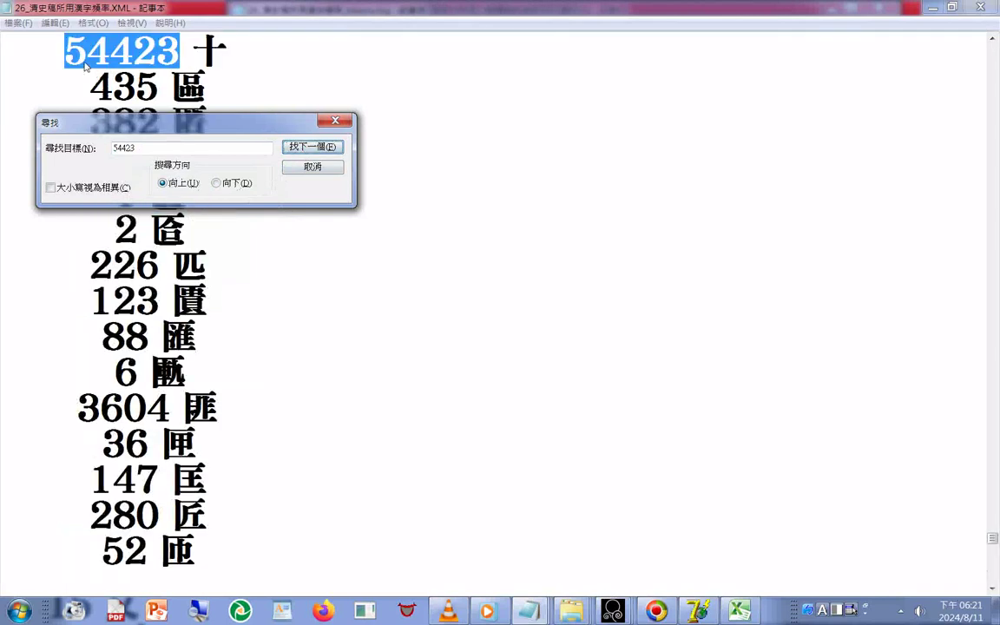
Copy the entry 54423 十 from the frequency XML file and paste it on the line above 47762 年 in the tokens log.
{"action": "left_click_drag", "start_coordinate": [67, 54], "coordinate": [269, 63]}
{"action": "right_click", "coordinate": [269, 62]}
{"action": "left_click", "coordinate": [260, 99]}
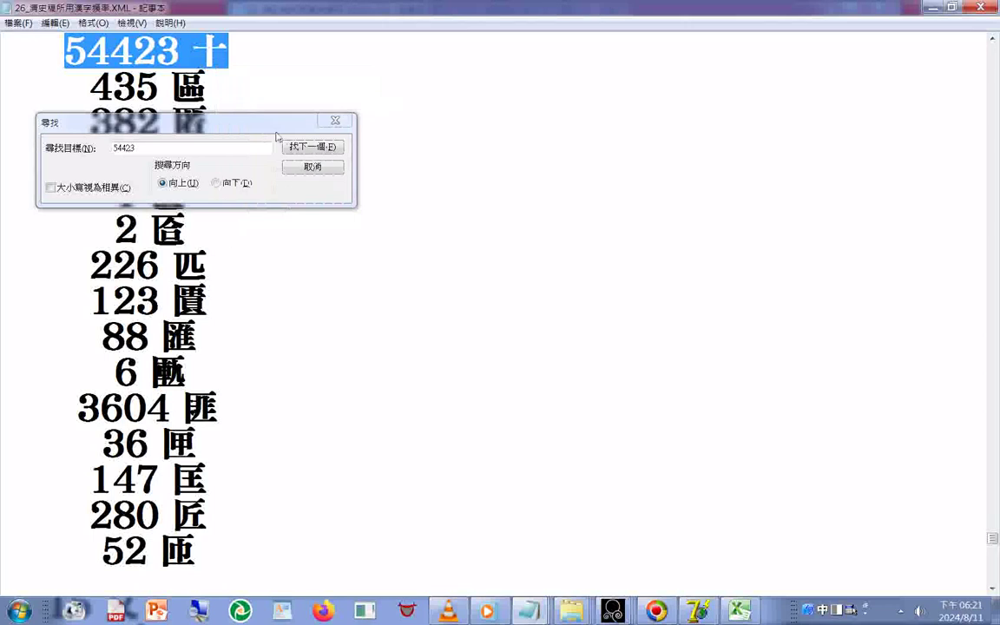
{"action": "left_click", "coordinate": [529, 612]}
{"action": "left_click", "coordinate": [422, 517]}
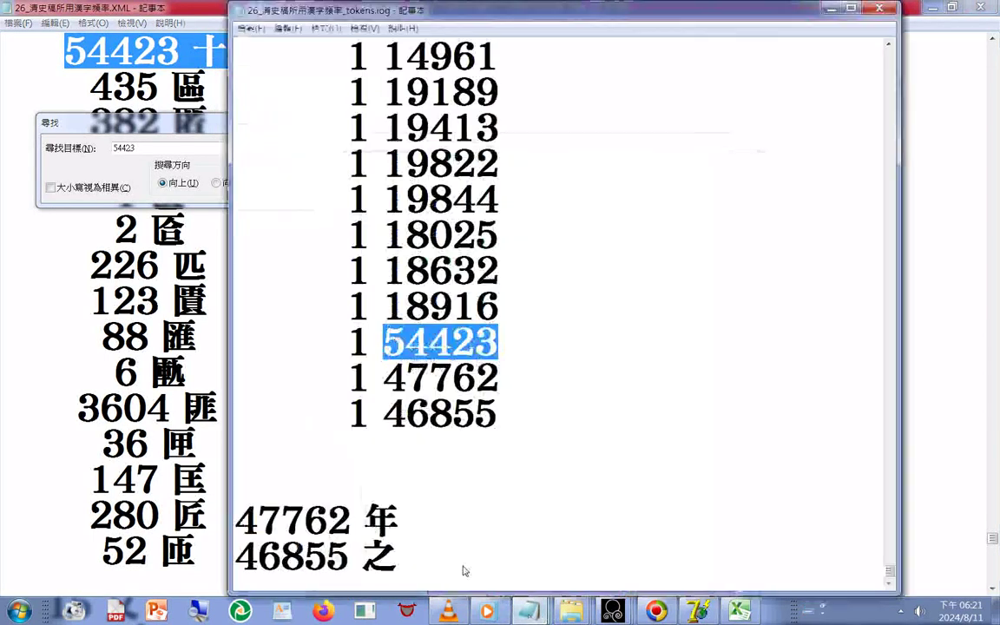
{"action": "left_click", "coordinate": [344, 476]}
{"action": "right_click", "coordinate": [331, 307]}
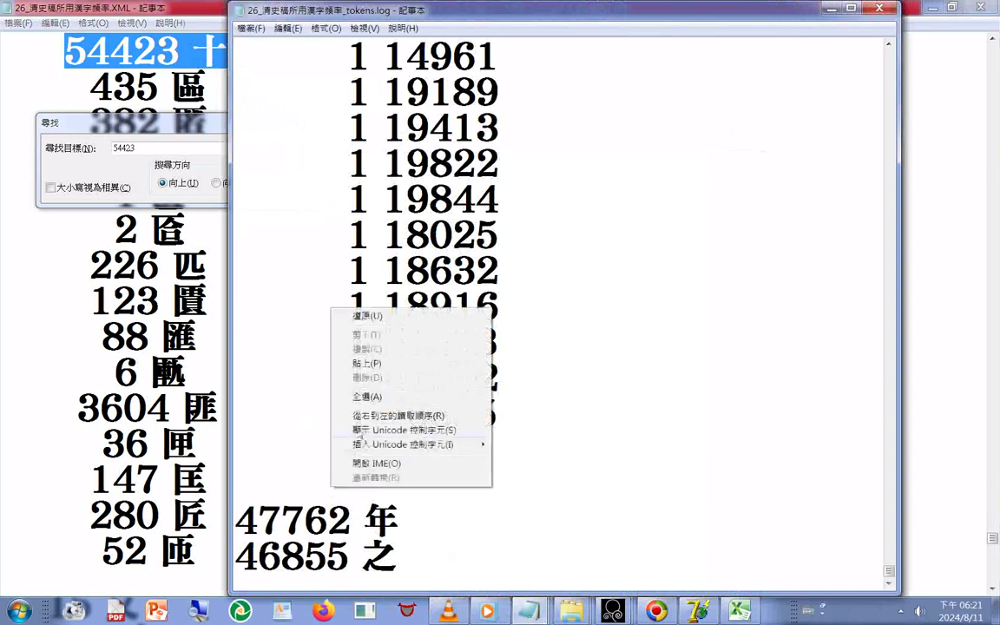
{"action": "left_click", "coordinate": [366, 363]}
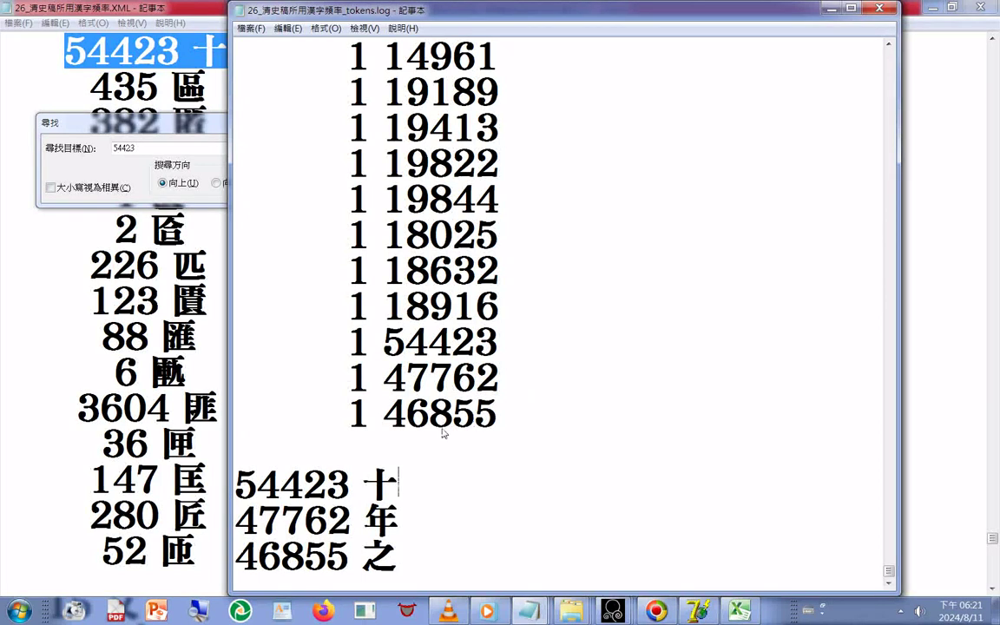
Delete the block of number tokens from 107 9 through 1 46855 in the tokens log, along with one surplus blank line.
{"action": "left_click_drag", "start_coordinate": [496, 415], "coordinate": [232, 244]}
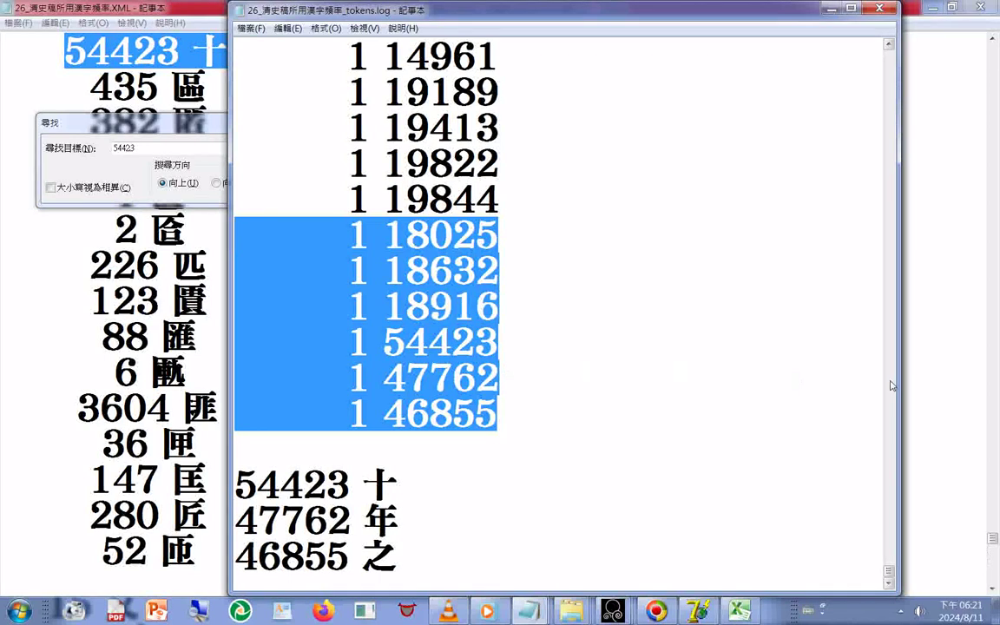
{"action": "scroll", "coordinate": [892, 386], "scroll_direction": "up", "scroll_amount": 2}
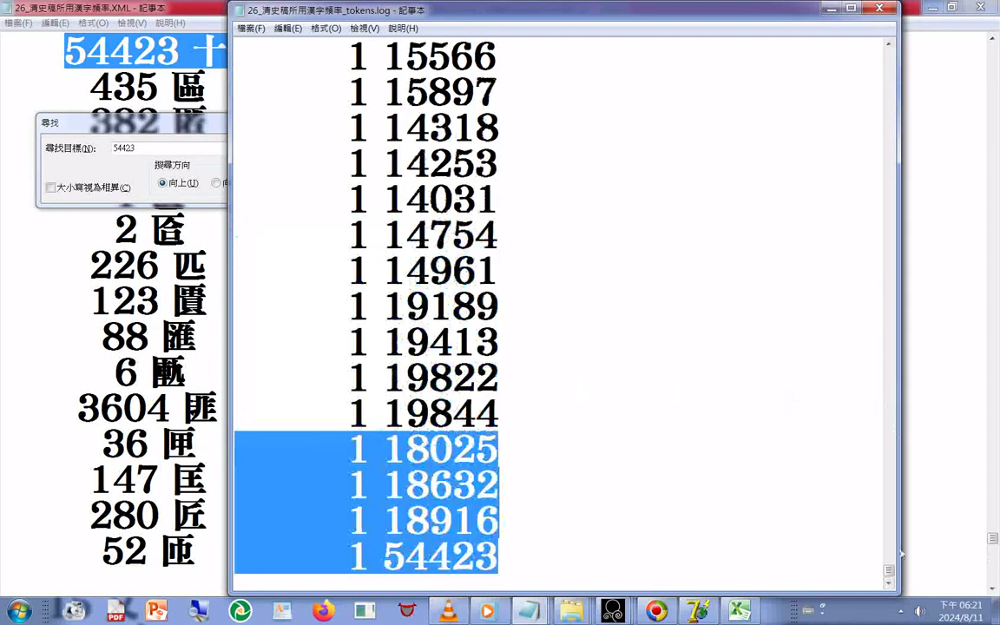
{"action": "scroll", "coordinate": [885, 537], "scroll_direction": "up", "scroll_amount": 10}
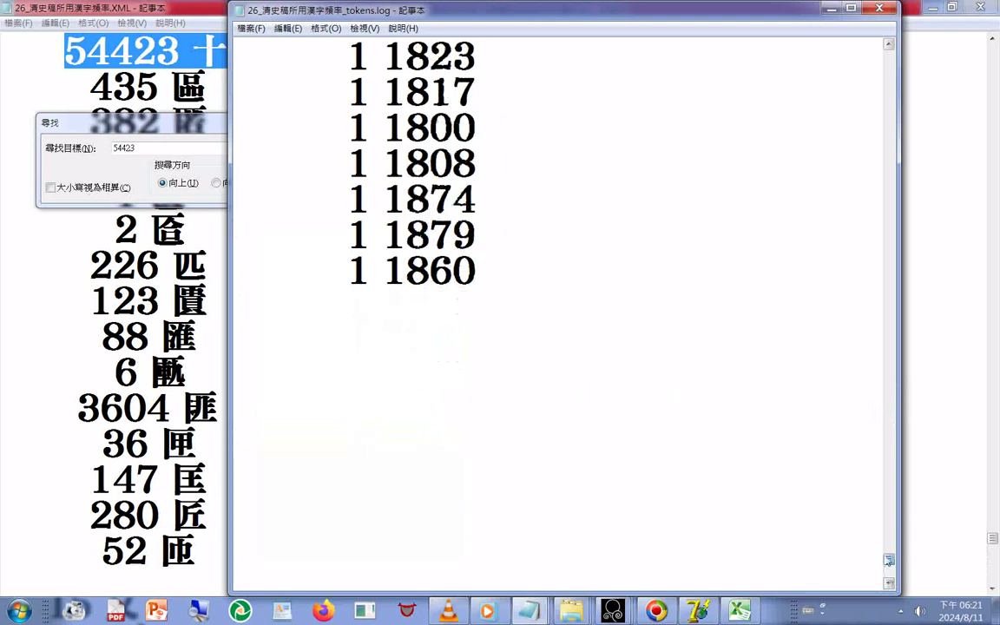
{"action": "left_click_drag", "start_coordinate": [886, 537], "coordinate": [870, 492]}
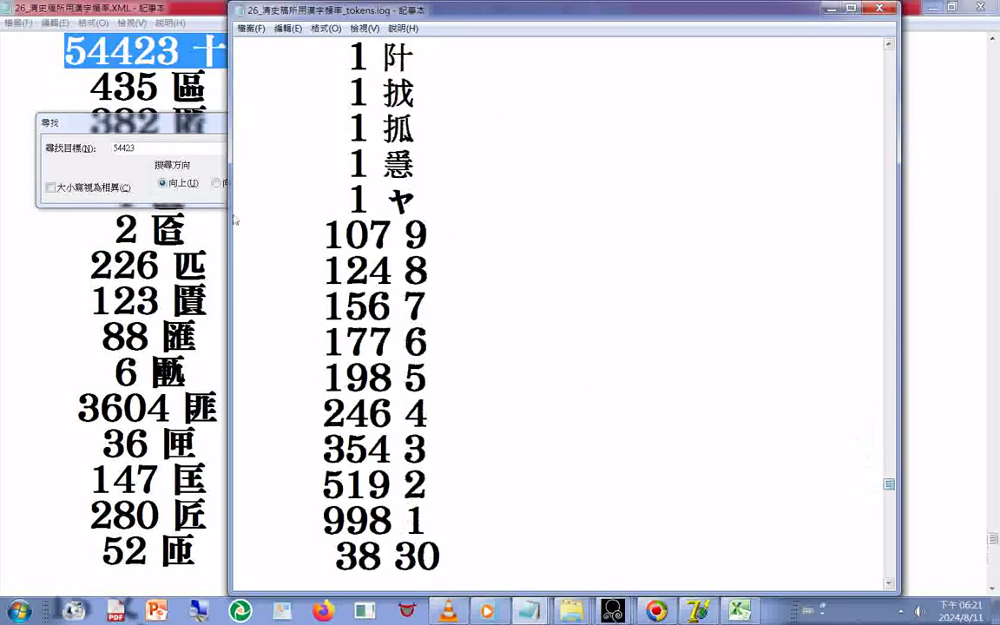
{"action": "left_click", "coordinate": [239, 236]}
{"action": "key", "text": "shift+Down"}
{"action": "key", "text": "shift+Down"}
{"action": "key", "text": "shift+Down"}
{"action": "key", "text": "shift+Down"}
{"action": "key", "text": "shift+Down"}
{"action": "key", "text": "shift+Down"}
{"action": "key", "text": "shift+Down"}
{"action": "key", "text": "shift+Down"}
{"action": "key", "text": "shift+Down"}
{"action": "key", "text": "shift+Down"}
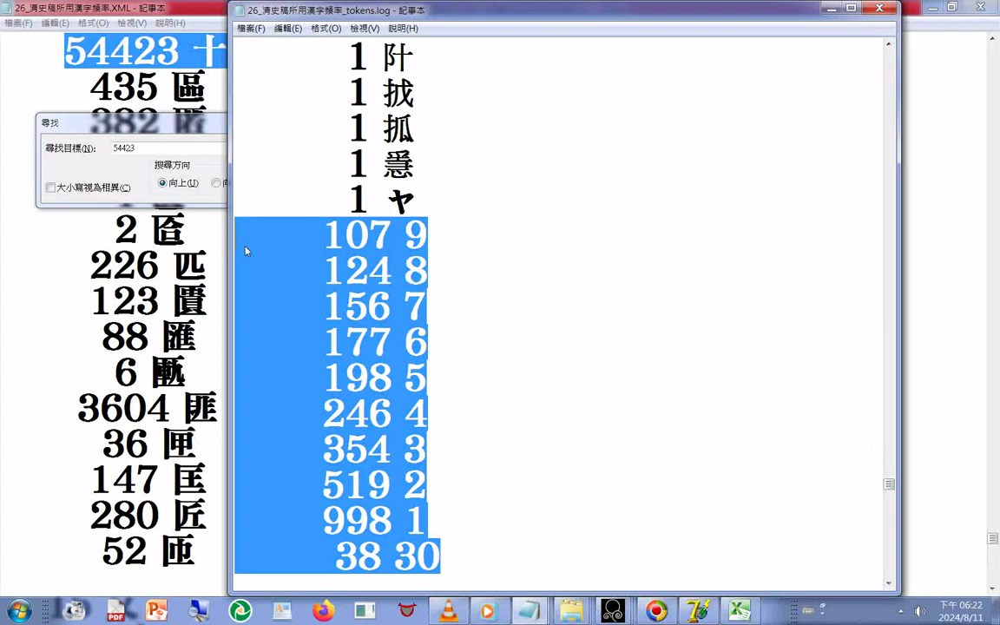
{"action": "key", "text": "Delete"}
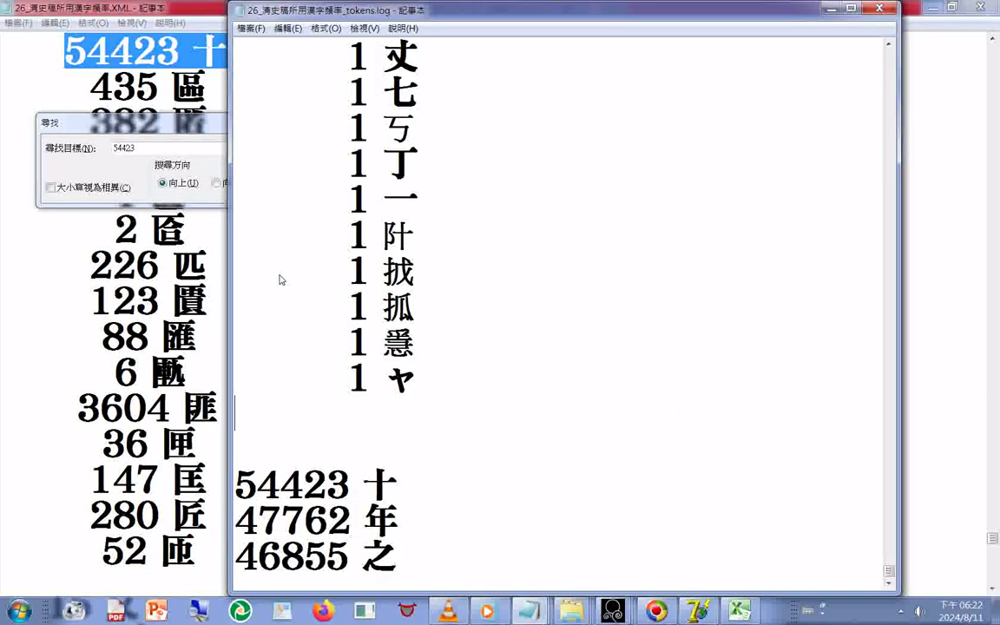
{"action": "key", "text": "BackSpace"}
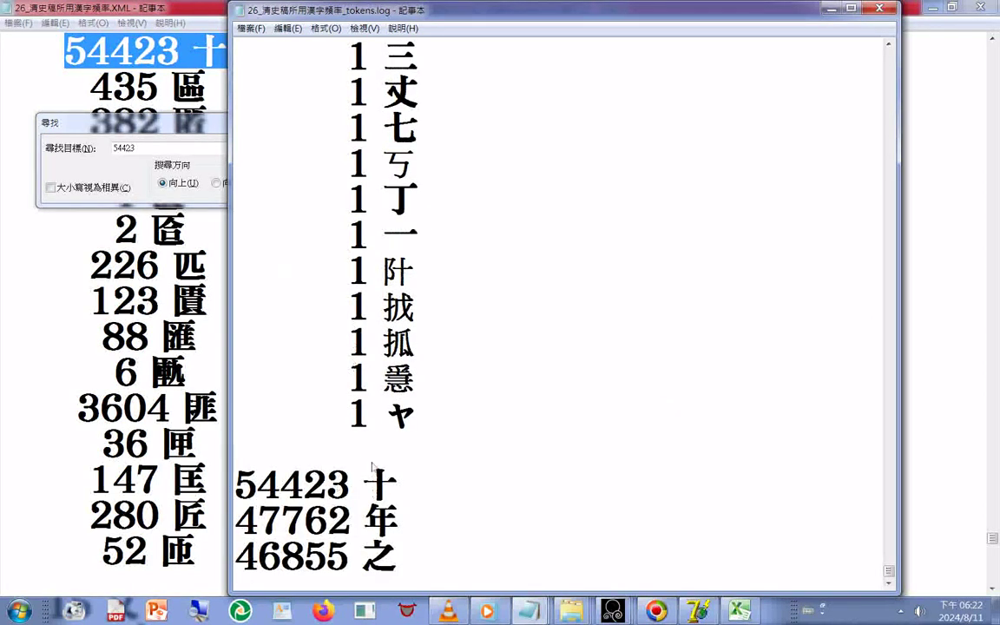
Copy the tokens log's character lines from the very first line.
{"action": "left_click_drag", "start_coordinate": [422, 414], "coordinate": [224, 338]}
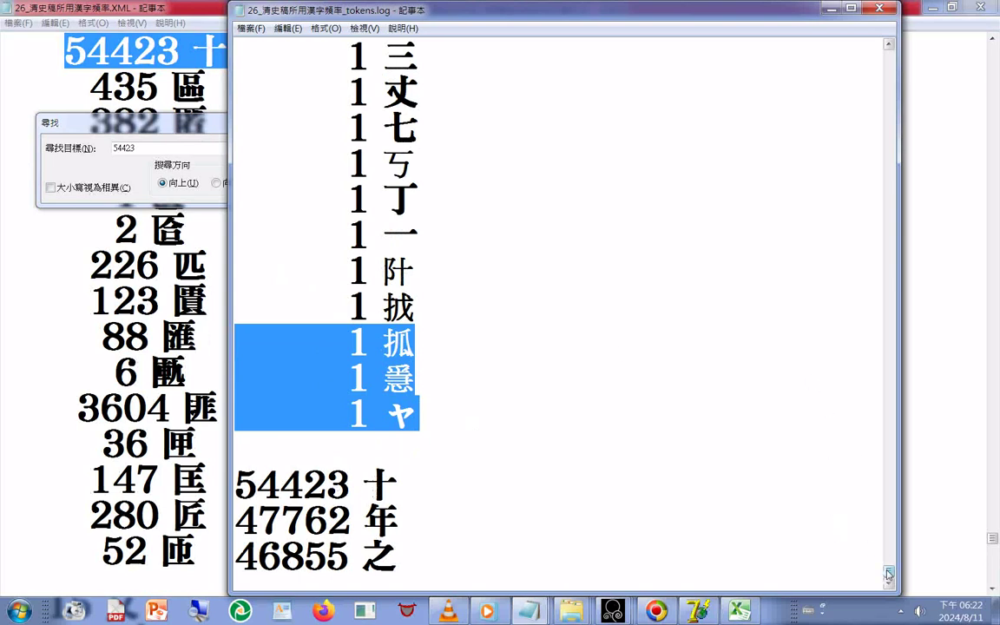
{"action": "key", "text": "ctrl+Home"}
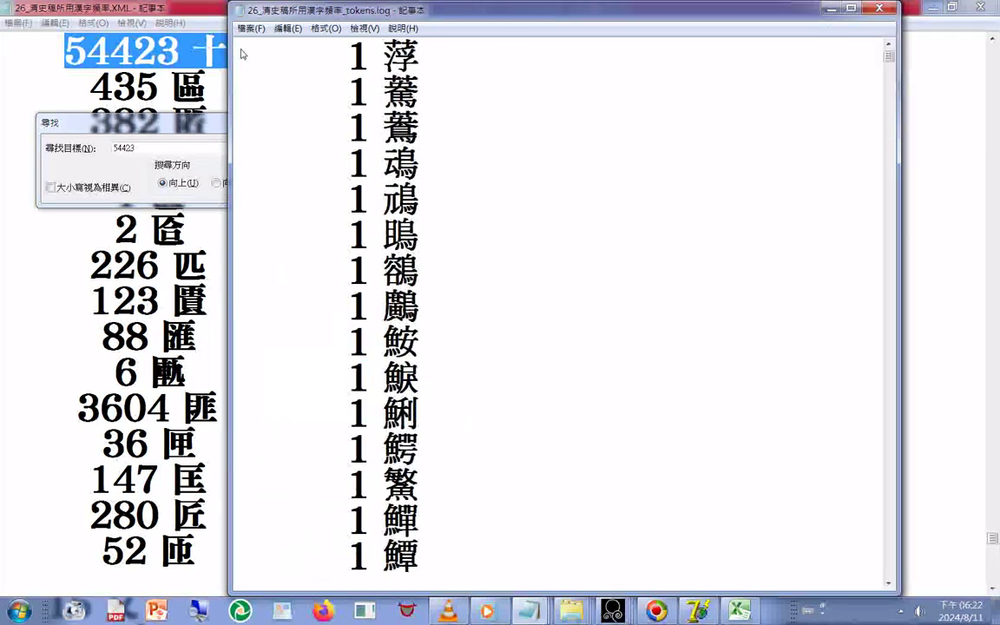
{"action": "key", "text": "ctrl+a"}
{"action": "right_click", "coordinate": [309, 230]}
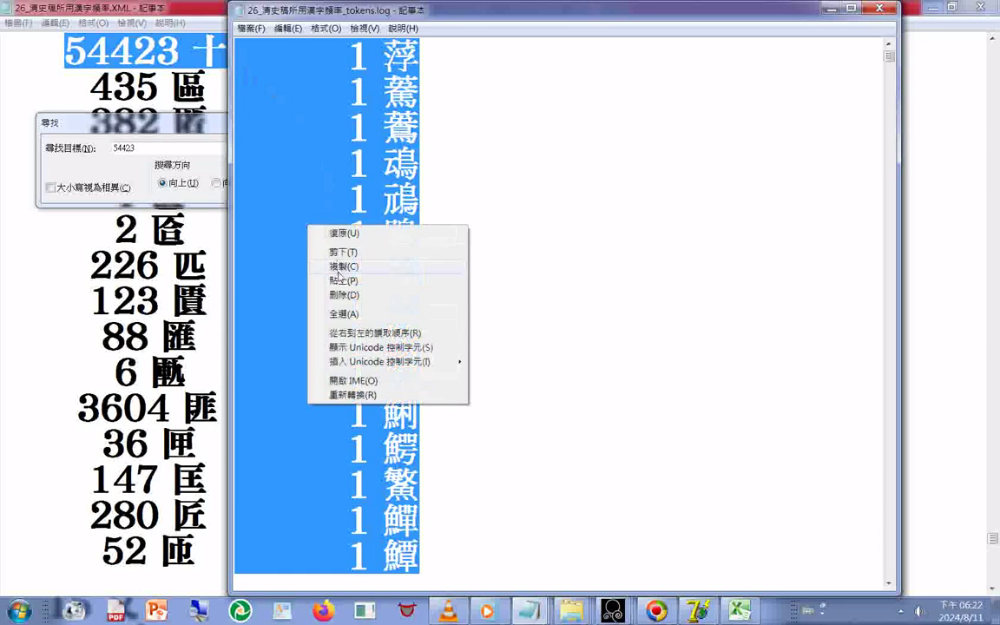
{"action": "left_click", "coordinate": [340, 268]}
Select the log's lines from the first missing-glyph row past the Hangul and symbol rows, extending the selection through 1 ヤ.
{"action": "scroll", "coordinate": [426, 256], "scroll_direction": "down", "scroll_amount": 15}
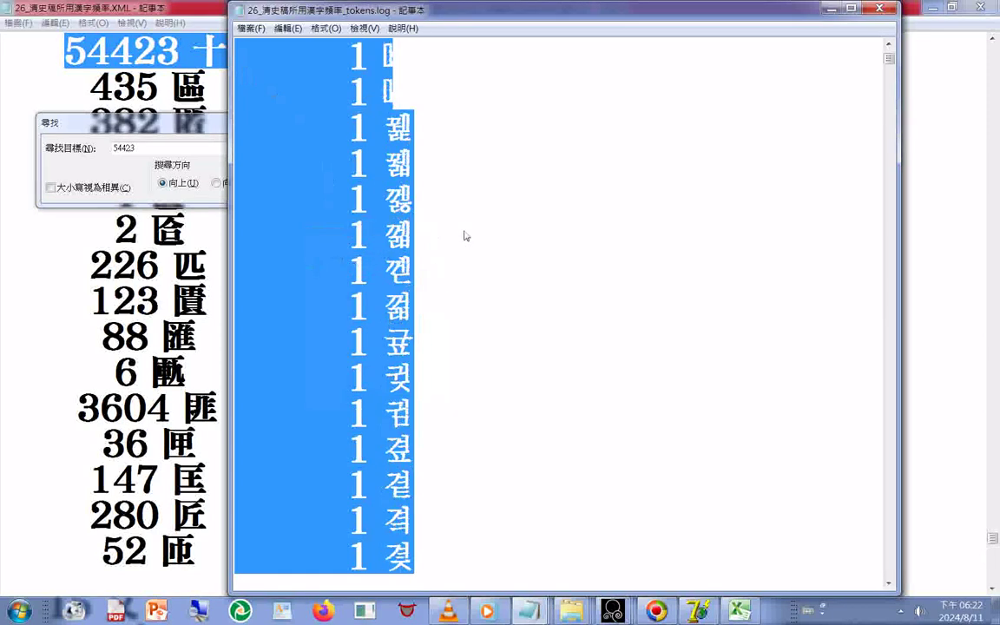
{"action": "scroll", "coordinate": [431, 134], "scroll_direction": "up", "scroll_amount": 1}
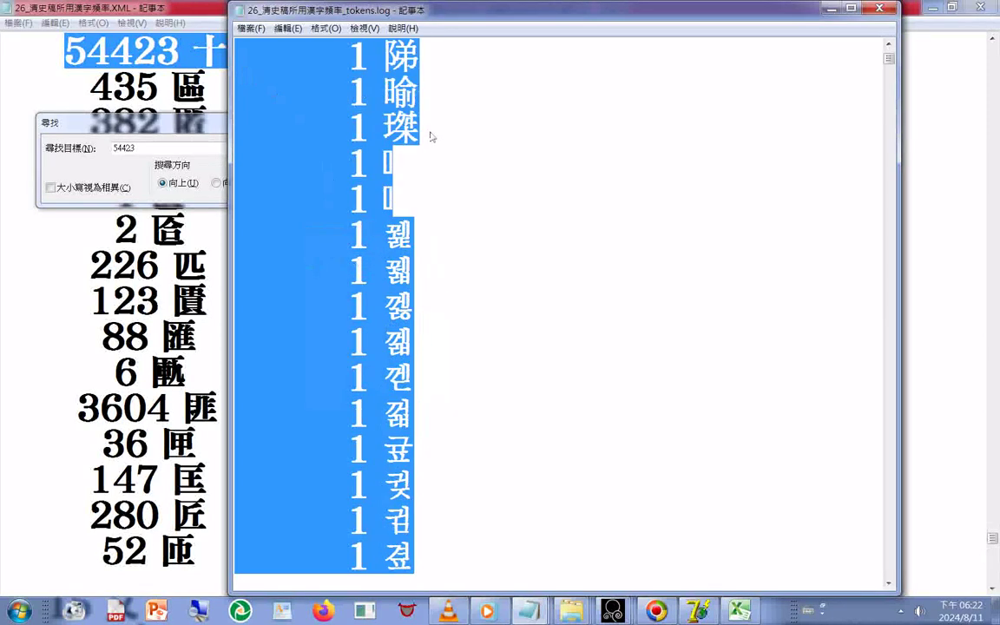
{"action": "left_click", "coordinate": [354, 161]}
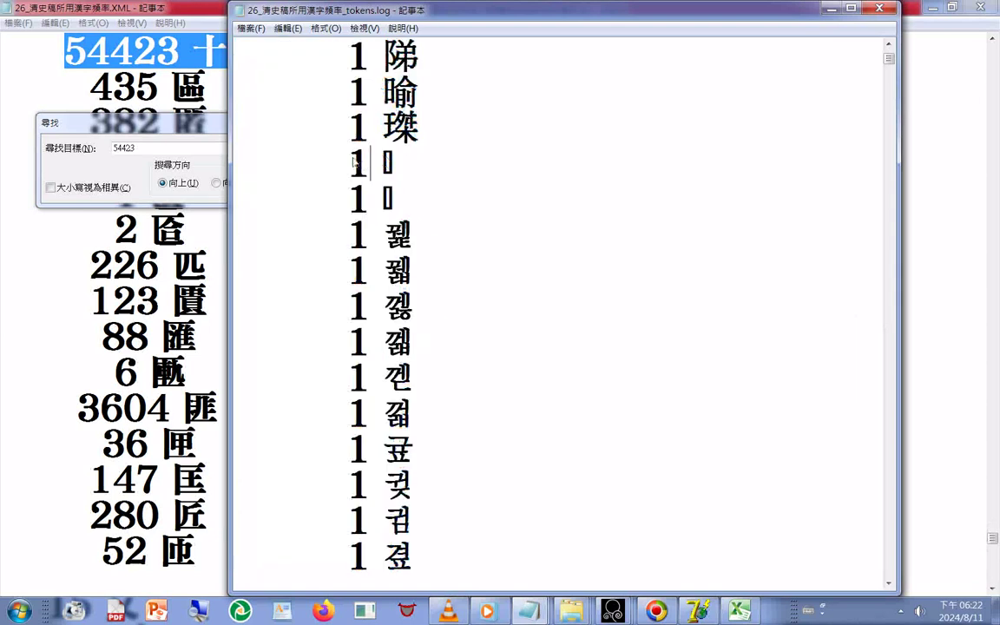
{"action": "left_click_drag", "start_coordinate": [354, 160], "coordinate": [417, 348]}
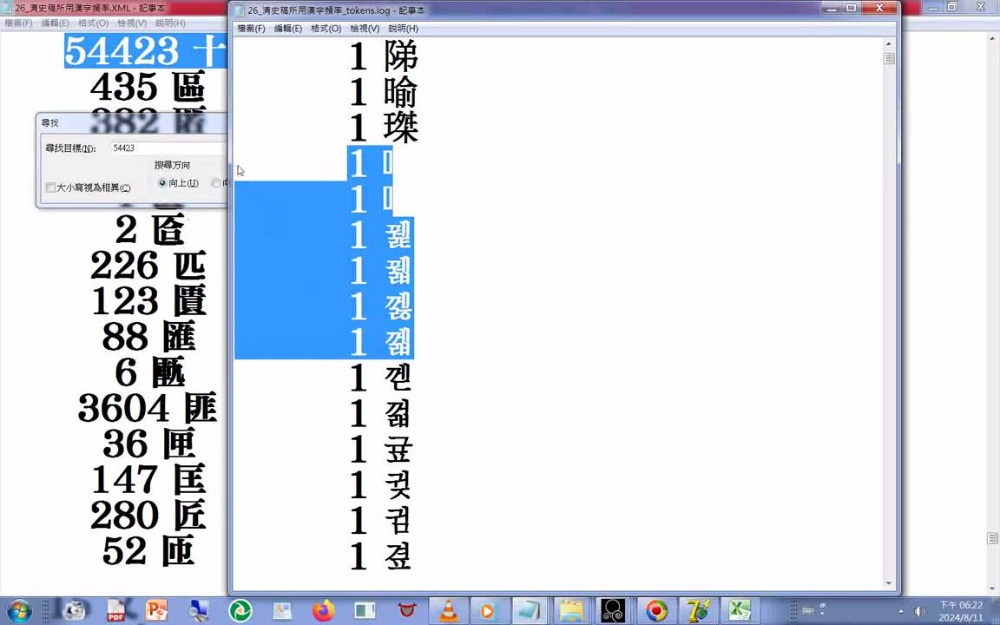
{"action": "left_click_drag", "start_coordinate": [239, 163], "coordinate": [390, 442]}
{"action": "scroll", "coordinate": [416, 346], "scroll_direction": "down", "scroll_amount": 12}
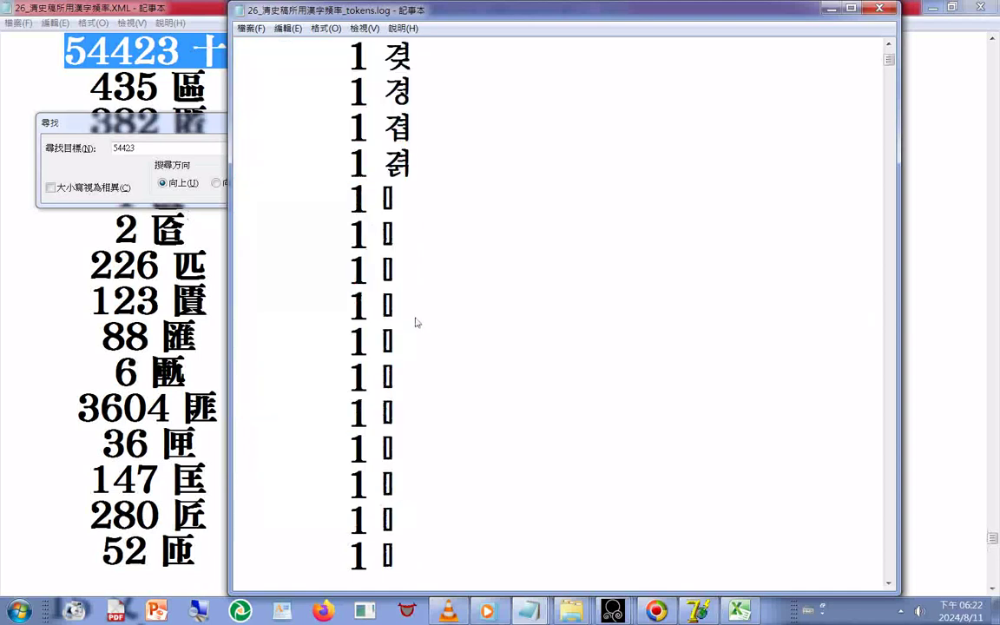
{"action": "scroll", "coordinate": [415, 323], "scroll_direction": "down", "scroll_amount": 3}
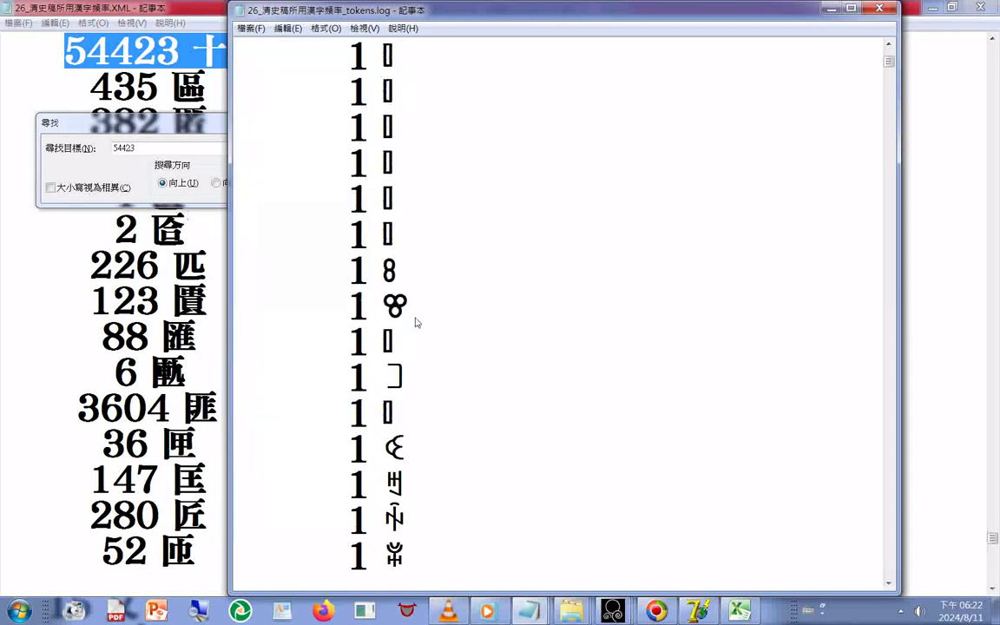
{"action": "scroll", "coordinate": [415, 323], "scroll_direction": "down", "scroll_amount": 8}
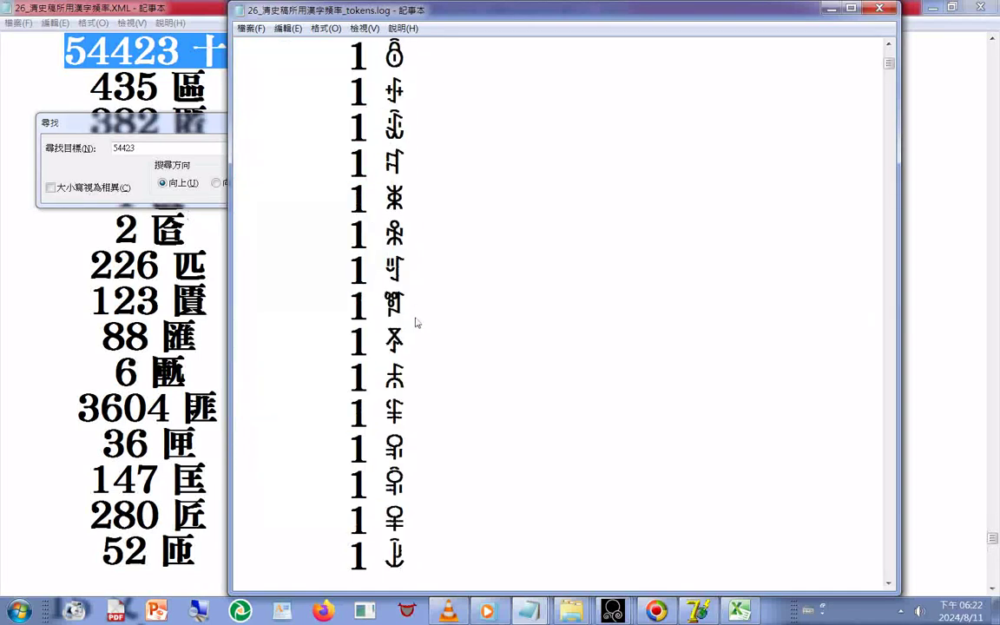
{"action": "scroll", "coordinate": [415, 323], "scroll_direction": "down", "scroll_amount": 6}
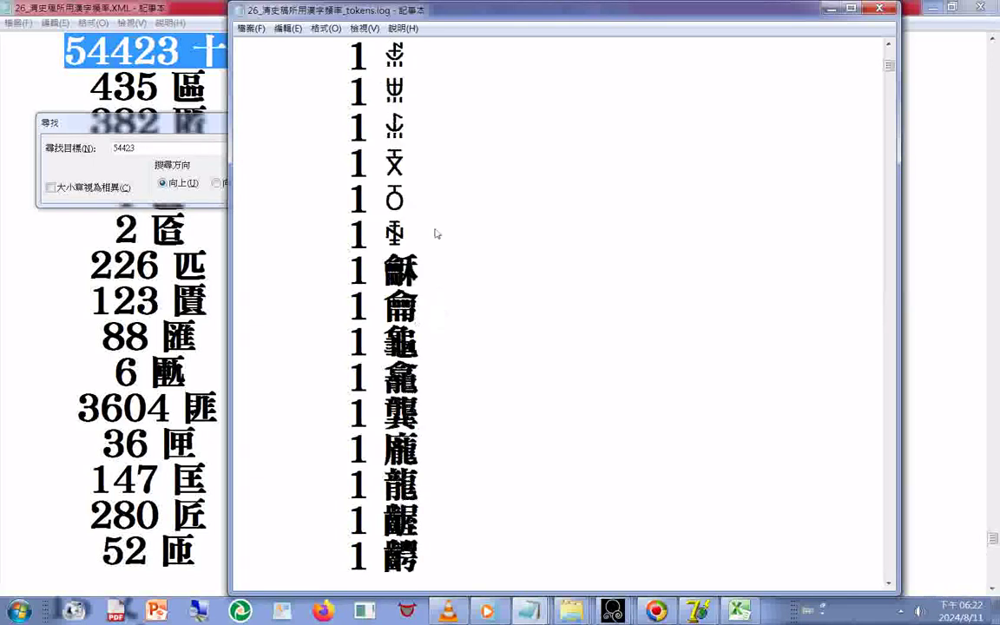
{"action": "left_click", "coordinate": [437, 234], "text": "shift"}
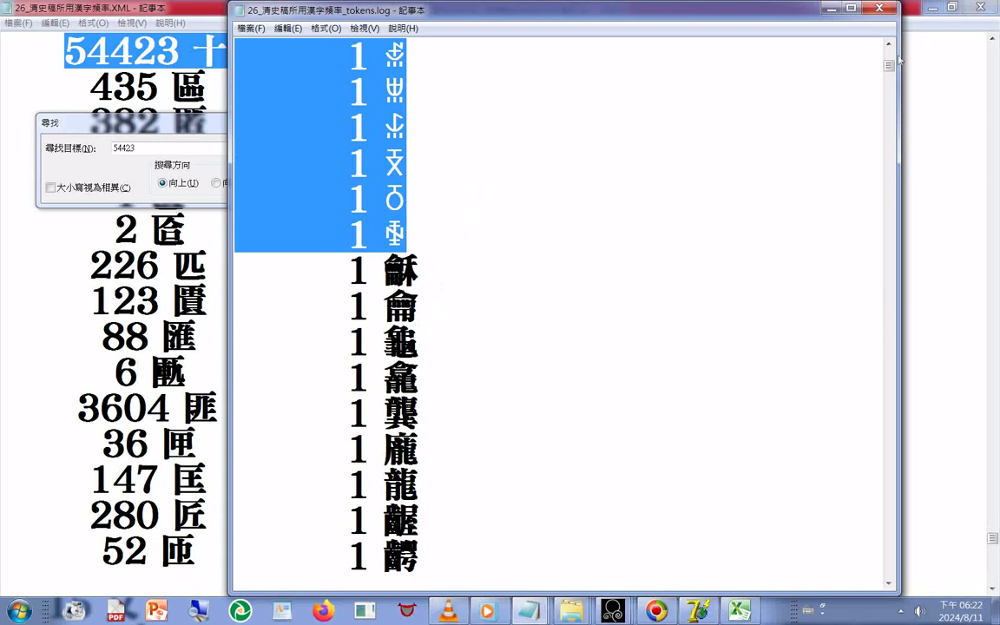
{"action": "left_click_drag", "start_coordinate": [888, 70], "coordinate": [876, 568]}
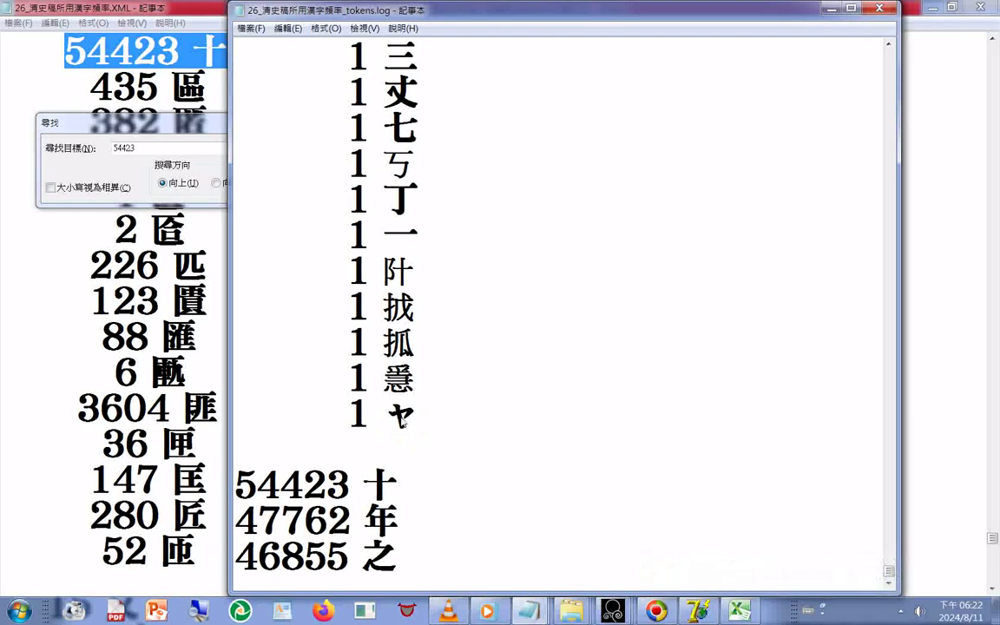
{"action": "left_click", "coordinate": [424, 425], "text": "shift"}
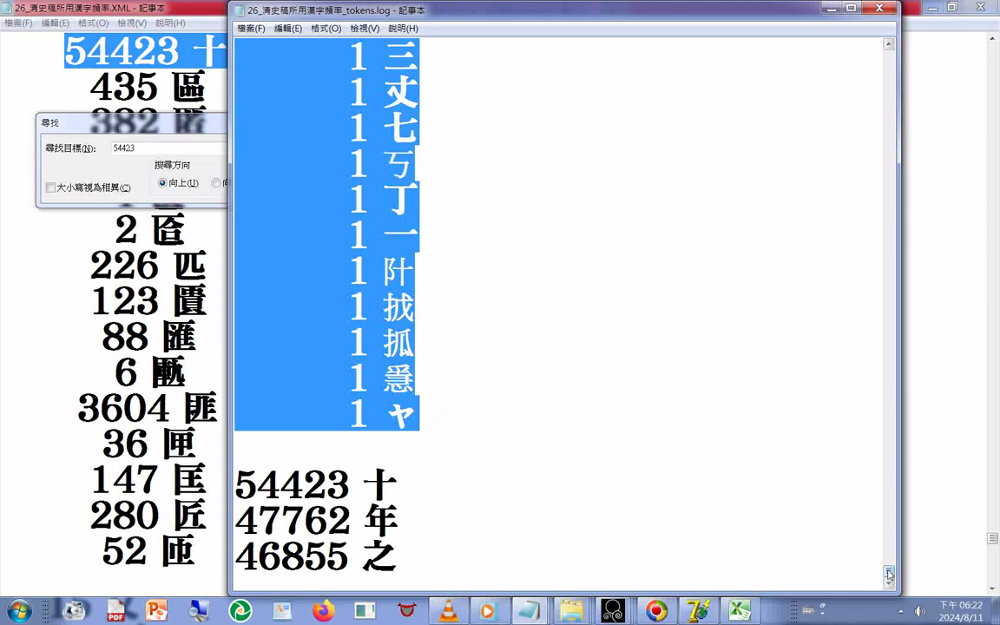
Copy all of the tokens log's character lines from the first line through 1 ヤ, leaving out the entries below the blank line.
{"action": "left_click_drag", "start_coordinate": [889, 571], "coordinate": [865, 39]}
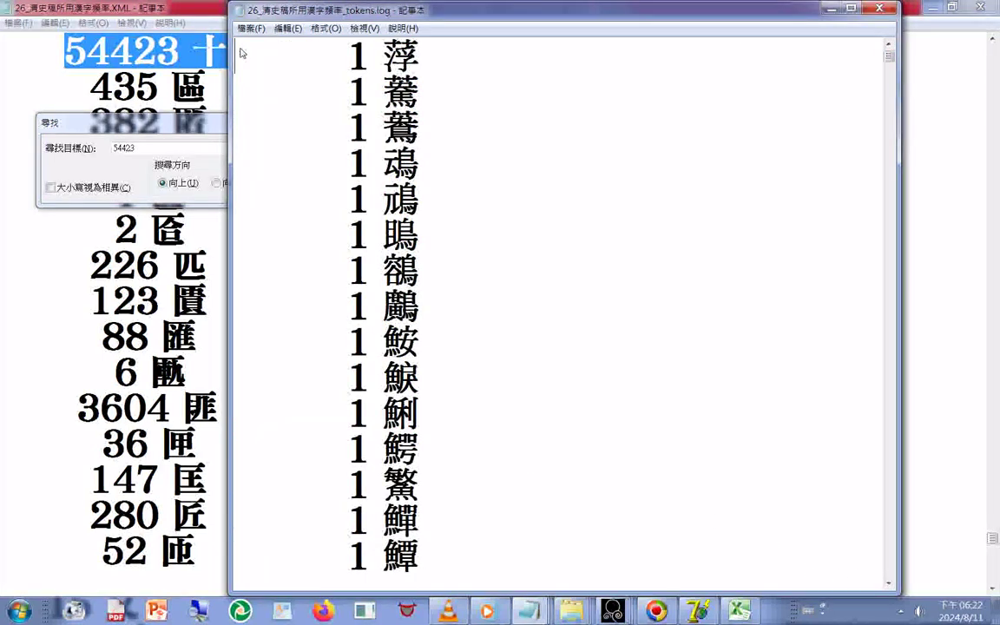
{"action": "key", "text": "shift+Down"}
{"action": "key", "text": "shift+Down"}
{"action": "key", "text": "shift+Down"}
{"action": "key", "text": "shift+Down"}
{"action": "key", "text": "shift+Down"}
{"action": "key", "text": "shift+Down"}
{"action": "key", "text": "shift+Down"}
{"action": "key", "text": "shift+Down"}
{"action": "key", "text": "shift+Down"}
{"action": "key", "text": "shift+Down"}
{"action": "key", "text": "shift+Down"}
{"action": "key", "text": "shift+Down"}
{"action": "key", "text": "shift+Down"}
{"action": "key", "text": "shift+Down"}
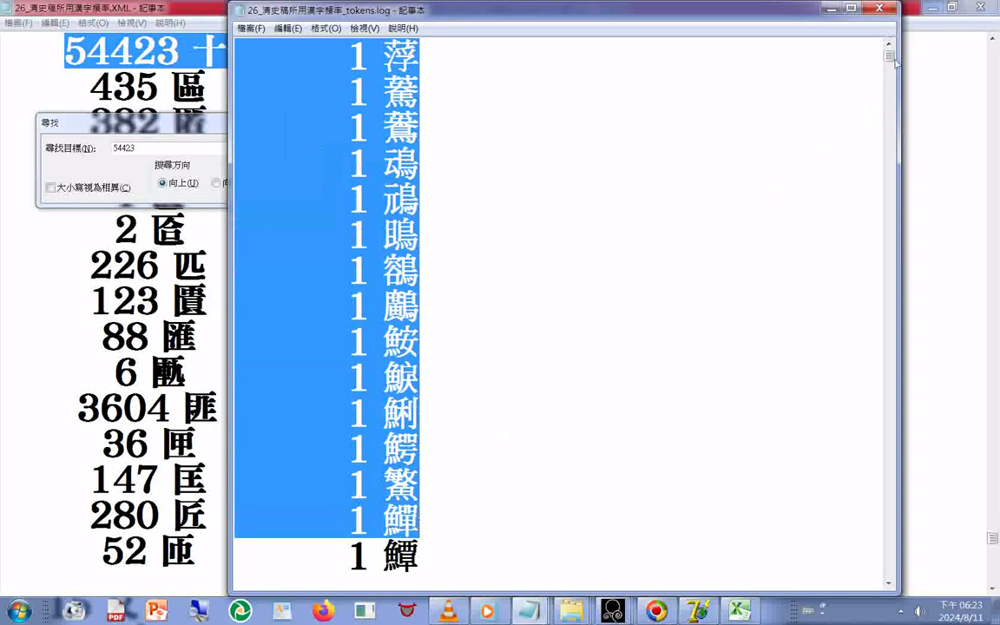
{"action": "left_click", "coordinate": [888, 438]}
{"action": "key", "text": "ctrl+End"}
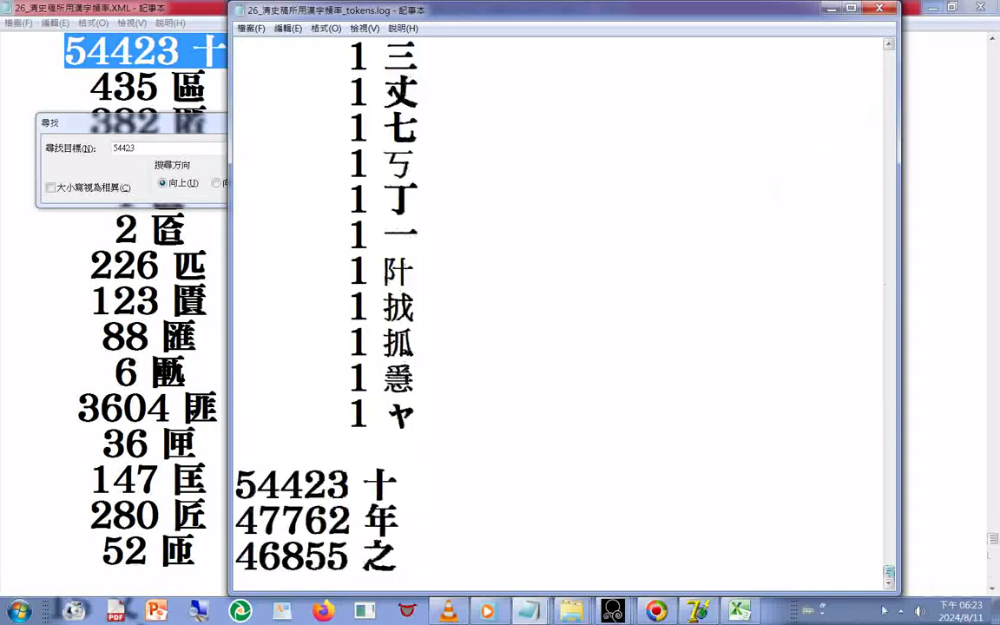
{"action": "left_click", "coordinate": [444, 415], "text": "shift"}
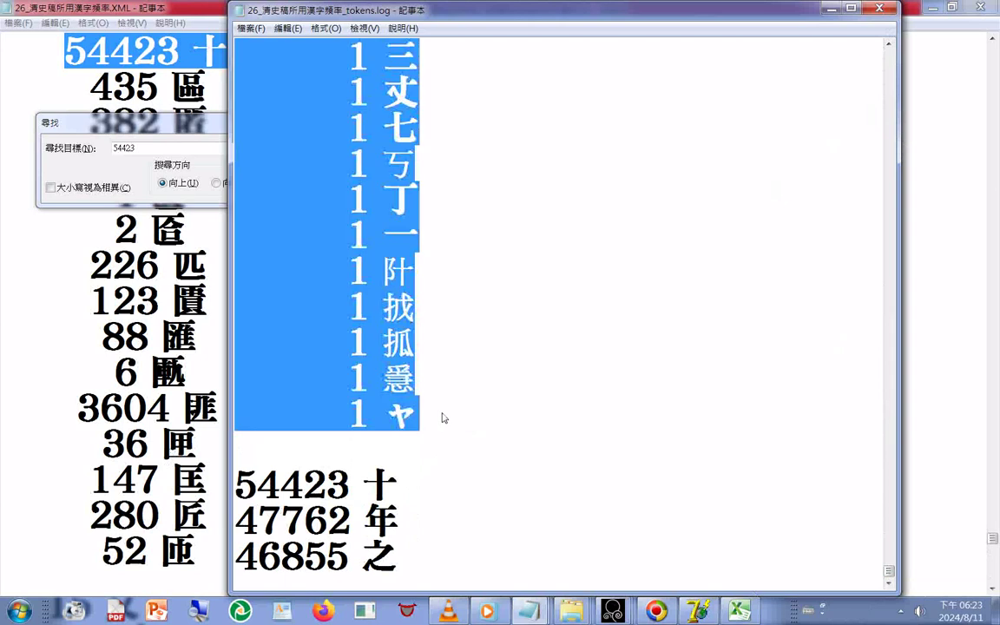
{"action": "right_click", "coordinate": [365, 276]}
{"action": "left_click", "coordinate": [373, 312]}
Switch to the Excel workbook, add a new worksheet and place it between the 25_明史 and 20_宋史 sheets.
{"action": "left_click", "coordinate": [739, 611]}
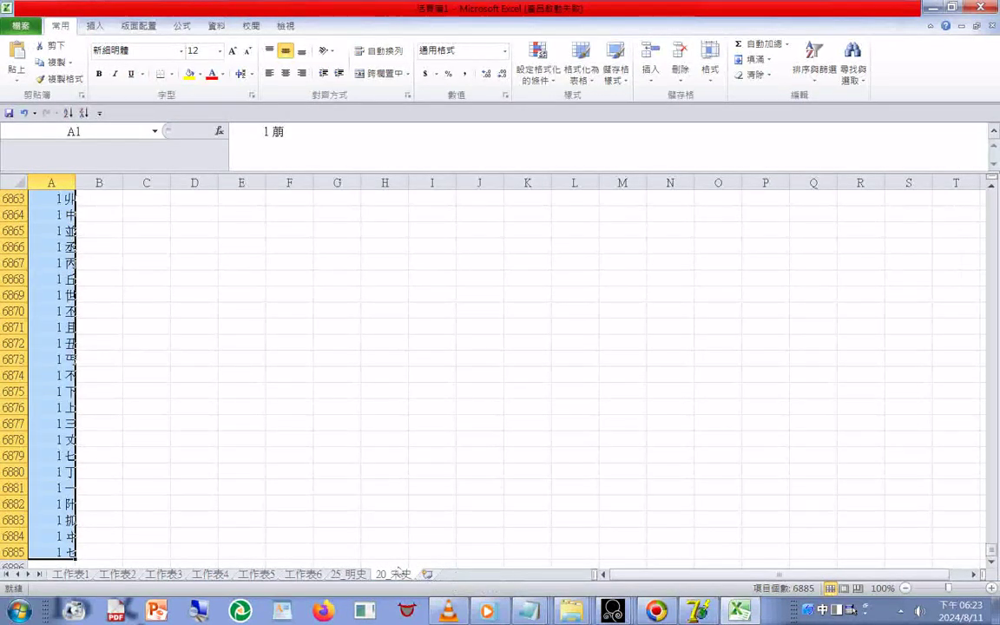
{"action": "left_click", "coordinate": [427, 573]}
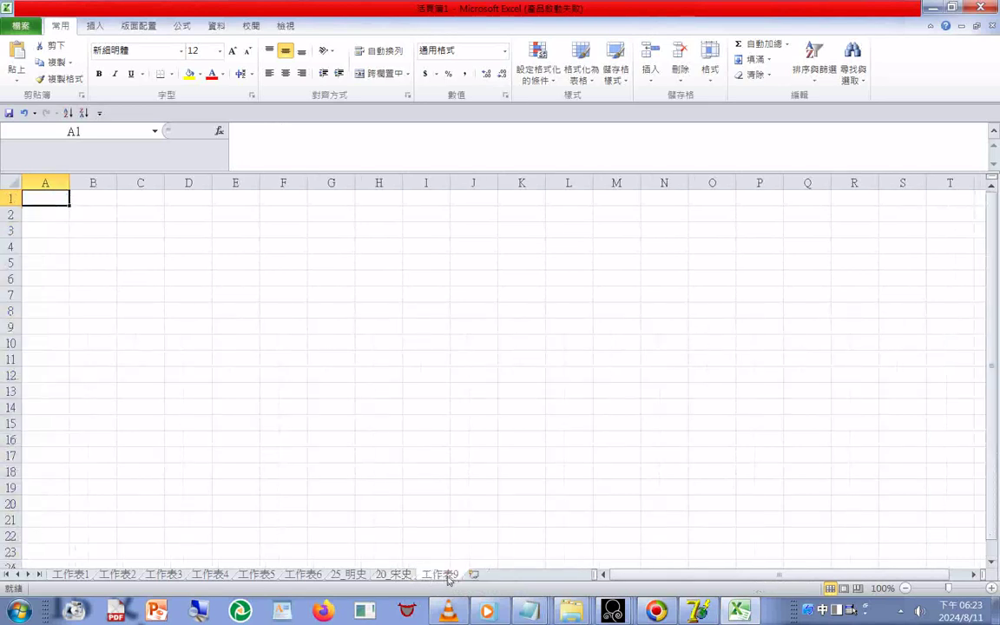
{"action": "mouse_move", "coordinate": [449, 579]}
{"action": "left_mouse_down"}
{"action": "mouse_move", "coordinate": [340, 580]}
{"action": "mouse_move", "coordinate": [387, 587]}
{"action": "left_mouse_up"}
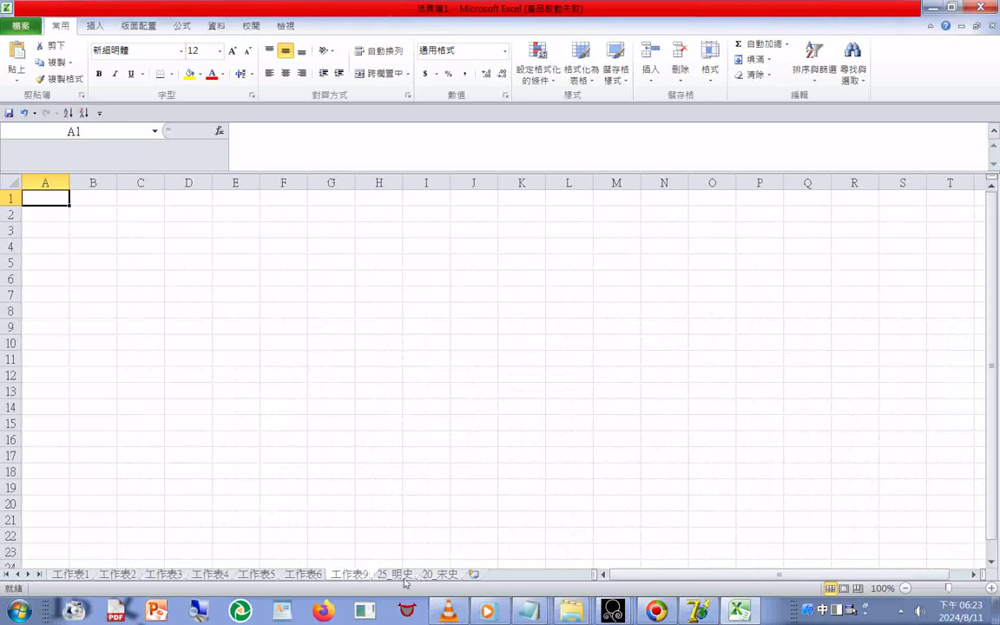
{"action": "left_click", "coordinate": [395, 575]}
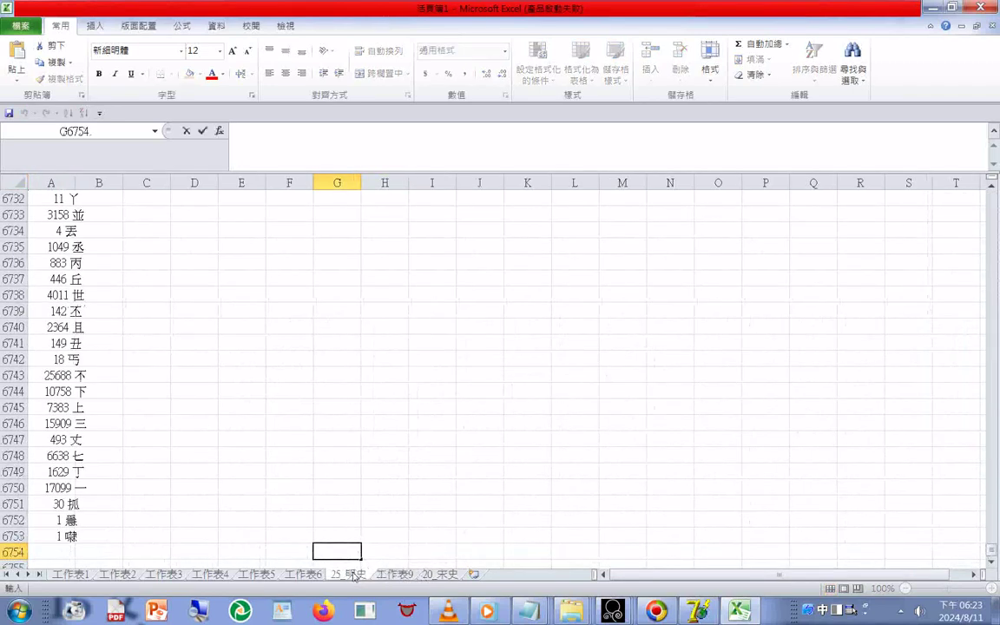
Rename the new worksheet 工作表9 as 26_清史稿.
{"action": "left_click", "coordinate": [394, 575]}
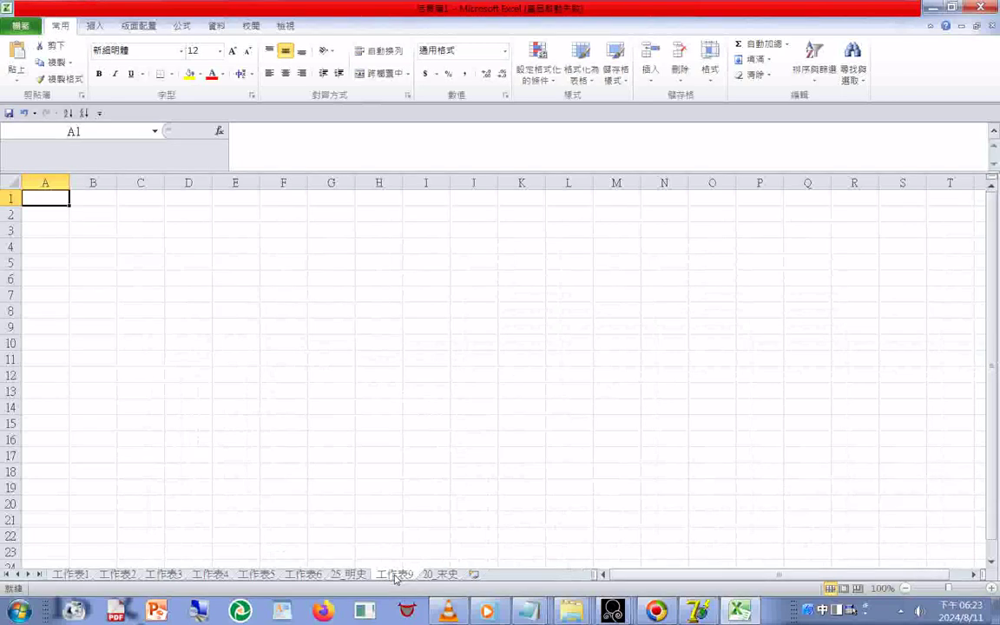
{"action": "right_click", "coordinate": [394, 575]}
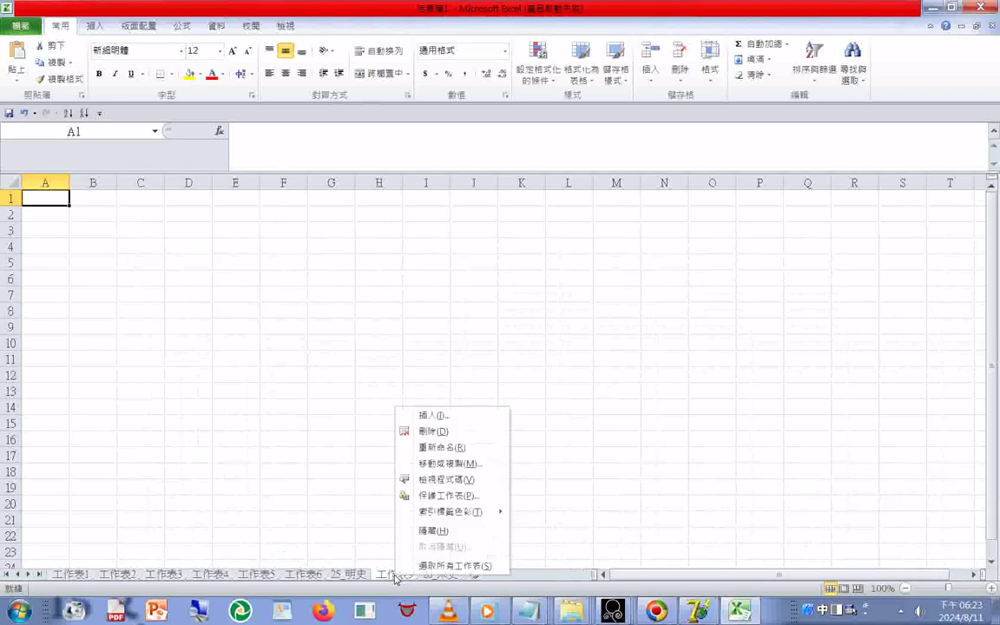
{"action": "left_click", "coordinate": [425, 448]}
{"action": "type", "text": "23"}
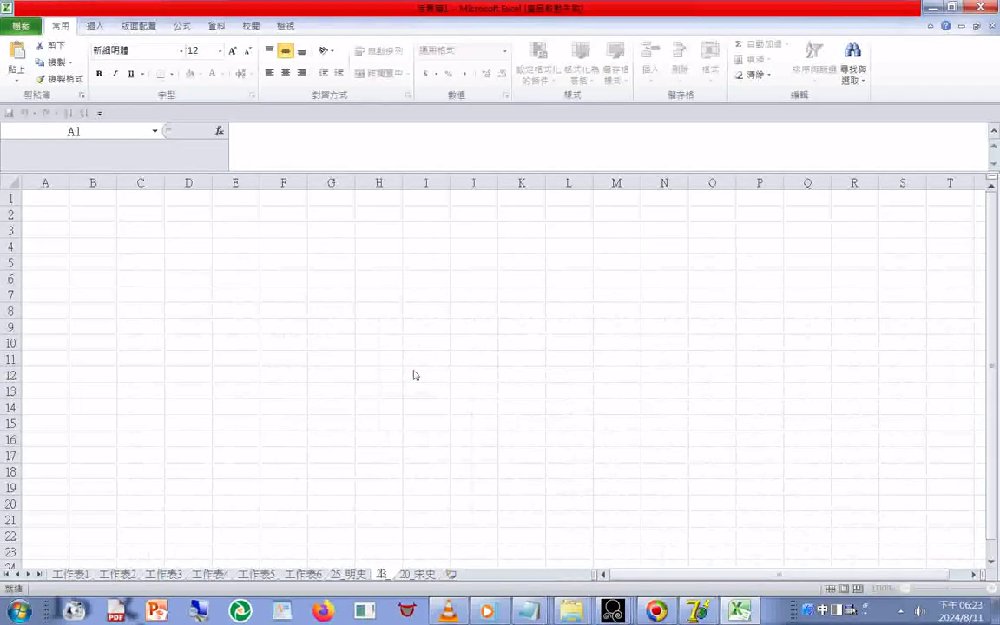
{"action": "type", "text": "元"}
{"action": "key", "text": "BackSpace"}
{"action": "type", "text": "_ㄕ"}
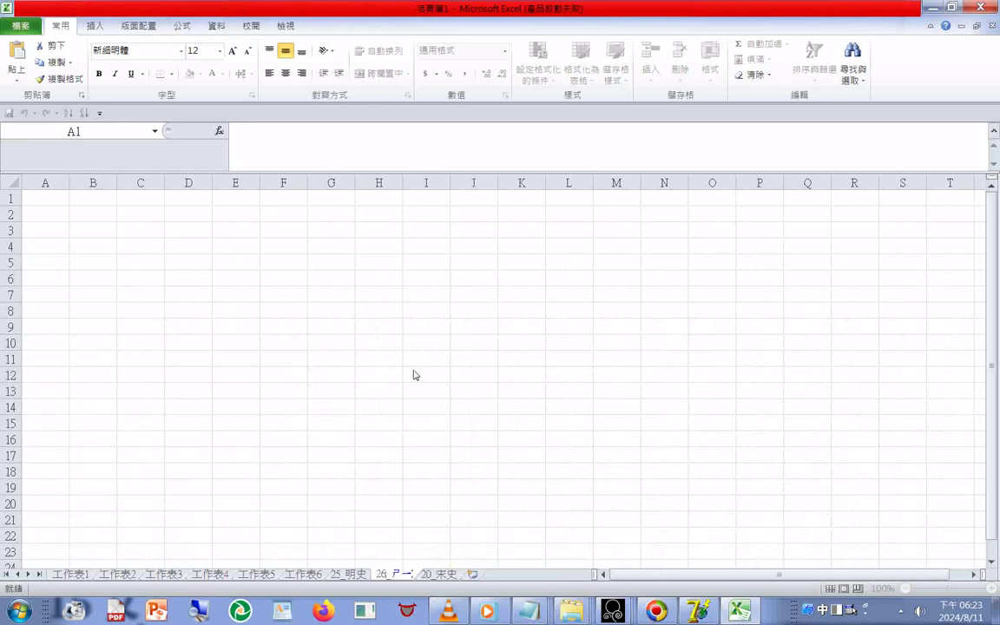
{"action": "type", "text": "ㄧㄥ"}
{"action": "type", "text": "ㄍ"}
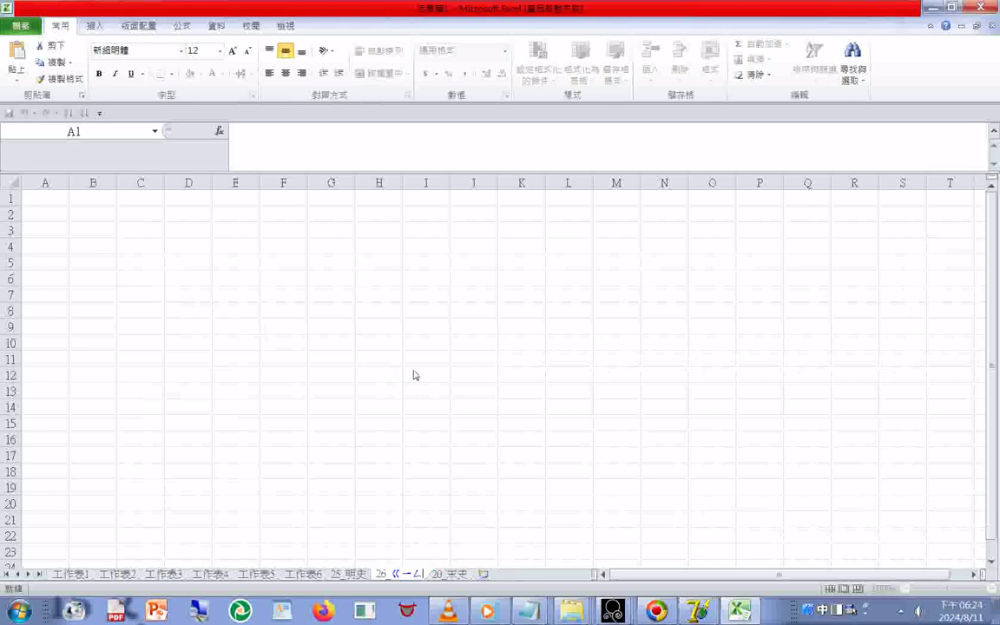
{"action": "key", "text": "BackSpace"}
{"action": "key", "text": "BackSpace"}
{"action": "key", "text": "BackSpace"}
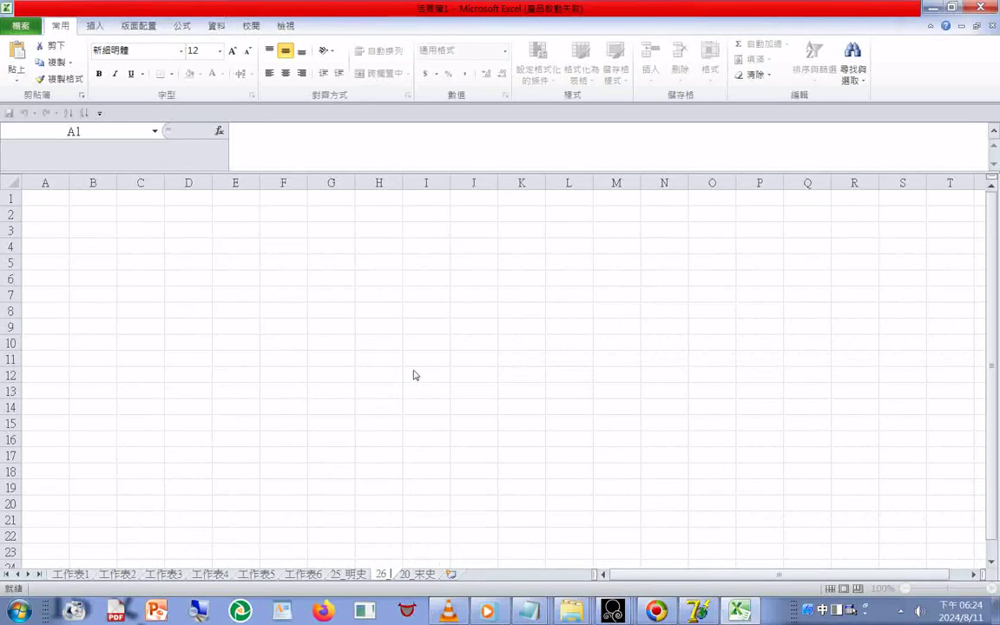
{"action": "type", "text": "ㄕ"}
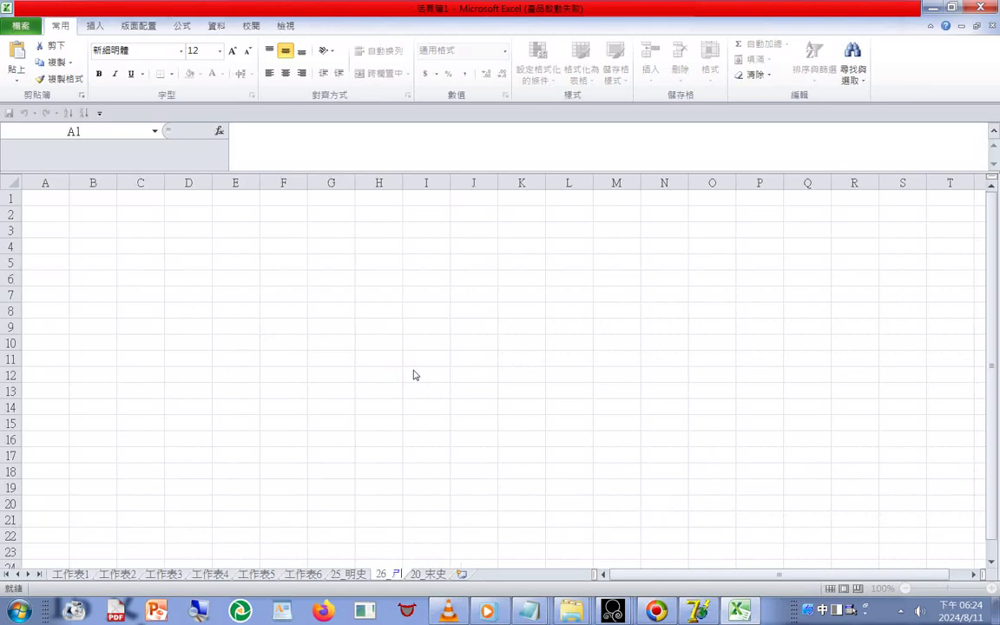
{"action": "type", "text": "ㄧㄙ"}
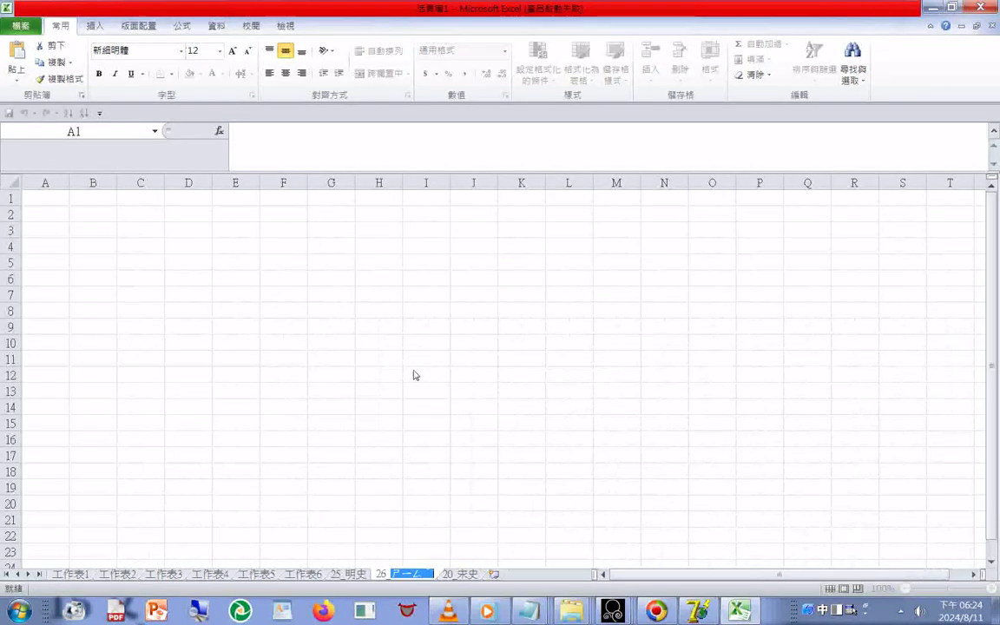
{"action": "type", "text": "ㄍㄠ"}
{"action": "key", "text": "BackSpace"}
{"action": "key", "text": "BackSpace"}
{"action": "key", "text": "BackSpace"}
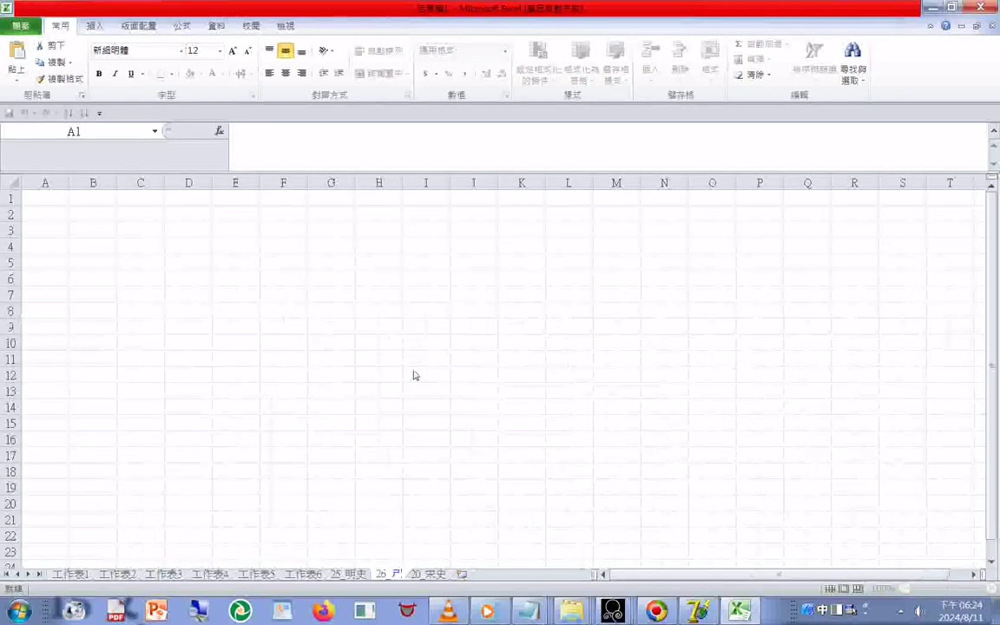
{"action": "type", "text": "ㄑ"}
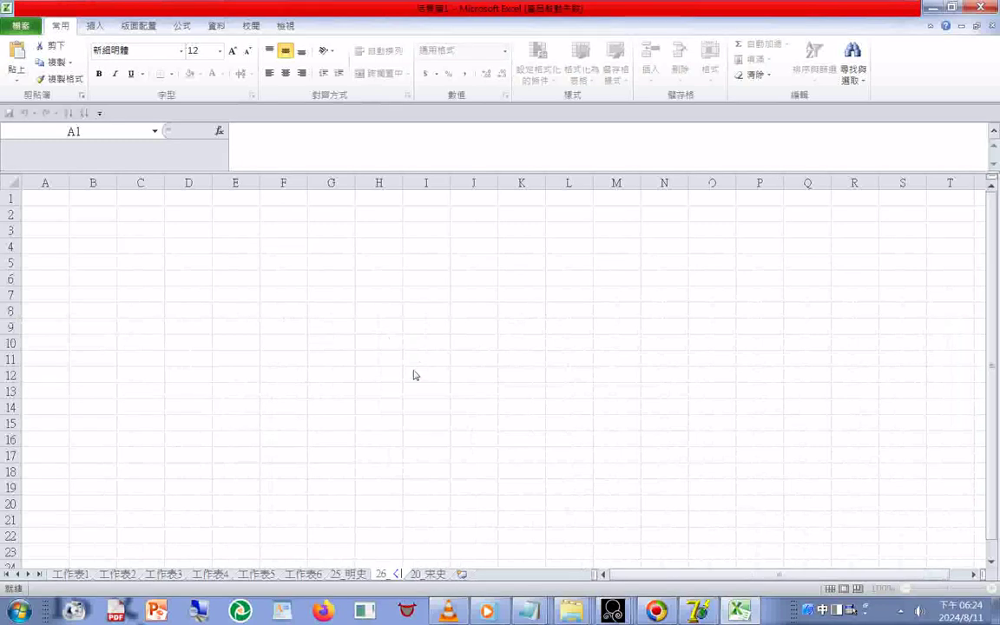
{"action": "type", "text": "ㄧㄥ ㄕ"}
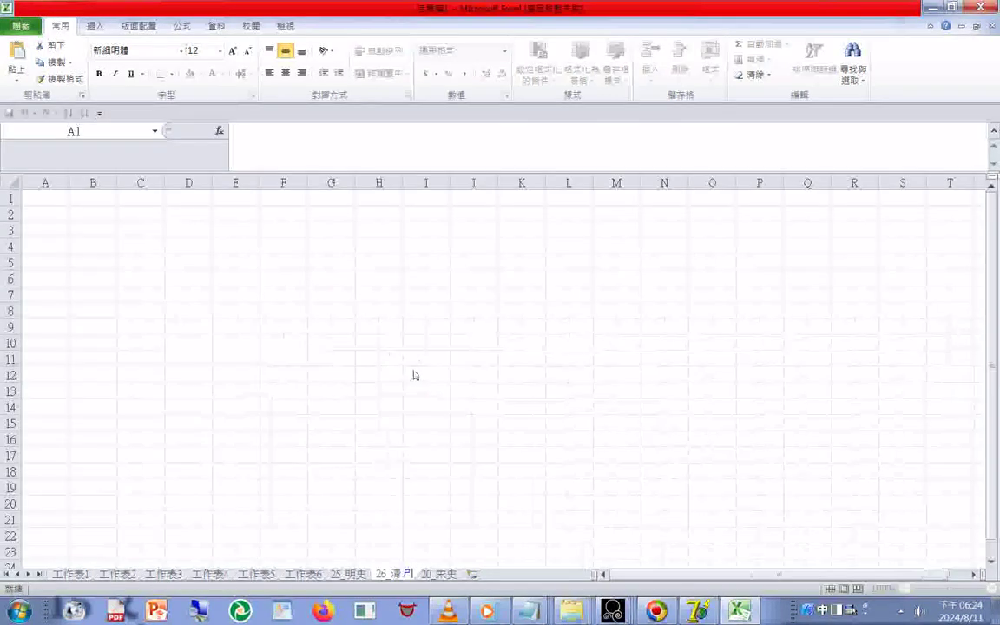
{"action": "type", "text": "ˇㄍ"}
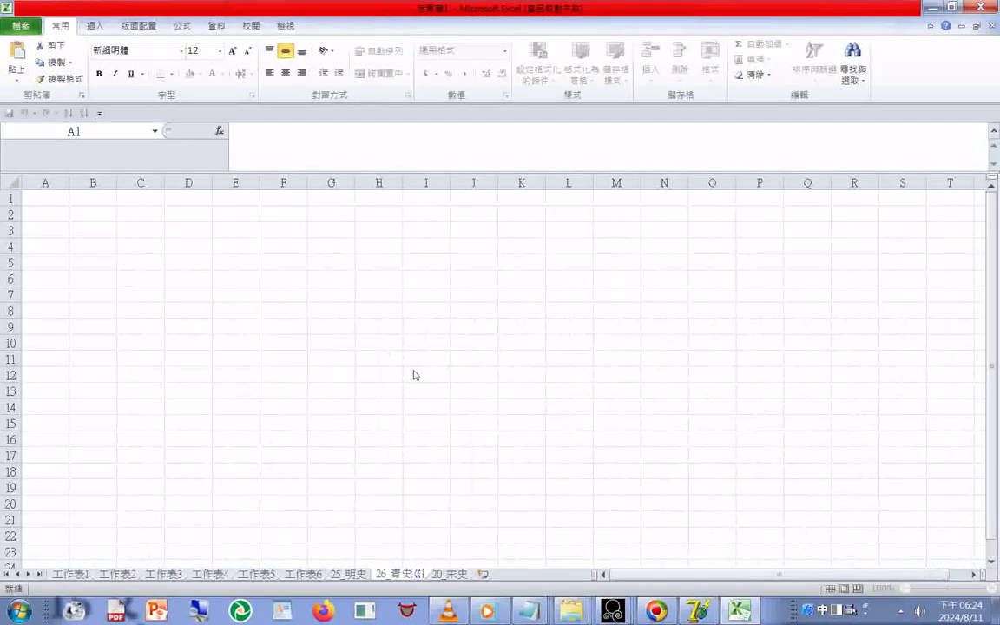
{"action": "type", "text": "ㄠˇ"}
{"action": "key", "text": "Return"}
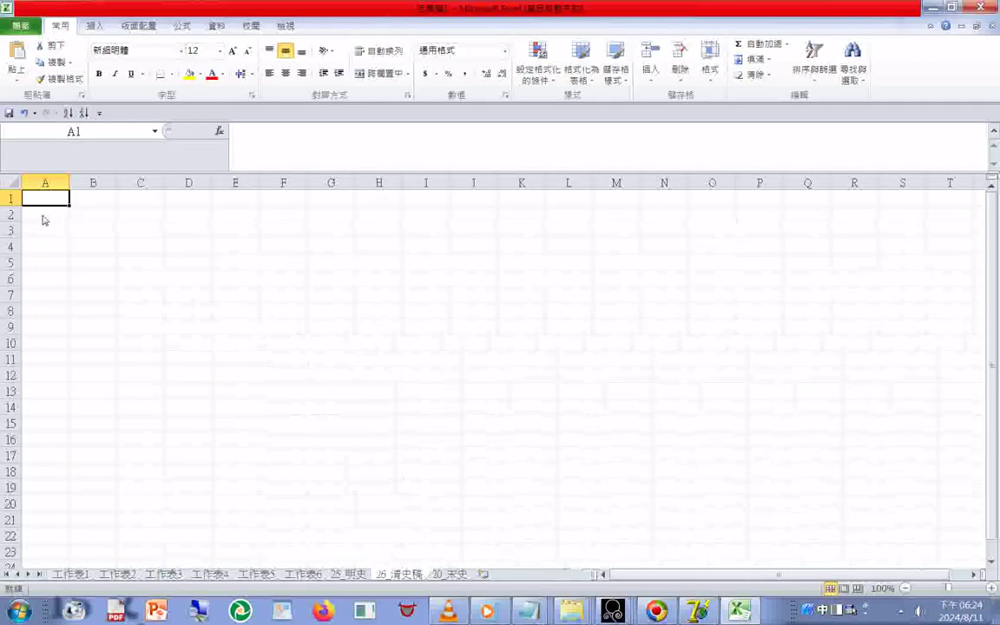
Paste the copied character lines into column A from cell A1 and go to the last filled row.
{"action": "key", "text": "ctrl+v"}
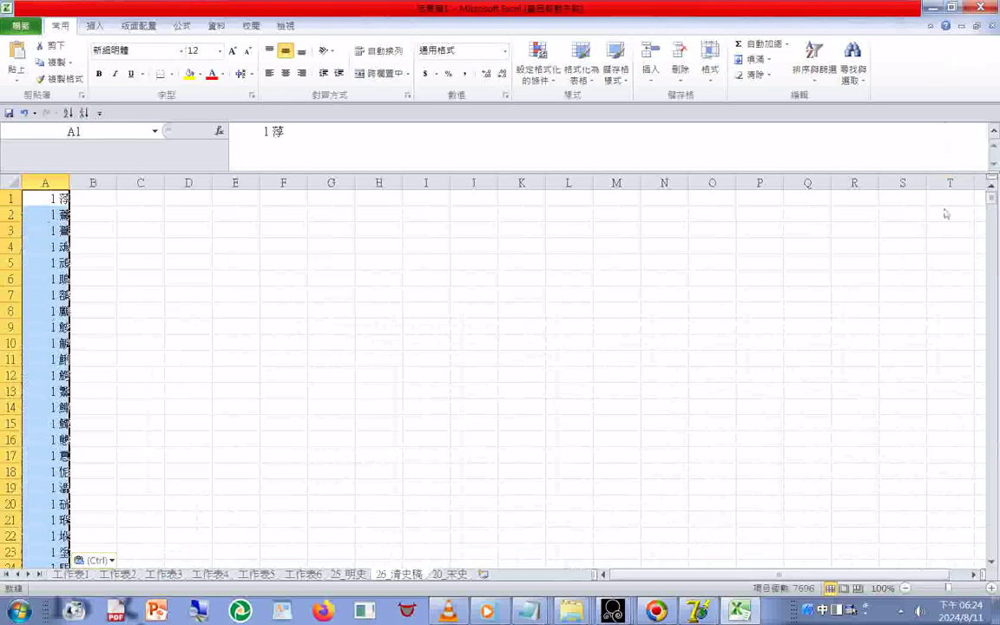
{"action": "left_click_drag", "start_coordinate": [994, 200], "coordinate": [992, 538]}
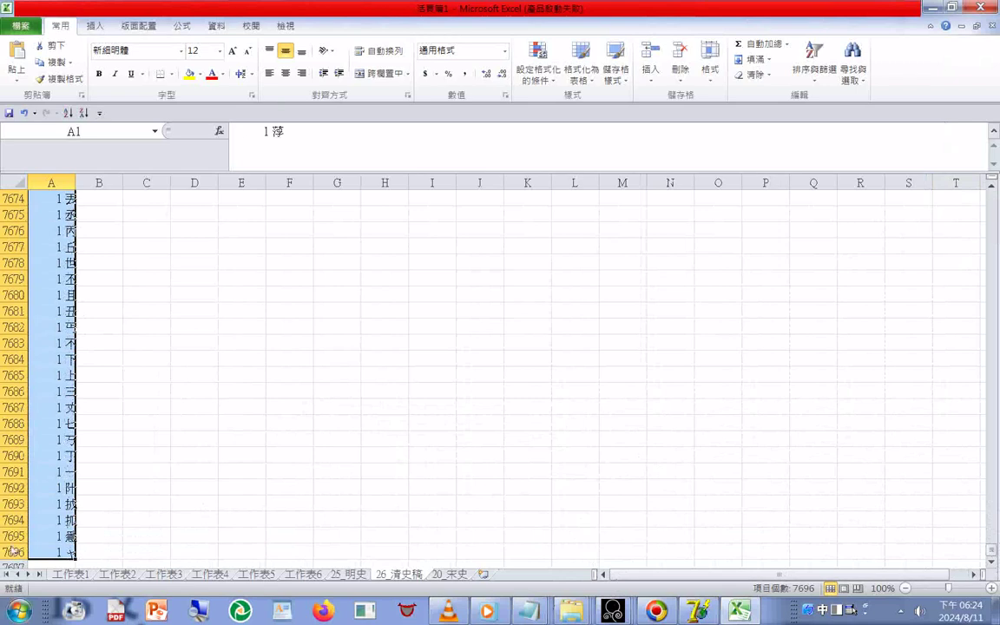
Switch to the tokens log in Notepad and enter 7696-= on a new line directly below 1 ヤ.
{"action": "left_click", "coordinate": [534, 613]}
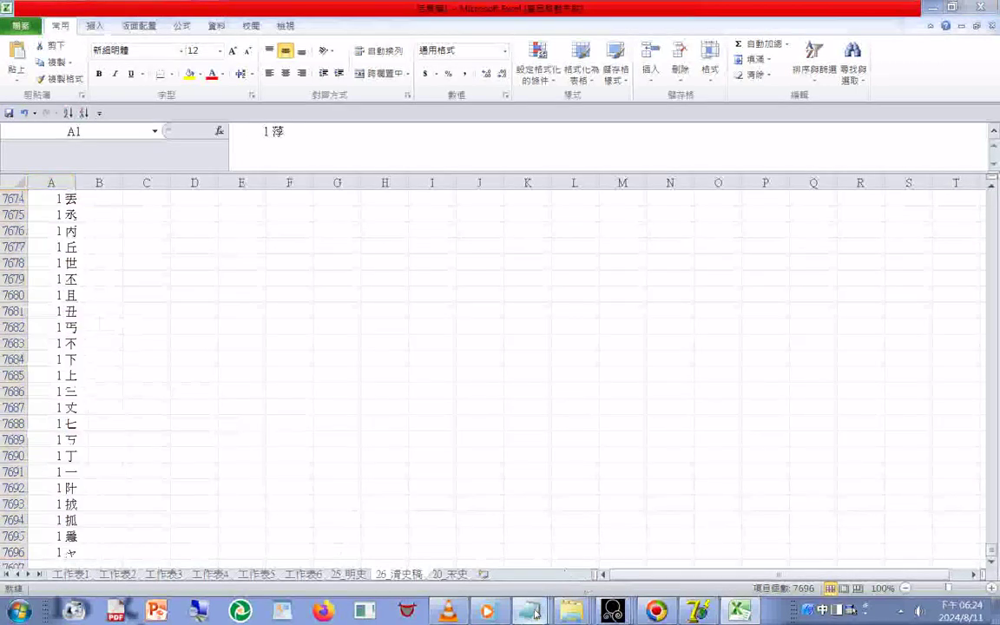
{"action": "left_click", "coordinate": [499, 569]}
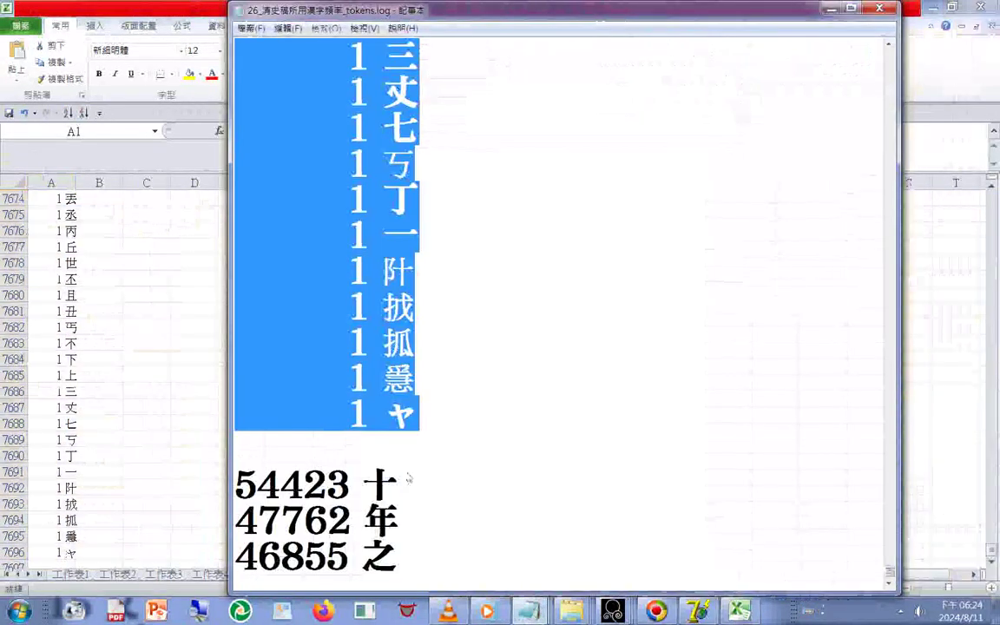
{"action": "left_click", "coordinate": [406, 453]}
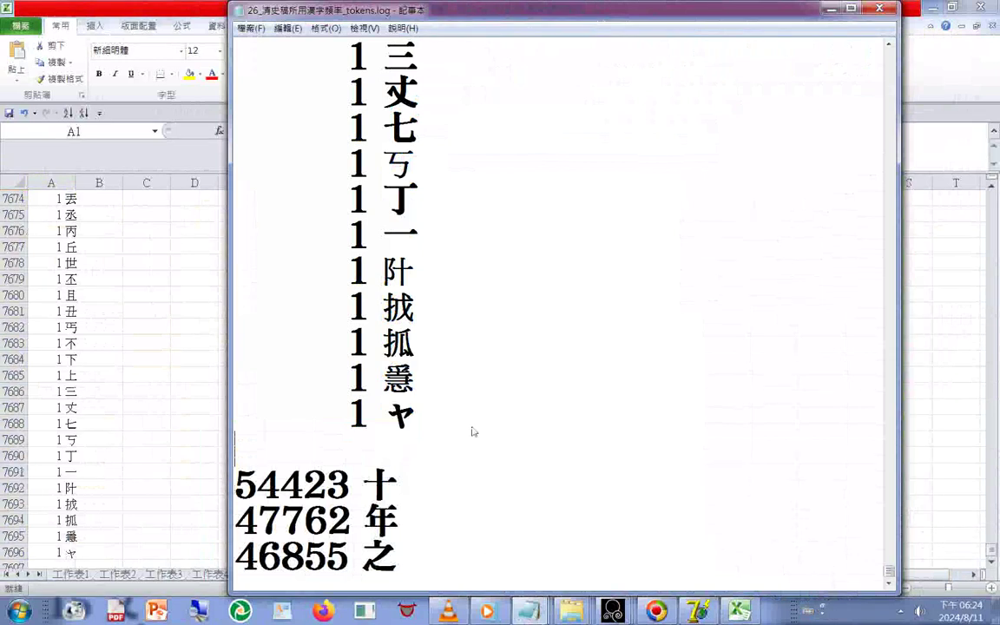
{"action": "key", "text": "Return"}
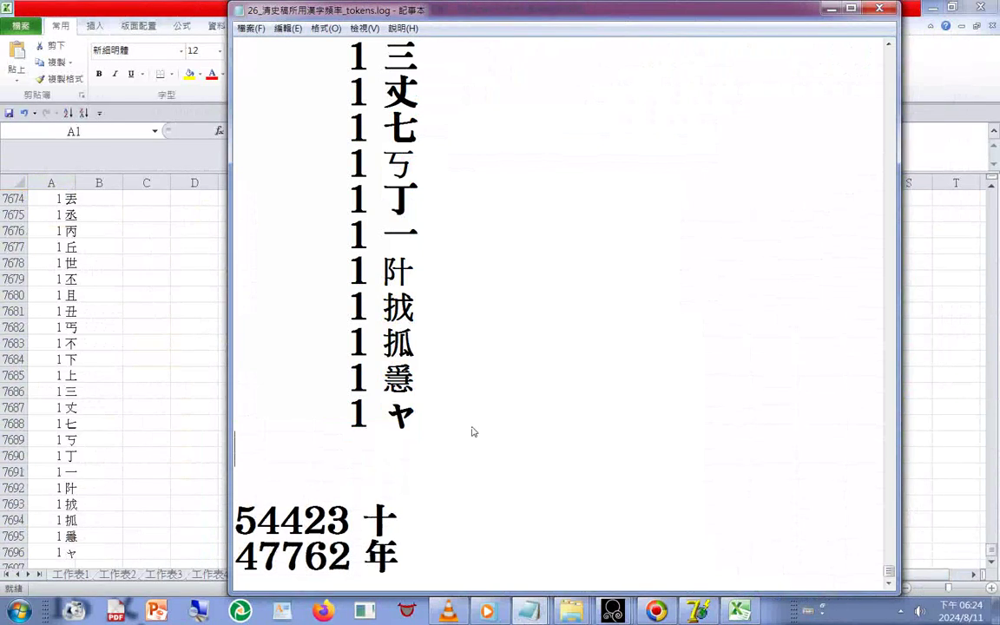
{"action": "type", "text": "7696"}
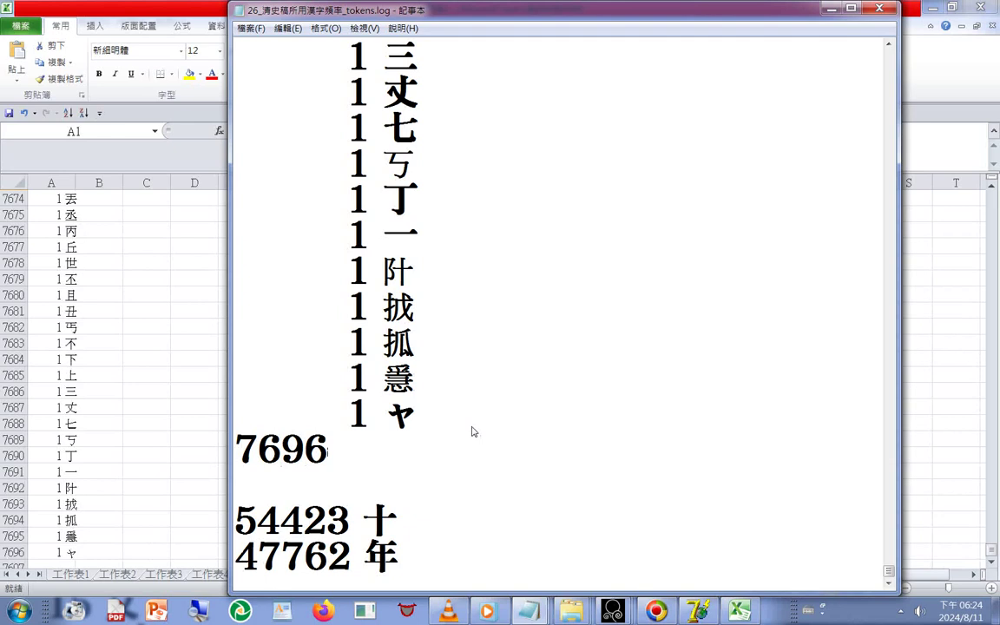
{"action": "type", "text": "-"}
{"action": "type", "text": "="}
Copy the block of non-Chinese rows, from the first □ row above the Korean syllables through the last symbol row above 龢.
{"action": "left_click_drag", "start_coordinate": [434, 411], "coordinate": [366, 420]}
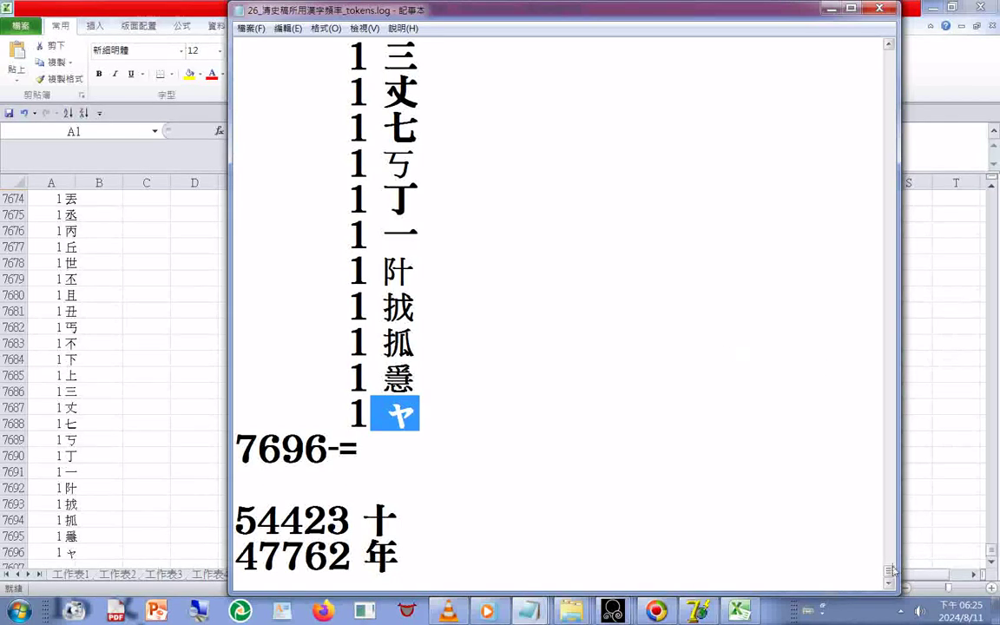
{"action": "left_click_drag", "start_coordinate": [888, 571], "coordinate": [877, 63]}
{"action": "scroll", "coordinate": [457, 500], "scroll_direction": "down", "scroll_amount": 18}
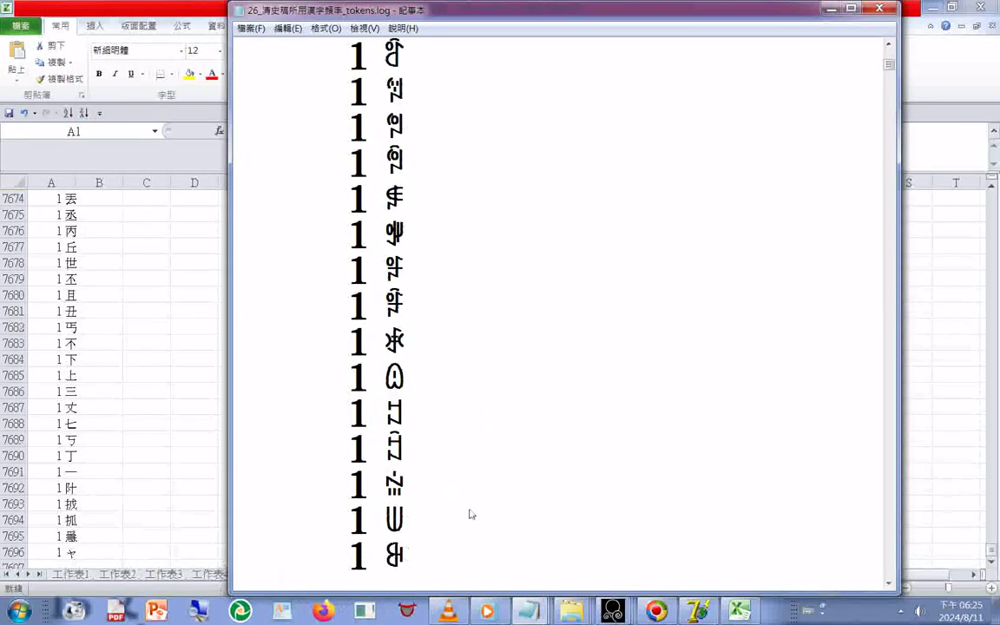
{"action": "scroll", "coordinate": [483, 525], "scroll_direction": "up", "scroll_amount": 1}
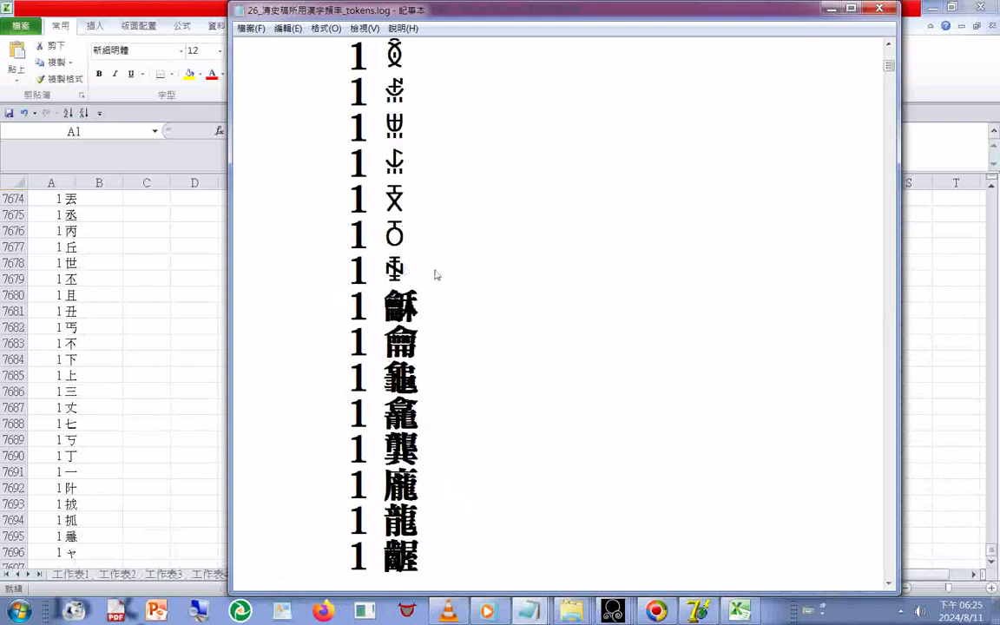
{"action": "left_click_drag", "start_coordinate": [319, 288], "coordinate": [172, 95]}
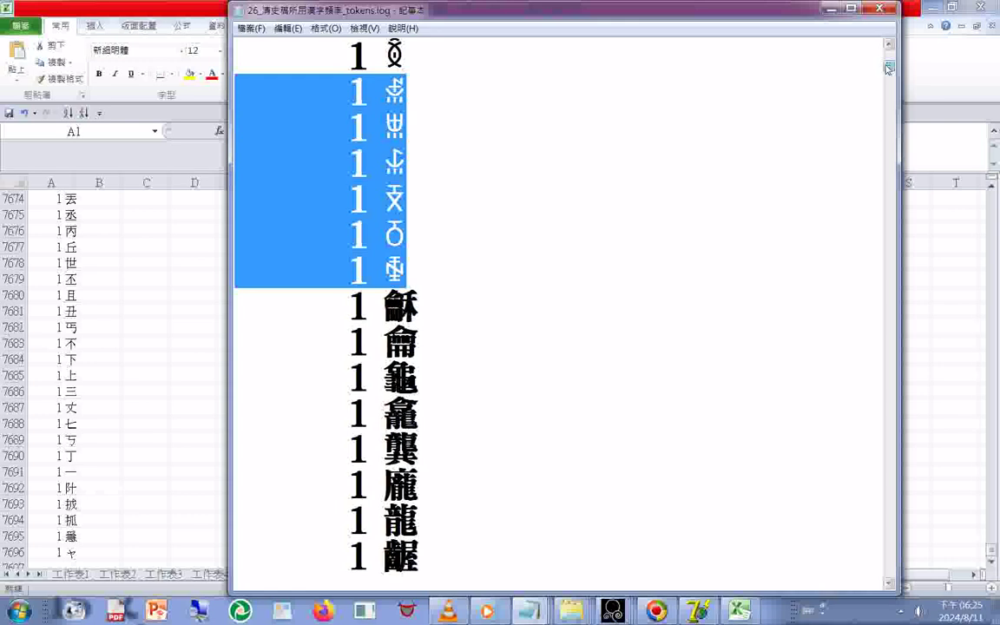
{"action": "left_click_drag", "start_coordinate": [887, 68], "coordinate": [889, 59]}
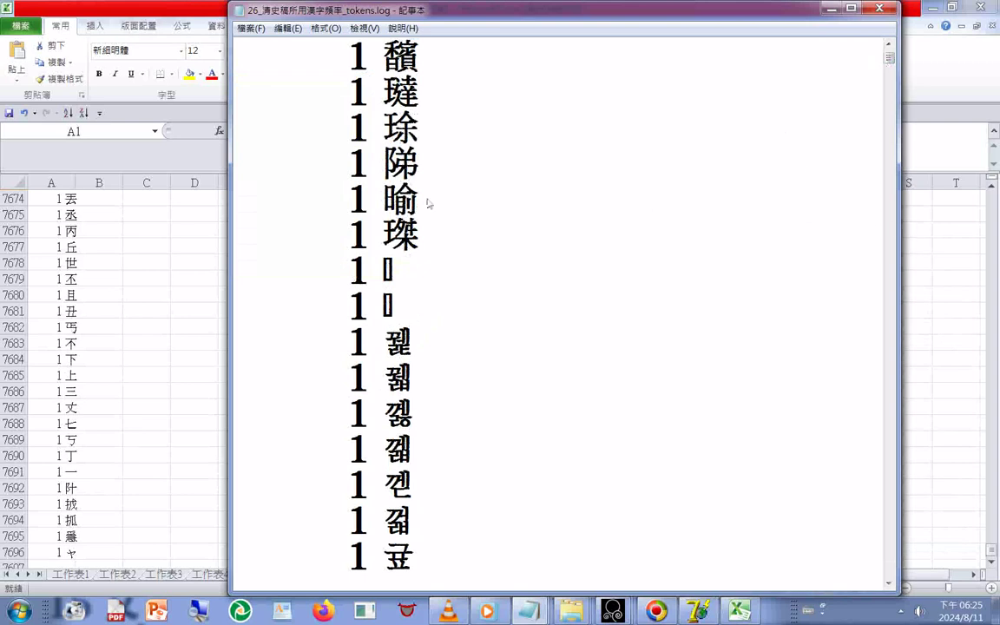
{"action": "left_click", "coordinate": [240, 277]}
{"action": "key", "text": "ctrl+shift+End"}
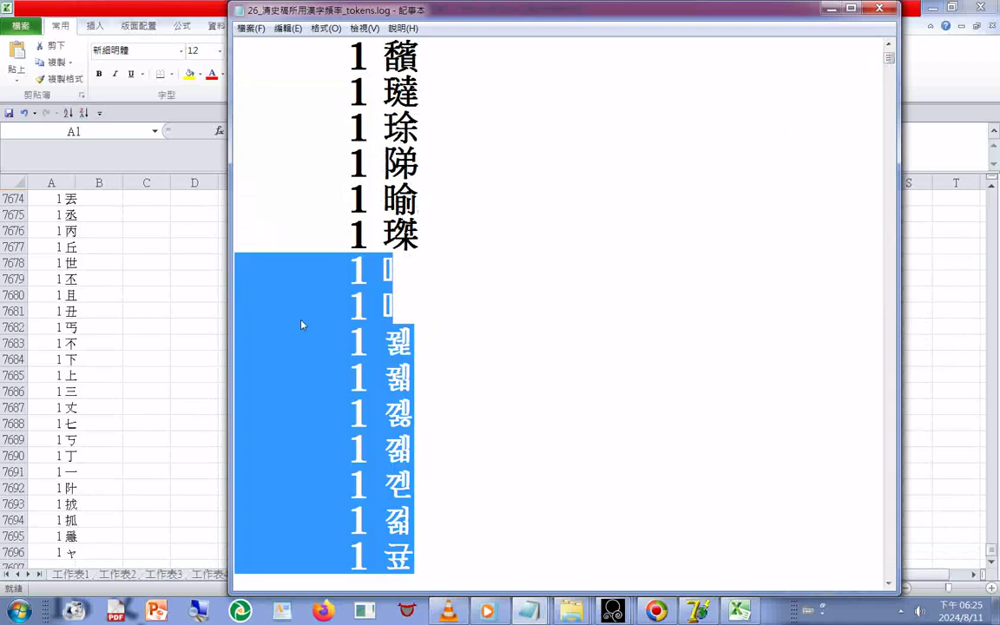
{"action": "right_click", "coordinate": [323, 343]}
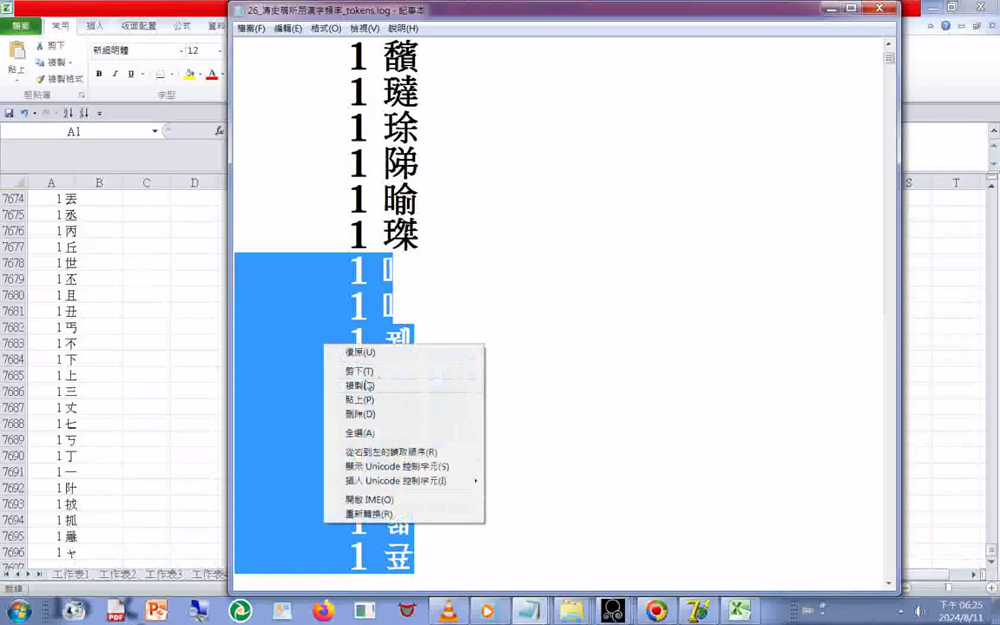
{"action": "left_click", "coordinate": [371, 386]}
{"action": "scroll", "coordinate": [612, 268], "scroll_direction": "down", "scroll_amount": 10}
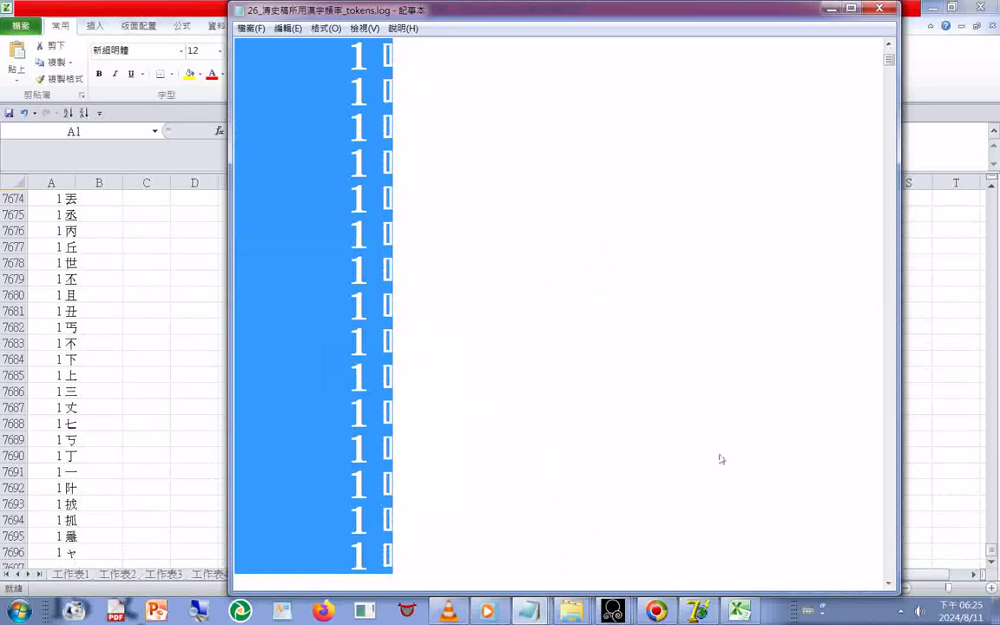
Switch to the Excel workbook, paste the copied rows into column B of the 26_清史稿 sheet from cell B1, and check the last filled row.
{"action": "left_click", "coordinate": [737, 613]}
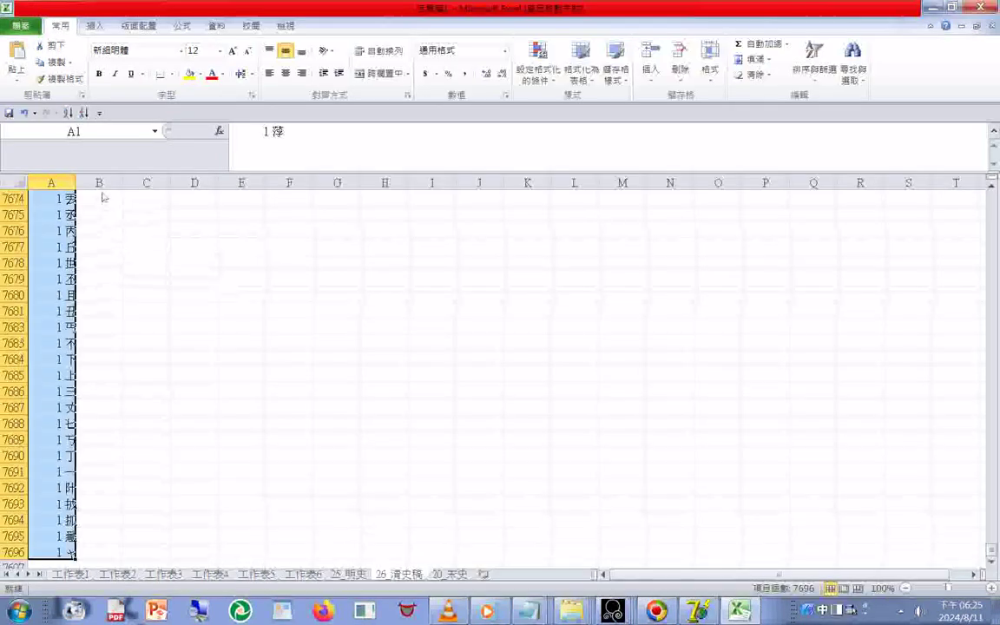
{"action": "left_click", "coordinate": [69, 132]}
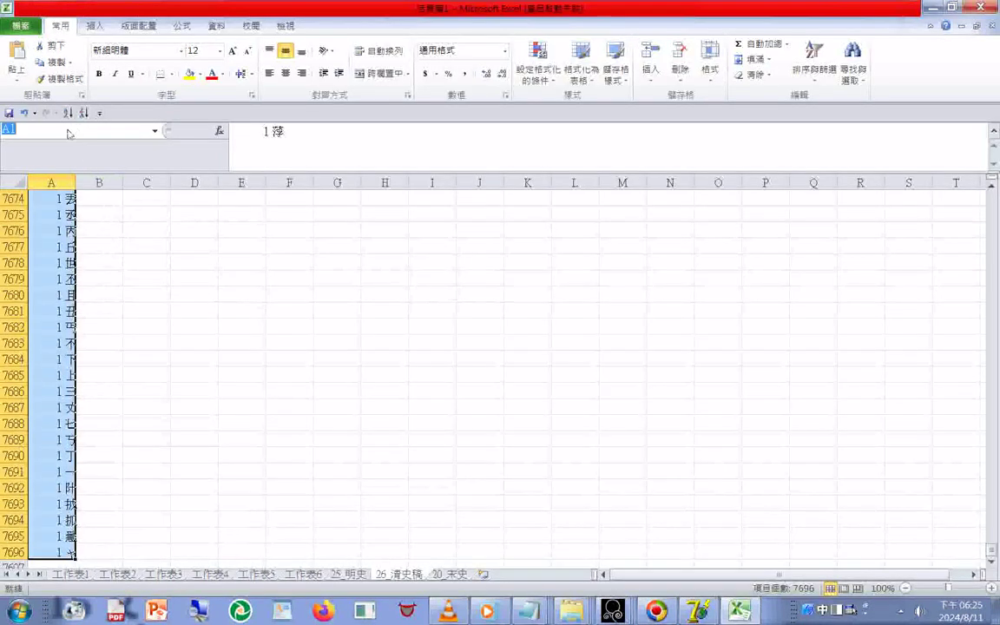
{"action": "left_click", "coordinate": [16, 132]}
{"action": "key", "text": "BackSpace"}
{"action": "key", "text": "BackSpace"}
{"action": "type", "text": "ㄖ"}
{"action": "key", "text": "shift"}
{"action": "type", "text": "A1"}
{"action": "key", "text": "Return"}
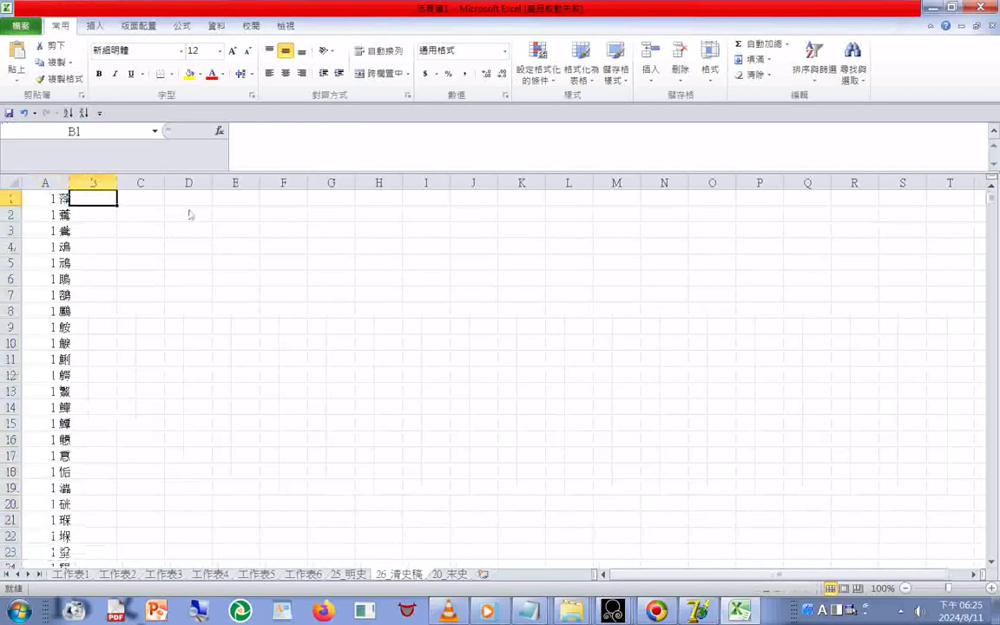
{"action": "key", "text": "ctrl+v"}
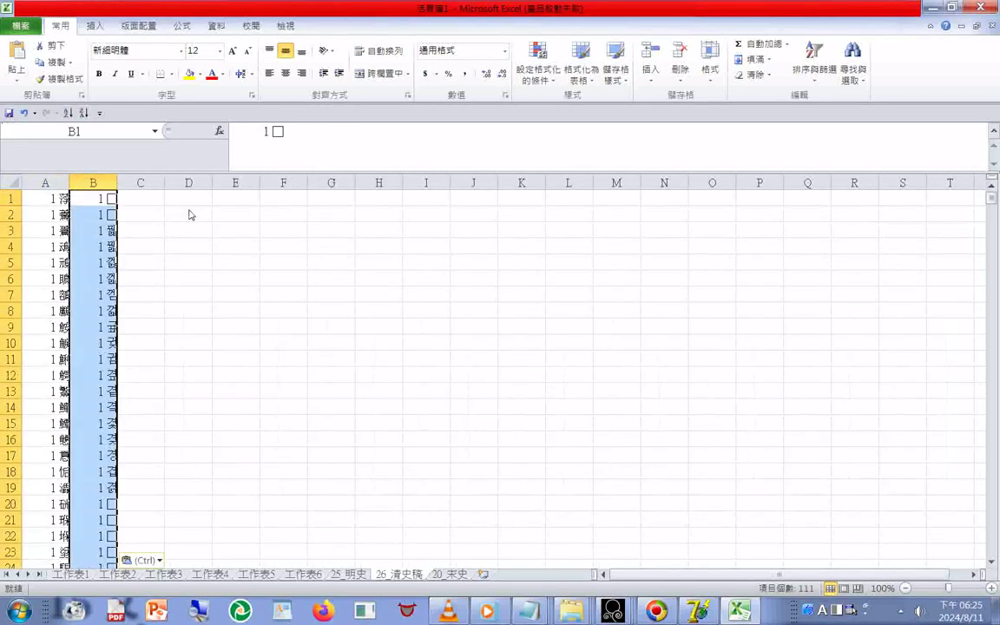
{"action": "scroll", "coordinate": [192, 417], "scroll_direction": "down", "scroll_amount": 16}
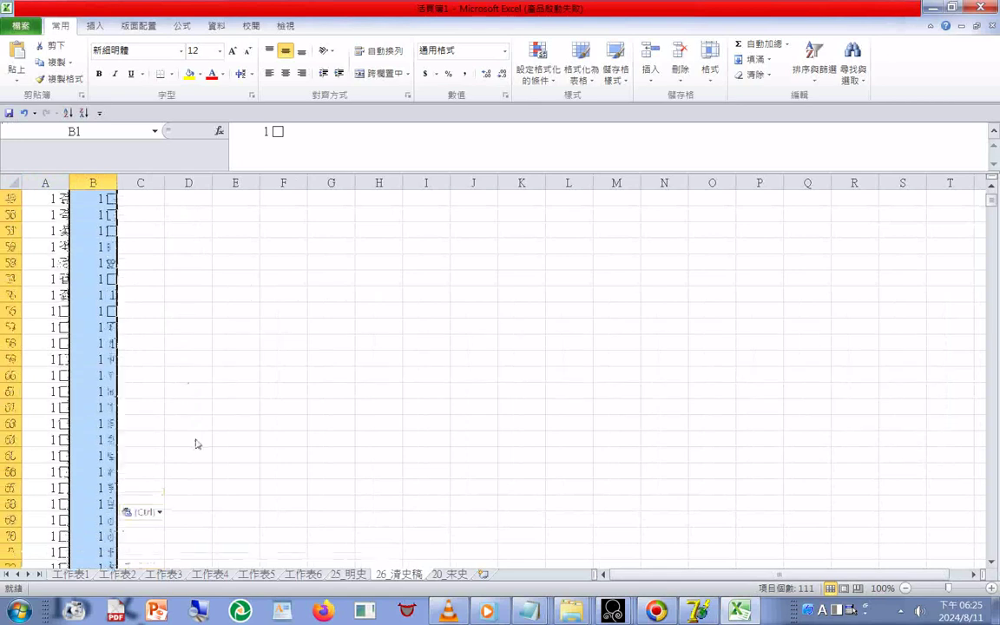
{"action": "scroll", "coordinate": [196, 444], "scroll_direction": "down", "scroll_amount": 16}
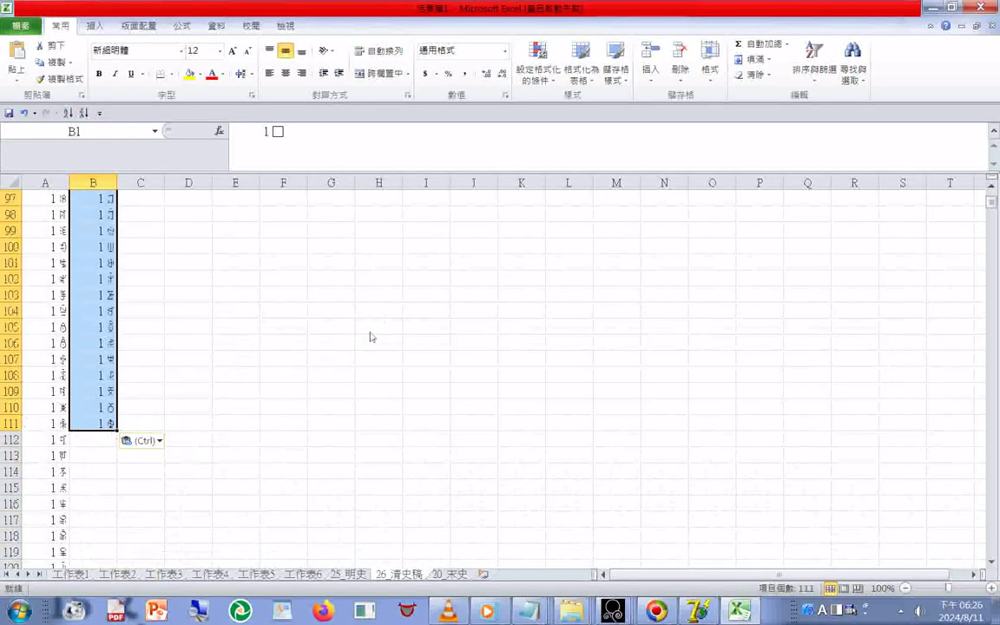
{"action": "scroll", "coordinate": [373, 337], "scroll_direction": "up", "scroll_amount": 11}
{"action": "scroll", "coordinate": [377, 338], "scroll_direction": "up", "scroll_amount": 20}
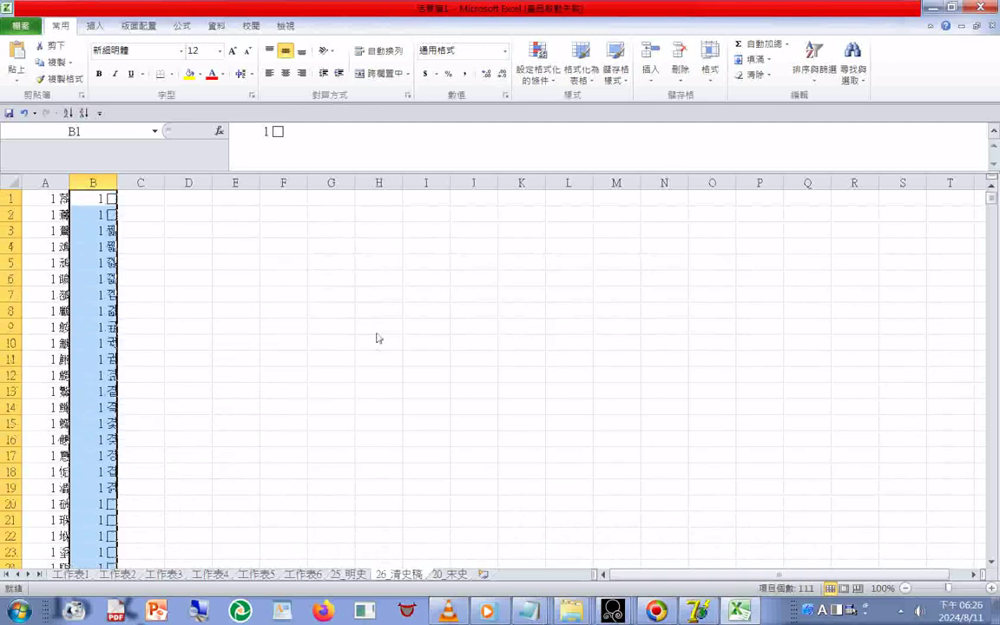
Switch back to the tokens log in Notepad and complete the line below 1 ヤ as 7696-112=7584.
{"action": "left_click", "coordinate": [533, 613]}
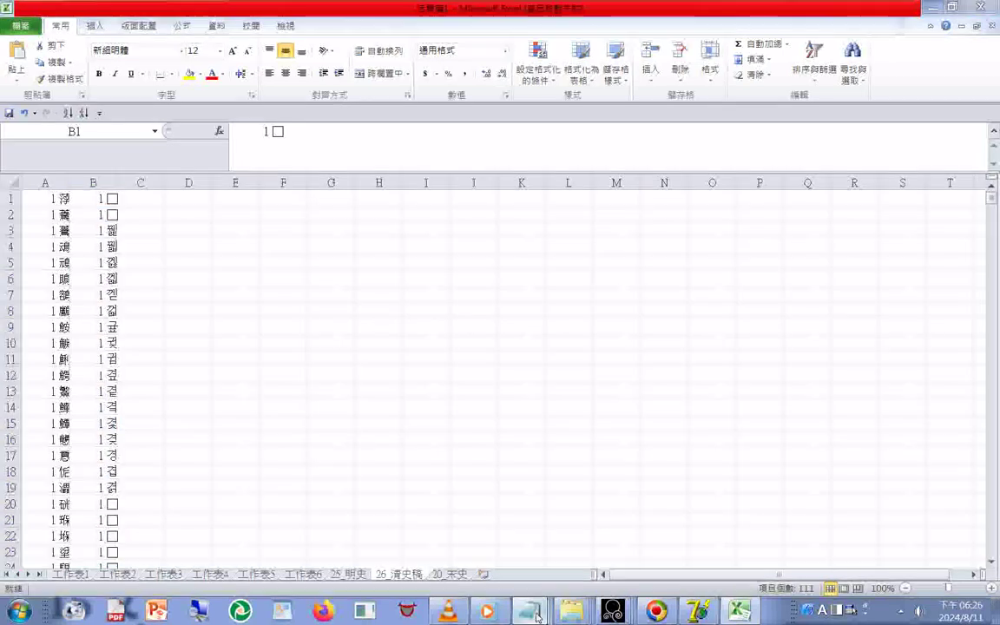
{"action": "left_click", "coordinate": [441, 569]}
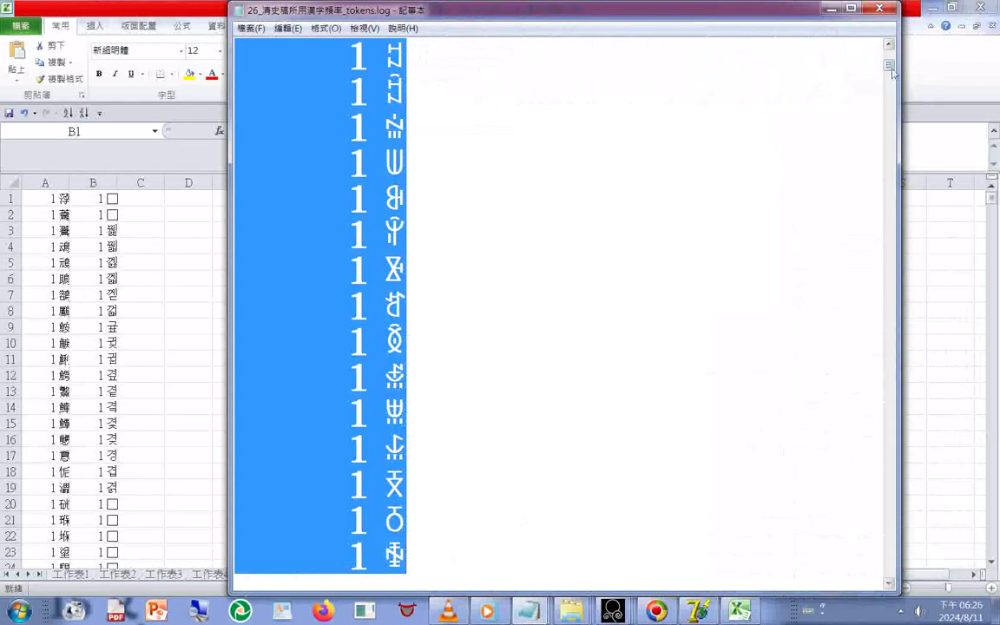
{"action": "left_click_drag", "start_coordinate": [889, 70], "coordinate": [889, 571]}
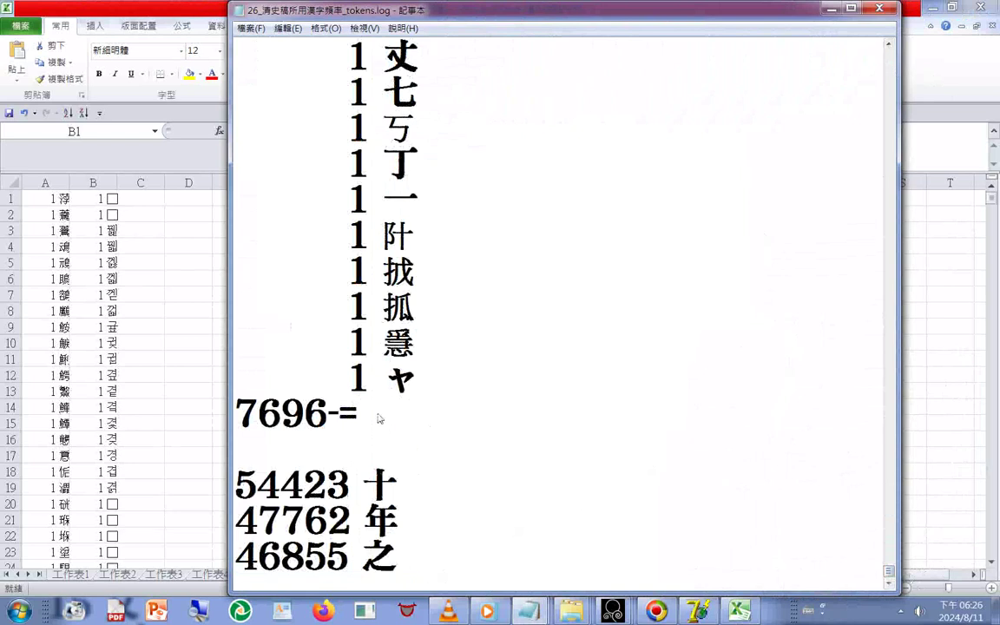
{"action": "left_click", "coordinate": [340, 415]}
{"action": "type", "text": "112"}
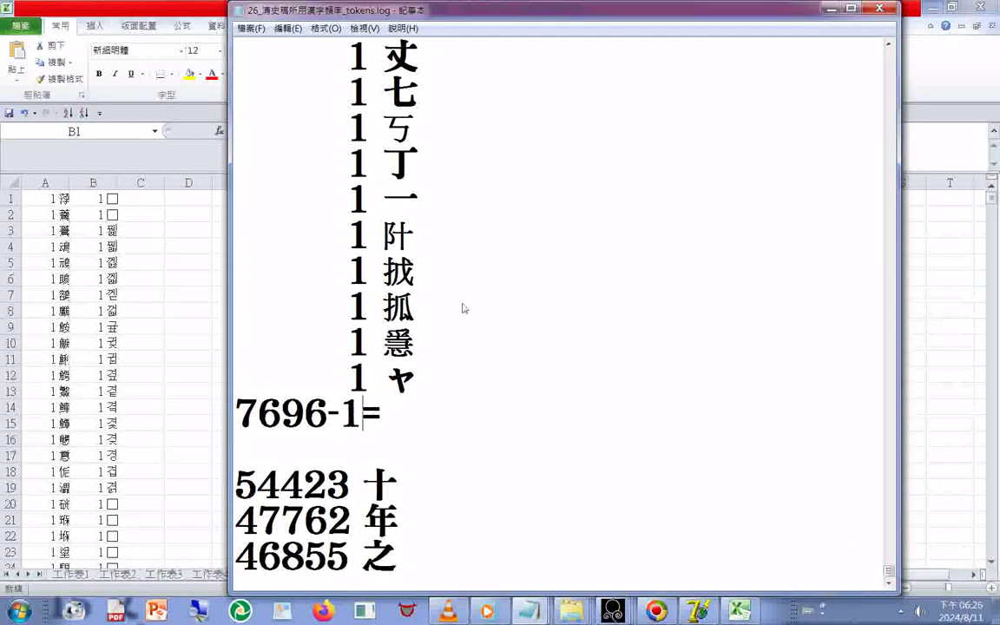
{"action": "left_click_drag", "start_coordinate": [236, 415], "coordinate": [348, 378]}
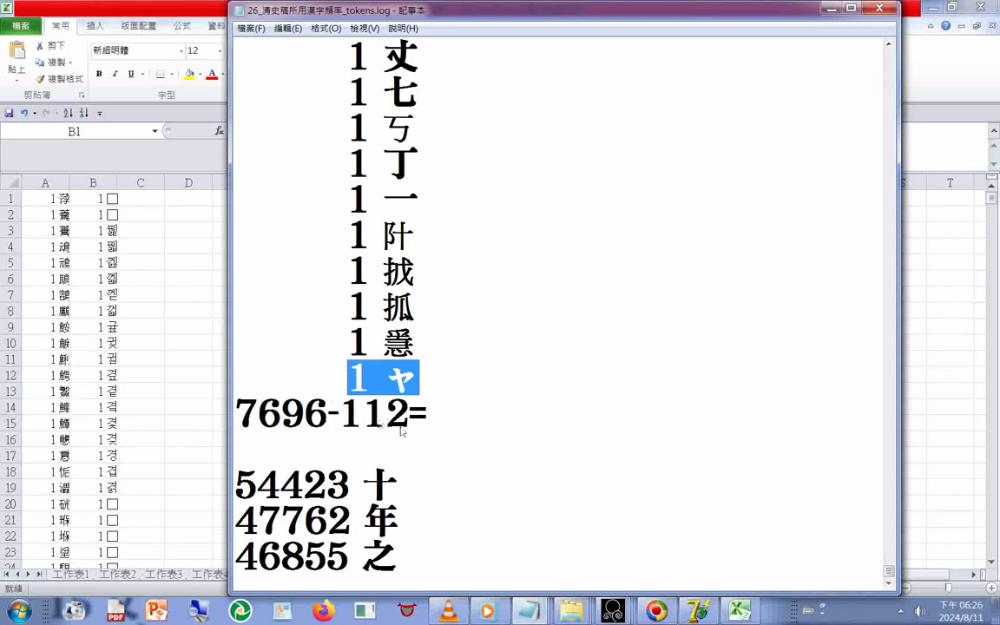
{"action": "left_click", "coordinate": [458, 423]}
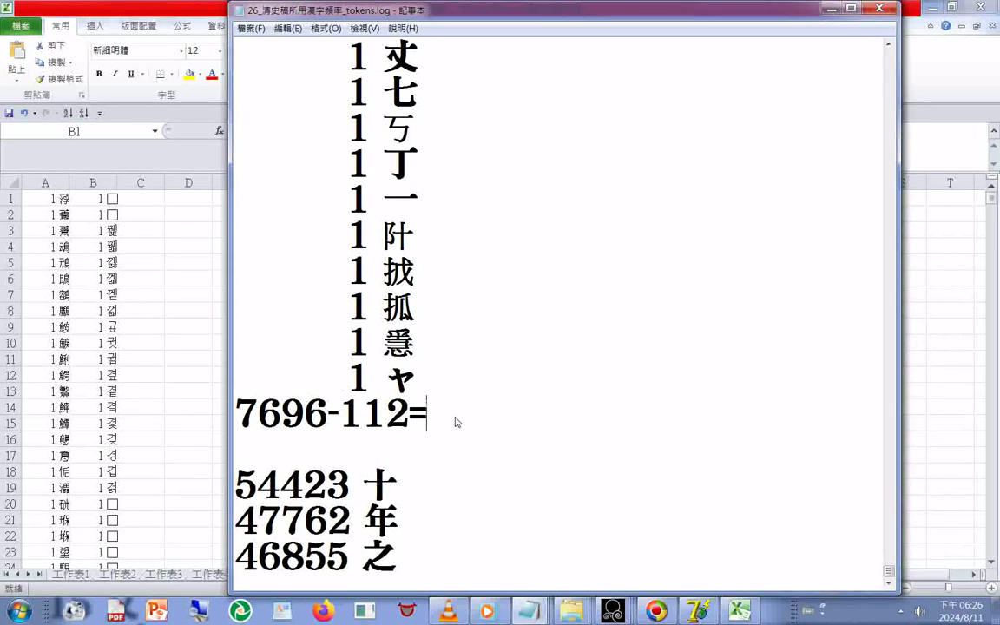
{"action": "type", "text": "7584"}
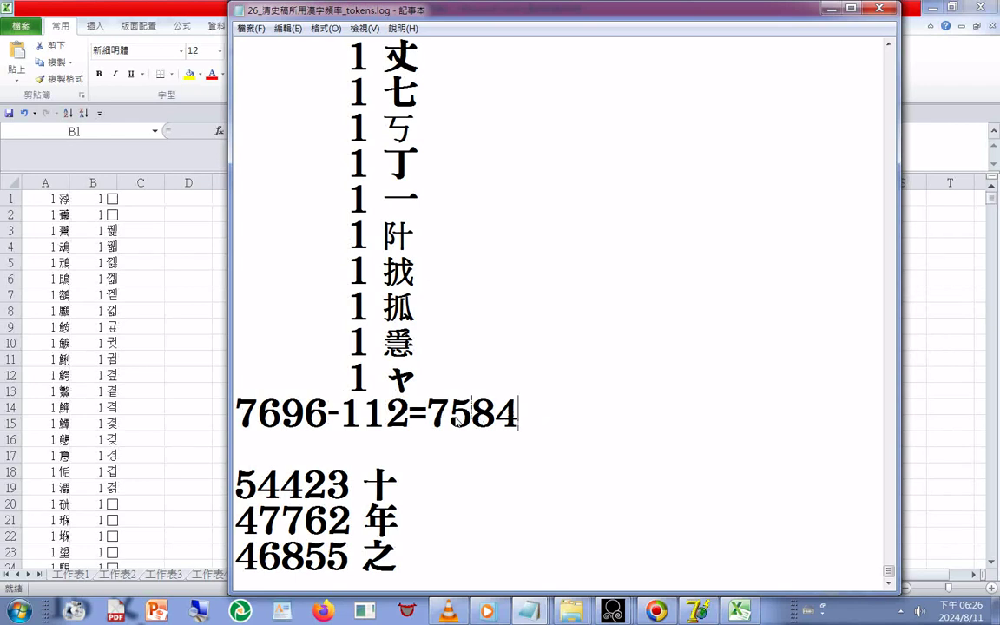
Save the log as a new text file named 26_清史稿所用漢字排序 in the 05...26_history folder.
{"action": "left_click", "coordinate": [249, 29]}
{"action": "left_click", "coordinate": [260, 92]}
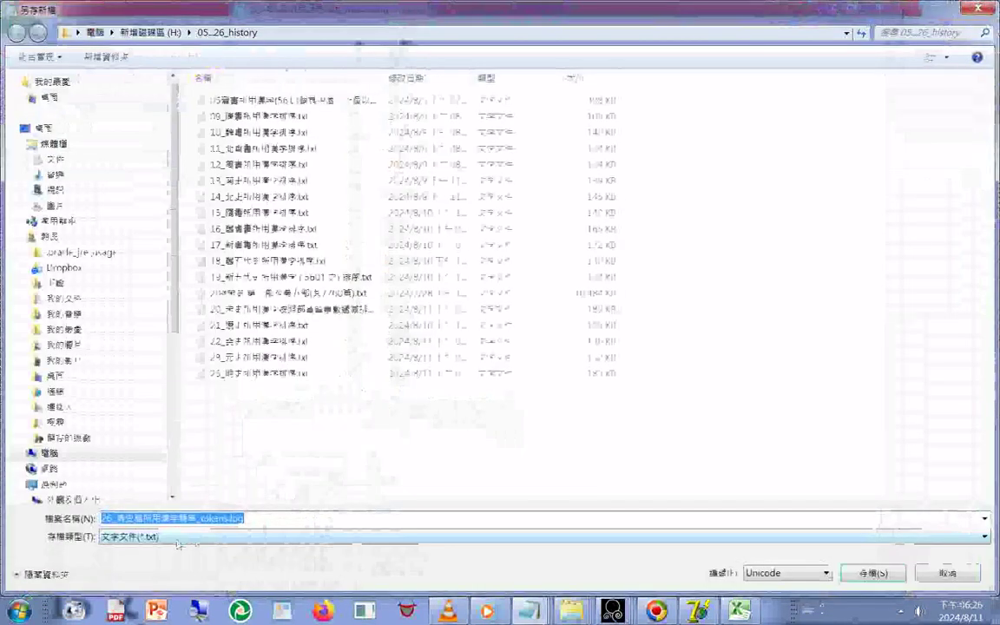
{"action": "left_click", "coordinate": [172, 521]}
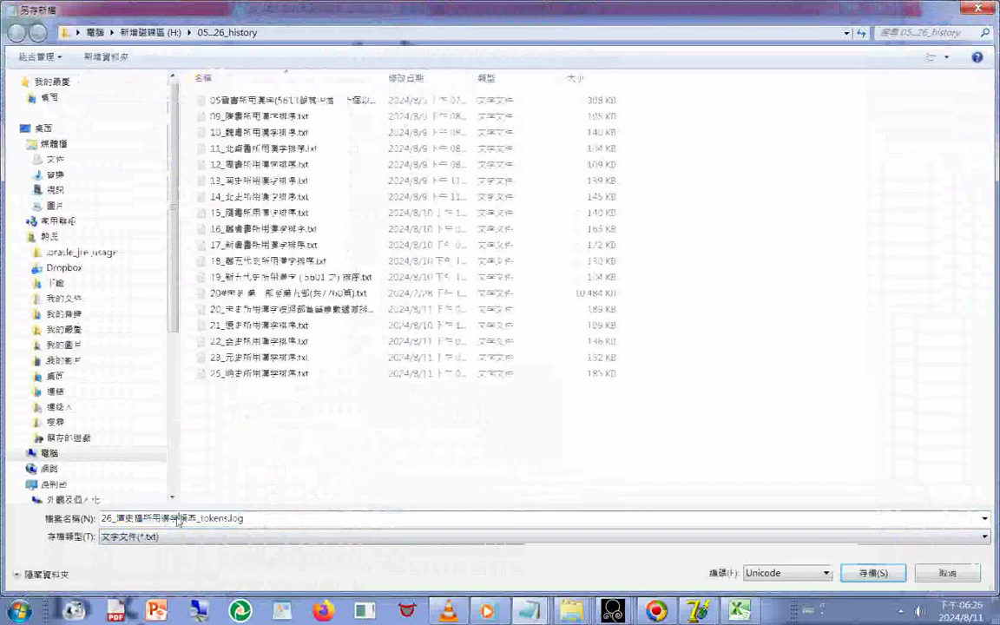
{"action": "left_click_drag", "start_coordinate": [179, 518], "coordinate": [320, 518]}
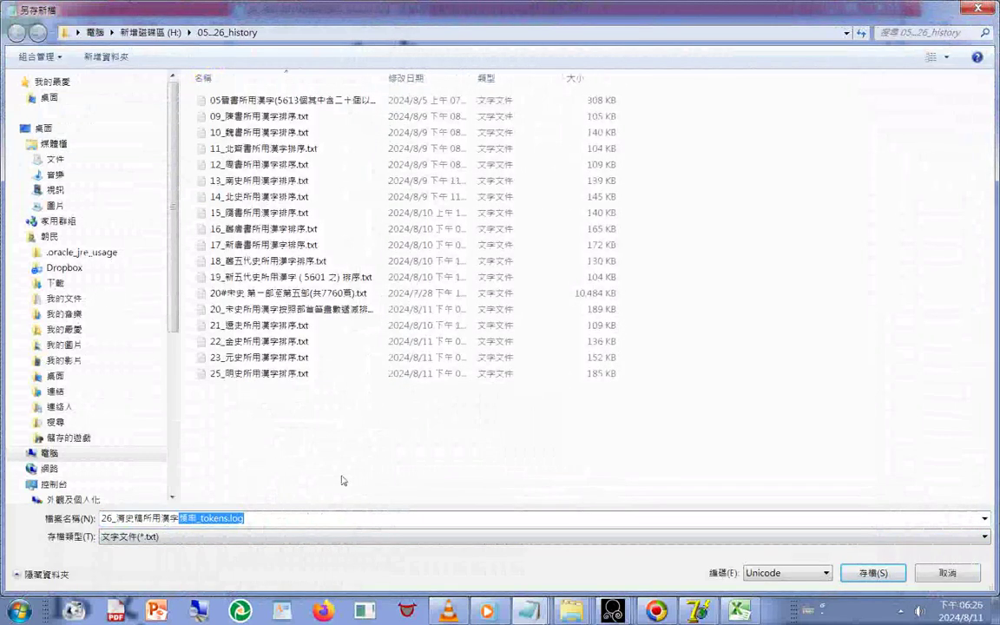
{"action": "type", "text": "q"}
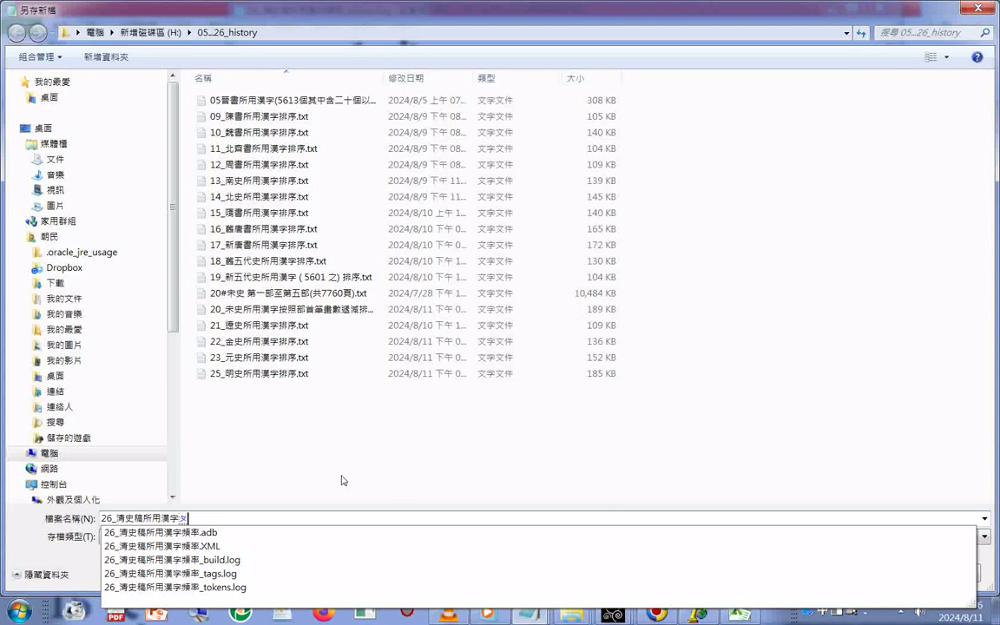
{"action": "type", "text": "6"}
{"action": "key", "text": "Return"}
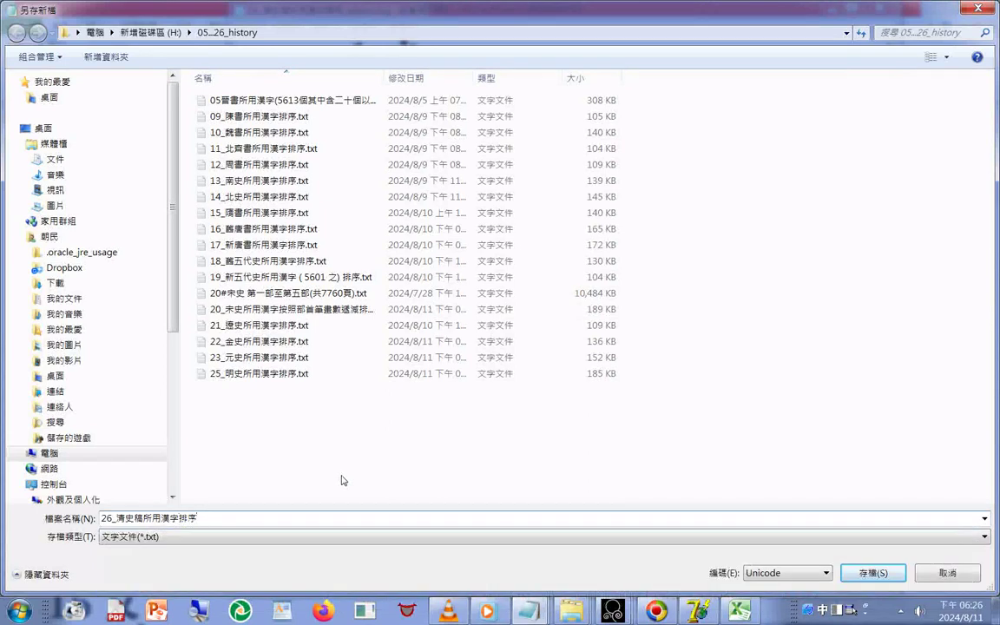
{"action": "key", "text": "Return"}
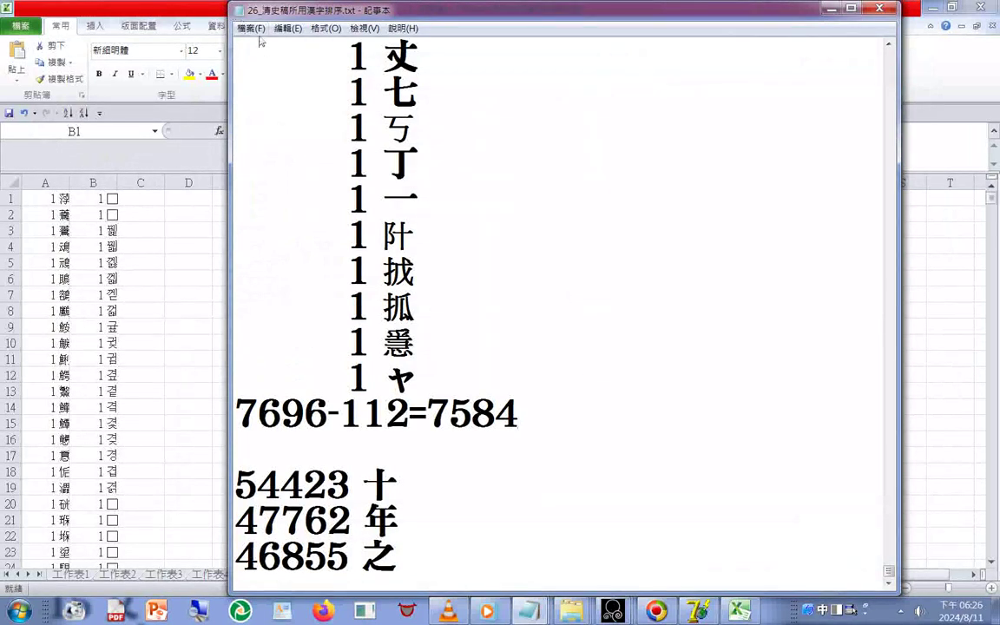
Review the text files and their sizes in the 05...26_history folder without saving again.
{"action": "left_click", "coordinate": [251, 29]}
{"action": "left_click", "coordinate": [257, 88]}
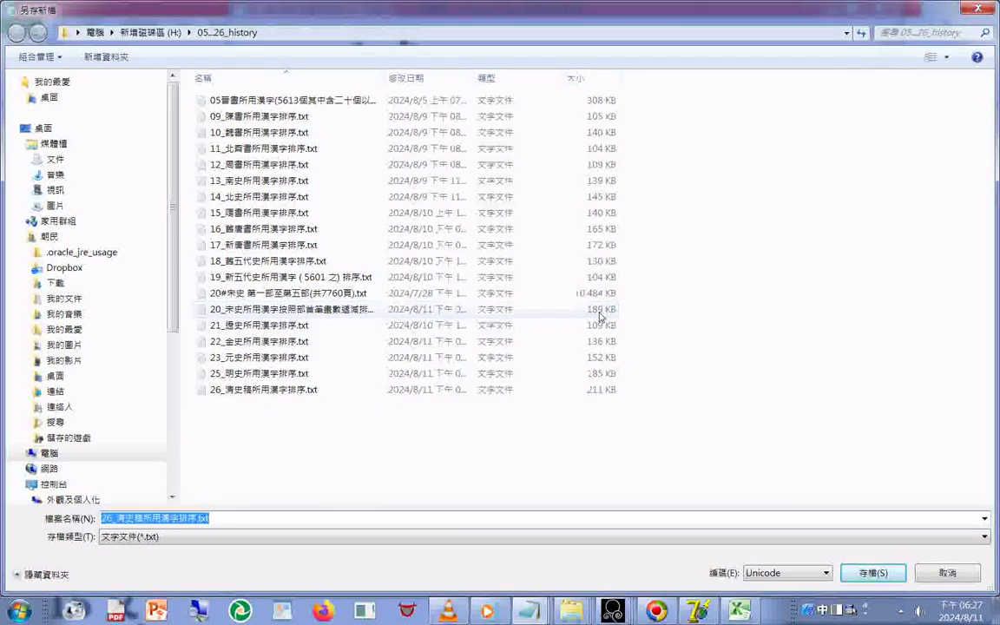
{"action": "left_click", "coordinate": [951, 573]}
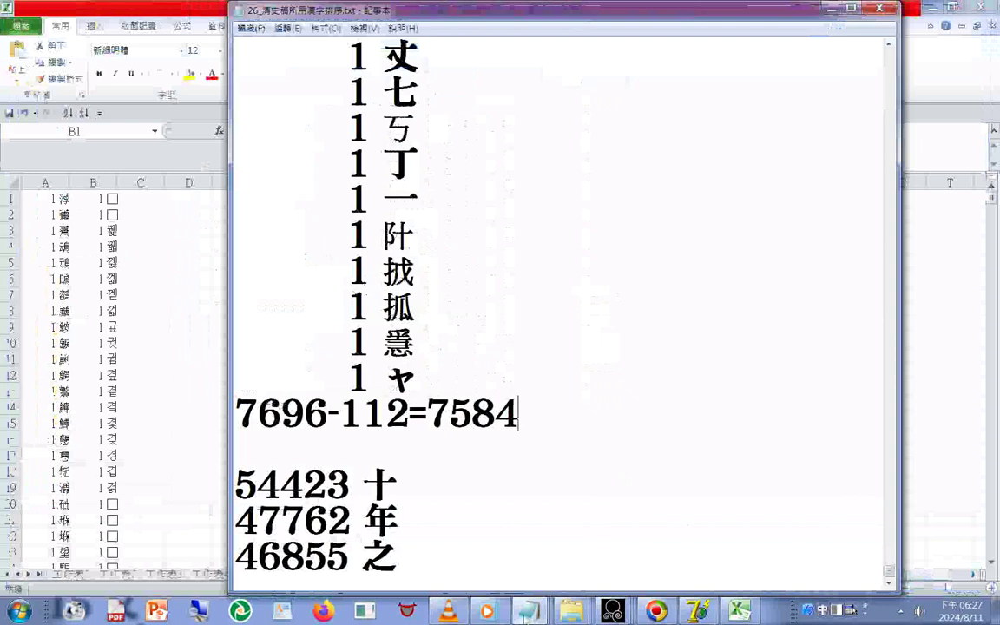
Bring up the 20_宋史 character list in Notepad and place its window beside the 清史稿 figures for comparison.
{"action": "right_click", "coordinate": [527, 612]}
{"action": "left_click", "coordinate": [486, 520]}
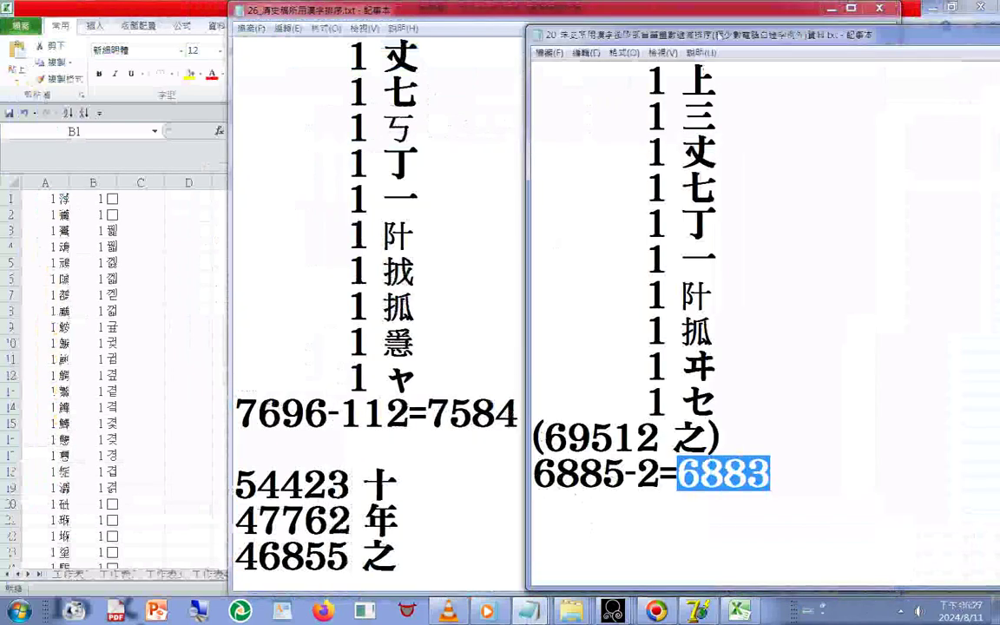
{"action": "left_click_drag", "start_coordinate": [634, 40], "coordinate": [658, 78]}
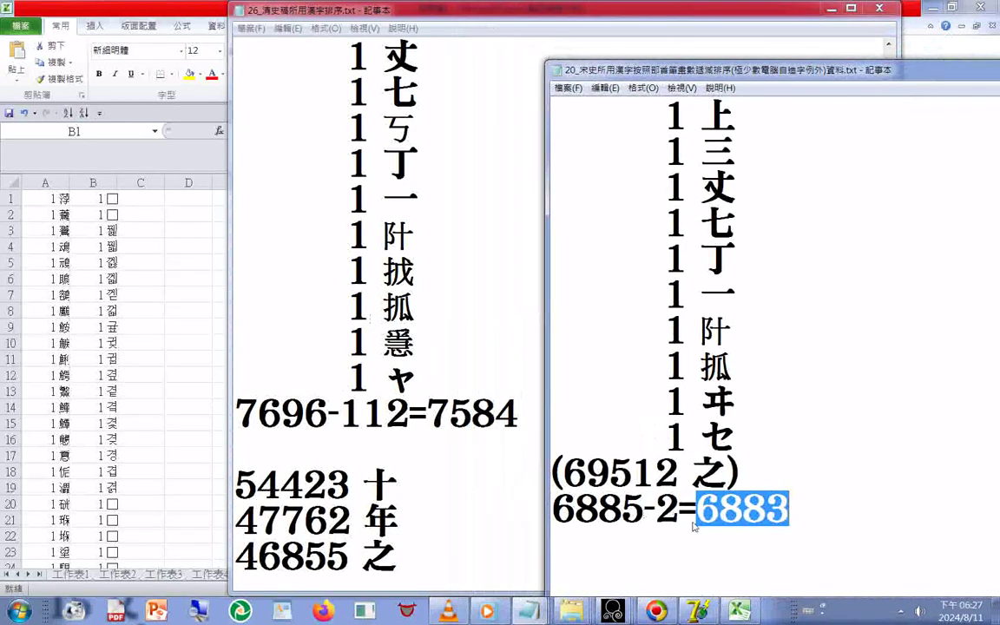